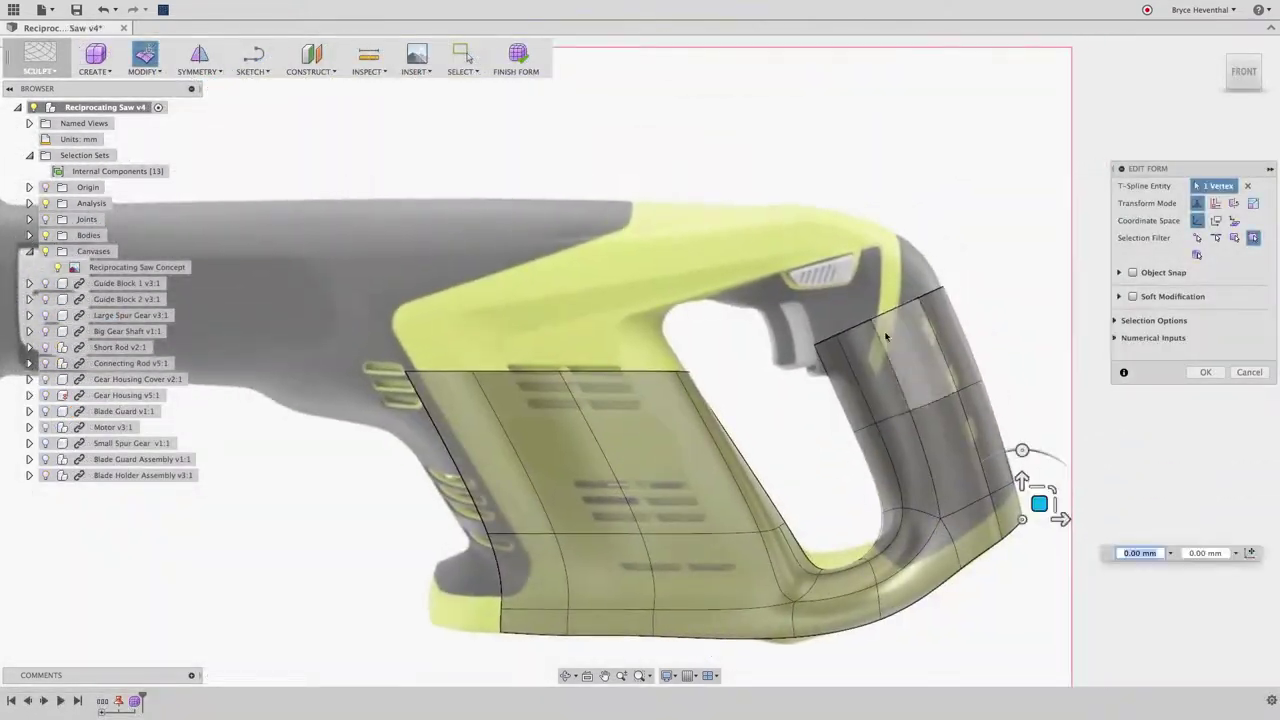
# Step: Extrude the handle surface's upper edge loop up the grip and forward along the body, aligning it with the canvas outline
pyautogui.doubleClick(885, 314)
pyautogui.moveTo(891, 303); pyautogui.dragTo(894, 311)
pyautogui.moveTo(911, 293); pyautogui.dragTo(905, 298)
pyautogui.keyDown('alt'); pyautogui.moveTo(897, 311); pyautogui.dragTo(864, 259); pyautogui.keyUp('alt')
pyautogui.click(848, 209)
pyautogui.moveTo(847, 209); pyautogui.dragTo(833, 209)
pyautogui.keyDown('alt'); pyautogui.moveTo(863, 260); pyautogui.dragTo(752, 234); pyautogui.keyUp('alt')
pyautogui.moveTo(736, 182); pyautogui.dragTo(751, 227)
# Step: Reposition the edges and points of the handle surface so they follow the concept image around the hand opening
pyautogui.click(906, 276)
pyautogui.moveTo(919, 263); pyautogui.dragTo(917, 243)
pyautogui.scroll(2, 847, 248)
pyautogui.click(795, 355)
pyautogui.moveTo(808, 343); pyautogui.dragTo(831, 329)
pyautogui.click(852, 418)
pyautogui.moveTo(872, 404); pyautogui.dragTo(868, 404)
pyautogui.click(708, 280)
pyautogui.moveTo(714, 205); pyautogui.dragTo(686, 243)
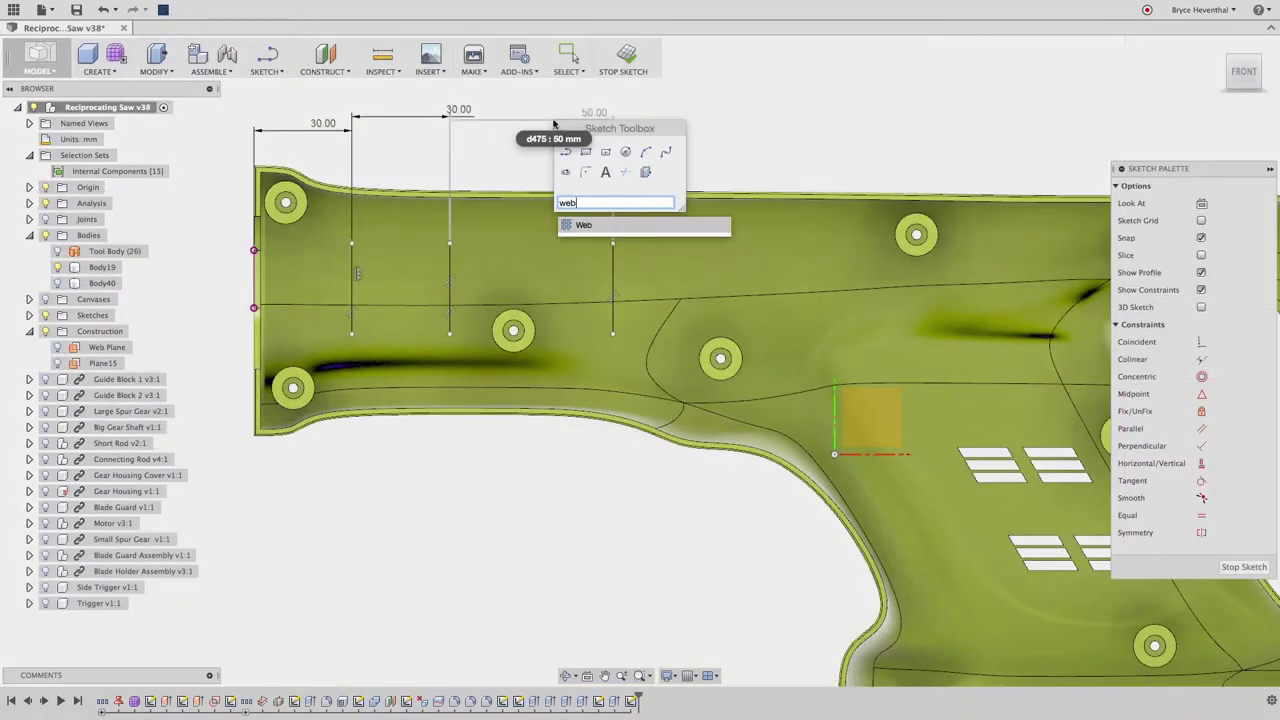
# Step: Create webs from the three vertical sketch lines with a symmetric thickness of 2 mm and a depth of To Next
pyautogui.press('Return')
pyautogui.click(351, 286)
pyautogui.click(450, 283)
pyautogui.click(612, 283)
pyautogui.keyDown('shift'); pyautogui.moveTo(612, 283); pyautogui.dragTo(560, 336, button='middle'); pyautogui.keyUp('shift')
pyautogui.moveTo(640, 276); pyautogui.dragTo(651, 279)
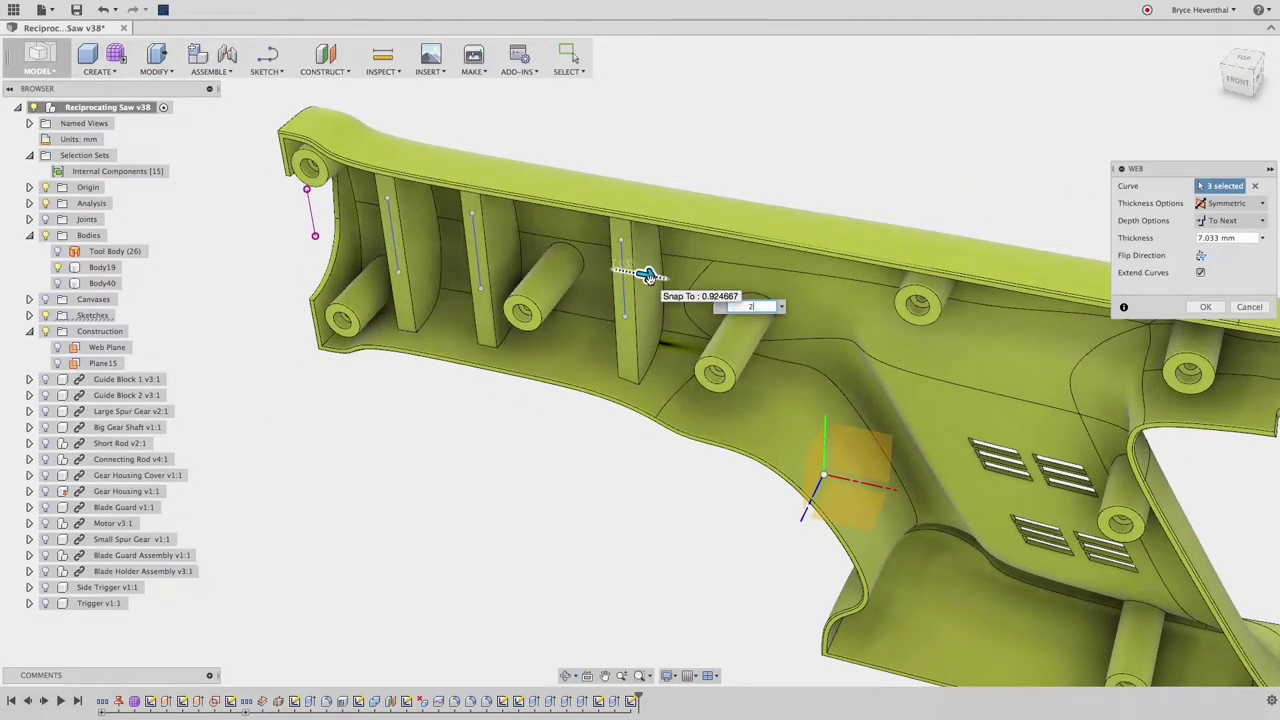
pyautogui.press('Return')
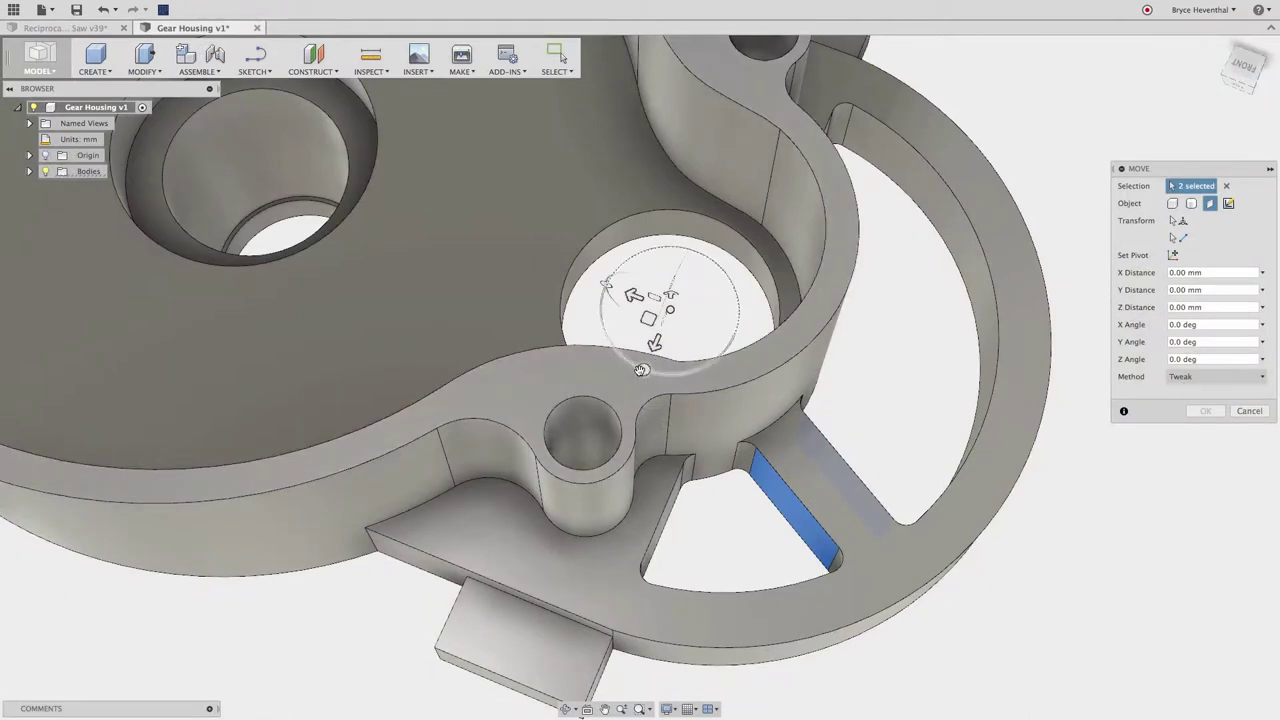
# Step: Rotate the two selected spoke faces of the gear housing by 30 degrees
pyautogui.moveTo(651, 362); pyautogui.dragTo(679, 373)
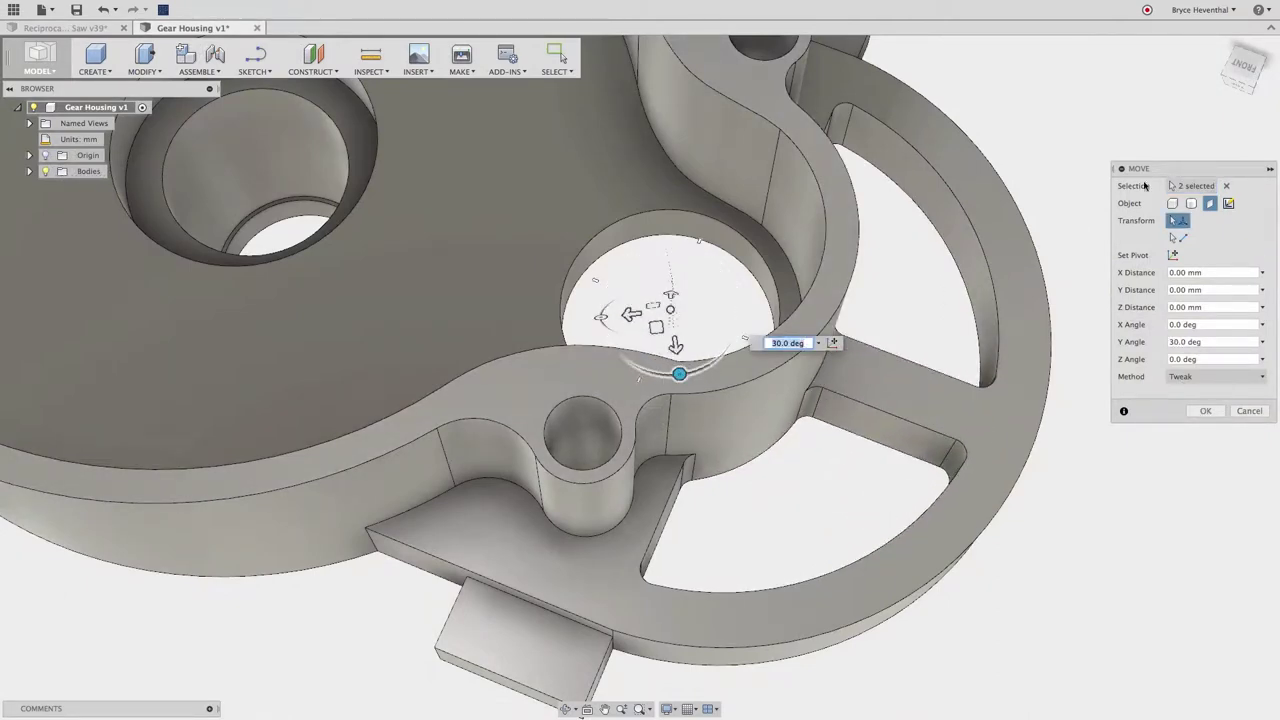
pyautogui.click(1243, 67)
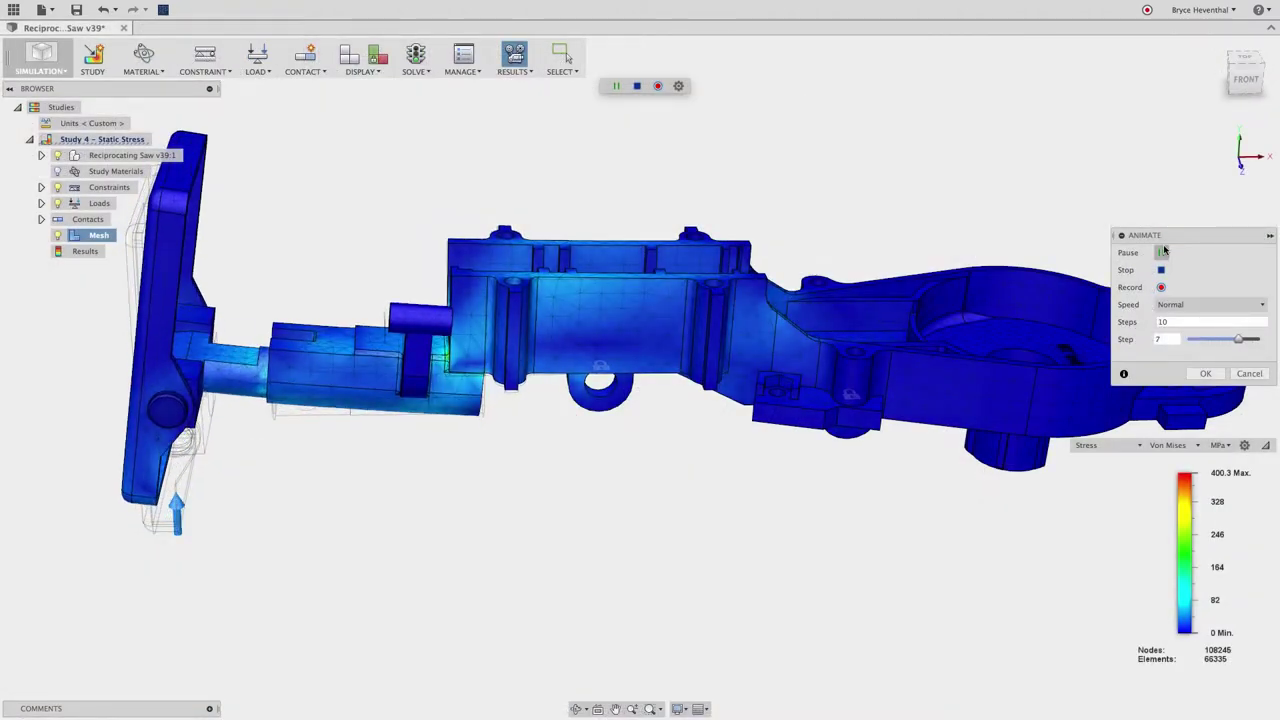
pyautogui.keyDown('shift'); pyautogui.moveTo(584, 354); pyautogui.dragTo(565, 324, button='middle'); pyautogui.keyUp('shift')
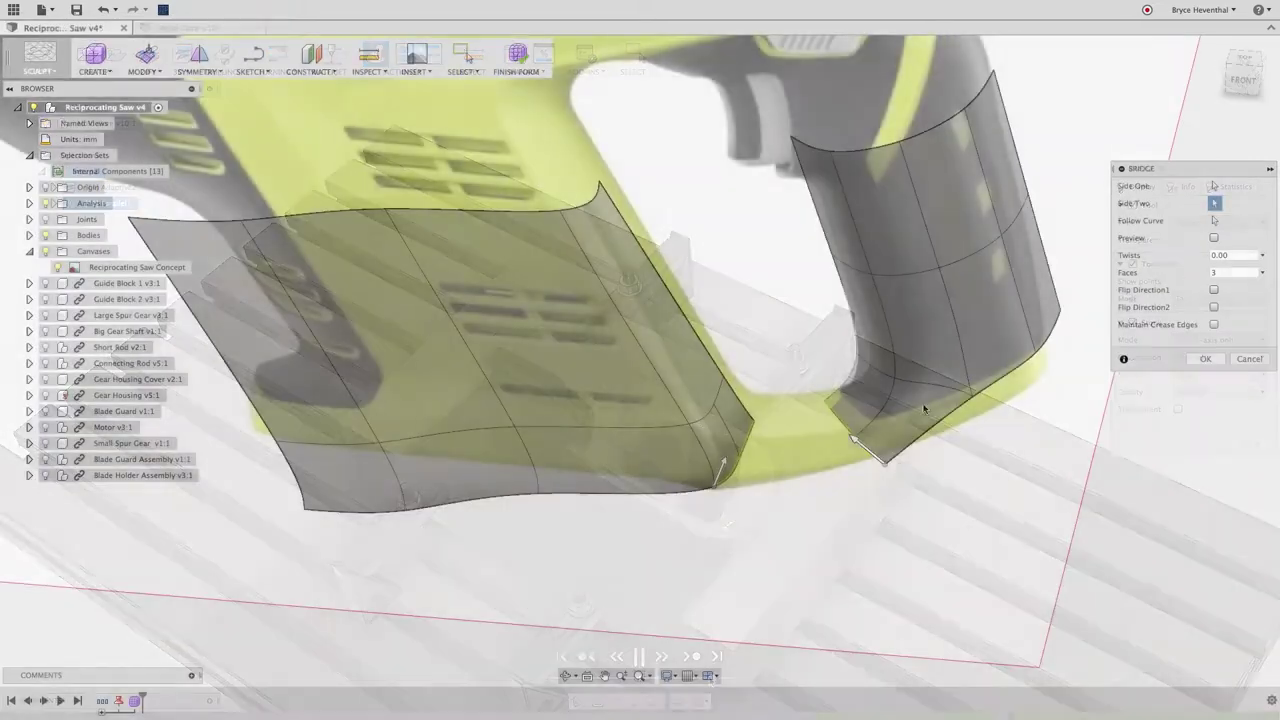
# Step: Bridge the body panel to the lower handle surface with preview enabled, and reshape the bridged area to match the canvas
pyautogui.click(1214, 238)
pyautogui.click(1206, 359)
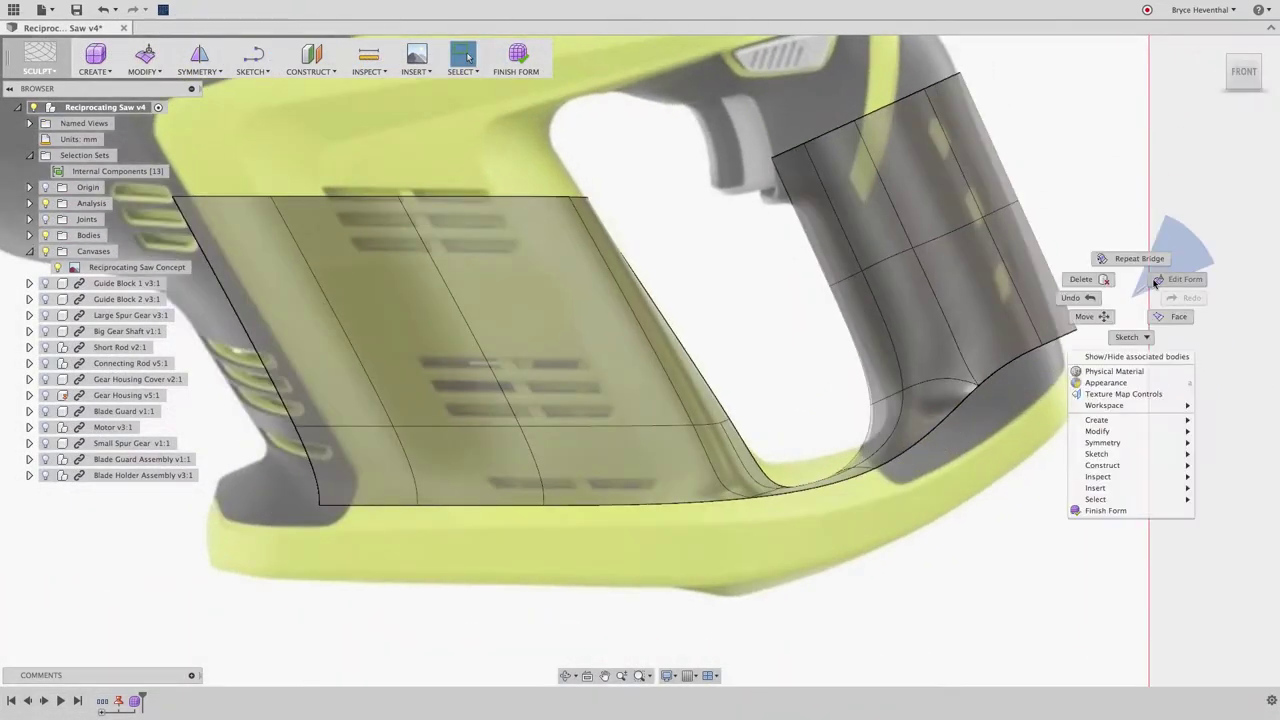
pyautogui.click(1160, 262)
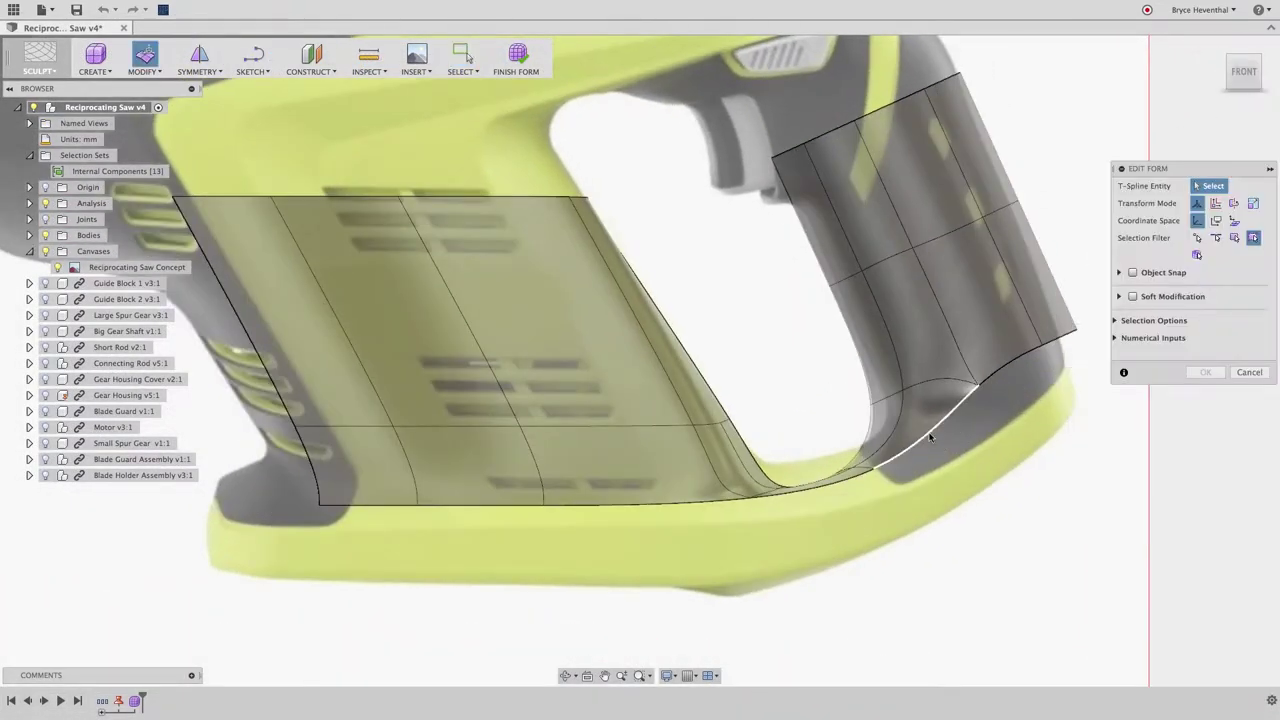
pyautogui.moveTo(767, 427); pyautogui.dragTo(763, 477)
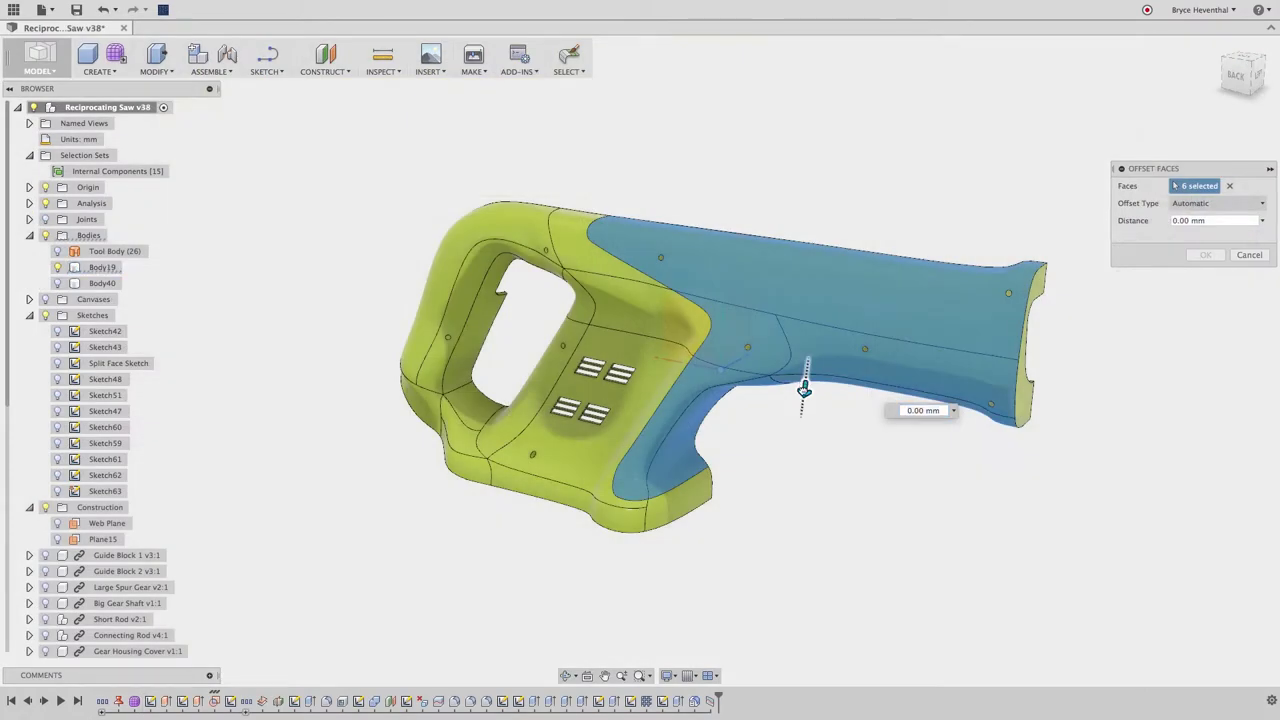
# Step: Offset the six selected faces of the housing's barrel and grip area
pyautogui.moveTo(804, 390); pyautogui.dragTo(804, 397)
pyautogui.keyDown('shift'); pyautogui.moveTo(804, 394); pyautogui.dragTo(849, 386, button='middle'); pyautogui.keyUp('shift')
pyautogui.scroll(5, 800, 372)
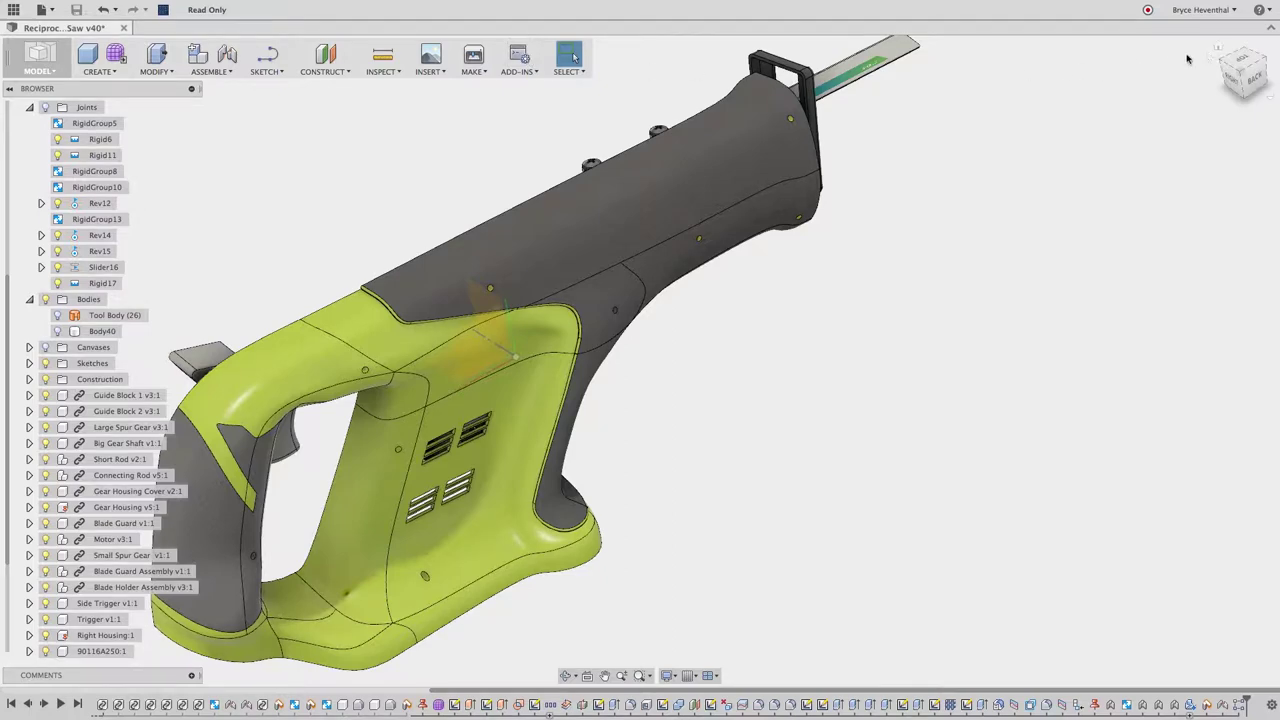
pyautogui.click(1218, 48)
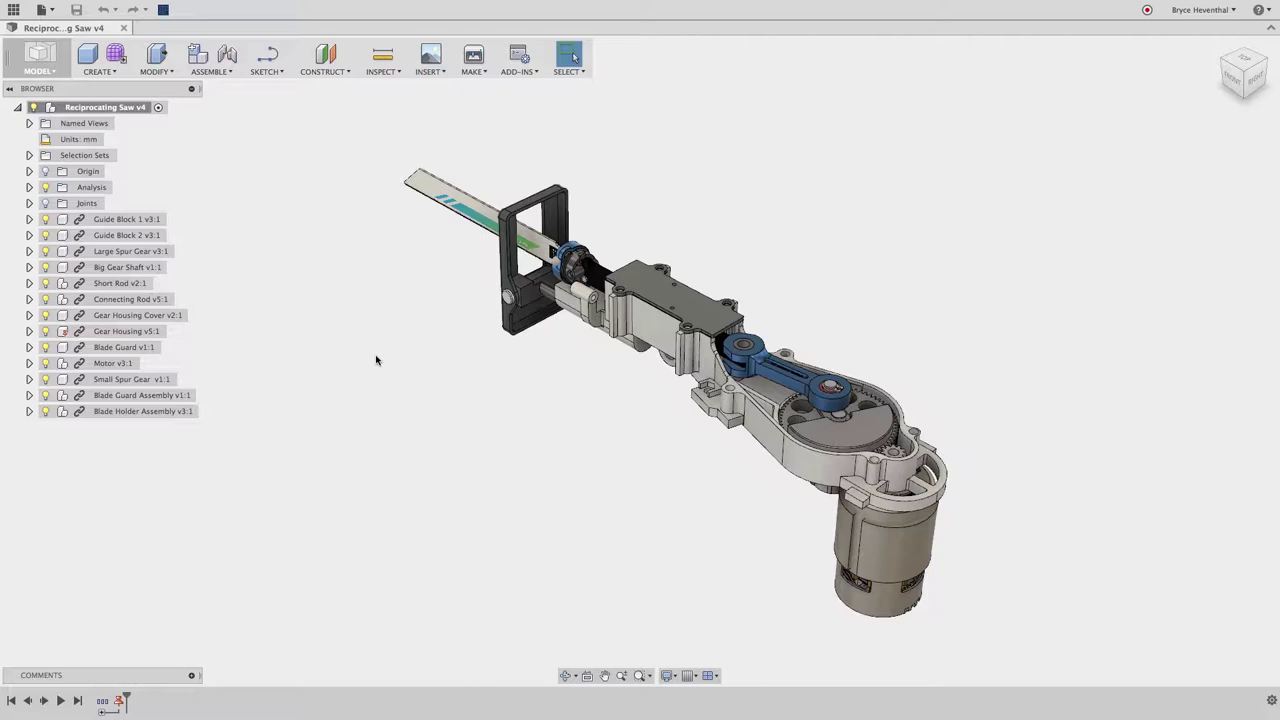
# Step: Create a new form and load Reciprocating Saw Concept.png as an attached canvas image
pyautogui.click(117, 55)
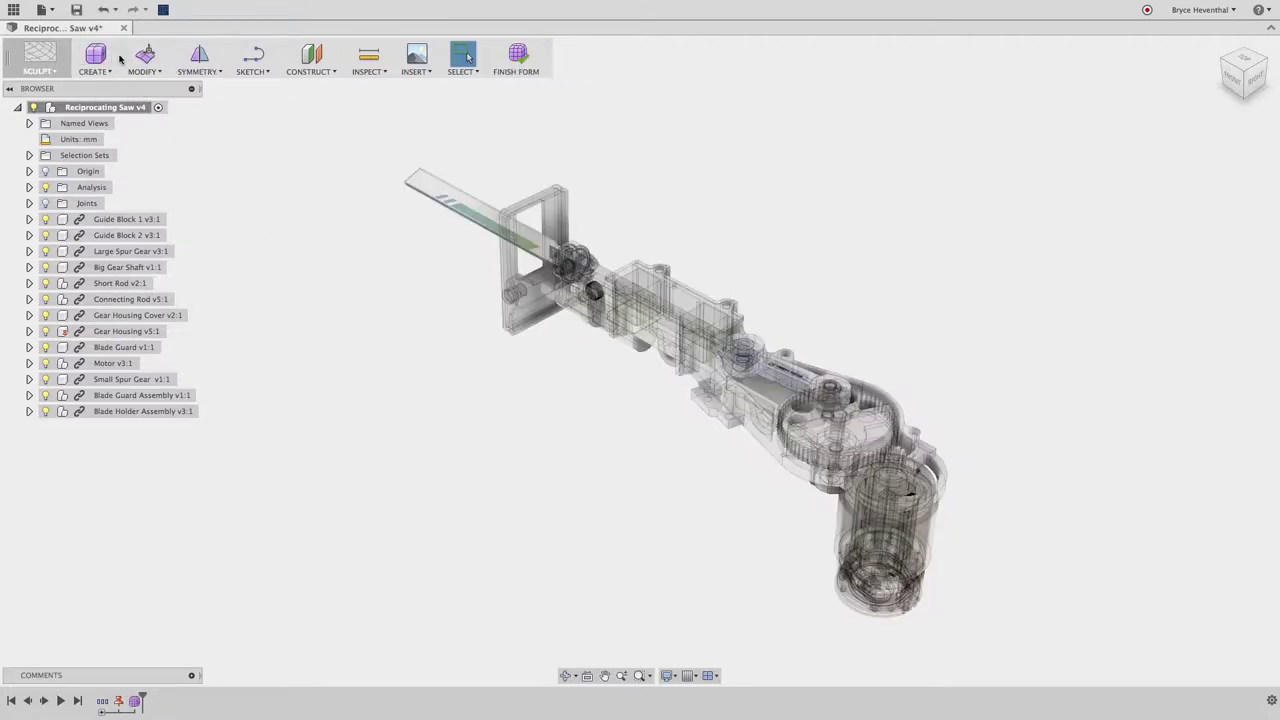
pyautogui.click(417, 57)
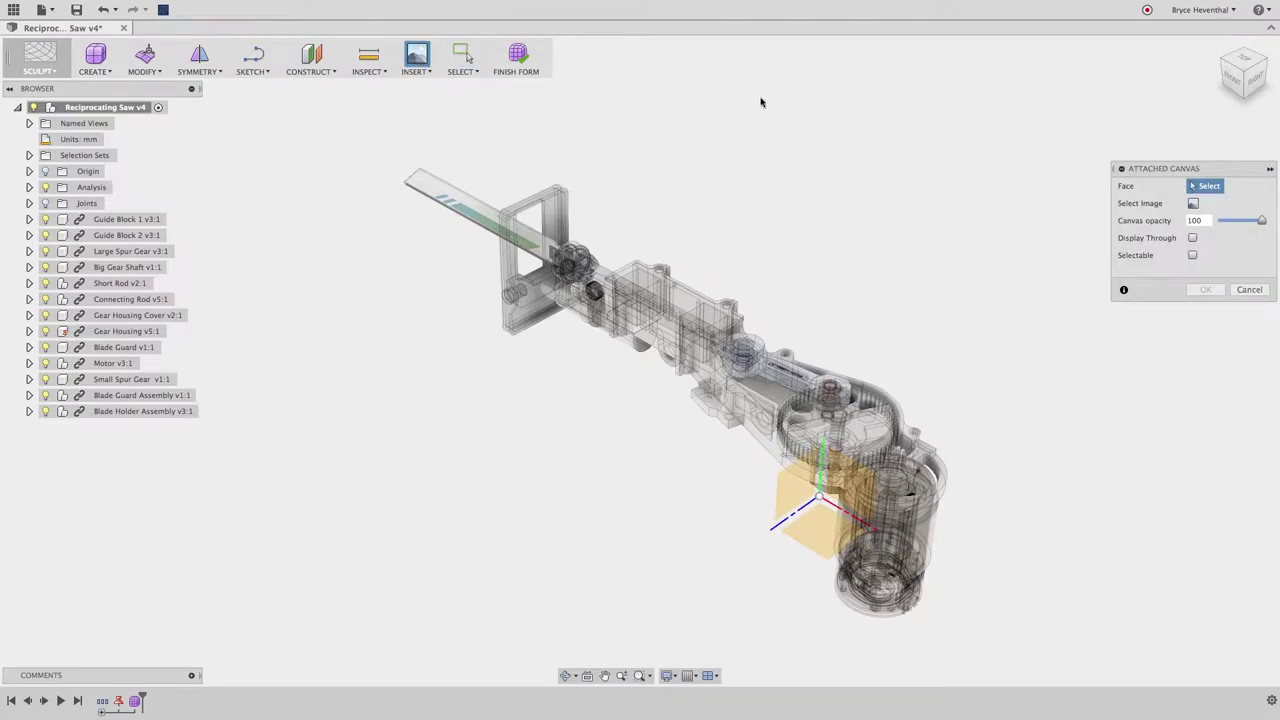
pyautogui.click(1192, 204)
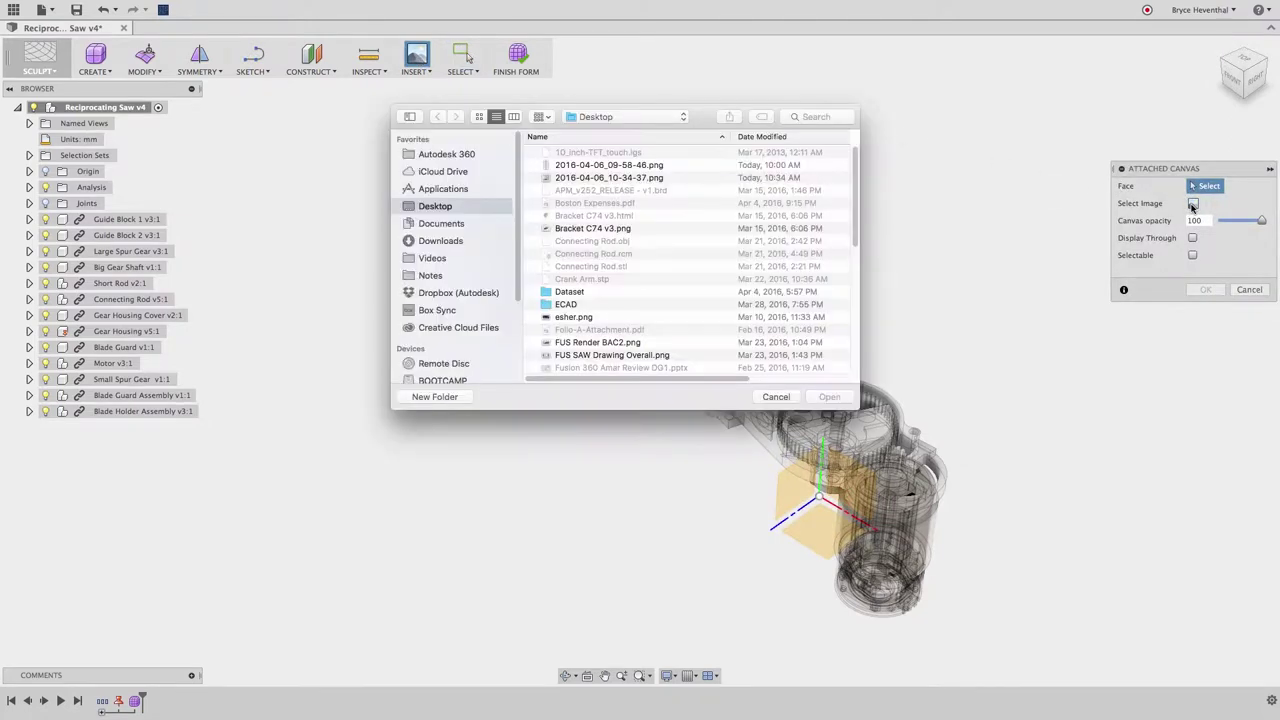
pyautogui.scroll(-5, 700, 247)
pyautogui.click(683, 297)
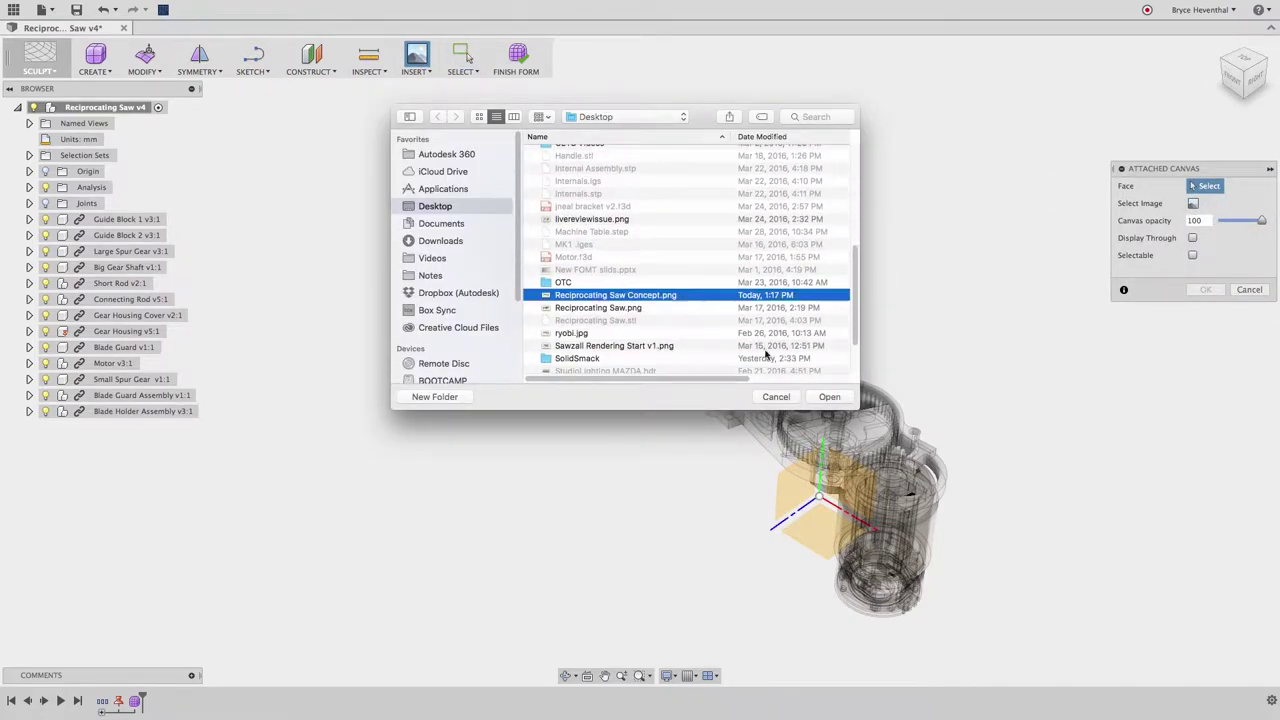
pyautogui.click(830, 399)
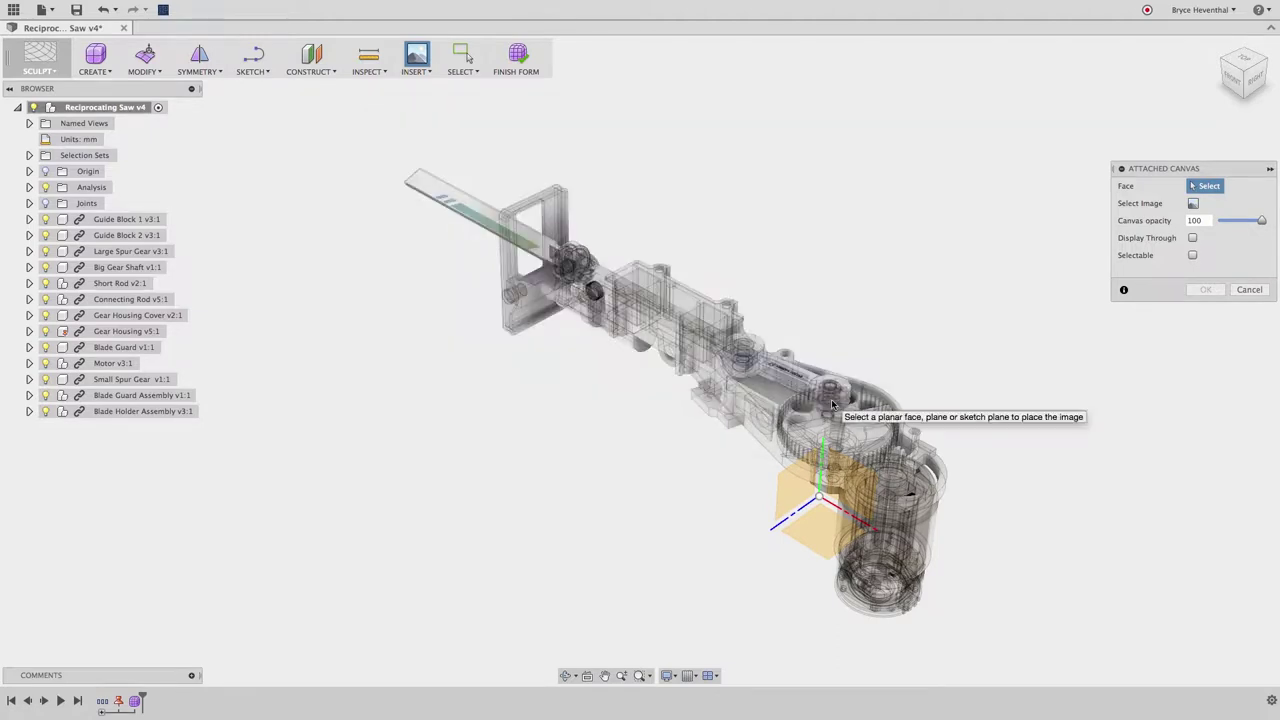
# Step: Place the canvas on the front origin plane with a plane scale of 20.175, opacity 68 and Display Through enabled
pyautogui.click(850, 479)
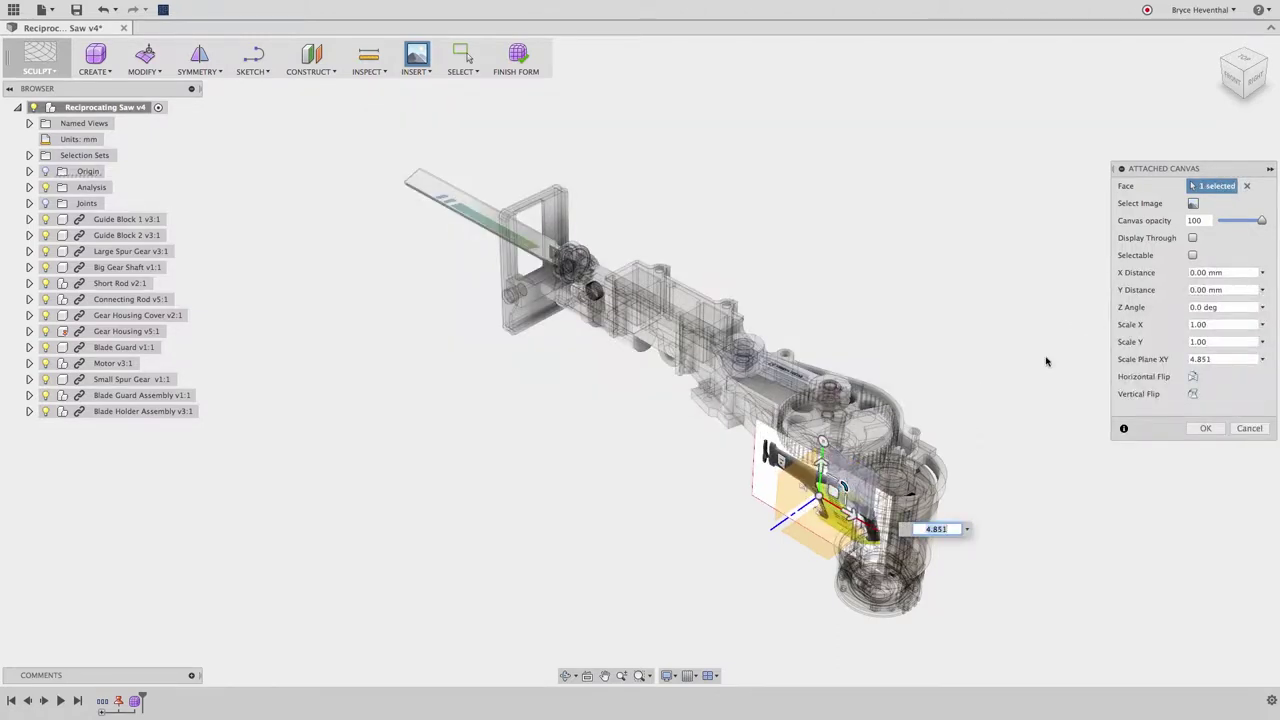
pyautogui.moveTo(845, 485); pyautogui.dragTo(1022, 349)
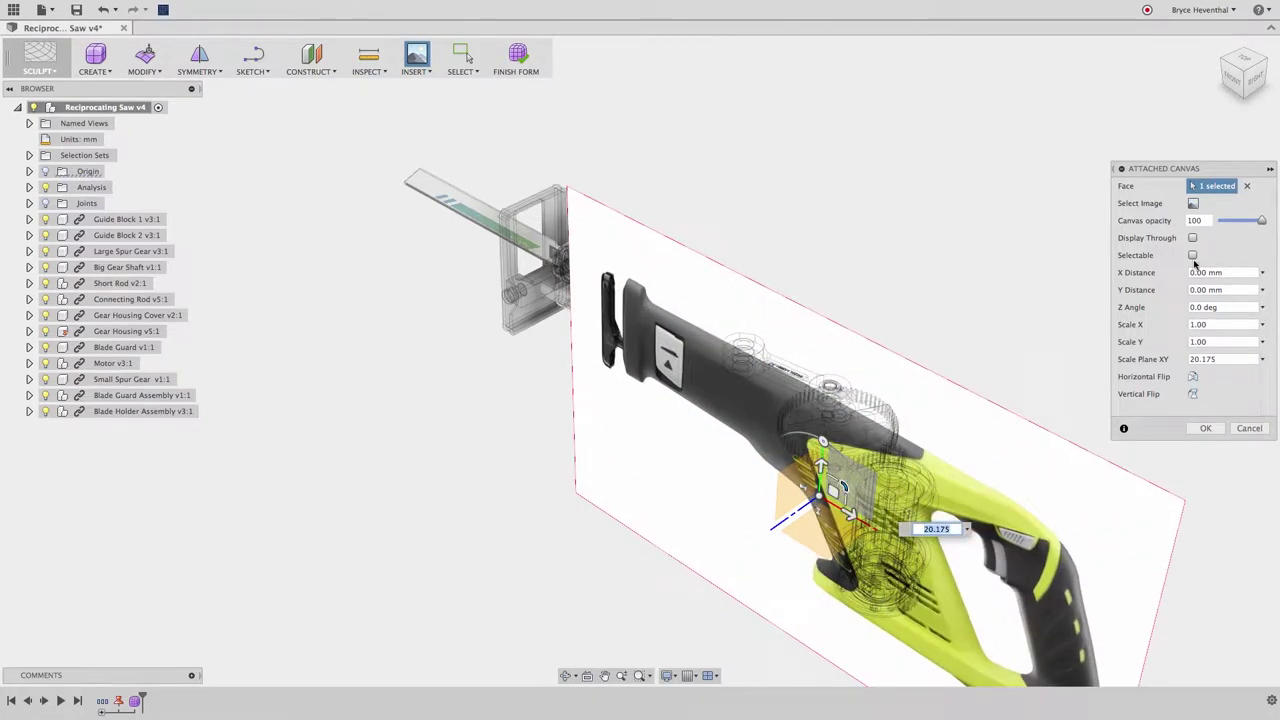
pyautogui.moveTo(1261, 221); pyautogui.dragTo(1242, 225)
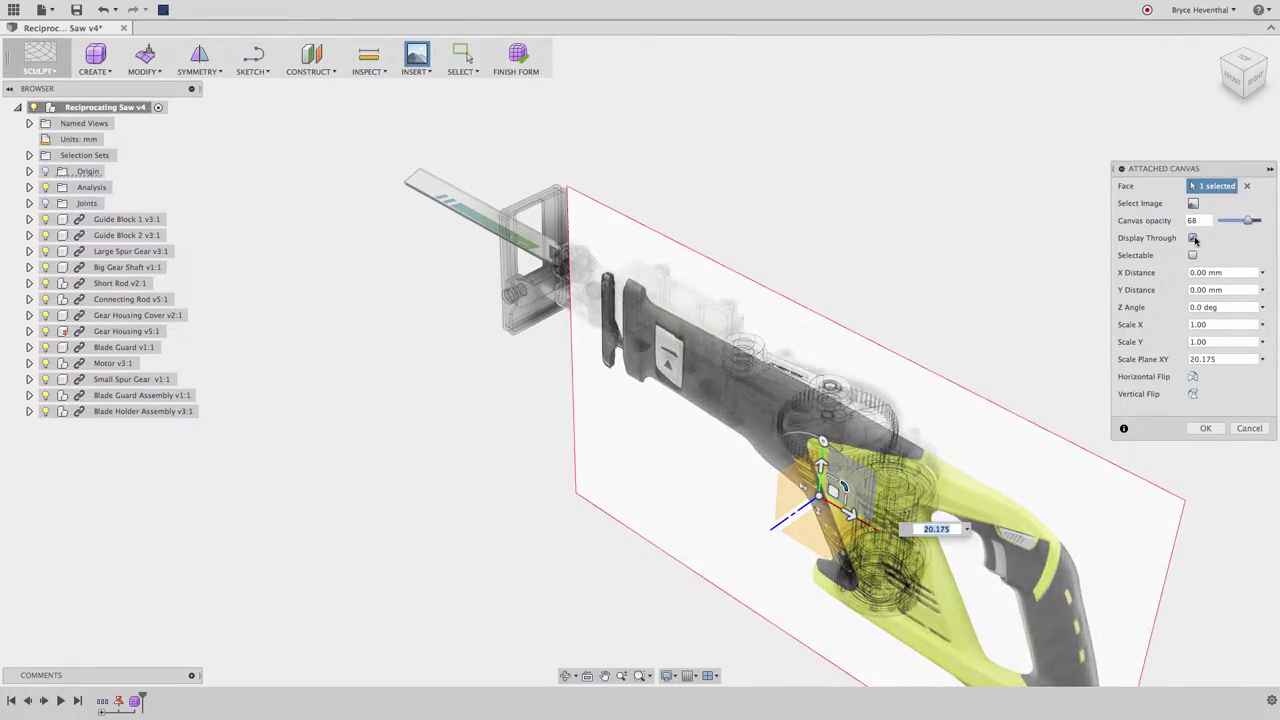
pyautogui.click(1206, 428)
# Step: Calibrate the Reciprocating Saw Concept canvas in the front view using a distance from the blade guard to the rear handle
pyautogui.click(1230, 86)
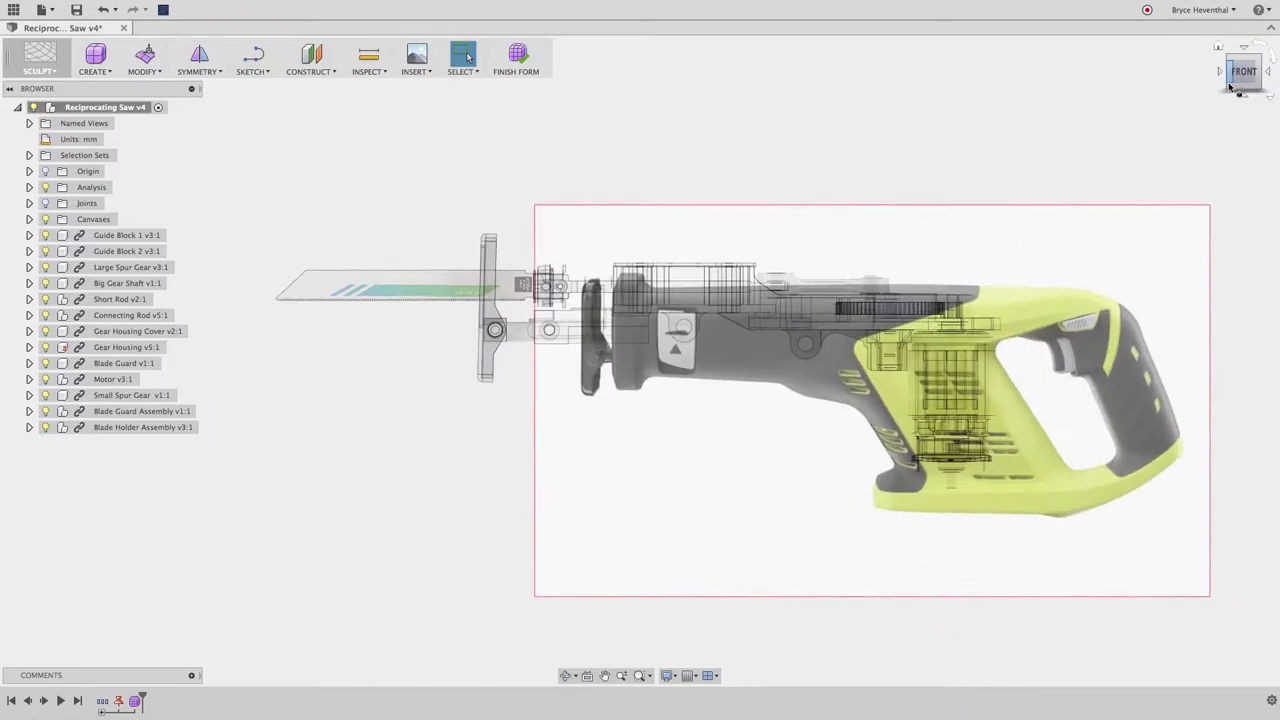
pyautogui.click(29, 219)
pyautogui.rightClick(124, 236)
pyautogui.click(145, 280)
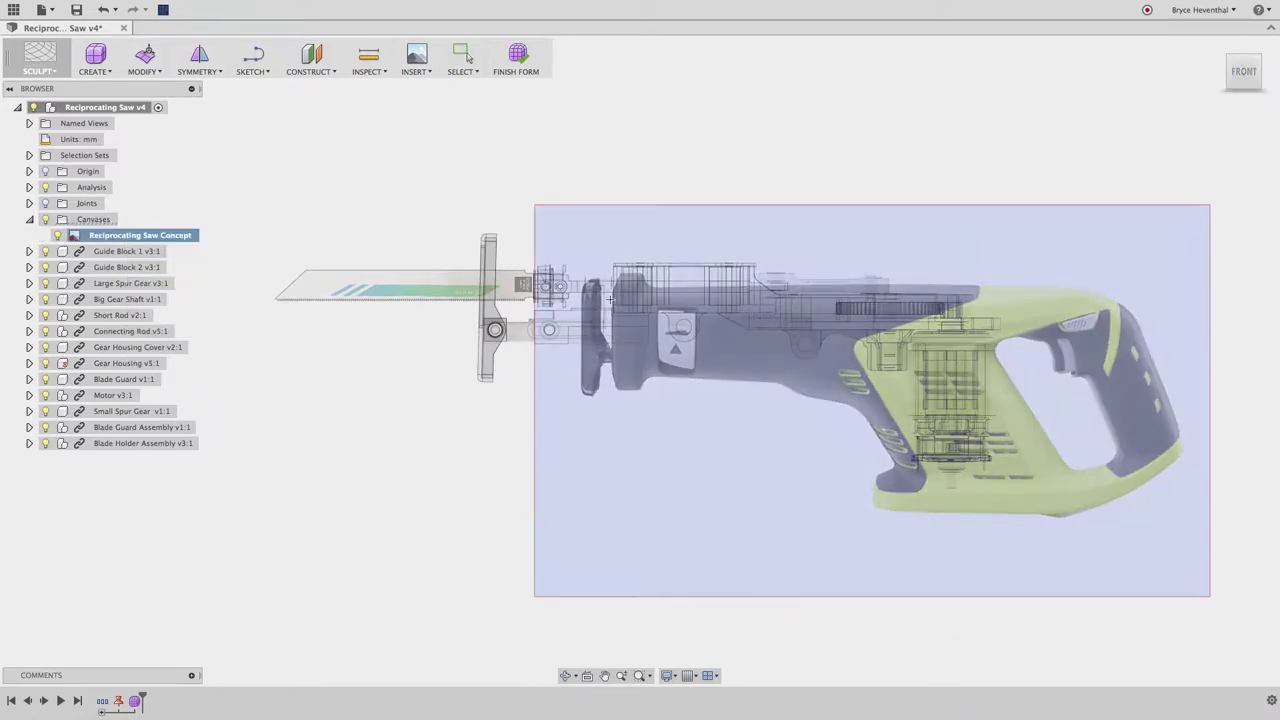
pyautogui.click(609, 298)
pyautogui.click(1130, 313)
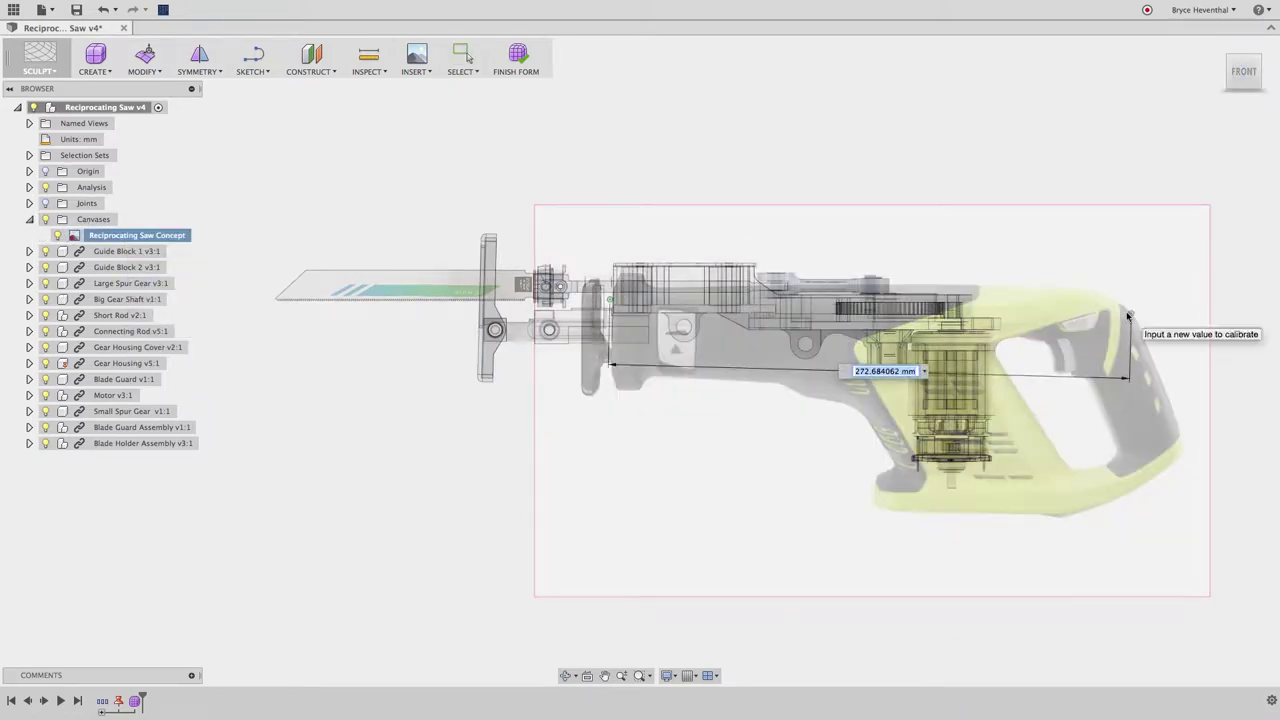
pyautogui.press('Return')
# Step: Edit the Reciprocating Saw Concept canvas and shift it to line up with the internal components
pyautogui.rightClick(167, 236)
pyautogui.click(200, 271)
pyautogui.moveTo(882, 379); pyautogui.dragTo(881, 379)
pyautogui.rightClick(881, 379)
pyautogui.click(940, 382)
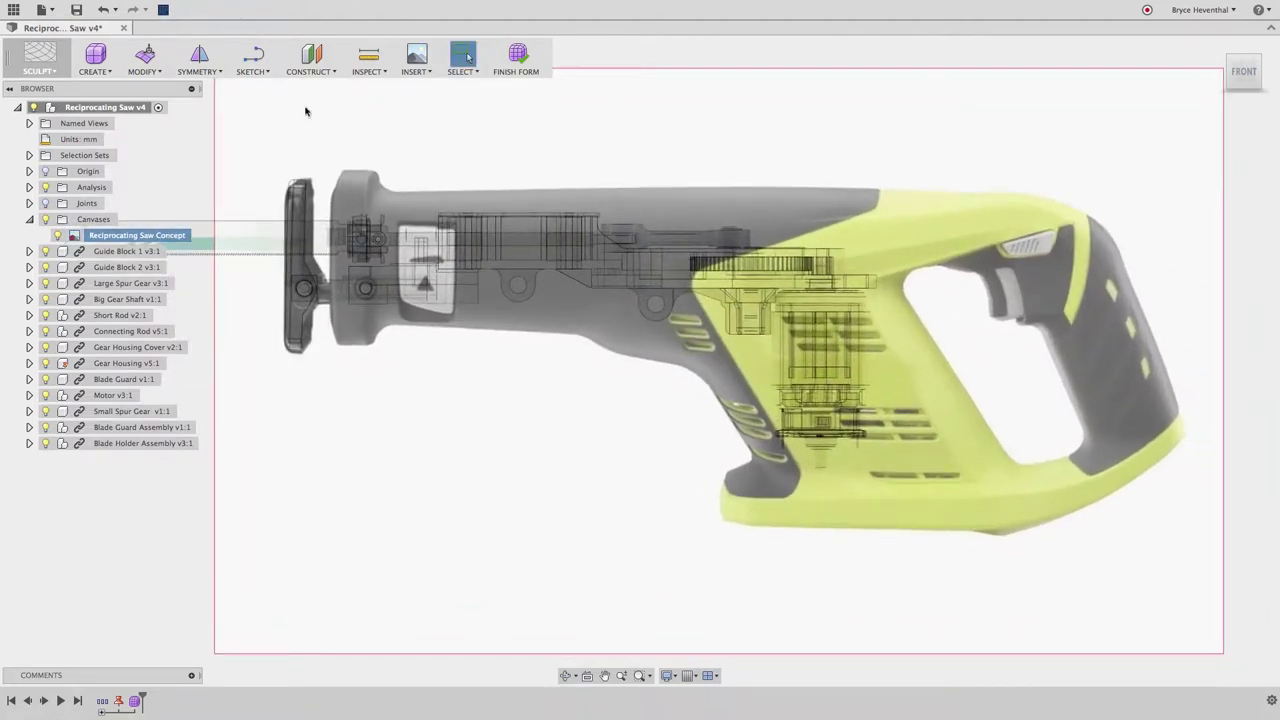
# Step: Create a single four-sided T-spline face over the vented body area of the canvas
pyautogui.click(107, 78)
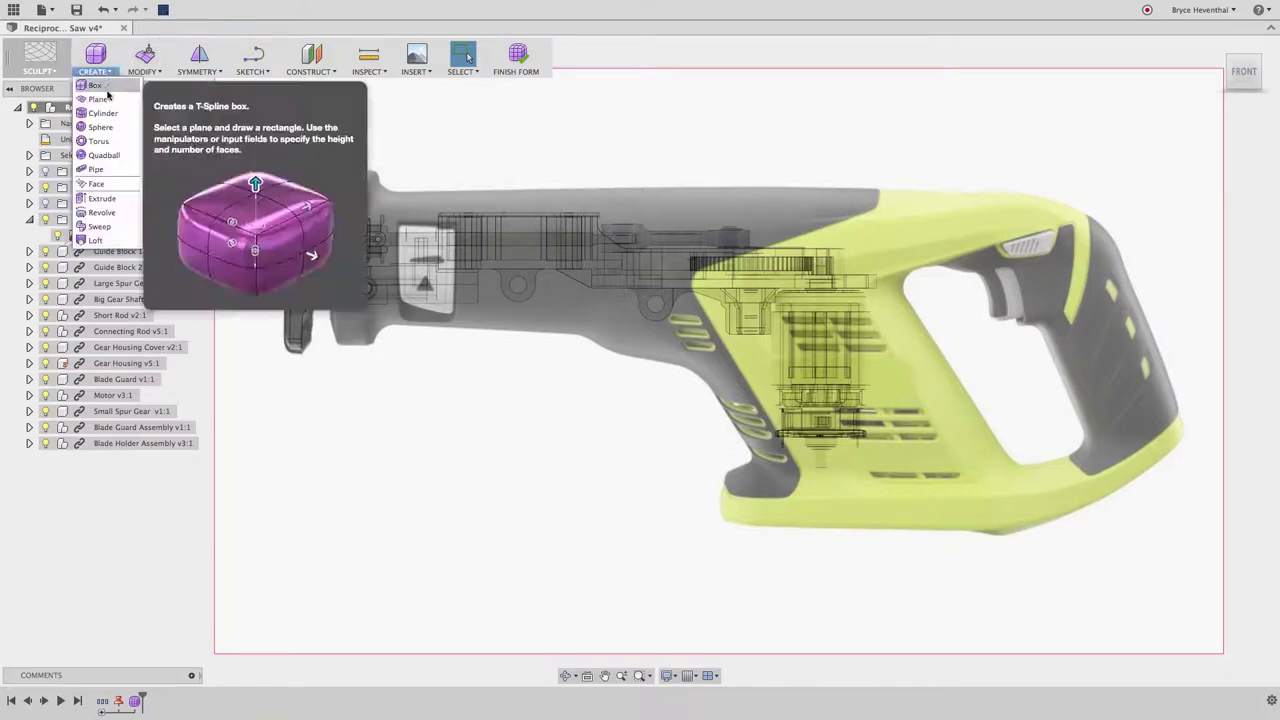
pyautogui.click(100, 192)
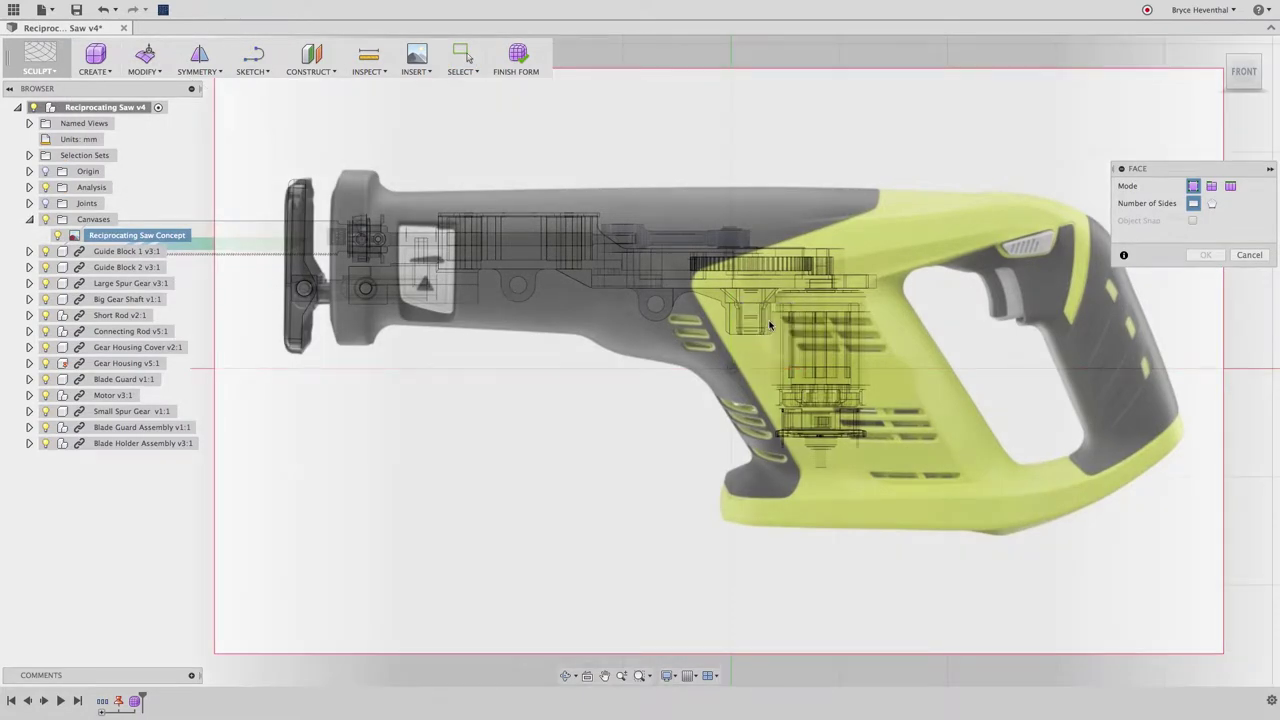
pyautogui.click(956, 466)
pyautogui.click(881, 321)
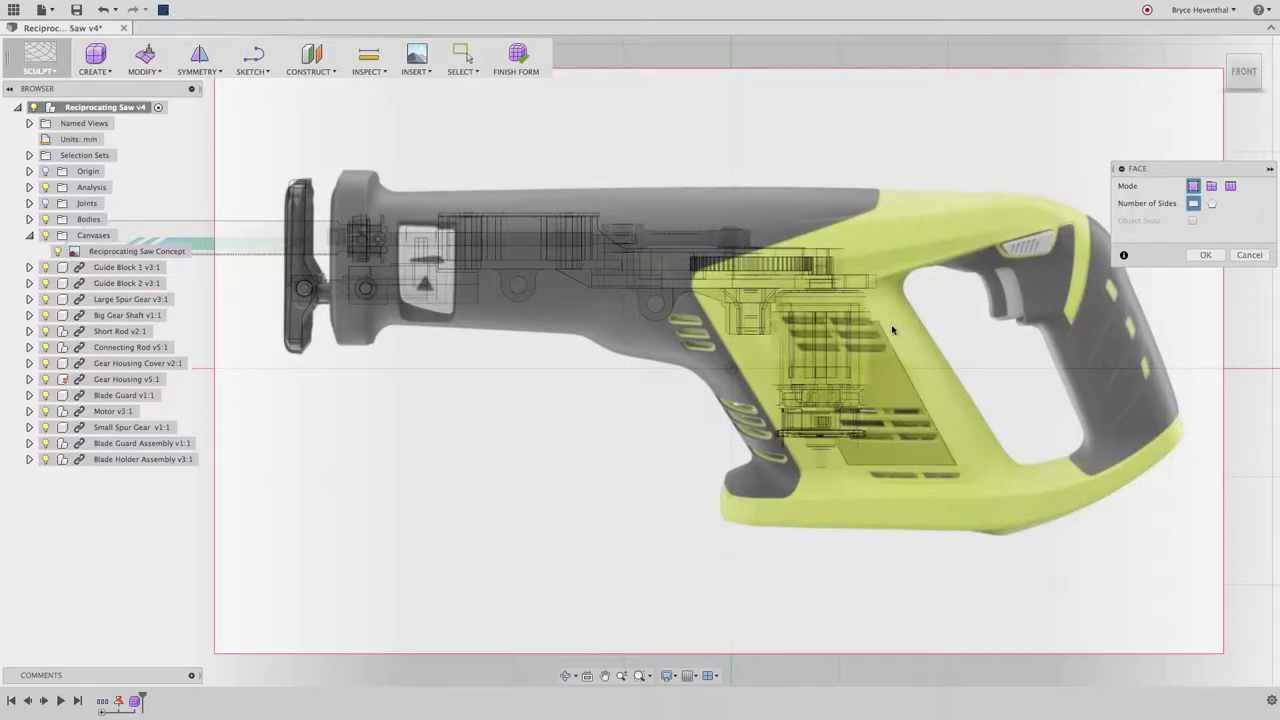
pyautogui.rightClick(985, 318)
pyautogui.click(1040, 317)
# Step: Move the whole T-spline face body about 38 mm outward from the canvas plane, clear of the motor
pyautogui.keyDown('shift'); pyautogui.moveTo(1062, 316); pyautogui.dragTo(960, 350, button='middle'); pyautogui.keyUp('shift')
pyautogui.scroll(3, 757, 417)
pyautogui.click(755, 410)
pyautogui.rightClick(753, 399)
pyautogui.click(713, 399)
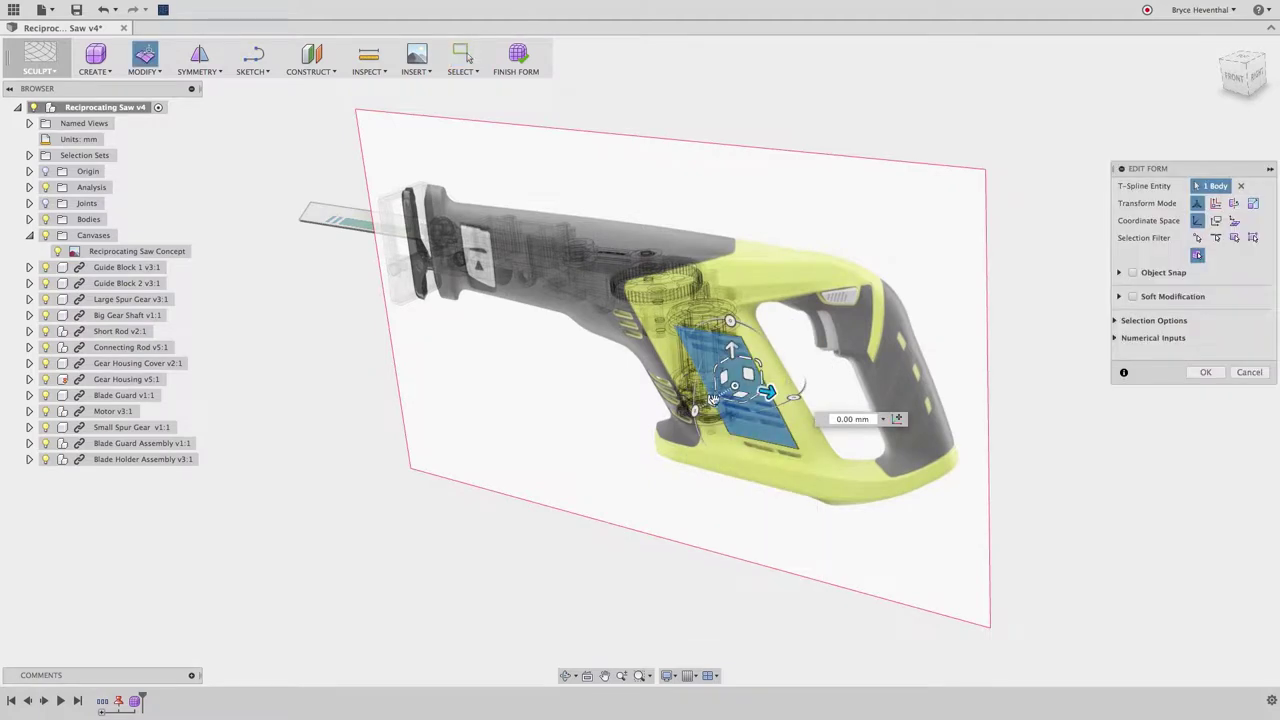
pyautogui.moveTo(713, 399); pyautogui.dragTo(678, 420)
pyautogui.click(1258, 77)
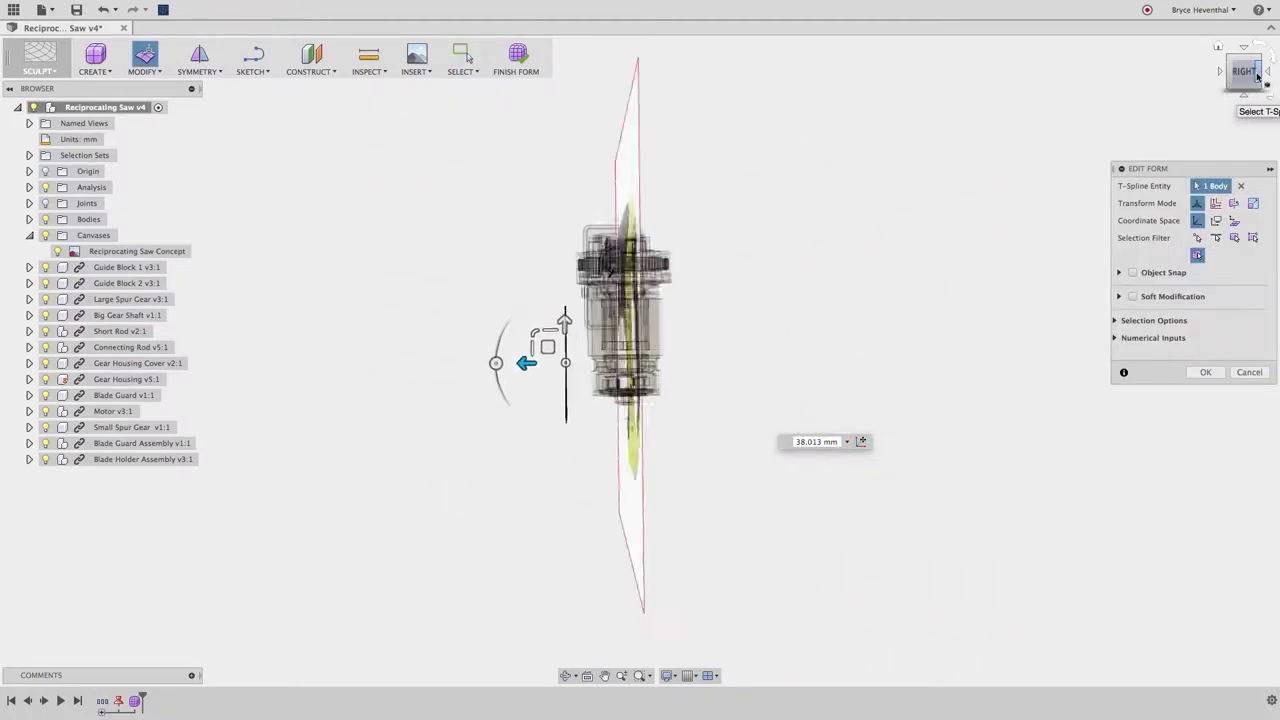
pyautogui.rightClick(523, 360)
pyautogui.click(571, 366)
# Step: Hide all components in the Internal Components selection set
pyautogui.keyDown('shift'); pyautogui.moveTo(570, 366); pyautogui.dragTo(629, 406, button='middle'); pyautogui.keyUp('shift')
pyautogui.click(29, 155)
pyautogui.click(112, 171)
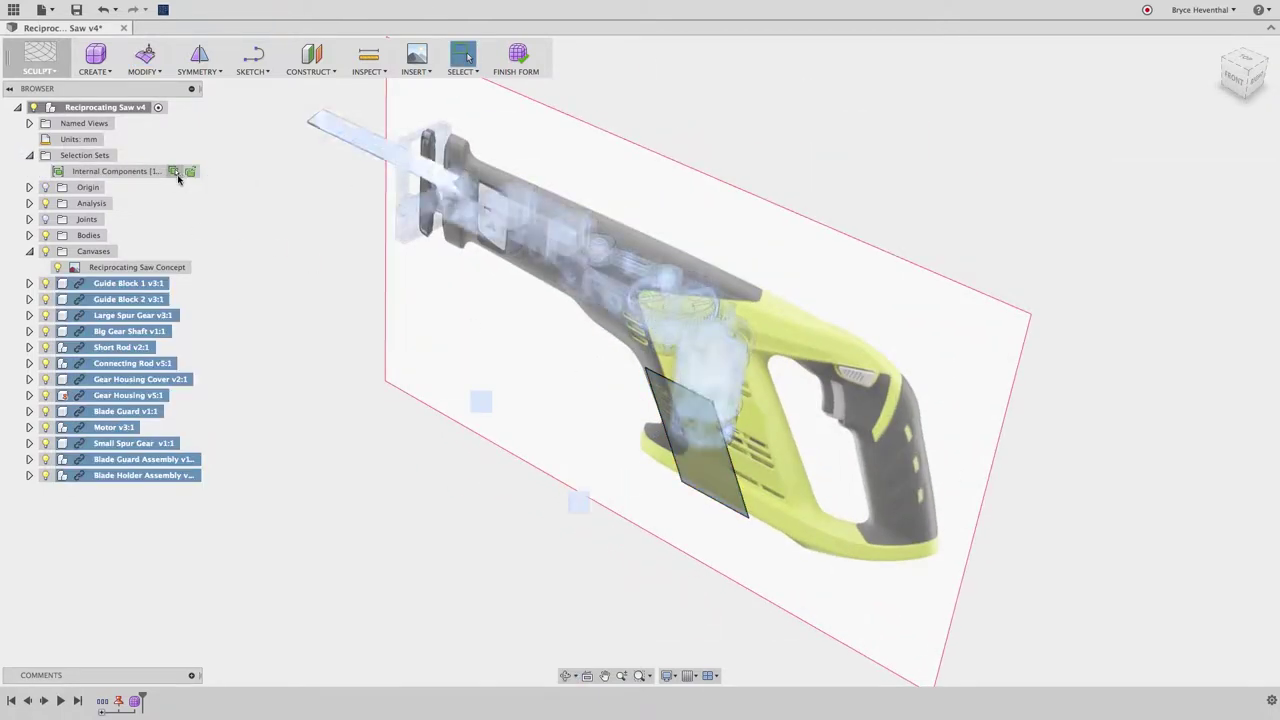
pyautogui.rightClick(221, 216)
pyautogui.click(190, 404)
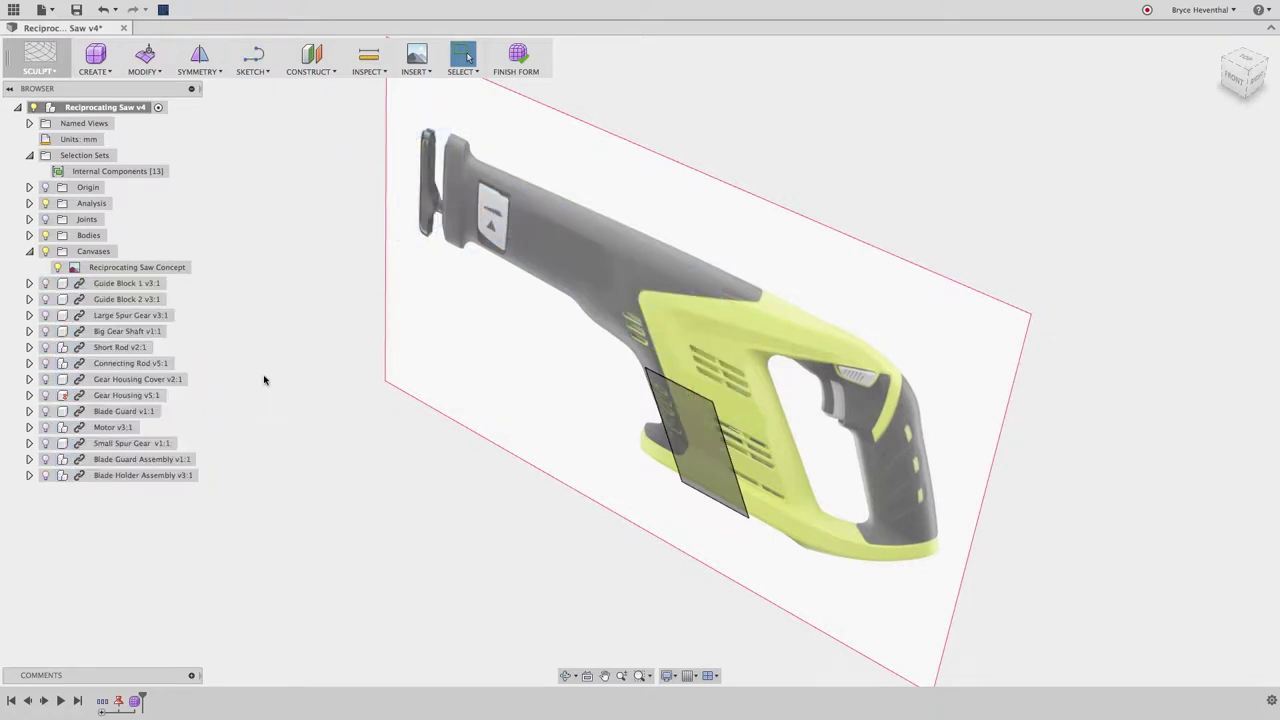
# Step: Extrude the panel's front edge about 28.4 mm forward and its rear edge about 24.1 mm back toward the canvas
pyautogui.rightClick(264, 379)
pyautogui.click(311, 354)
pyautogui.keyDown('shift'); pyautogui.moveTo(480, 390); pyautogui.dragTo(531, 423, button='middle'); pyautogui.keyUp('shift')
pyautogui.scroll(2, 531, 423)
pyautogui.click(579, 393)
pyautogui.moveTo(580, 395); pyautogui.dragTo(542, 401)
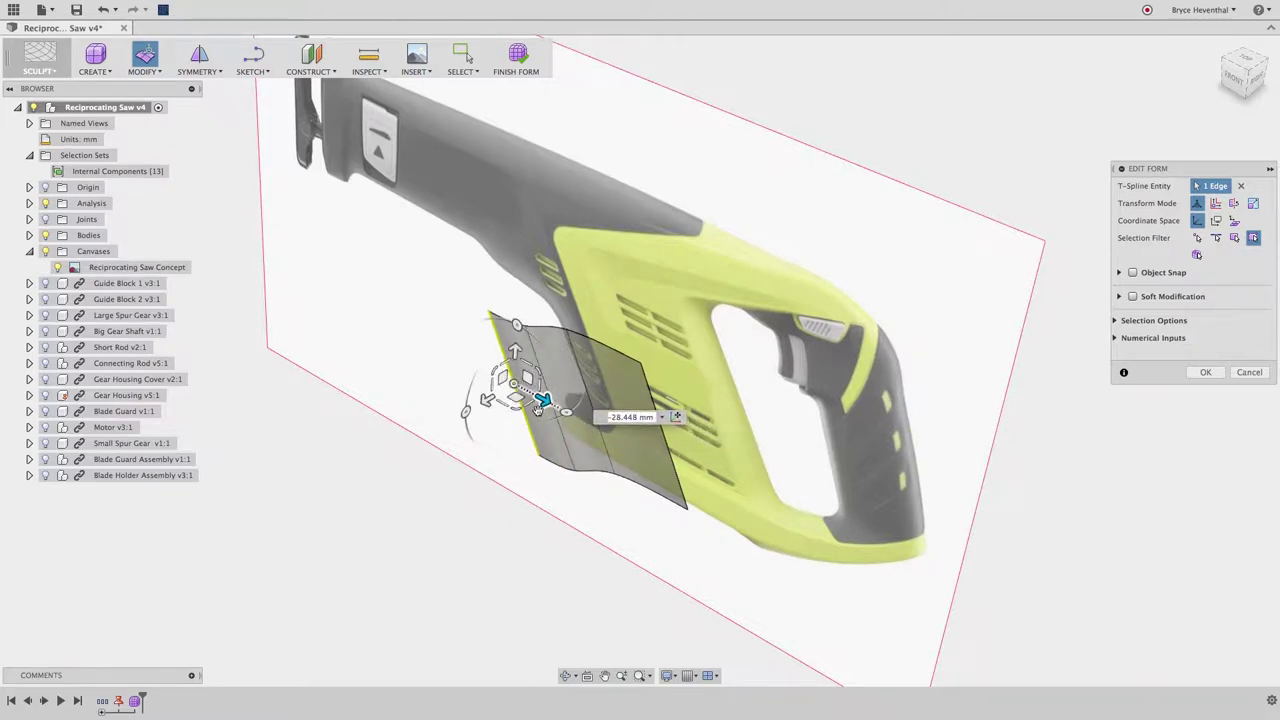
pyautogui.click(669, 456)
pyautogui.keyDown('alt'); pyautogui.moveTo(648, 461); pyautogui.dragTo(676, 446); pyautogui.keyUp('alt')
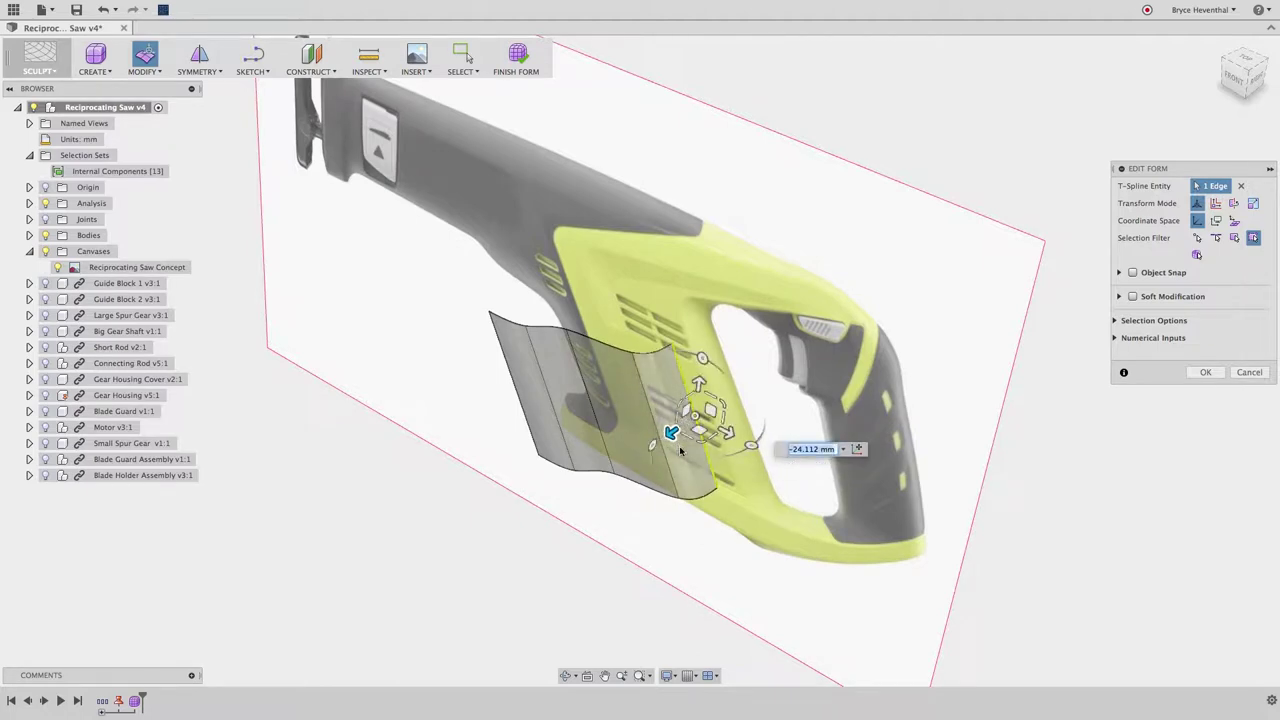
# Step: Shift the panel's rear edges in the front view and tilt the rearmost edge to follow the hand opening
pyautogui.click(1238, 84)
pyautogui.click(733, 386)
pyautogui.keyDown('shift'); pyautogui.click(677, 391); pyautogui.keyUp('shift')
pyautogui.moveTo(727, 344); pyautogui.dragTo(787, 343)
pyautogui.click(743, 288)
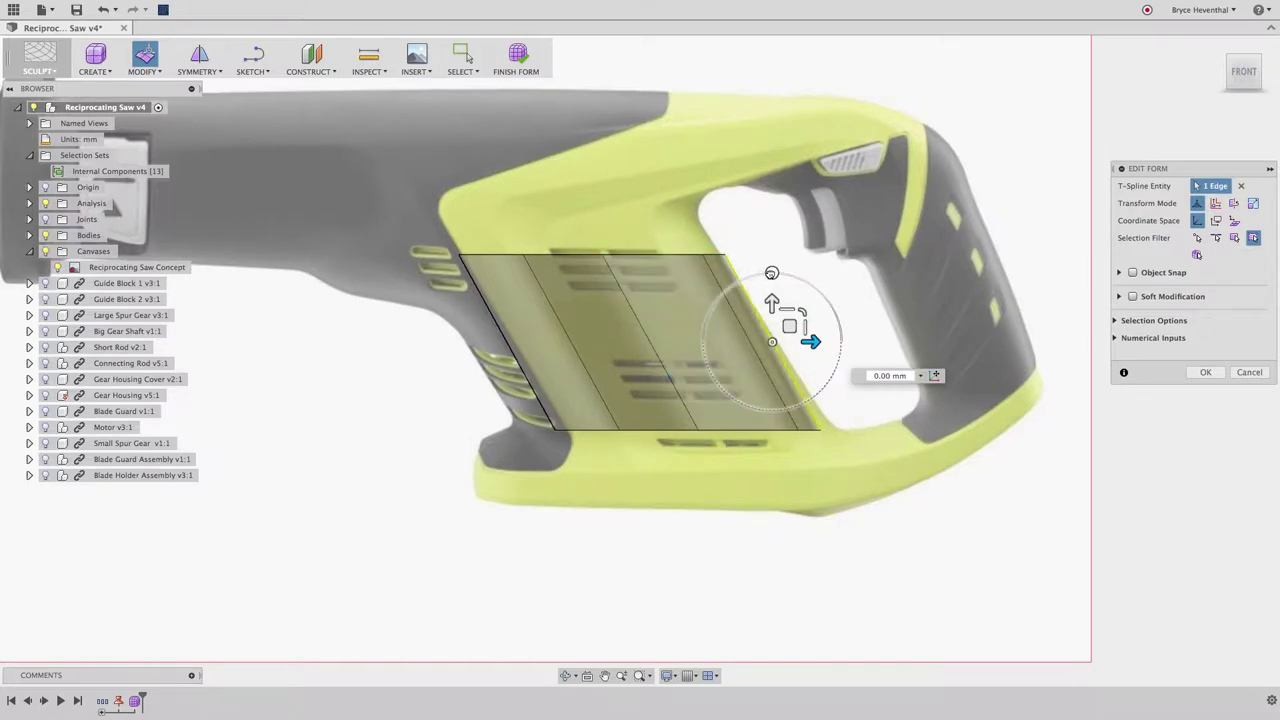
pyautogui.moveTo(771, 272); pyautogui.dragTo(766, 272)
pyautogui.moveTo(789, 325); pyautogui.dragTo(794, 324)
# Step: Move the panel's front edges slightly forward toward the body outline on the canvas
pyautogui.moveTo(604, 224); pyautogui.dragTo(450, 460)
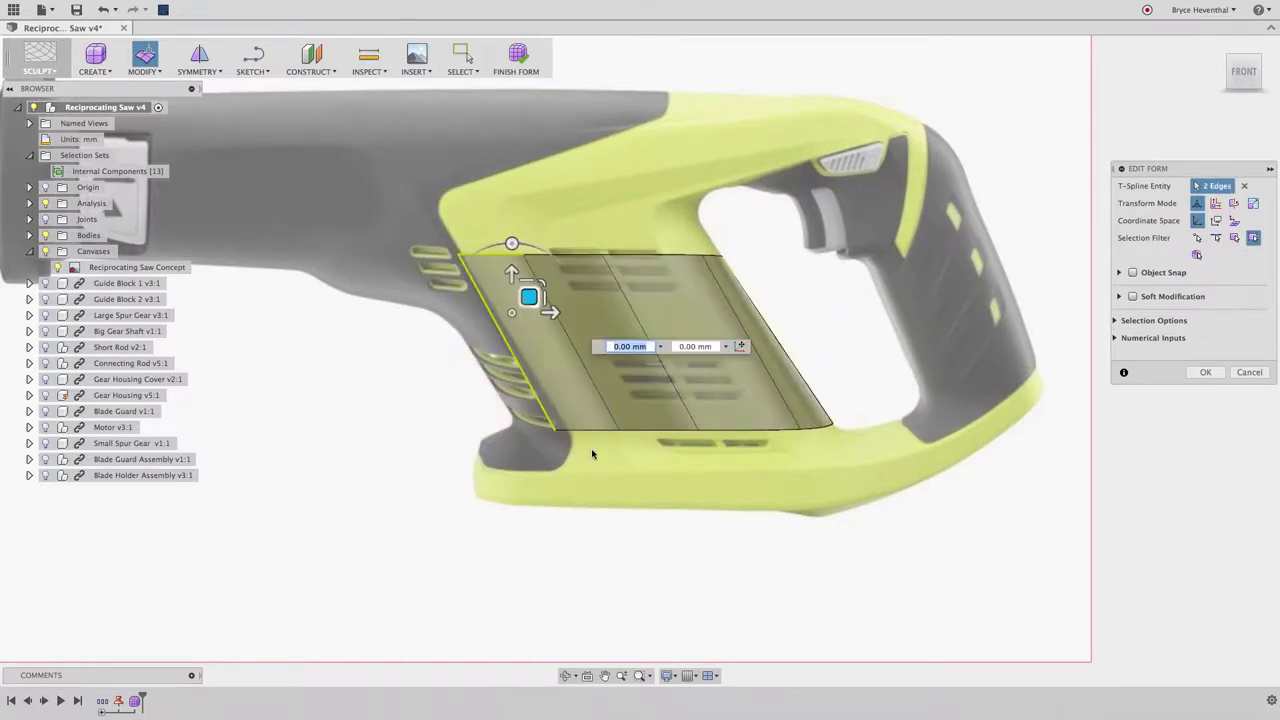
pyautogui.keyDown('shift'); pyautogui.click(625, 405); pyautogui.keyUp('shift')
pyautogui.moveTo(616, 341); pyautogui.dragTo(608, 341)
# Step: Extrude the panel's bottom edges downward and pull the new lower rear corner back to follow the canvas outline
pyautogui.doubleClick(702, 430)
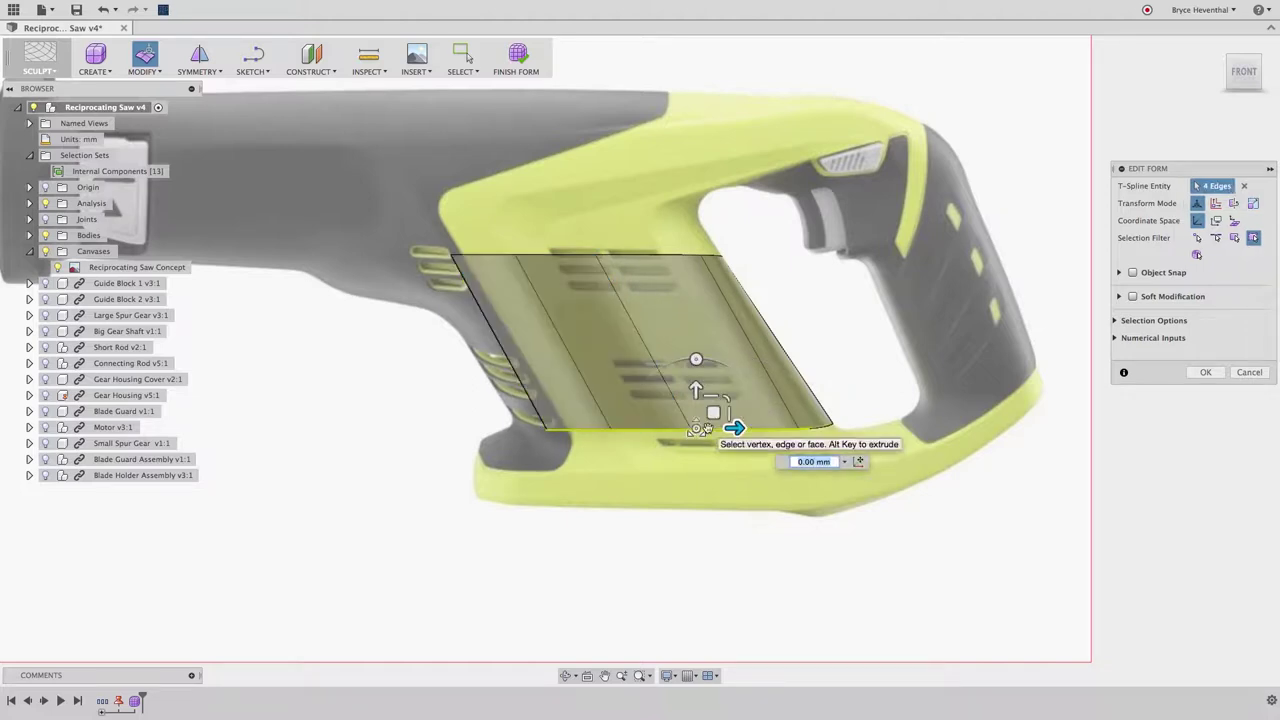
pyautogui.keyDown('shift'); pyautogui.moveTo(697, 389); pyautogui.dragTo(691, 431, button='middle'); pyautogui.keyUp('shift')
pyautogui.keyDown('alt'); pyautogui.moveTo(691, 431); pyautogui.dragTo(690, 460); pyautogui.keyUp('alt')
pyautogui.click(838, 466)
pyautogui.moveTo(838, 476); pyautogui.dragTo(845, 470)
pyautogui.moveTo(845, 470)
pyautogui.keyDown('shift'); pyautogui.mouseDown(button='middle')
pyautogui.moveTo(820, 468)
pyautogui.moveTo(832, 468)
pyautogui.mouseUp(button='middle'); pyautogui.keyUp('shift')
pyautogui.moveTo(842, 467); pyautogui.dragTo(856, 468)
pyautogui.keyDown('shift'); pyautogui.moveTo(850, 462); pyautogui.dragTo(877, 436, button='middle'); pyautogui.keyUp('shift')
pyautogui.moveTo(877, 438); pyautogui.dragTo(914, 430, button='right')
# Step: Create a T-spline cylinder about 47 mm in diameter with 8 diameter faces above the panel
pyautogui.click(105, 70)
pyautogui.click(105, 125)
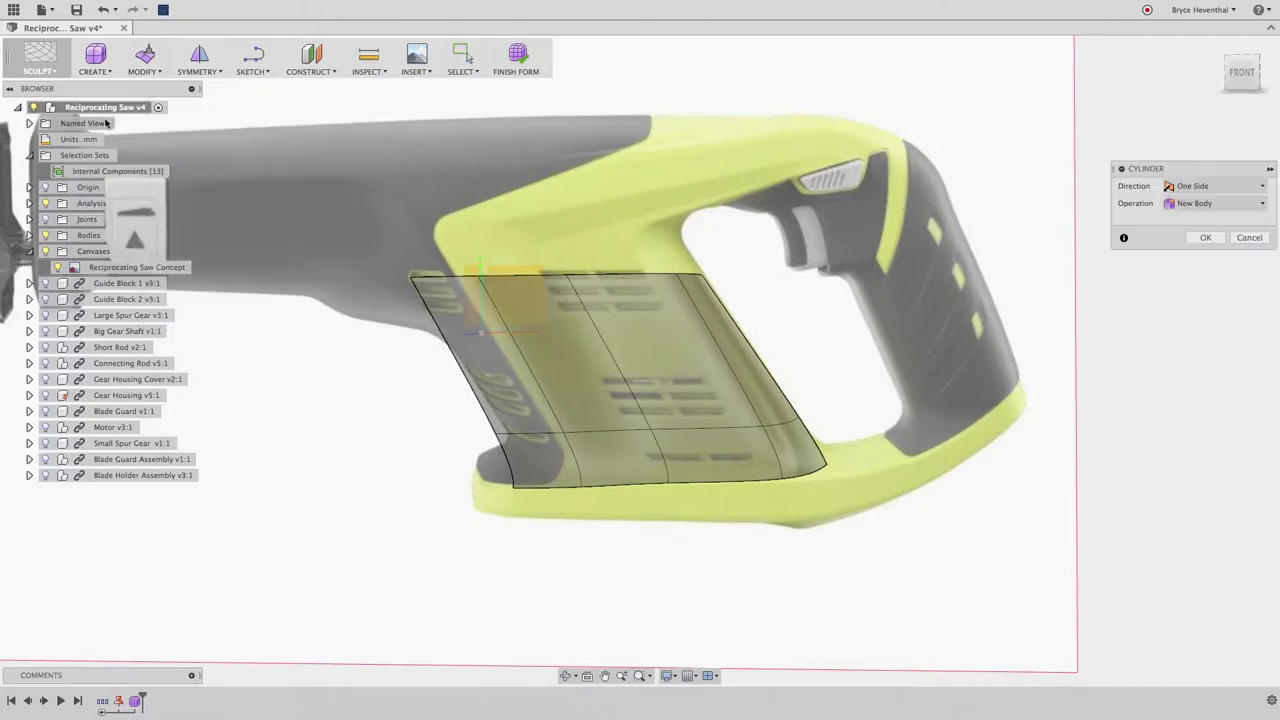
pyautogui.keyDown('shift'); pyautogui.moveTo(474, 274); pyautogui.dragTo(489, 199, button='middle'); pyautogui.keyUp('shift')
pyautogui.click(515, 200)
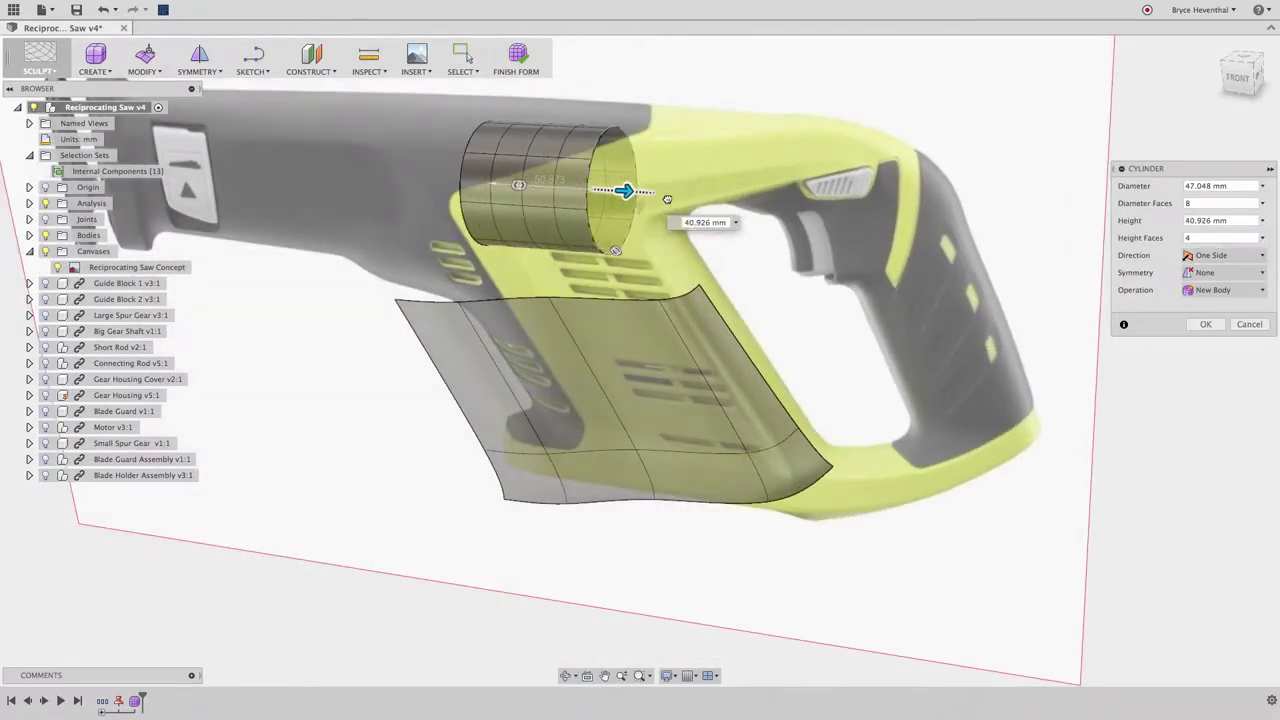
pyautogui.rightClick(506, 184)
pyautogui.click(556, 184)
# Step: Move the whole cylinder onto the rear handle, tilt it along the grip, and align it with the canvas plane
pyautogui.doubleClick(566, 191)
pyautogui.rightClick(566, 190)
pyautogui.click(612, 170)
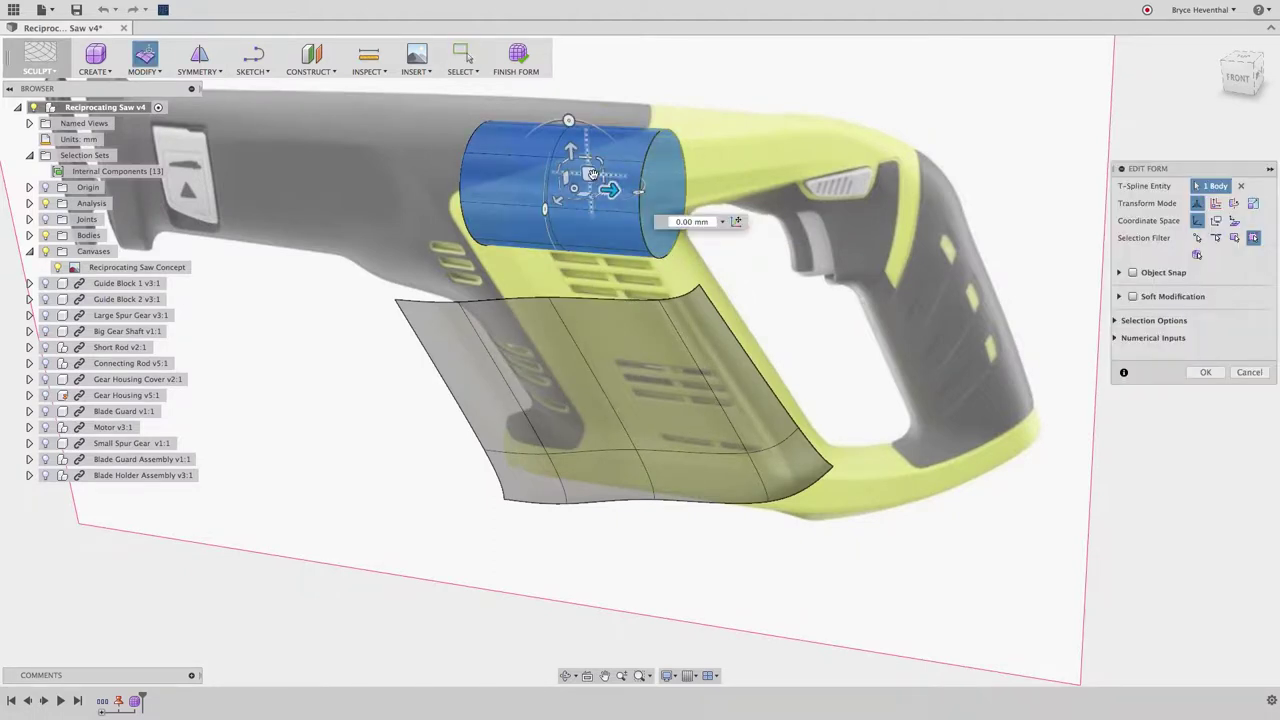
pyautogui.moveTo(572, 130); pyautogui.dragTo(951, 284)
pyautogui.click(1238, 80)
pyautogui.keyDown('shift'); pyautogui.moveTo(991, 261); pyautogui.dragTo(991, 229, button='middle'); pyautogui.keyUp('shift')
pyautogui.click(1254, 78)
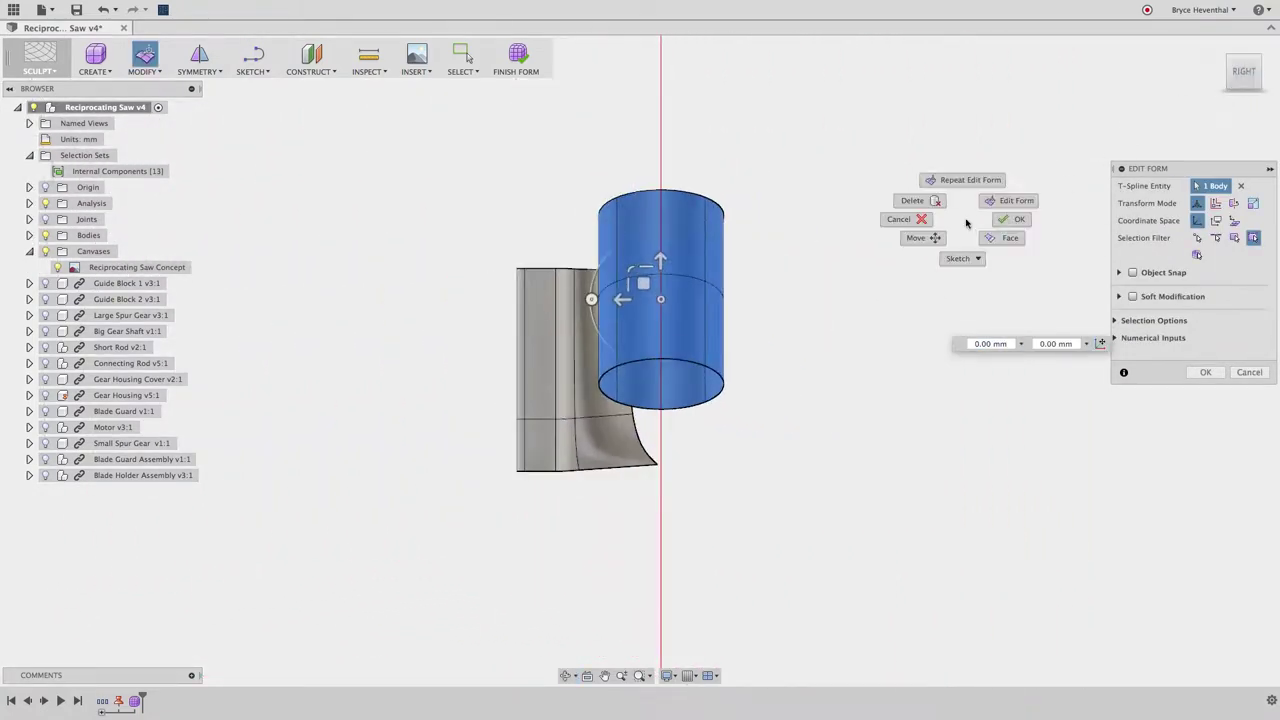
pyautogui.click(980, 222)
# Step: Delete the half of the handle cylinder that lies beyond the canvas plane
pyautogui.moveTo(763, 174); pyautogui.dragTo(689, 428)
pyautogui.press('Delete')
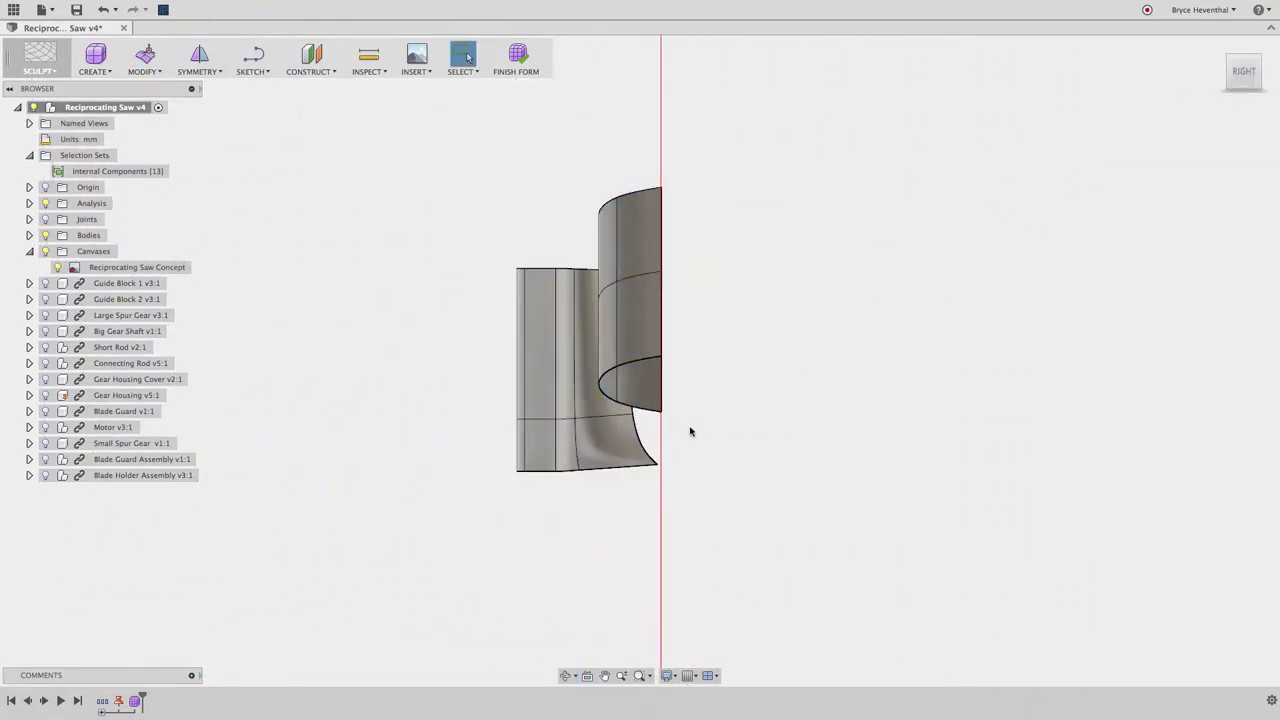
pyautogui.keyDown('shift'); pyautogui.moveTo(673, 409); pyautogui.dragTo(768, 425, button='middle'); pyautogui.keyUp('shift')
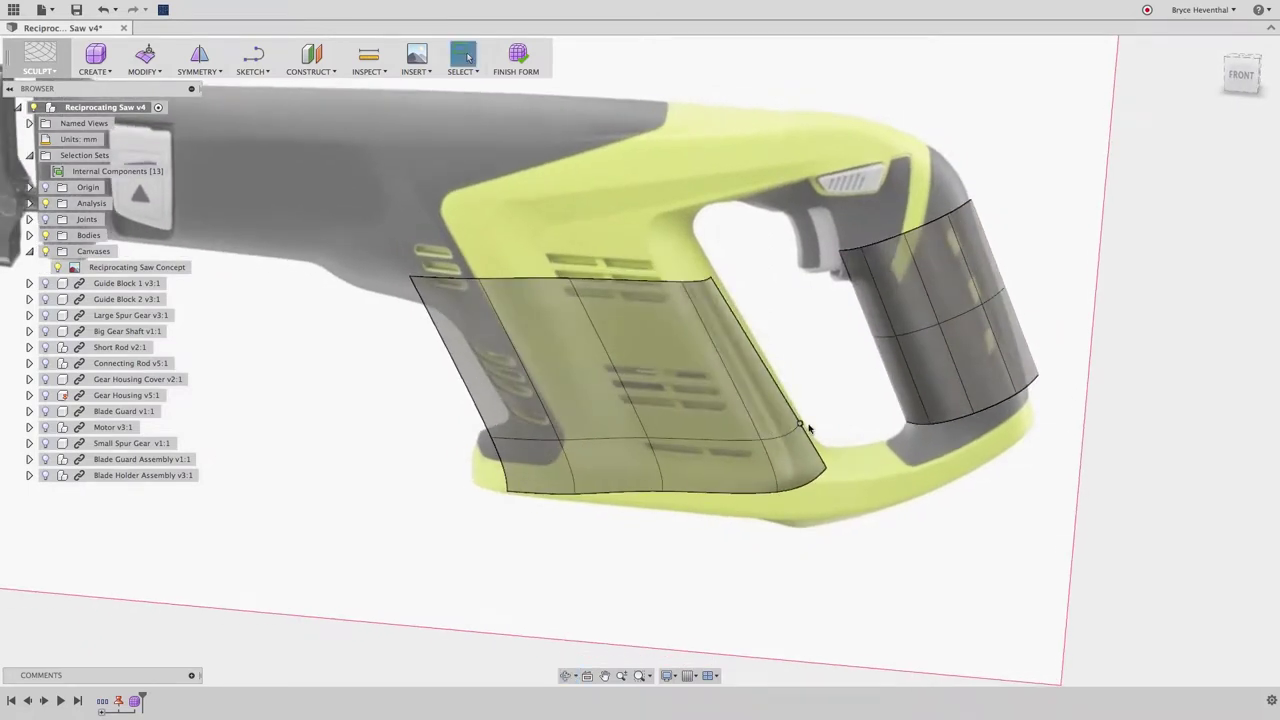
# Step: Extrude the two lower front edges of the handle toward the base and reposition the new vertices to match the canvas
pyautogui.moveTo(948, 422); pyautogui.dragTo(975, 440, button='right')
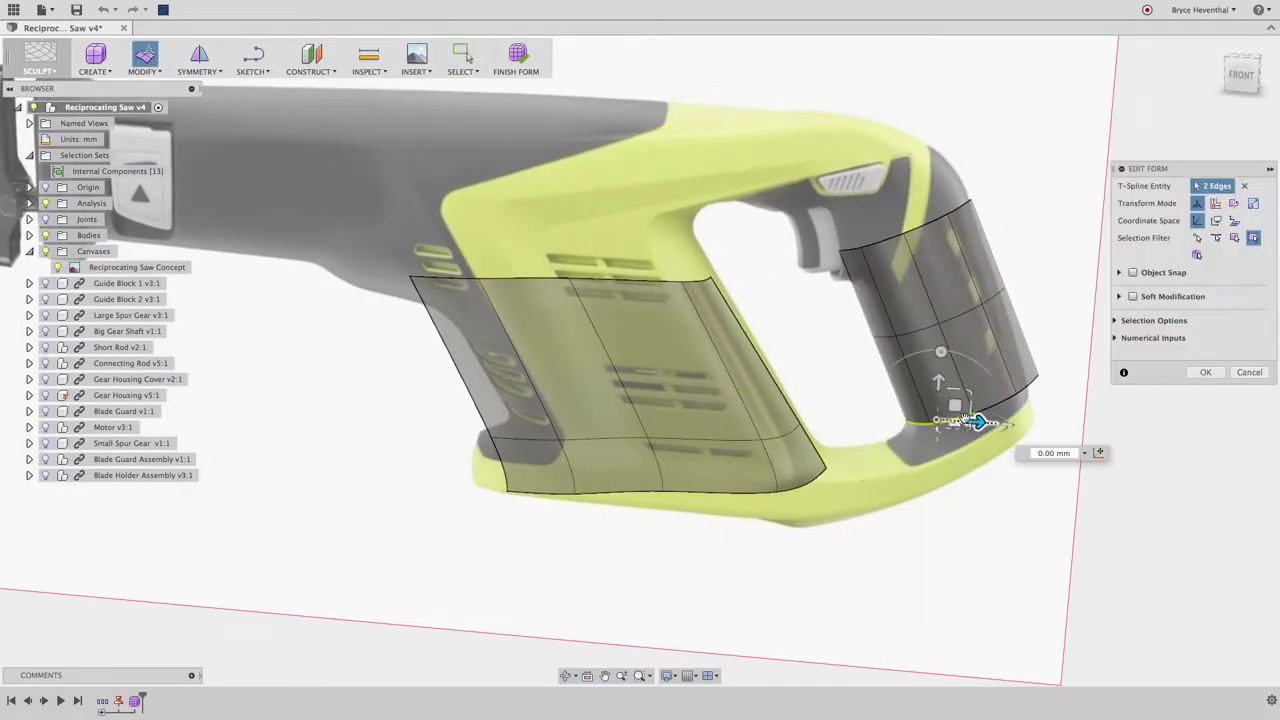
pyautogui.moveTo(955, 409); pyautogui.dragTo(932, 464)
pyautogui.click(988, 447)
pyautogui.click(941, 452)
pyautogui.keyDown('shift'); pyautogui.moveTo(934, 444); pyautogui.dragTo(936, 462, button='middle'); pyautogui.keyUp('shift')
pyautogui.scroll(3, 928, 461)
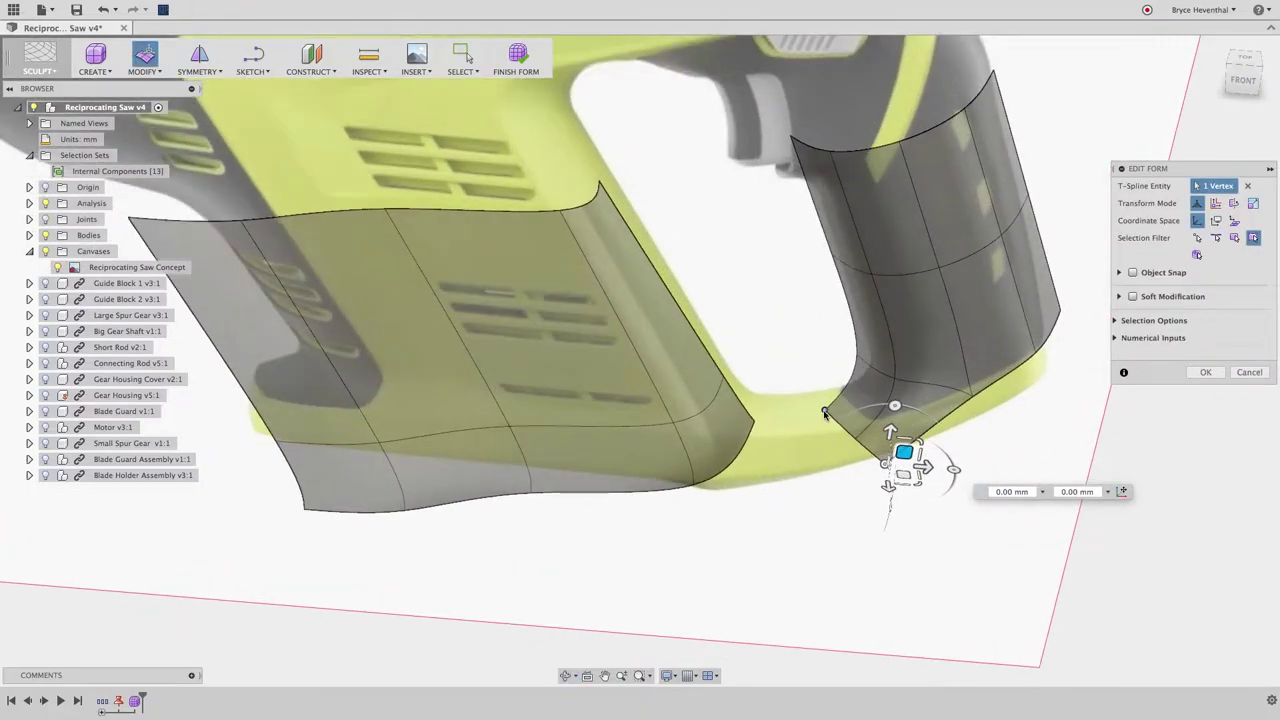
pyautogui.click(828, 412)
pyautogui.moveTo(829, 434); pyautogui.dragTo(826, 424)
pyautogui.moveTo(757, 405); pyautogui.dragTo(806, 400, button='right')
# Step: Insert an edge beside the lower rear edge of the panel
pyautogui.rightClick(743, 407)
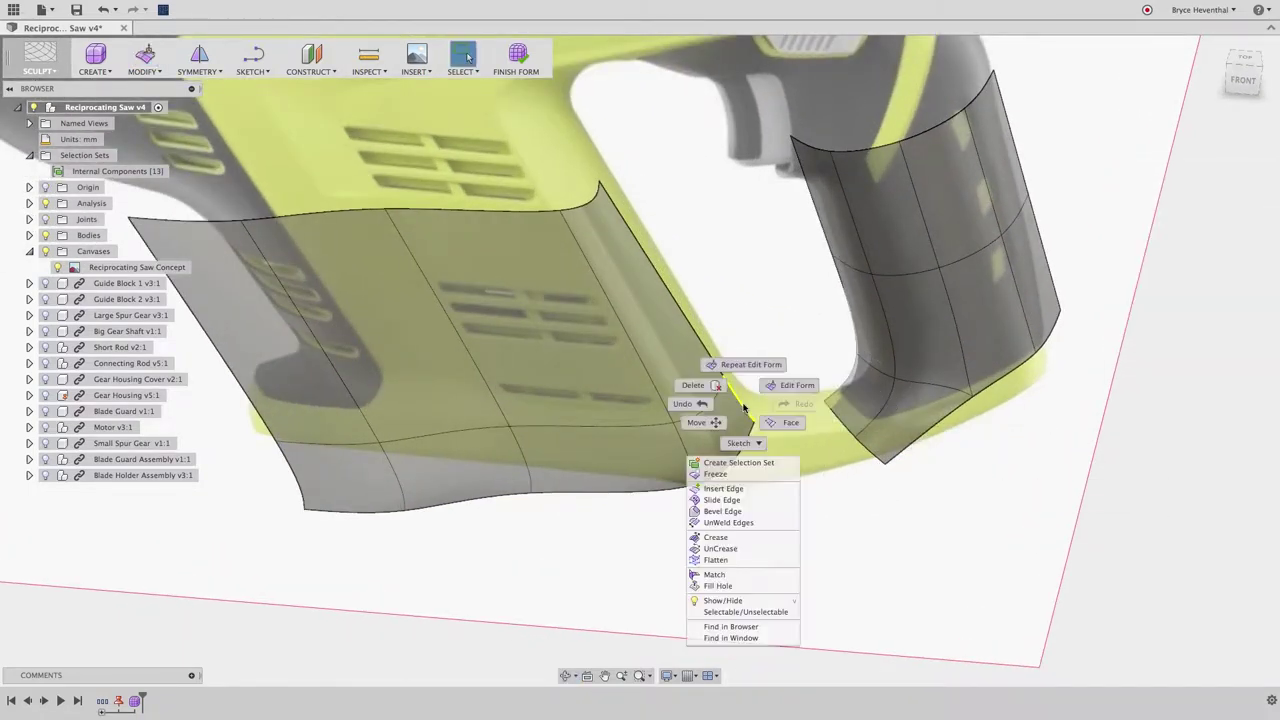
pyautogui.click(738, 488)
pyautogui.rightClick(748, 475)
pyautogui.click(803, 475)
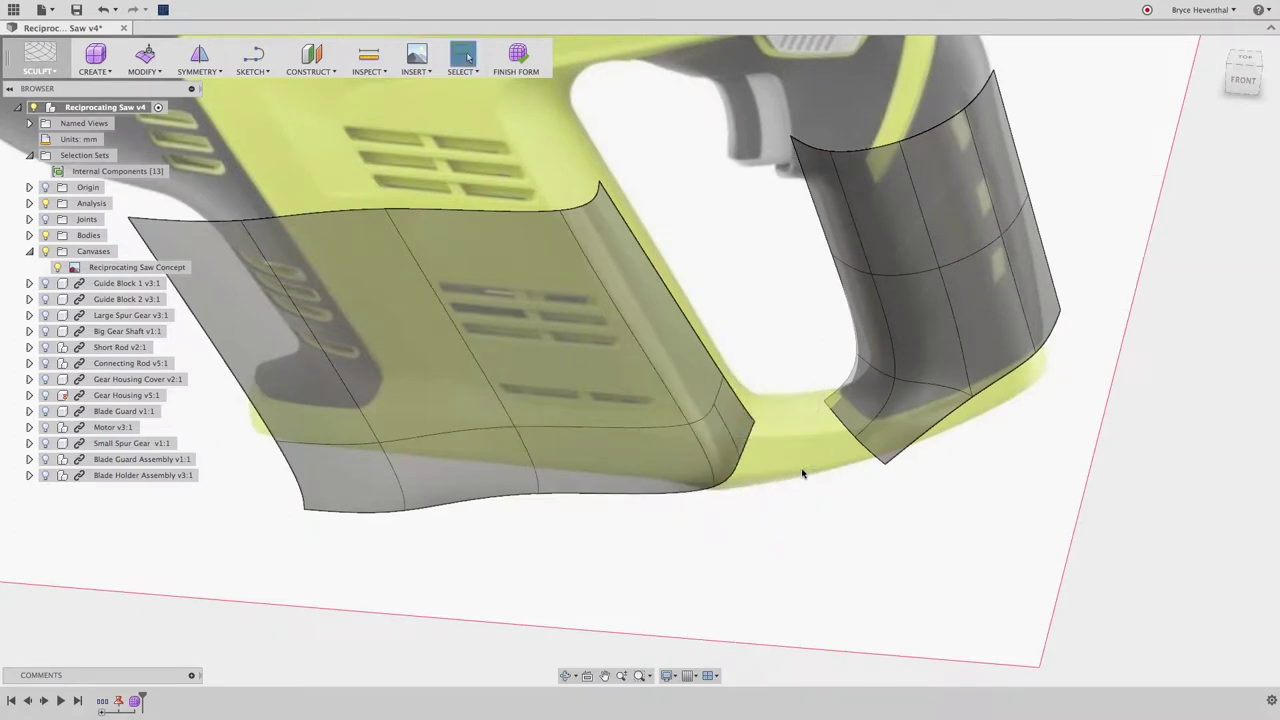
# Step: Bridge the panel's lower rear edges to the handle's lower front edges with 1 face
pyautogui.press('s')
pyautogui.click(854, 501)
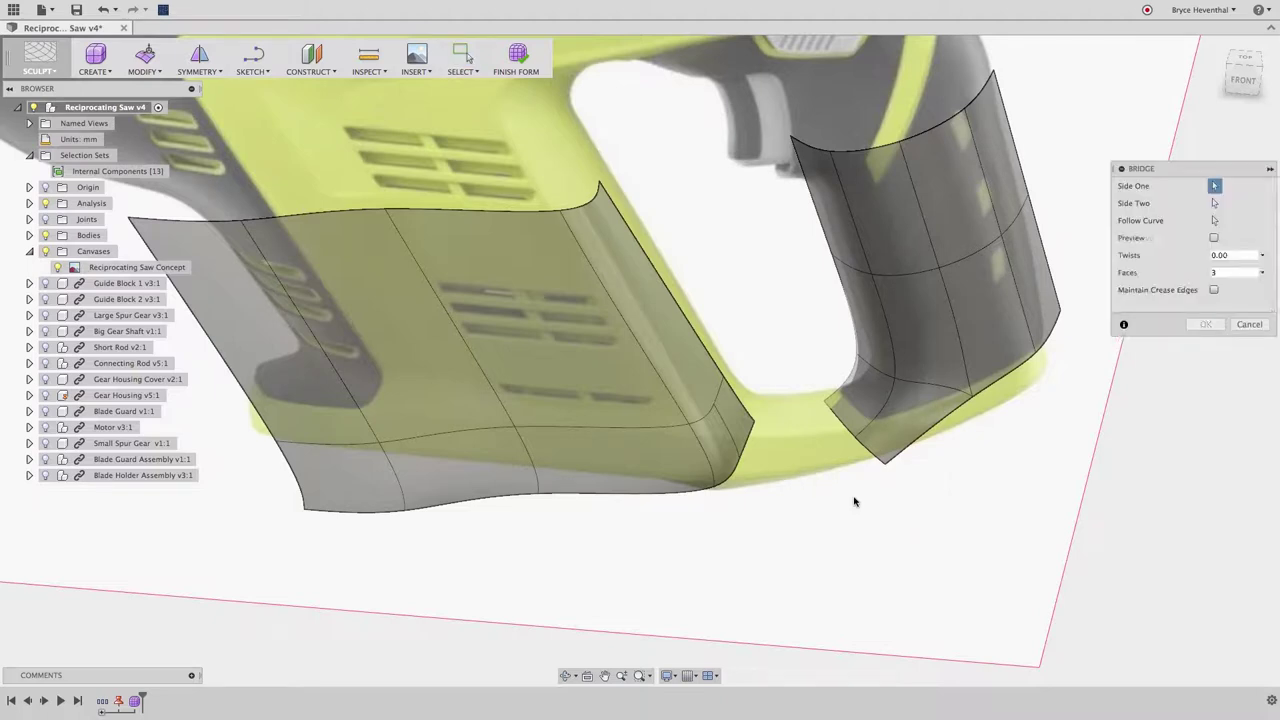
pyautogui.click(834, 420)
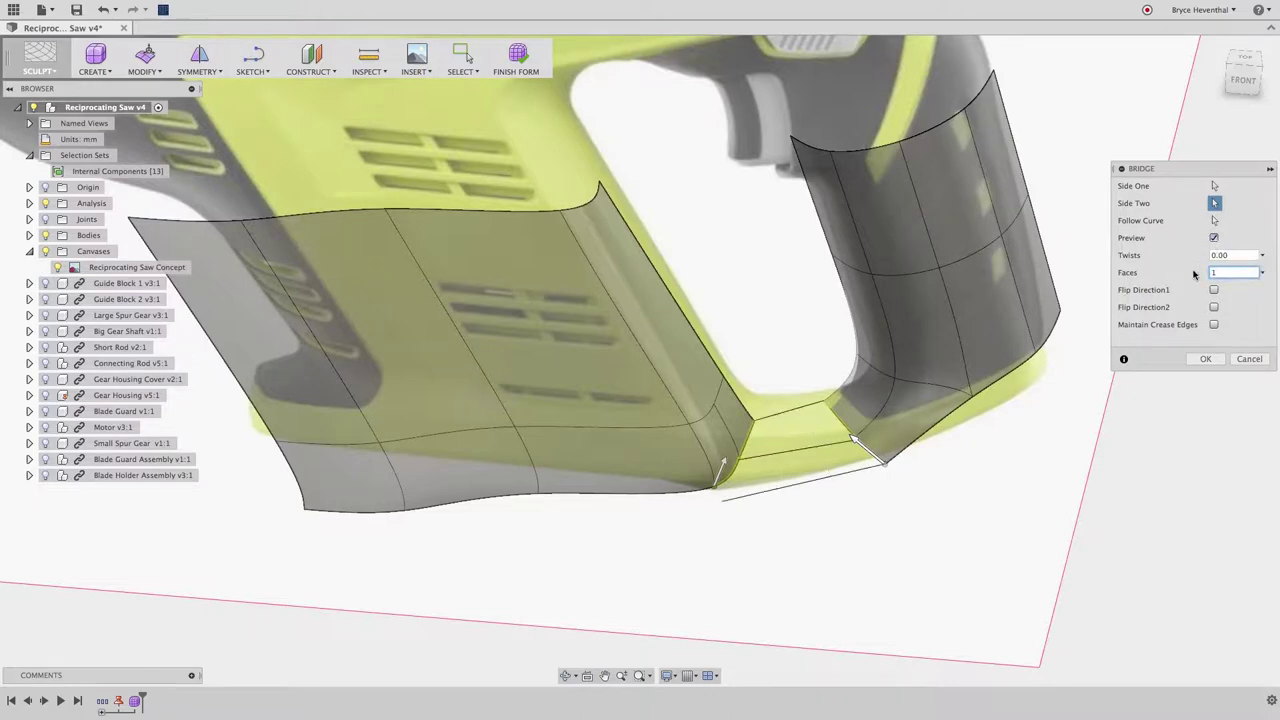
pyautogui.click(1206, 359)
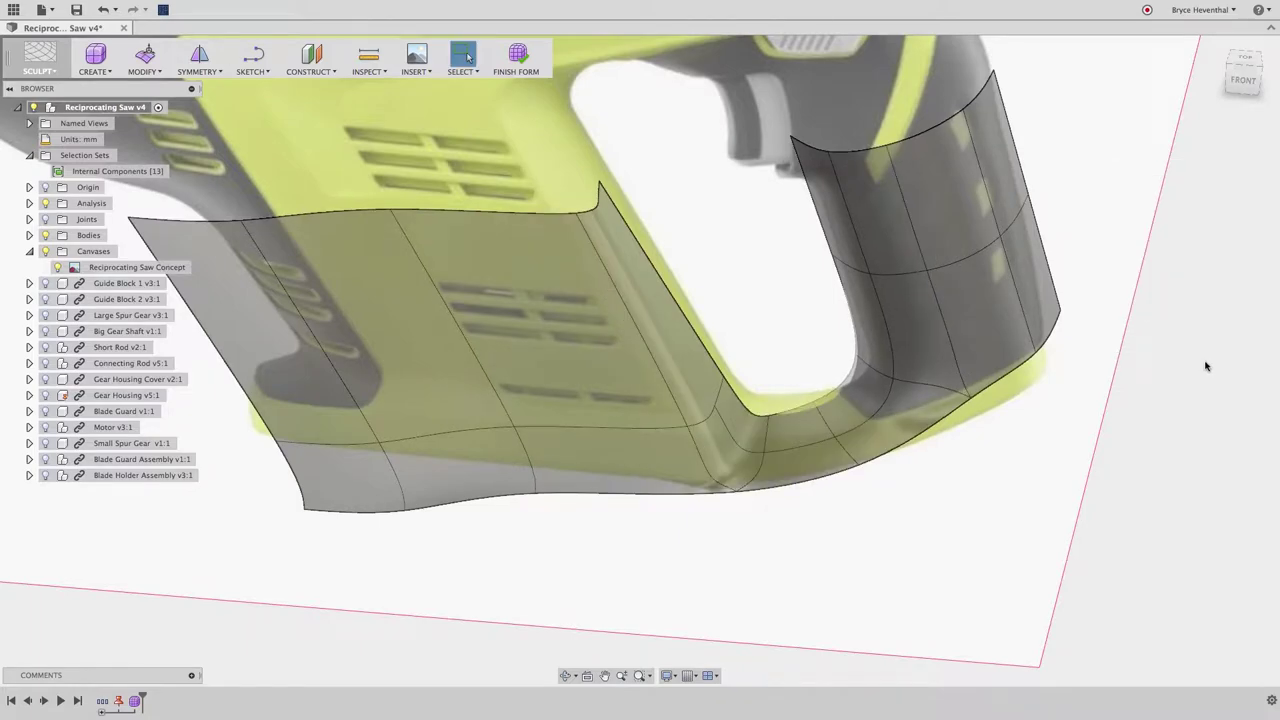
# Step: Move the form's bottom edge loop down about 11.7 mm in the front view and extrude it to the base outline
pyautogui.click(1243, 82)
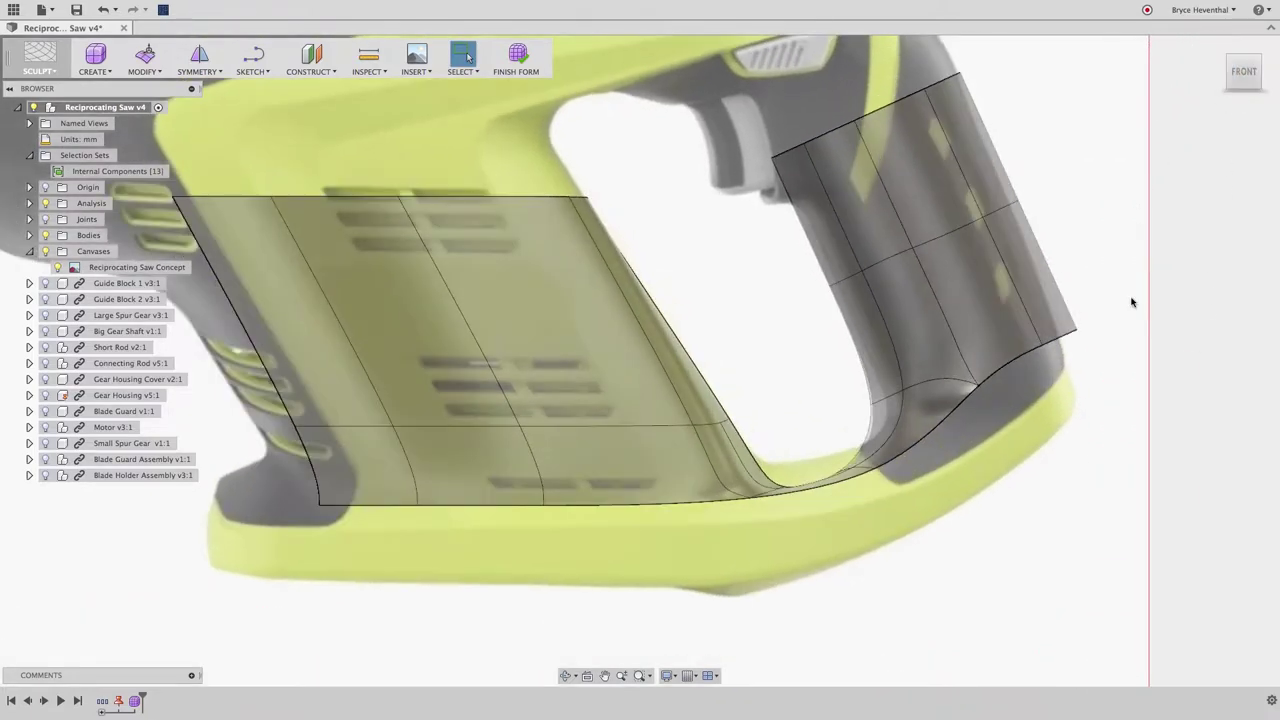
pyautogui.rightClick(1131, 300)
pyautogui.click(1186, 258)
pyautogui.click(929, 434)
pyautogui.doubleClick(930, 435)
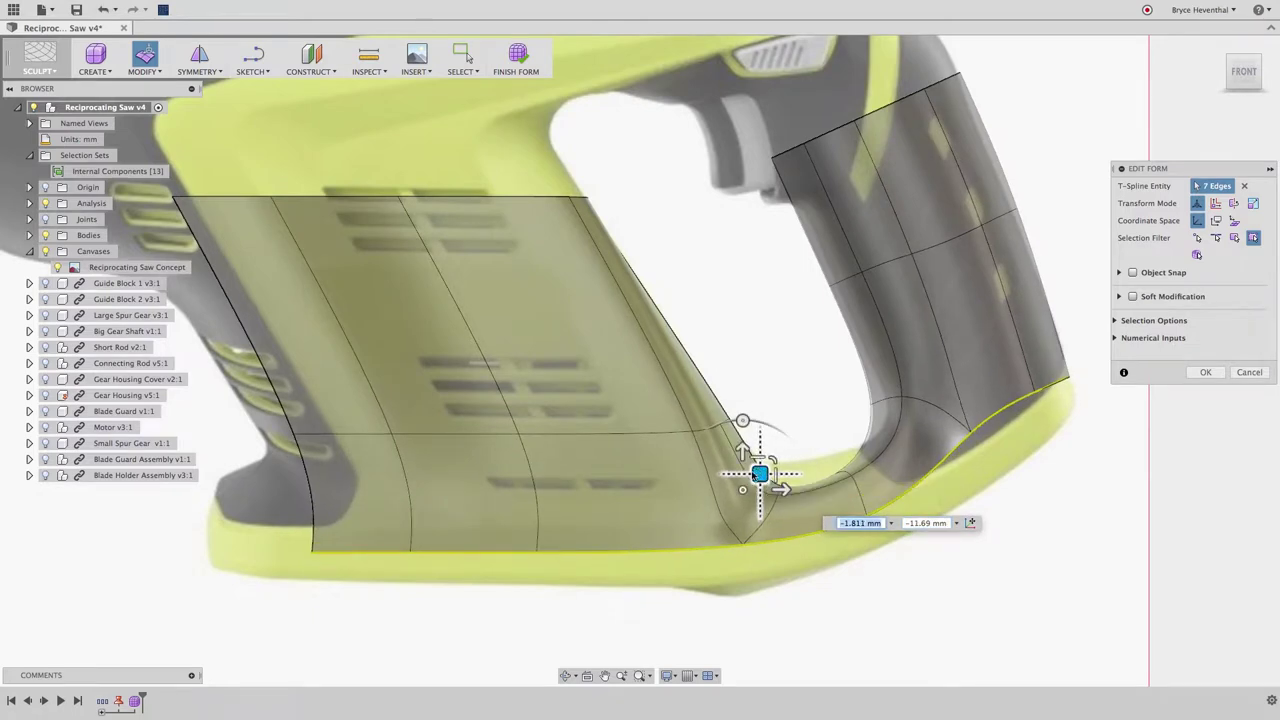
pyautogui.moveTo(742, 450); pyautogui.dragTo(742, 492)
# Step: Raise the front bottom edges and pull the rear bottom corner outward so the base follows the canvas outline
pyautogui.click(392, 594)
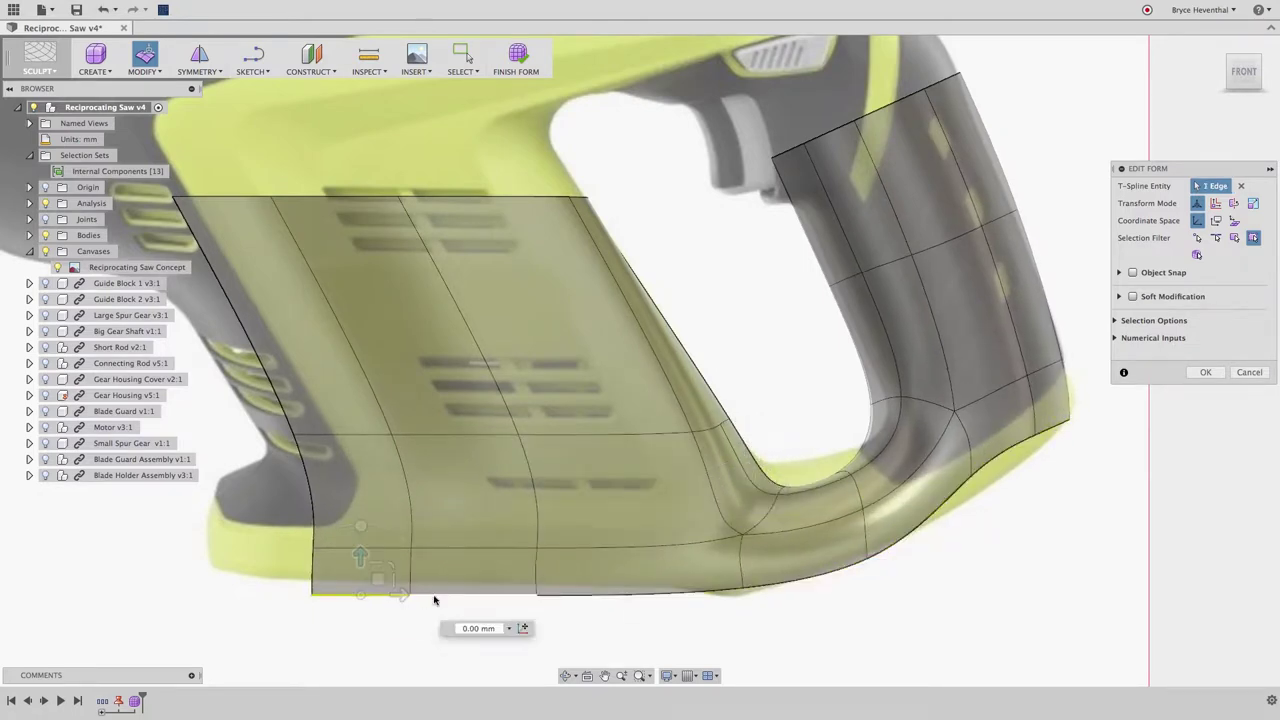
pyautogui.keyDown('shift'); pyautogui.click(470, 594); pyautogui.keyUp('shift')
pyautogui.keyDown('shift'); pyautogui.click(570, 593); pyautogui.keyUp('shift')
pyautogui.moveTo(497, 555); pyautogui.dragTo(504, 519)
pyautogui.click(612, 593)
pyautogui.moveTo(657, 577); pyautogui.dragTo(657, 565)
pyautogui.click(971, 475)
pyautogui.moveTo(971, 474); pyautogui.dragTo(1092, 392)
# Step: Shift the handle's upper end loop up and forward toward the trigger on the canvas
pyautogui.scroll(-3, 1035, 419)
pyautogui.moveTo(875, 309); pyautogui.dragTo(837, 414, button='middle')
pyautogui.doubleClick(906, 305)
pyautogui.moveTo(902, 300)
pyautogui.mouseDown()
pyautogui.moveTo(916, 310)
pyautogui.moveTo(909, 295)
pyautogui.mouseUp()
pyautogui.moveTo(896, 312); pyautogui.dragTo(861, 261)
# Step: Extrude the handle's upper end forward over the trigger, rotate it nearly upright, and raise the upper rear corner
pyautogui.click(841, 209)
pyautogui.doubleClick(865, 275)
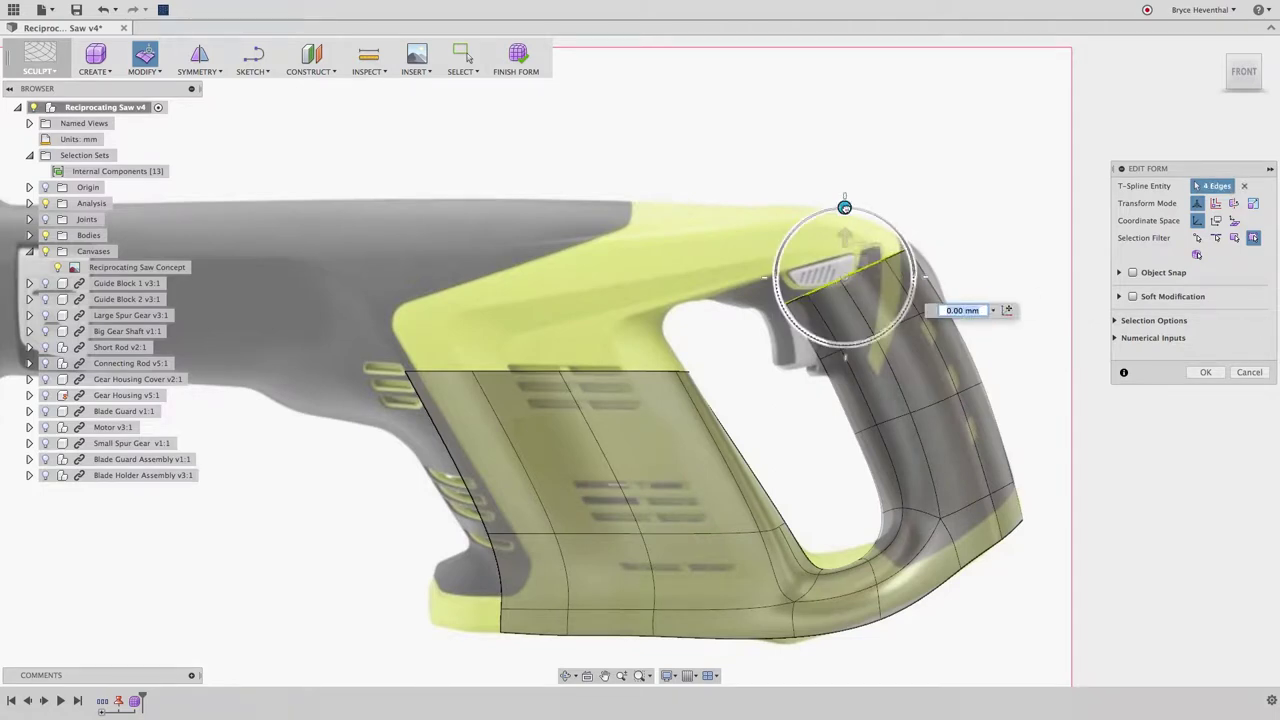
pyautogui.moveTo(835, 209); pyautogui.dragTo(680, 208)
pyautogui.moveTo(766, 219); pyautogui.dragTo(758, 229)
pyautogui.click(903, 263)
pyautogui.moveTo(918, 263); pyautogui.dragTo(916, 245)
pyautogui.scroll(2, 849, 248)
# Step: Reshape the handle's inner side near the trigger and move its inner face forward about 1.2 mm
pyautogui.click(794, 335)
pyautogui.click(822, 370)
pyautogui.moveTo(823, 339); pyautogui.dragTo(834, 322)
pyautogui.click(854, 403)
pyautogui.moveTo(872, 404); pyautogui.dragTo(868, 404)
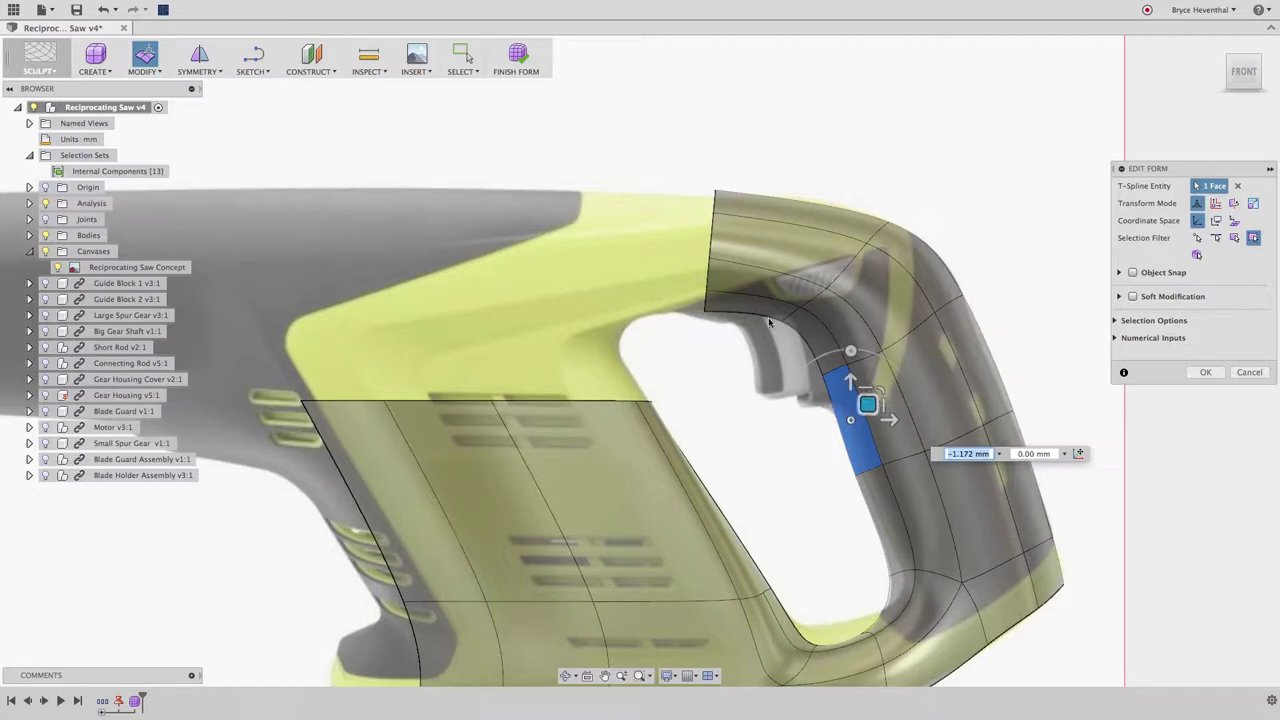
# Step: Pull the top grip's front end loop forward and extrude its two lower edges toward the panel
pyautogui.doubleClick(709, 281)
pyautogui.moveTo(728, 238); pyautogui.dragTo(679, 237)
pyautogui.click(662, 287)
pyautogui.scroll(3, 663, 288)
pyautogui.click(661, 263)
pyautogui.keyDown('shift'); pyautogui.click(659, 307); pyautogui.keyUp('shift')
pyautogui.keyDown('alt'); pyautogui.moveTo(672, 271); pyautogui.dragTo(610, 297); pyautogui.keyUp('alt')
pyautogui.moveTo(594, 240); pyautogui.dragTo(571, 249)
# Step: Extrude the panel's four top edges upward toward the top grip
pyautogui.keyDown('shift'); pyautogui.moveTo(655, 324); pyautogui.dragTo(653, 380, button='middle'); pyautogui.keyUp('shift')
pyautogui.doubleClick(640, 424)
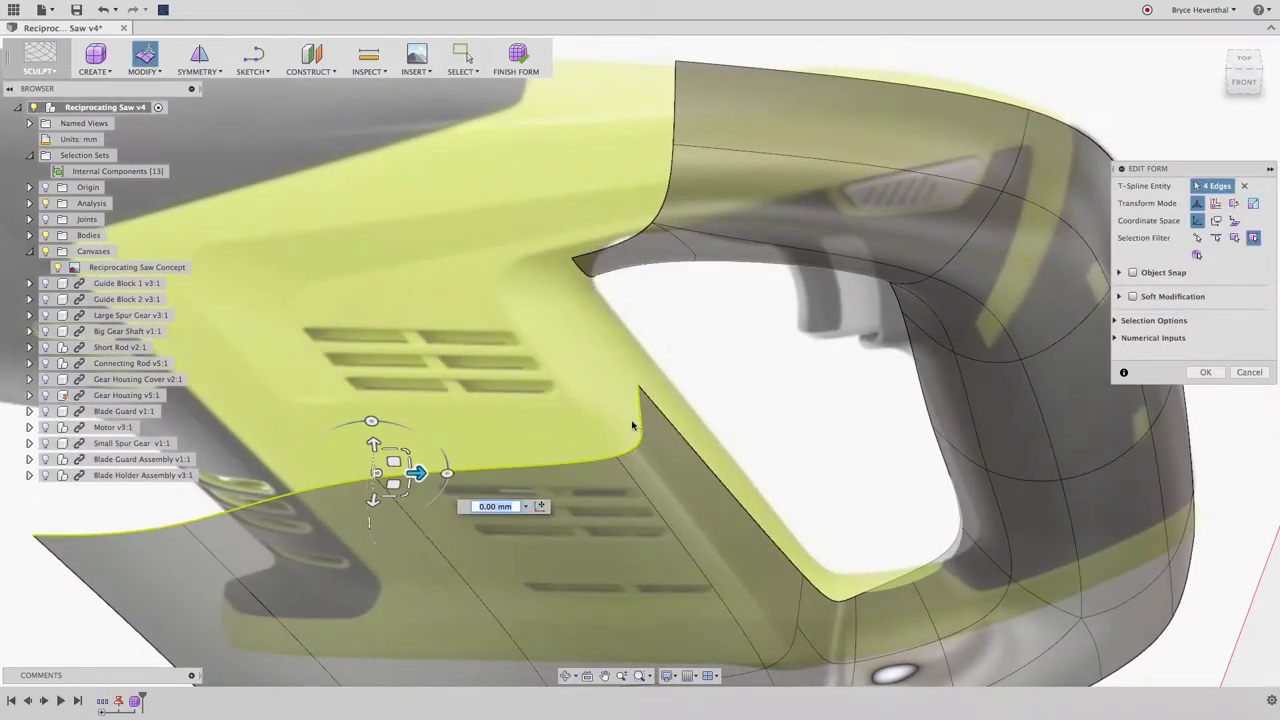
pyautogui.keyDown('alt'); pyautogui.moveTo(373, 445); pyautogui.dragTo(372, 417); pyautogui.keyUp('alt')
pyautogui.keyDown('shift'); pyautogui.moveTo(372, 417); pyautogui.dragTo(440, 386, button='middle'); pyautogui.keyUp('shift')
pyautogui.rightClick(626, 334)
pyautogui.click(663, 334)
# Step: Insert an edge beside the panel's new upper rear edge
pyautogui.rightClick(598, 363)
pyautogui.click(591, 447)
pyautogui.press('Return')
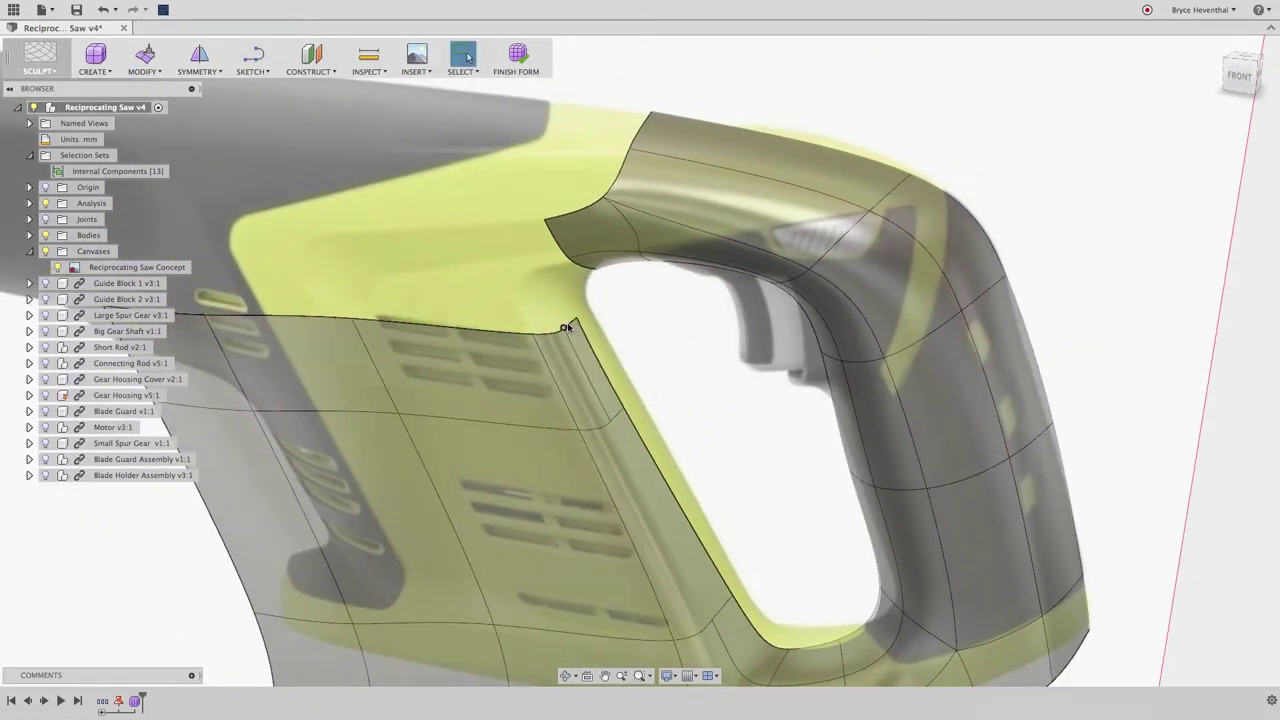
# Step: Bridge the top grip's lower front edges to the panel's upper rear edges to close the hand opening
pyautogui.press('s')
pyautogui.click(707, 350)
pyautogui.click(560, 252)
pyautogui.click(581, 266)
pyautogui.rightClick(585, 267)
pyautogui.click(634, 268)
# Step: Adjust the lower corner of the hand opening, the top grip's front end, and the bridged area to match the canvas
pyautogui.click(1254, 82)
pyautogui.click(1232, 74)
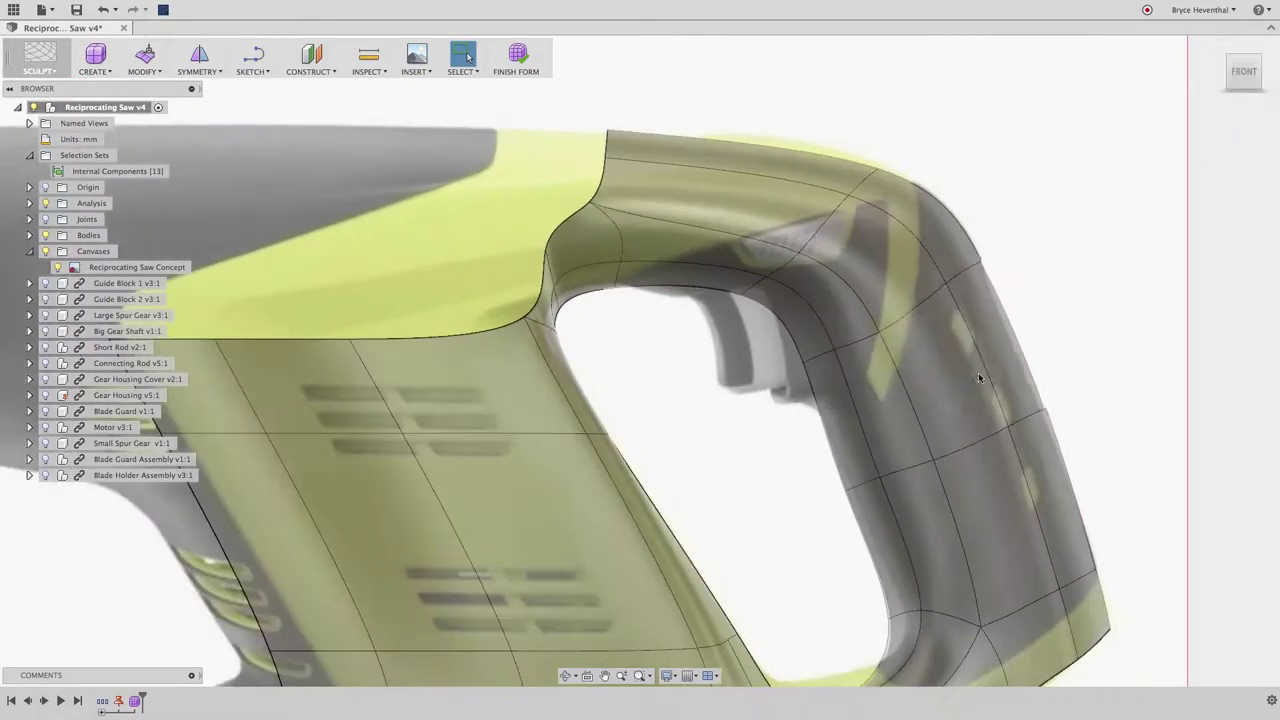
pyautogui.moveTo(958, 388); pyautogui.dragTo(940, 232, button='middle')
pyautogui.rightClick(794, 405)
pyautogui.click(839, 385)
pyautogui.click(798, 535)
pyautogui.moveTo(825, 521); pyautogui.dragTo(817, 491)
pyautogui.click(585, 118)
pyautogui.keyDown('shift'); pyautogui.moveTo(575, 148); pyautogui.dragTo(554, 174, button='middle'); pyautogui.keyUp('shift')
pyautogui.click(540, 214)
pyautogui.moveTo(563, 199); pyautogui.dragTo(549, 204)
pyautogui.click(533, 160)
pyautogui.moveTo(554, 143); pyautogui.dragTo(521, 118)
# Step: Extrude the four front edges of the top grip and bridge forward about 100.8 mm and up about 2.7 mm
pyautogui.scroll(-3, 546, 190)
pyautogui.moveTo(542, 198); pyautogui.dragTo(614, 351, button='middle')
pyautogui.scroll(1, 614, 351)
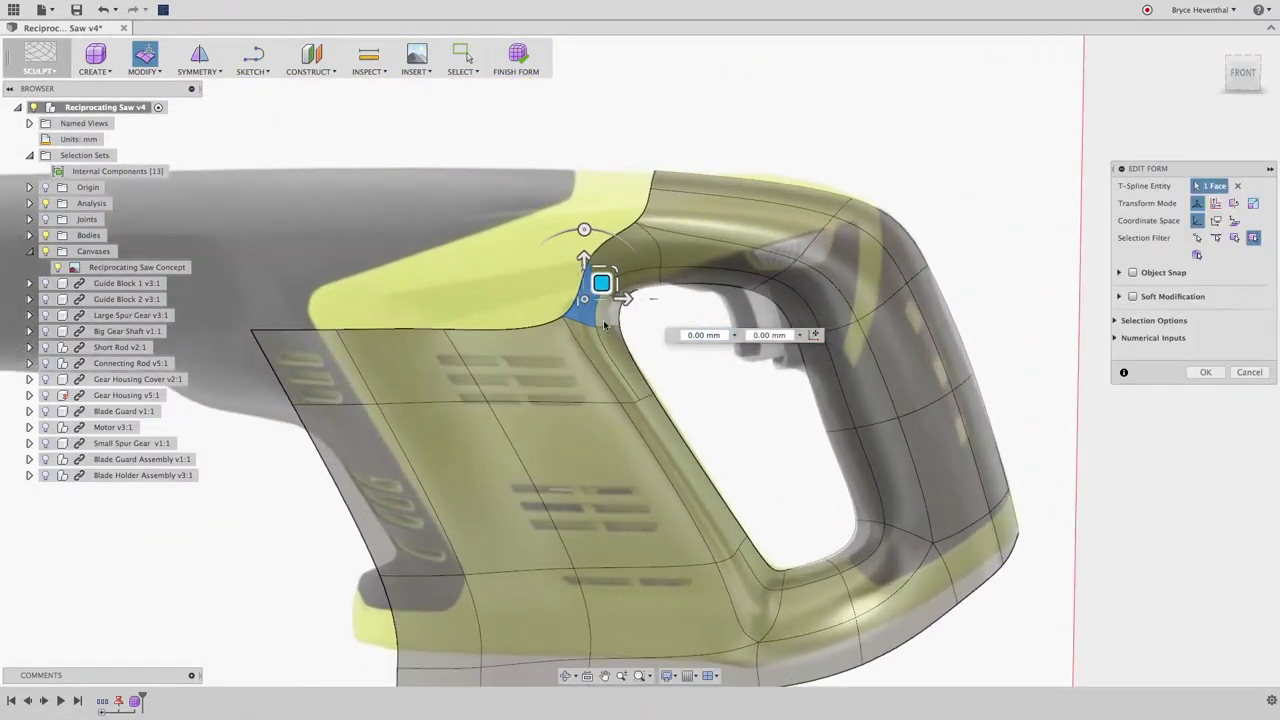
pyautogui.click(652, 184)
pyautogui.keyDown('shift'); pyautogui.click(647, 208); pyautogui.keyUp('shift')
pyautogui.keyDown('shift'); pyautogui.click(611, 241); pyautogui.keyUp('shift')
pyautogui.keyDown('shift'); pyautogui.click(580, 285); pyautogui.keyUp('shift')
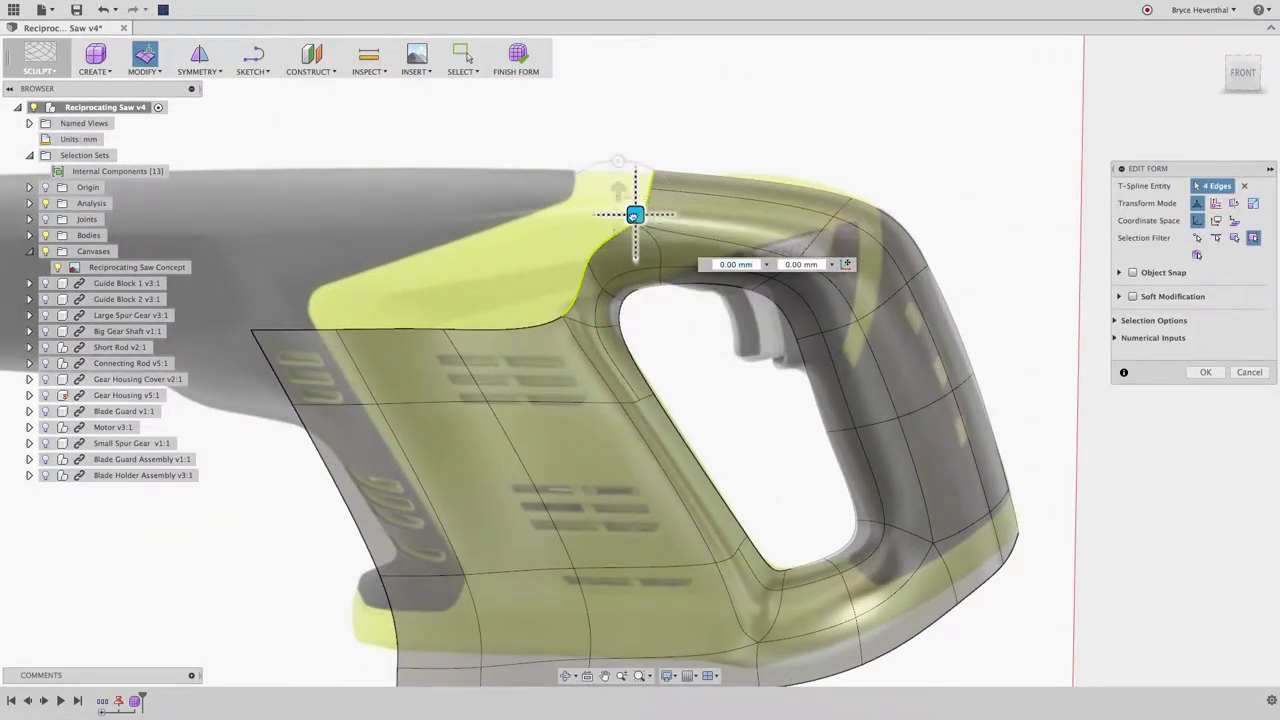
pyautogui.moveTo(635, 214); pyautogui.dragTo(318, 207)
pyautogui.click(1247, 75)
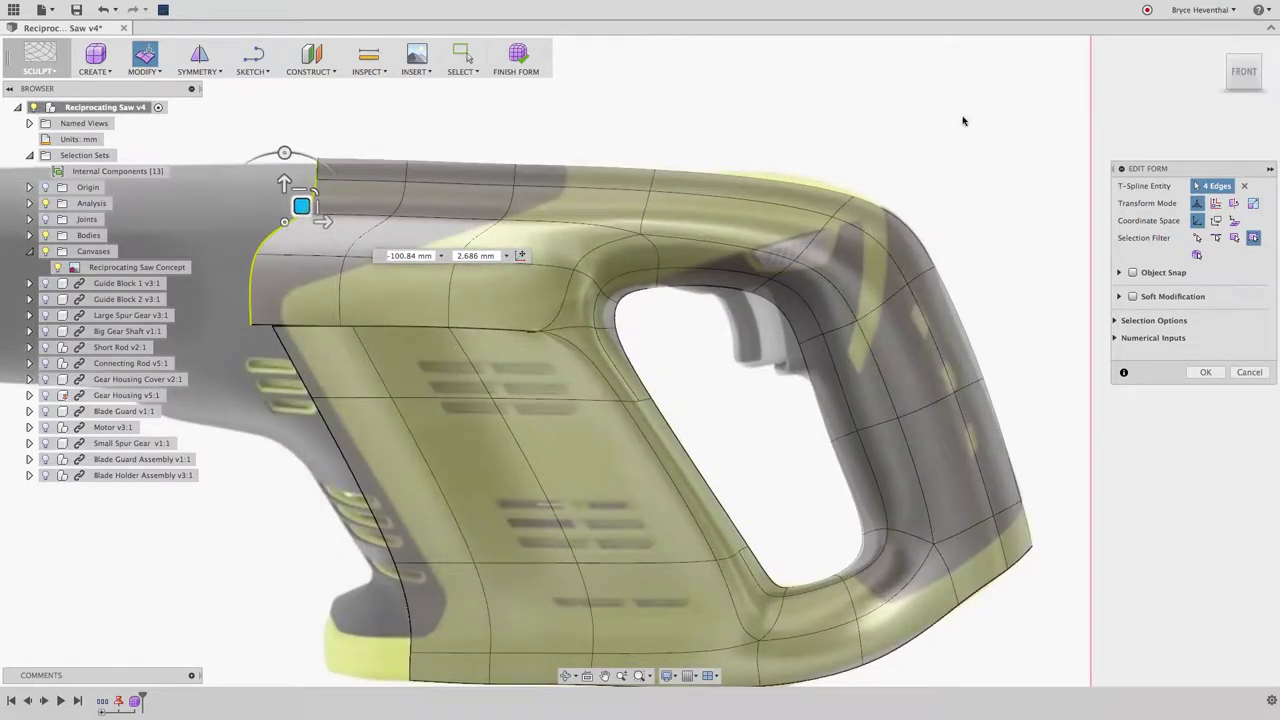
pyautogui.moveTo(916, 128); pyautogui.dragTo(1005, 127, button='right')
# Step: Weld the forward extension's lower vertices to the panel's top vertices using Vertex to Vertex mode
pyautogui.write('swe')
pyautogui.press('Return')
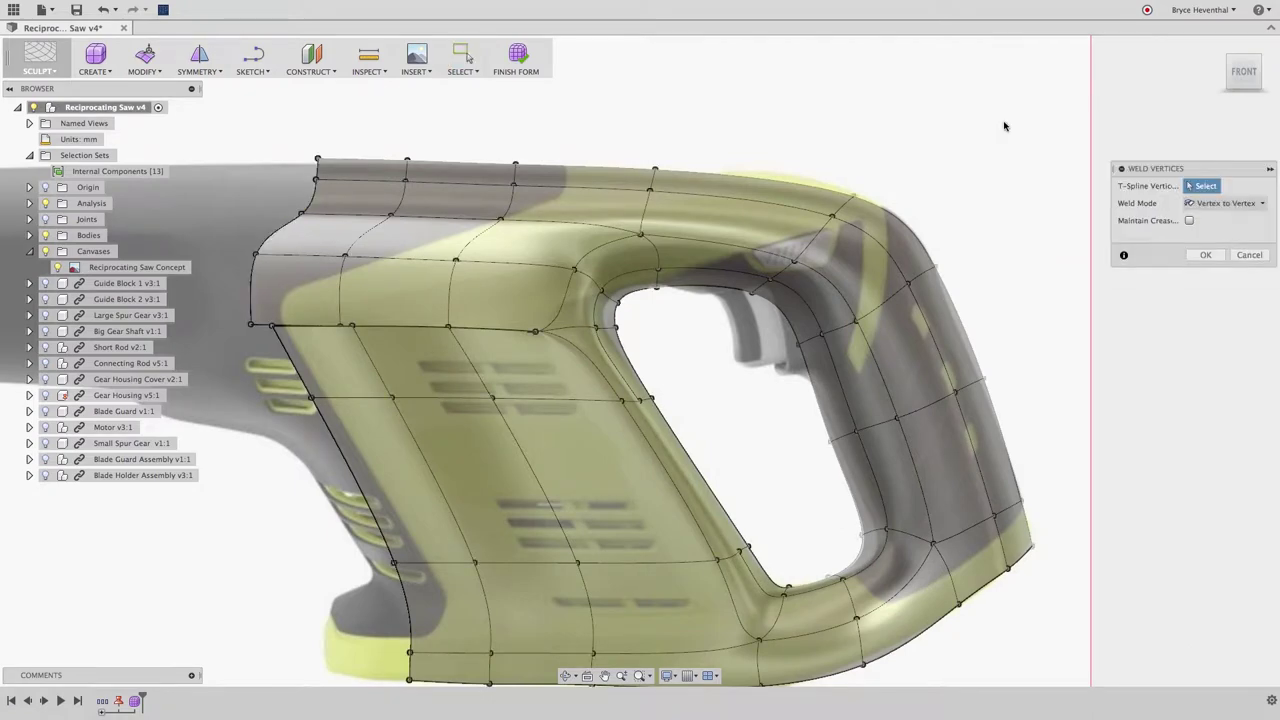
pyautogui.moveTo(477, 349); pyautogui.dragTo(481, 348)
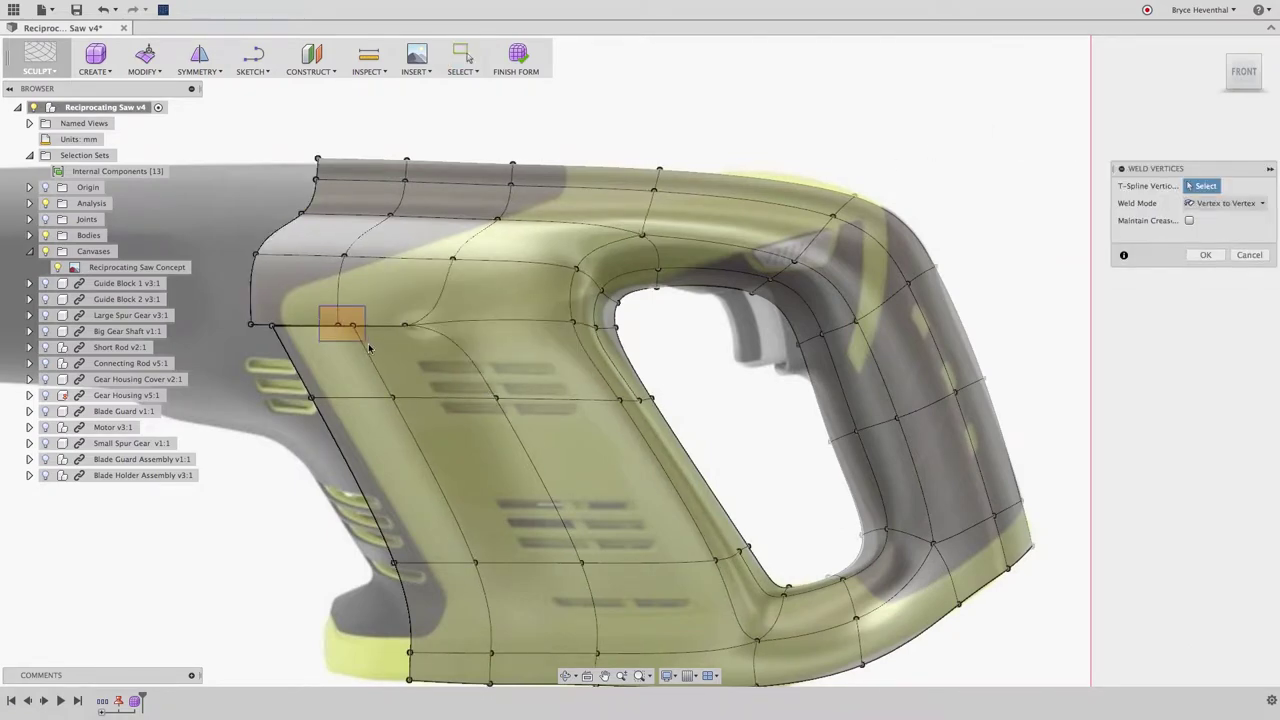
pyautogui.click(273, 318)
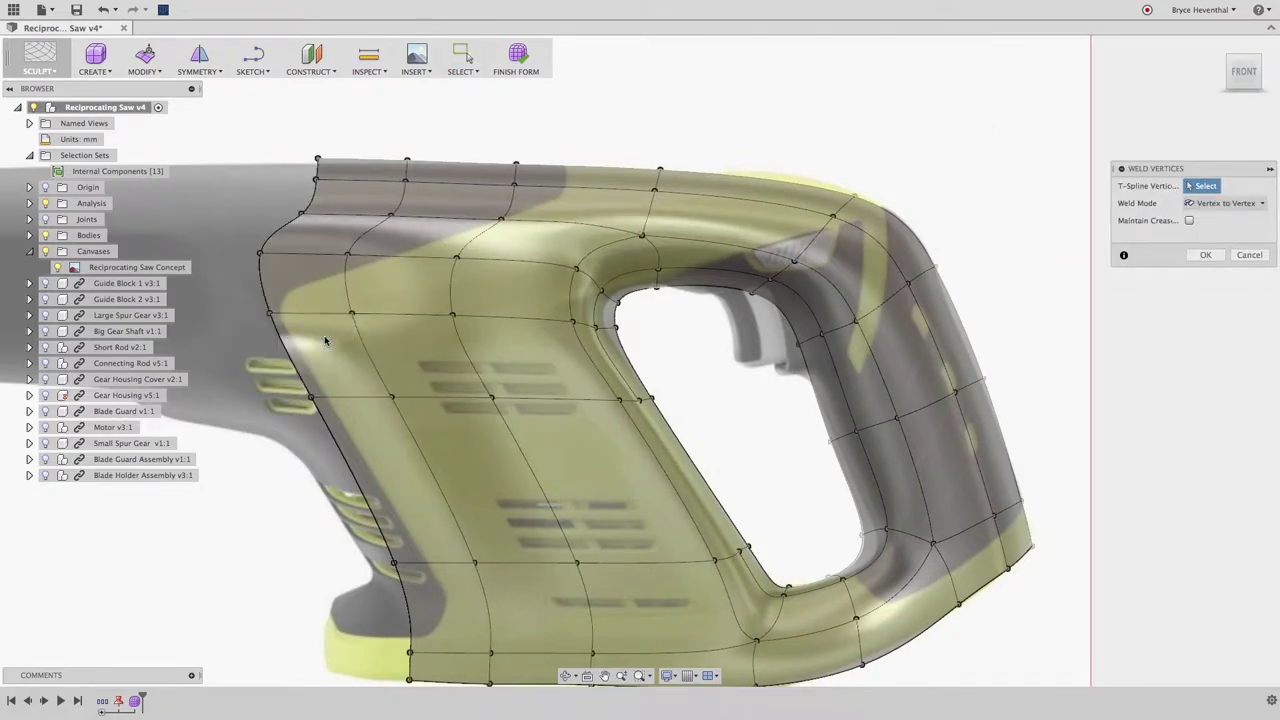
pyautogui.press('Return')
# Step: Move the three edges along the housing's upper shoulder about 4.6 mm up and 1.5 mm outward
pyautogui.keyDown('shift'); pyautogui.moveTo(324, 335); pyautogui.dragTo(422, 209, button='middle'); pyautogui.keyUp('shift')
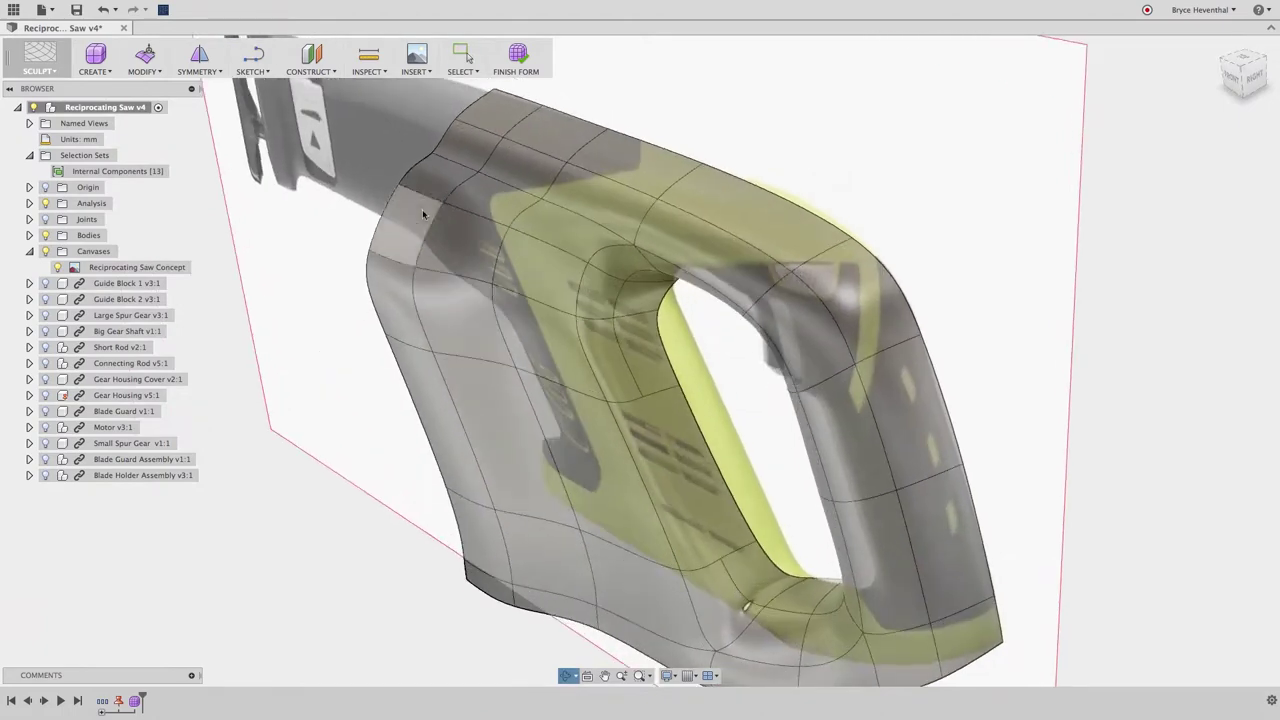
pyautogui.rightClick(567, 213)
pyautogui.click(600, 192)
pyautogui.moveTo(496, 176); pyautogui.dragTo(487, 170)
pyautogui.keyDown('shift'); pyautogui.moveTo(463, 270); pyautogui.dragTo(494, 329, button='middle'); pyautogui.keyUp('shift')
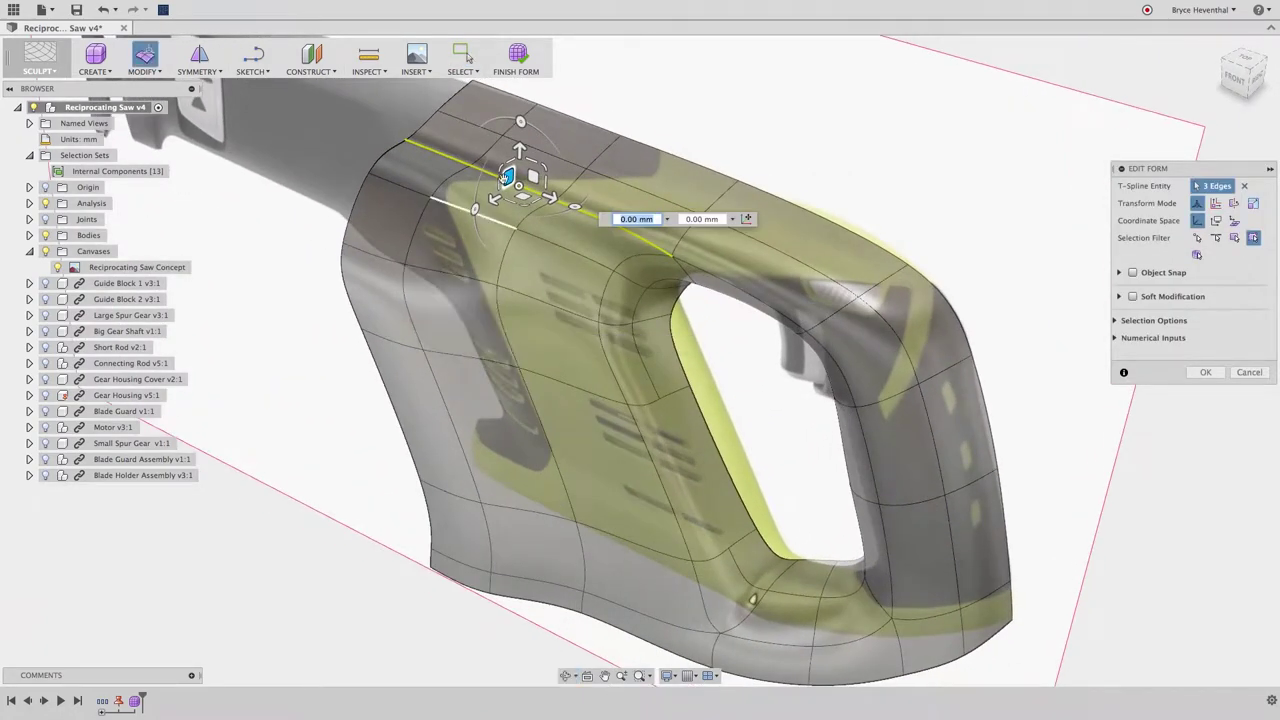
pyautogui.moveTo(507, 177); pyautogui.dragTo(506, 165)
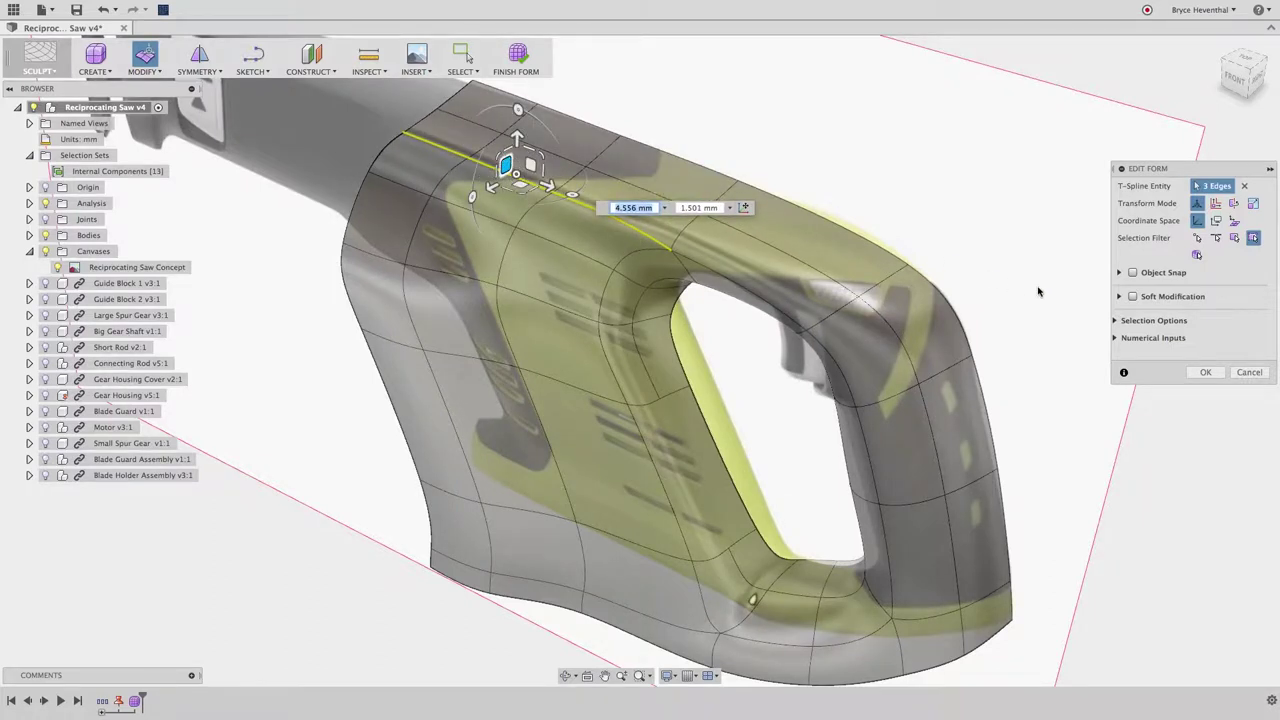
pyautogui.click(1205, 372)
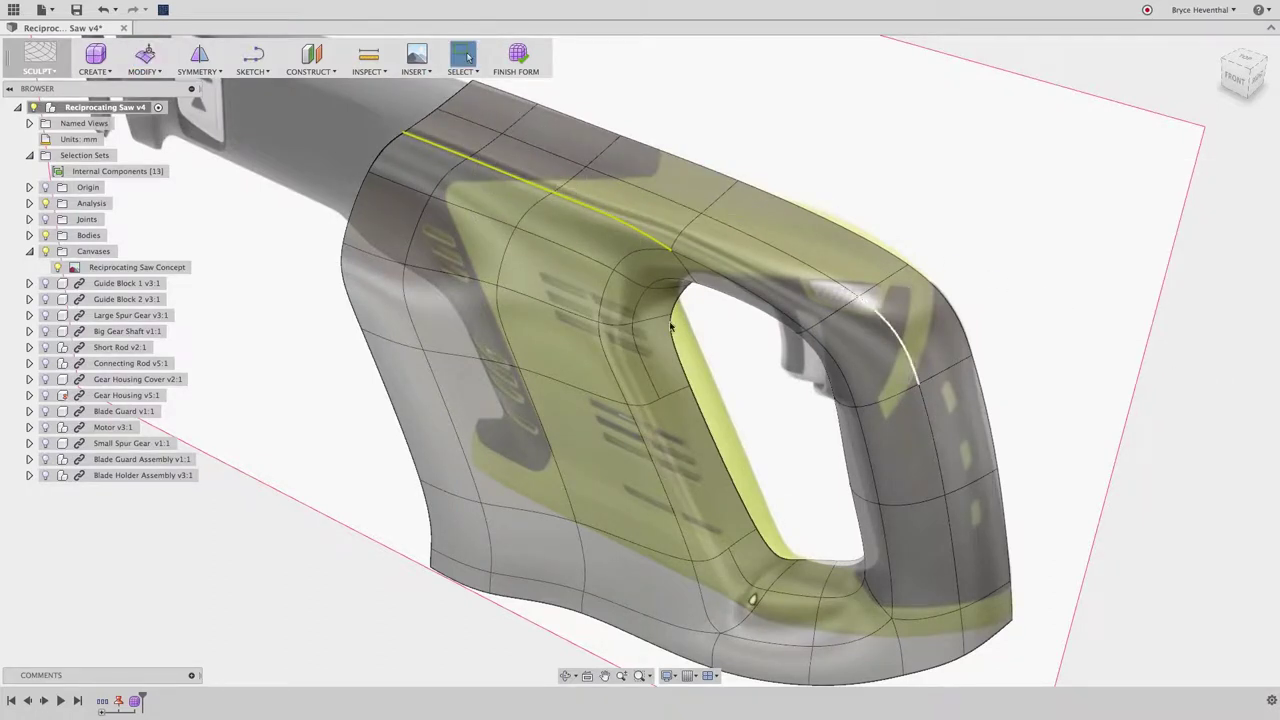
# Step: Hide the Reciprocating Saw Concept canvas and flatten the form's center-edge vertices onto the vertical center origin plane using Select Plane
pyautogui.click(60, 268)
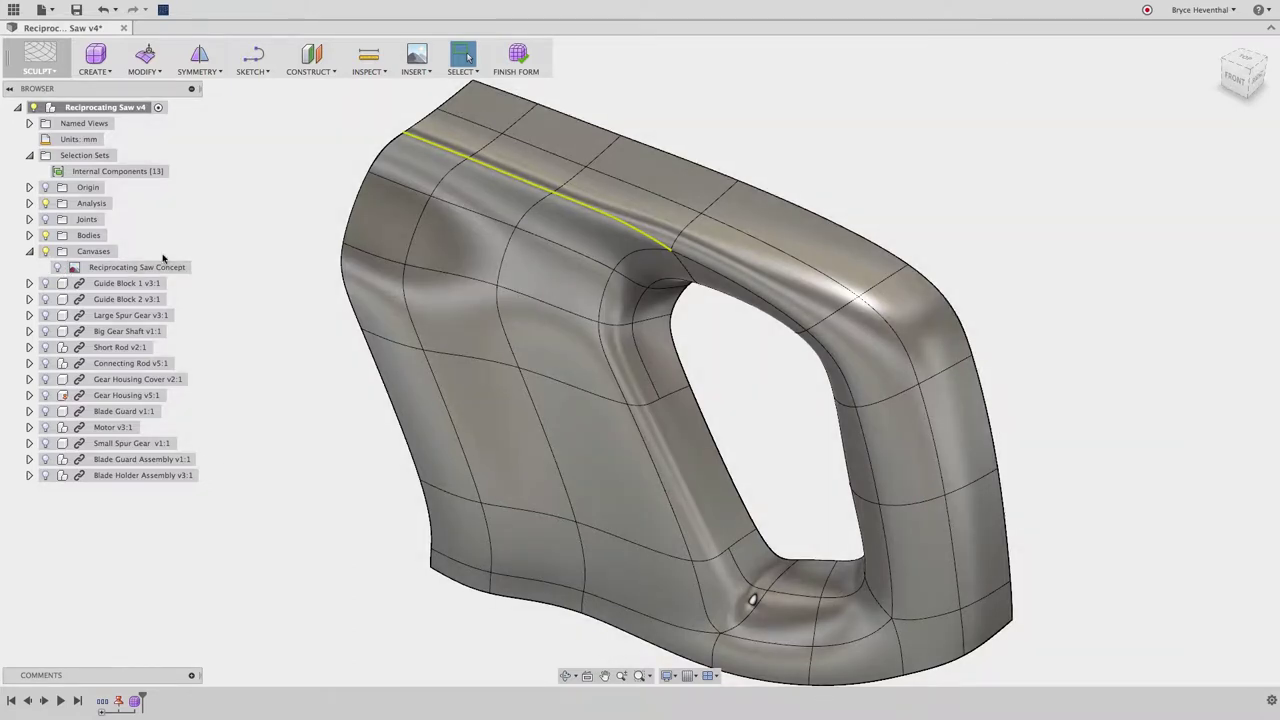
pyautogui.click(1260, 82)
pyautogui.keyDown('shift'); pyautogui.moveTo(1125, 195); pyautogui.dragTo(922, 215, button='middle'); pyautogui.keyUp('shift')
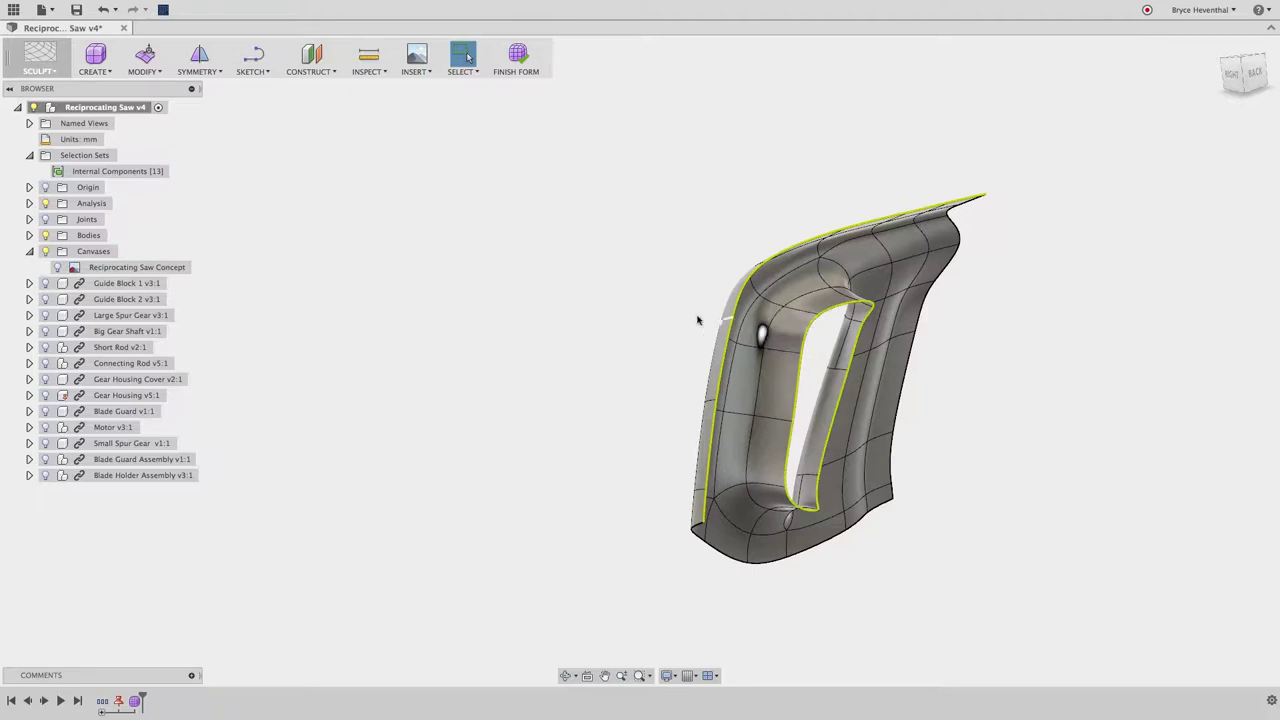
pyautogui.write('sf')
pyautogui.write('la')
pyautogui.press('Return')
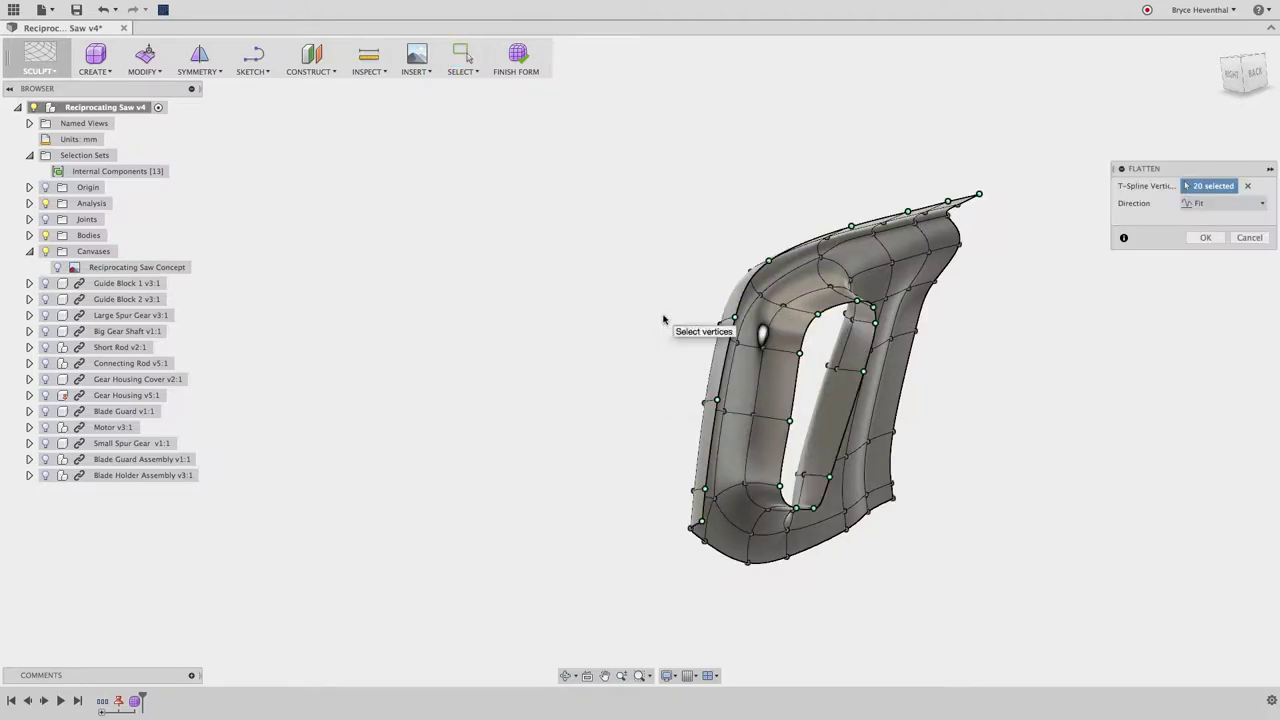
pyautogui.click(1212, 204)
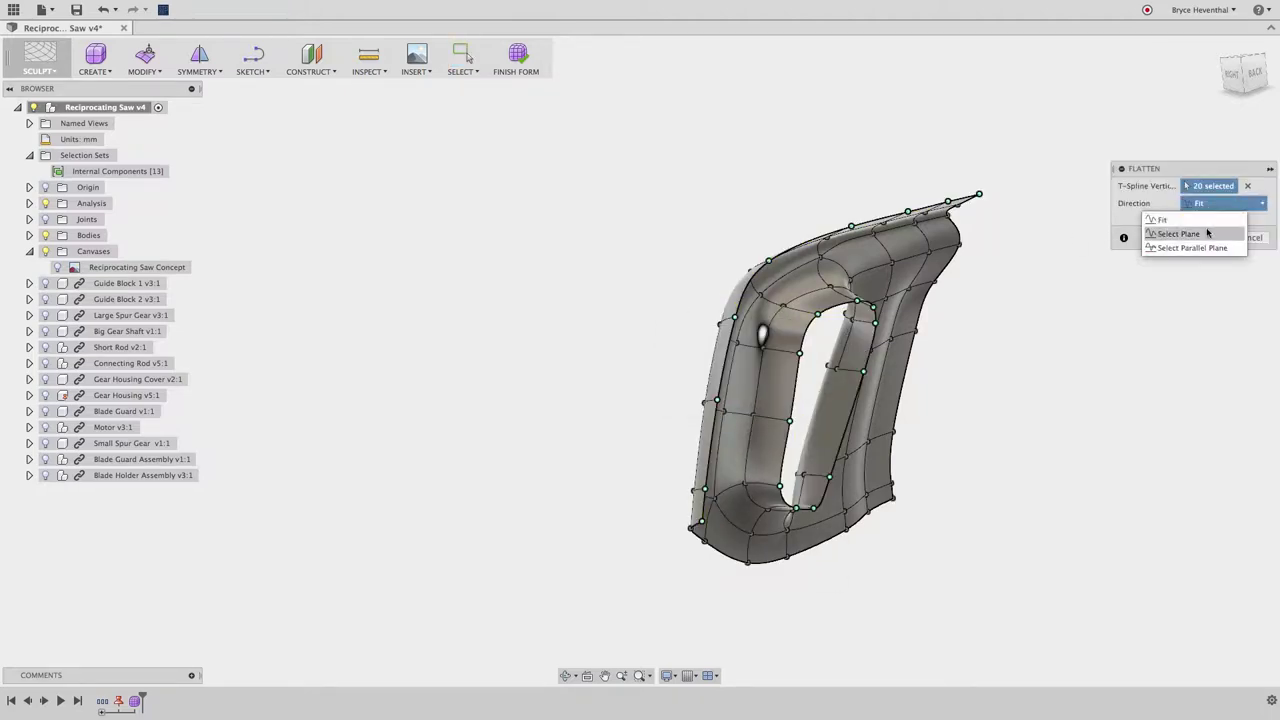
pyautogui.click(1207, 233)
pyautogui.click(966, 336)
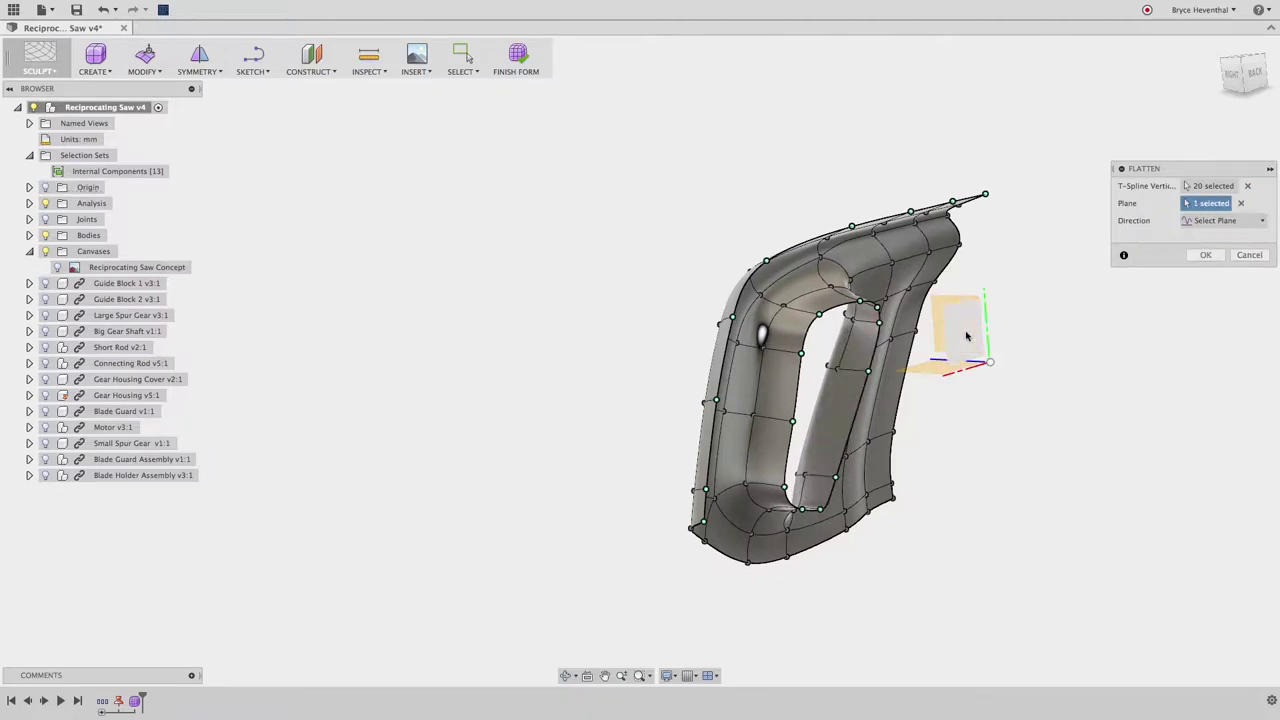
pyautogui.click(1203, 255)
# Step: Mirror-duplicate the T-spline housing half across the vertical center origin plane with welding on
pyautogui.click(215, 75)
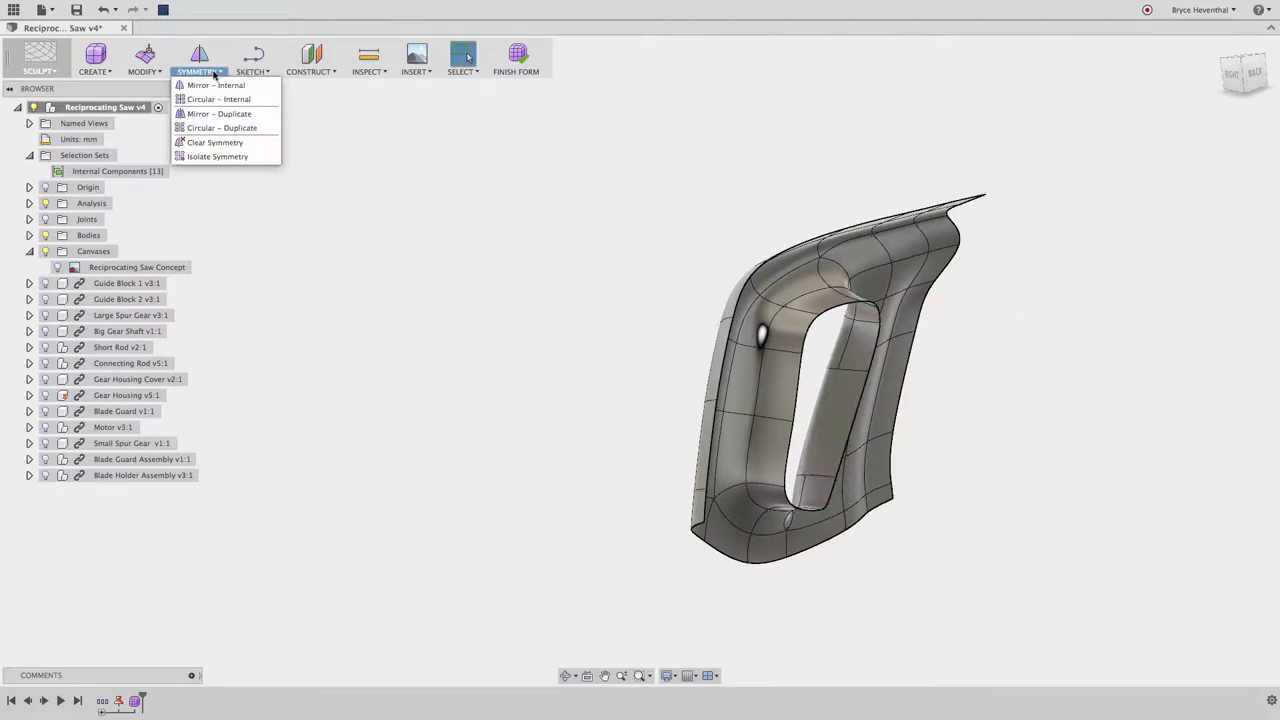
pyautogui.click(250, 114)
pyautogui.click(756, 300)
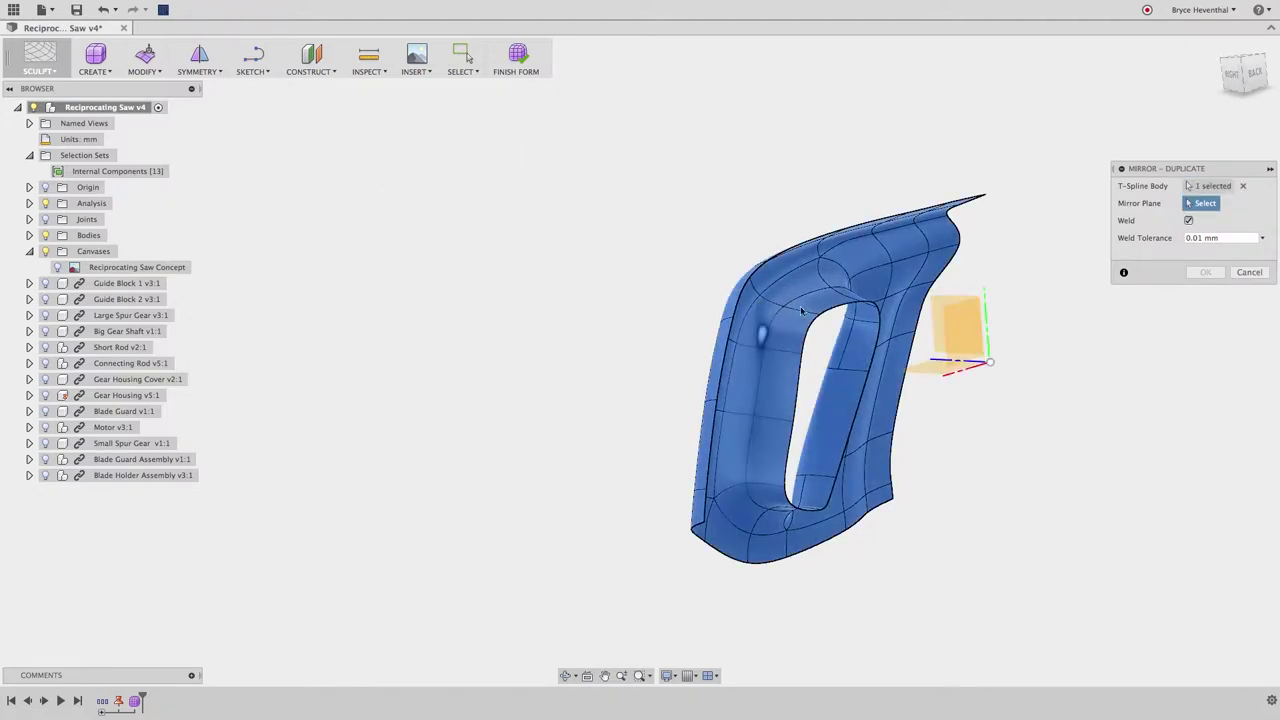
pyautogui.click(968, 331)
pyautogui.rightClick(967, 325)
pyautogui.click(1018, 331)
# Step: Refine the mirrored form with Edit Form, shifting the rear grip's upper side face and its two lower side faces slightly
pyautogui.keyDown('shift'); pyautogui.moveTo(972, 336); pyautogui.dragTo(1060, 357, button='middle'); pyautogui.keyUp('shift')
pyautogui.rightClick(1060, 357)
pyautogui.click(1104, 342)
pyautogui.click(752, 225)
pyautogui.moveTo(735, 208); pyautogui.dragTo(718, 192)
pyautogui.click(909, 378)
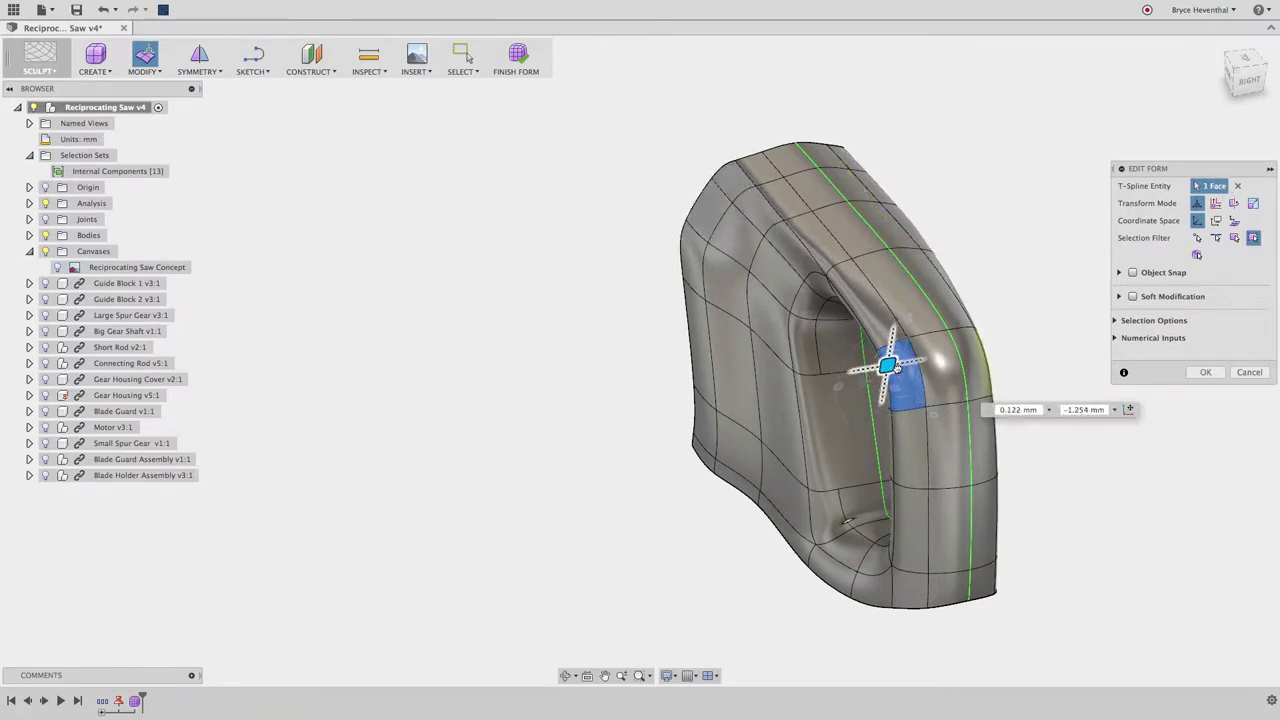
pyautogui.click(903, 526)
pyautogui.keyDown('shift'); pyautogui.click(904, 586); pyautogui.keyUp('shift')
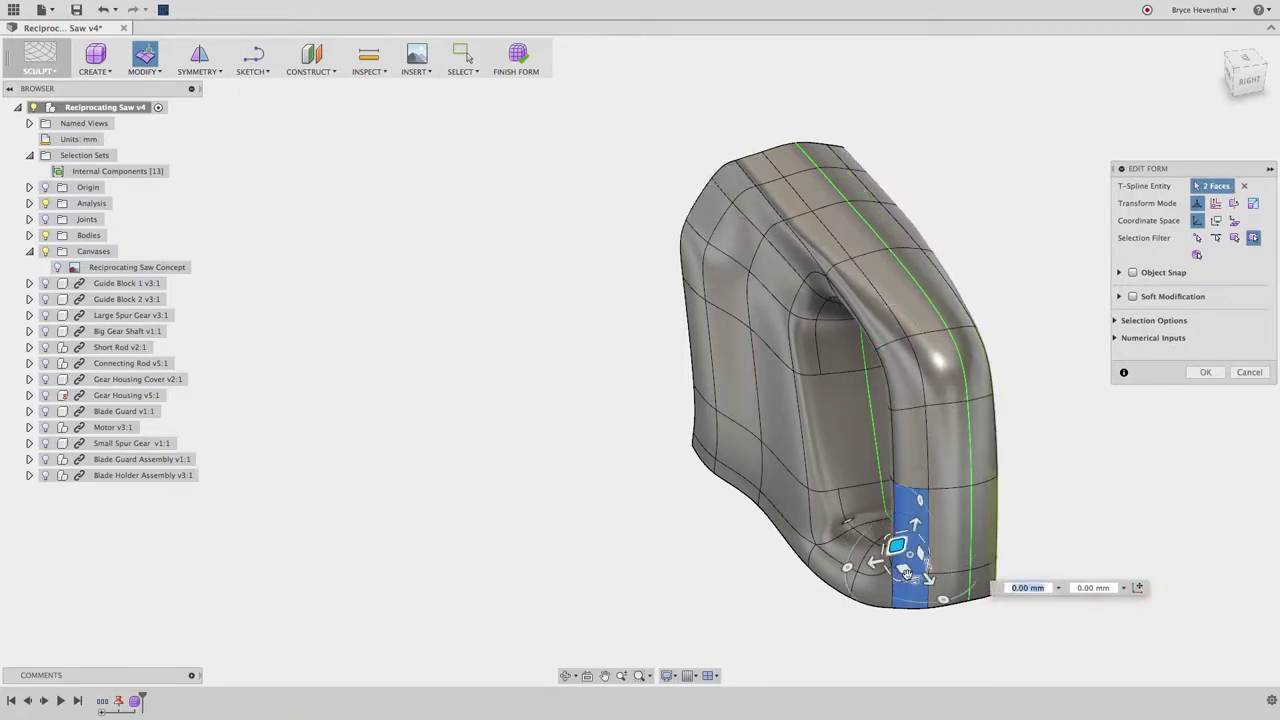
pyautogui.moveTo(897, 547); pyautogui.dragTo(889, 546)
pyautogui.moveTo(889, 546)
pyautogui.keyDown('shift'); pyautogui.mouseDown(button='middle')
pyautogui.moveTo(932, 548)
pyautogui.moveTo(885, 543)
pyautogui.mouseUp(button='middle'); pyautogui.keyUp('shift')
pyautogui.moveTo(1062, 519); pyautogui.dragTo(843, 498, button='middle')
pyautogui.click(845, 499)
# Step: Flatten the vertices along the panel's bottom edge using the Fit direction
pyautogui.click(1218, 48)
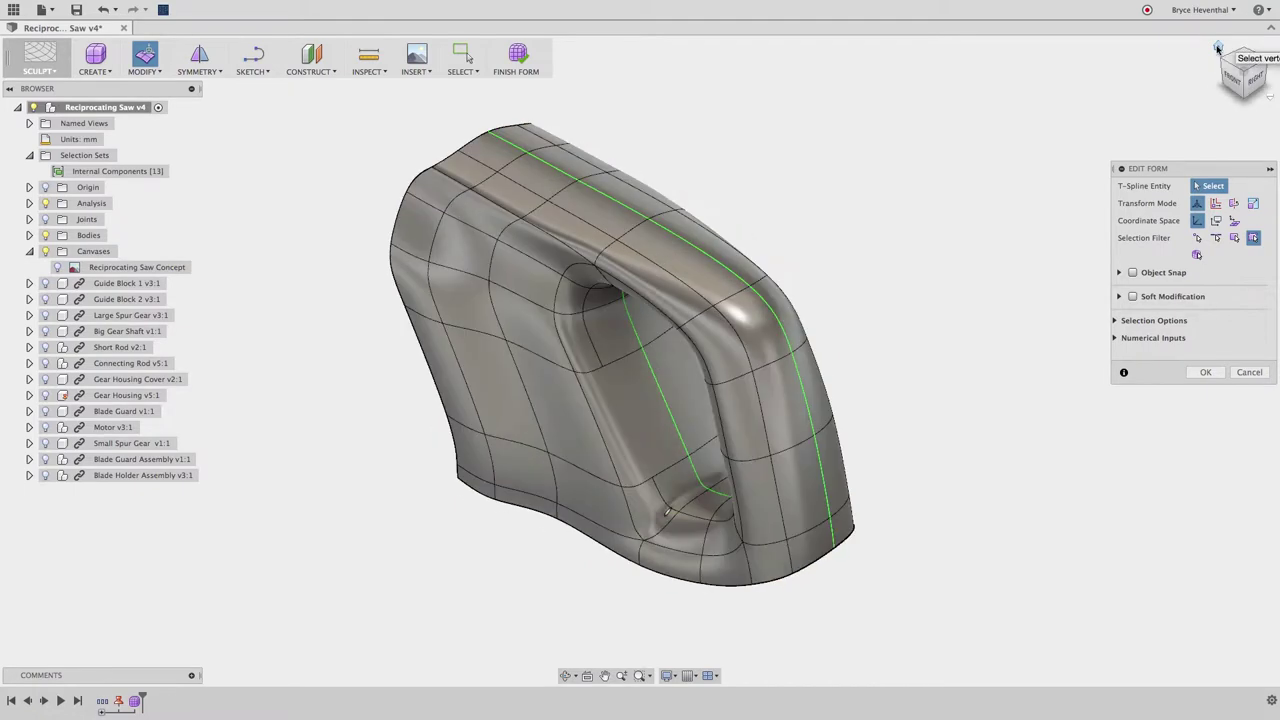
pyautogui.keyDown('shift'); pyautogui.moveTo(900, 408); pyautogui.dragTo(932, 322, button='middle'); pyautogui.keyUp('shift')
pyautogui.click(1234, 78)
pyautogui.write('s')
pyautogui.write('flatt')
pyautogui.press('Return')
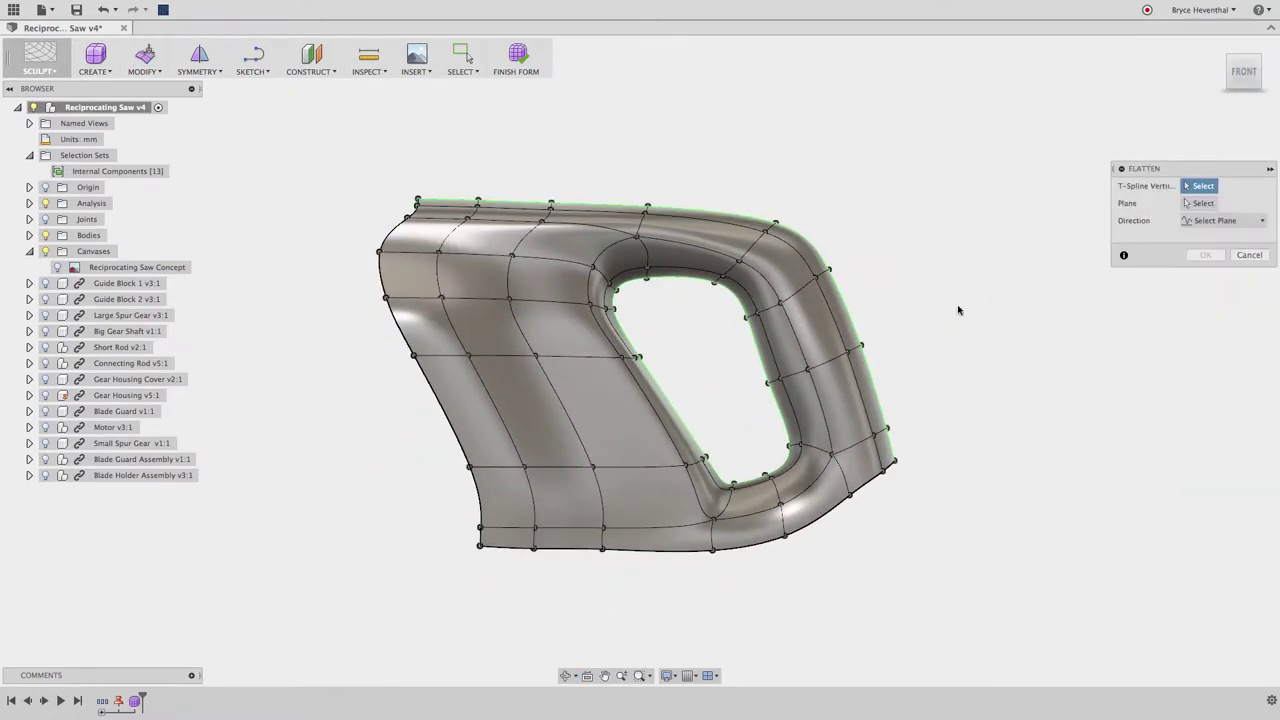
pyautogui.moveTo(533, 558); pyautogui.dragTo(740, 587)
pyautogui.click(1224, 219)
pyautogui.click(1222, 237)
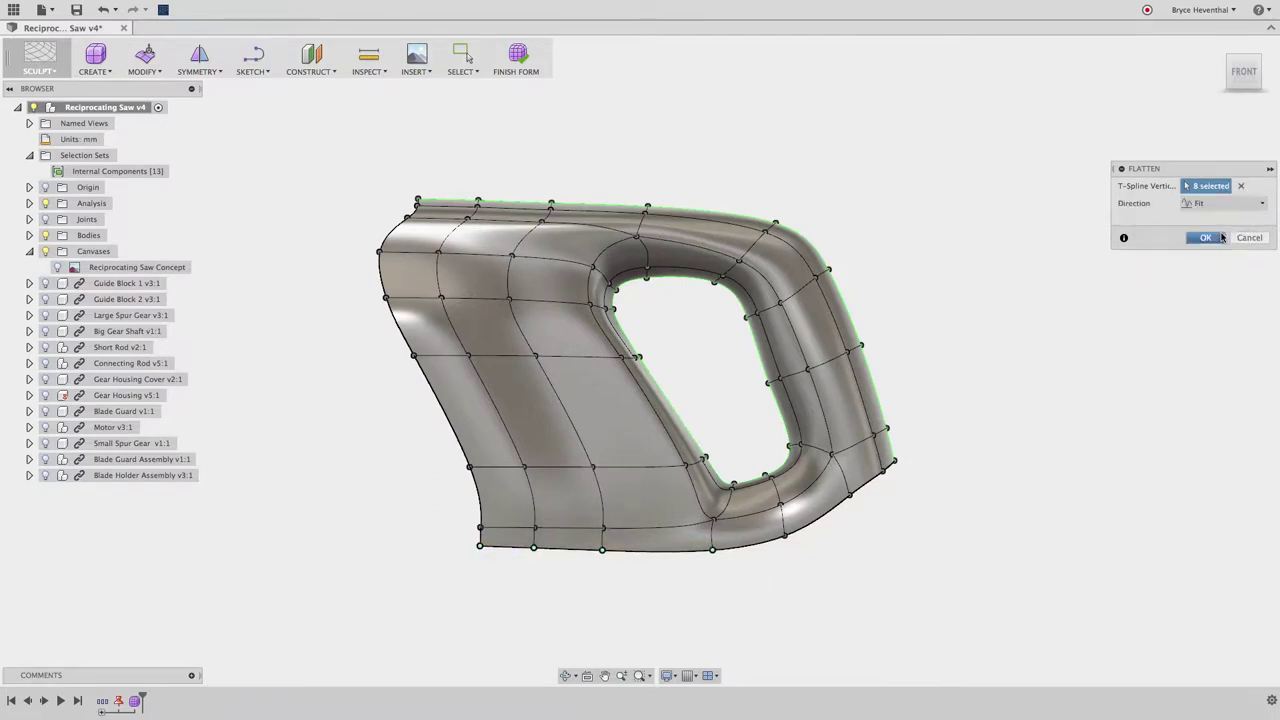
pyautogui.click(1206, 238)
# Step: Make a copy of the whole housing form and move it above the original
pyautogui.keyDown('shift'); pyautogui.moveTo(1100, 237); pyautogui.dragTo(1160, 219, button='middle'); pyautogui.keyUp('shift')
pyautogui.click(1240, 74)
pyautogui.click(1219, 47)
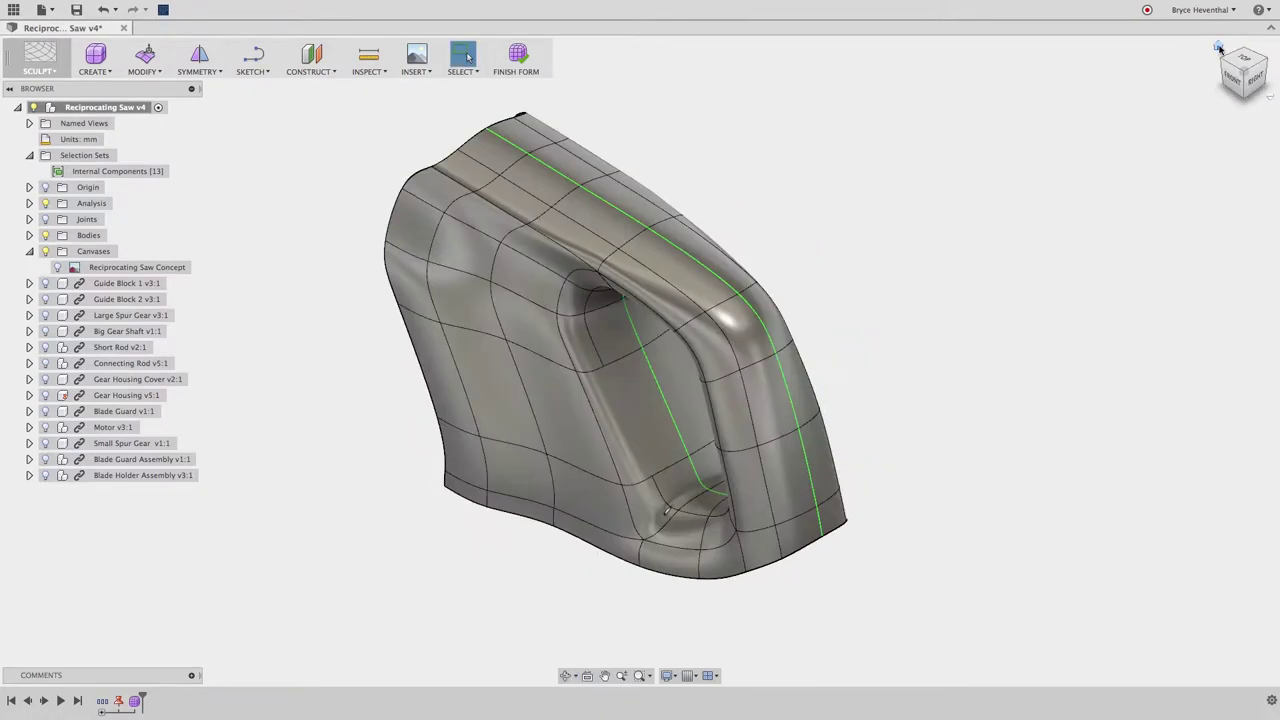
pyautogui.doubleClick(742, 309)
pyautogui.press('m')
pyautogui.scroll(-3, 634, 318)
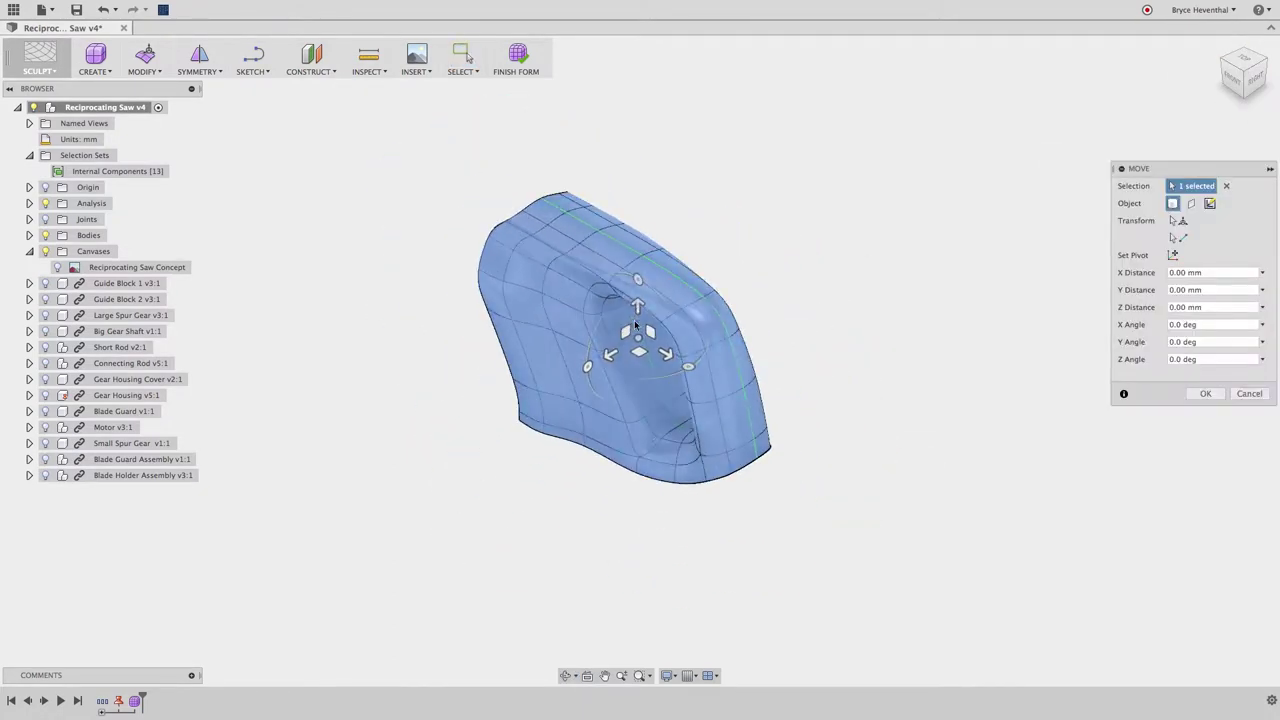
pyautogui.keyDown('shift'); pyautogui.moveTo(634, 318); pyautogui.dragTo(642, 412, button='middle'); pyautogui.keyUp('shift')
pyautogui.moveTo(641, 398); pyautogui.dragTo(684, 146)
pyautogui.moveTo(684, 146); pyautogui.dragTo(676, 180, button='middle')
pyautogui.rightClick(813, 191)
pyautogui.click(870, 192)
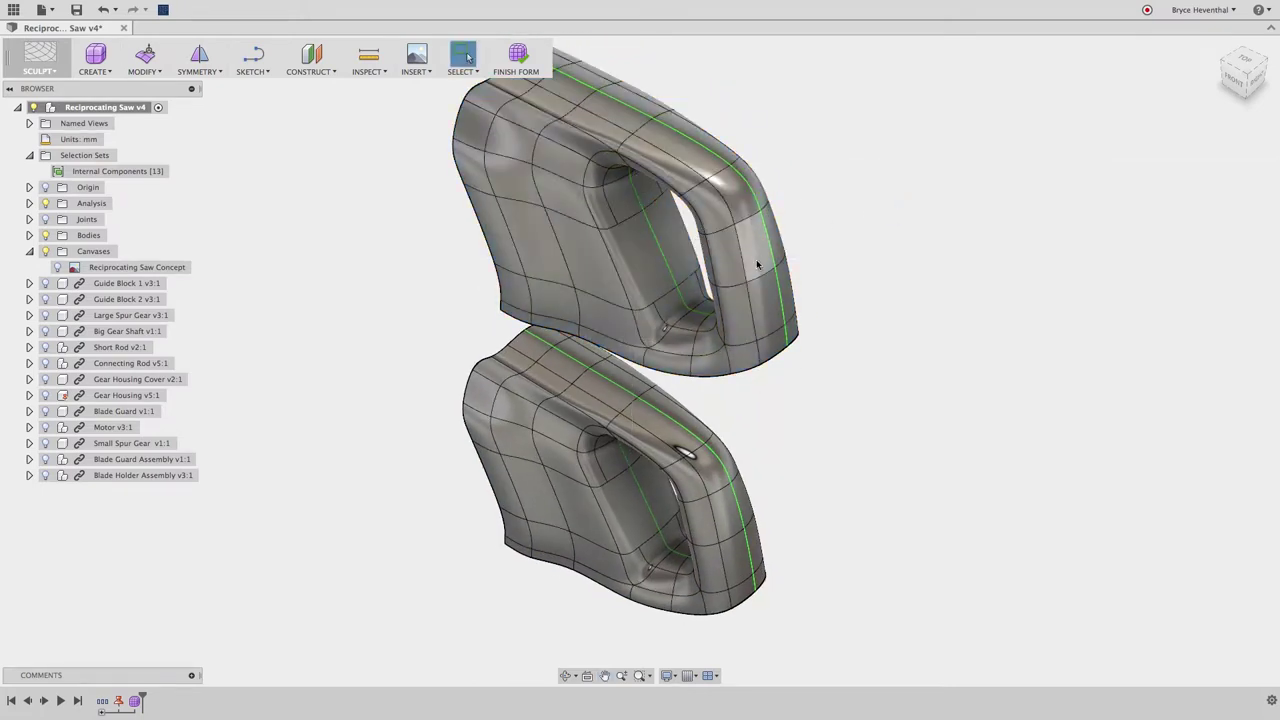
# Step: Make a second copy of the housing form and move it beside the other two
pyautogui.click(758, 264)
pyautogui.press('m')
pyautogui.scroll(-3, 677, 218)
pyautogui.moveTo(694, 233); pyautogui.dragTo(955, 364)
pyautogui.rightClick(891, 217)
pyautogui.click(940, 221)
# Step: Reshape the lower form's rear grip by rotating its faces and edges as a group, with a further adjustment to a single grip face
pyautogui.keyDown('shift'); pyautogui.moveTo(792, 296); pyautogui.dragTo(763, 380, button='middle'); pyautogui.keyUp('shift')
pyautogui.moveTo(763, 397); pyautogui.dragTo(680, 492)
pyautogui.keyDown('shift'); pyautogui.moveTo(746, 466); pyautogui.dragTo(757, 453, button='middle'); pyautogui.keyUp('shift')
pyautogui.rightClick(757, 453)
pyautogui.click(803, 436)
pyautogui.scroll(3, 736, 434)
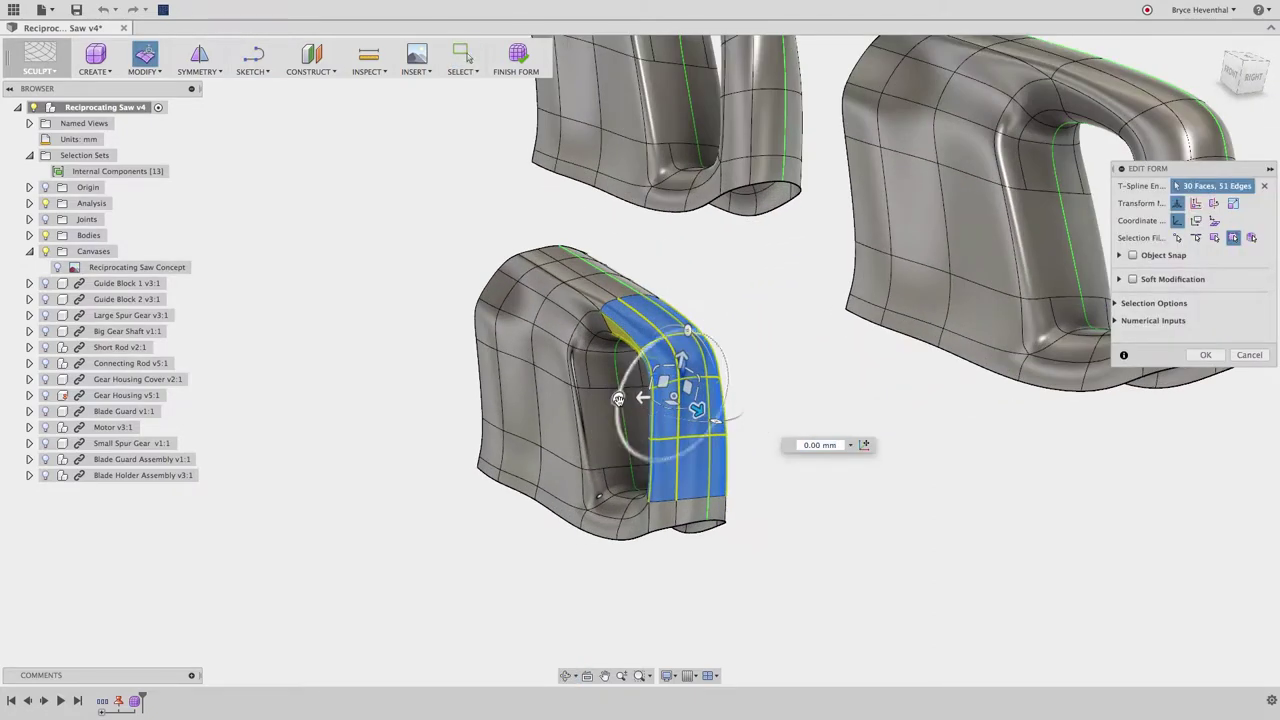
pyautogui.moveTo(629, 410); pyautogui.dragTo(632, 400)
pyautogui.keyDown('shift'); pyautogui.moveTo(632, 400); pyautogui.dragTo(585, 418, button='middle'); pyautogui.keyUp('shift')
pyautogui.click(634, 459)
pyautogui.moveTo(599, 454); pyautogui.dragTo(600, 455)
# Step: Reshape the upper form's top grip into a raised arch over the hand opening
pyautogui.keyDown('shift'); pyautogui.moveTo(598, 454); pyautogui.dragTo(670, 462, button='middle'); pyautogui.keyUp('shift')
pyautogui.moveTo(610, 224); pyautogui.dragTo(617, 181)
pyautogui.moveTo(602, 130); pyautogui.dragTo(618, 156)
pyautogui.click(634, 229)
# Step: Scale the ring of faces around the middle of the third form's rear grip
pyautogui.keyDown('shift'); pyautogui.moveTo(1054, 268); pyautogui.dragTo(1033, 300, button='middle'); pyautogui.keyUp('shift')
pyautogui.click(984, 392)
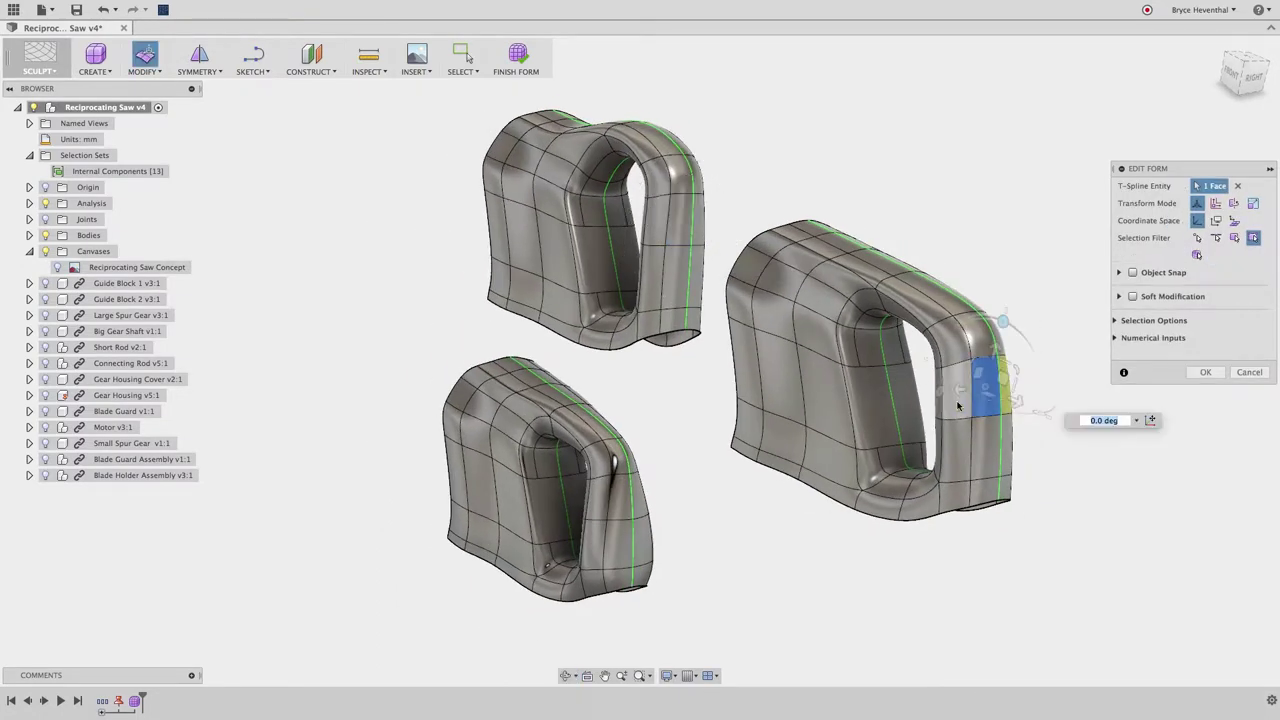
pyautogui.doubleClick(955, 403)
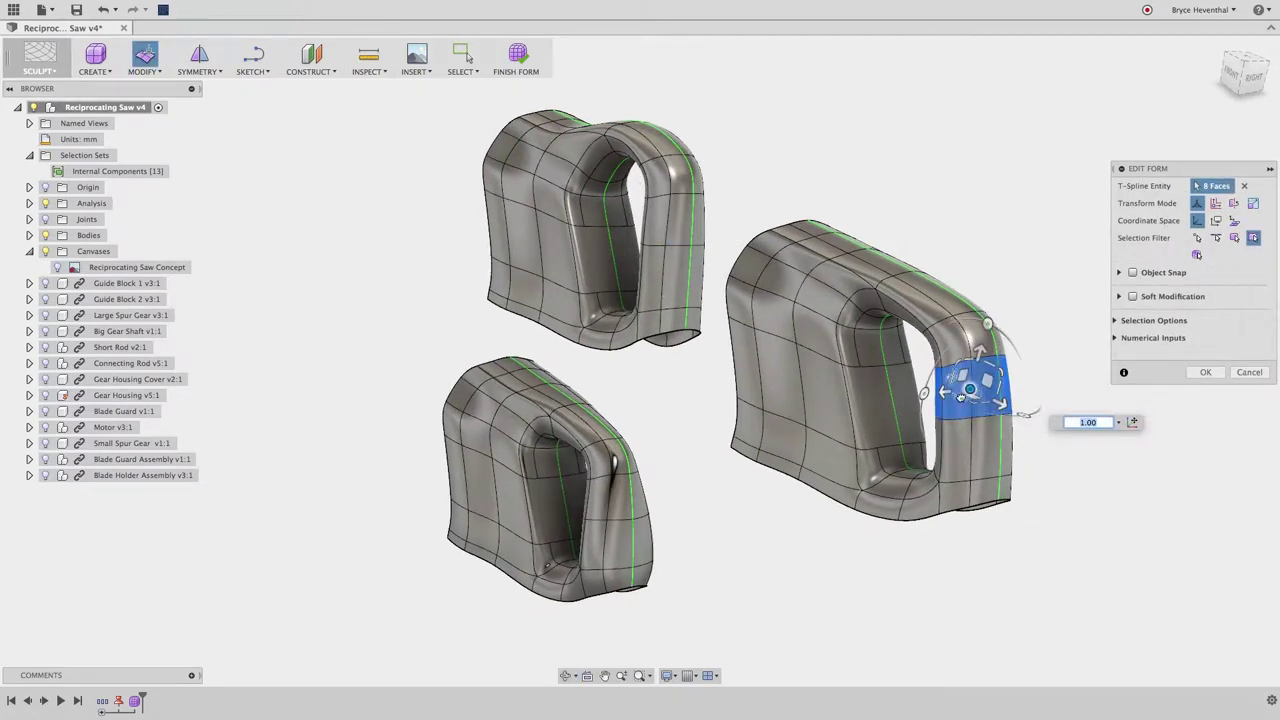
pyautogui.keyDown('shift'); pyautogui.moveTo(960, 398); pyautogui.dragTo(723, 357, button='middle'); pyautogui.keyUp('shift')
pyautogui.keyDown('shift'); pyautogui.moveTo(660, 317); pyautogui.dragTo(718, 327, button='middle'); pyautogui.keyUp('shift')
pyautogui.click(1204, 371)
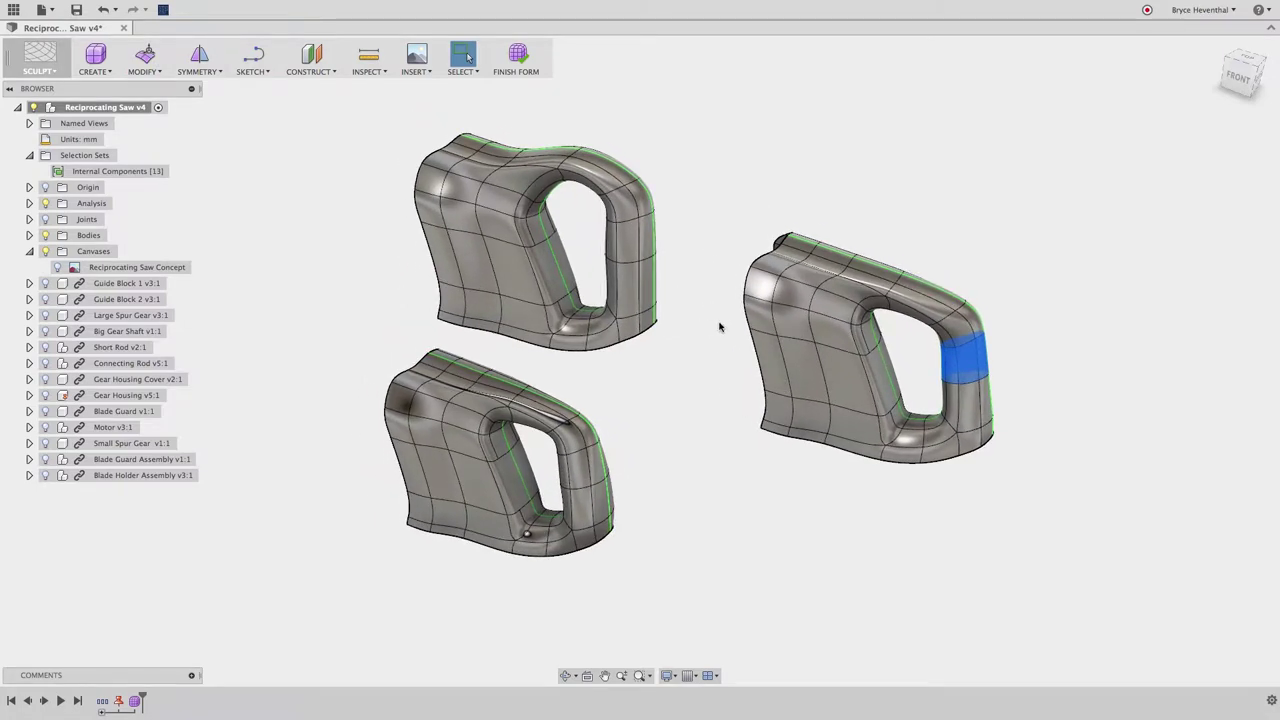
# Step: Post the comment "Which Concept of the handle works best for this design?" and finish the form
pyautogui.click(192, 676)
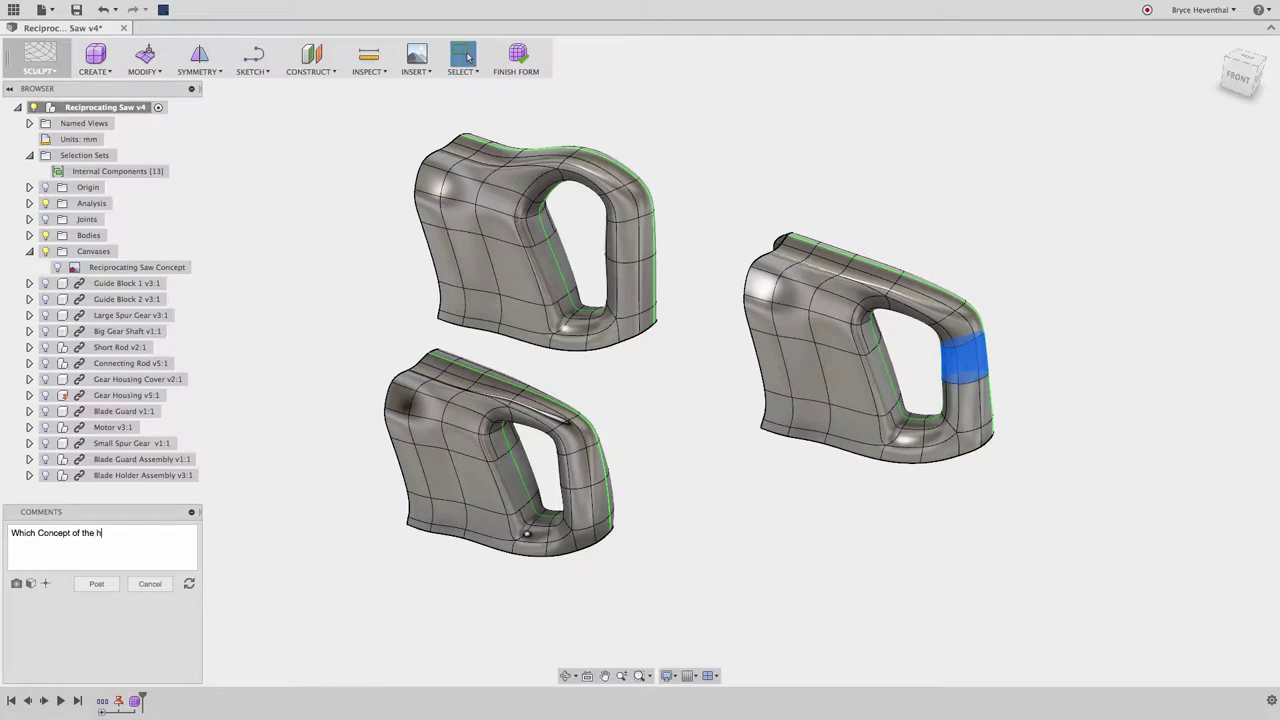
pyautogui.click(97, 585)
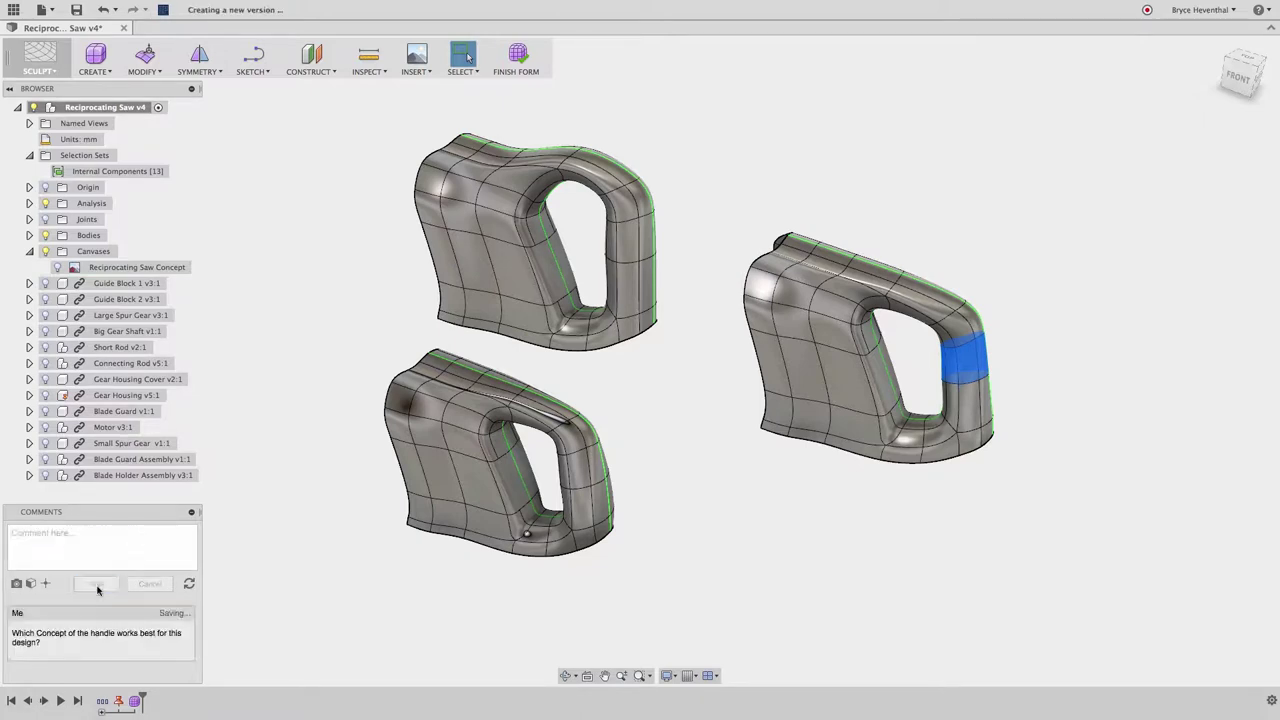
pyautogui.click(191, 512)
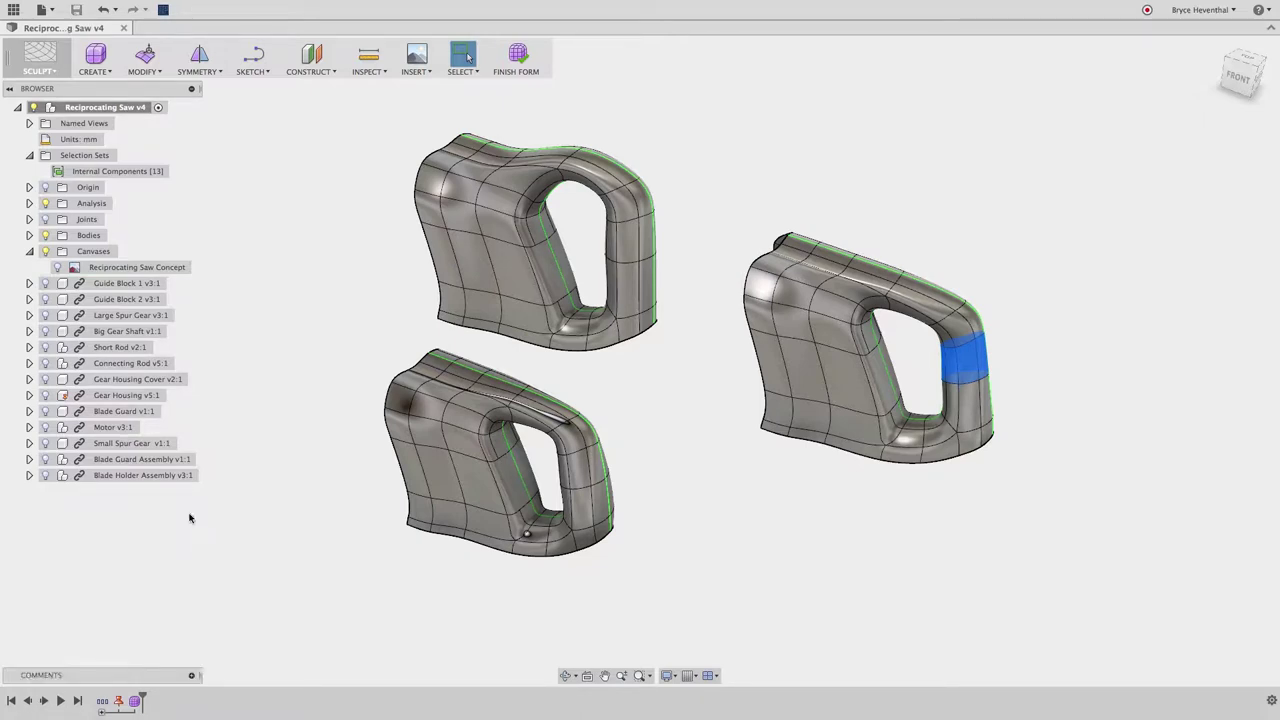
pyautogui.click(516, 58)
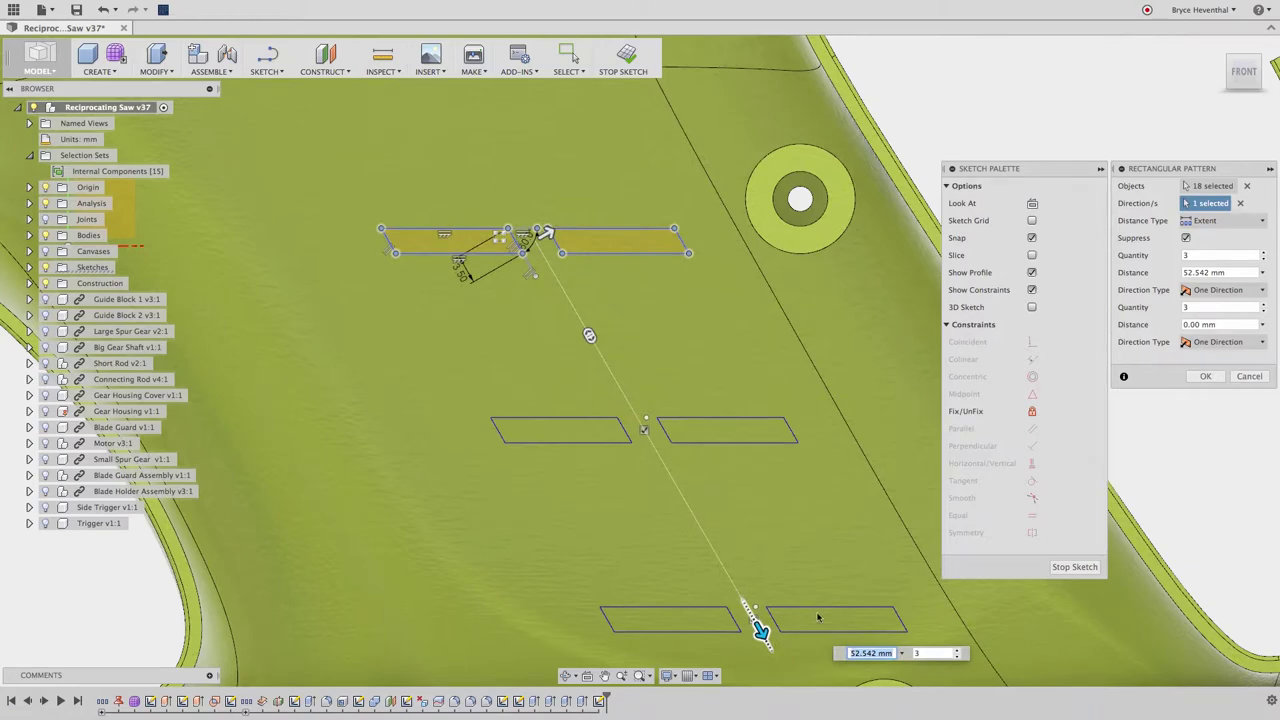
# Step: Shorten the overall extent of the three-row rectangular pattern of vent slots along the slanted panel direction
pyautogui.click(942, 653)
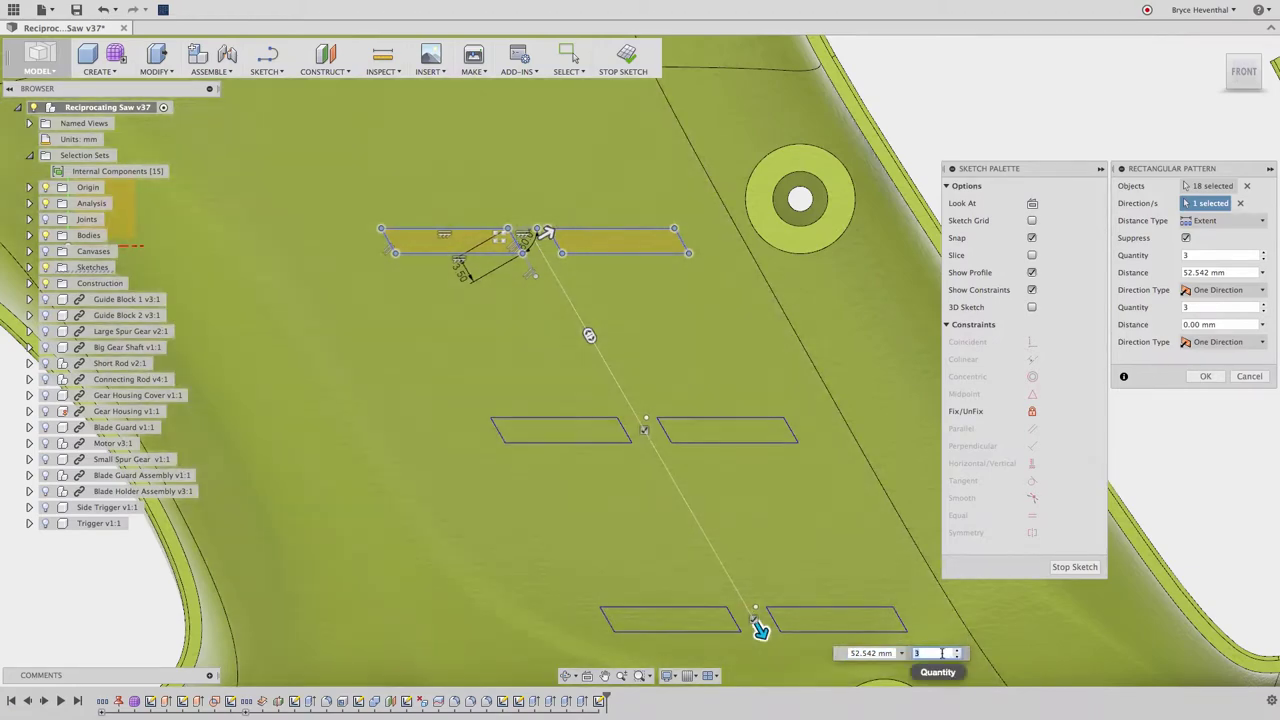
pyautogui.moveTo(760, 628); pyautogui.dragTo(709, 536)
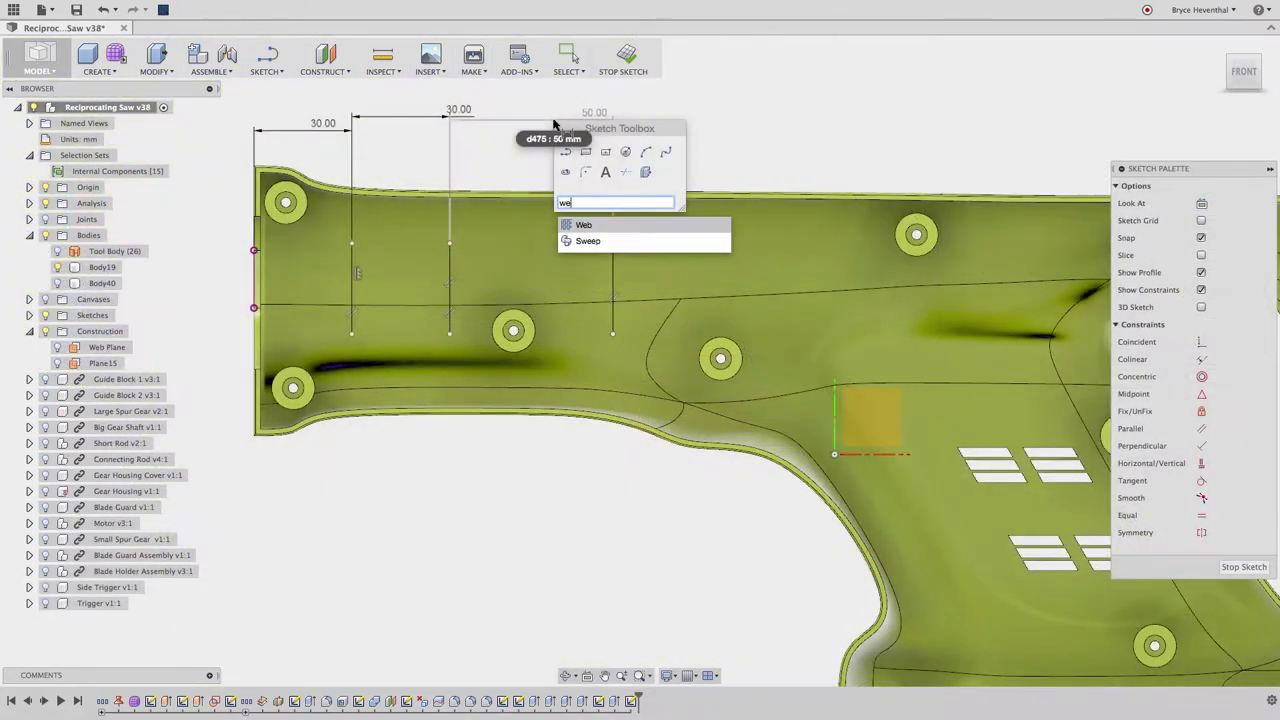
# Step: Create Web ribs 2 mm thick from the three vertical sketch lines inside the front of the housing
pyautogui.press('Return')
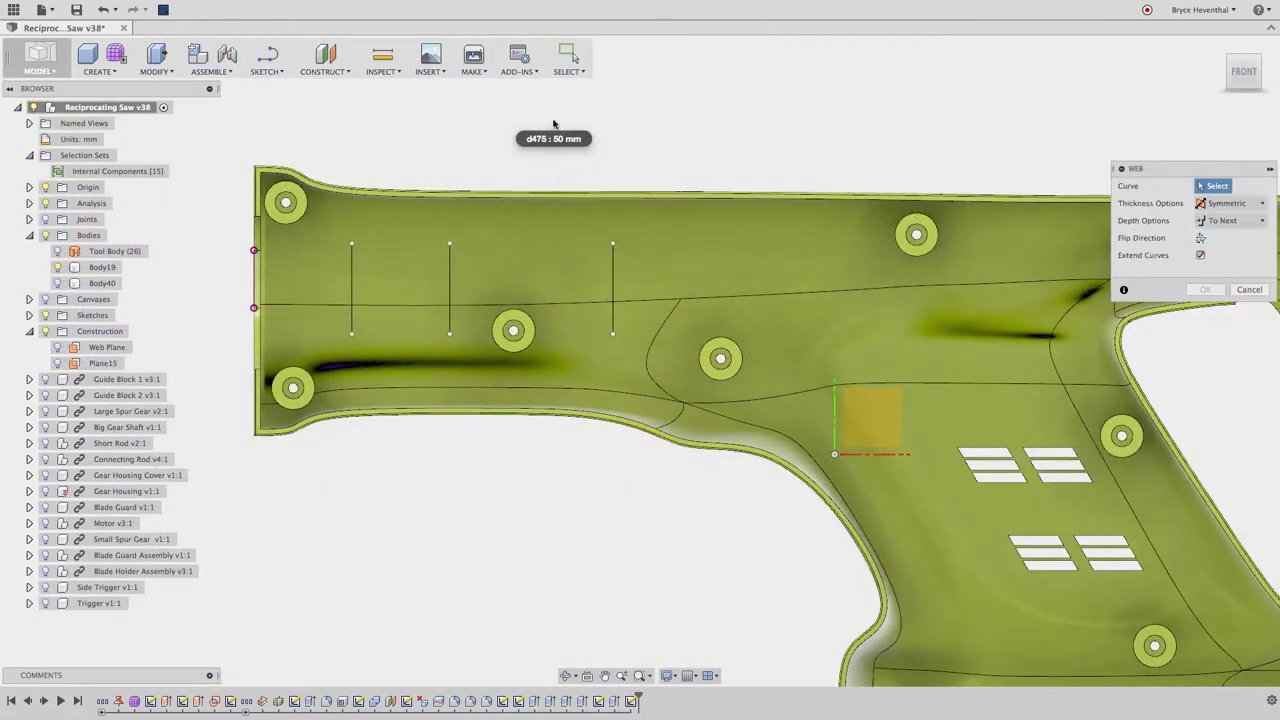
pyautogui.click(351, 286)
pyautogui.click(450, 283)
pyautogui.click(612, 282)
pyautogui.keyDown('shift'); pyautogui.moveTo(612, 282); pyautogui.dragTo(586, 304, button='middle'); pyautogui.keyUp('shift')
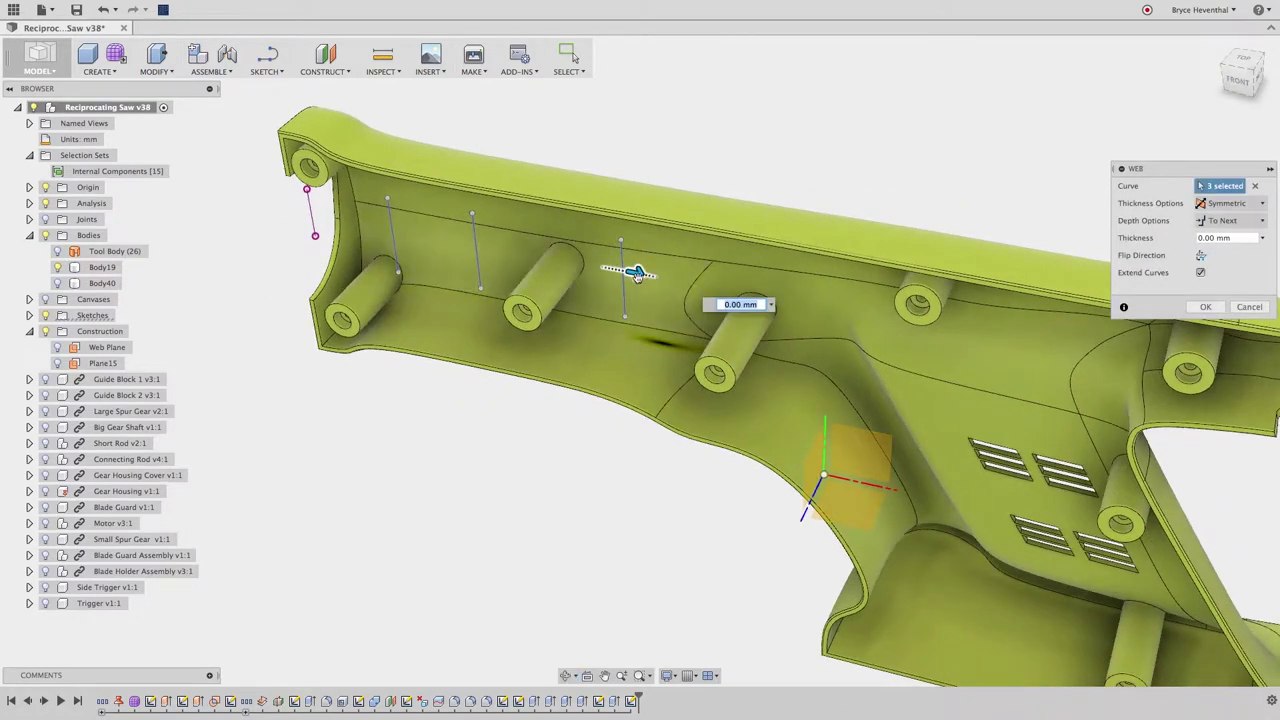
pyautogui.moveTo(634, 274); pyautogui.dragTo(645, 276)
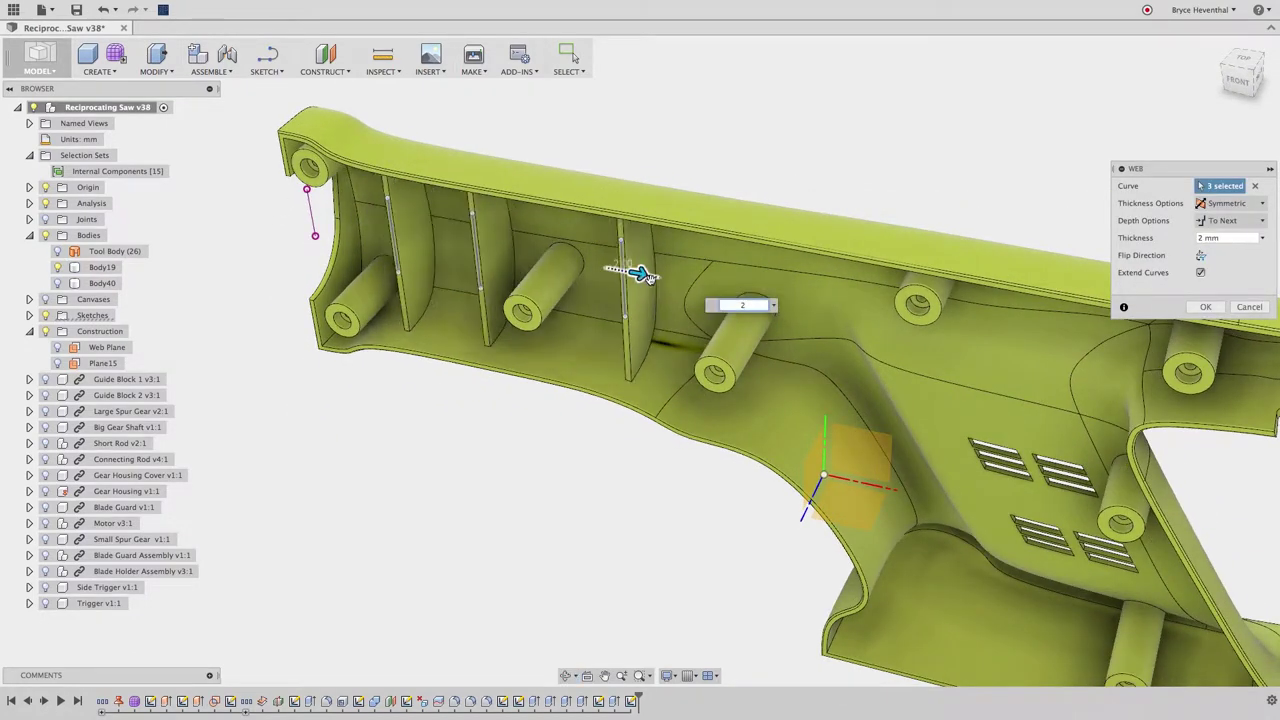
pyautogui.press('Return')
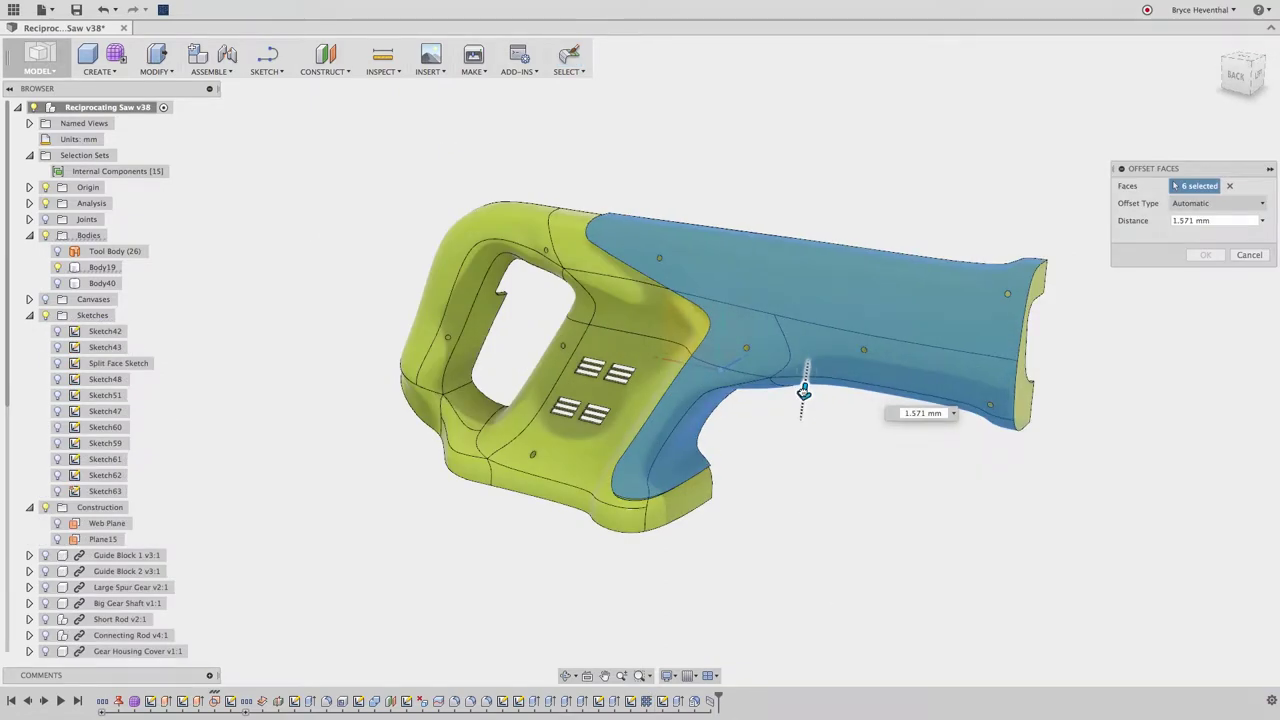
# Step: Adjust the offset distance of the six outer faces covering the housing's barrel and front lower section
pyautogui.moveTo(804, 392); pyautogui.dragTo(804, 397)
pyautogui.keyDown('shift'); pyautogui.moveTo(804, 397); pyautogui.dragTo(869, 374, button='middle'); pyautogui.keyUp('shift')
pyautogui.scroll(3, 869, 372)
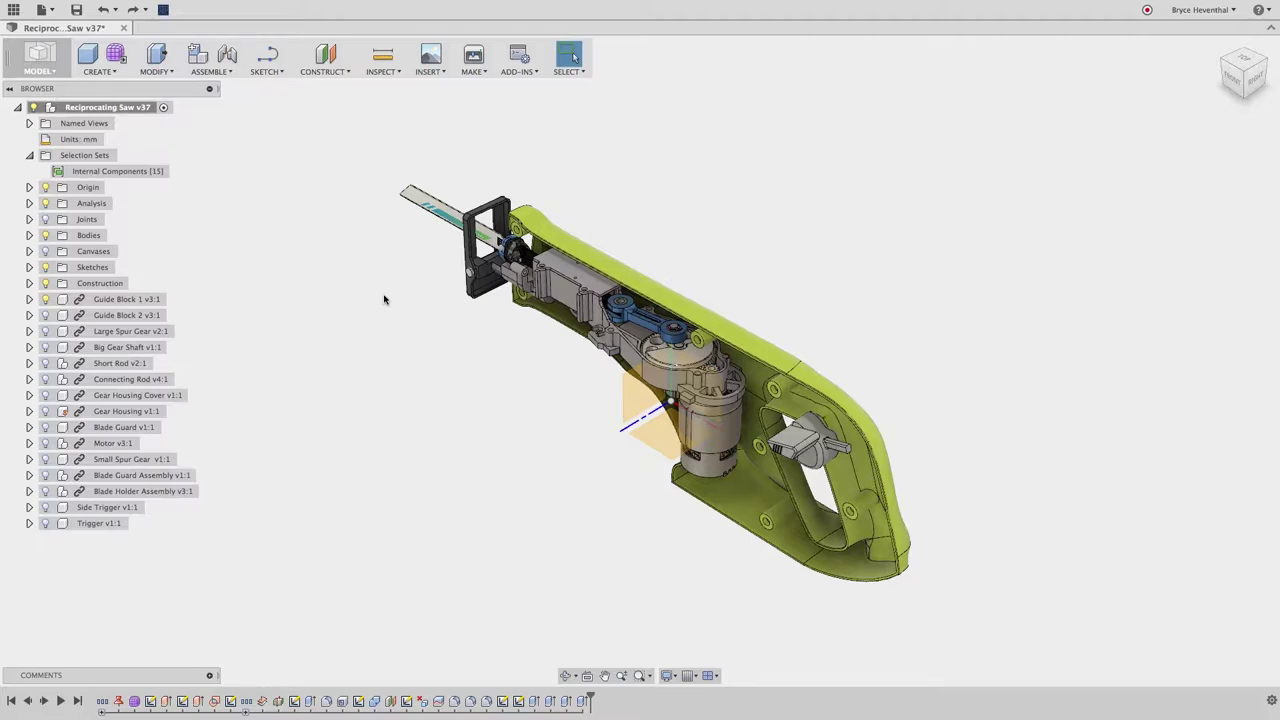
# Step: Hide all components of the Internal Components selection set
pyautogui.click(160, 171)
pyautogui.rightClick(270, 240)
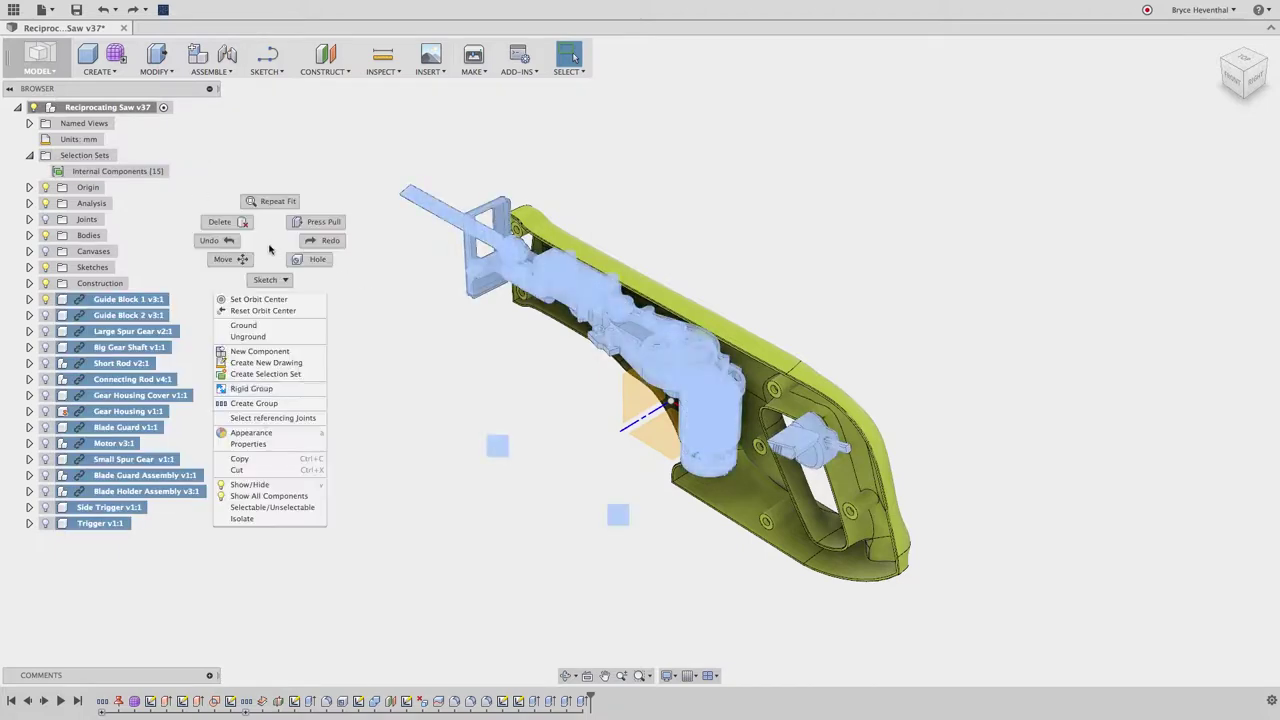
pyautogui.click(249, 484)
pyautogui.click(259, 485)
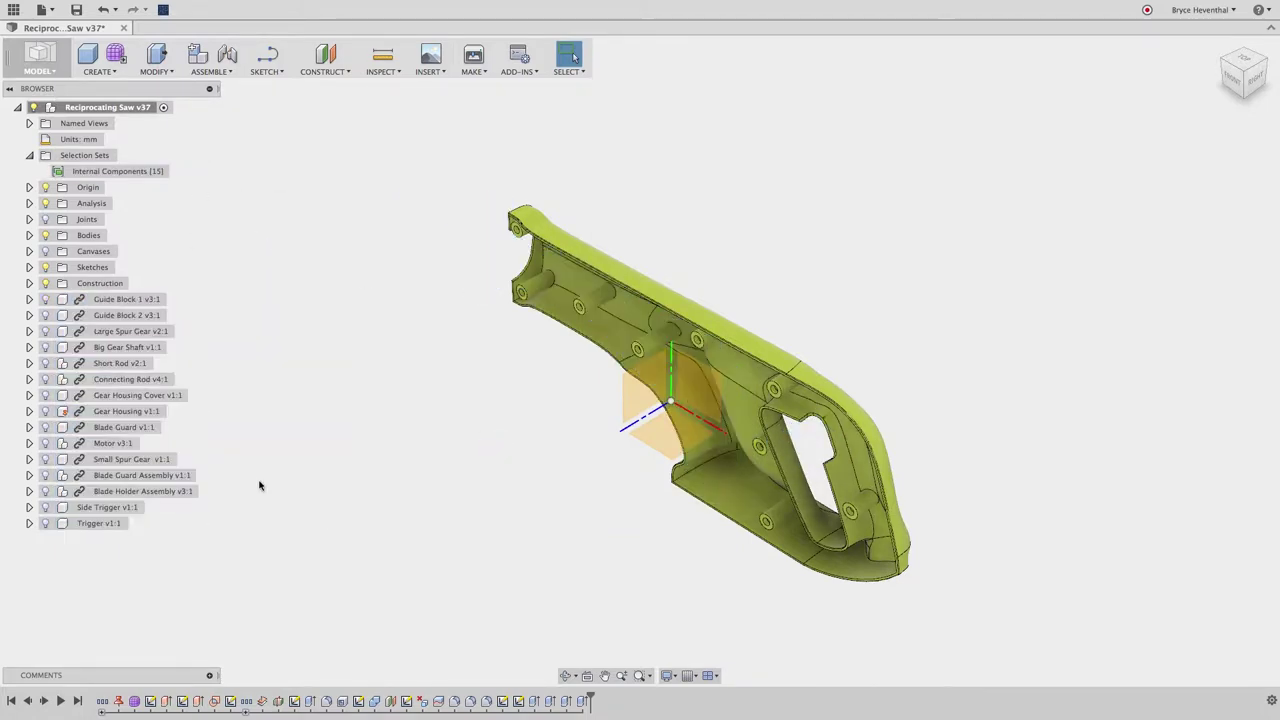
# Step: Start a sketch on the front origin plane and draw a horizontal line followed by a 3.5 mm segment at 60°
pyautogui.rightClick(668, 398)
pyautogui.click(685, 444)
pyautogui.scroll(10, 685, 440)
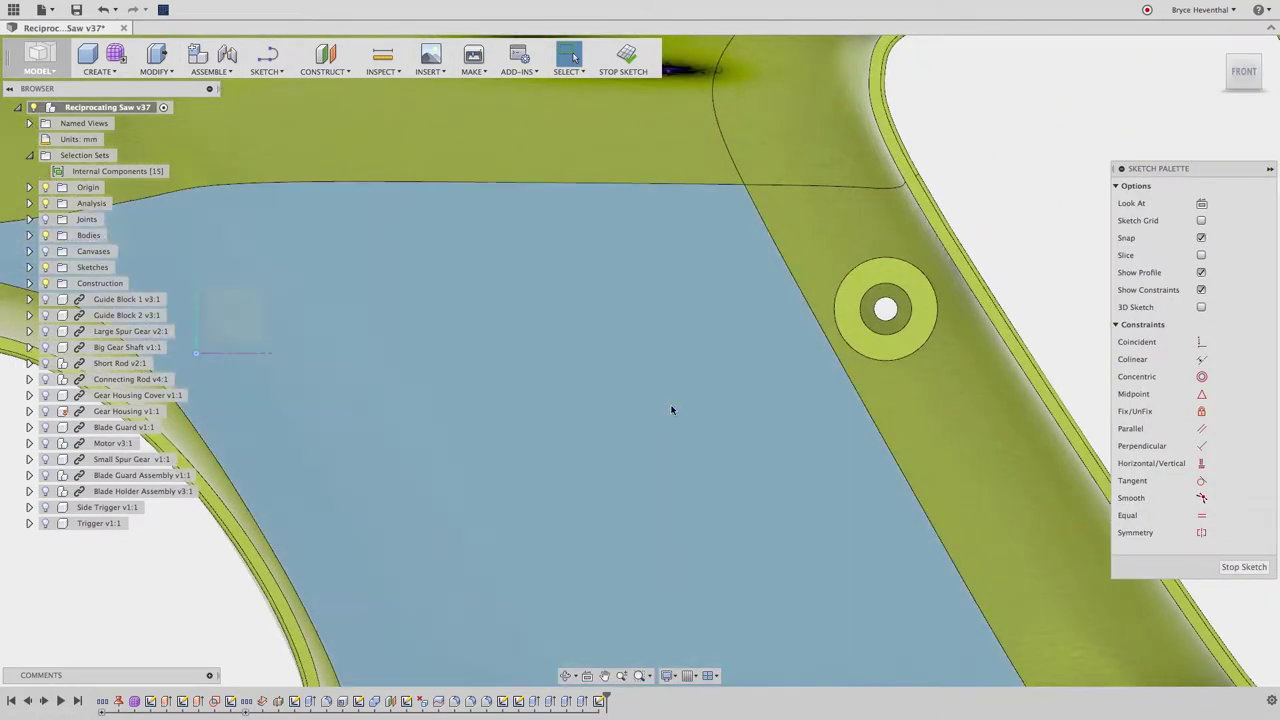
pyautogui.rightClick(672, 455)
pyautogui.click(672, 488)
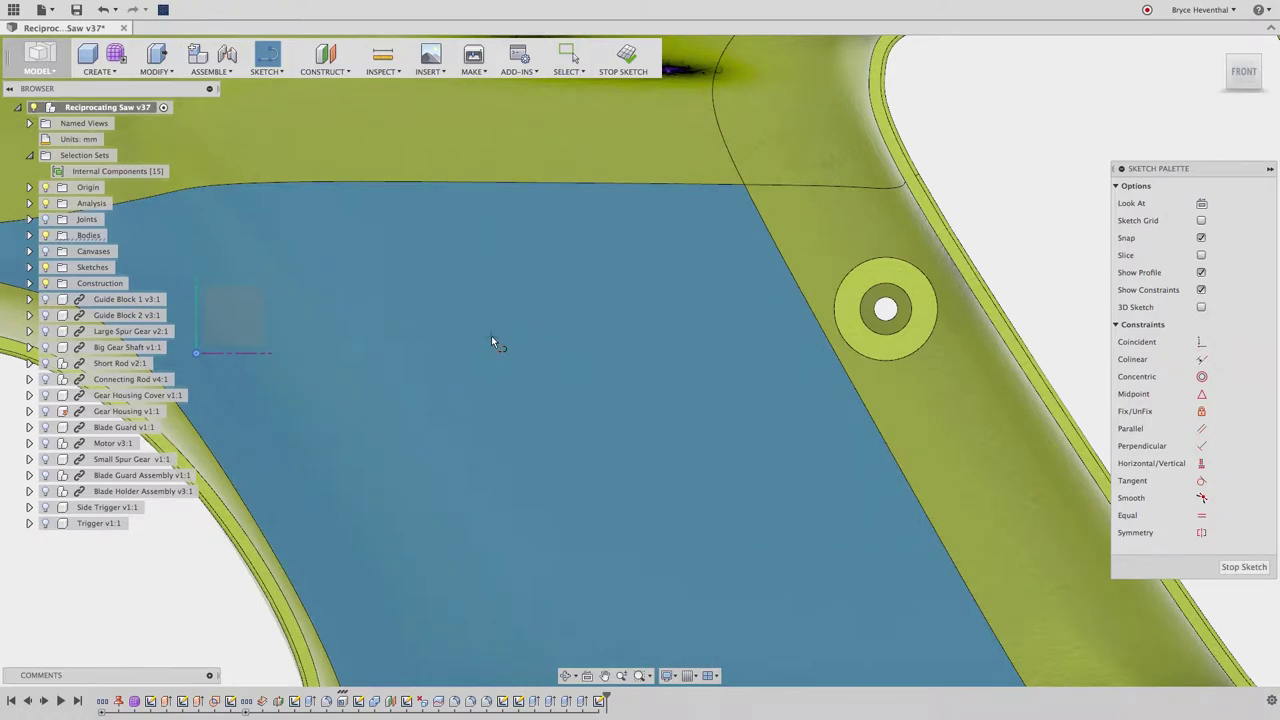
pyautogui.click(490, 340)
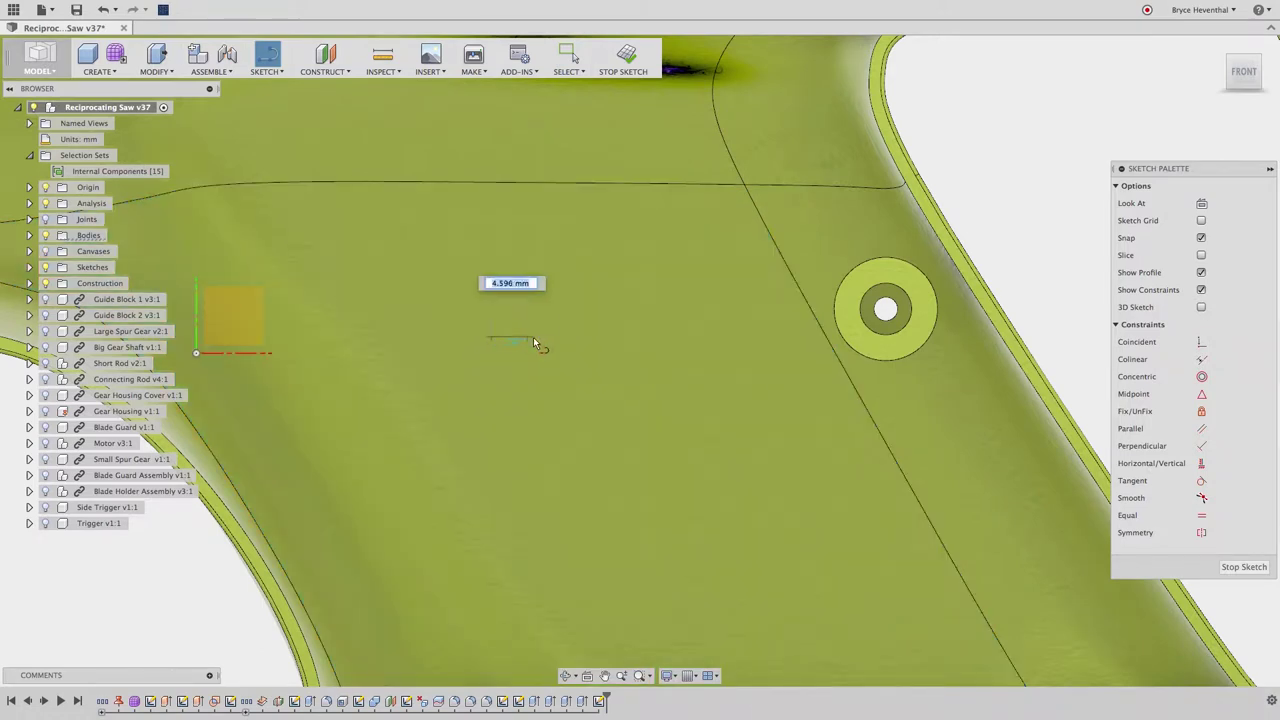
pyautogui.click(610, 337)
pyautogui.write('3.5')
pyautogui.press('Tab')
pyautogui.write('60')
pyautogui.press('Return')
pyautogui.press('Escape')
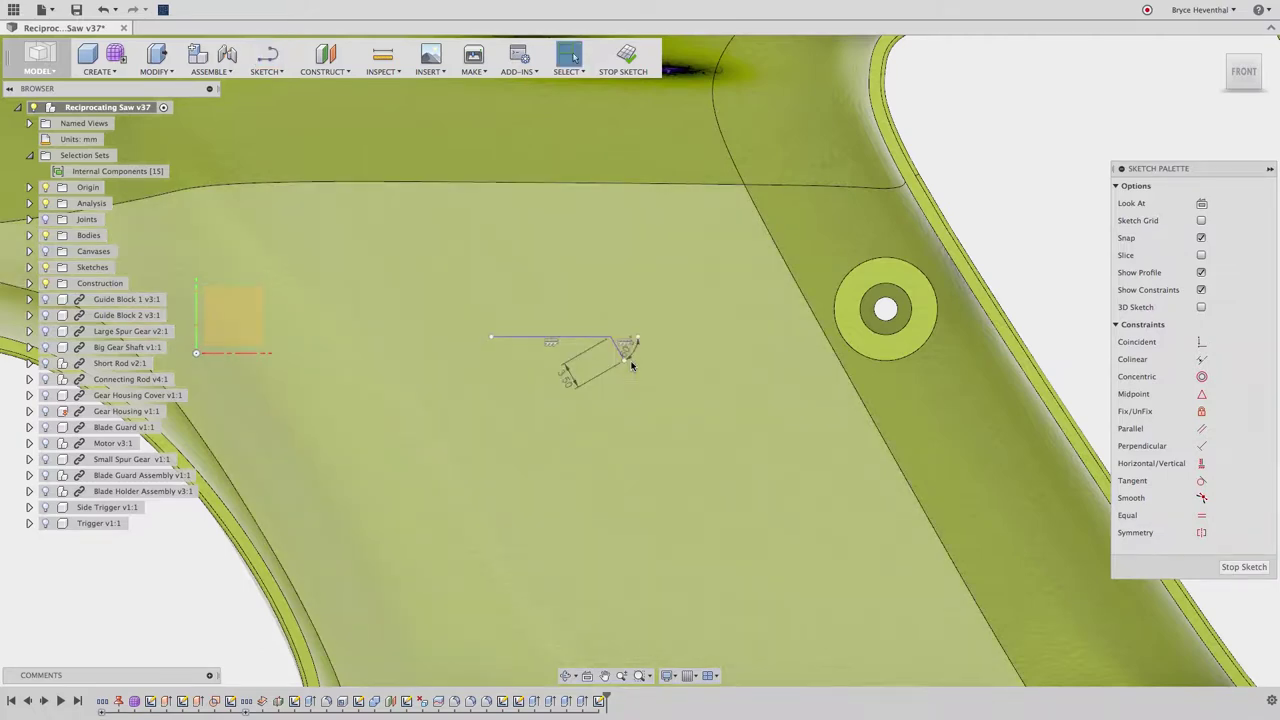
# Step: Close the slot outline into a parallelogram with a parallel slanted edge and a horizontal lower edge
pyautogui.scroll(3, 631, 365)
pyautogui.rightClick(631, 365)
pyautogui.click(631, 408)
pyautogui.click(631, 447)
pyautogui.press('l')
pyautogui.click(367, 315)
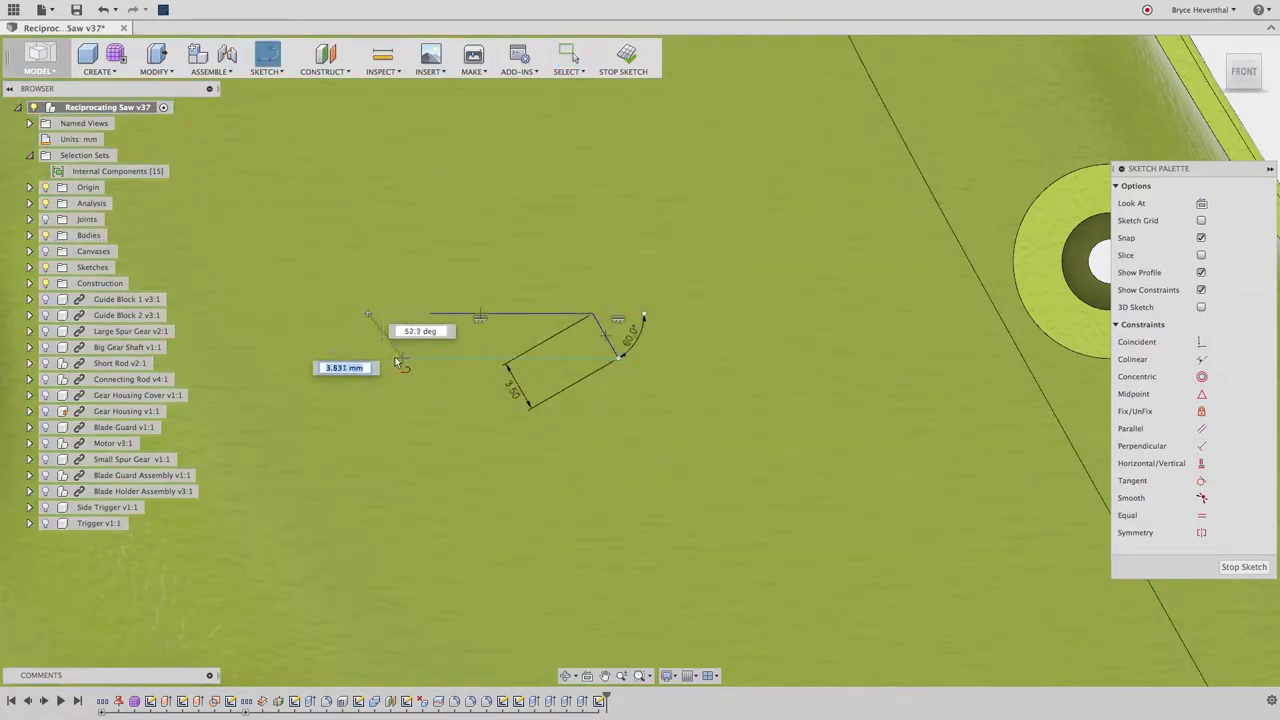
pyautogui.click(394, 361)
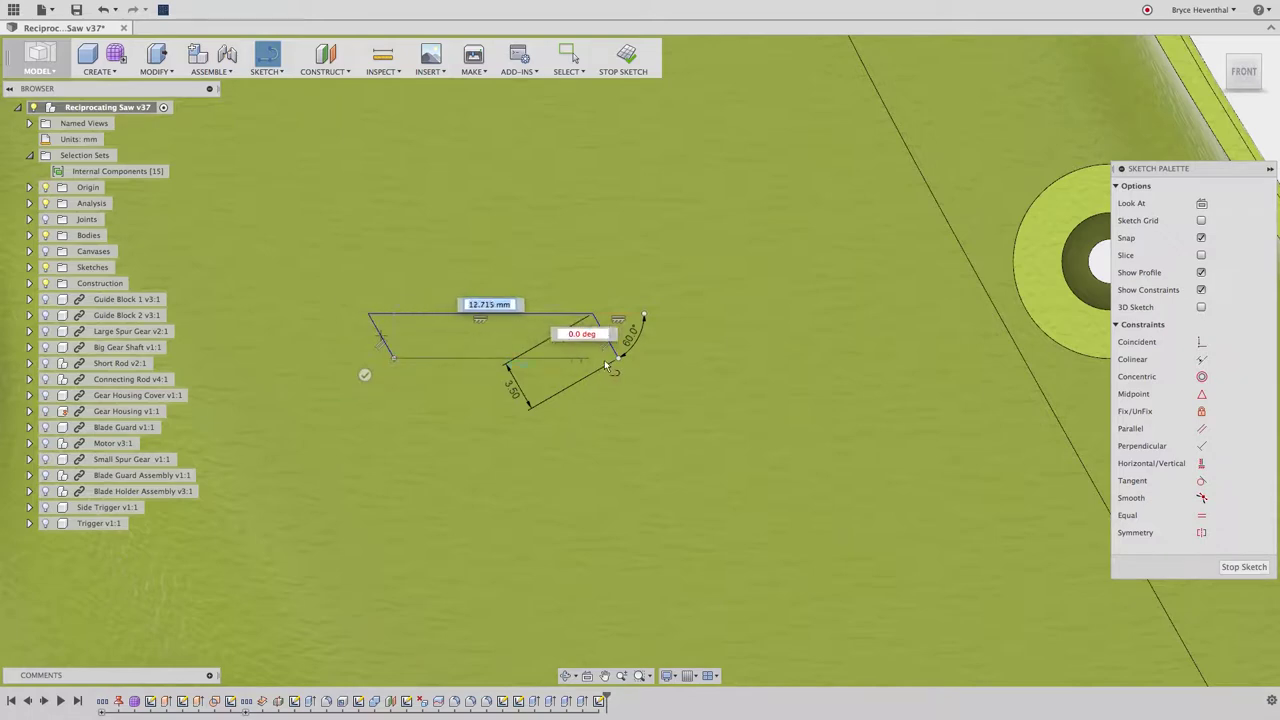
pyautogui.click(619, 359)
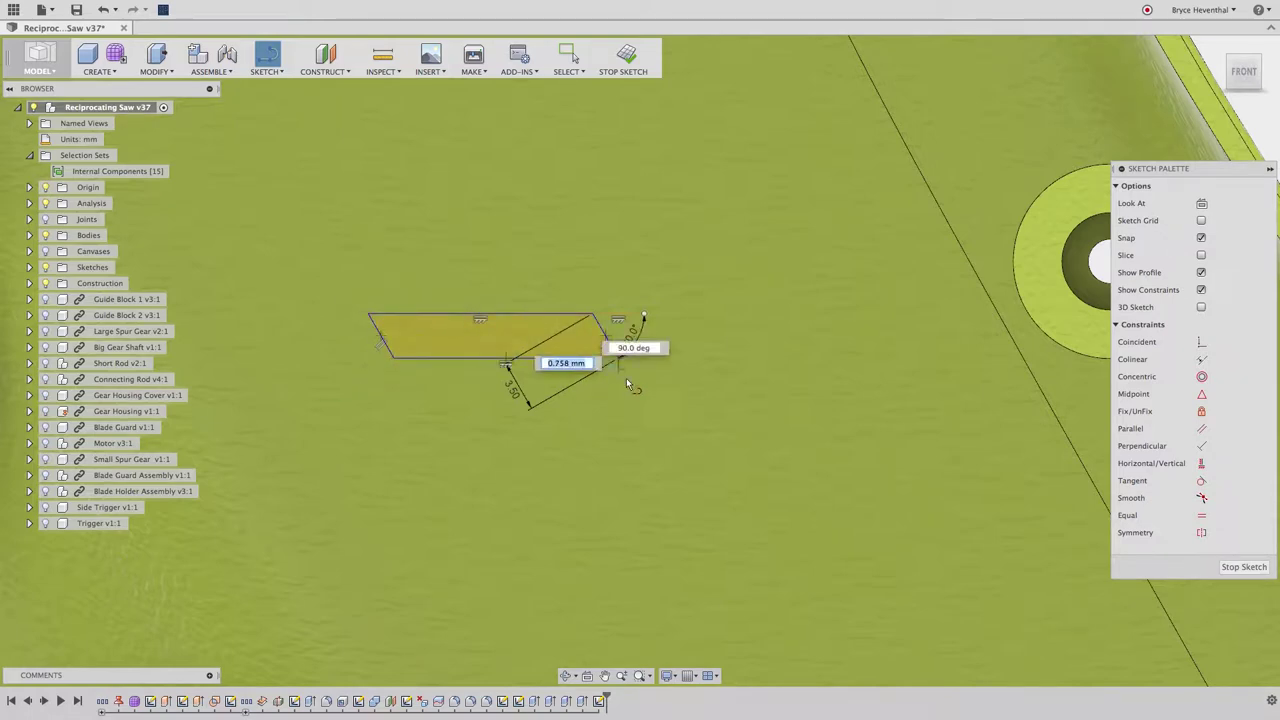
pyautogui.press('Escape')
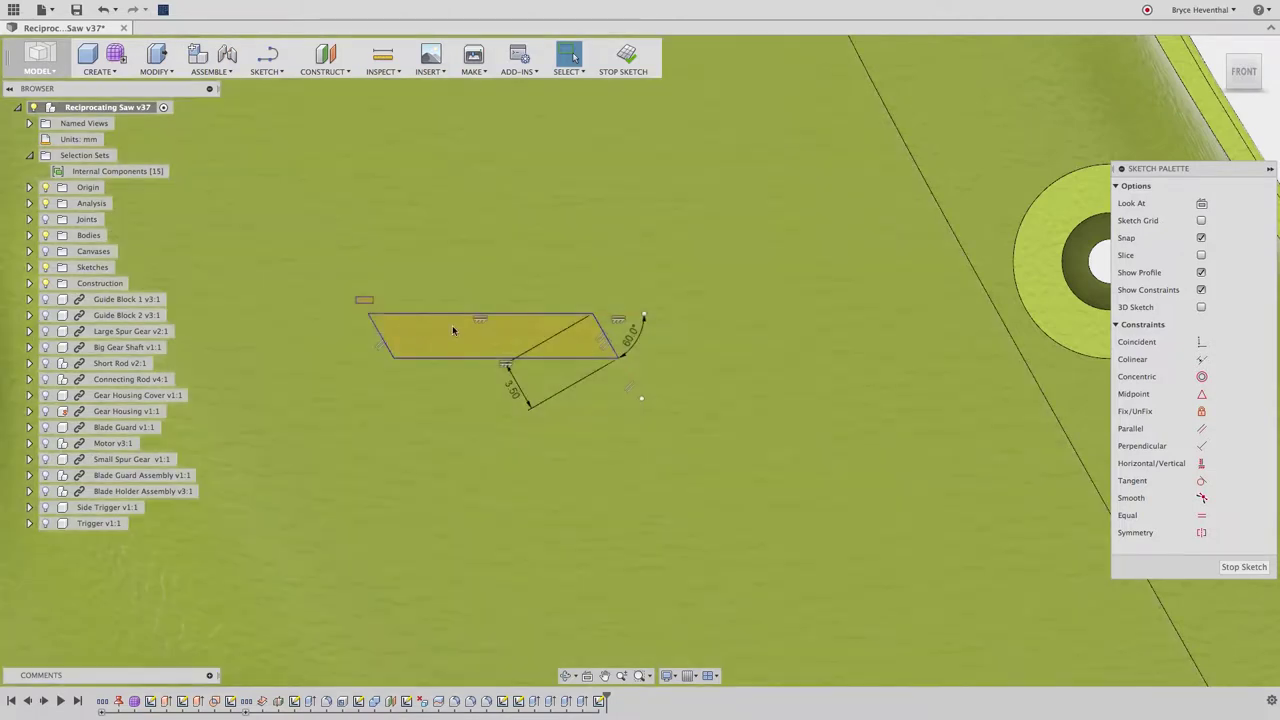
# Step: Create a horizontal rectangular pattern of the parallelogram with quantity 2 and a 20 mm extent
pyautogui.moveTo(356, 297); pyautogui.dragTo(626, 377)
pyautogui.write('srec')
pyautogui.press('Return')
pyautogui.write('2')
pyautogui.moveTo(505, 335); pyautogui.dragTo(790, 340)
pyautogui.write('20')
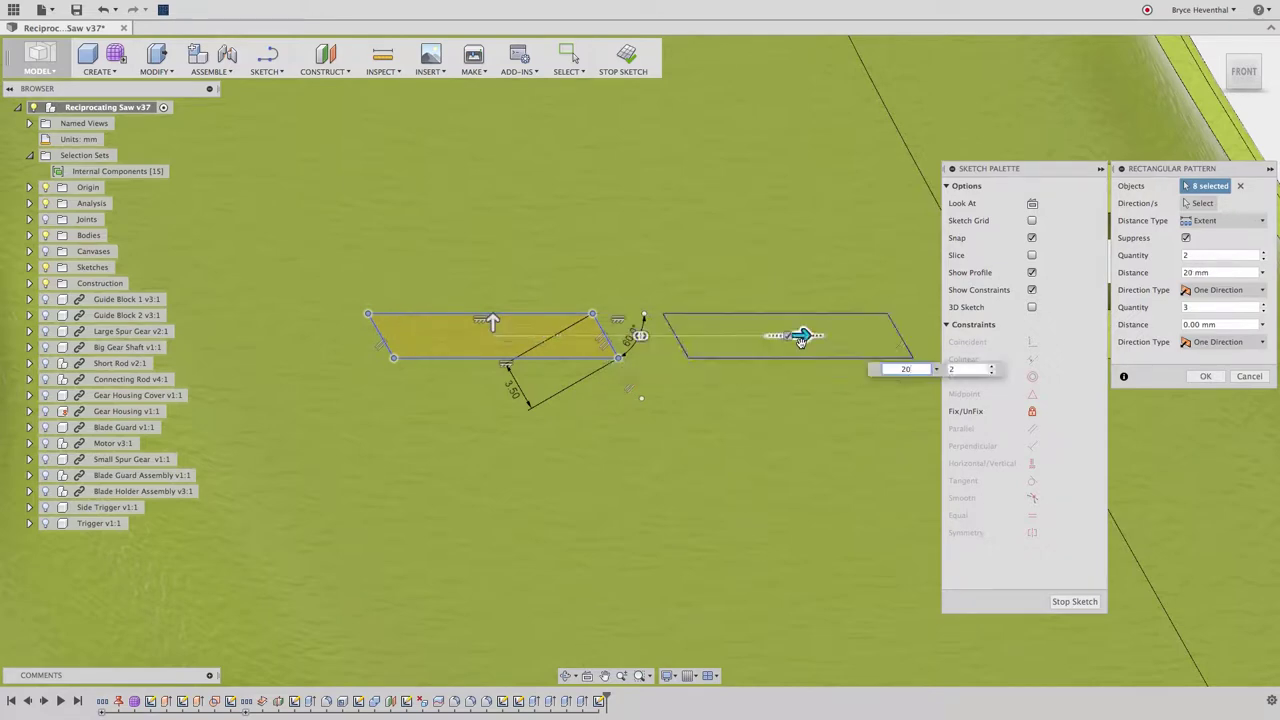
pyautogui.press('Return')
# Step: Set up a rectangular pattern of both parallelograms along the slanted edge direction with quantity 10 and a 40 mm extent
pyautogui.rightClick(803, 340)
pyautogui.click(804, 297)
pyautogui.moveTo(957, 396); pyautogui.dragTo(928, 366)
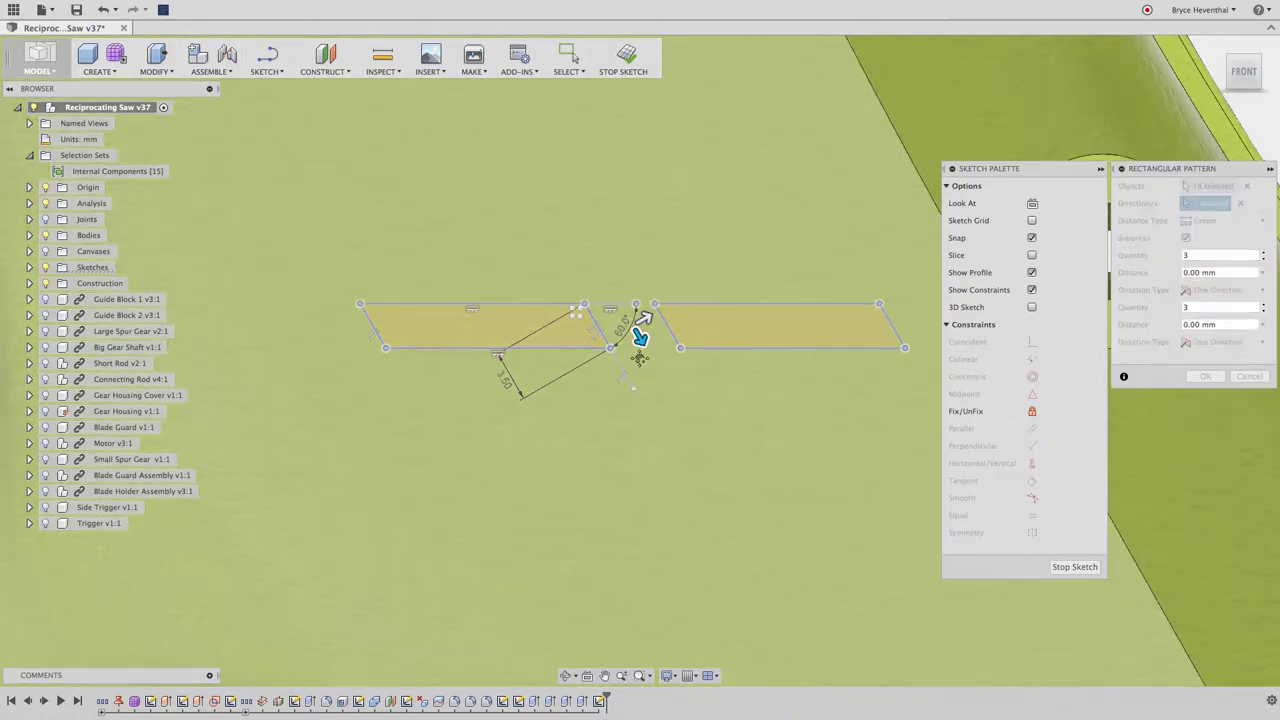
pyautogui.scroll(-3, 559, 313)
pyautogui.moveTo(541, 252); pyautogui.dragTo(708, 540)
pyautogui.click(930, 653)
pyautogui.write('10')
# Step: Suppress the four middle occurrences of the slanted pattern and complete it
pyautogui.click(645, 432)
pyautogui.click(627, 400)
pyautogui.click(608, 368)
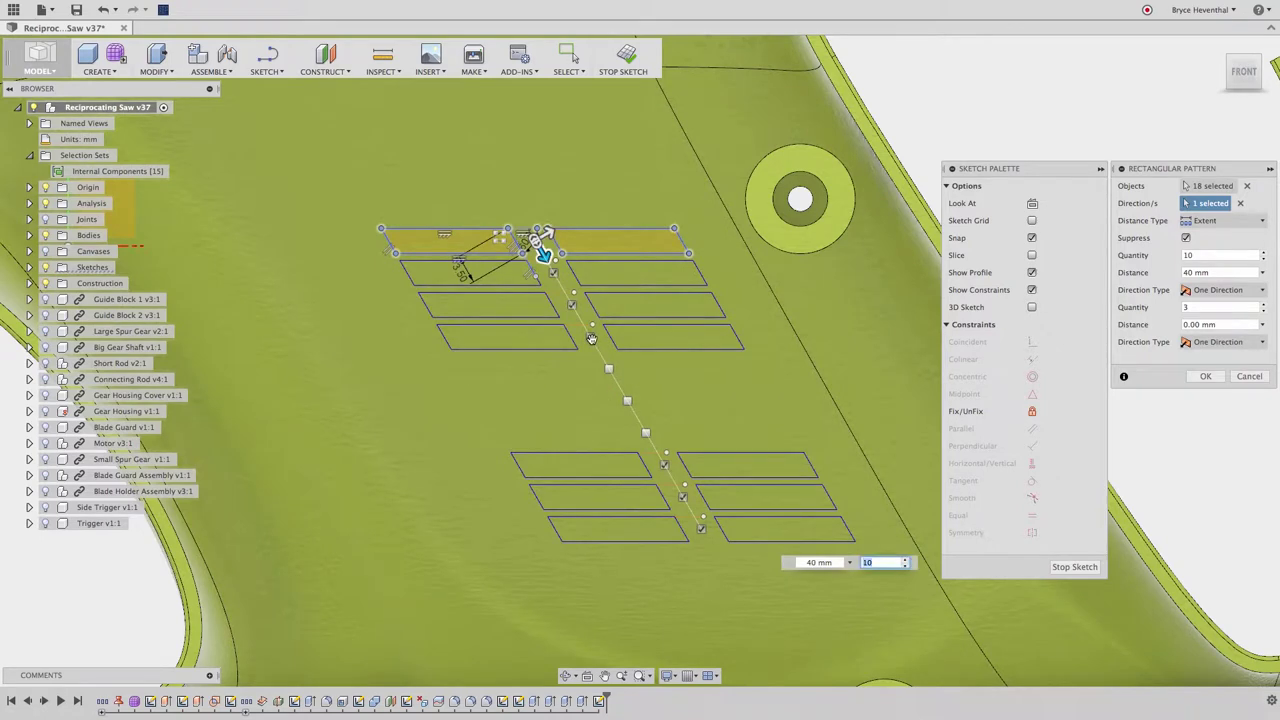
pyautogui.click(591, 338)
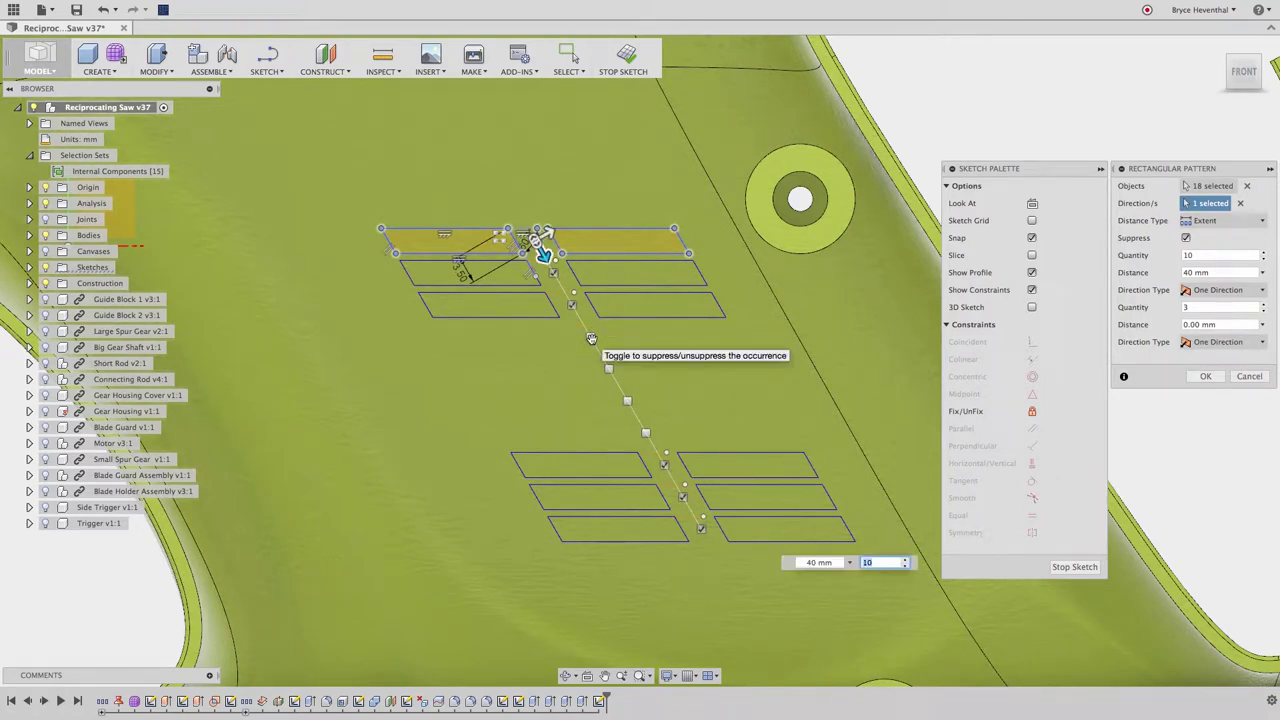
pyautogui.click(1205, 376)
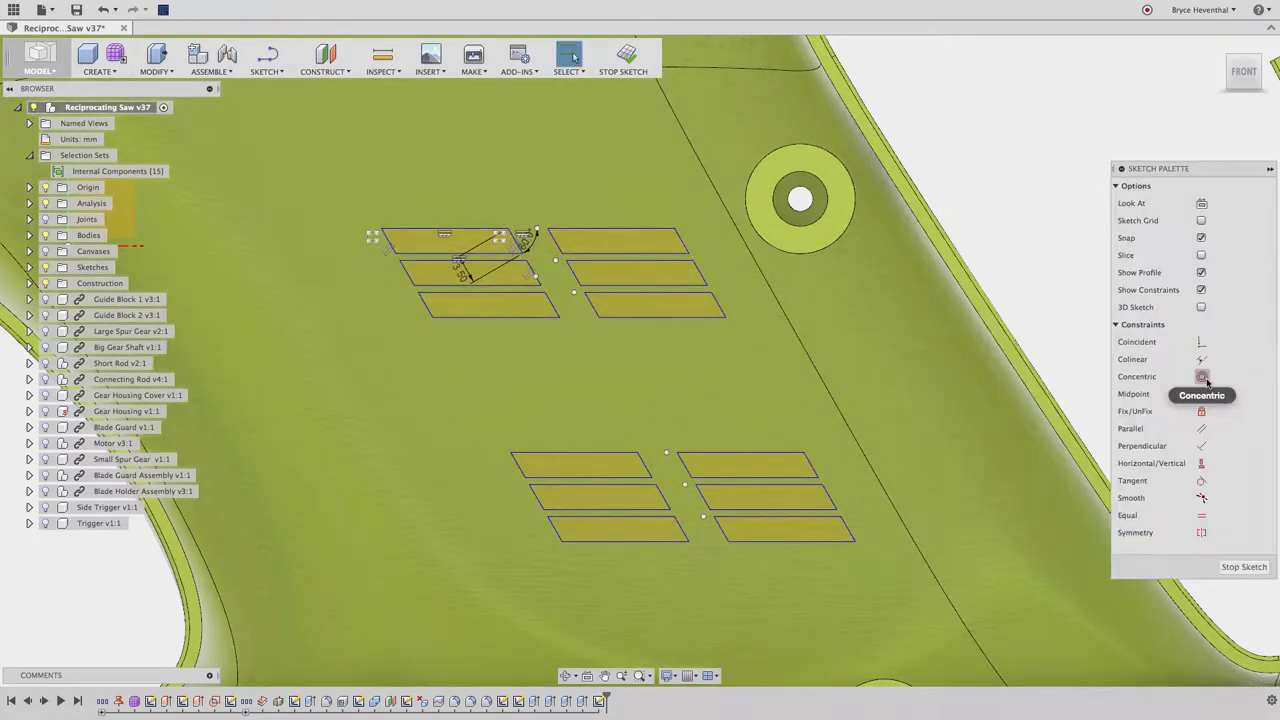
# Step: Finish the sketch and select all twelve vent slot profiles for an Extrude
pyautogui.rightClick(1042, 338)
pyautogui.click(1085, 317)
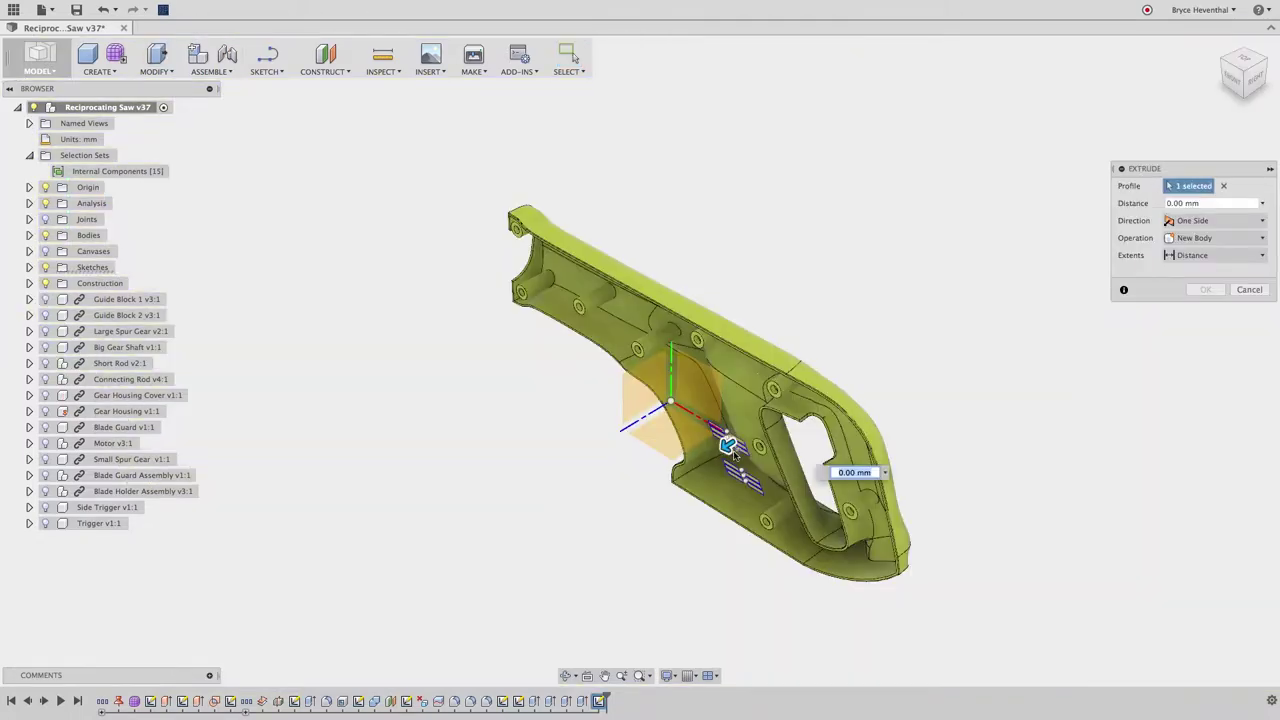
pyautogui.scroll(8, 726, 441)
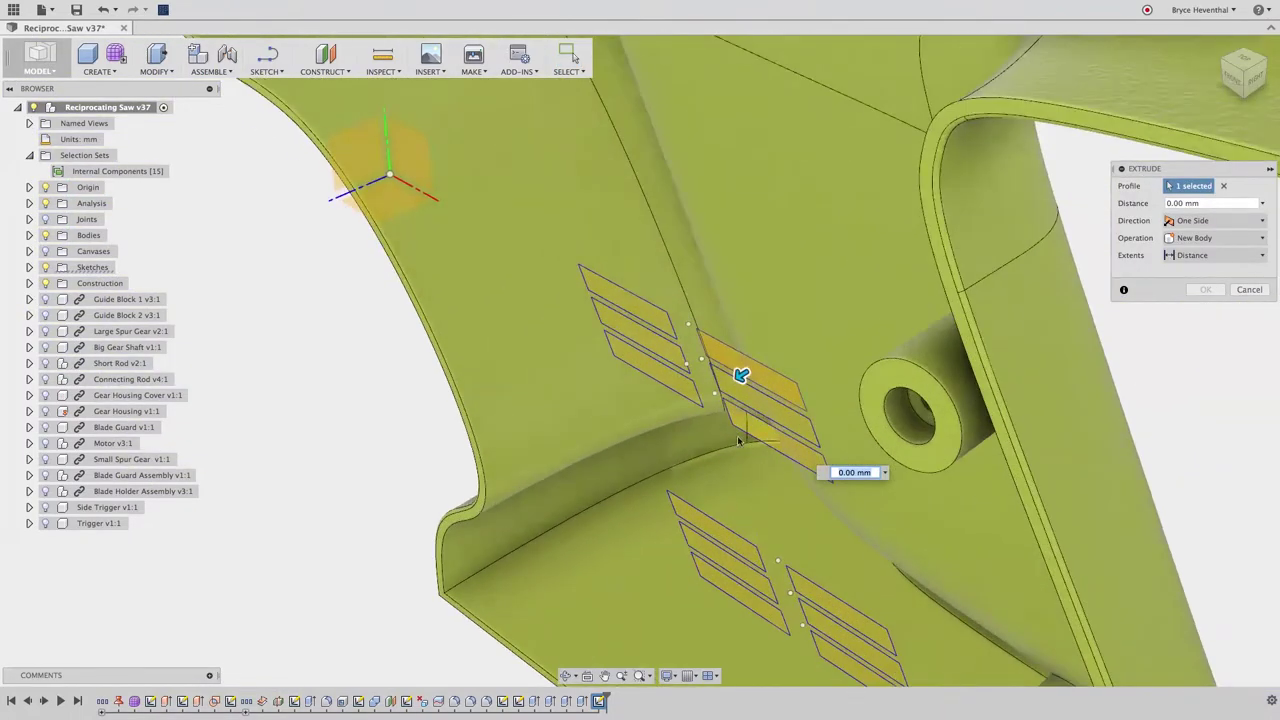
pyautogui.click(756, 408)
pyautogui.click(766, 432)
pyautogui.click(668, 374)
pyautogui.click(655, 342)
pyautogui.click(640, 308)
pyautogui.click(723, 537)
pyautogui.click(730, 566)
pyautogui.click(745, 597)
pyautogui.click(830, 604)
pyautogui.click(845, 672)
# Step: Show Body40 and extrude the slot profiles as a Two Side cut through both housing halves
pyautogui.click(29, 235)
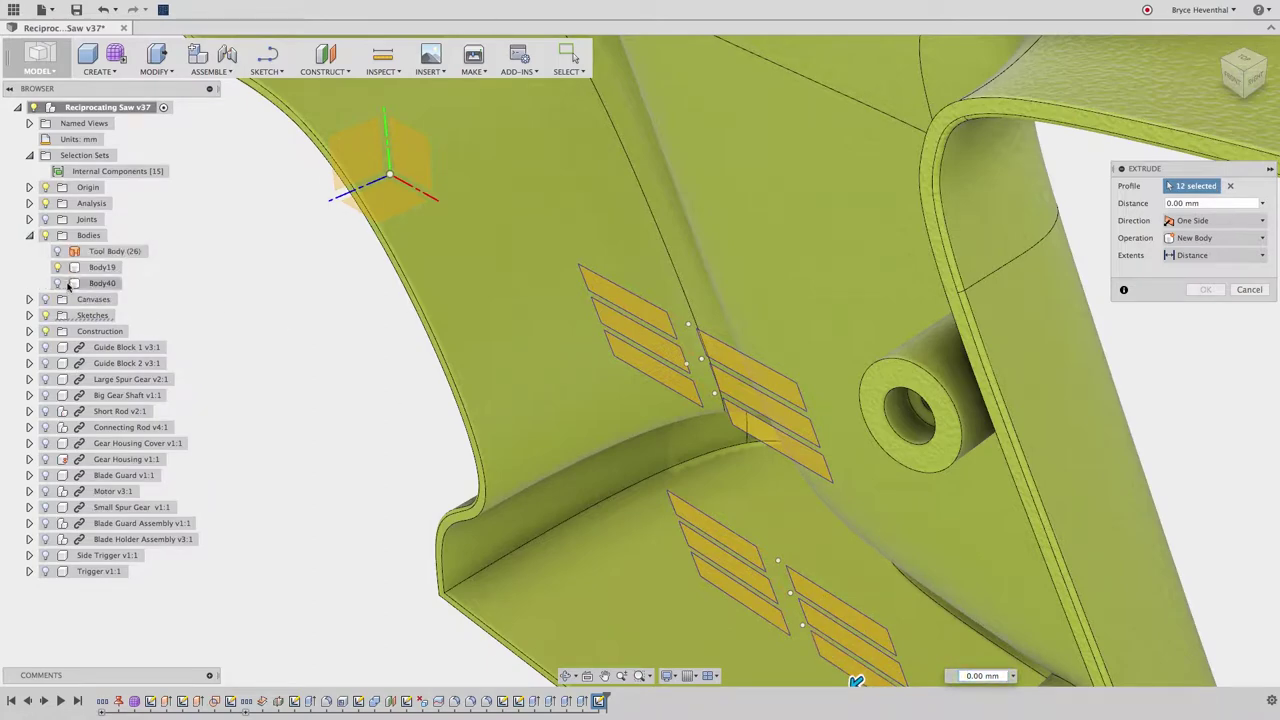
pyautogui.click(58, 283)
pyautogui.click(1218, 46)
pyautogui.click(1214, 221)
pyautogui.click(1196, 251)
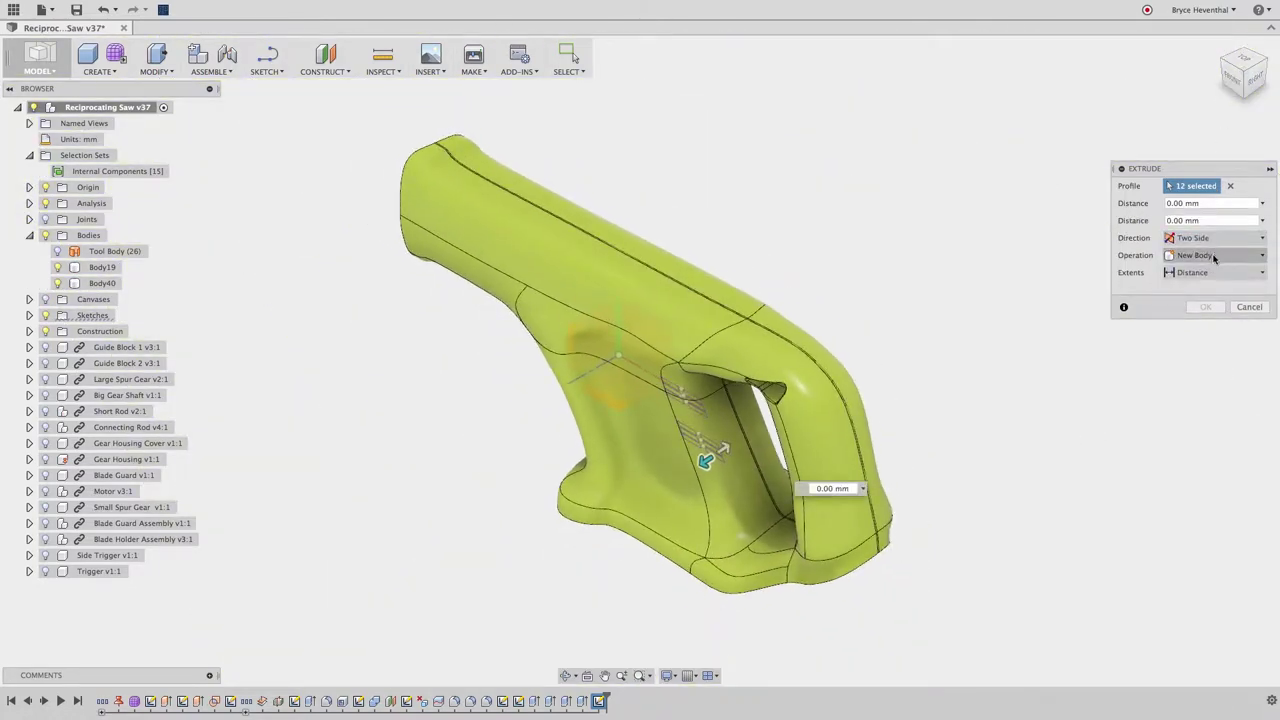
pyautogui.click(1215, 255)
pyautogui.click(1208, 279)
pyautogui.click(1210, 291)
pyautogui.click(1210, 338)
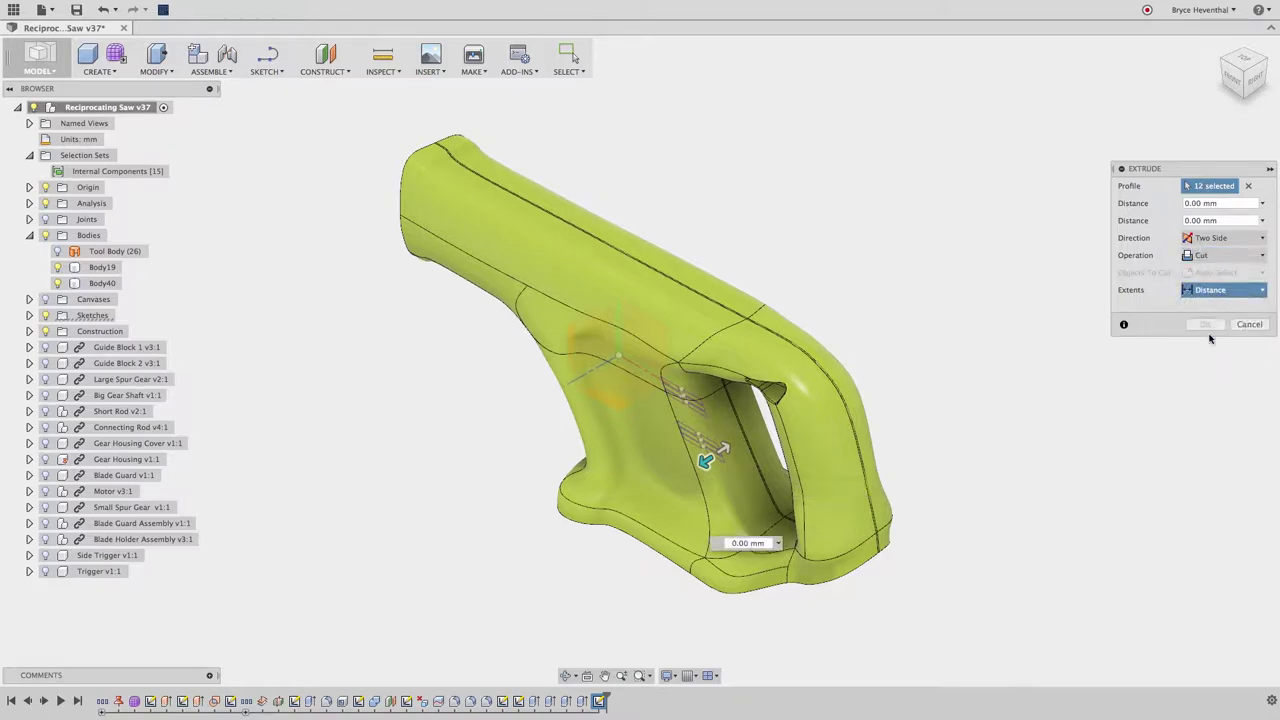
pyautogui.click(1206, 342)
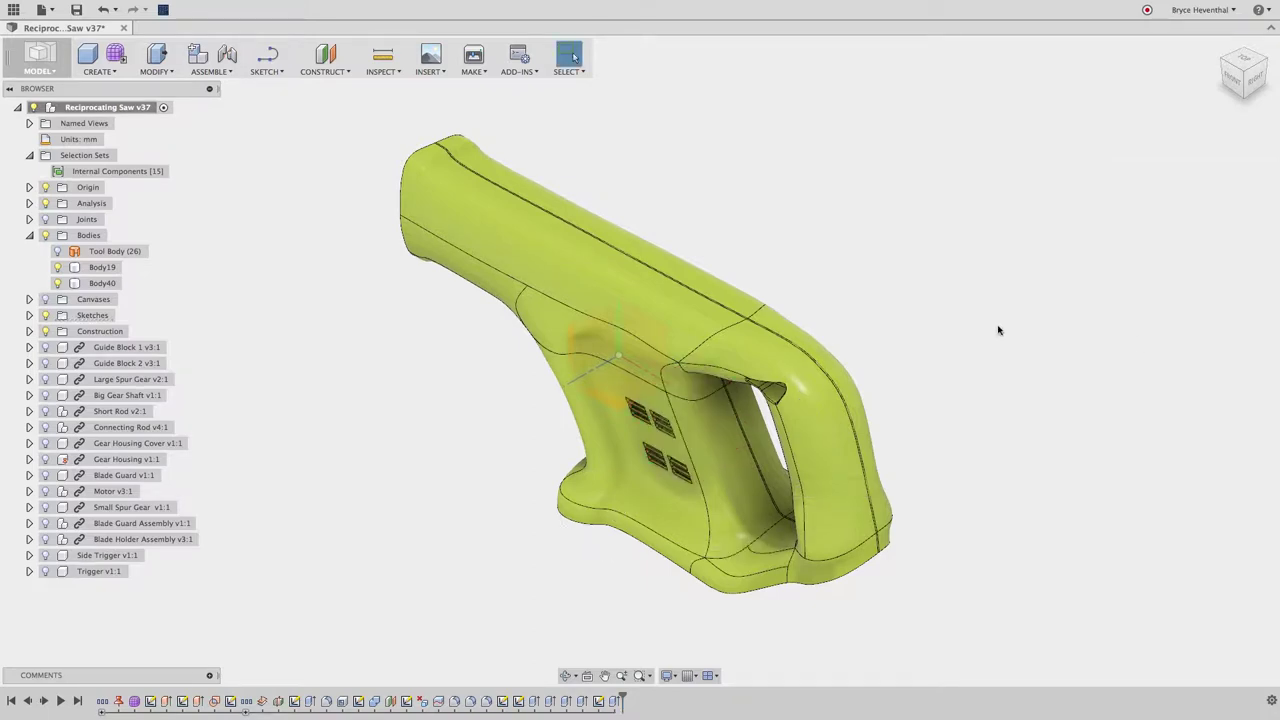
# Step: Hide Body40 and start a sketch on Web Plane, viewed from the front
pyautogui.click(57, 283)
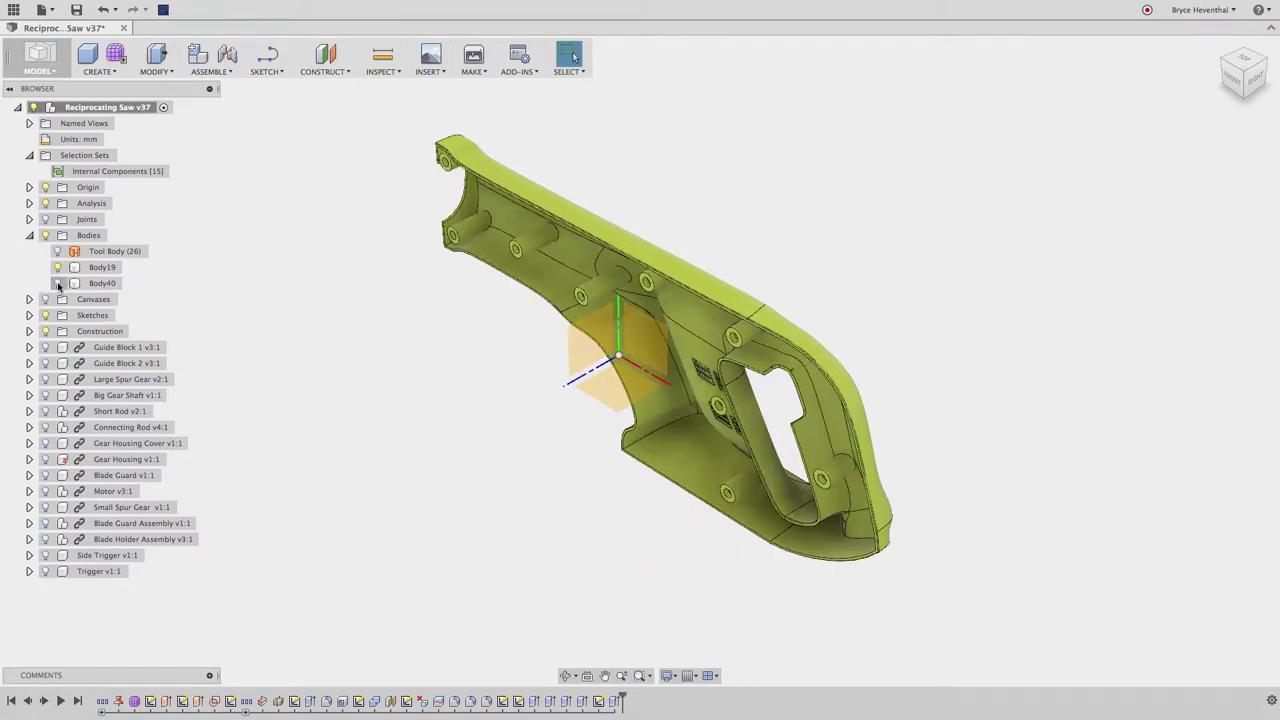
pyautogui.click(29, 331)
pyautogui.rightClick(106, 347)
pyautogui.click(160, 366)
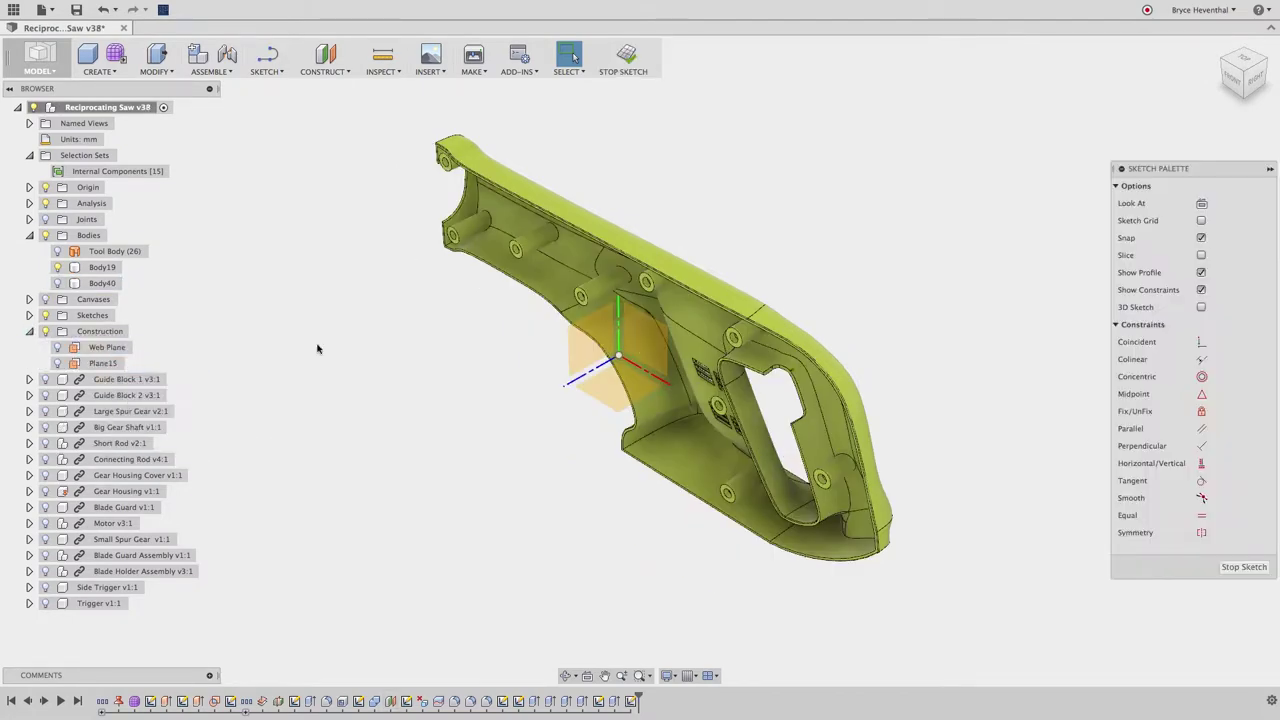
pyautogui.click(1237, 86)
pyautogui.scroll(5, 399, 294)
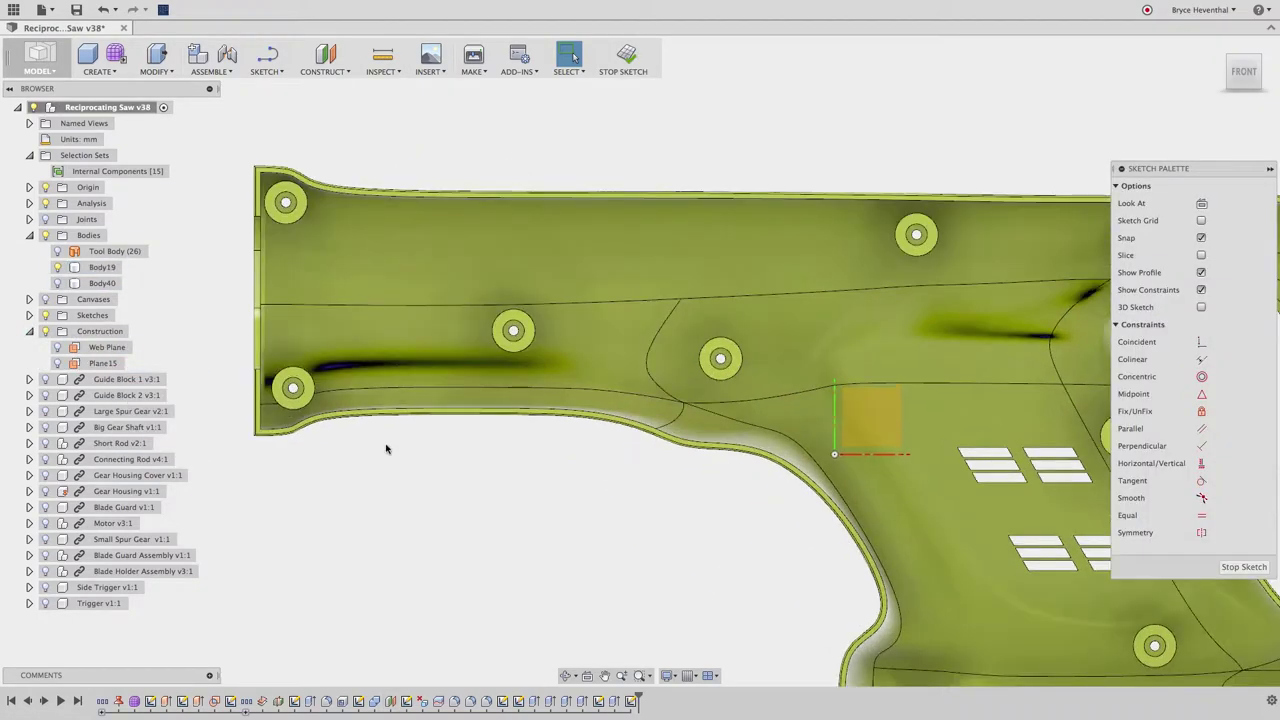
# Step: Draw three vertical lines side by side across the front section of the barrel
pyautogui.rightClick(390, 491)
pyautogui.click(390, 530)
pyautogui.click(360, 243)
pyautogui.doubleClick(360, 333)
pyautogui.click(456, 243)
pyautogui.doubleClick(456, 333)
pyautogui.click(575, 243)
pyautogui.doubleClick(575, 333)
pyautogui.press('Escape')
# Step: Dimension the first vertical line 30 mm from the housing's front edge
pyautogui.press('d')
pyautogui.click(361, 291)
pyautogui.click(255, 300)
pyautogui.click(320, 131)
pyautogui.write('30')
pyautogui.press('Return')
# Step: Dimension the spacing between the first and second lines, and place the third line 50 mm from the second
pyautogui.click(351, 257)
pyautogui.click(449, 249)
pyautogui.click(449, 290)
pyautogui.click(567, 290)
pyautogui.click(556, 125)
pyautogui.write('50')
pyautogui.press('Return')
# Step: Create symmetric Web ribs 2 mm thick from the three vertical sketch lines
pyautogui.write('sweb')
pyautogui.press('Return')
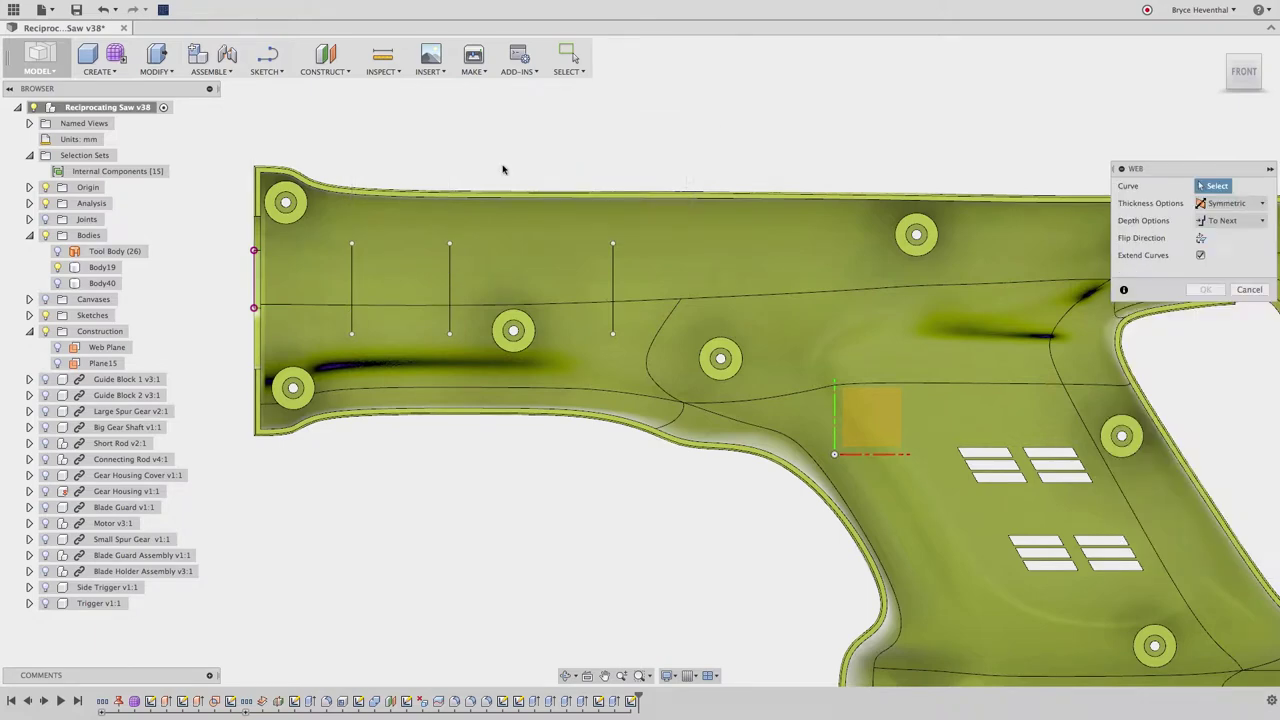
pyautogui.click(351, 287)
pyautogui.click(449, 283)
pyautogui.click(612, 283)
pyautogui.keyDown('shift'); pyautogui.moveTo(605, 285); pyautogui.dragTo(580, 321, button='middle'); pyautogui.keyUp('shift')
pyautogui.moveTo(634, 275); pyautogui.dragTo(652, 278)
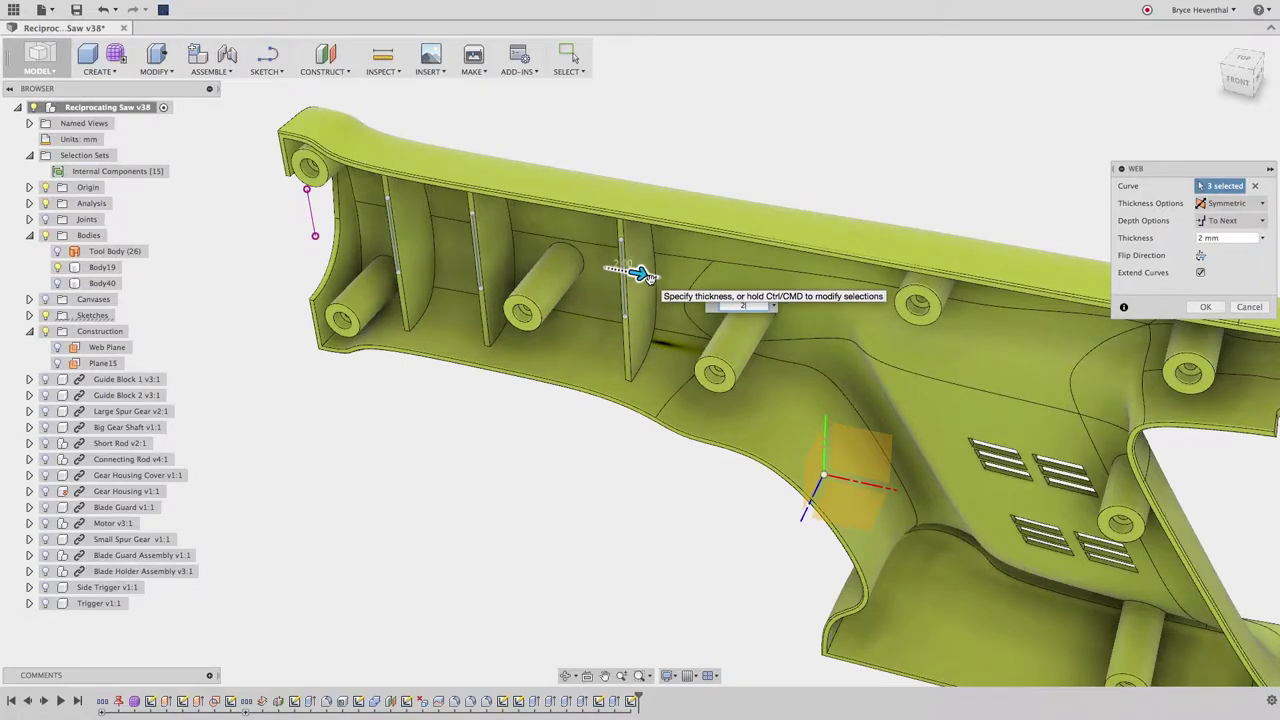
pyautogui.press('Return')
# Step: Sketch a 28 by 10 mm rectangle on the front face of the first rib
pyautogui.keyDown('shift'); pyautogui.moveTo(650, 278); pyautogui.dragTo(470, 262, button='middle'); pyautogui.keyUp('shift')
pyautogui.rightClick(452, 257)
pyautogui.click(447, 296)
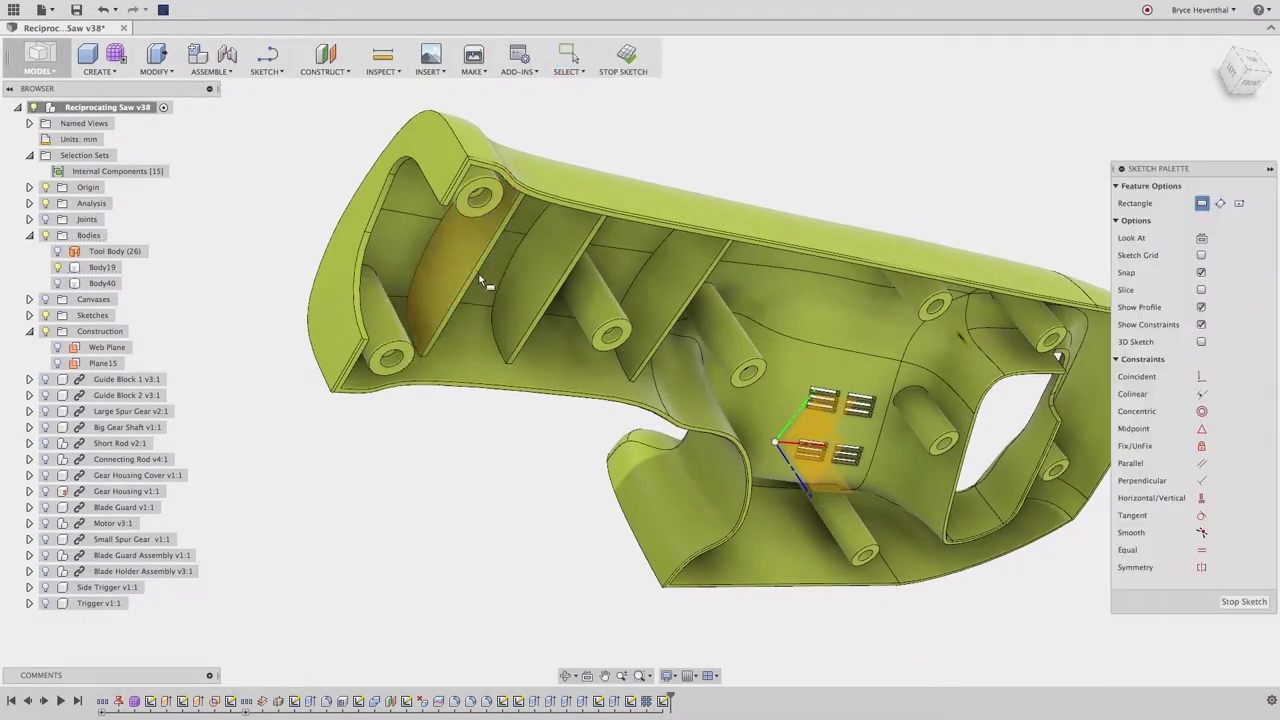
pyautogui.click(501, 233)
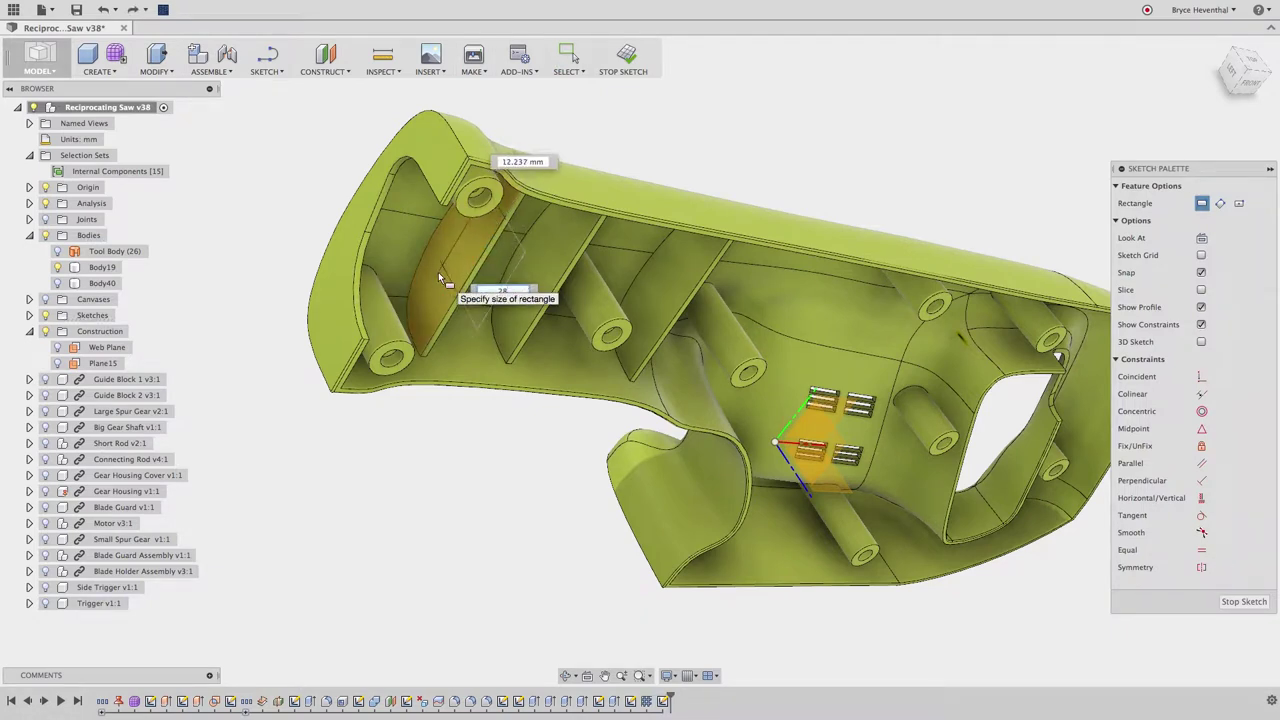
pyautogui.write('10')
pyautogui.press('Return')
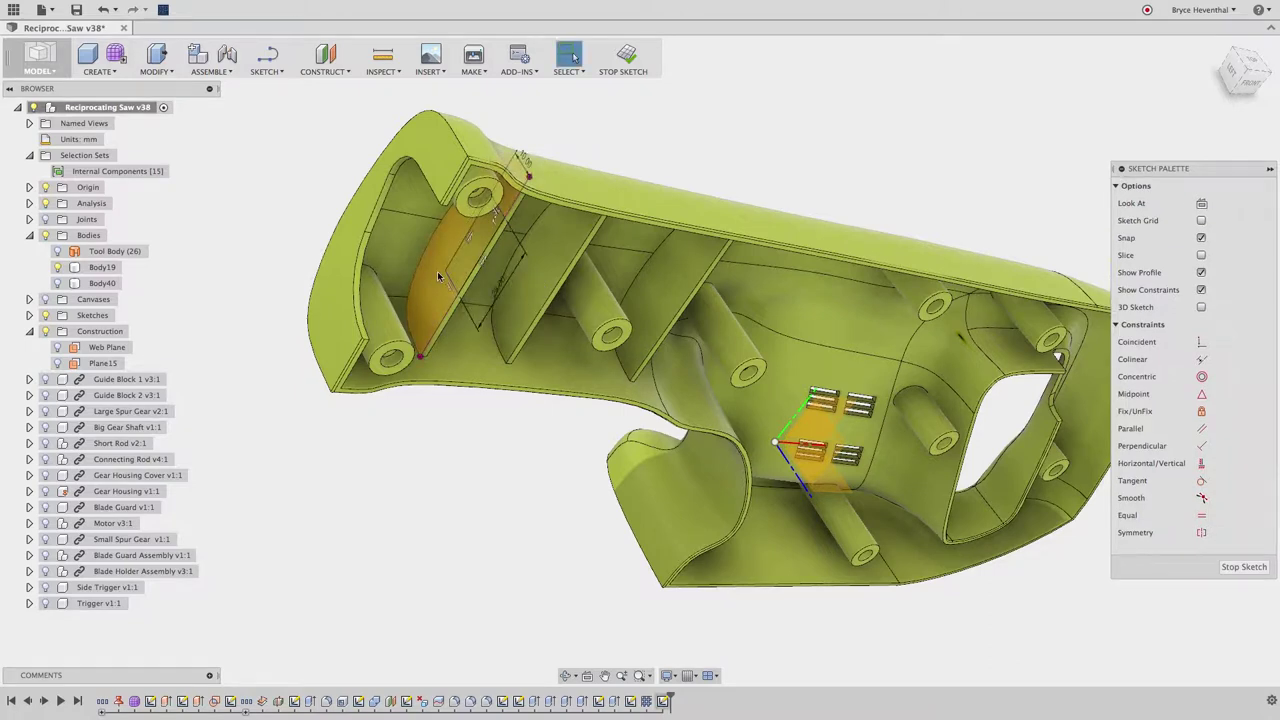
# Step: Dimension the rectangle's position from the upper endpoint of the first rib's edge
pyautogui.moveTo(487, 462); pyautogui.dragTo(487, 498, button='right')
pyautogui.click(503, 216)
pyautogui.click(529, 177)
pyautogui.click(546, 244)
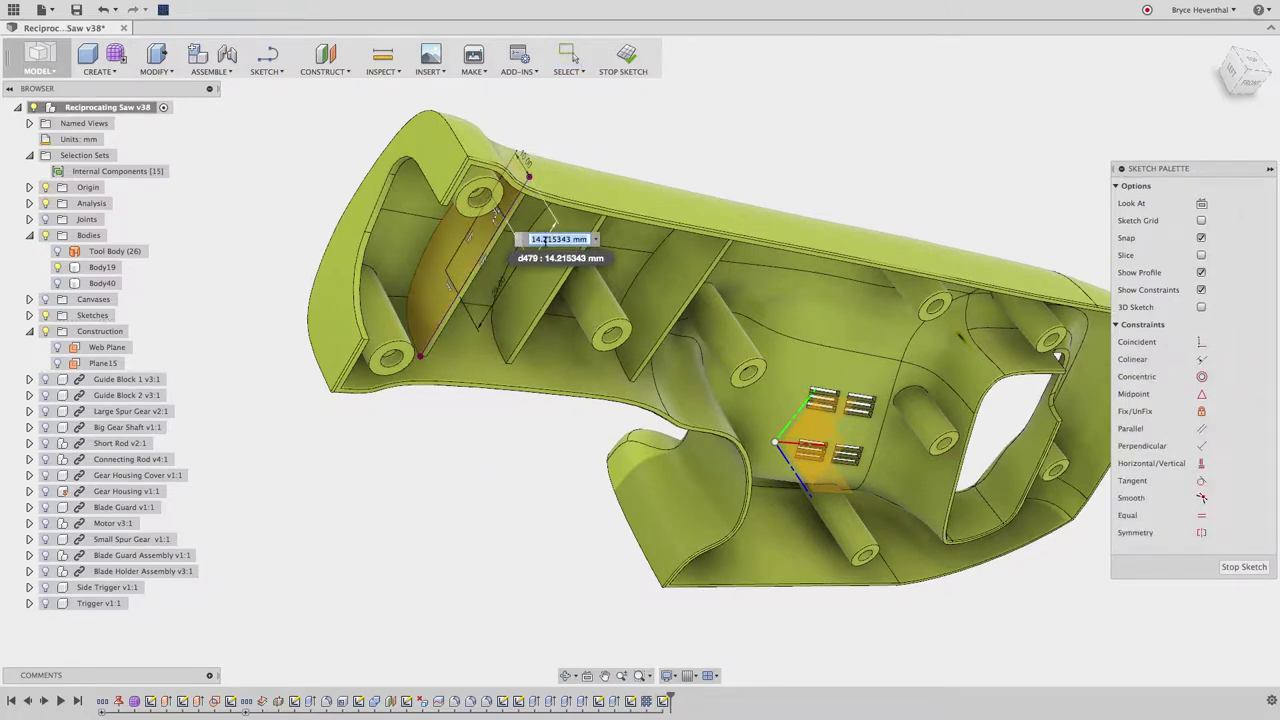
pyautogui.press('Return')
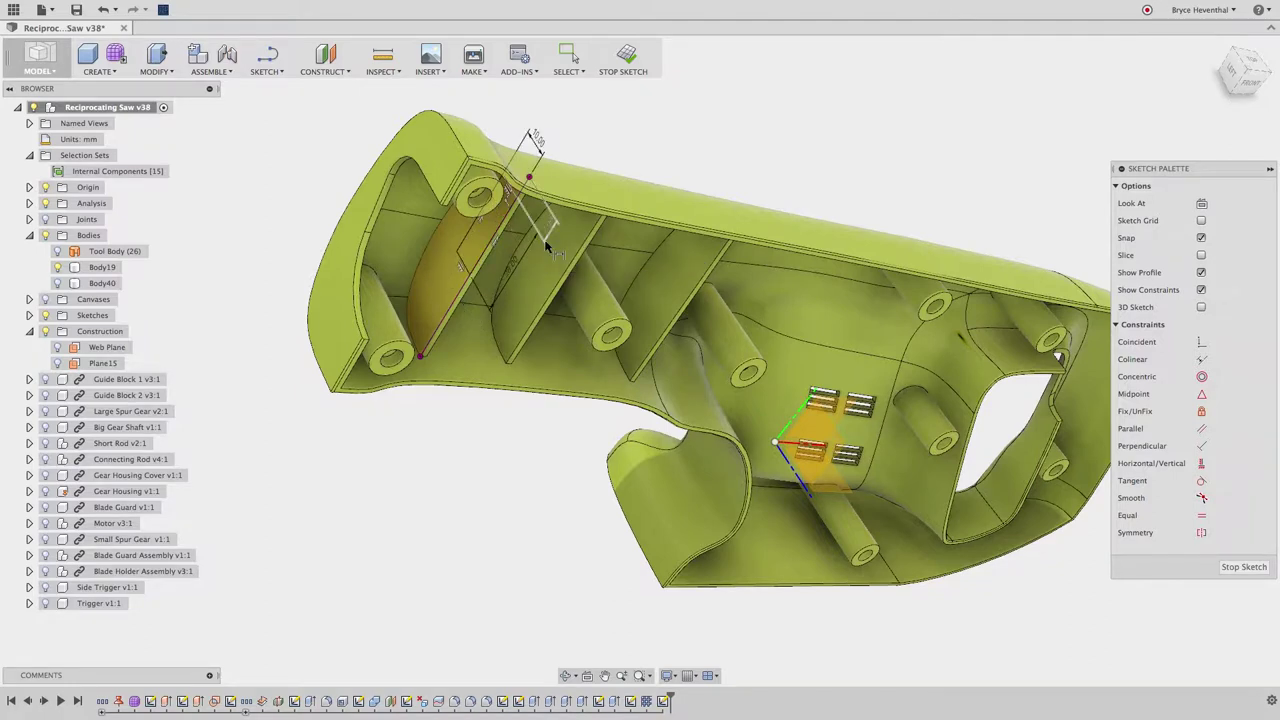
# Step: Extrude the rectangle as a cut through all three ribs, using the To extent
pyautogui.rightClick(536, 243)
pyautogui.click(571, 225)
pyautogui.scroll(1, 540, 230)
pyautogui.click(482, 226)
pyautogui.moveTo(474, 222); pyautogui.dragTo(732, 271)
pyautogui.keyDown('shift'); pyautogui.moveTo(745, 282); pyautogui.dragTo(641, 259, button='middle'); pyautogui.keyUp('shift')
pyautogui.click(1228, 289)
pyautogui.click(1215, 314)
pyautogui.rightClick(571, 134)
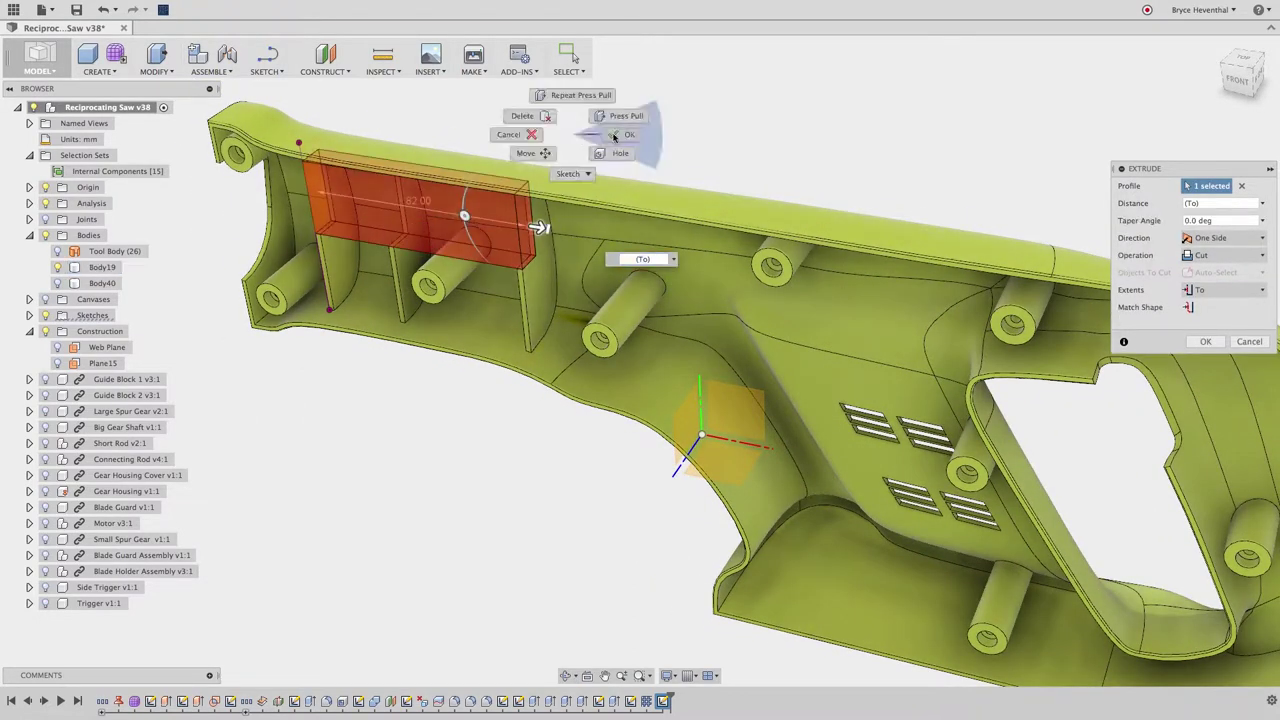
pyautogui.click(618, 137)
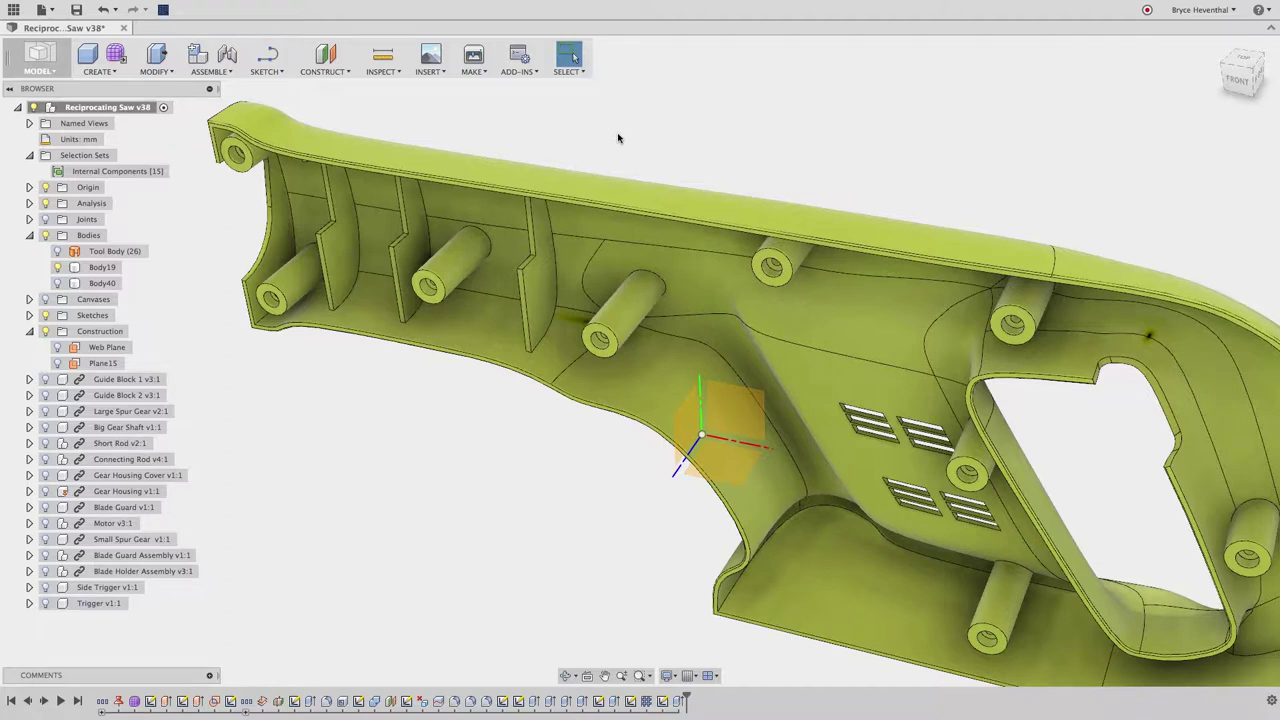
# Step: Apply a Rule Fillet with a .5 mm radius to all edges of the web ribs and their rectangular cutout
pyautogui.click(157, 71)
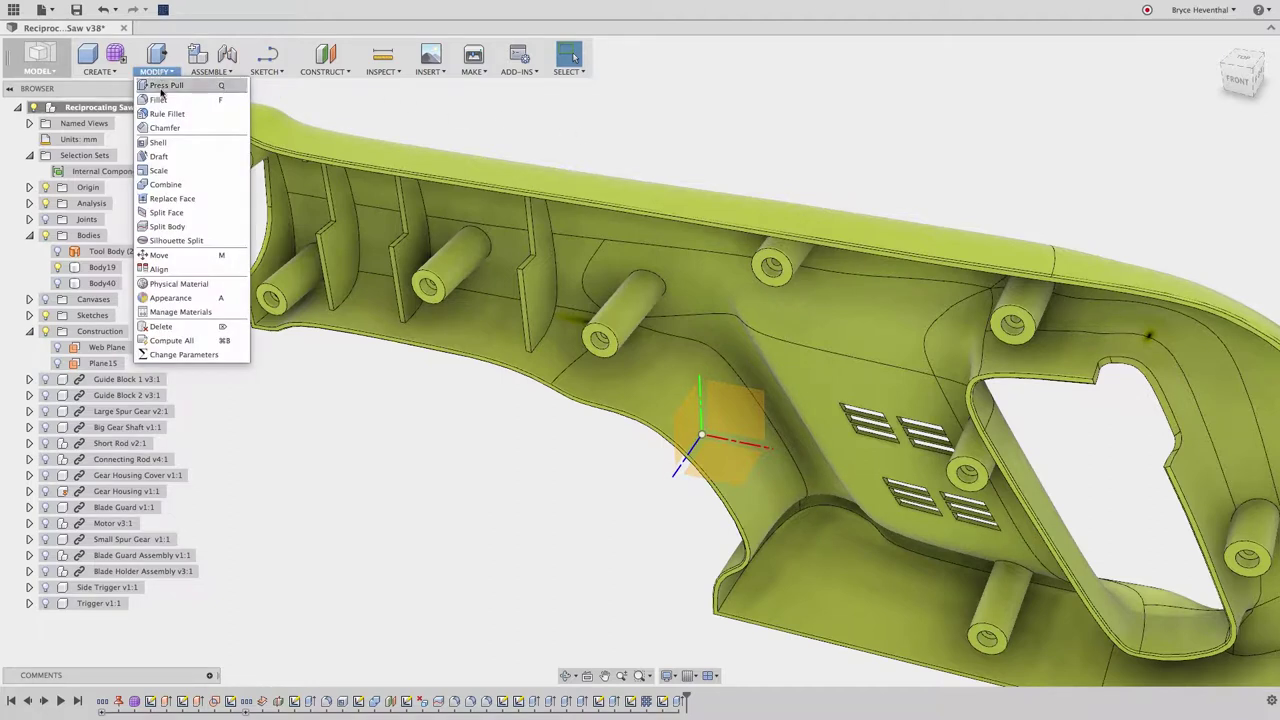
pyautogui.click(175, 108)
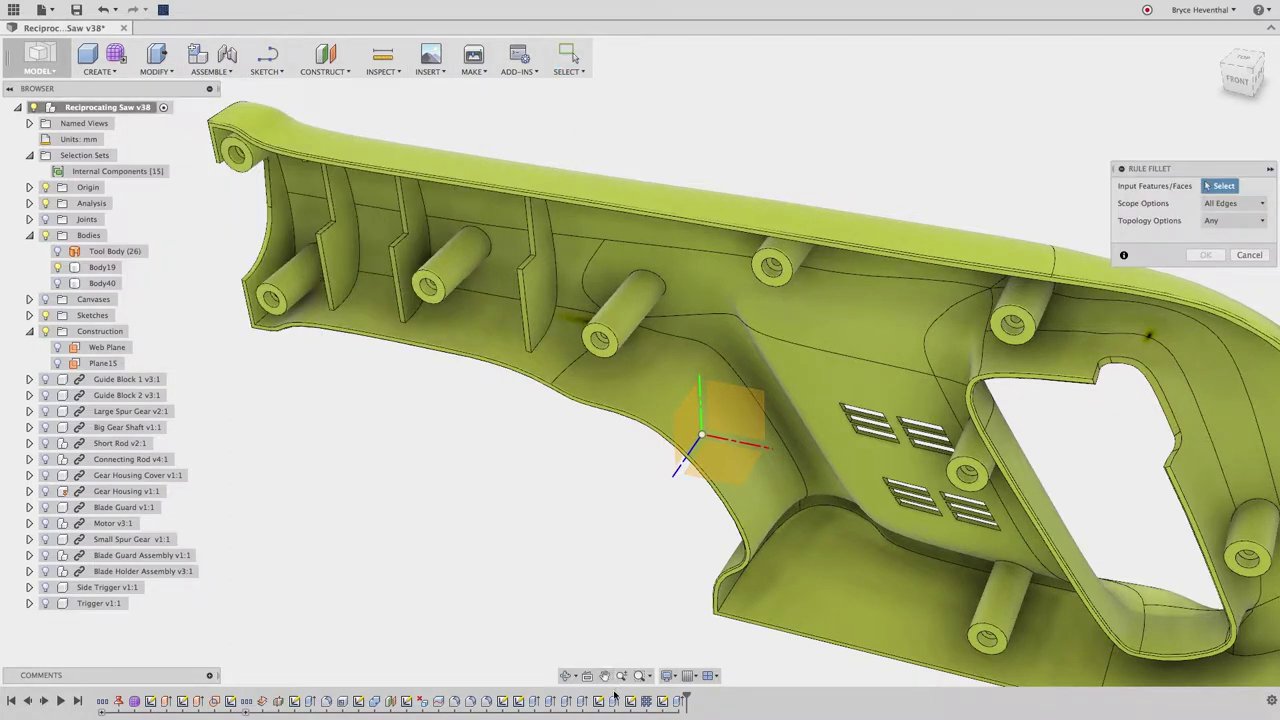
pyautogui.click(646, 701)
pyautogui.click(679, 702)
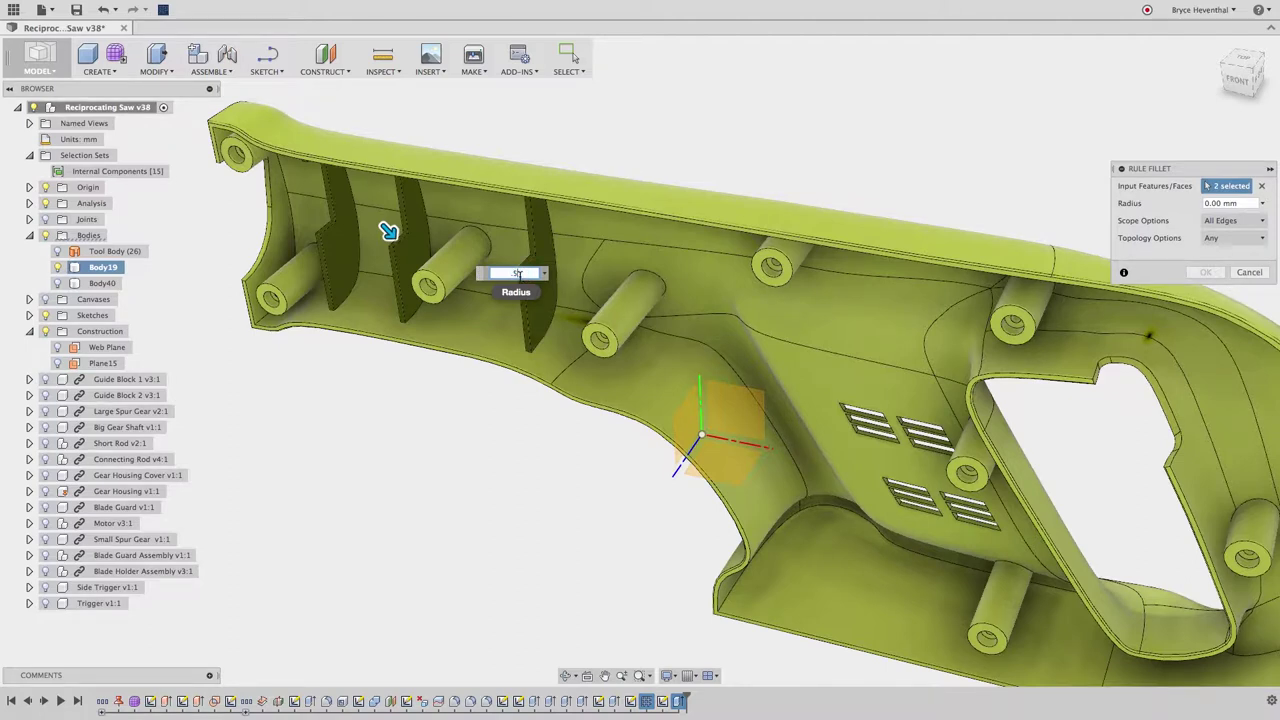
pyautogui.press('Escape')
pyautogui.scroll(2, 548, 369)
pyautogui.moveTo(516, 277); pyautogui.dragTo(546, 324, button='middle')
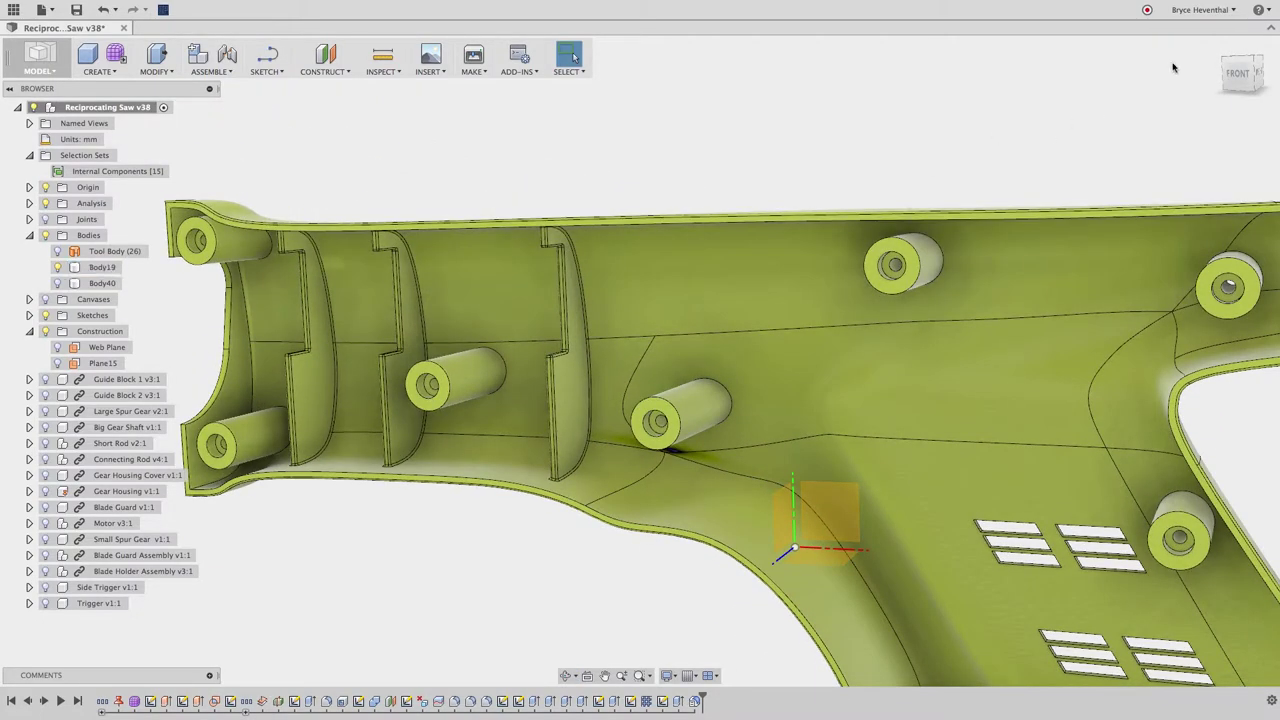
# Step: Split the outer faces of the housing's front section with the large front profile of Split Face Sketch, using Split Face
pyautogui.click(1218, 47)
pyautogui.keyDown('shift'); pyautogui.moveTo(1183, 110); pyautogui.dragTo(868, 484, button='middle'); pyautogui.keyUp('shift')
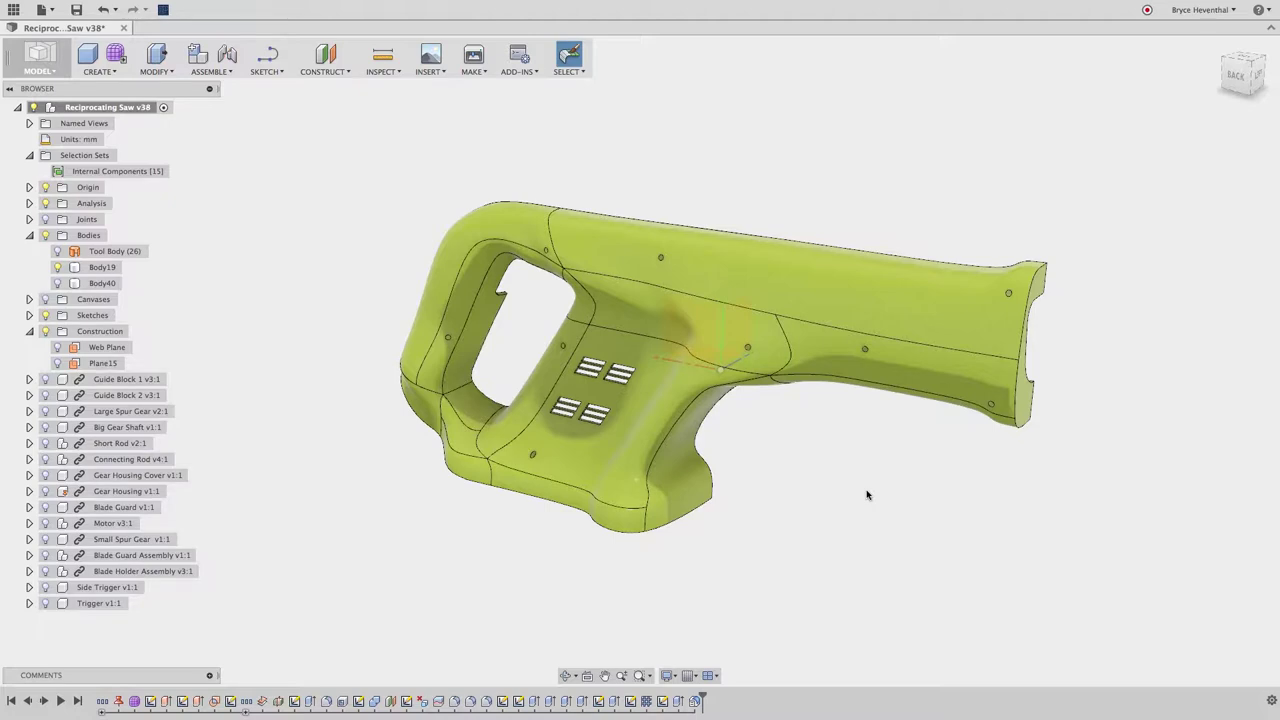
pyautogui.write('s')
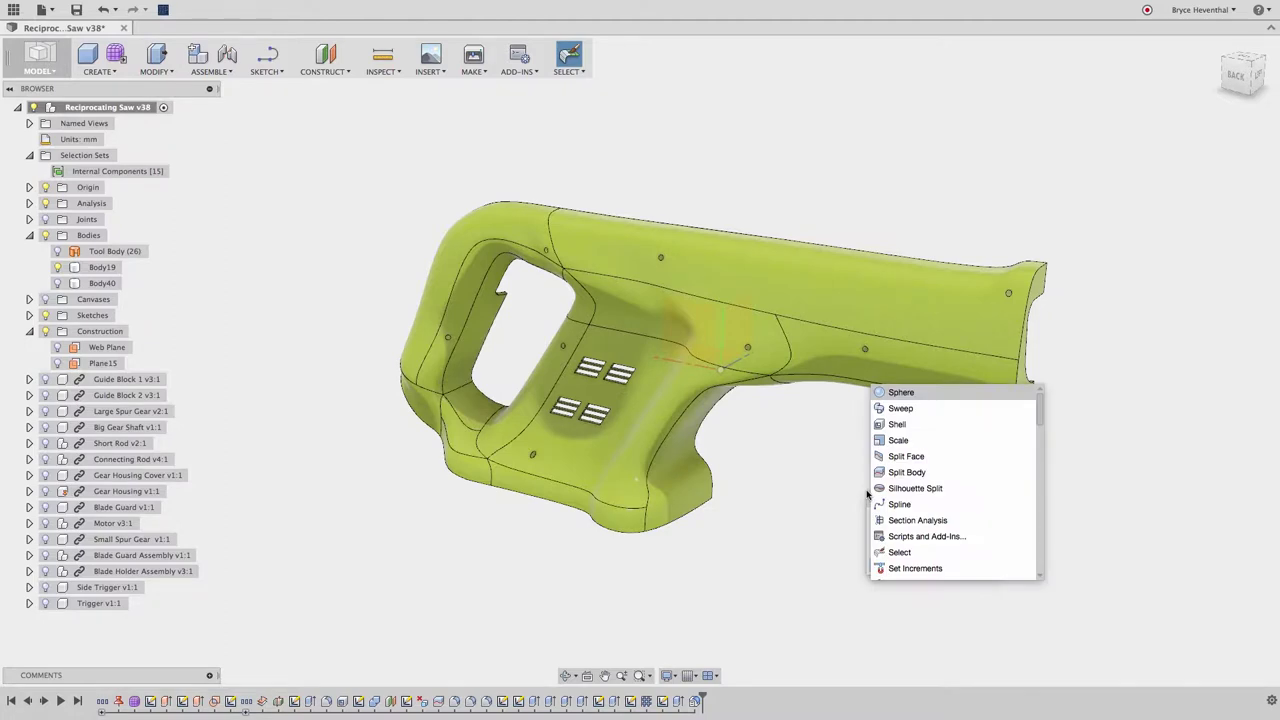
pyautogui.write('plit')
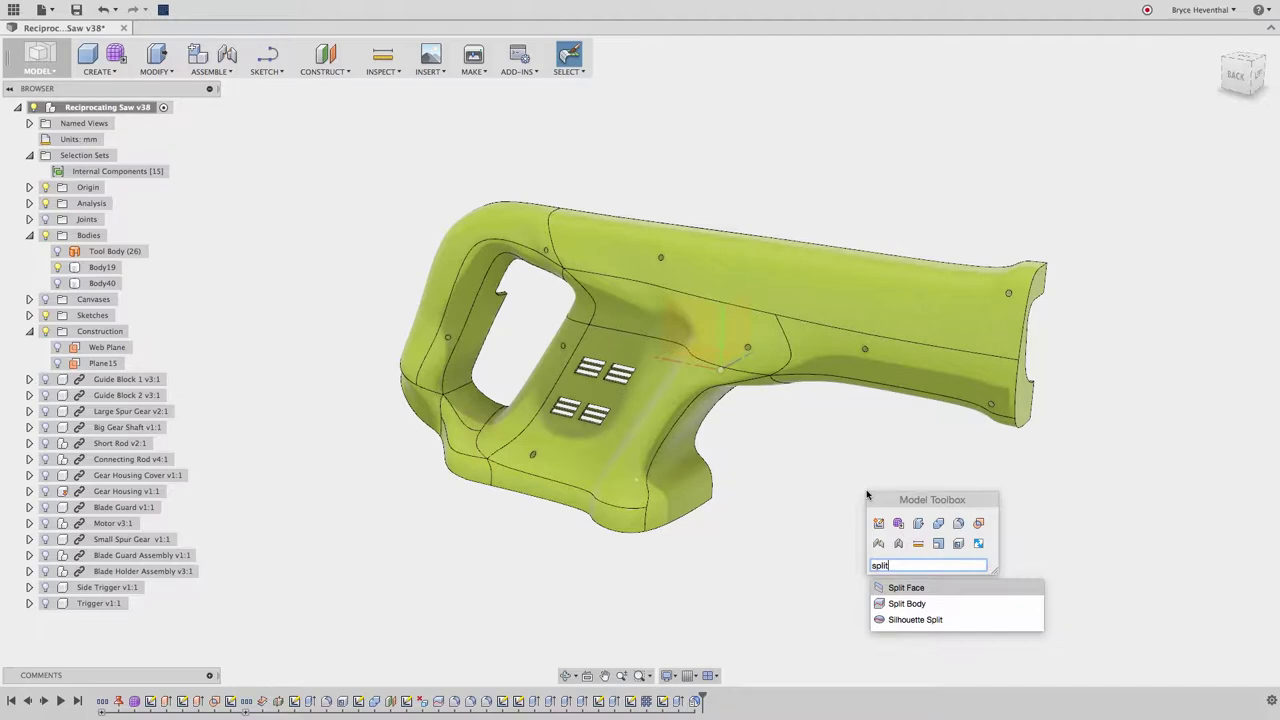
pyautogui.press('Return')
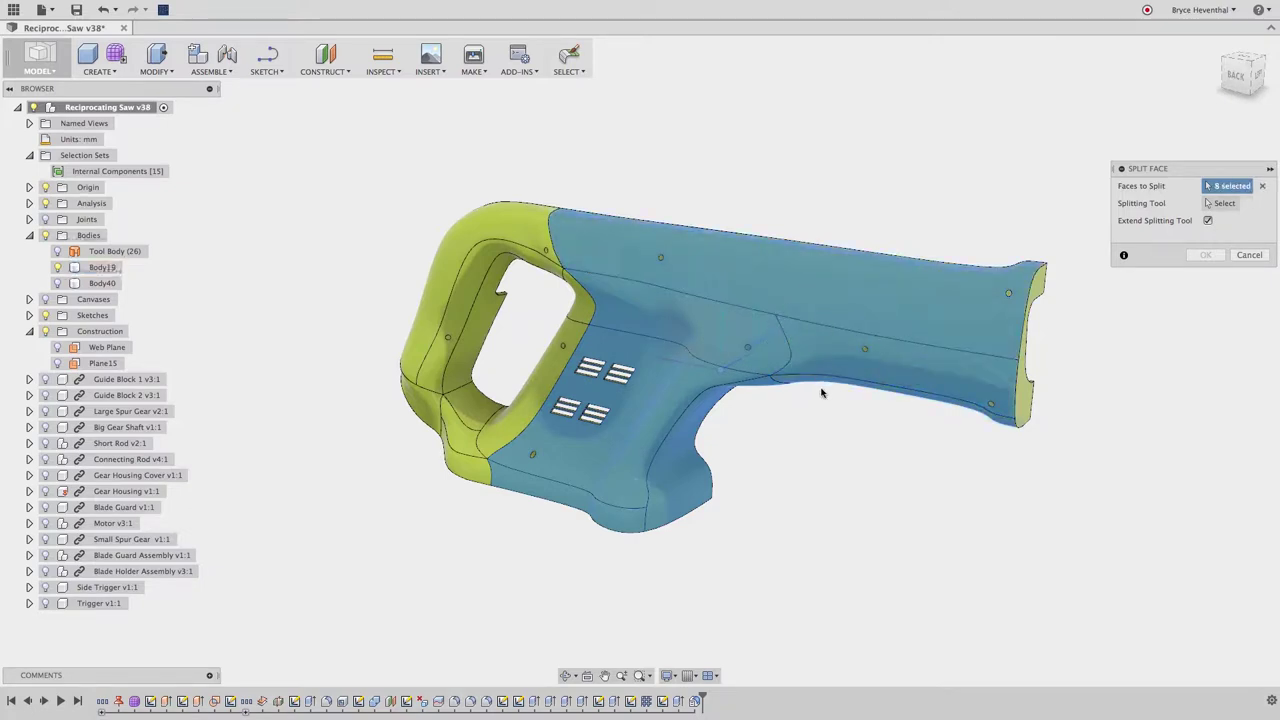
pyautogui.click(1222, 203)
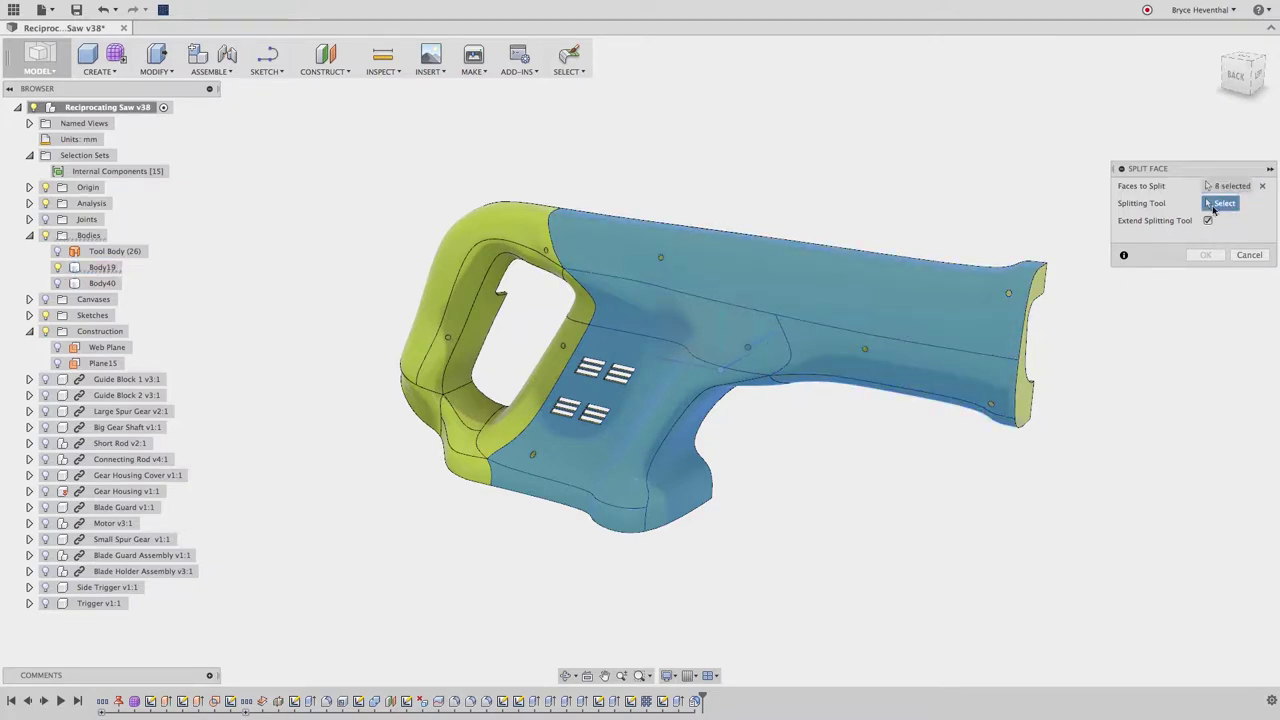
pyautogui.click(29, 315)
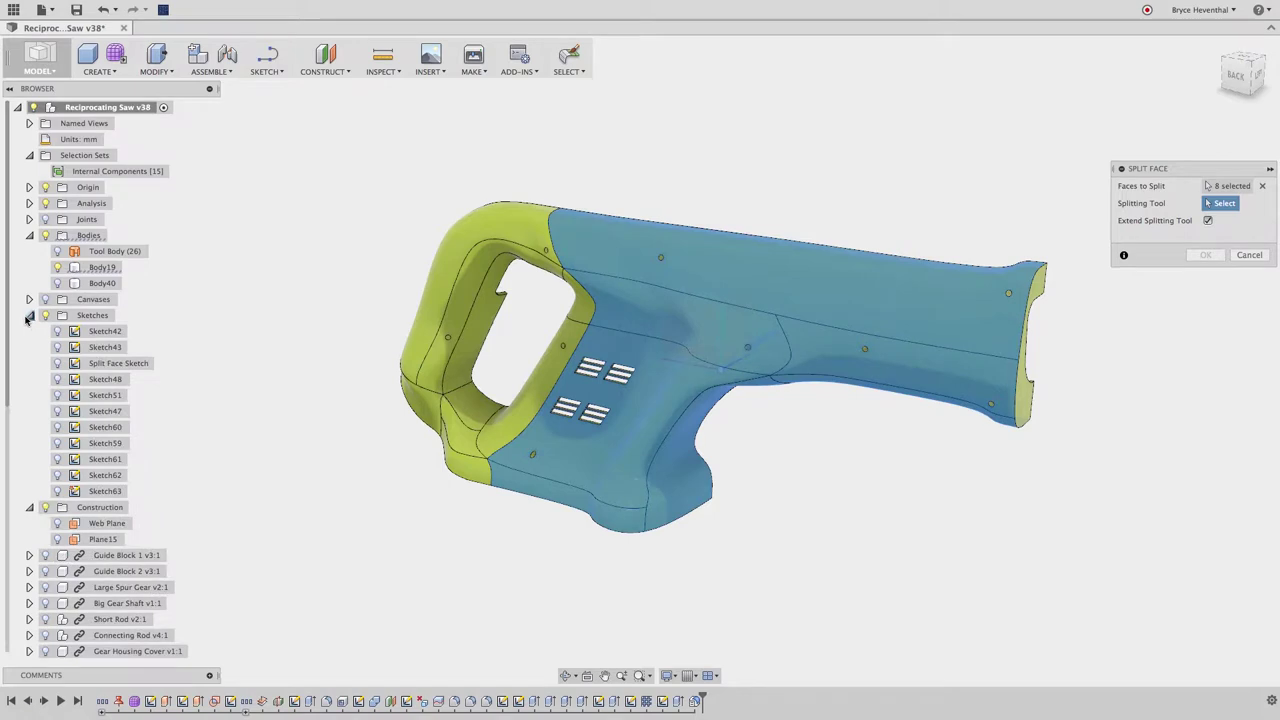
pyautogui.click(58, 365)
pyautogui.click(684, 199)
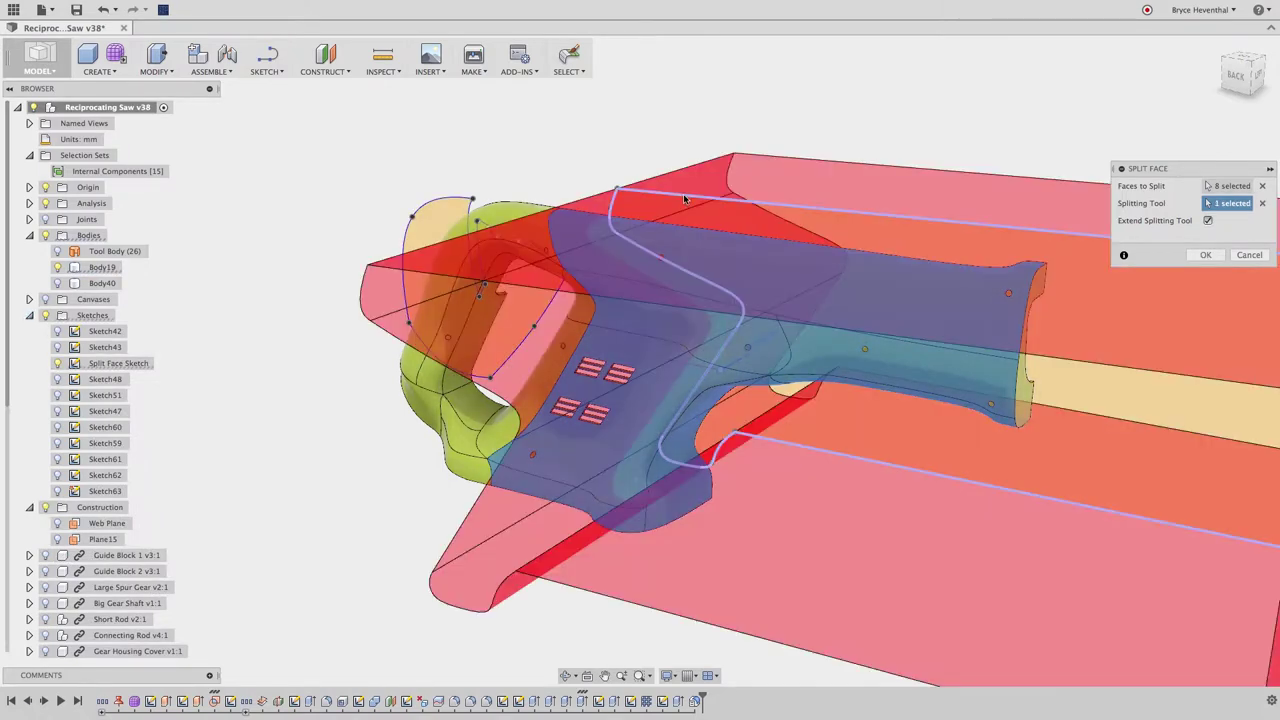
pyautogui.click(1206, 255)
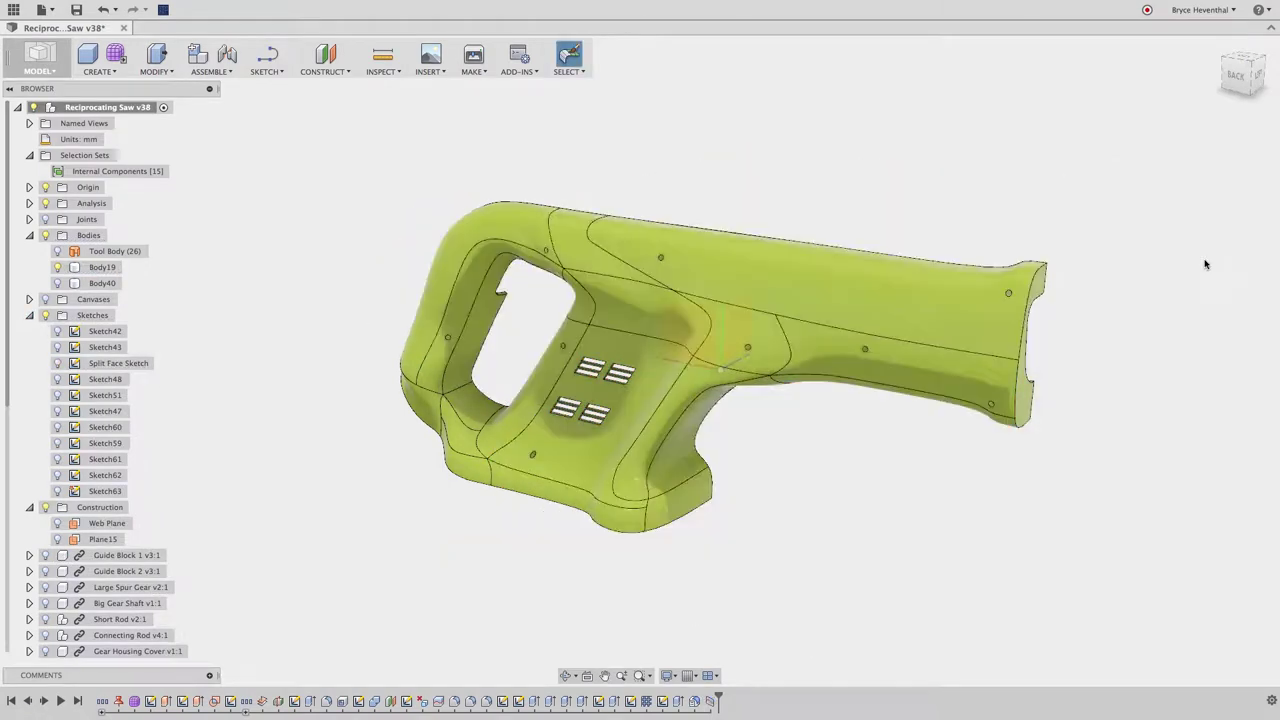
# Step: Offset the split outer faces of the housing's front section by 1.5 mm with Press Pull
pyautogui.rightClick(1175, 275)
pyautogui.click(1205, 257)
pyautogui.click(820, 304)
pyautogui.click(754, 339)
pyautogui.click(687, 399)
pyautogui.click(700, 423)
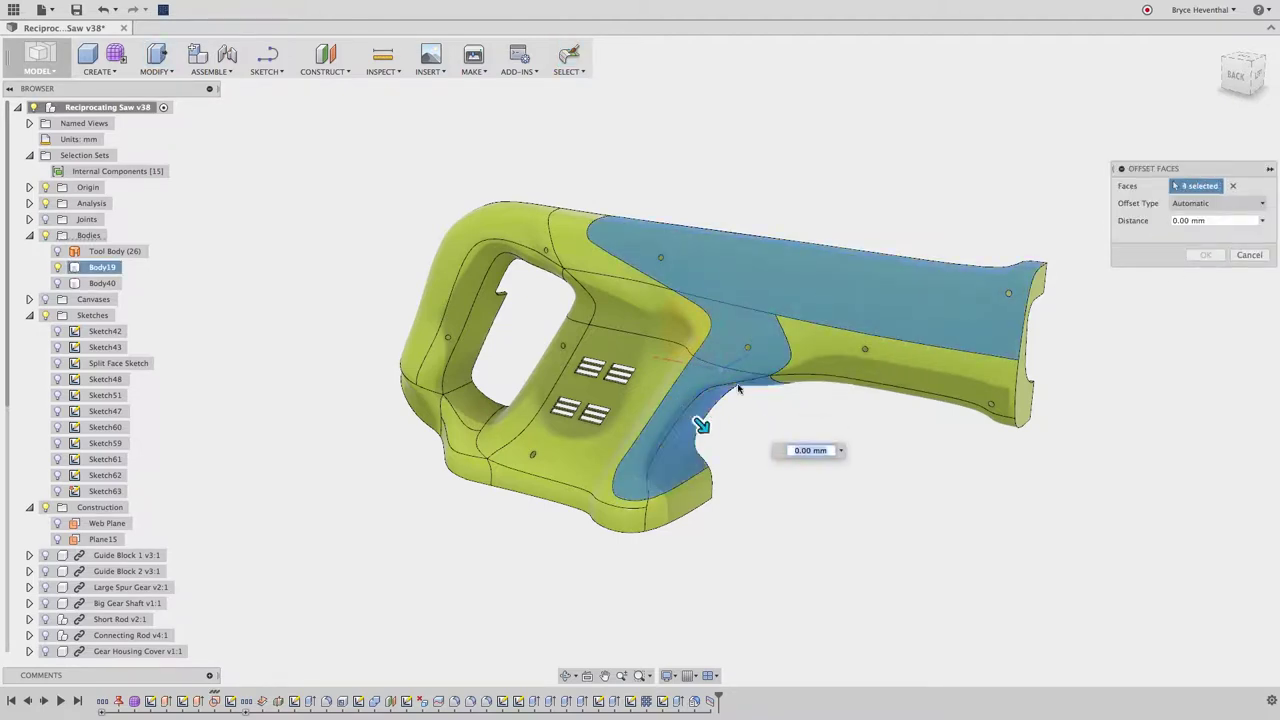
pyautogui.click(806, 356)
pyautogui.click(804, 388)
pyautogui.moveTo(804, 389); pyautogui.dragTo(804, 397)
pyautogui.keyDown('shift'); pyautogui.moveTo(804, 397); pyautogui.dragTo(869, 374, button='middle'); pyautogui.keyUp('shift')
pyautogui.scroll(3, 848, 370)
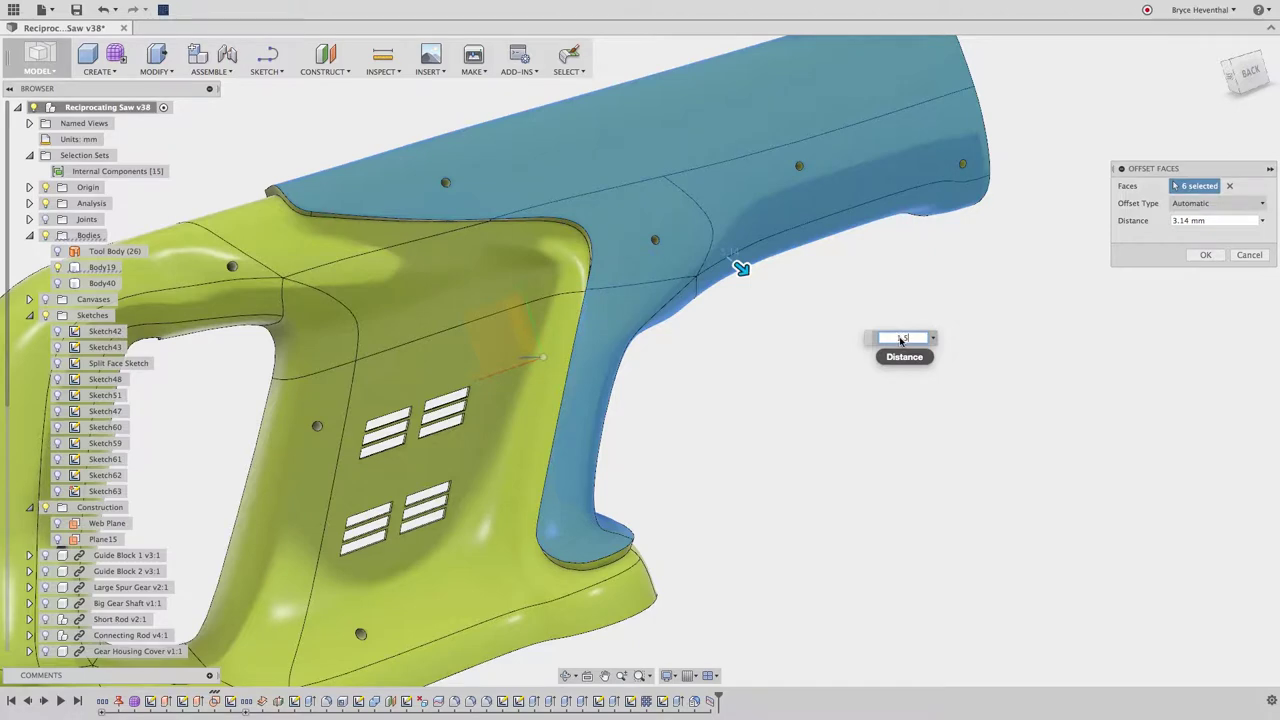
pyautogui.press('Return')
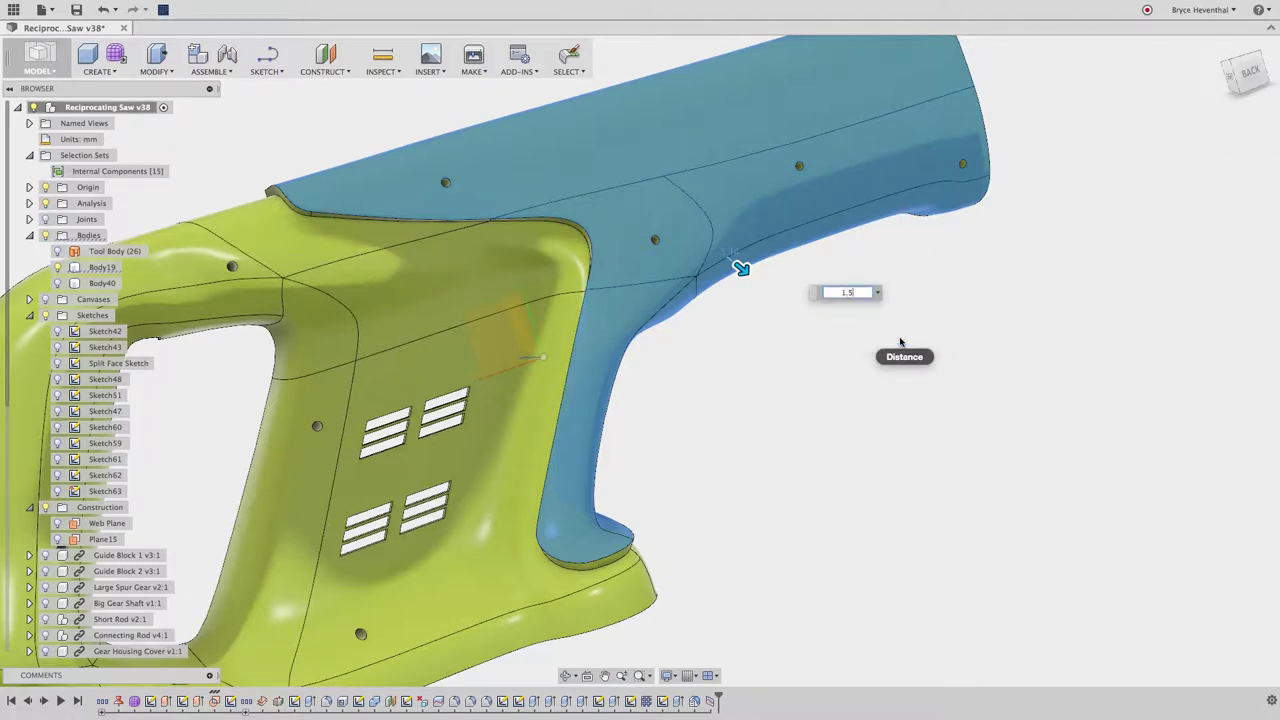
pyautogui.press('Return')
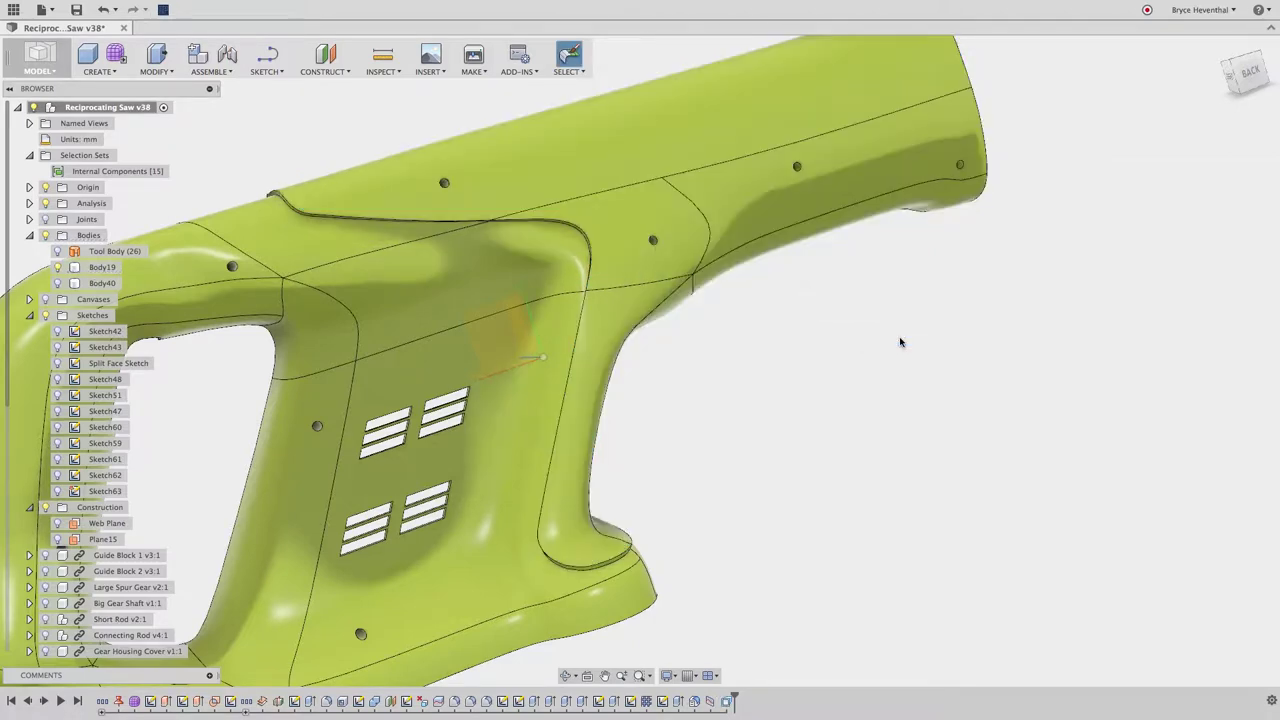
# Step: Fillet the boundary edge of the offset front faces with a constant 1 mm radius
pyautogui.rightClick(897, 342)
pyautogui.click(950, 290)
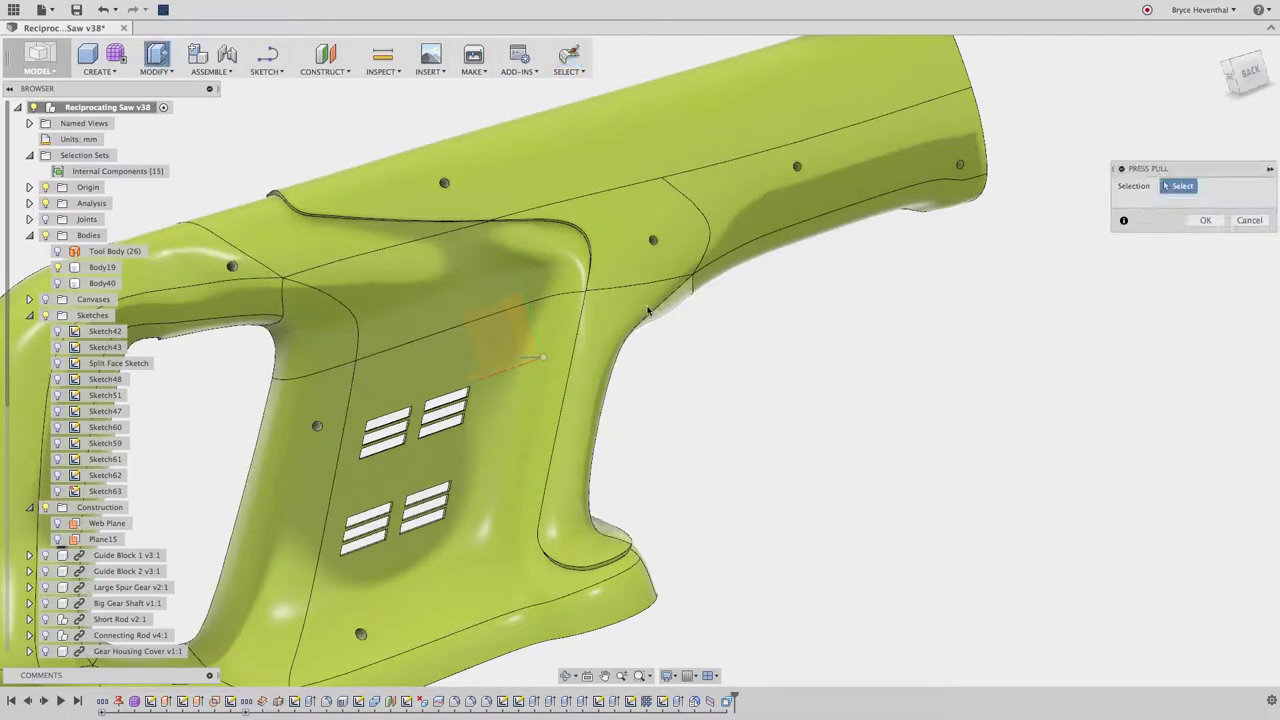
pyautogui.click(583, 318)
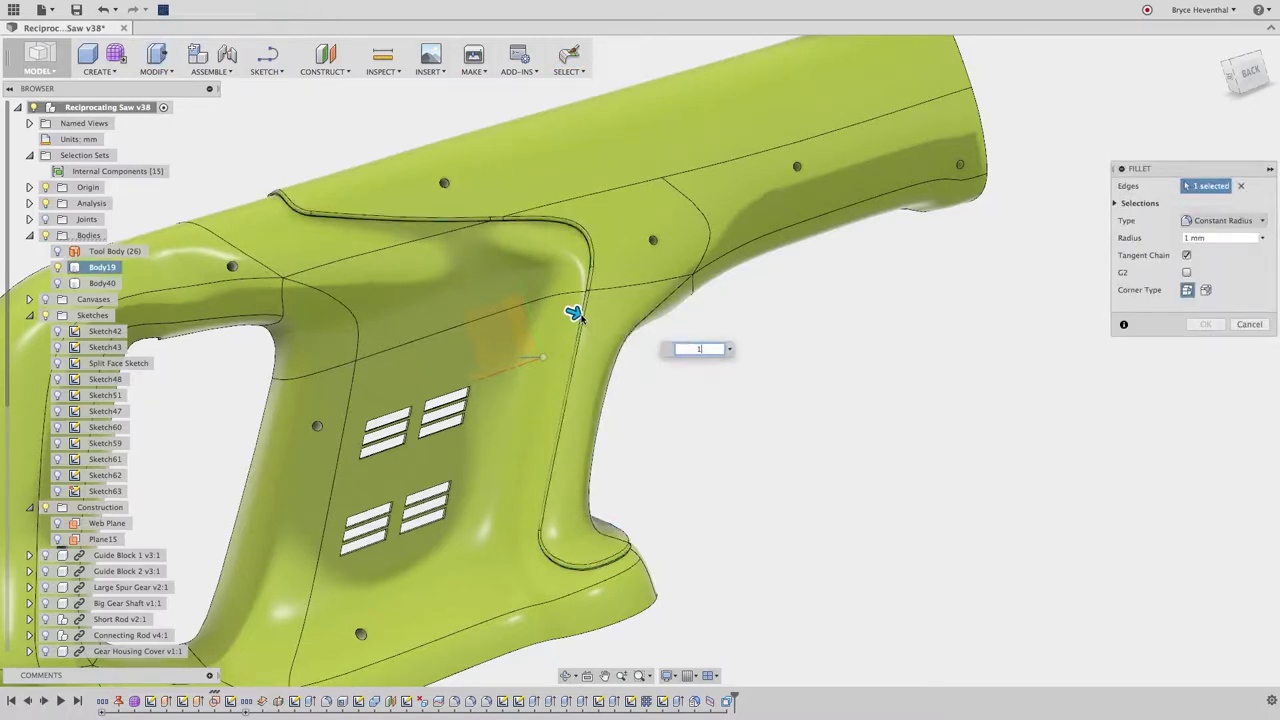
pyautogui.press('Escape')
pyautogui.keyDown('shift'); pyautogui.moveTo(634, 366); pyautogui.dragTo(599, 389, button='middle'); pyautogui.keyUp('shift')
pyautogui.scroll(-2, 572, 402)
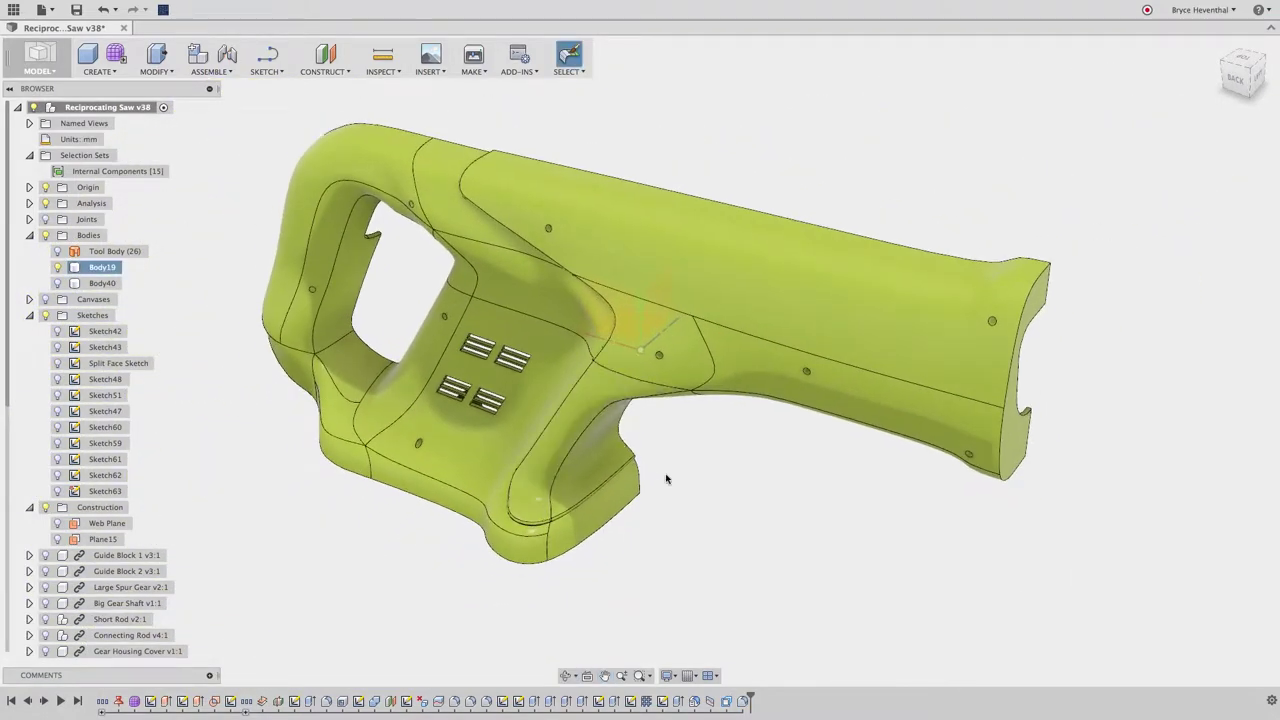
# Step: Split the outer and inner handle faces with the handle profile of Split Face Sketch, and hide the sketch
pyautogui.write('sspl')
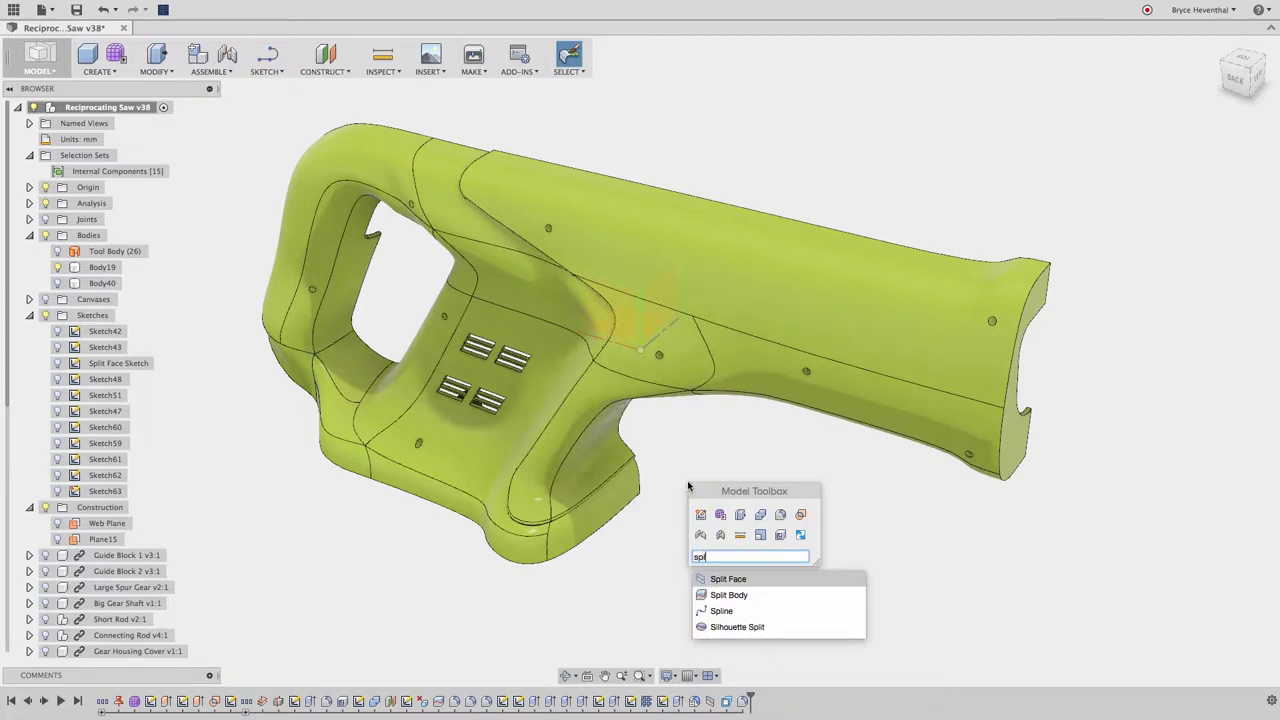
pyautogui.press('Return')
pyautogui.moveTo(613, 473); pyautogui.dragTo(462, 448, button='middle')
pyautogui.click(372, 535)
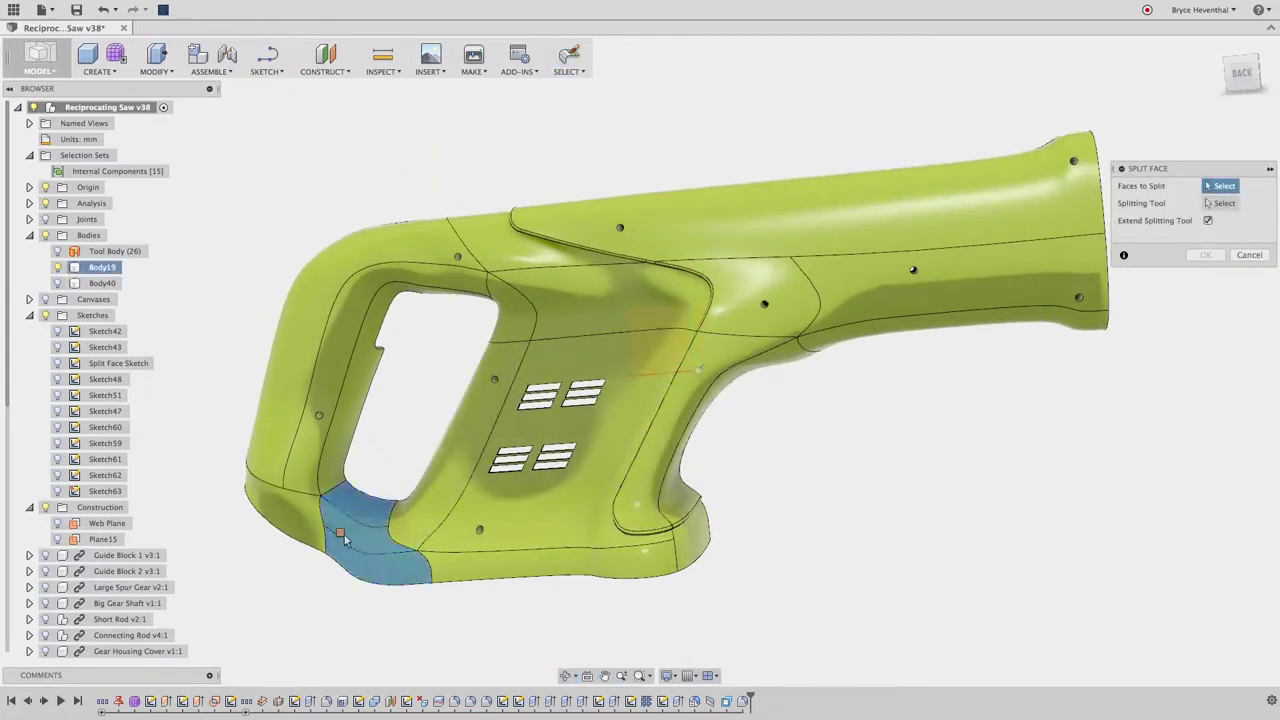
pyautogui.click(292, 512)
pyautogui.click(318, 445)
pyautogui.click(320, 446)
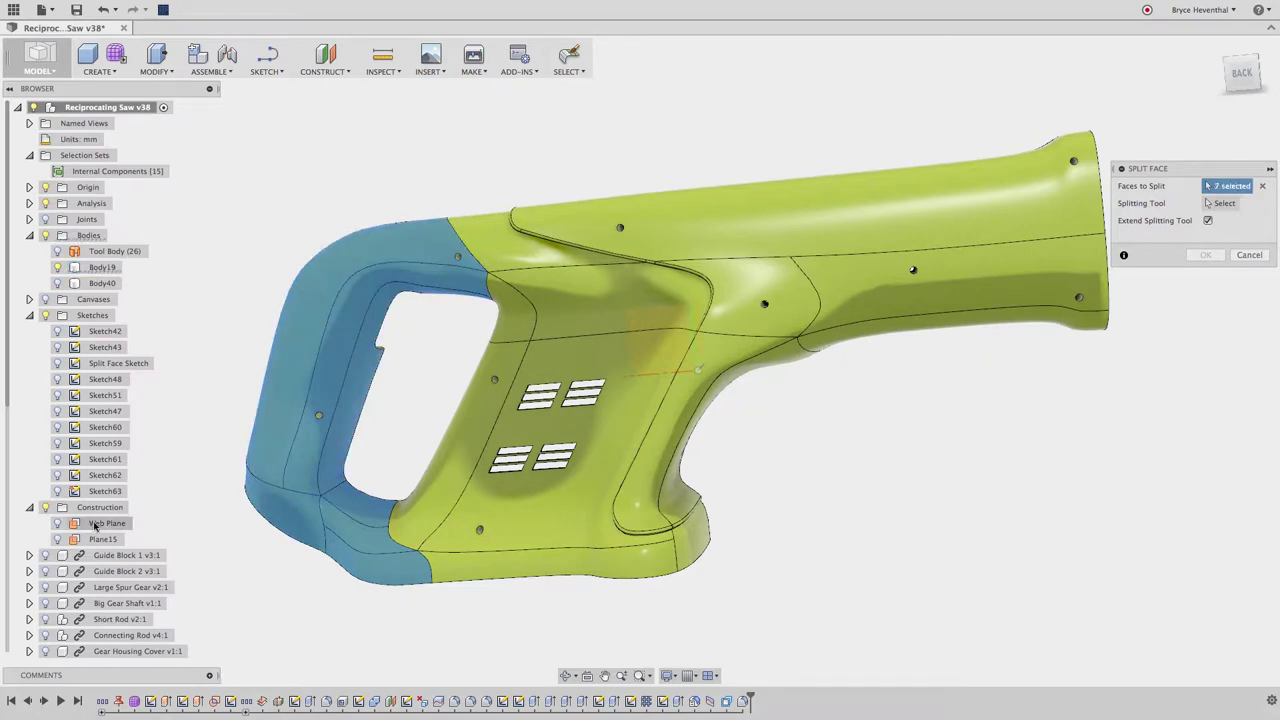
pyautogui.click(58, 364)
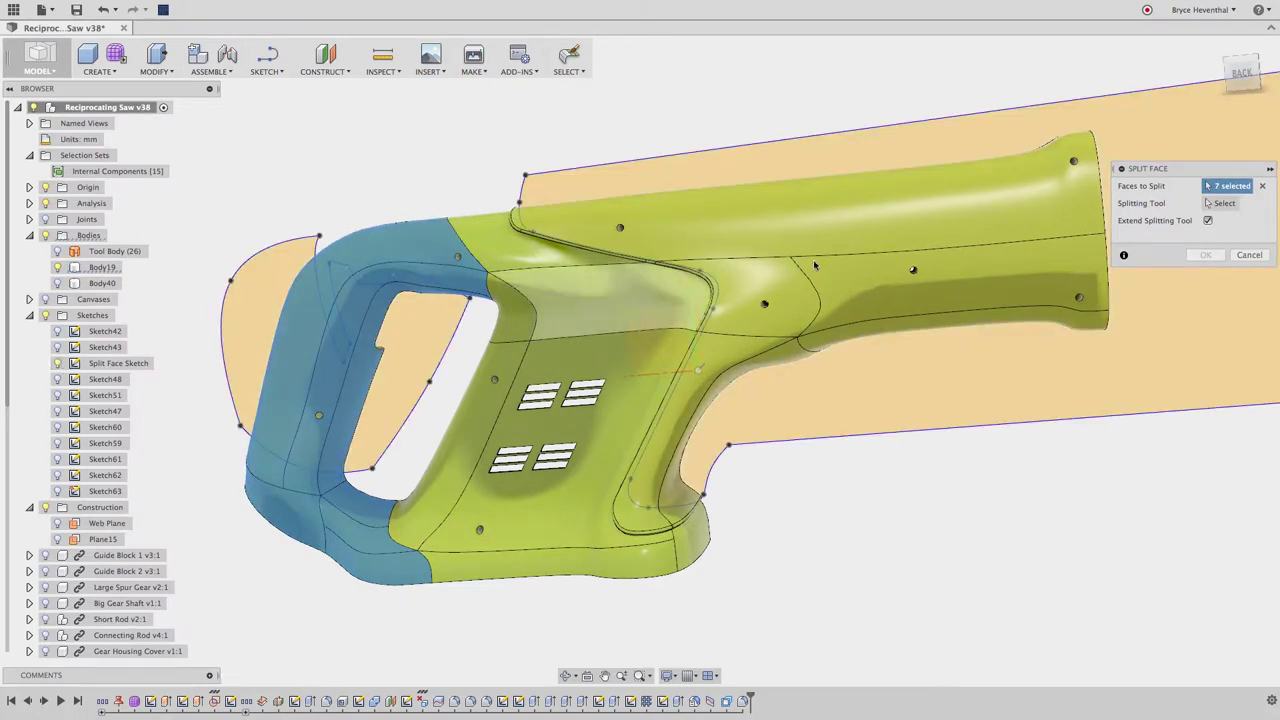
pyautogui.click(1222, 203)
pyautogui.click(265, 256)
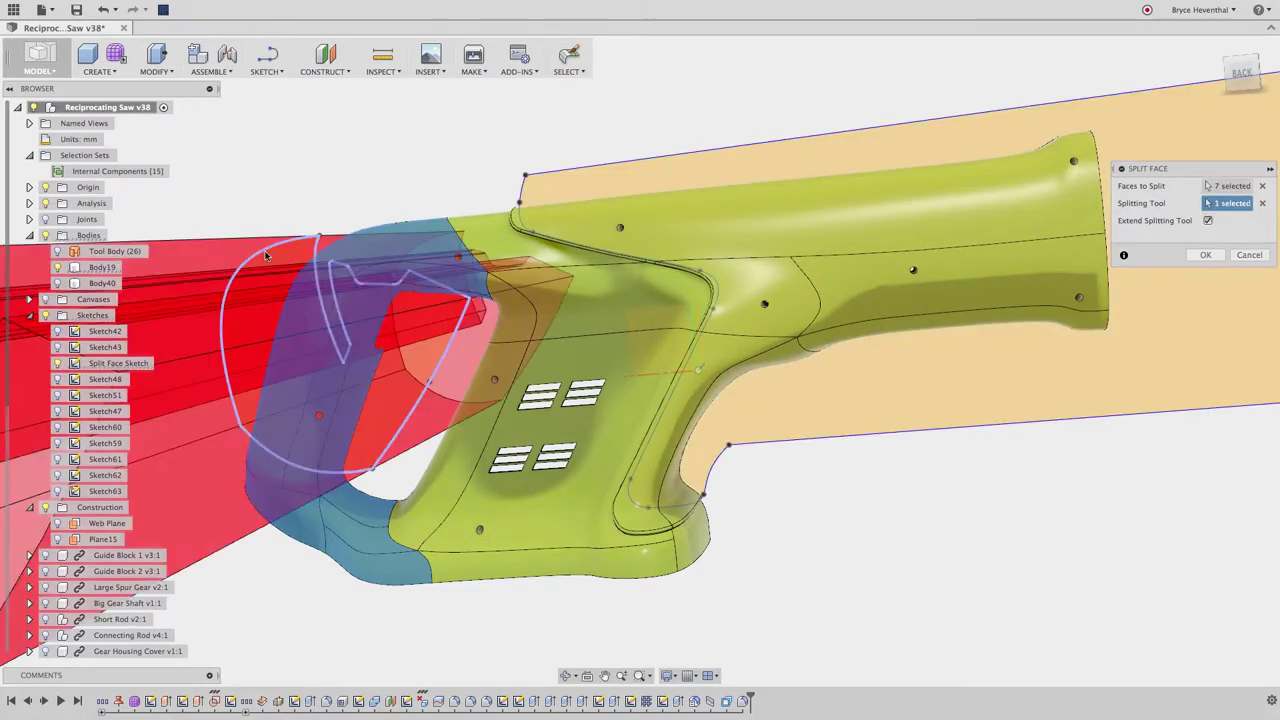
pyautogui.rightClick(295, 198)
pyautogui.click(351, 186)
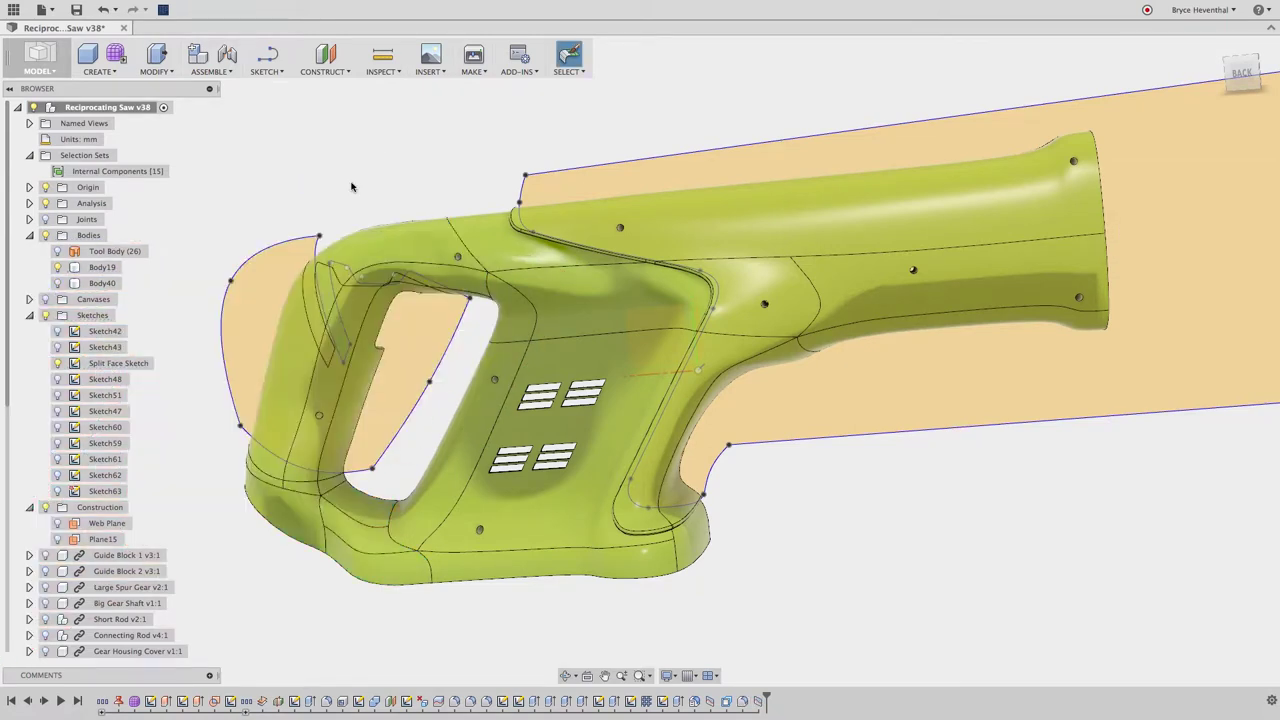
pyautogui.click(56, 364)
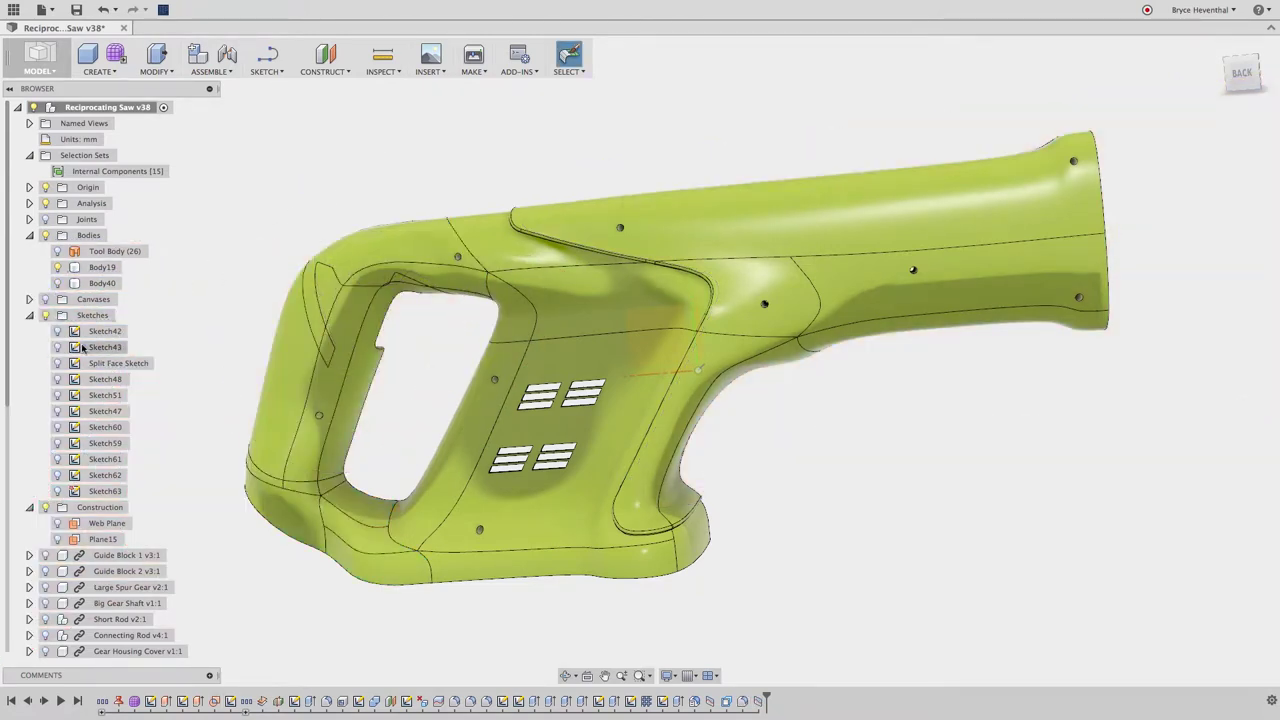
# Step: Limit selection to body faces and apply the dark grey appearance to the offset front faces of the housing
pyautogui.press('a')
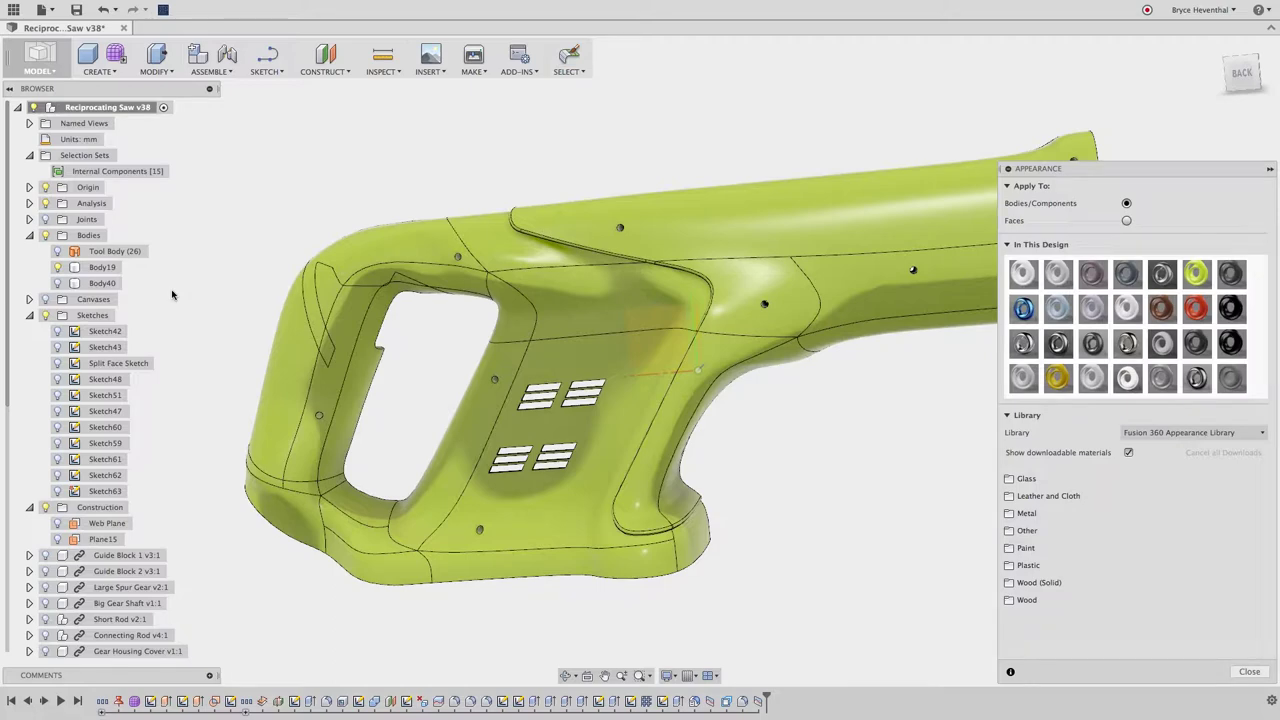
pyautogui.click(568, 70)
pyautogui.moveTo(621, 146)
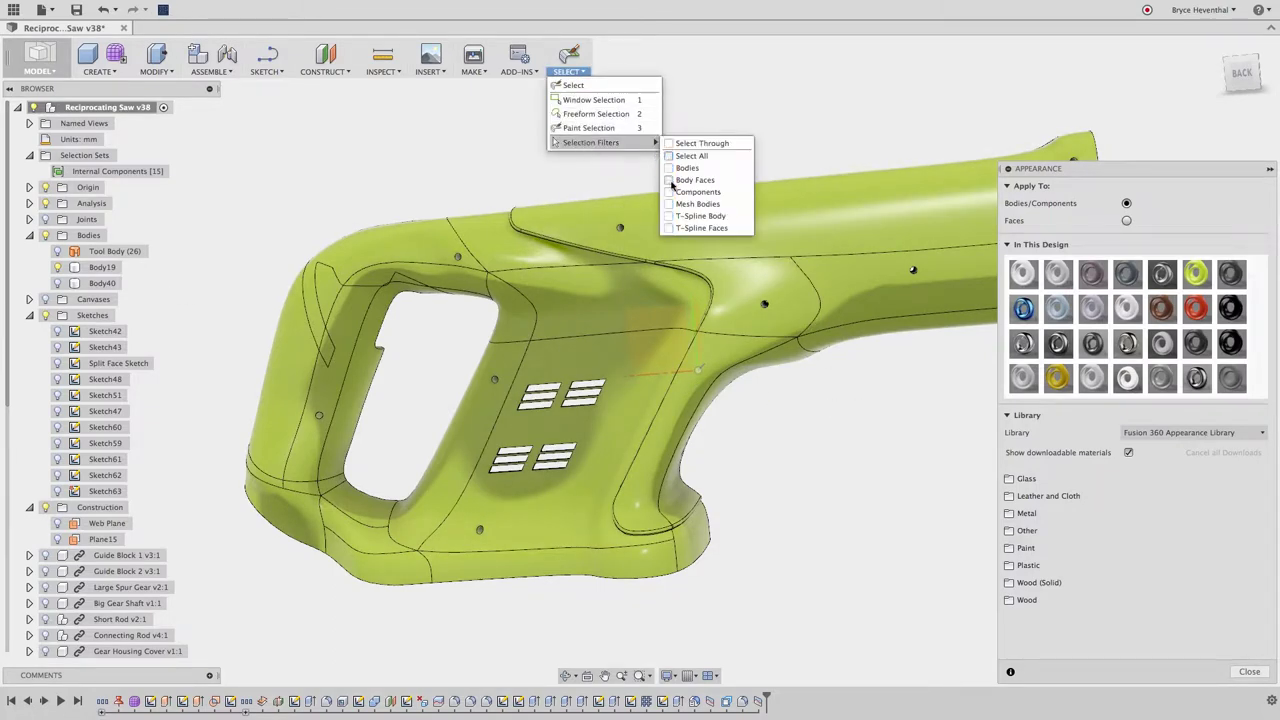
pyautogui.click(851, 372)
pyautogui.moveTo(851, 372)
pyautogui.mouseDown()
pyautogui.moveTo(834, 330)
pyautogui.moveTo(760, 280)
pyautogui.moveTo(742, 361)
pyautogui.mouseUp()
pyautogui.moveTo(1093, 377); pyautogui.dragTo(870, 330)
# Step: Apply the dark grey appearance to the split grip faces of the rear handle
pyautogui.moveTo(414, 389); pyautogui.dragTo(284, 406)
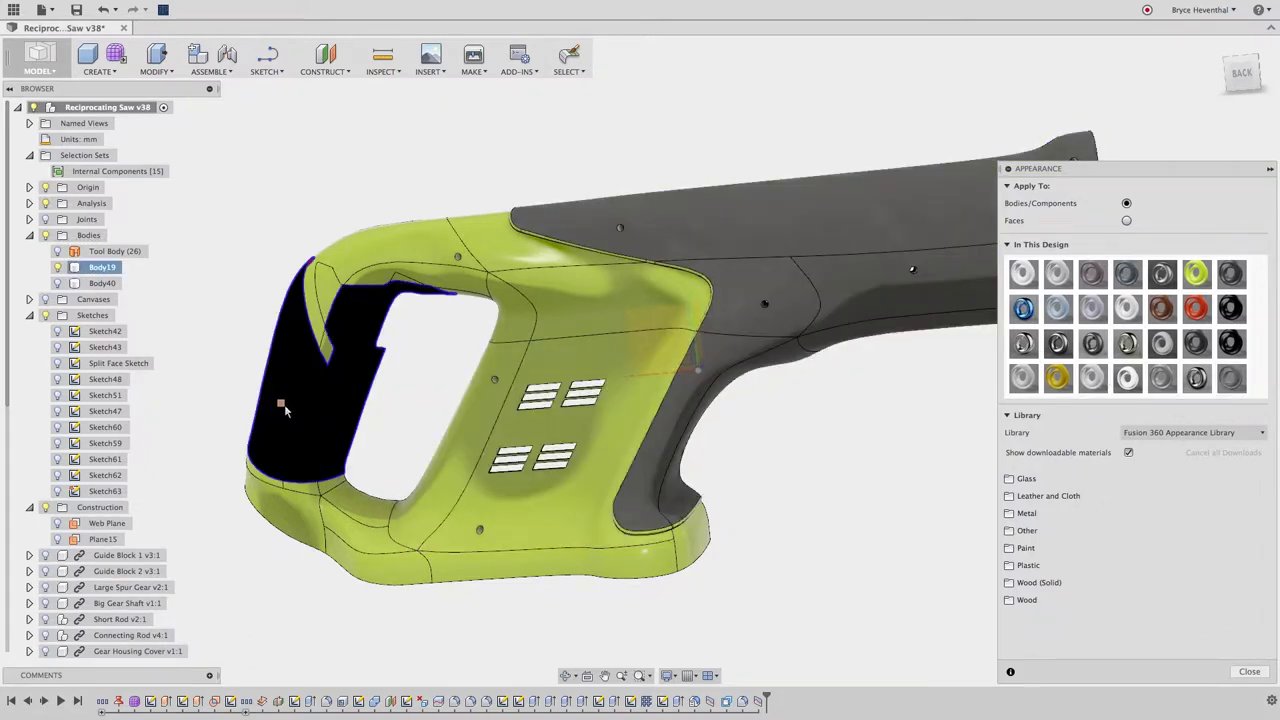
pyautogui.moveTo(353, 371)
pyautogui.mouseDown()
pyautogui.moveTo(331, 297)
pyautogui.moveTo(339, 314)
pyautogui.mouseUp()
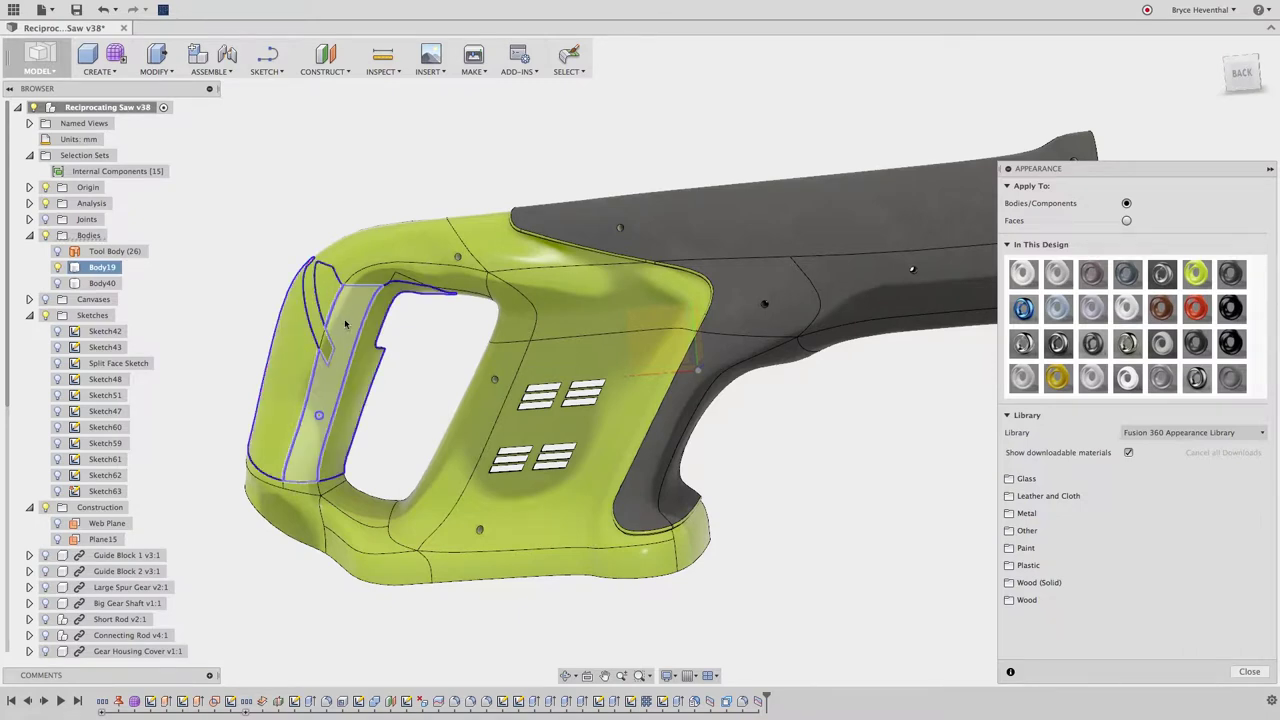
pyautogui.moveTo(1162, 377); pyautogui.dragTo(351, 408)
pyautogui.click(1246, 673)
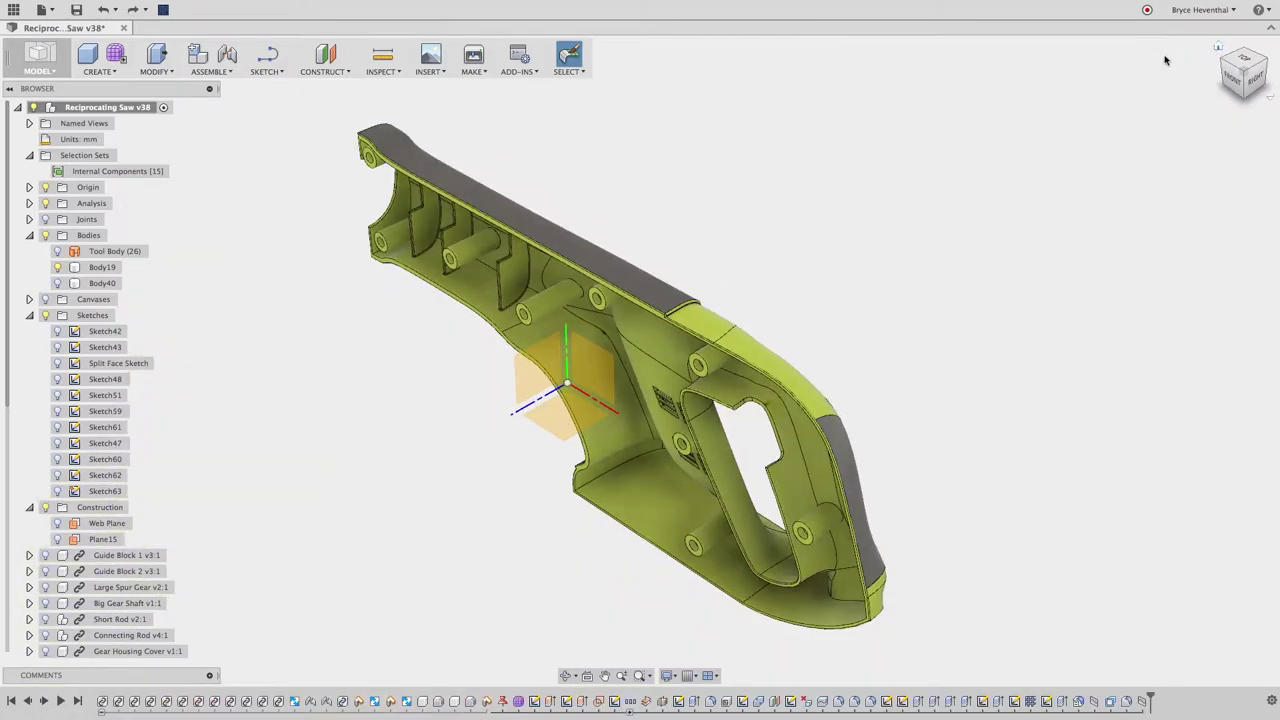
# Step: Create a component from Body19 and rename it Right Housing
pyautogui.rightClick(100, 268)
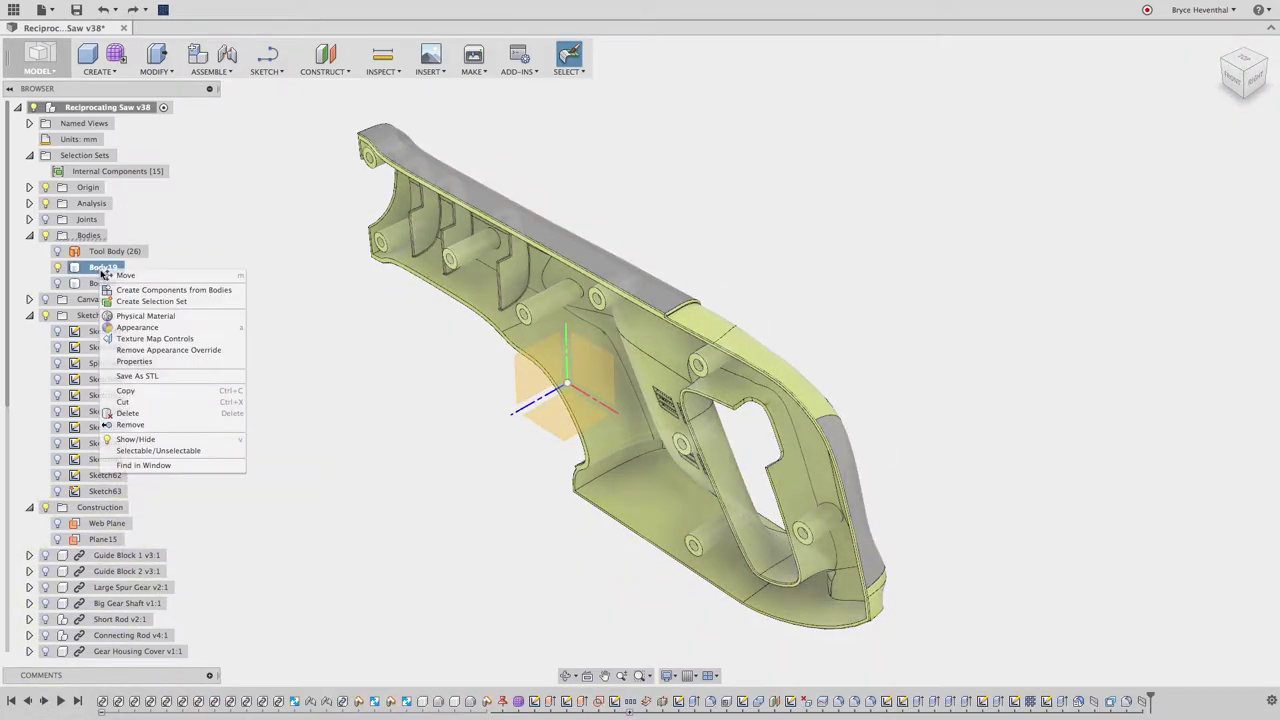
pyautogui.click(118, 290)
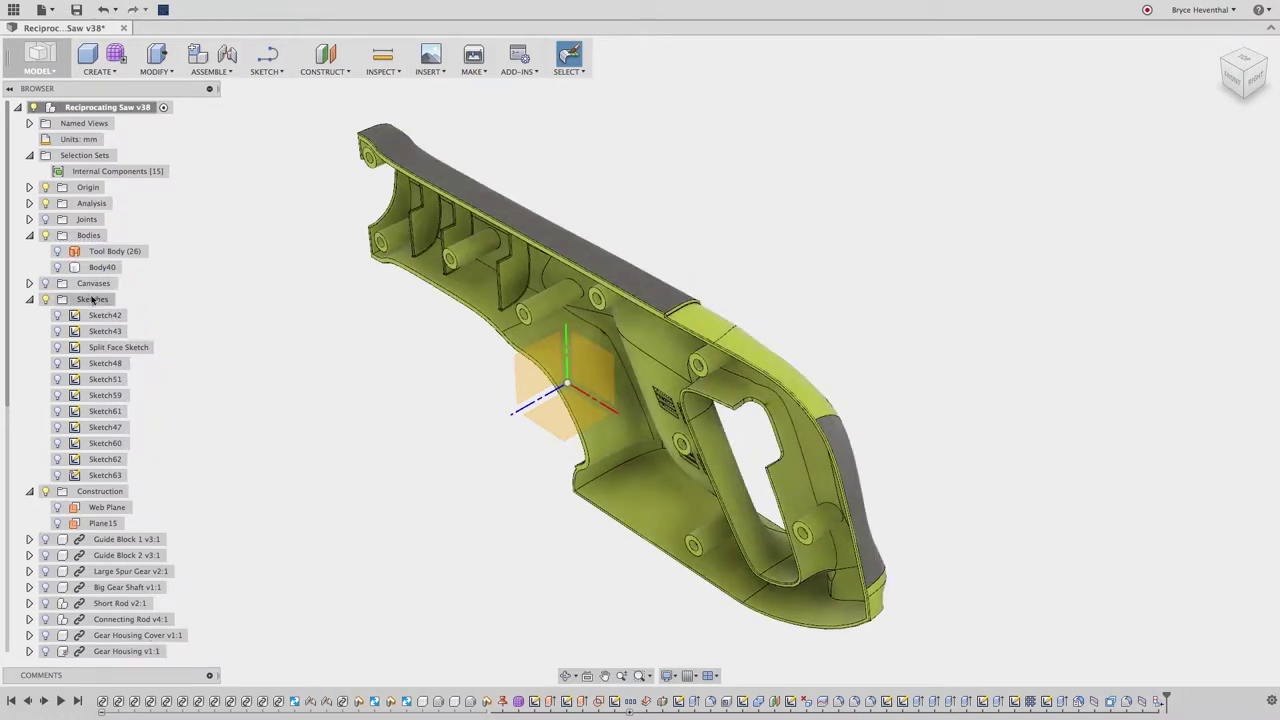
pyautogui.click(30, 299)
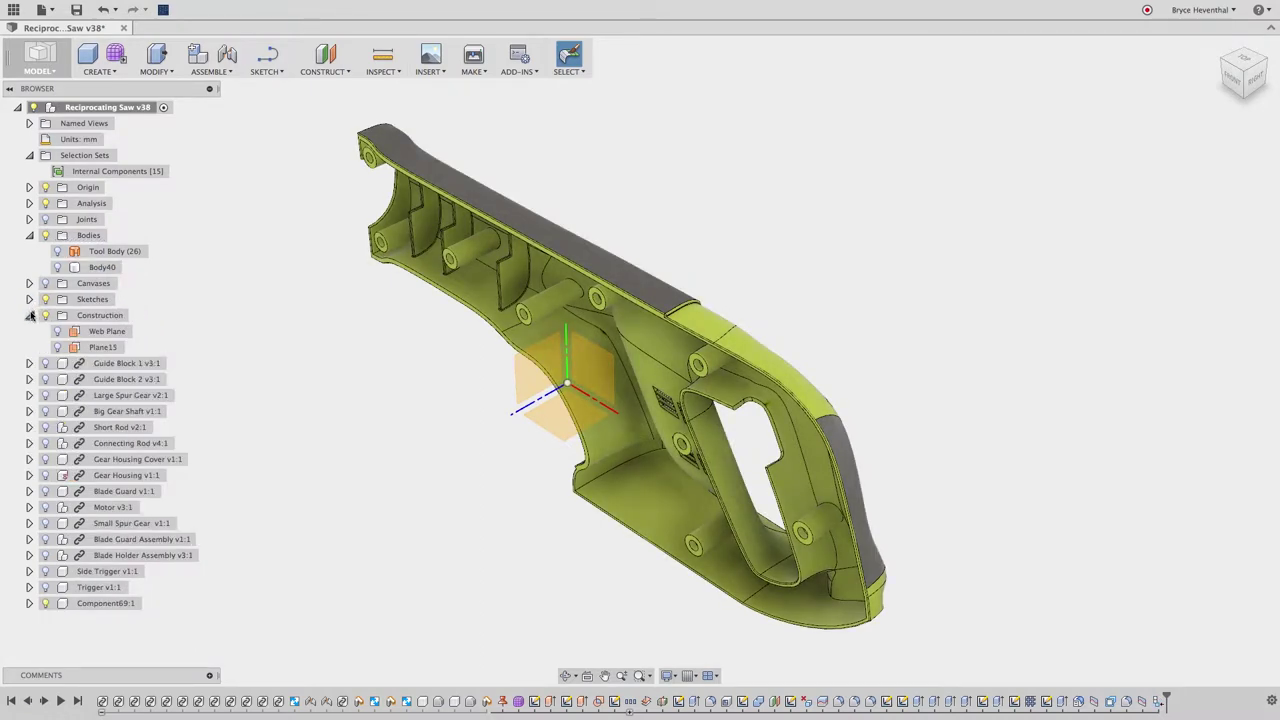
pyautogui.click(30, 315)
pyautogui.doubleClick(96, 572)
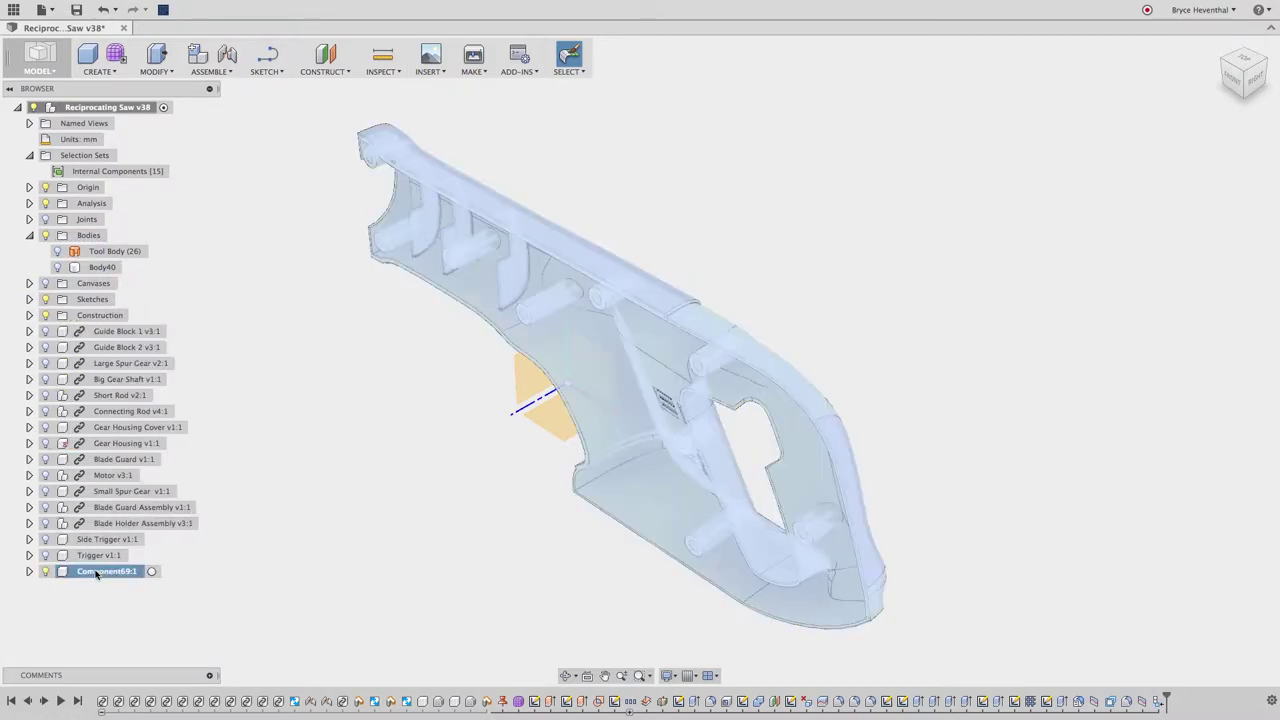
pyautogui.click(96, 572)
pyautogui.write('Right Housing')
pyautogui.click(273, 524)
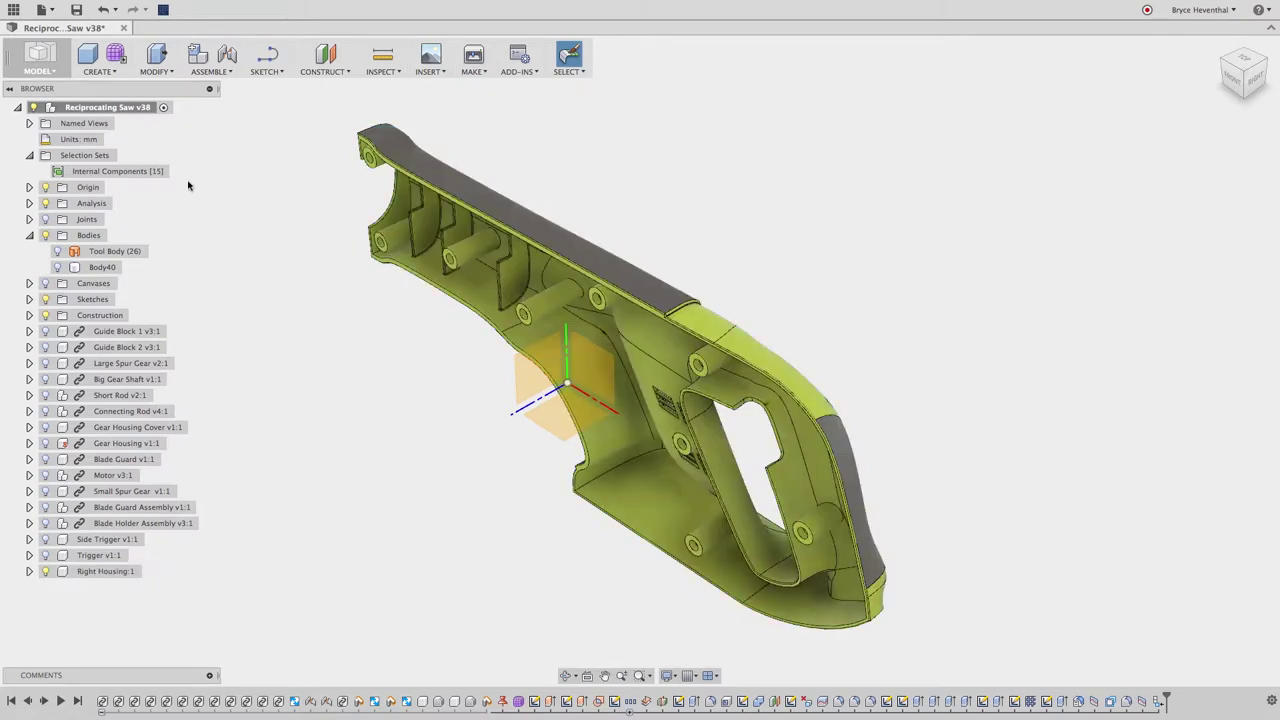
# Step: Show all components of the Reciprocating Saw assembly together with the housing
pyautogui.rightClick(137, 107)
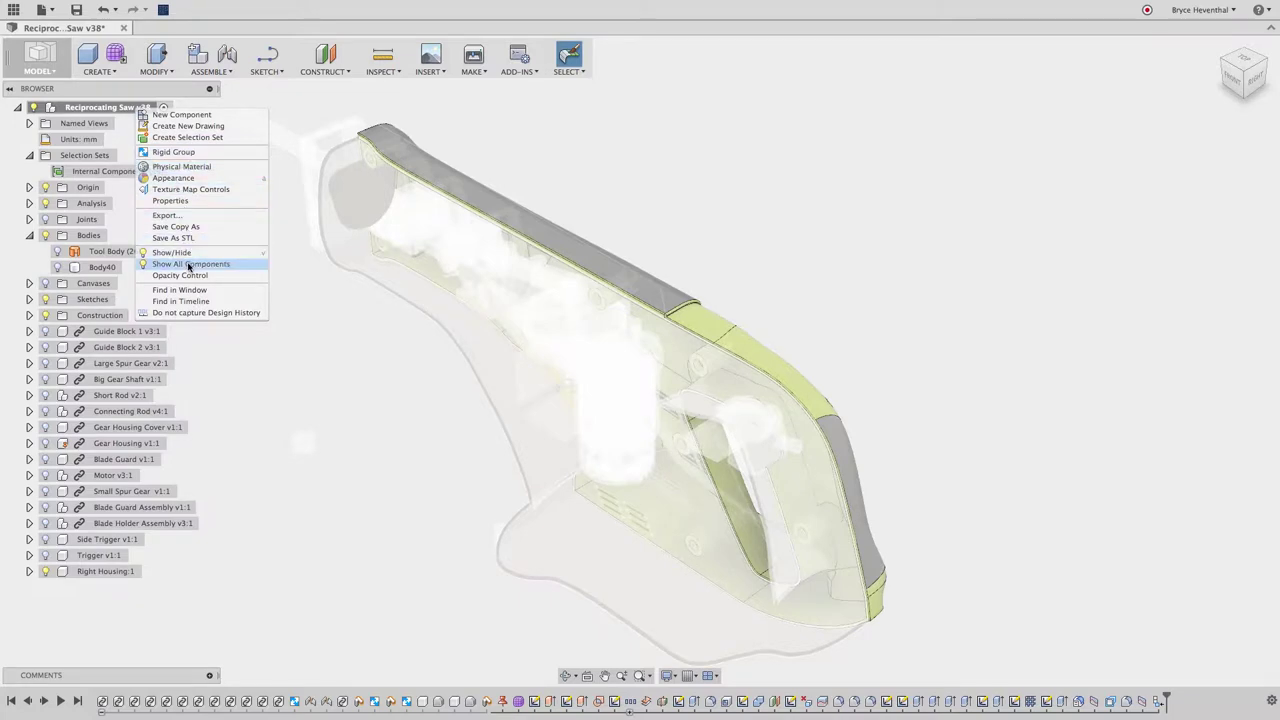
pyautogui.click(188, 264)
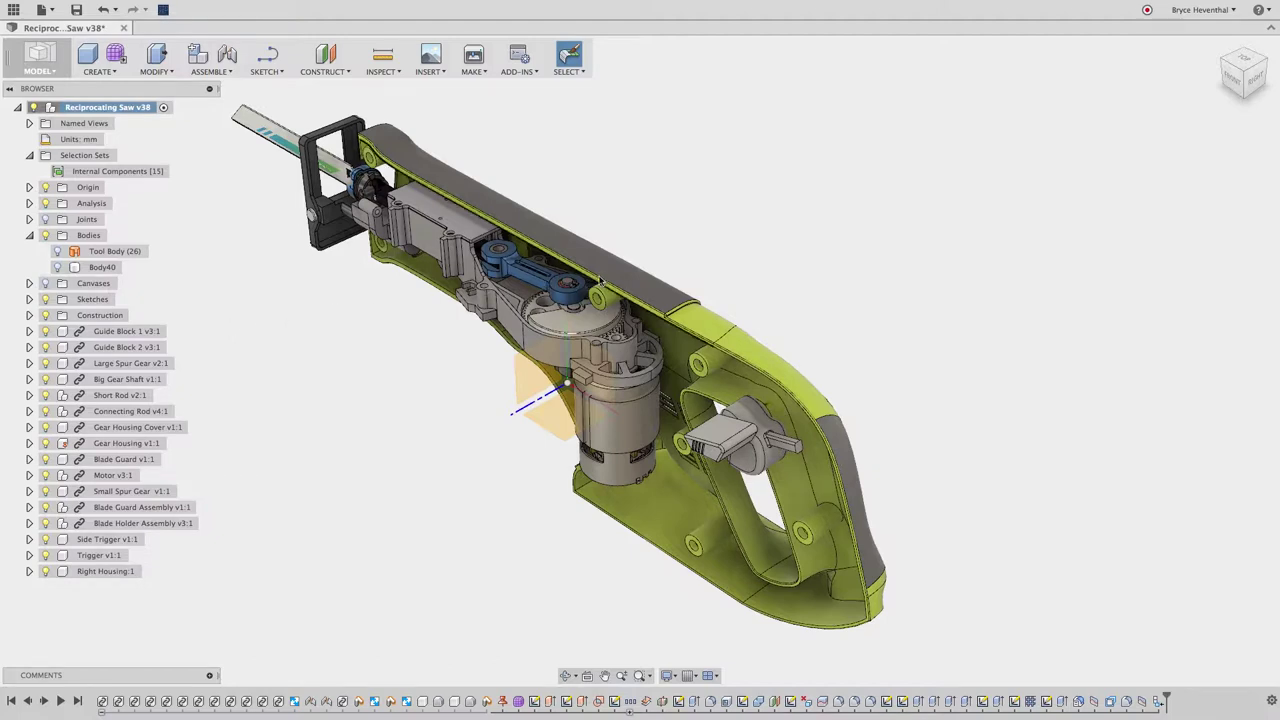
pyautogui.moveTo(584, 277); pyautogui.dragTo(759, 221)
pyautogui.click(637, 57)
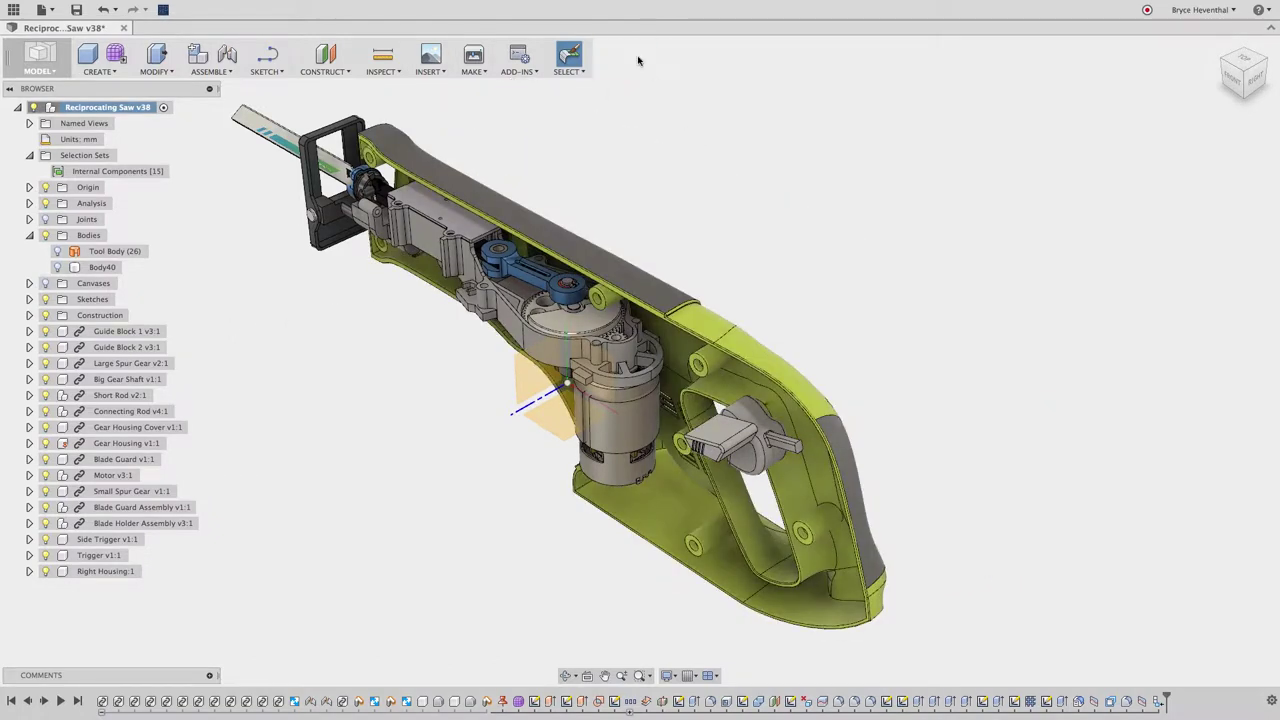
# Step: Ground the Right Housing component
pyautogui.rightClick(105, 571)
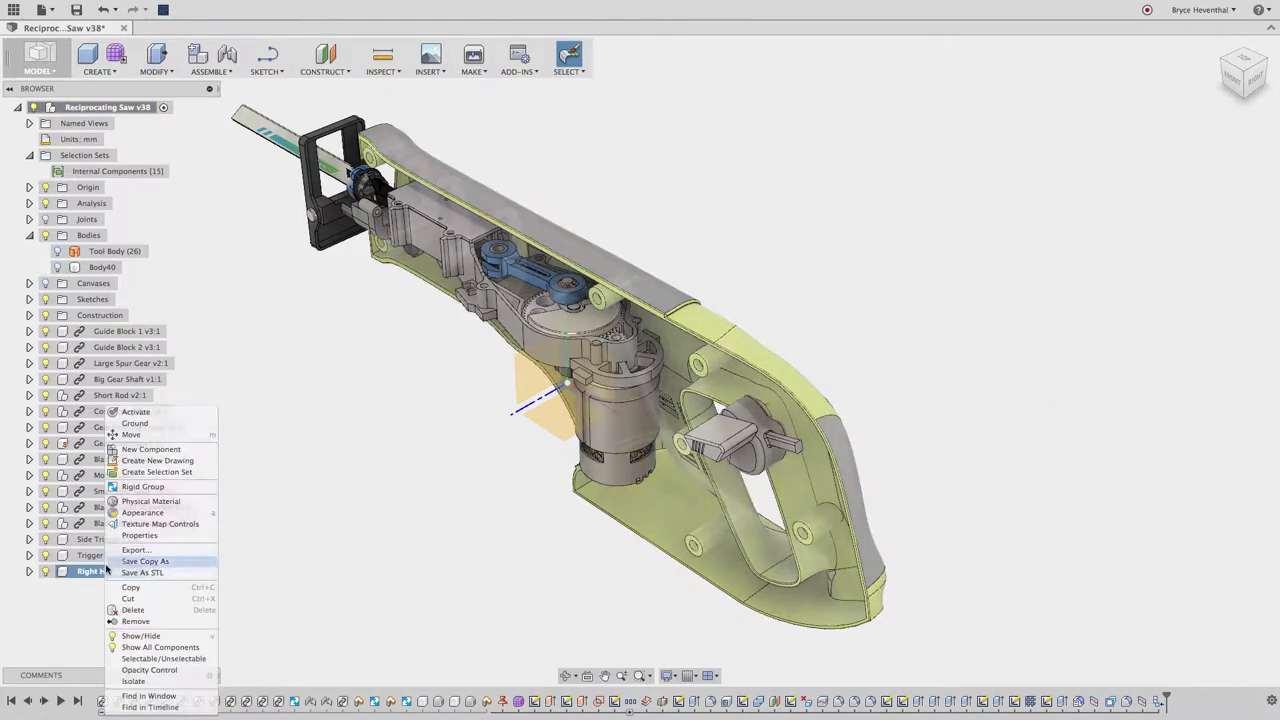
pyautogui.click(138, 427)
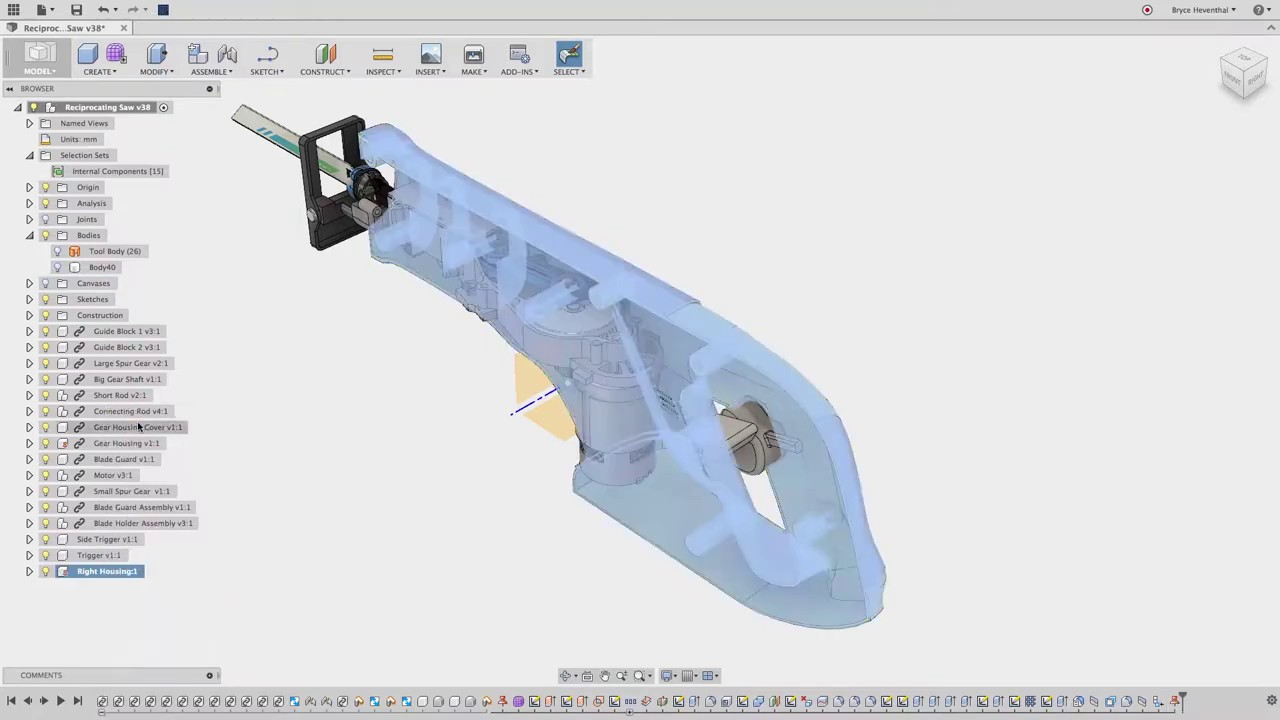
pyautogui.click(278, 436)
# Step: Try moving the large spur gear freely out of the gear housing, and revert its position
pyautogui.keyDown('shift'); pyautogui.moveTo(280, 446); pyautogui.dragTo(437, 380, button='middle'); pyautogui.keyUp('shift')
pyautogui.scroll(5, 571, 286)
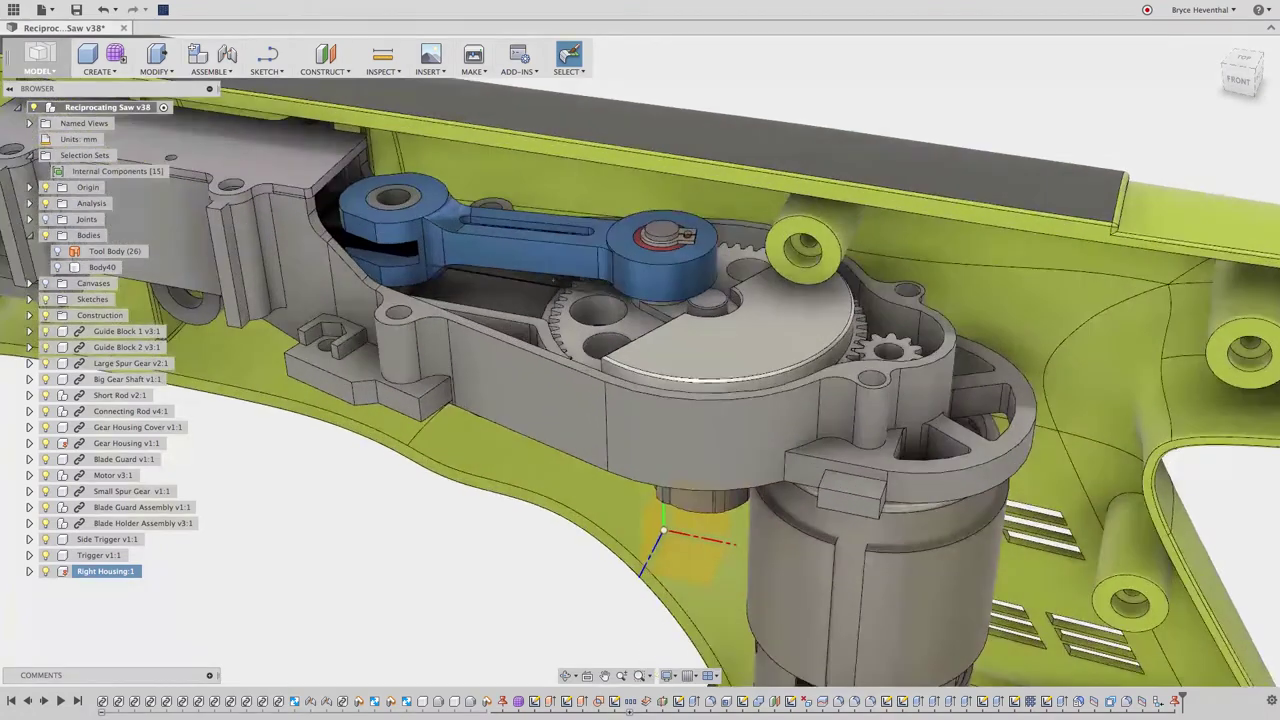
pyautogui.scroll(-1, 555, 283)
pyautogui.moveTo(643, 335); pyautogui.dragTo(890, 108)
pyautogui.click(637, 55)
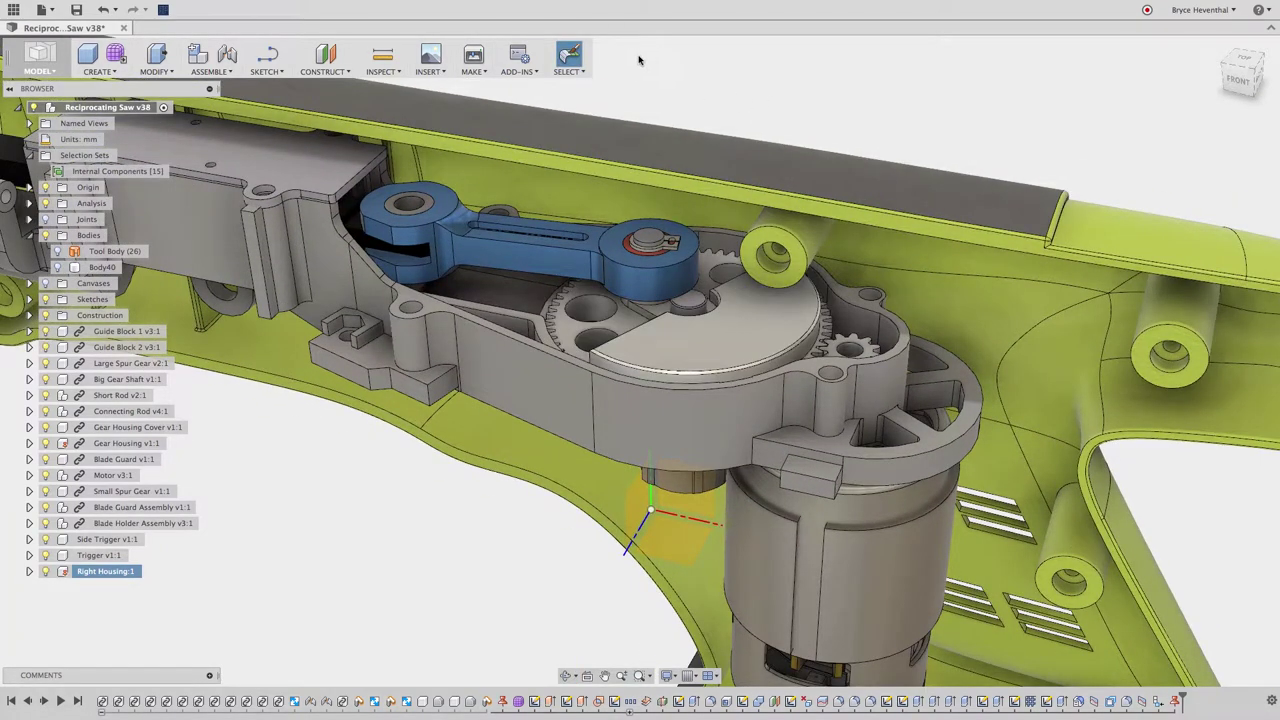
# Step: Add a revolute as-built joint between the large spur gear and the big gear shaft, centred on the shaft, and test its rotation
pyautogui.click(210, 71)
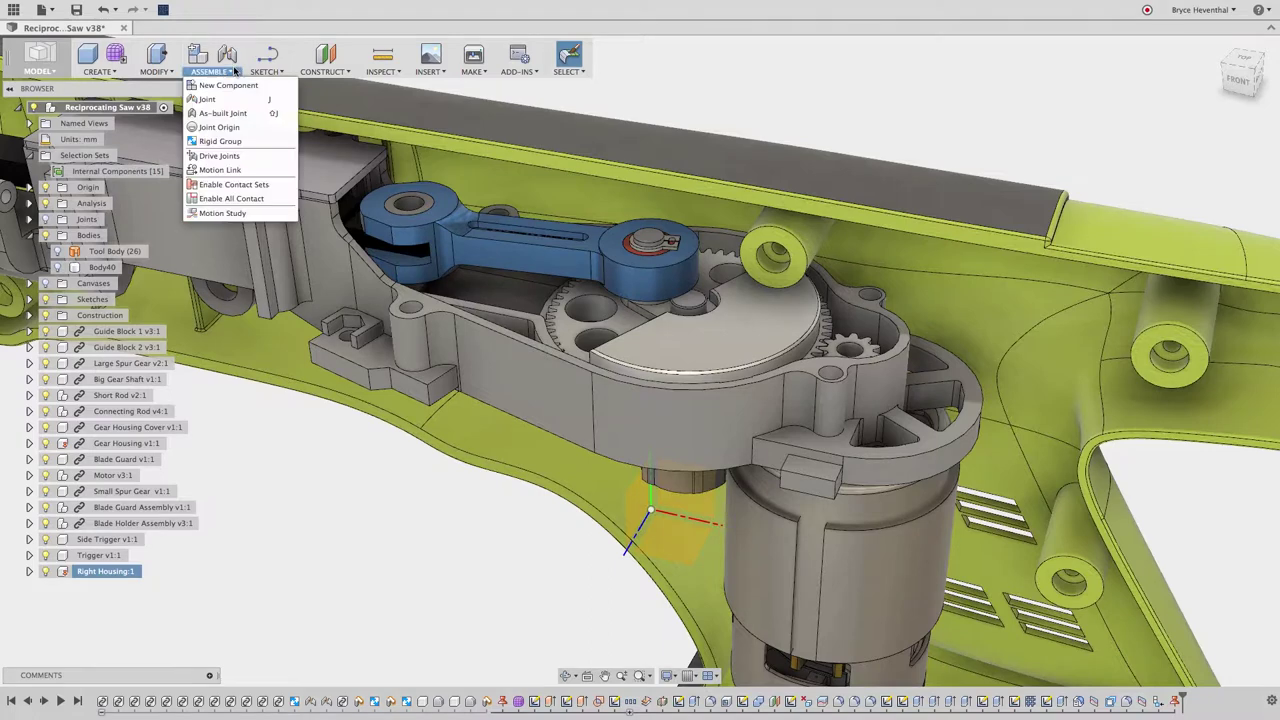
pyautogui.click(240, 120)
pyautogui.click(669, 363)
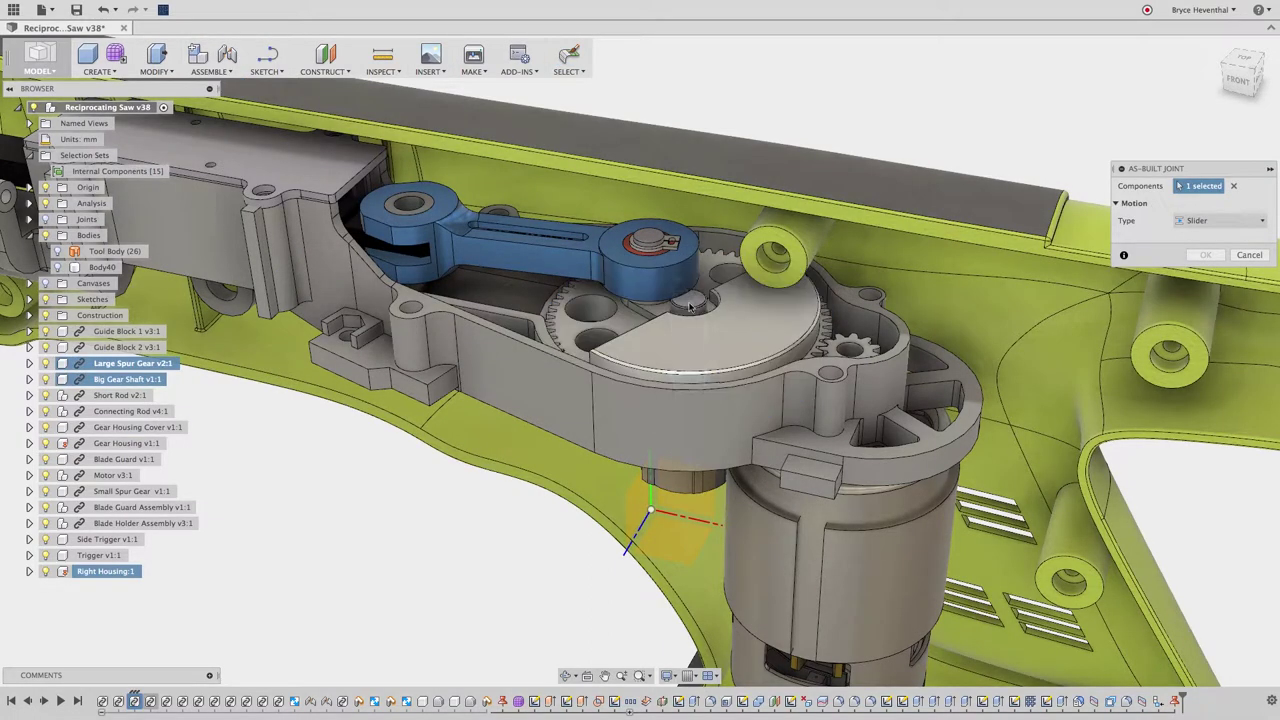
pyautogui.click(689, 306)
pyautogui.click(1225, 237)
pyautogui.click(1205, 264)
pyautogui.click(697, 308)
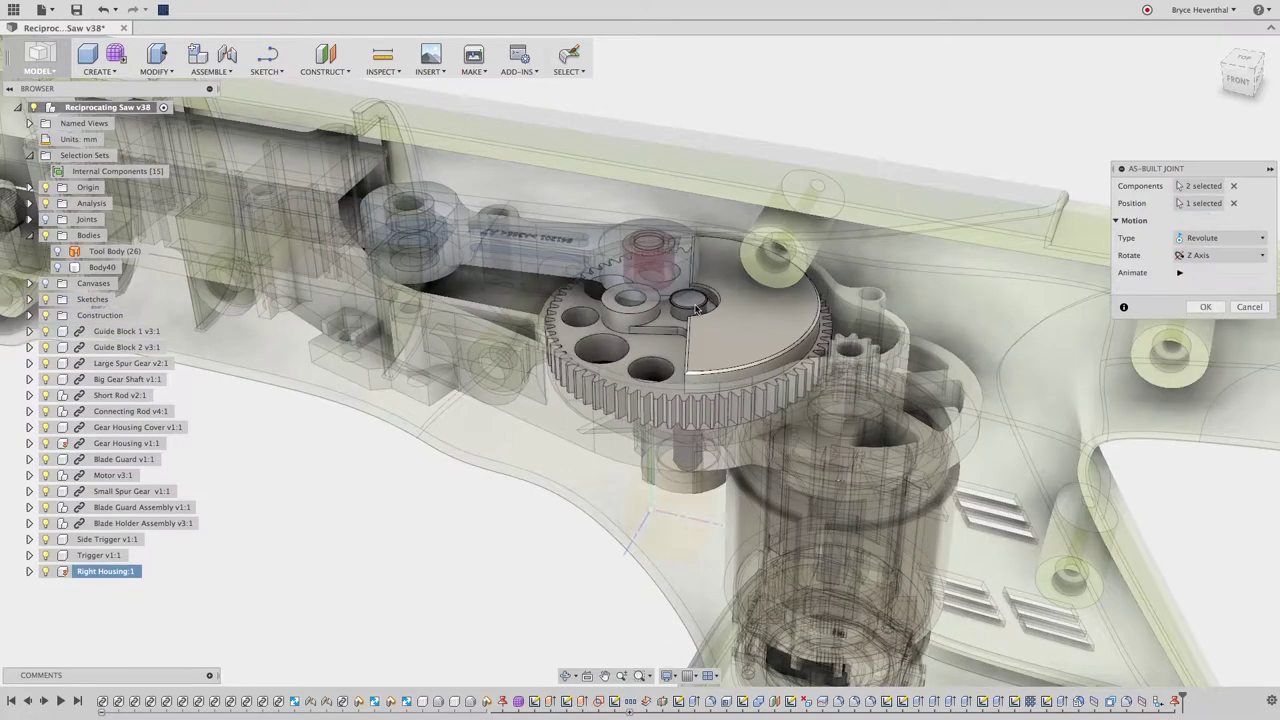
pyautogui.click(1198, 308)
pyautogui.moveTo(751, 333)
pyautogui.mouseDown()
pyautogui.moveTo(717, 261)
pyautogui.moveTo(750, 326)
pyautogui.mouseUp()
pyautogui.click(638, 56)
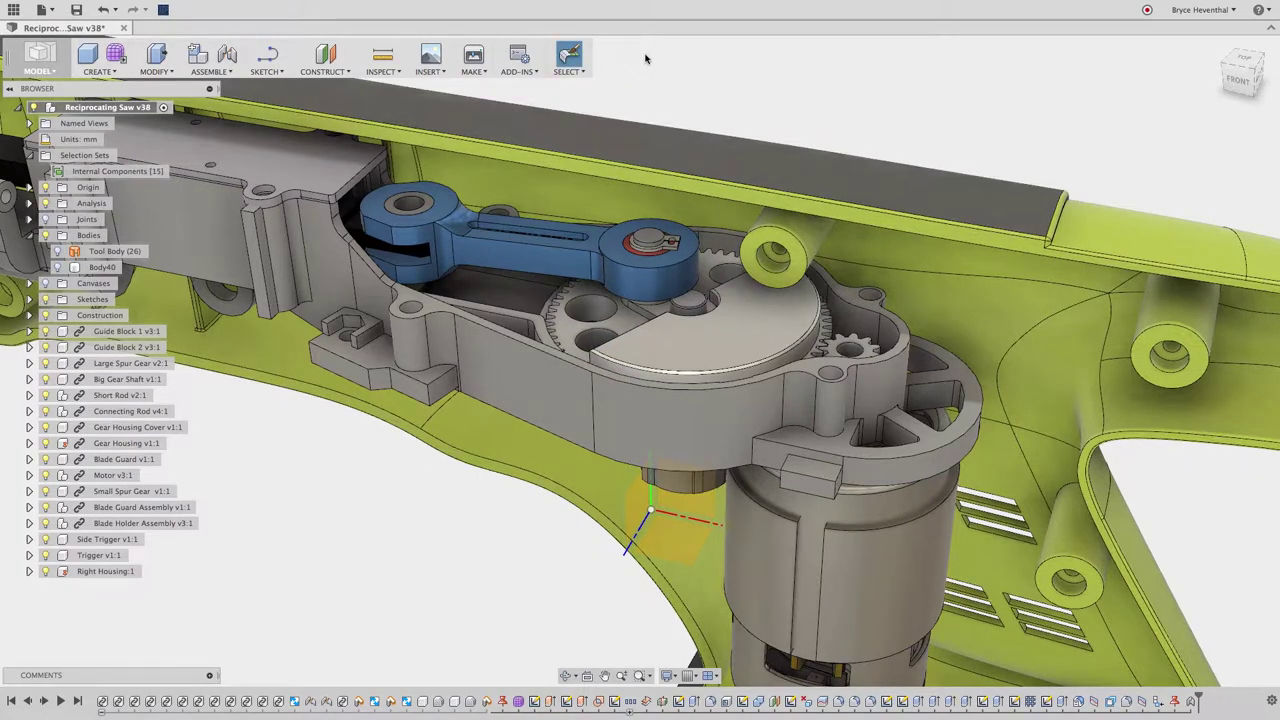
# Step: Combine the short rod and the large spur gear into a rigid group, including child components
pyautogui.click(228, 70)
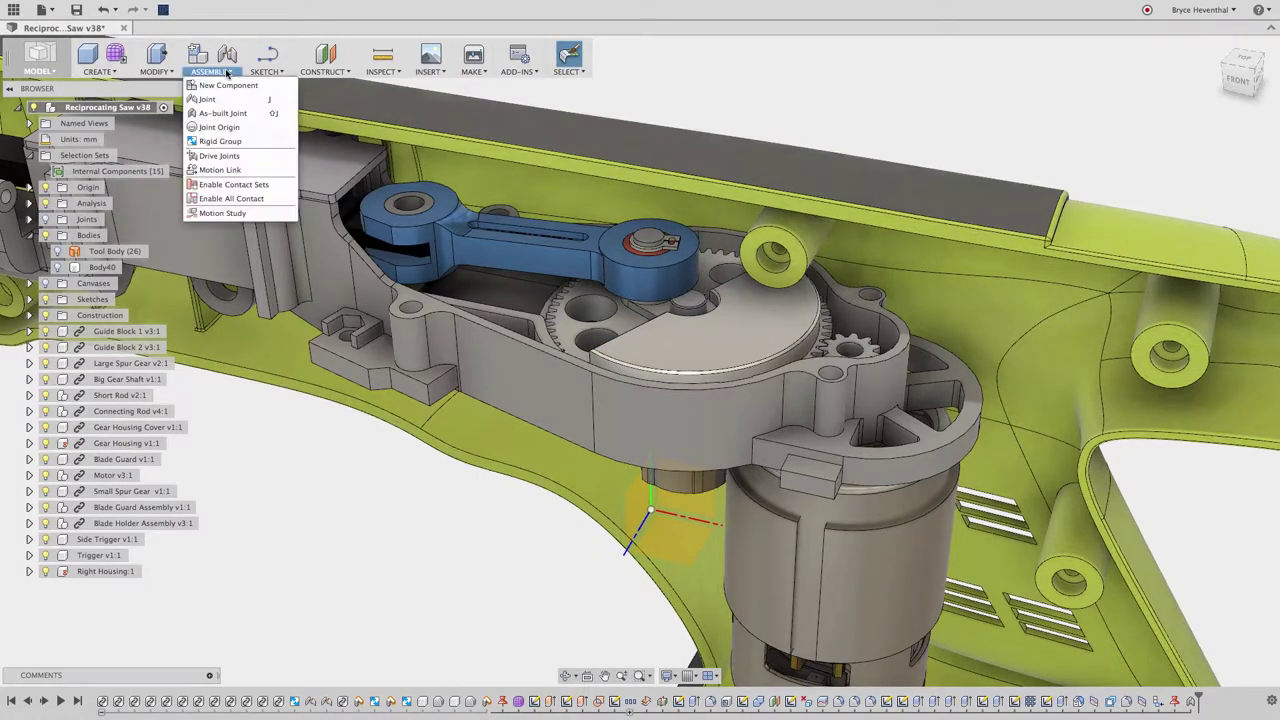
pyautogui.click(225, 155)
pyautogui.click(637, 236)
pyautogui.click(663, 318)
pyautogui.click(663, 318)
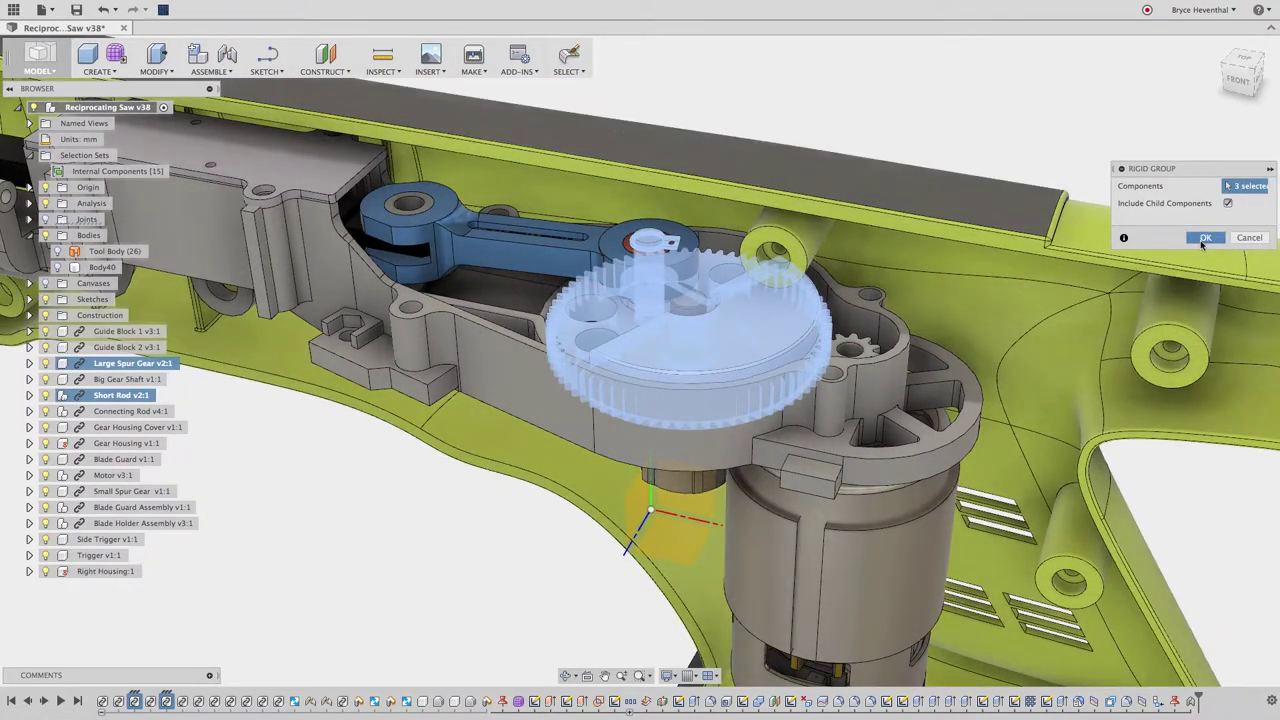
pyautogui.click(1205, 237)
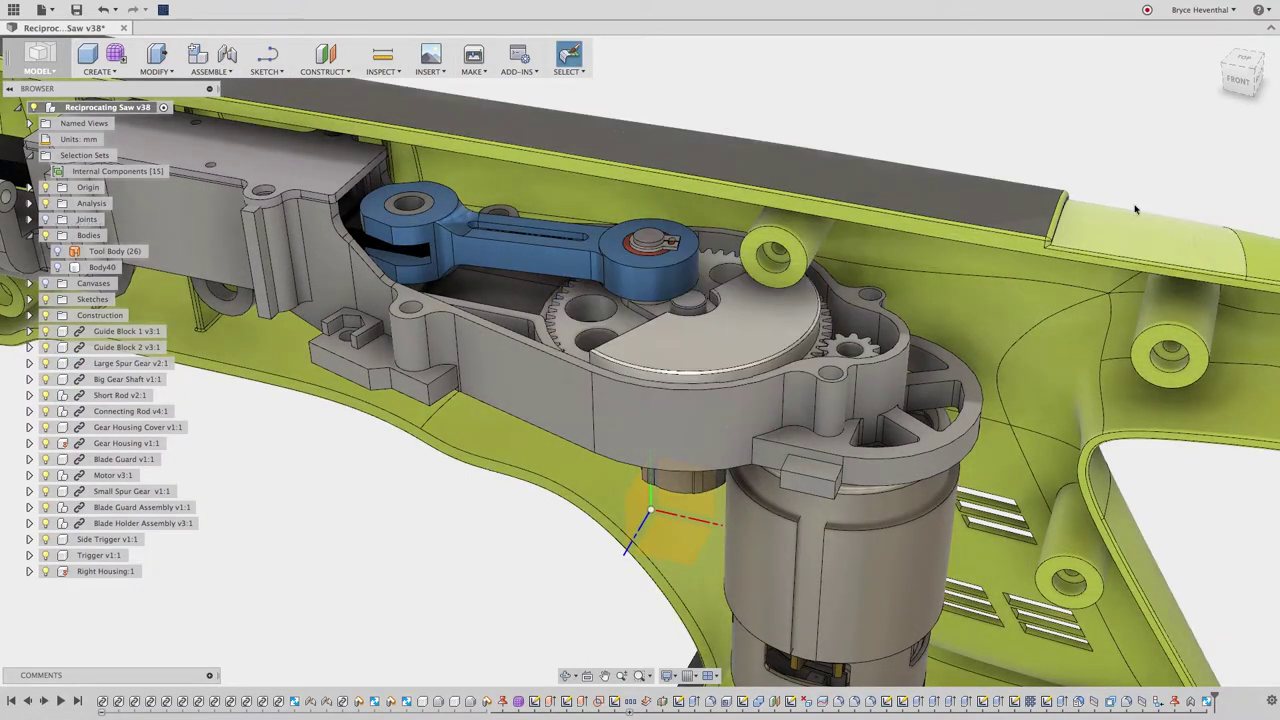
# Step: Add a revolute as-built joint between the short rod and the connecting rod, centred on the short rod's pin
pyautogui.press('s')
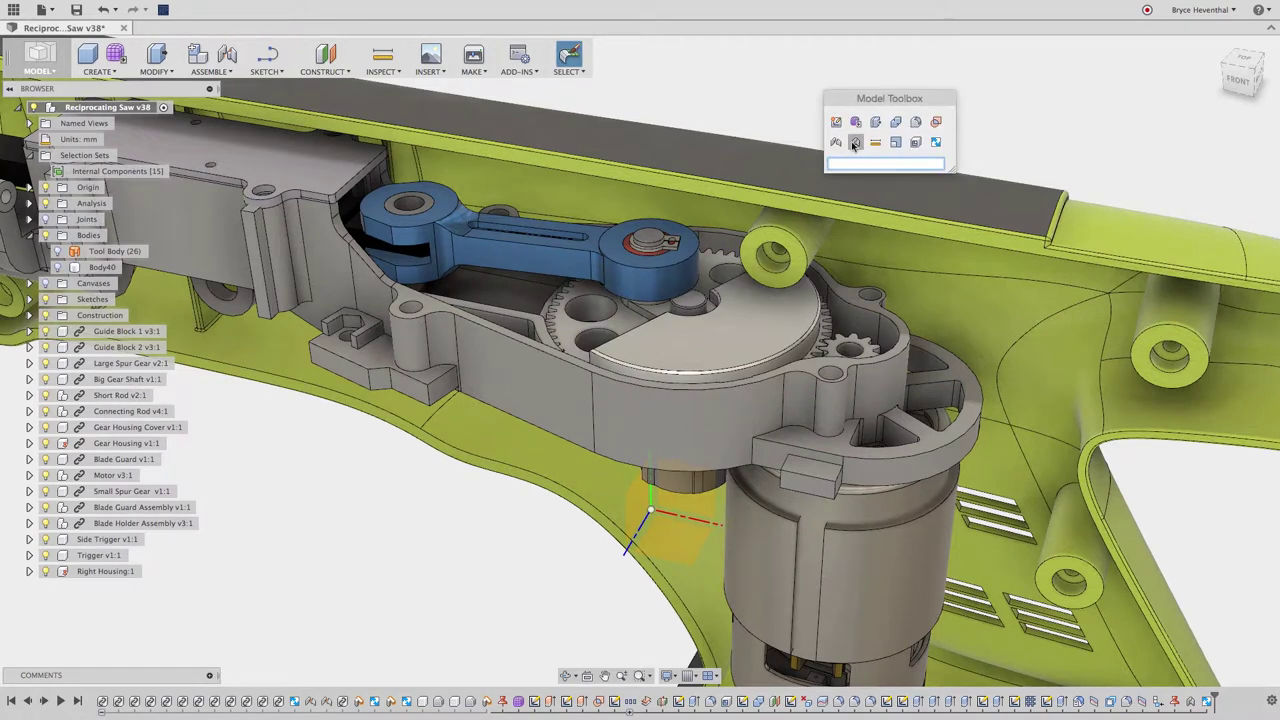
pyautogui.click(855, 143)
pyautogui.click(651, 245)
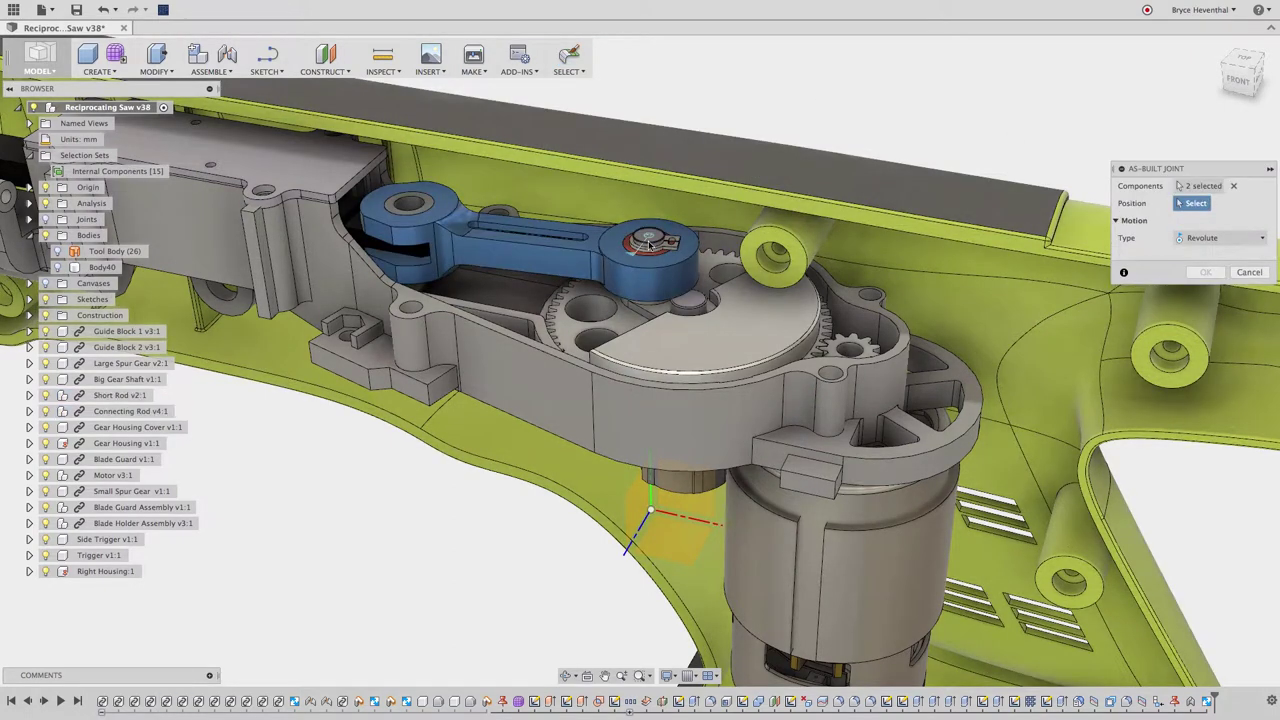
pyautogui.click(649, 243)
pyautogui.rightClick(647, 243)
pyautogui.click(679, 242)
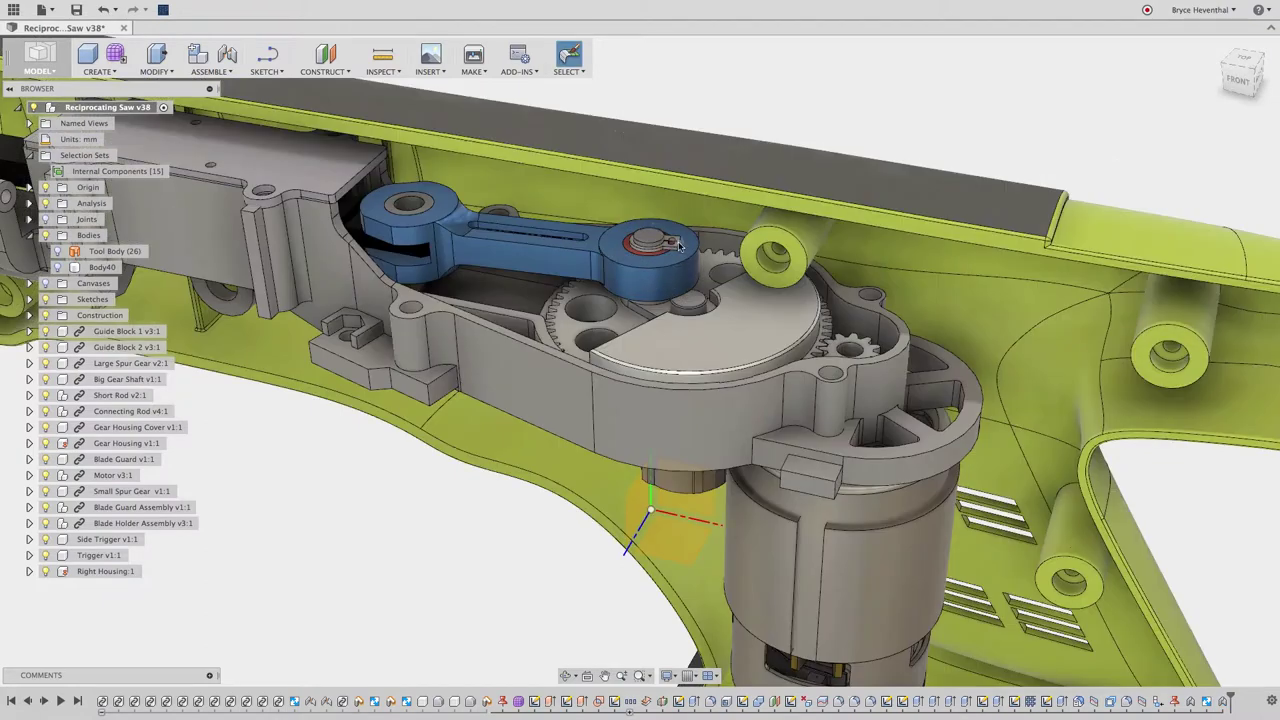
# Step: Add a revolute as-built joint at the connecting rod's front end, centred on its pin
pyautogui.rightClick(669, 94)
pyautogui.click(671, 49)
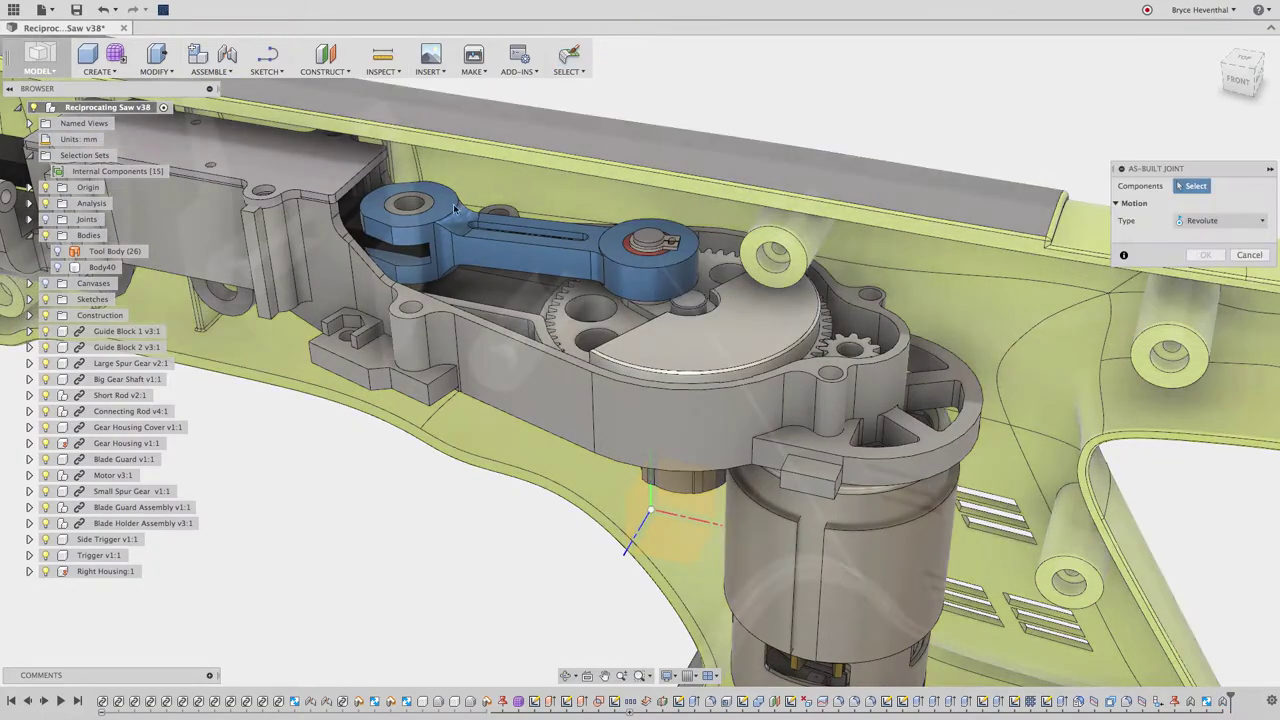
pyautogui.click(447, 210)
pyautogui.click(414, 251)
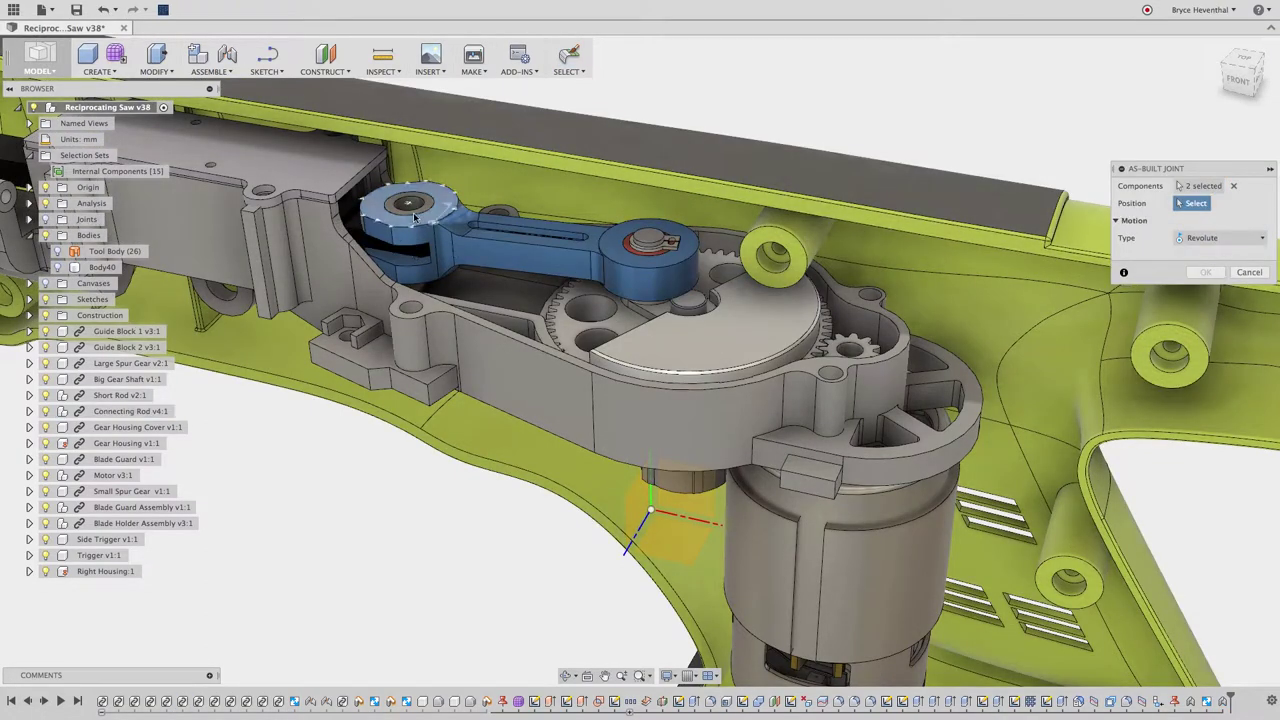
pyautogui.click(415, 215)
pyautogui.rightClick(415, 215)
pyautogui.click(476, 212)
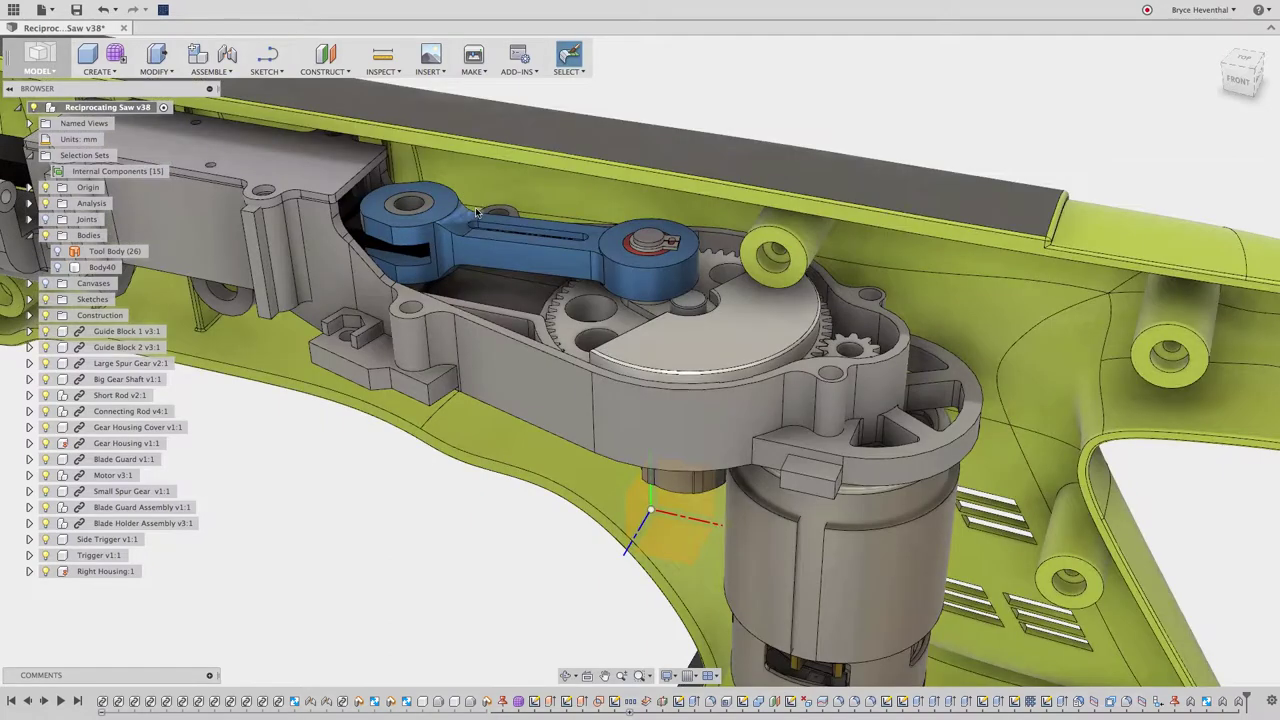
# Step: Add a slider as-built joint between the gear housing and the blade holder assembly, positioned on the housing's long upper edge
pyautogui.rightClick(670, 100)
pyautogui.click(663, 154)
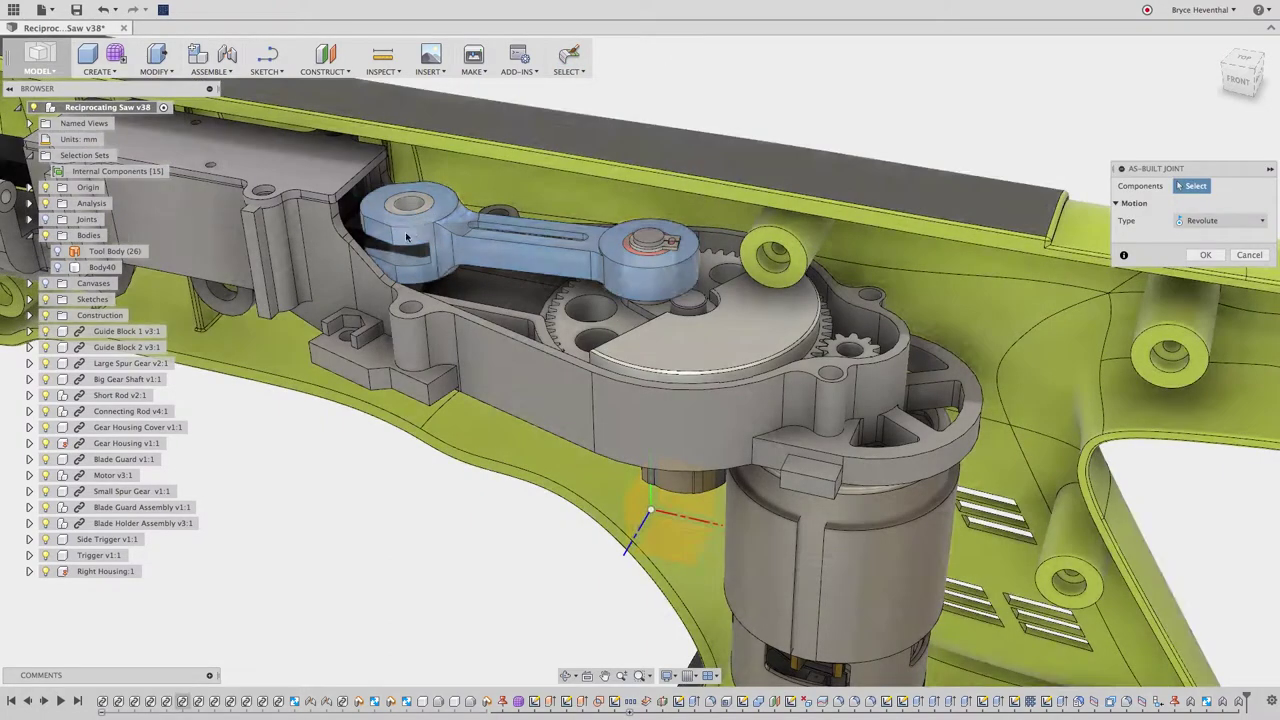
pyautogui.click(322, 239)
pyautogui.click(322, 240)
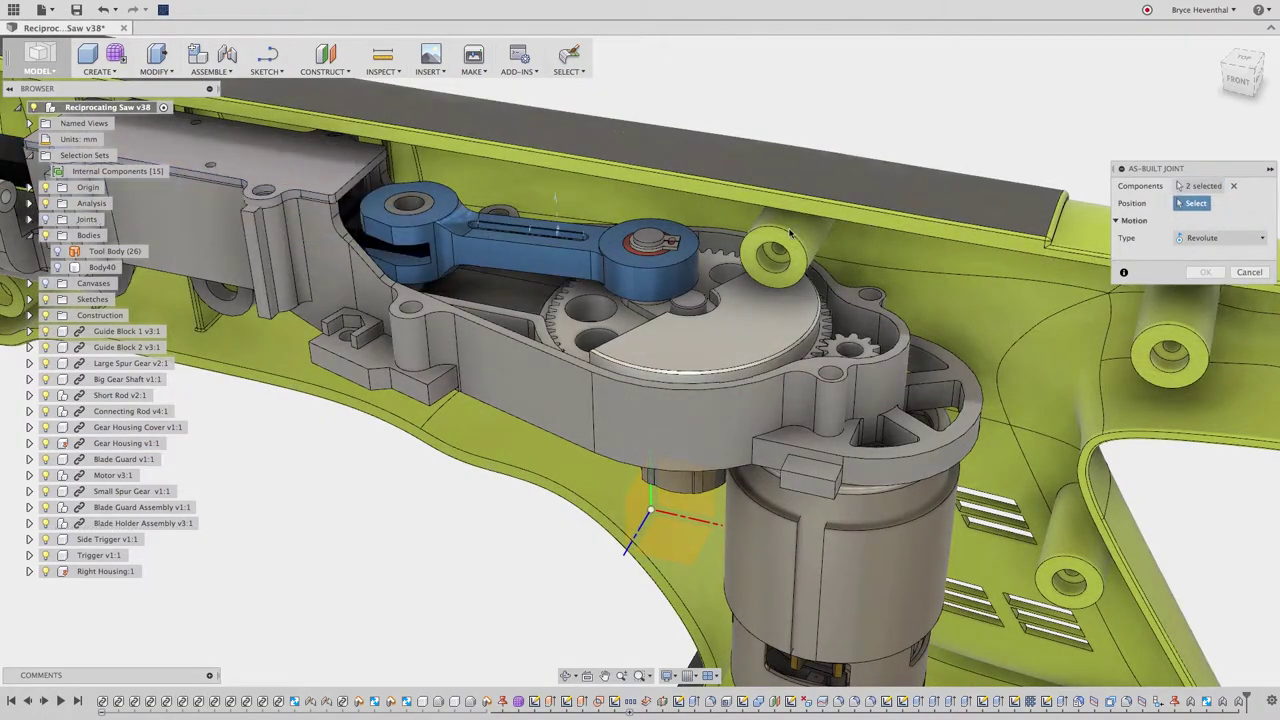
pyautogui.click(1228, 238)
pyautogui.click(1217, 283)
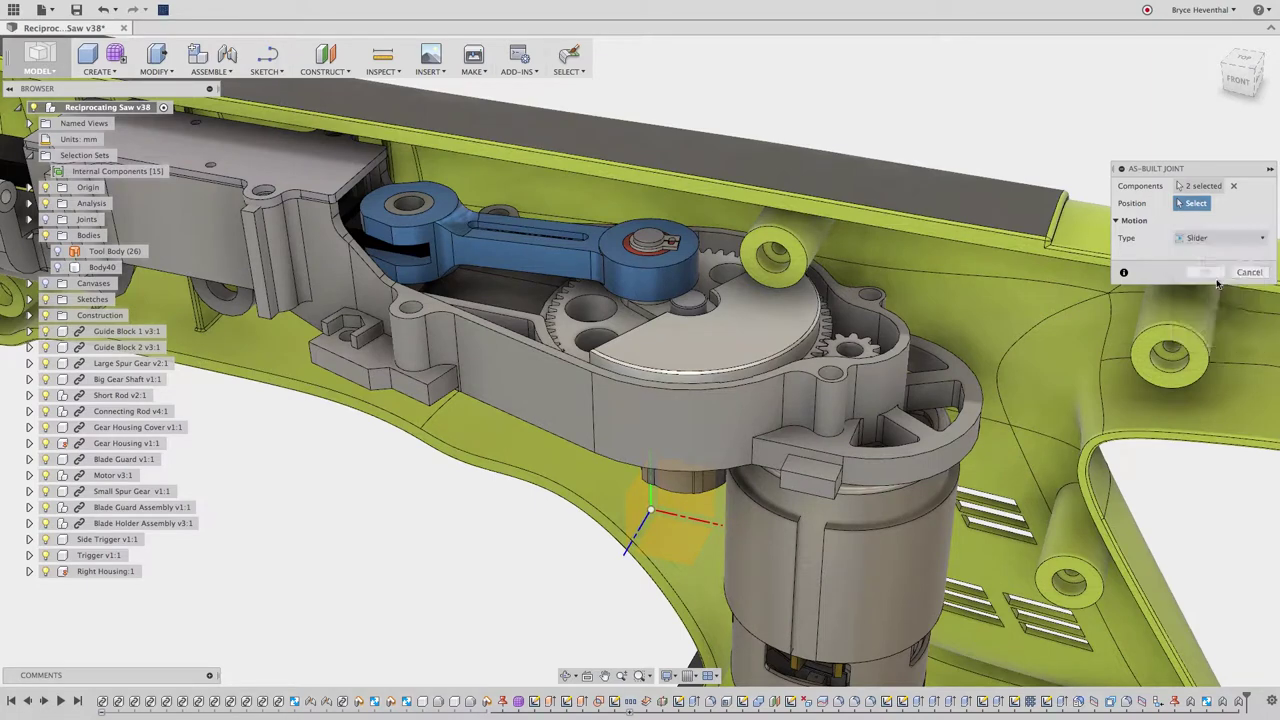
pyautogui.click(228, 188)
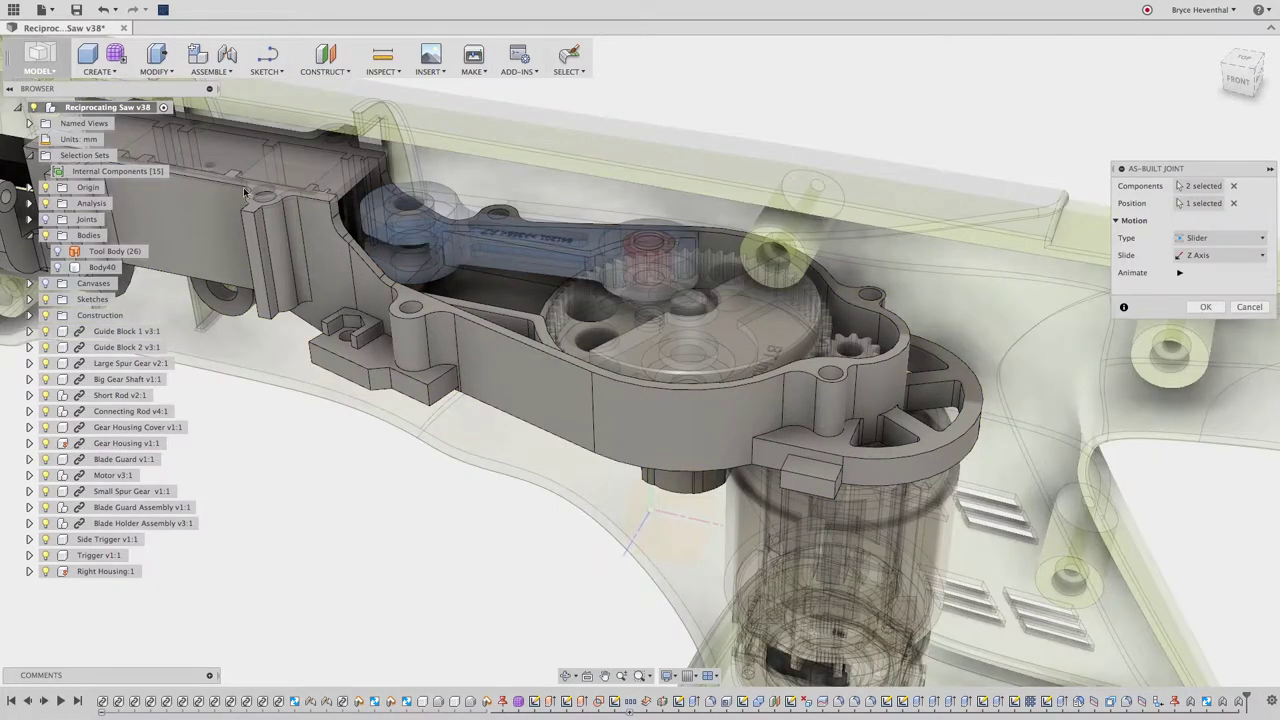
pyautogui.click(1204, 307)
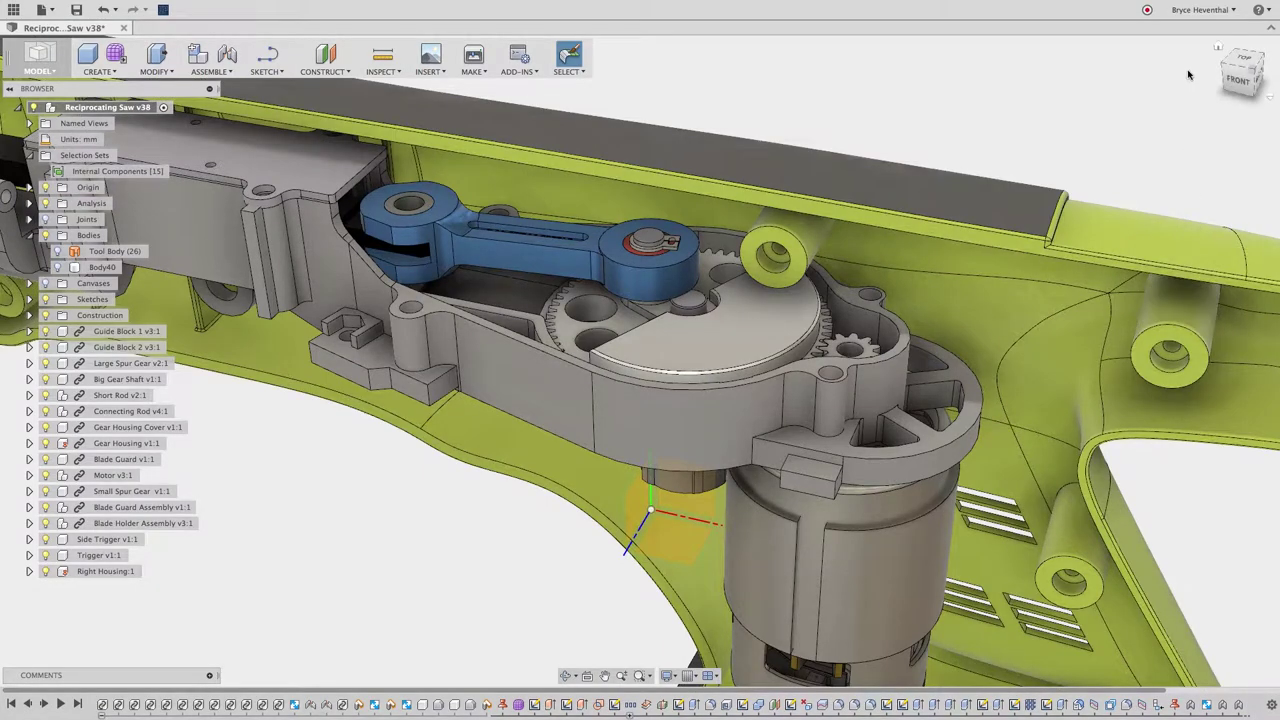
# Step: Rotate the large spur gear by hand to test the motion of the connected linkage
pyautogui.click(1219, 47)
pyautogui.scroll(3, 660, 352)
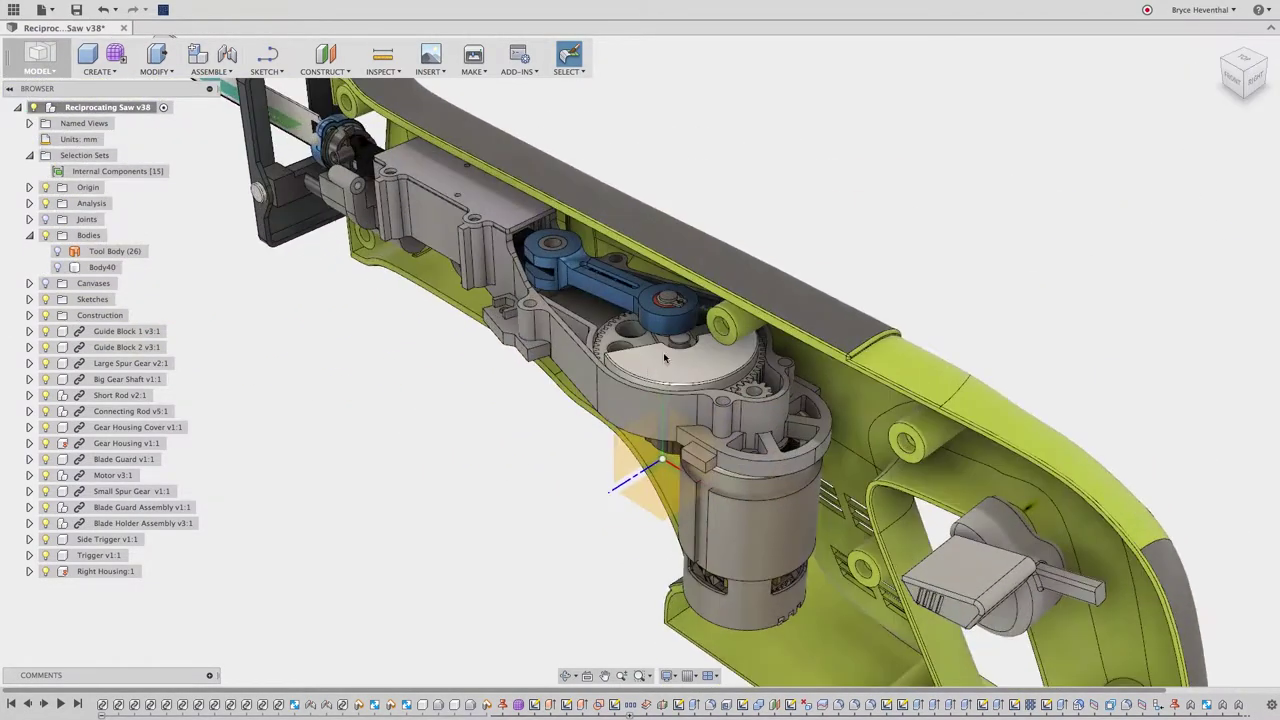
pyautogui.moveTo(657, 356)
pyautogui.mouseDown()
pyautogui.moveTo(622, 330)
pyautogui.moveTo(652, 370)
pyautogui.mouseUp()
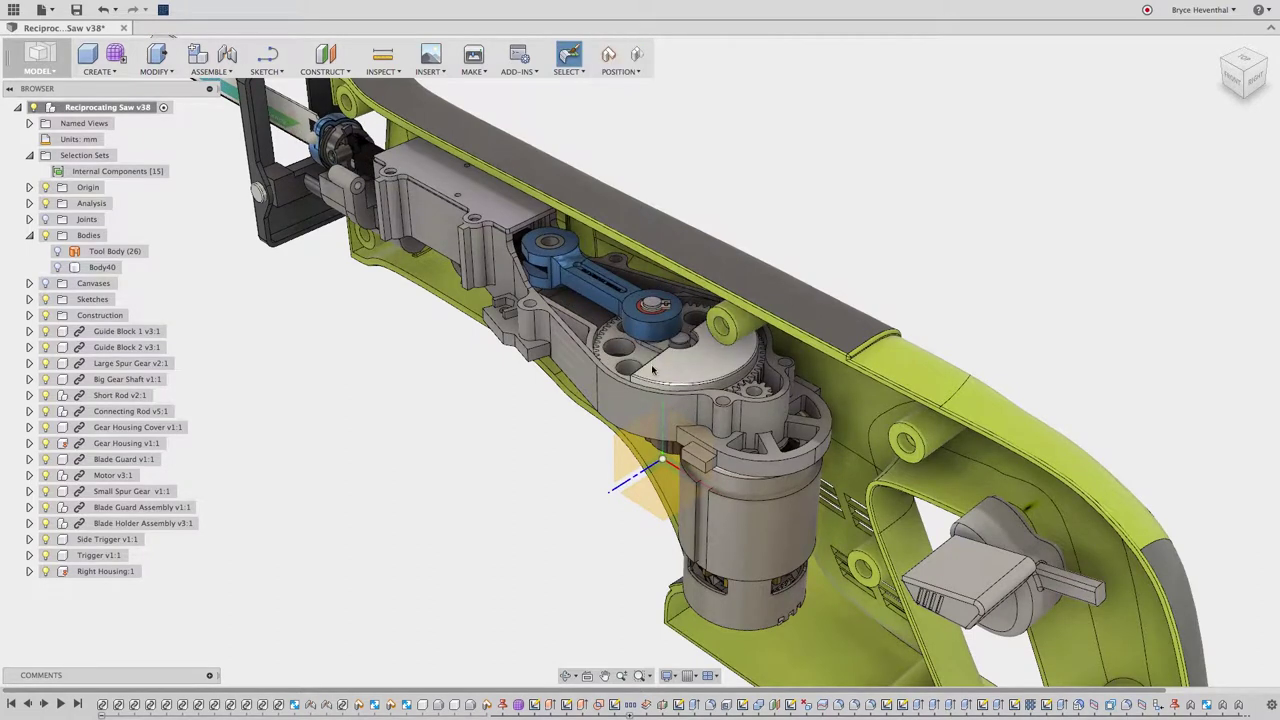
# Step: Animate the mechanism from the Rev12 joint, stop the animation and revert the components to their original position
pyautogui.click(29, 219)
pyautogui.rightClick(92, 316)
pyautogui.click(125, 393)
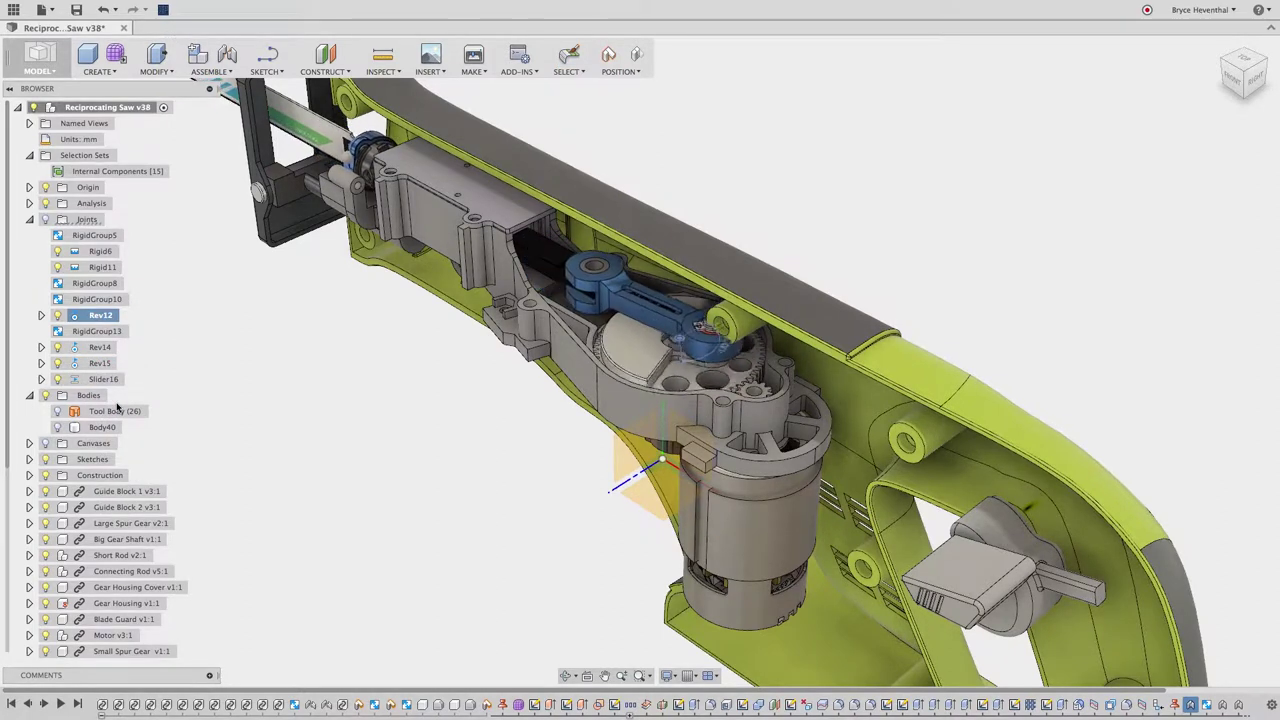
pyautogui.press('Escape')
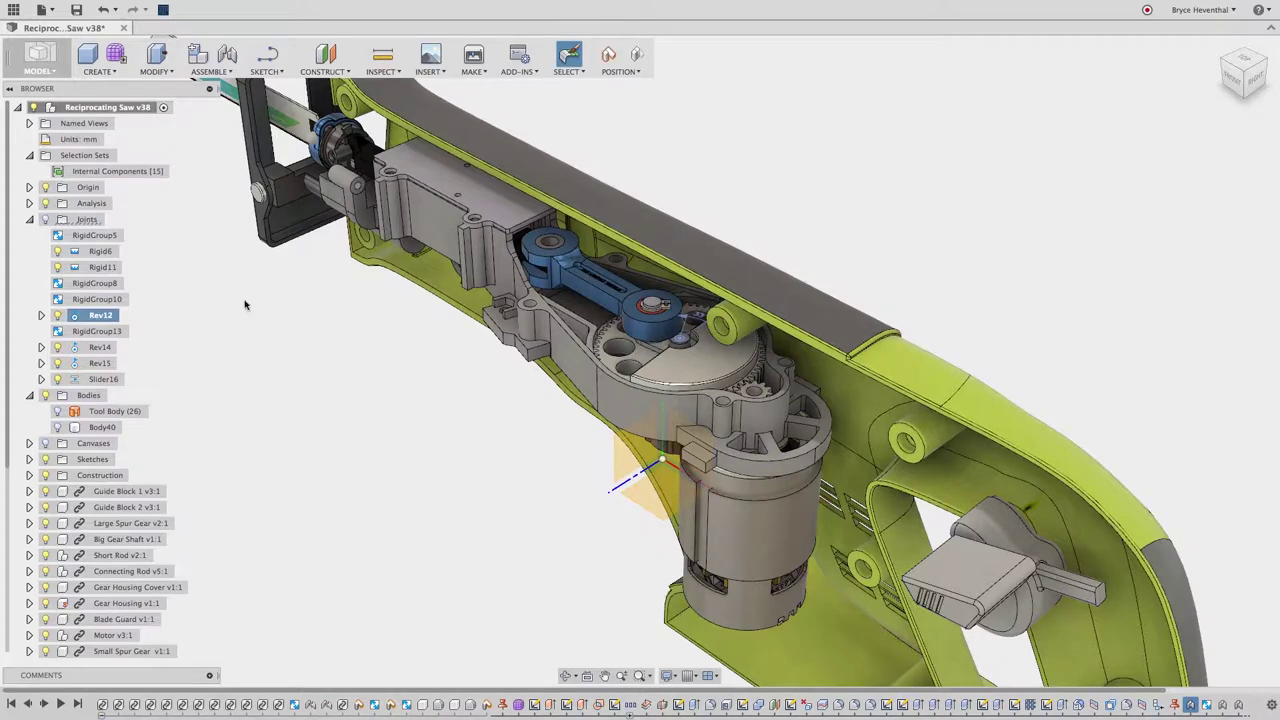
pyautogui.click(633, 60)
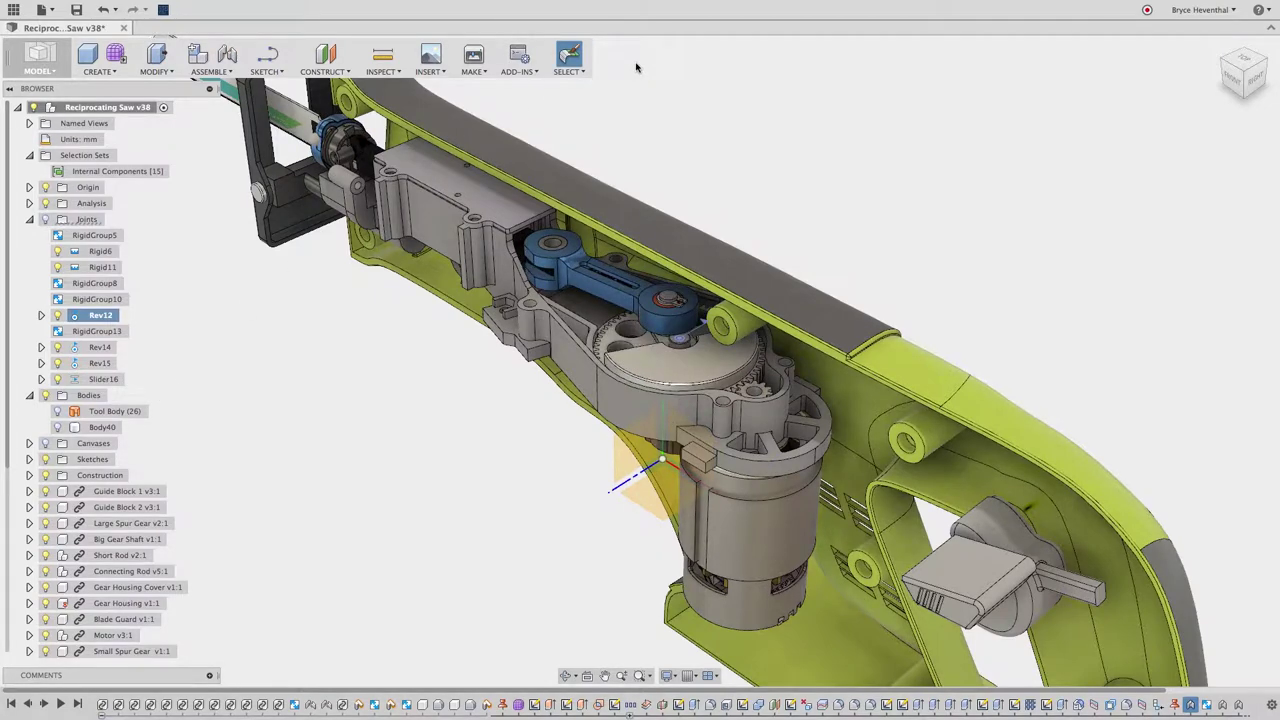
# Step: Open the McMaster-Carr component catalogue in an enlarged window and search for "pan head machine screws"
pyautogui.click(1222, 49)
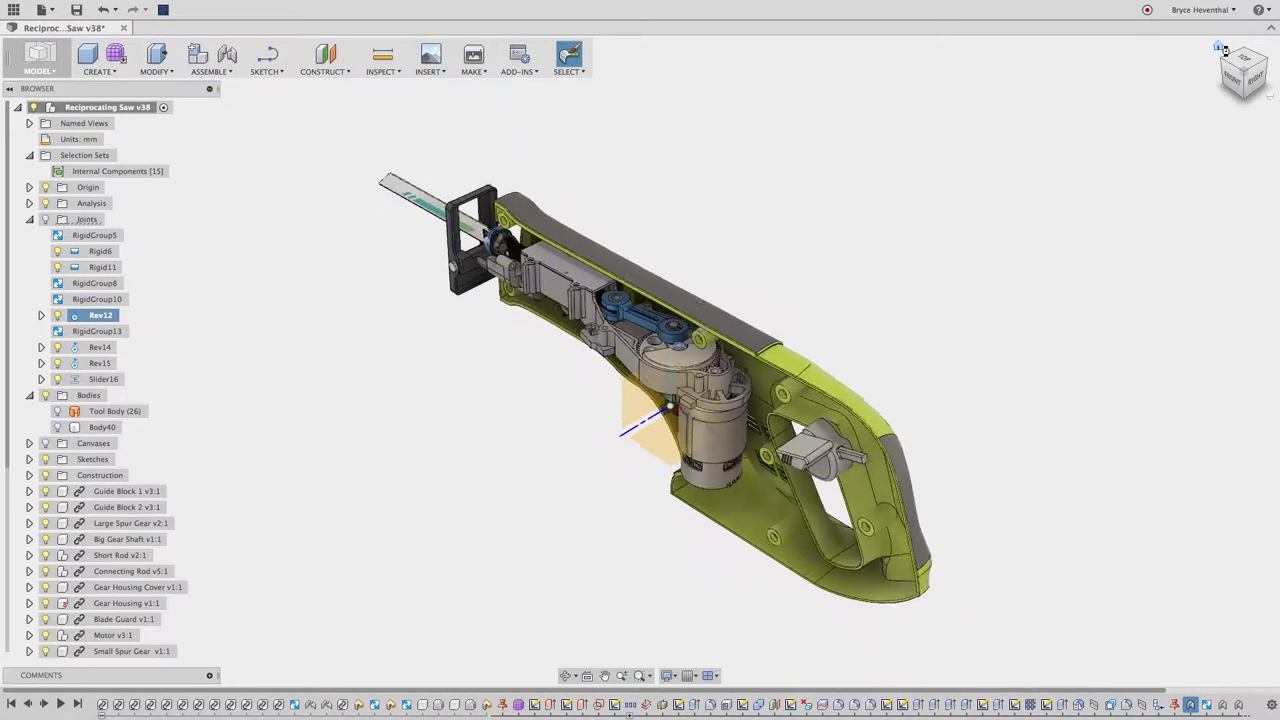
pyautogui.click(428, 72)
pyautogui.click(437, 146)
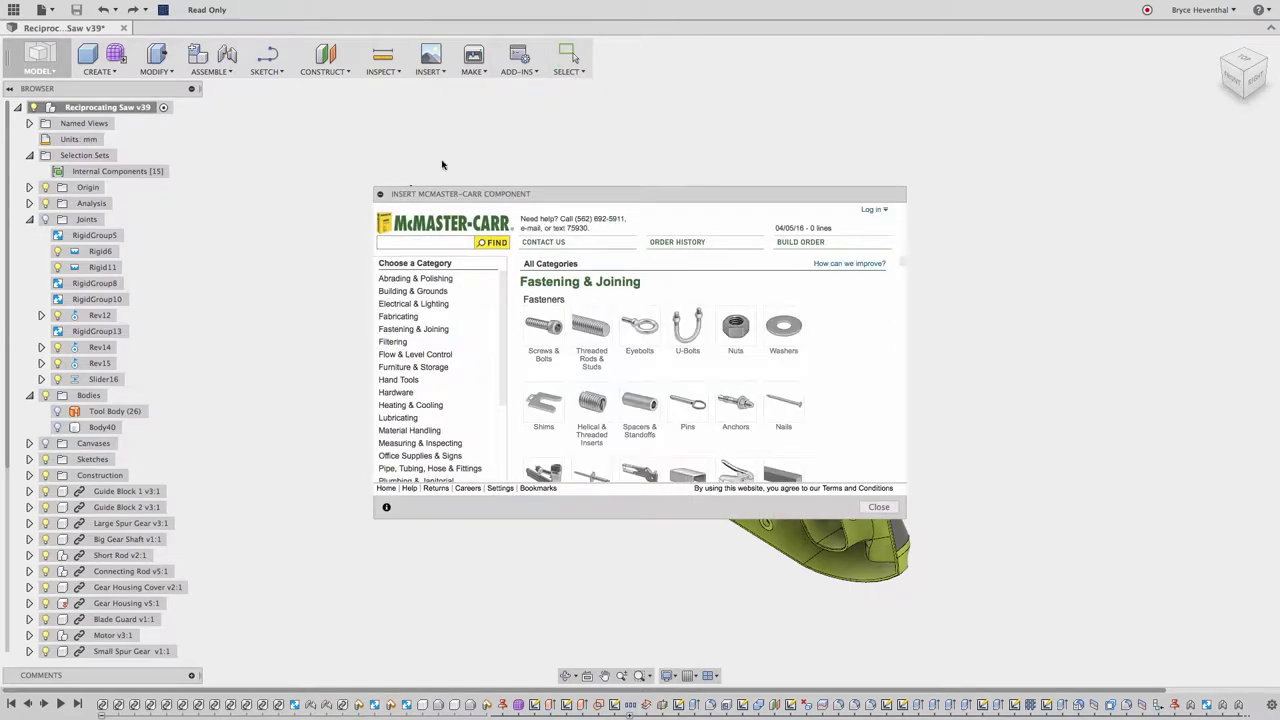
pyautogui.moveTo(450, 196); pyautogui.dragTo(337, 135)
pyautogui.moveTo(795, 461); pyautogui.dragTo(1038, 598)
pyautogui.write('pan head machine screws')
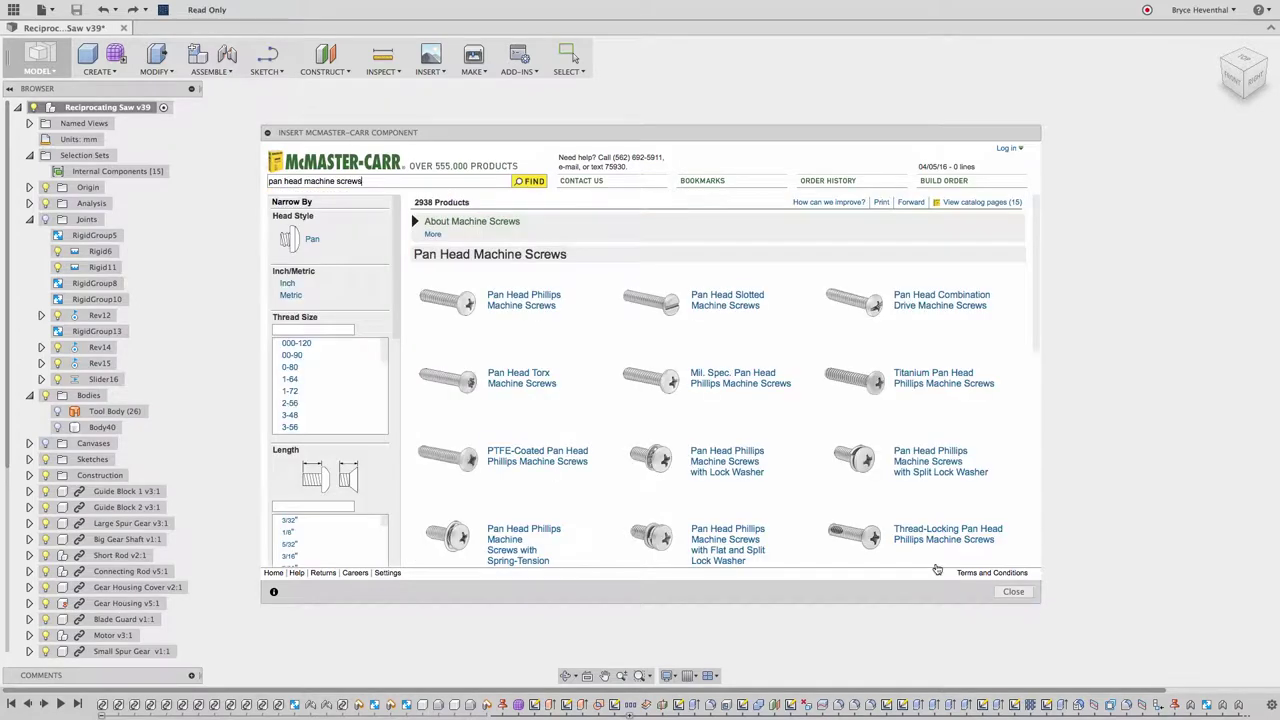
# Step: Filter the screws to metric, M5 thread and 10 mm length, and open the Type 316 stainless steel screw's product details
pyautogui.click(283, 295)
pyautogui.click(324, 354)
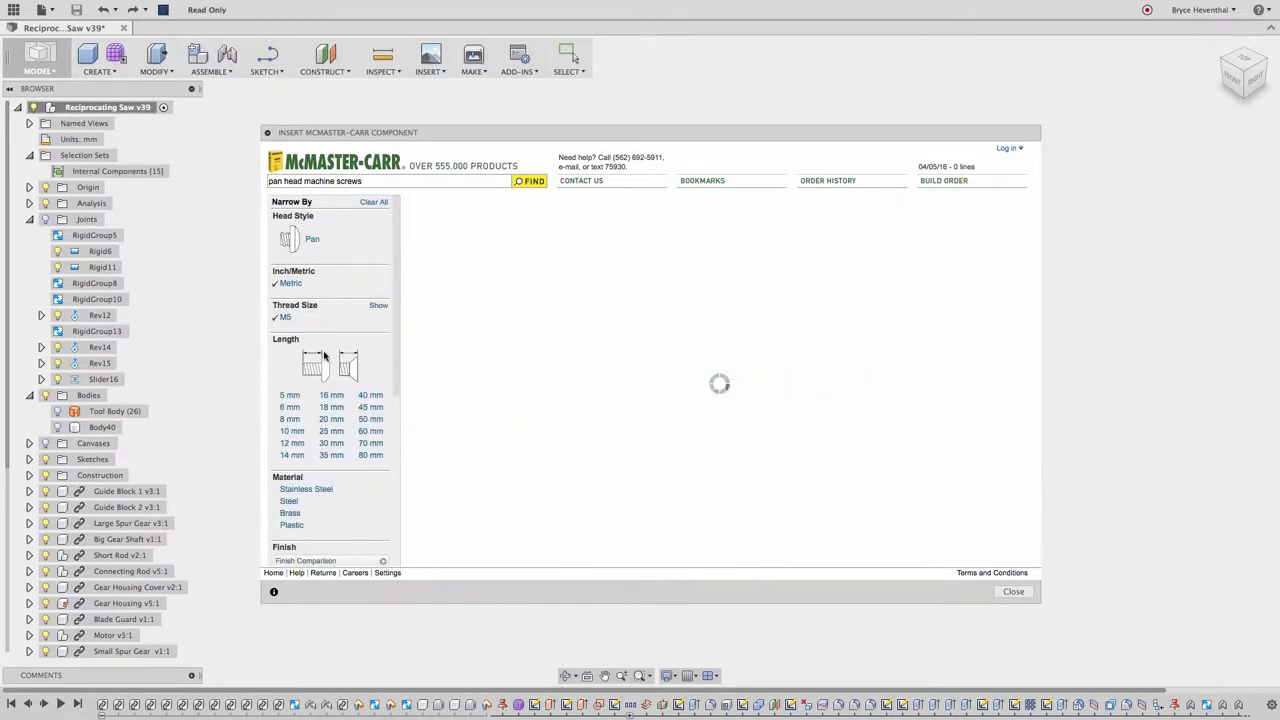
pyautogui.click(300, 431)
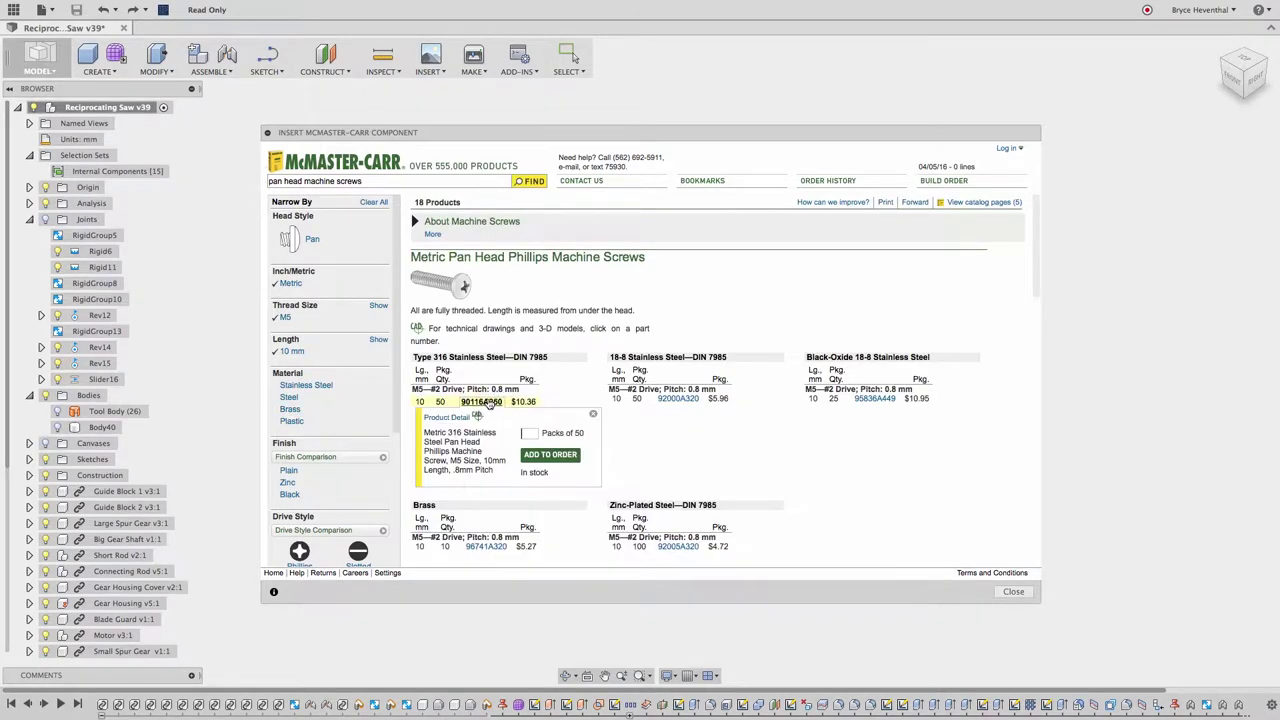
pyautogui.click(482, 400)
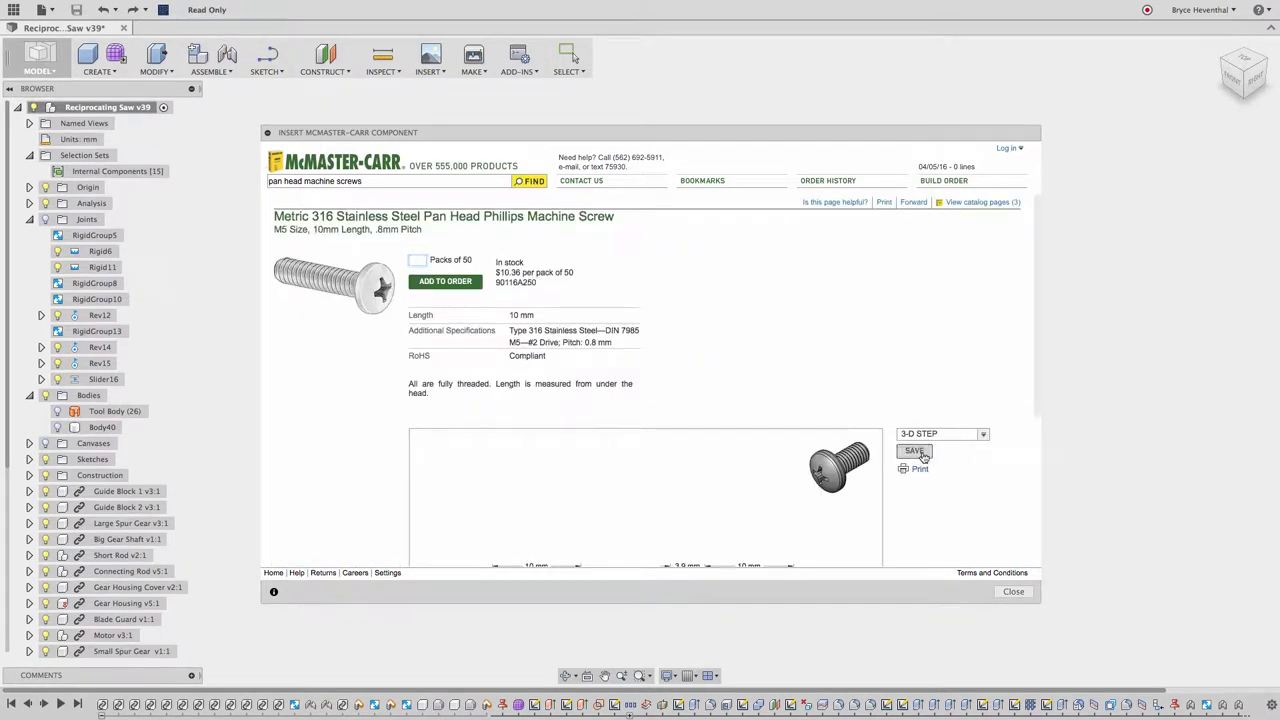
# Step: Insert the M5 x 10 mm screw as a 3-D STEP model and place it in open space beside the saw
pyautogui.click(922, 452)
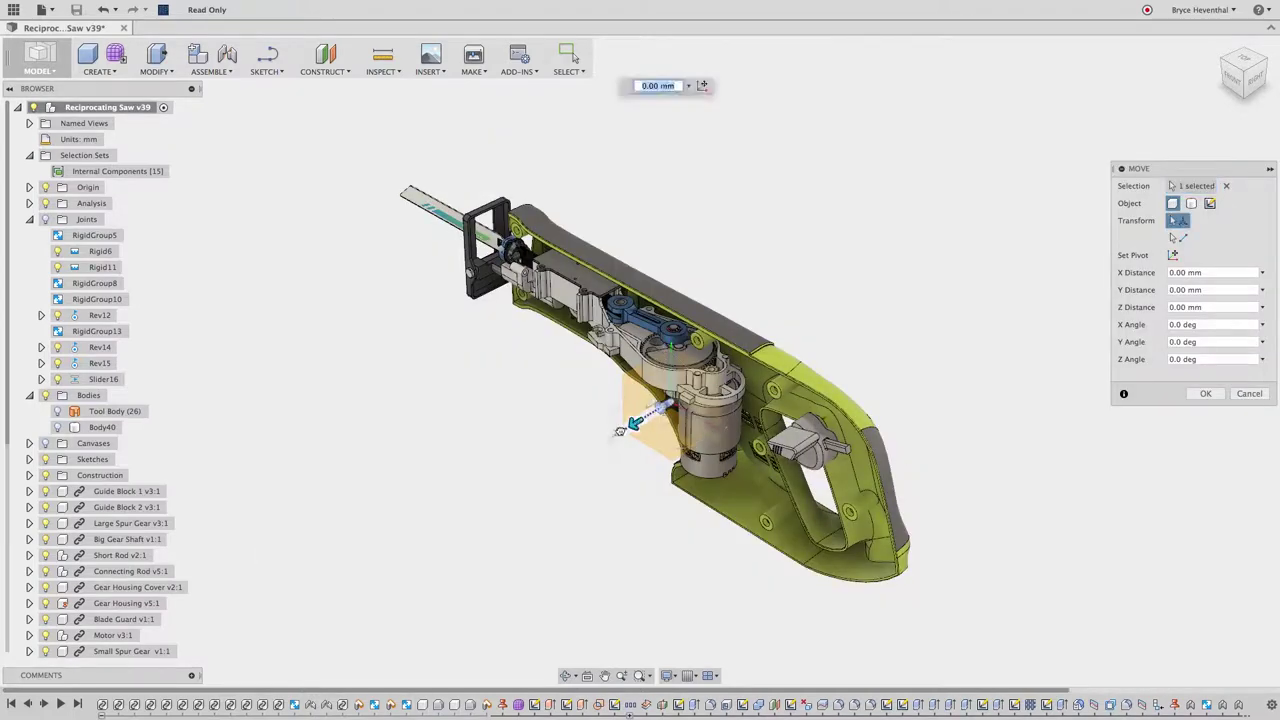
pyautogui.rightClick(518, 461)
pyautogui.click(560, 458)
pyautogui.scroll(5, 566, 468)
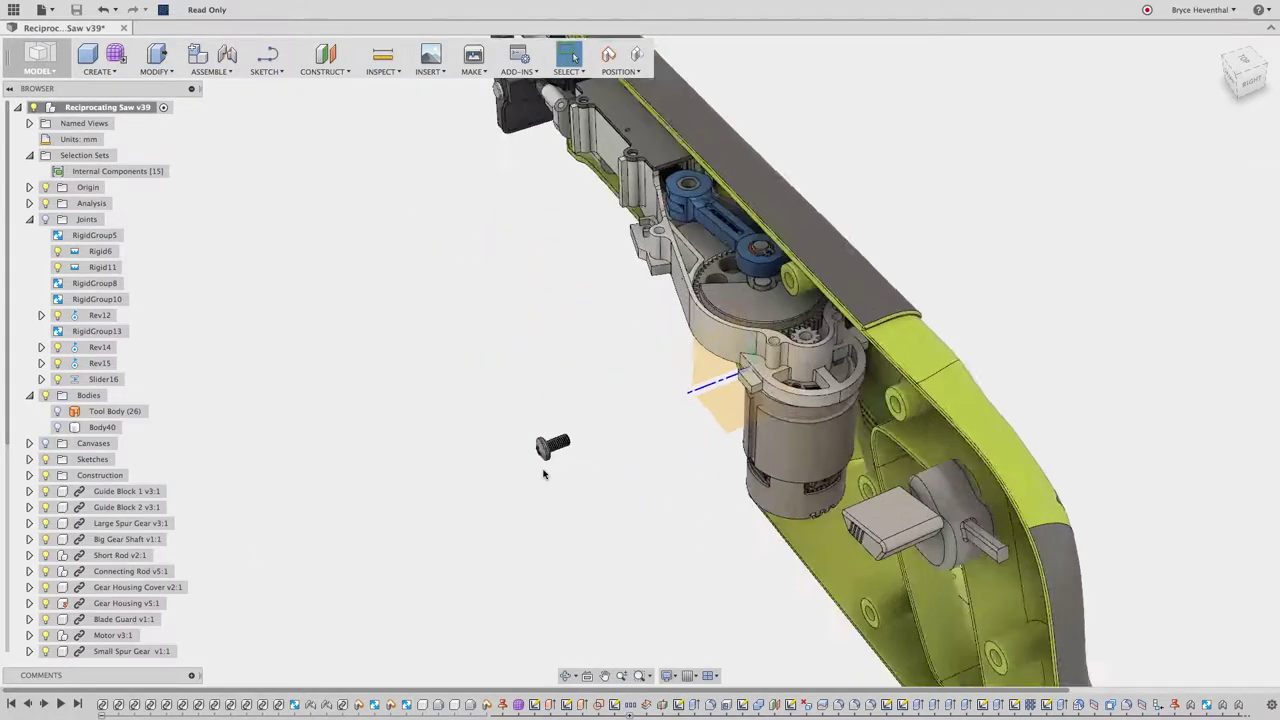
# Step: Attach the M5 screw to the corner hole of the gear housing cover nearest the blade with a rigid joint at 0 mm offset
pyautogui.keyDown('shift'); pyautogui.moveTo(534, 471); pyautogui.dragTo(498, 483, button='middle'); pyautogui.keyUp('shift')
pyautogui.press('j')
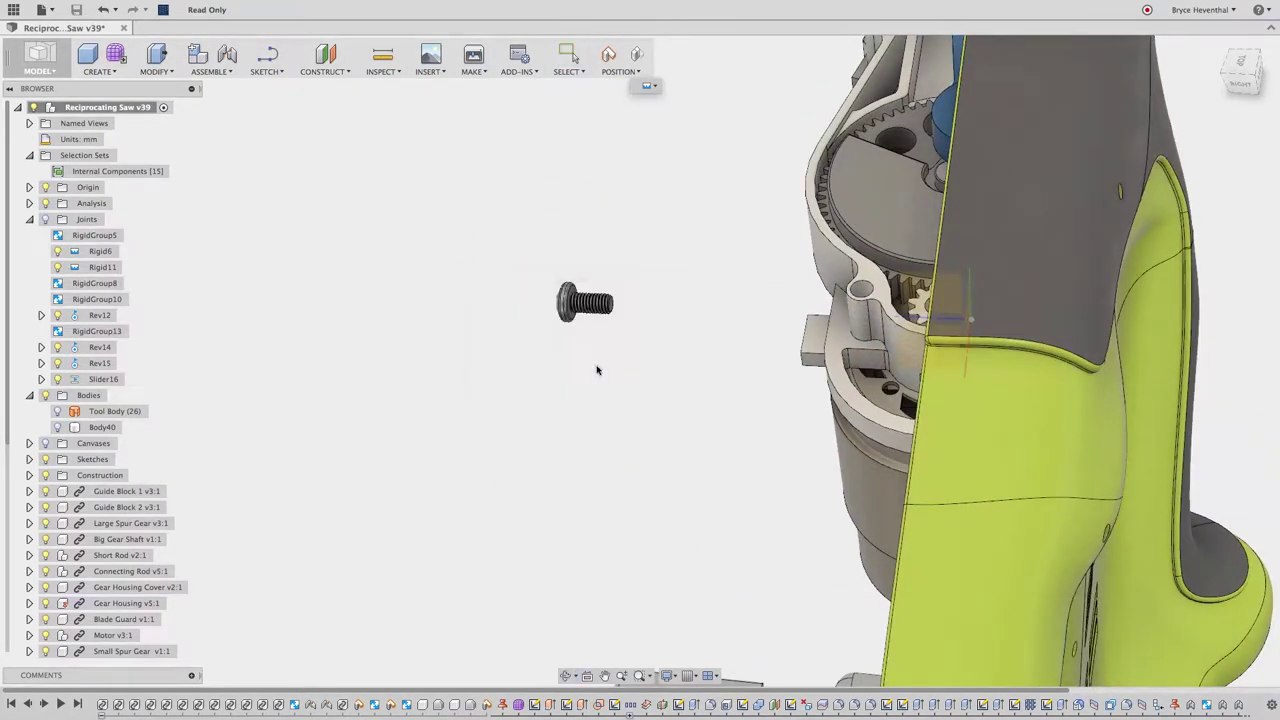
pyautogui.press('j')
pyautogui.click(569, 303)
pyautogui.keyDown('shift'); pyautogui.moveTo(569, 329); pyautogui.dragTo(642, 662, button='middle'); pyautogui.keyUp('shift')
pyautogui.click(582, 206)
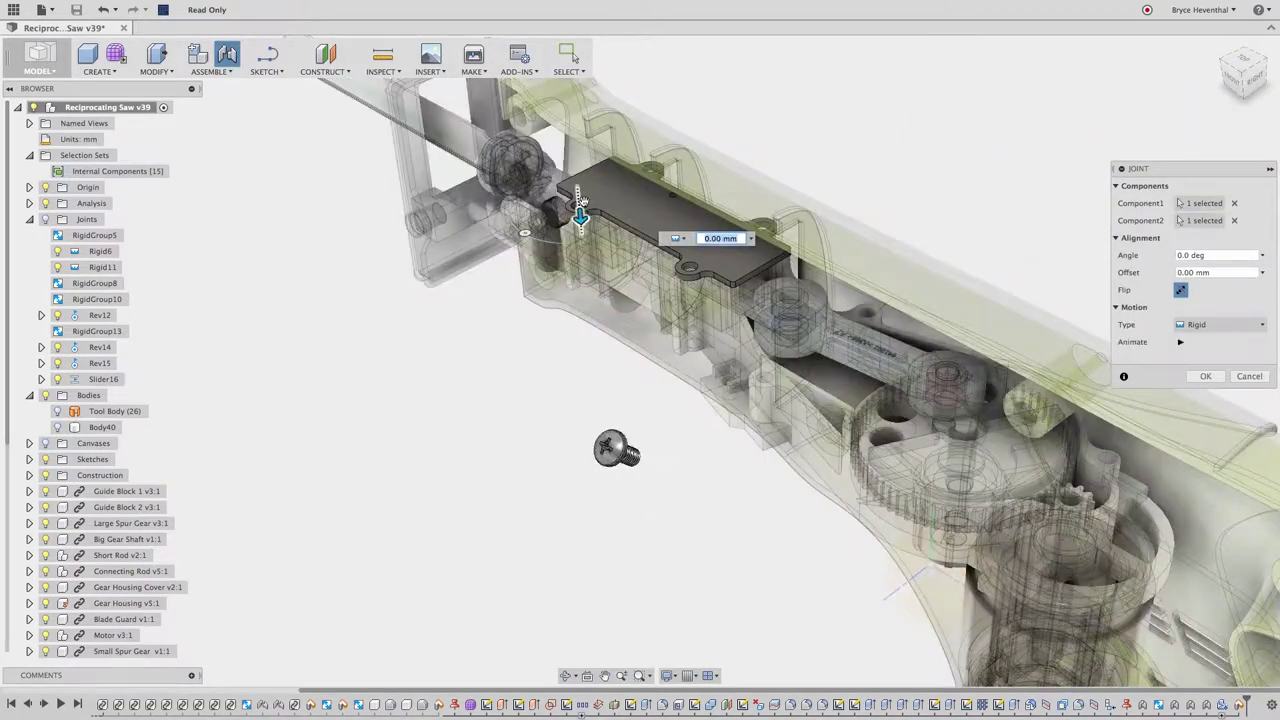
pyautogui.press('Return')
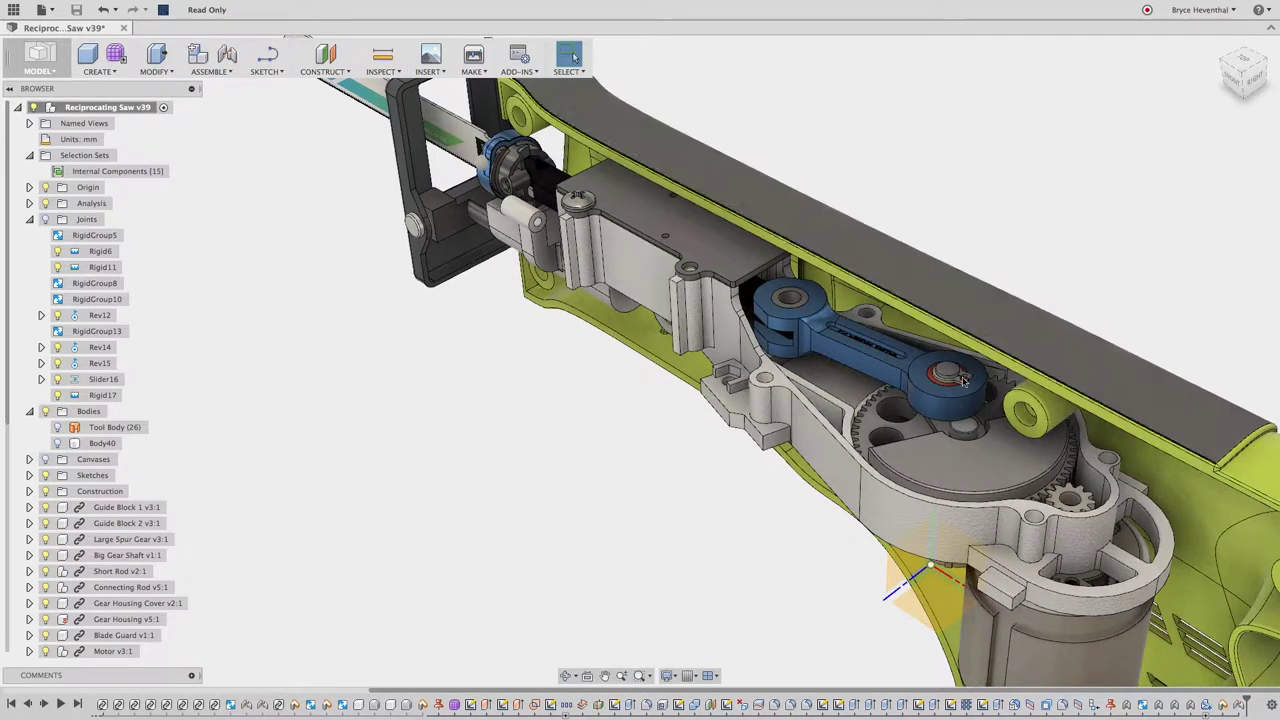
# Step: Hide the Right Housing and set up a rectangular component pattern with the 90116A250 screw as its object
pyautogui.scroll(-5, 100, 500)
pyautogui.click(45, 635)
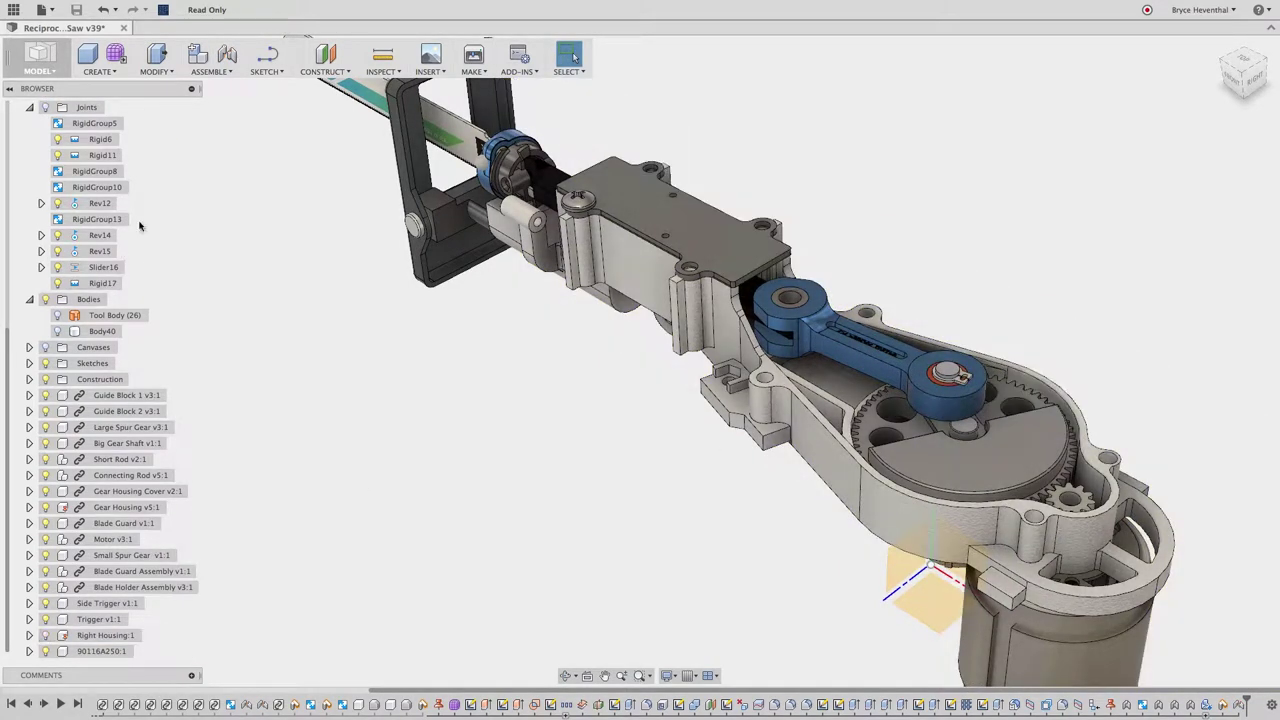
pyautogui.click(99, 71)
pyautogui.moveTo(124, 298)
pyautogui.click(230, 299)
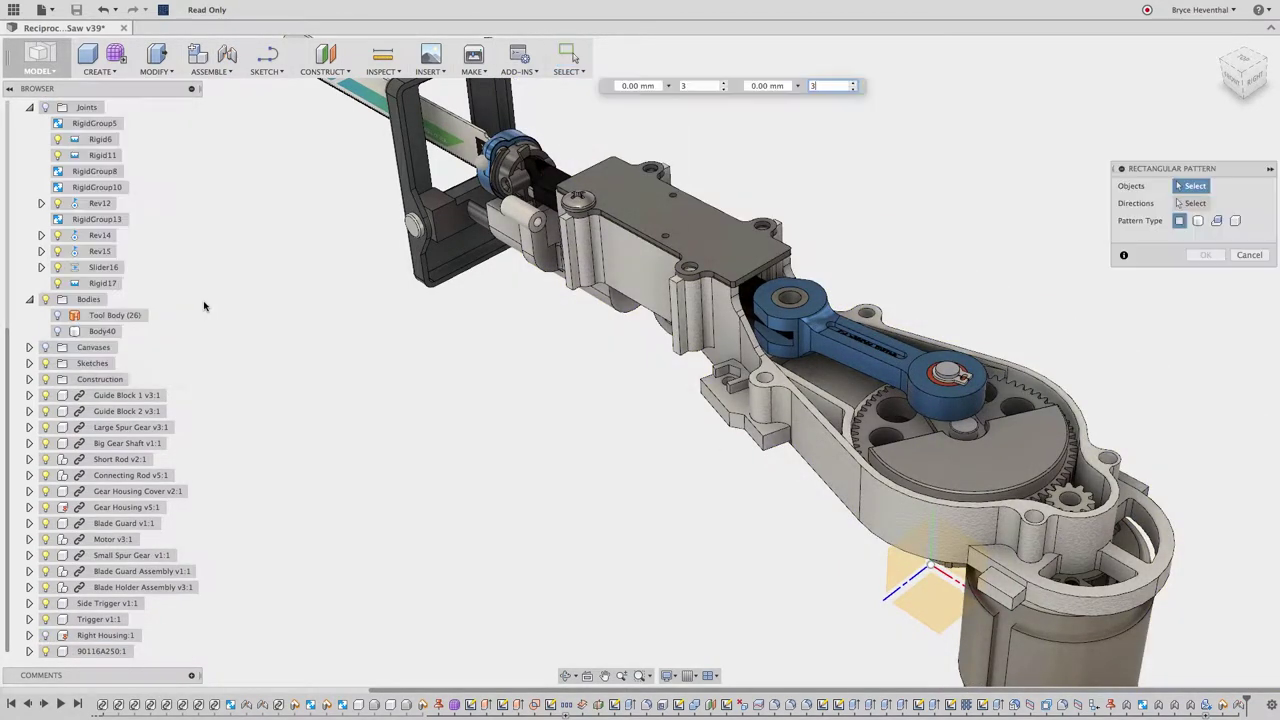
pyautogui.click(1235, 221)
pyautogui.click(100, 651)
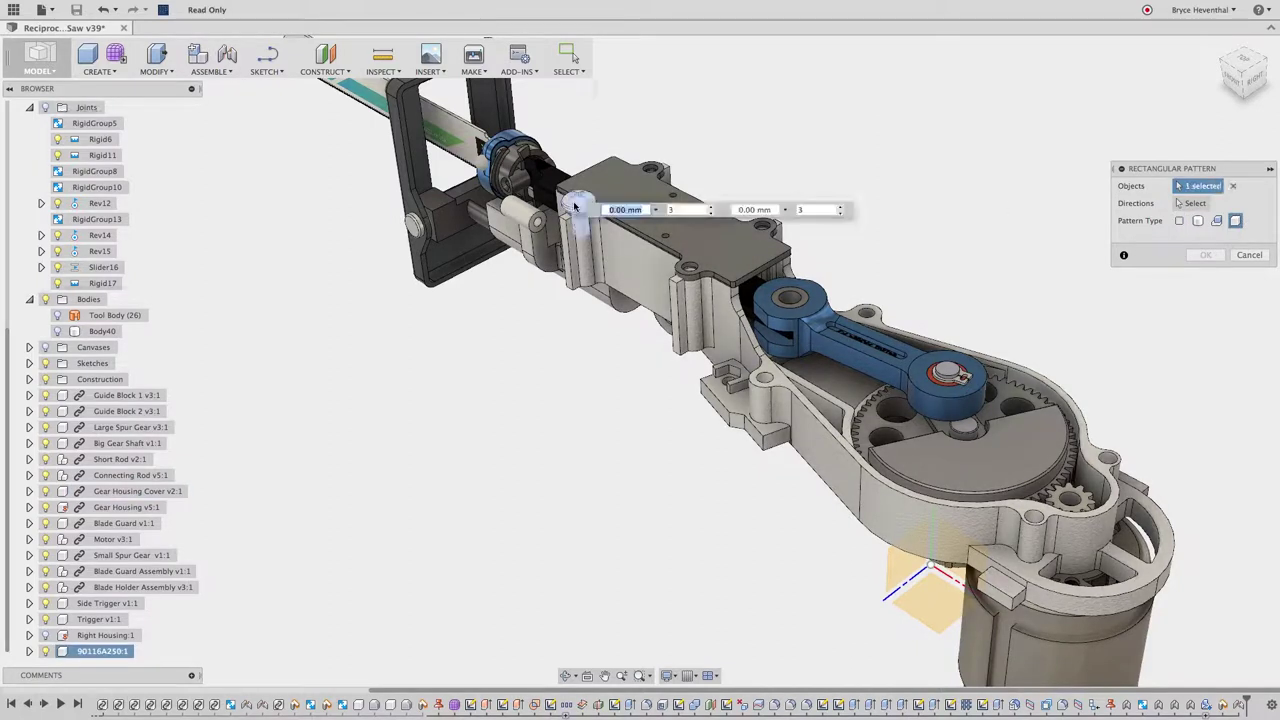
# Step: Pattern the screw across the cover's short edge with a distance of 28 mm and a quantity of 2
pyautogui.click(1195, 203)
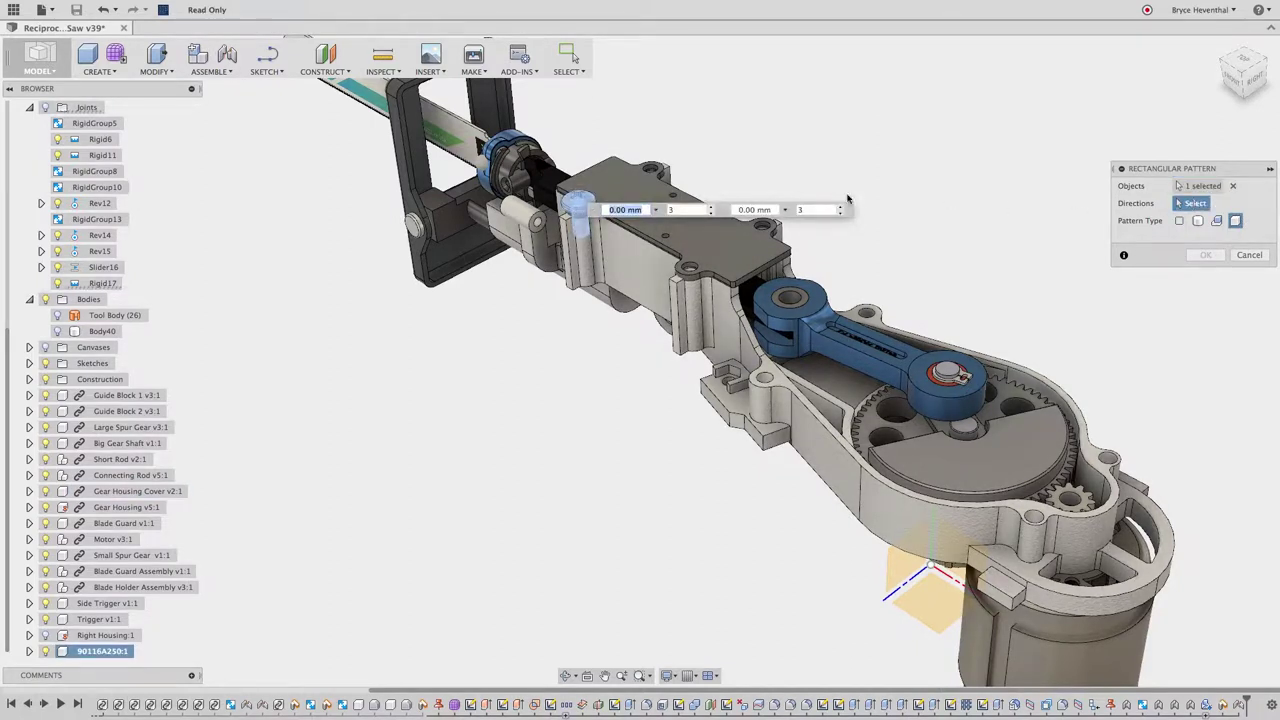
pyautogui.click(590, 175)
pyautogui.moveTo(586, 207); pyautogui.dragTo(630, 188)
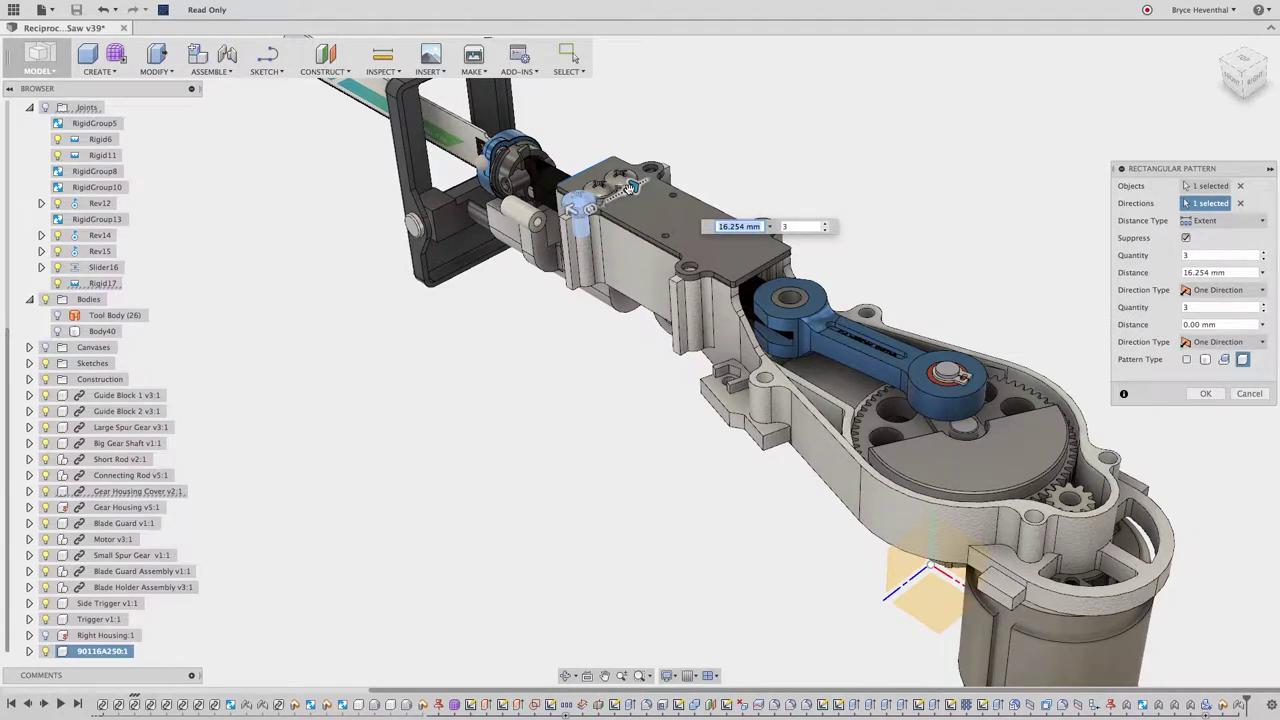
pyautogui.write('28')
pyautogui.press('Tab')
pyautogui.write('2')
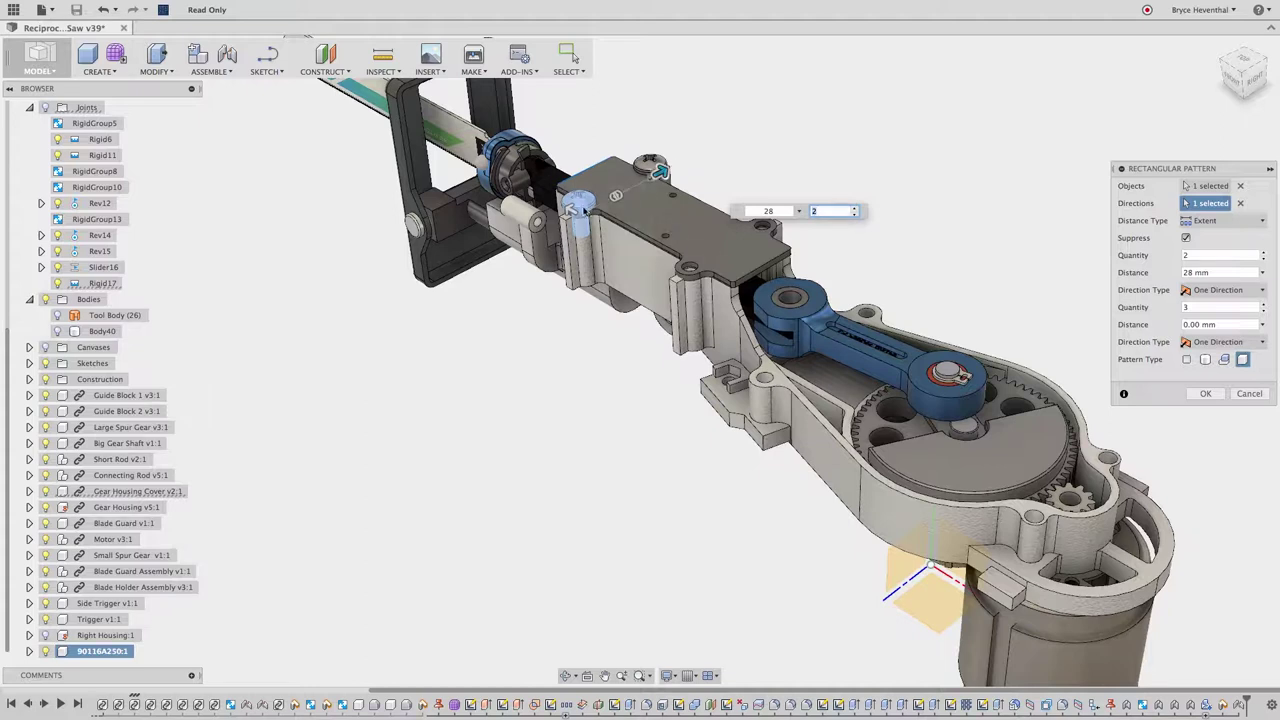
# Step: Set the pattern's second direction along the cover to -46.5 mm with a quantity of 2 and complete the pattern
pyautogui.moveTo(582, 212); pyautogui.dragTo(680, 270)
pyautogui.write('-46.5')
pyautogui.press('Tab')
pyautogui.write('2')
pyautogui.click(1208, 398)
pyautogui.moveTo(1200, 397)
pyautogui.keyDown('shift'); pyautogui.mouseDown(button='middle')
pyautogui.moveTo(1188, 397)
pyautogui.moveTo(1211, 394)
pyautogui.mouseUp(button='middle'); pyautogui.keyUp('shift')
pyautogui.press('Escape')
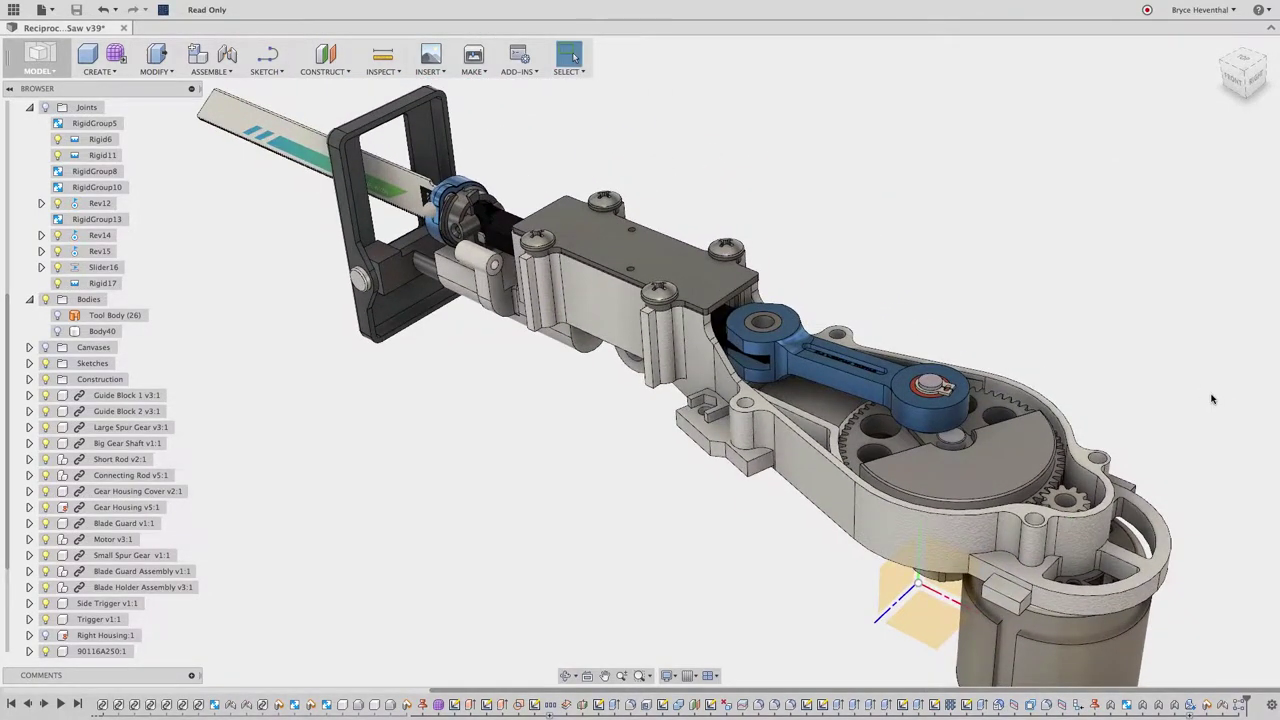
# Step: Show the Right Housing again and return to the home view of the whole saw
pyautogui.press('F6')
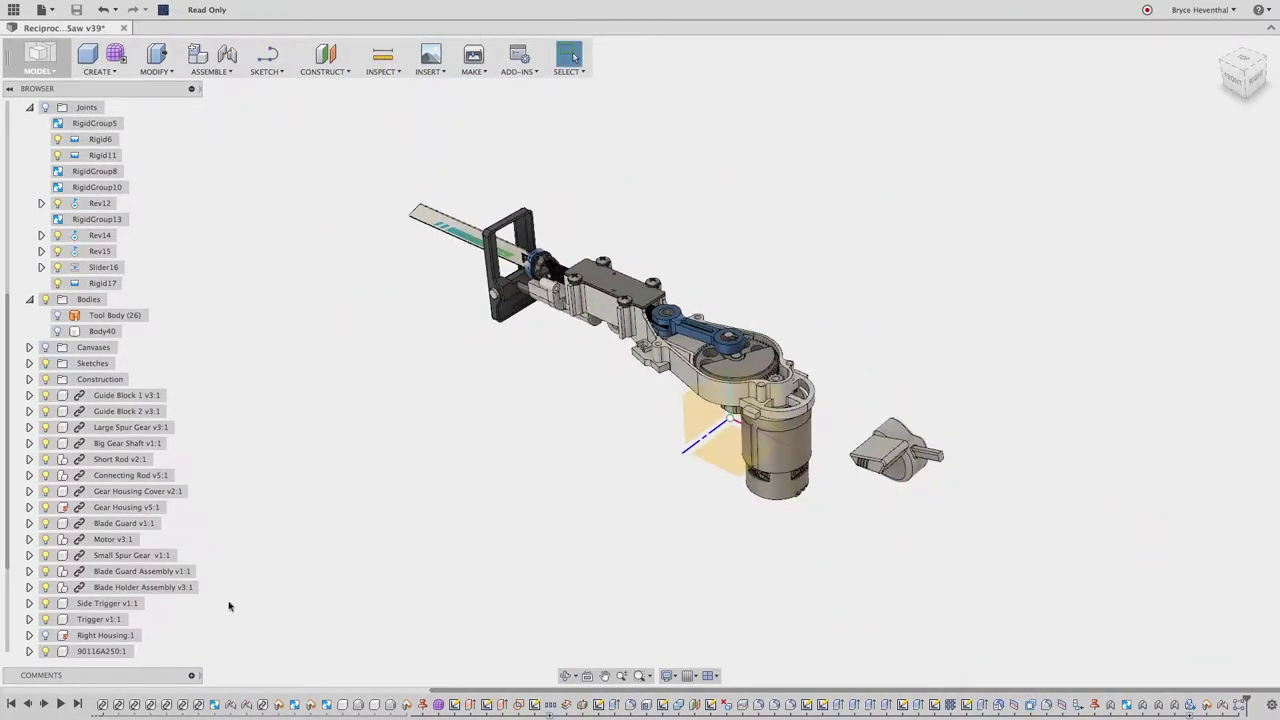
pyautogui.click(45, 635)
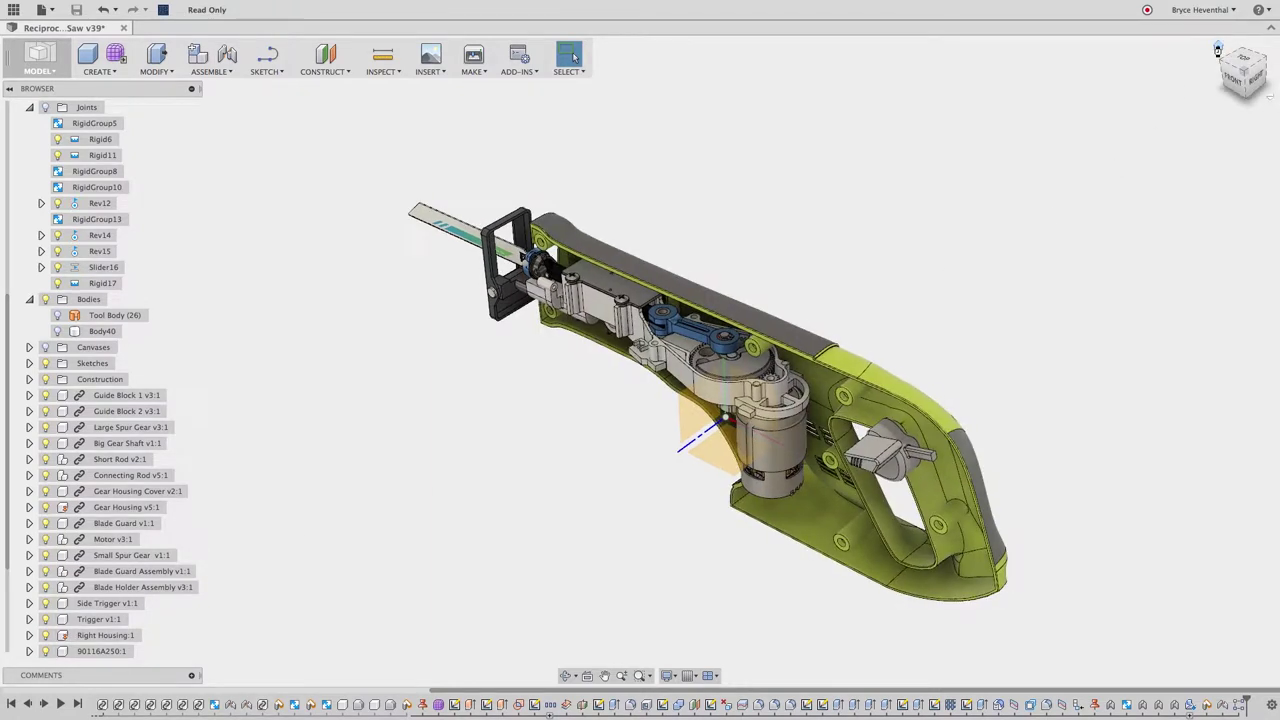
pyautogui.click(1217, 50)
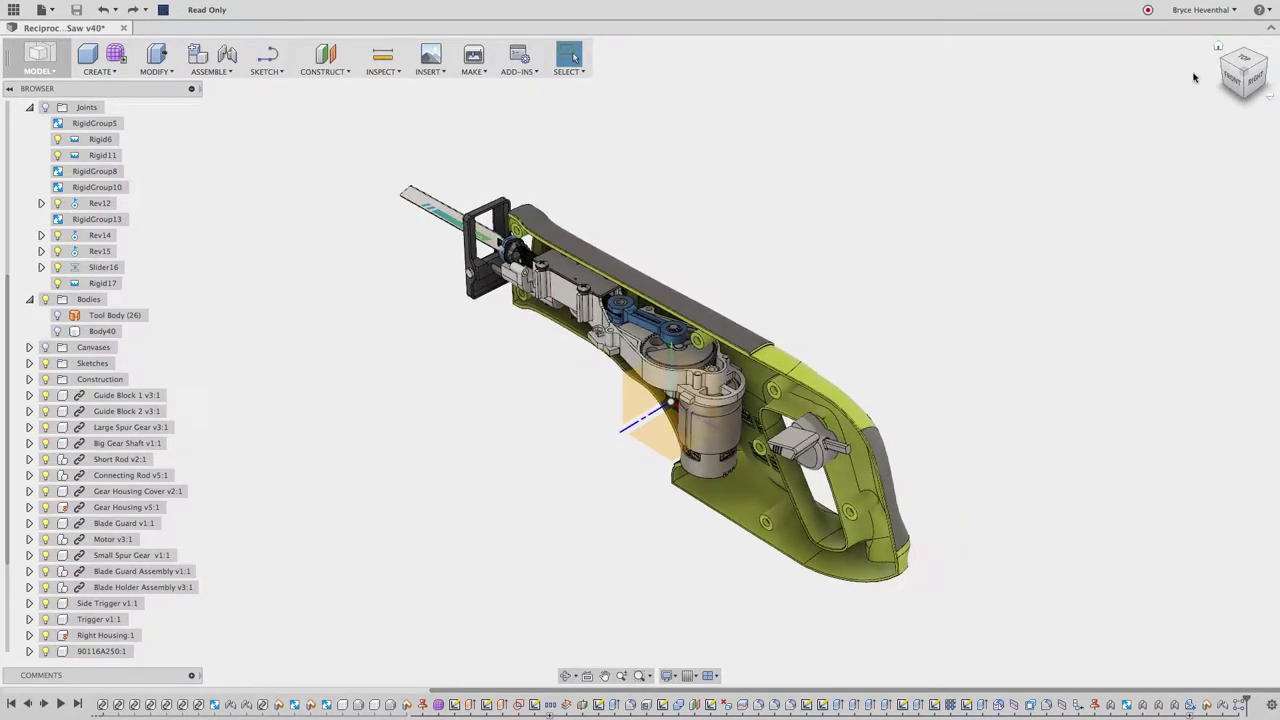
# Step: Open the housing's sculpted form for editing and shift the rear handle's faces slightly sideways with Edit Form
pyautogui.rightClick(442, 705)
pyautogui.click(475, 622)
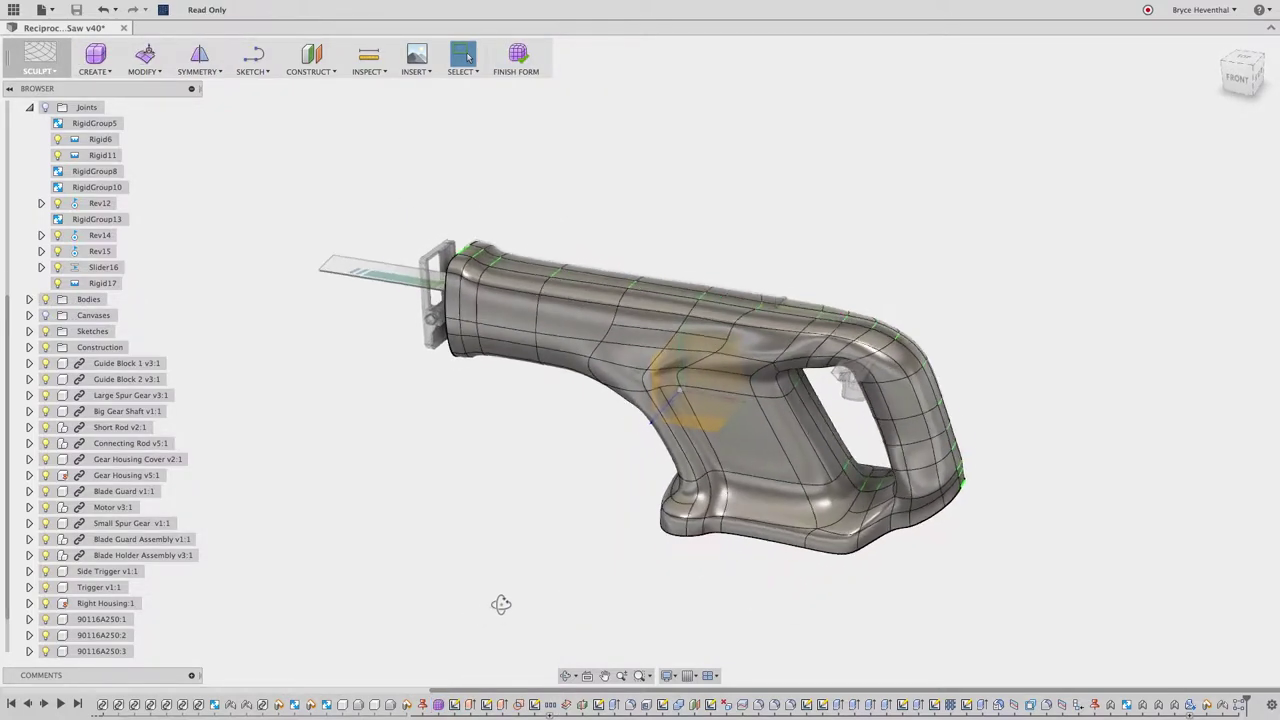
pyautogui.moveTo(1033, 247); pyautogui.dragTo(855, 410)
pyautogui.keyDown('shift'); pyautogui.moveTo(855, 410); pyautogui.dragTo(823, 423, button='middle'); pyautogui.keyUp('shift')
pyautogui.rightClick(870, 418)
pyautogui.click(901, 392)
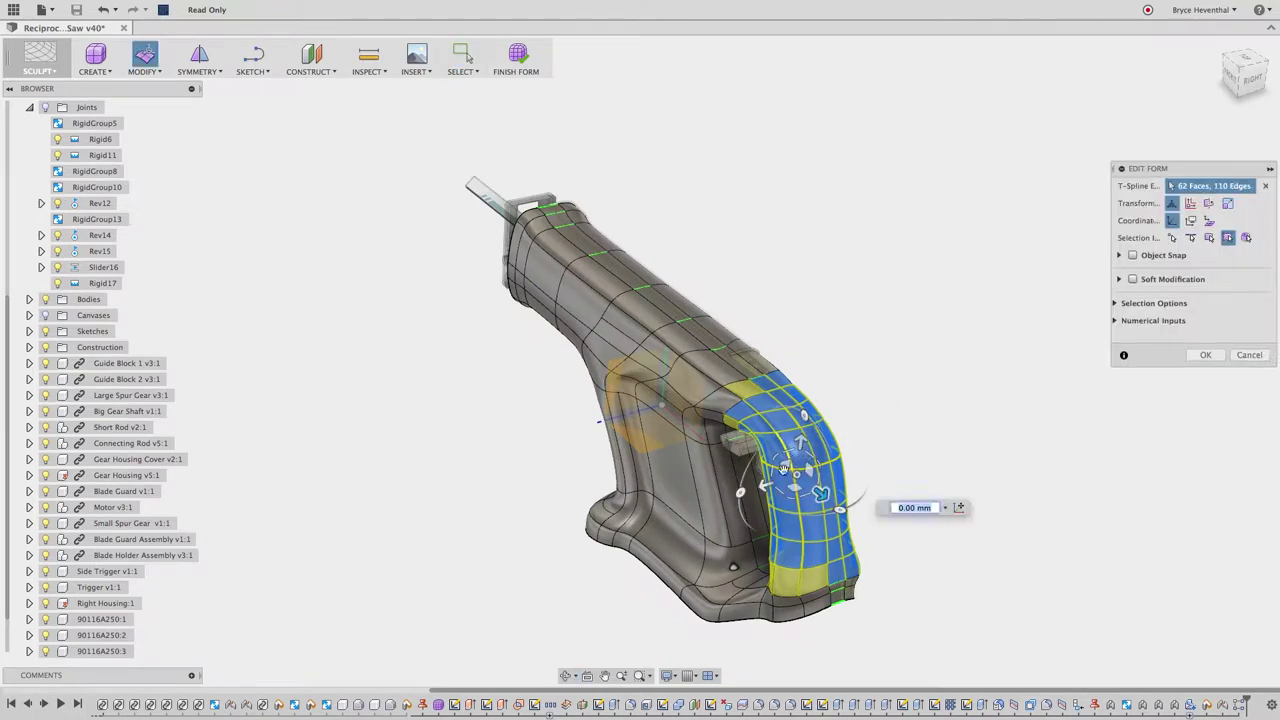
pyautogui.moveTo(764, 482); pyautogui.dragTo(768, 482)
pyautogui.click(882, 461)
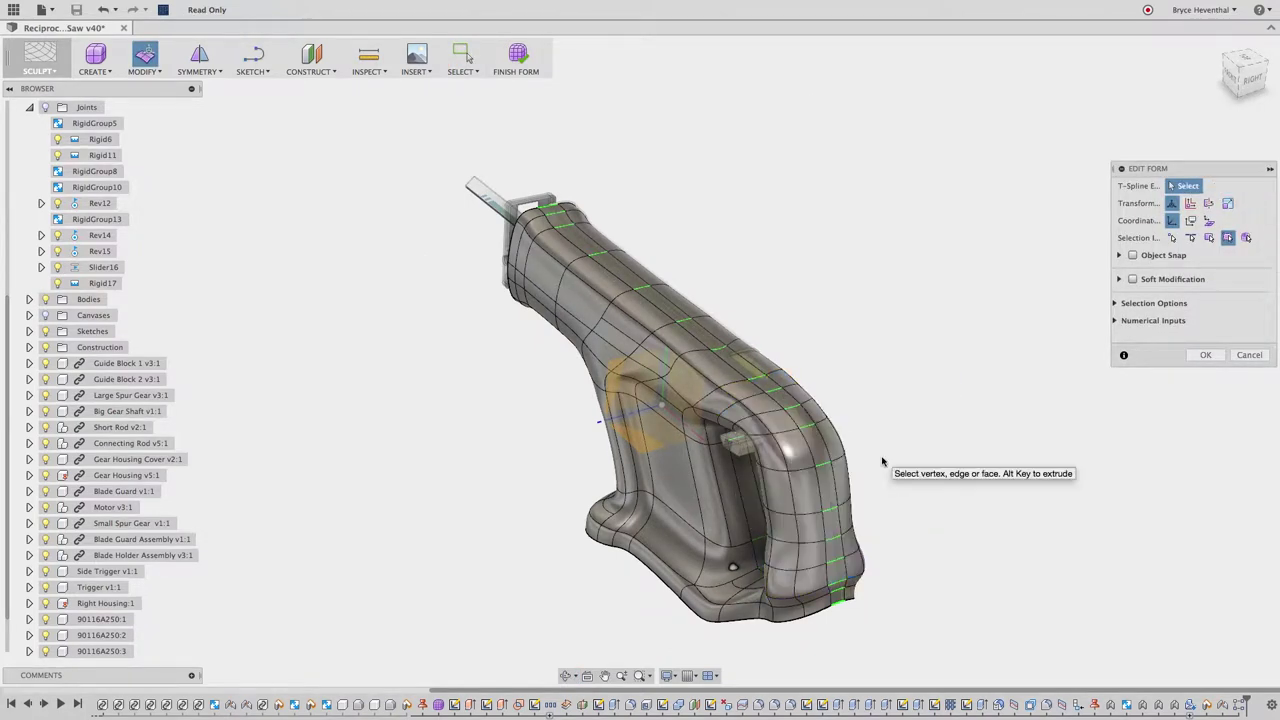
# Step: Select the two side faces at the nose end of the form and pull them slightly outward
pyautogui.scroll(2, 720, 440)
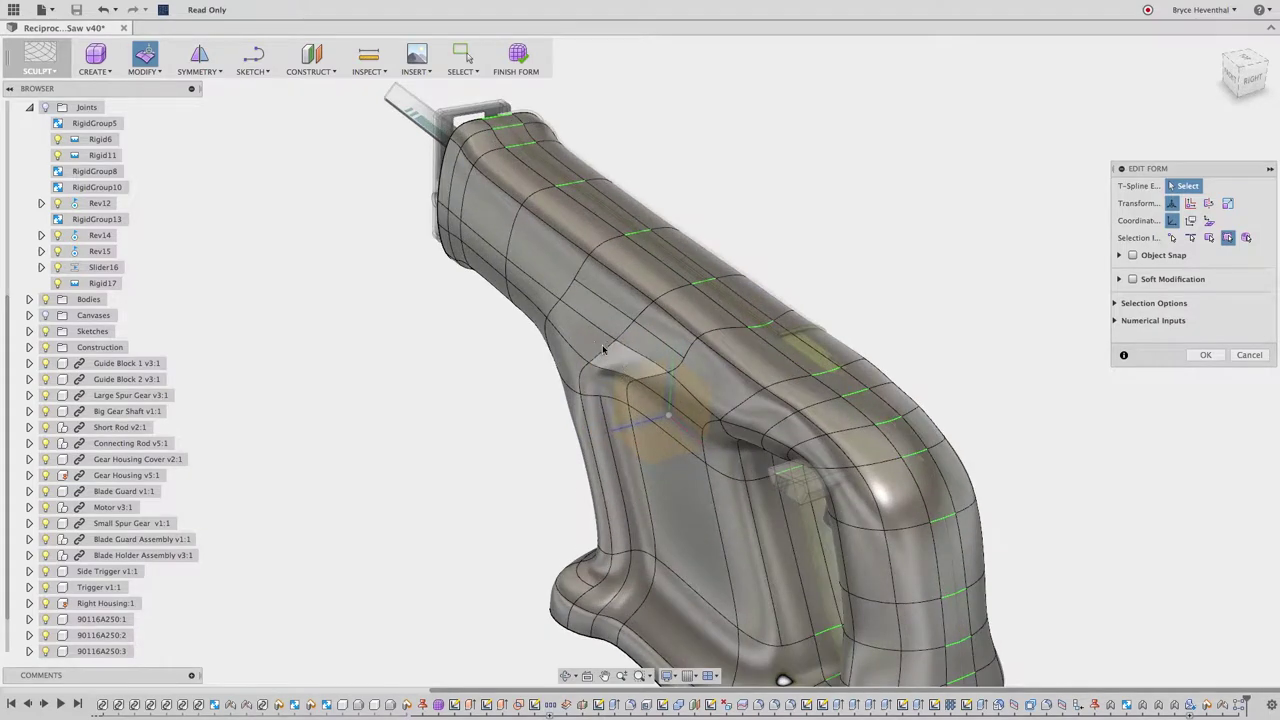
pyautogui.scroll(3, 445, 190)
pyautogui.doubleClick(445, 190)
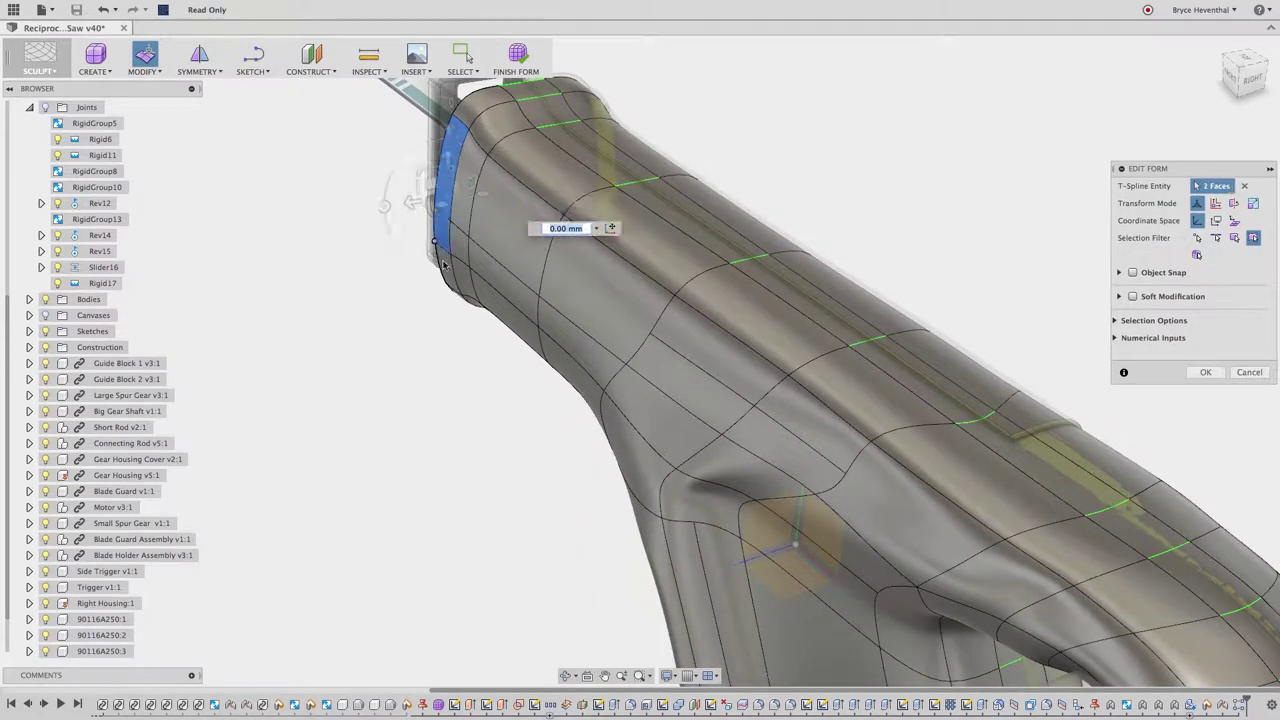
pyautogui.moveTo(403, 229); pyautogui.dragTo(391, 232)
pyautogui.click(473, 384)
# Step: Pull the single face on the underside, where the barrel curves down into the body, outward by about 1.4 mm
pyautogui.keyDown('shift'); pyautogui.moveTo(533, 449); pyautogui.dragTo(560, 380, button='middle'); pyautogui.keyUp('shift')
pyautogui.click(566, 357)
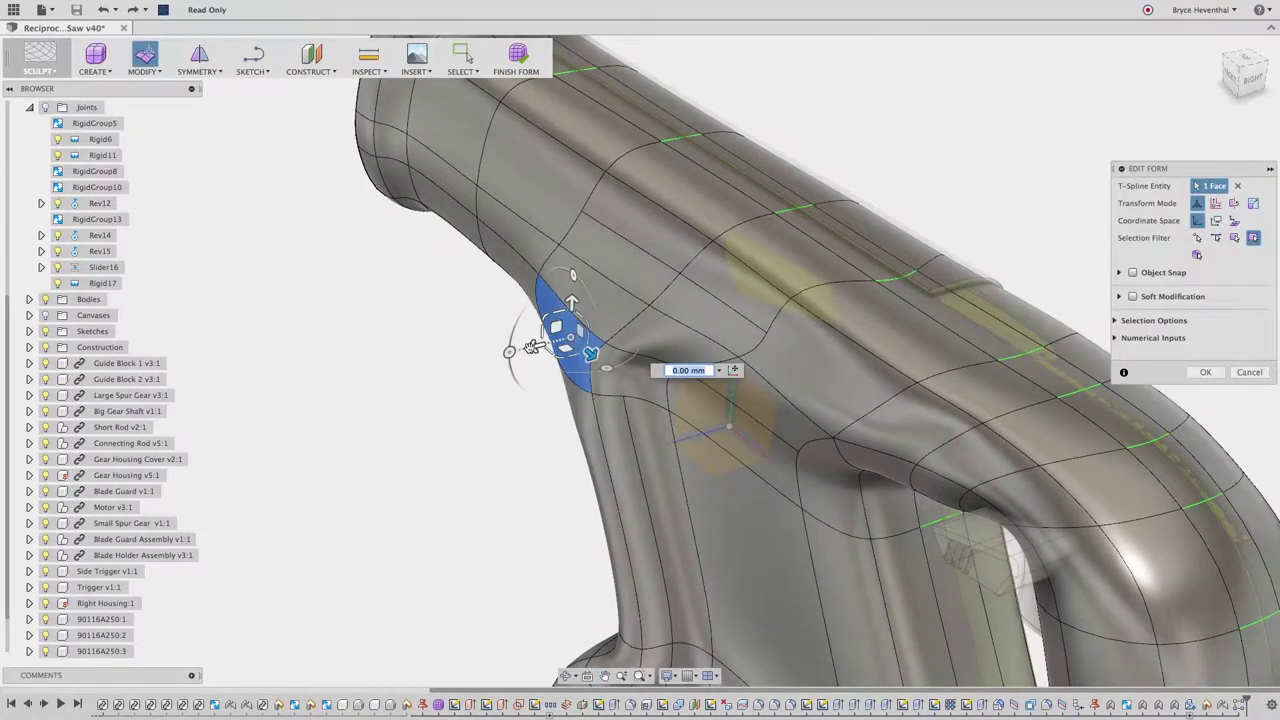
pyautogui.moveTo(537, 346); pyautogui.dragTo(531, 347)
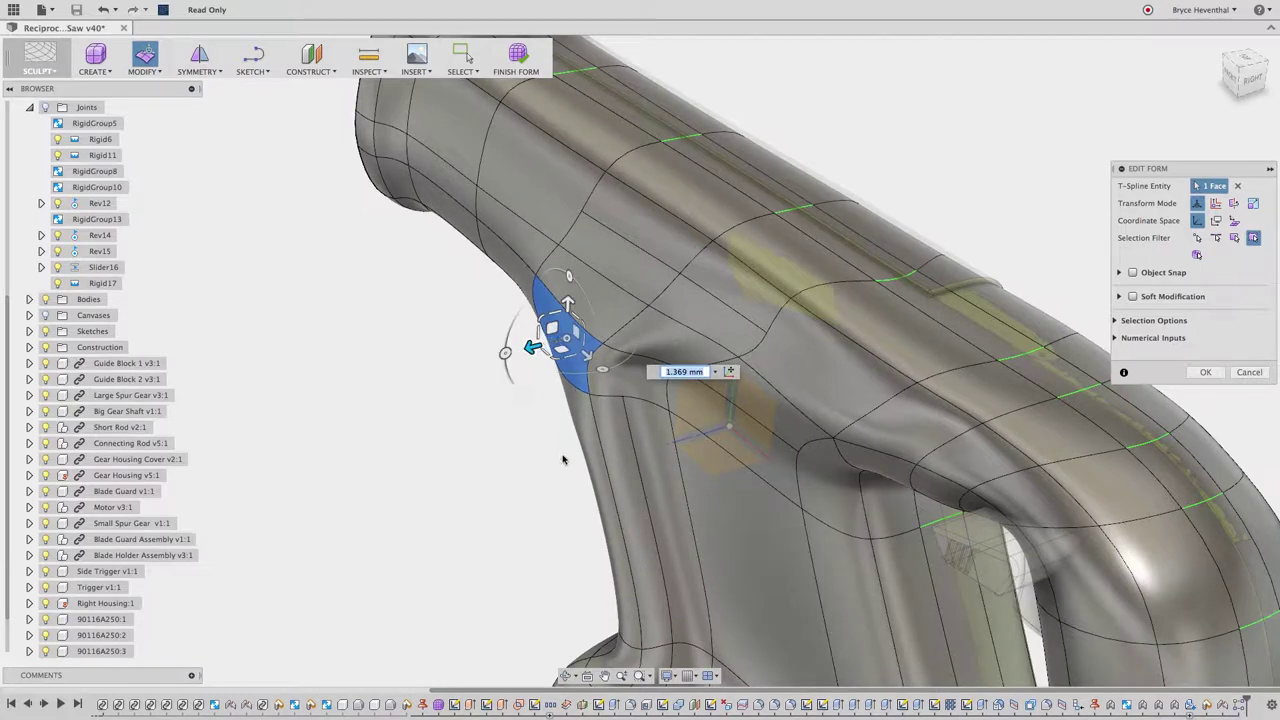
pyautogui.moveTo(563, 457); pyautogui.dragTo(469, 209, button='middle')
pyautogui.scroll(-2, 521, 455)
pyautogui.keyDown('shift'); pyautogui.moveTo(525, 513); pyautogui.dragTo(550, 570, button='middle'); pyautogui.keyUp('shift')
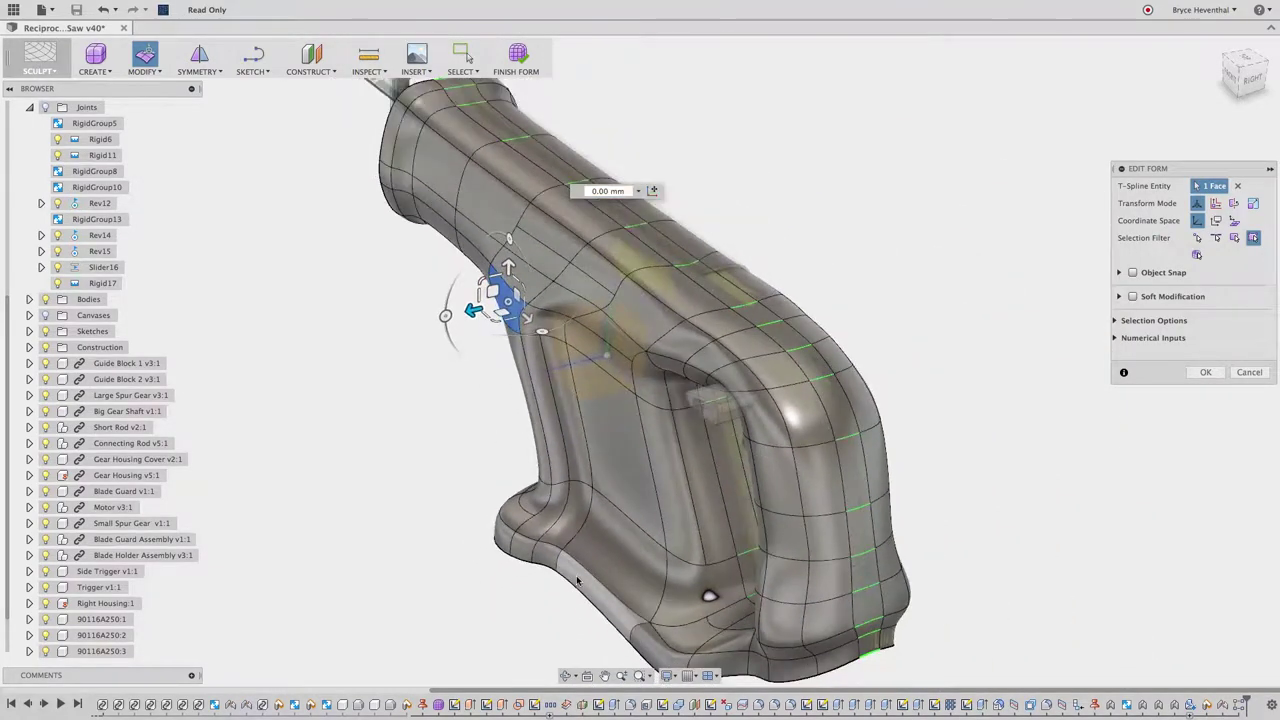
# Step: Adjust the recessed side panel face of the handle's T-spline body with Edit Form and finish the form
pyautogui.click(585, 590)
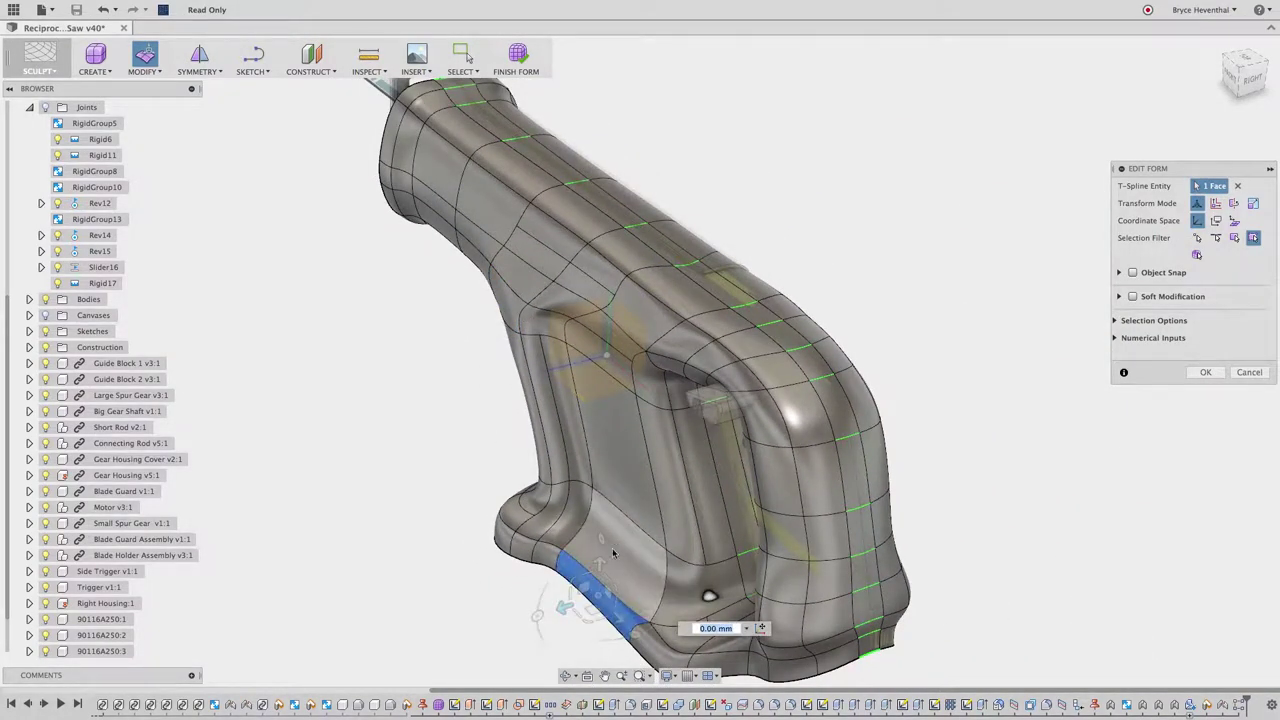
pyautogui.click(634, 467)
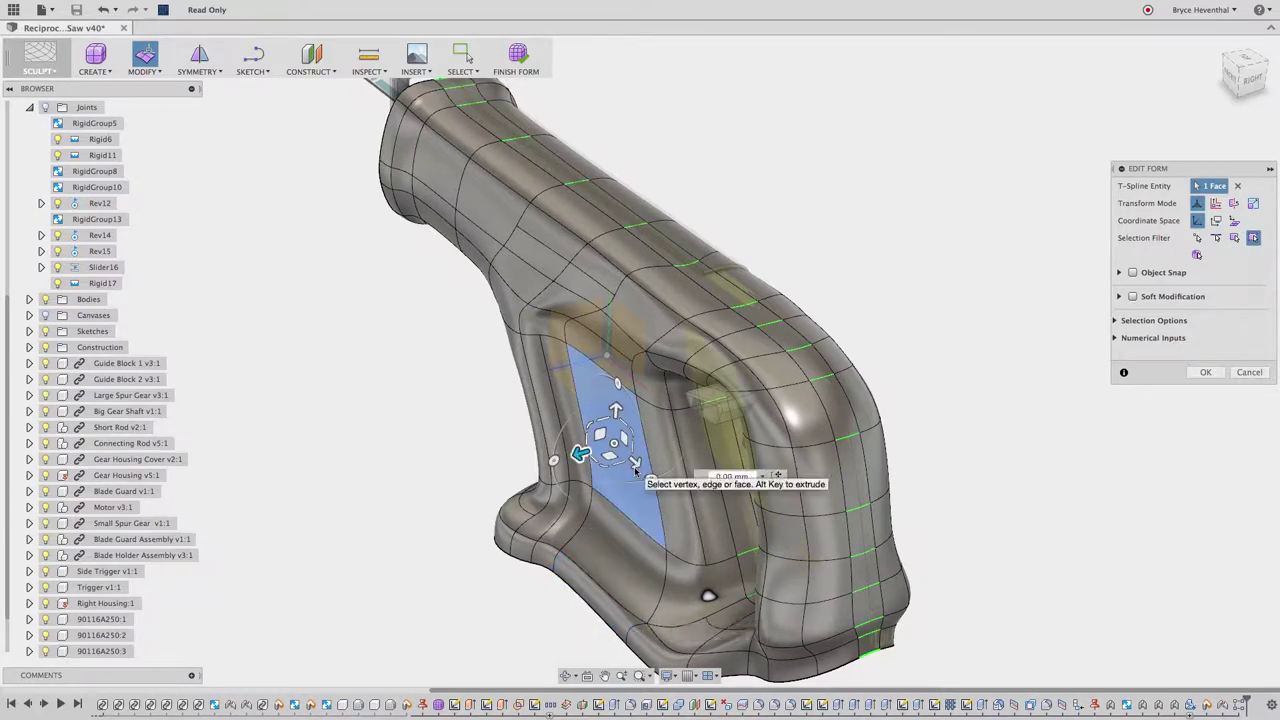
pyautogui.moveTo(651, 478); pyautogui.dragTo(655, 477)
pyautogui.moveTo(577, 453); pyautogui.dragTo(586, 443)
pyautogui.keyDown('shift'); pyautogui.moveTo(586, 451); pyautogui.dragTo(674, 349, button='middle'); pyautogui.keyUp('shift')
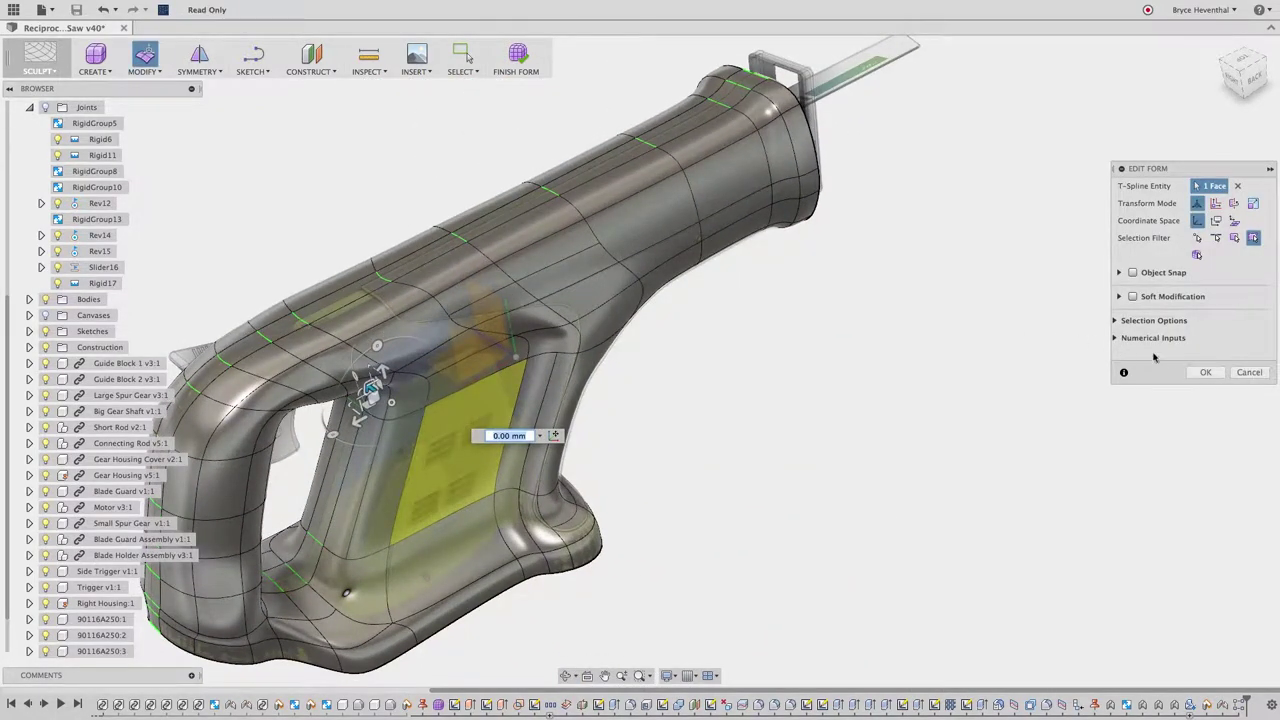
pyautogui.click(1205, 372)
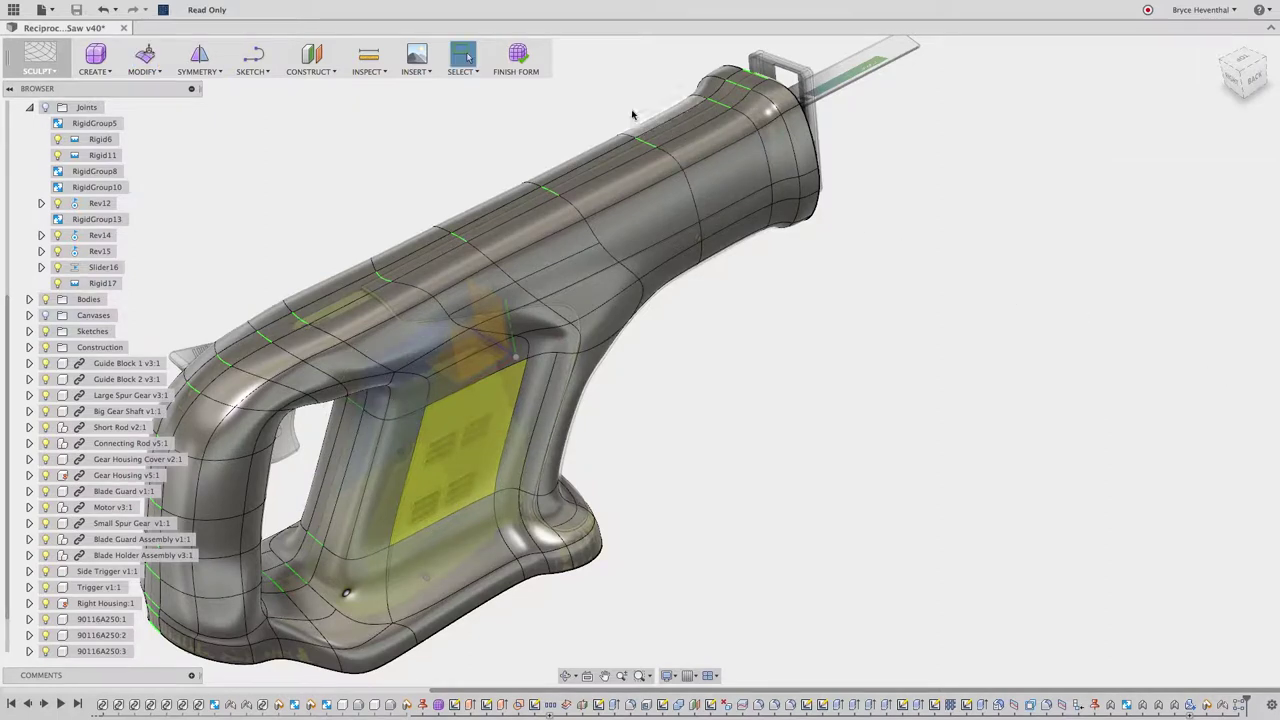
pyautogui.click(520, 55)
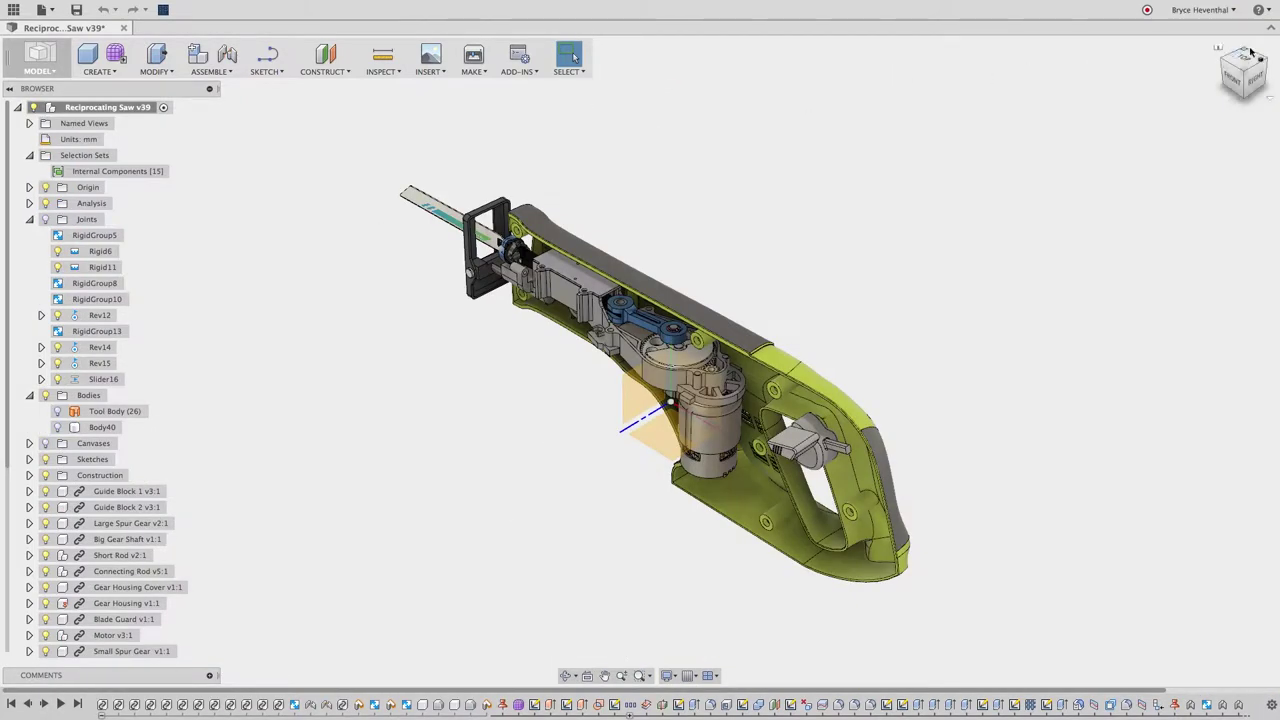
# Step: Switch to the Simulation workspace and create a Static Stress study of the reciprocating saw
pyautogui.click(38, 60)
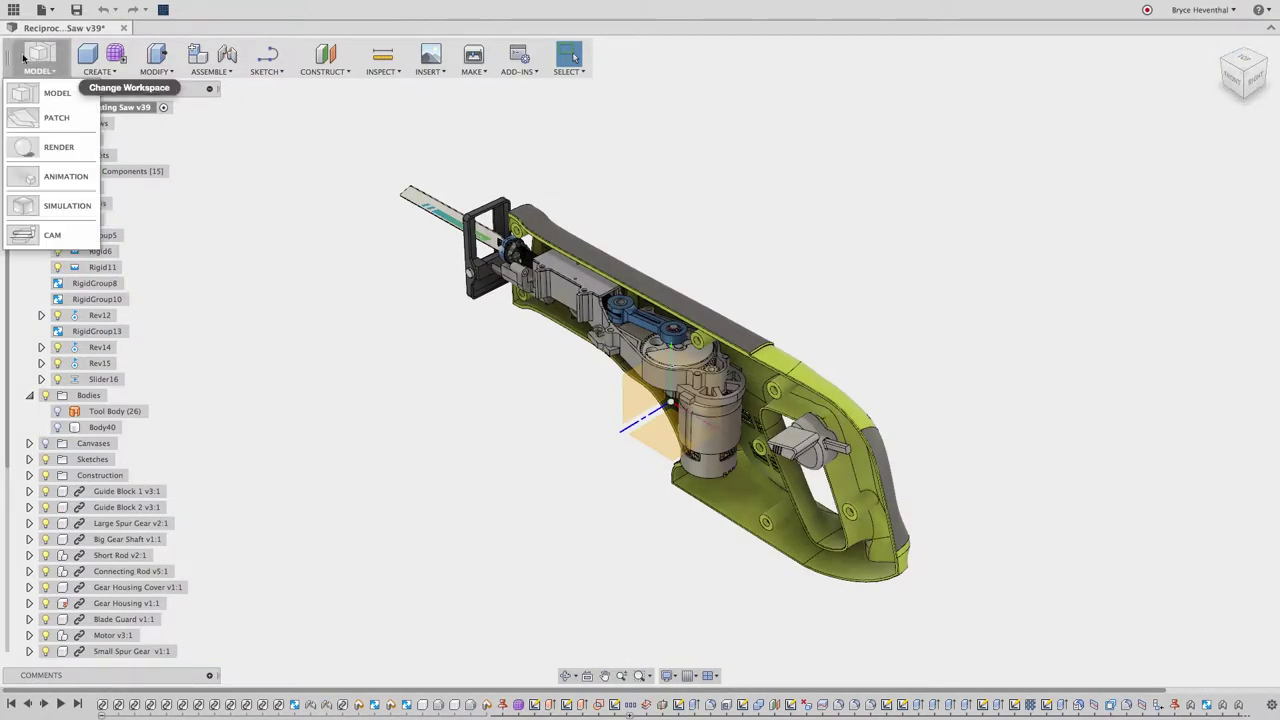
pyautogui.click(57, 207)
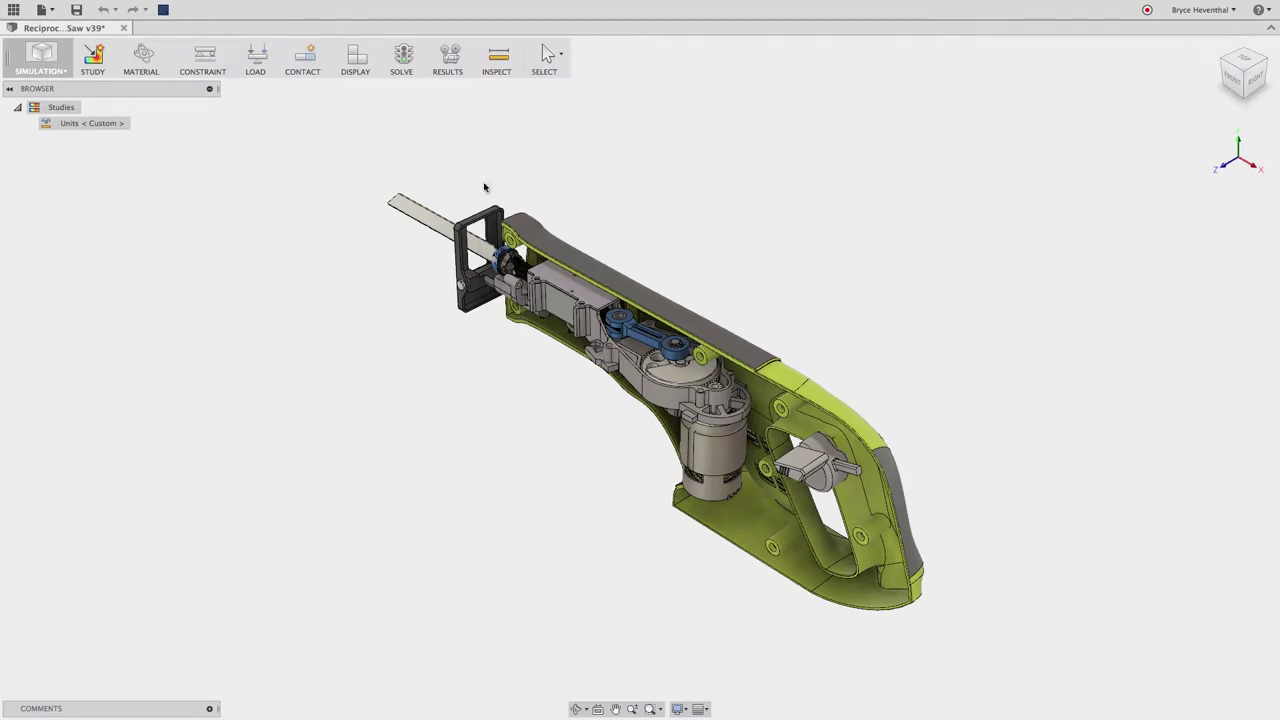
pyautogui.click(1234, 82)
pyautogui.scroll(5, 430, 378)
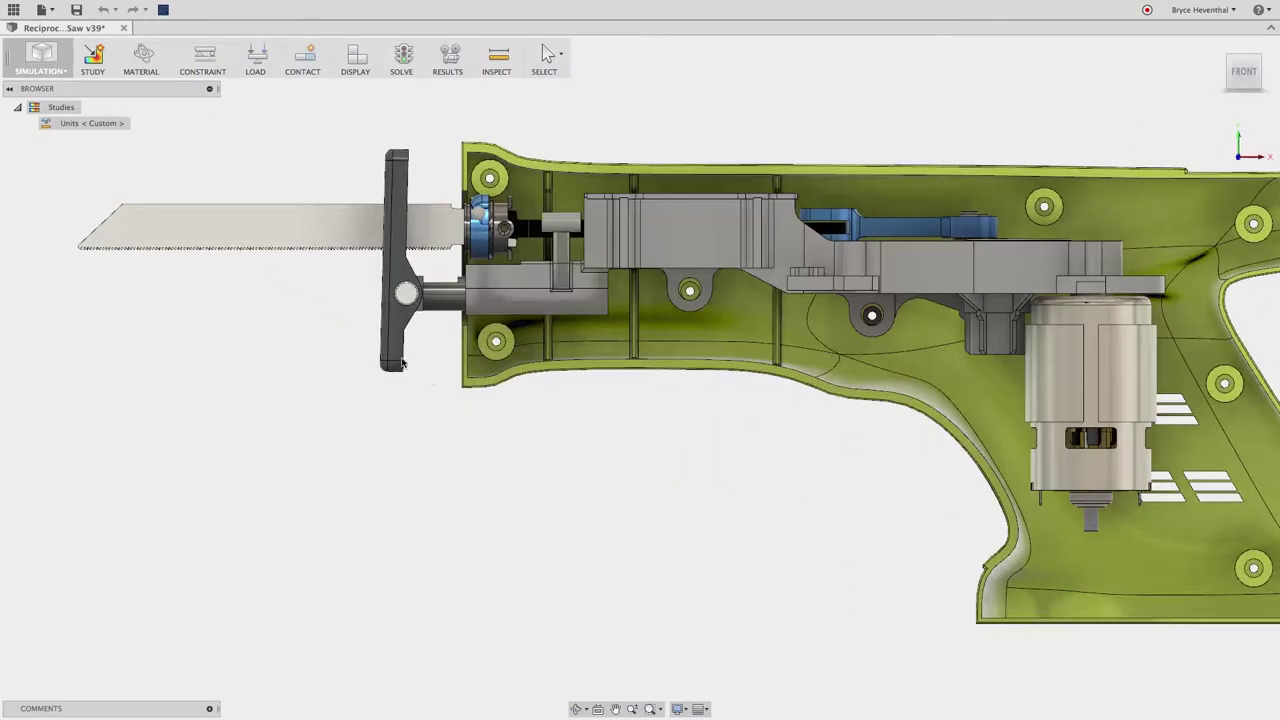
pyautogui.click(92, 60)
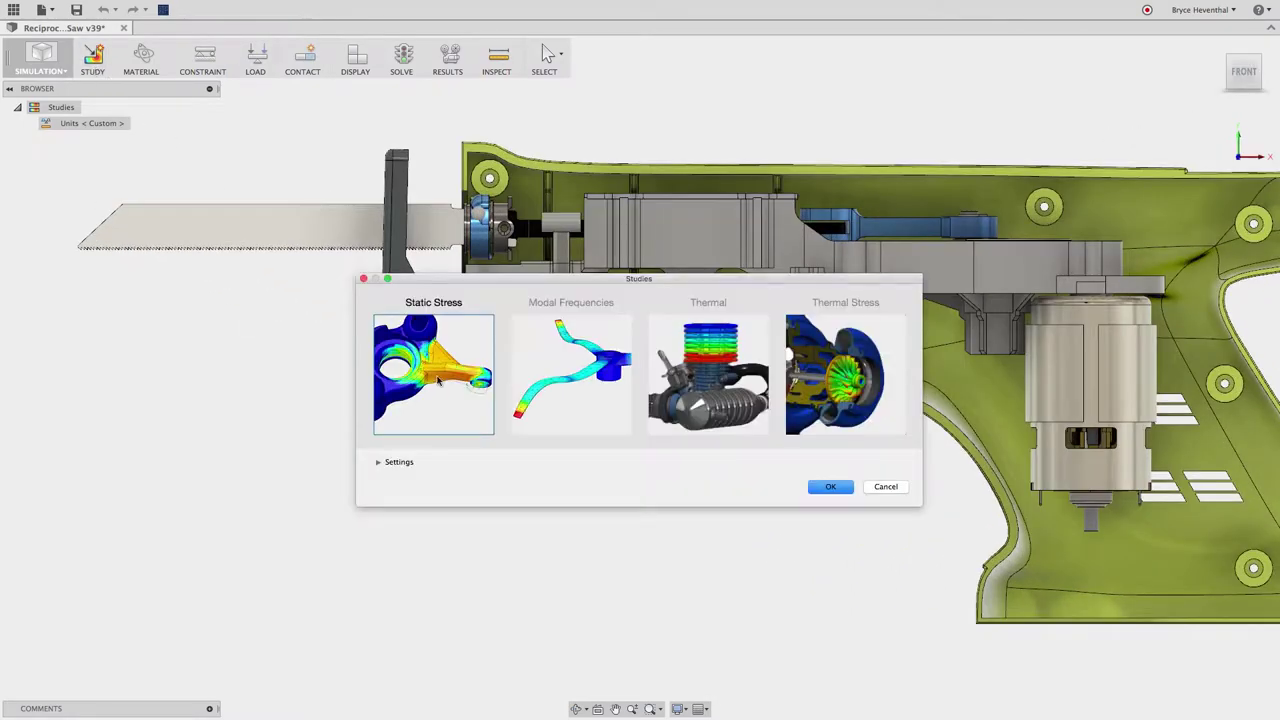
pyautogui.doubleClick(437, 380)
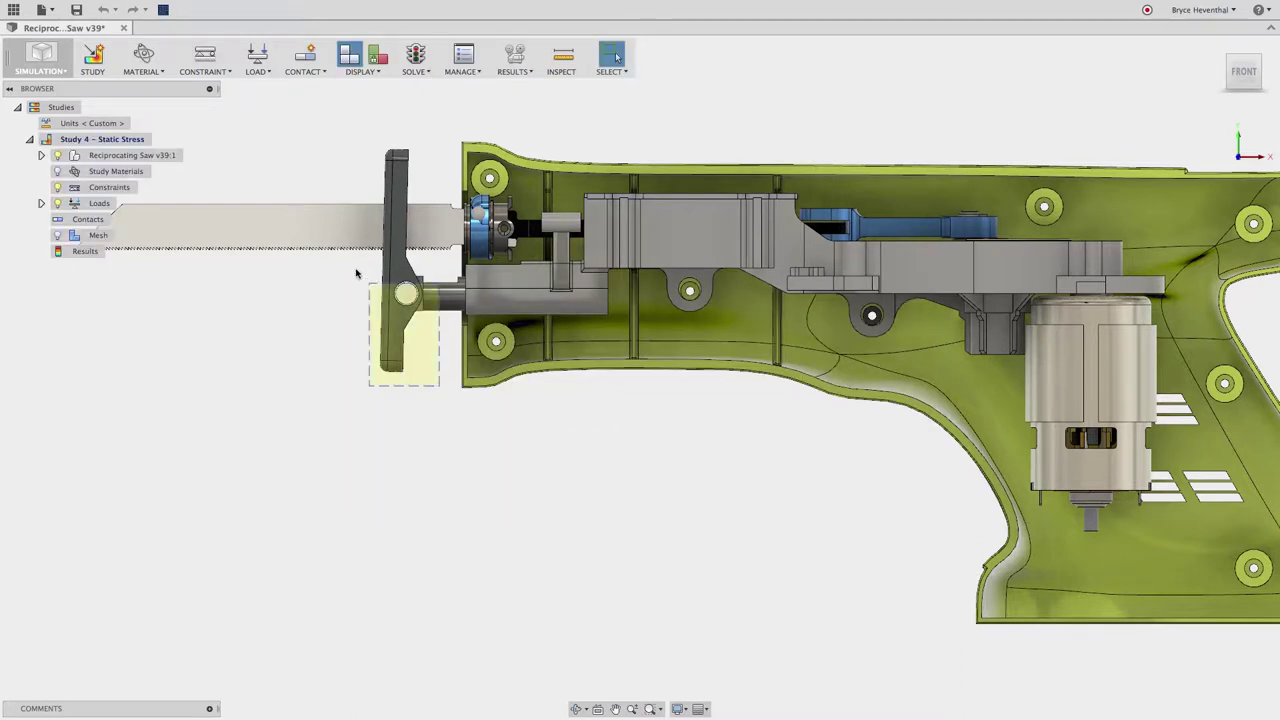
# Step: Isolate the blade guard parts and the gear housing so only they remain in the study view
pyautogui.click(398, 275)
pyautogui.click(529, 286)
pyautogui.rightClick(422, 405)
pyautogui.click(419, 498)
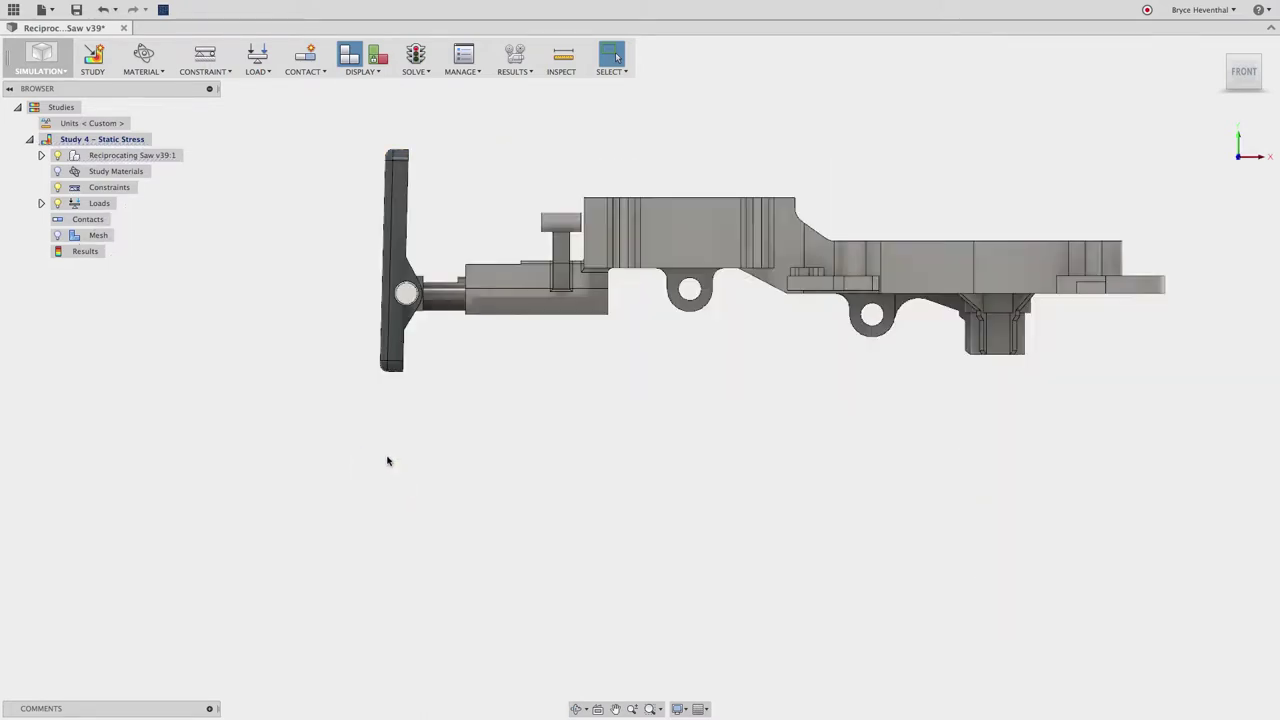
# Step: Apply a Fixed structural constraint to the two mounting holes on the underside of the gear housing
pyautogui.rightClick(136, 188)
pyautogui.click(195, 221)
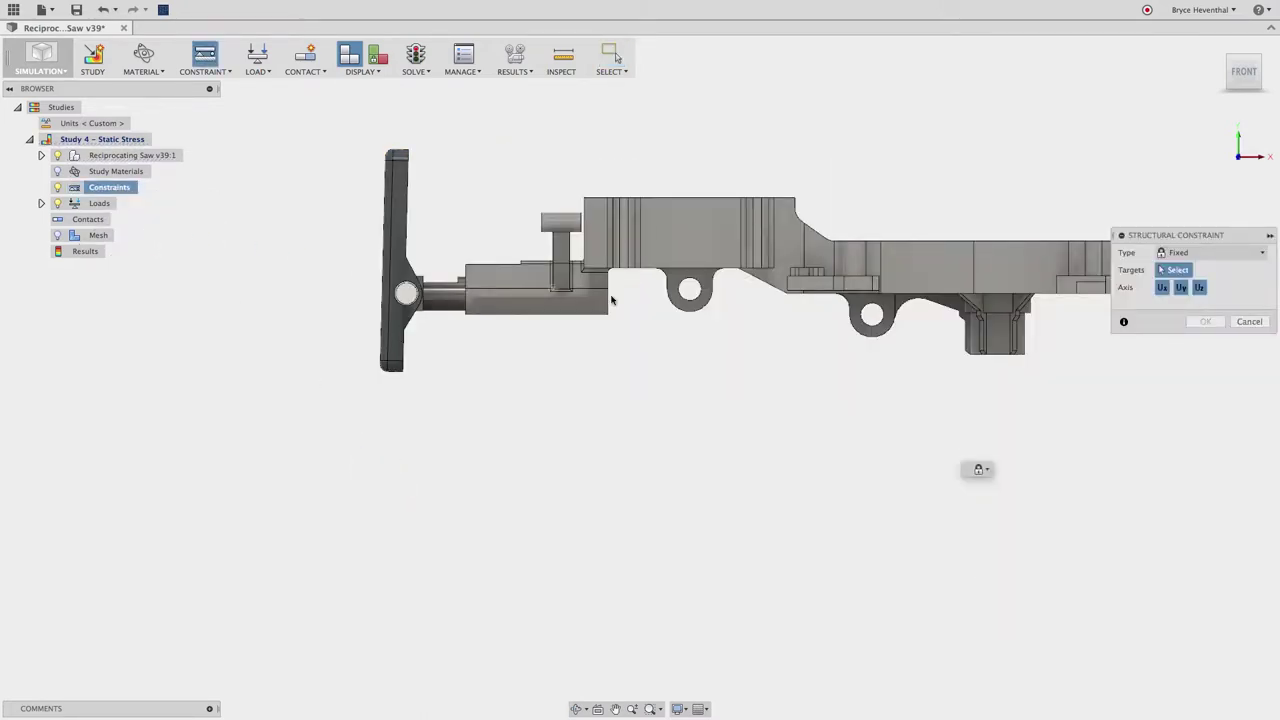
pyautogui.keyDown('shift'); pyautogui.moveTo(620, 305); pyautogui.dragTo(643, 329, button='middle'); pyautogui.keyUp('shift')
pyautogui.scroll(5, 671, 306)
pyautogui.click(650, 318)
pyautogui.moveTo(795, 380); pyautogui.dragTo(614, 383, button='middle')
pyautogui.click(838, 368)
pyautogui.click(1205, 321)
pyautogui.scroll(-6, 603, 428)
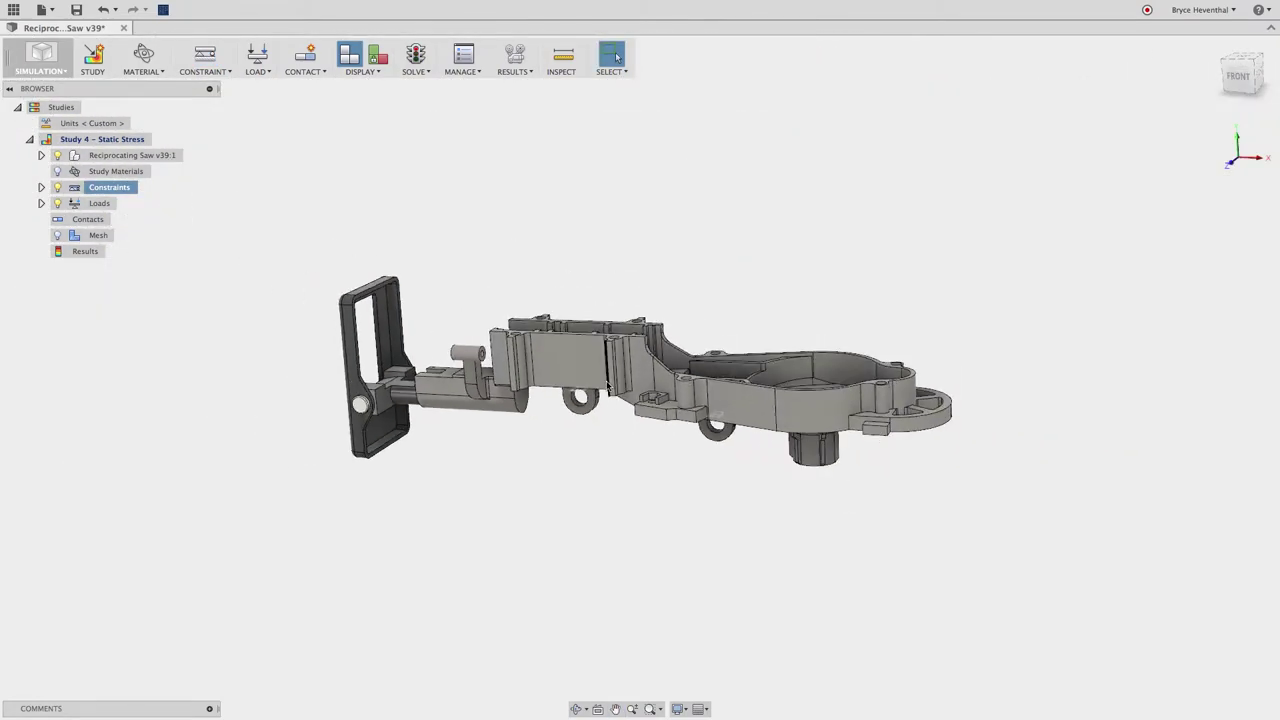
# Step: Apply a 74 lbforce structural force normal to the bottom face of the blade guard, overriding the load units
pyautogui.rightClick(100, 204)
pyautogui.click(150, 223)
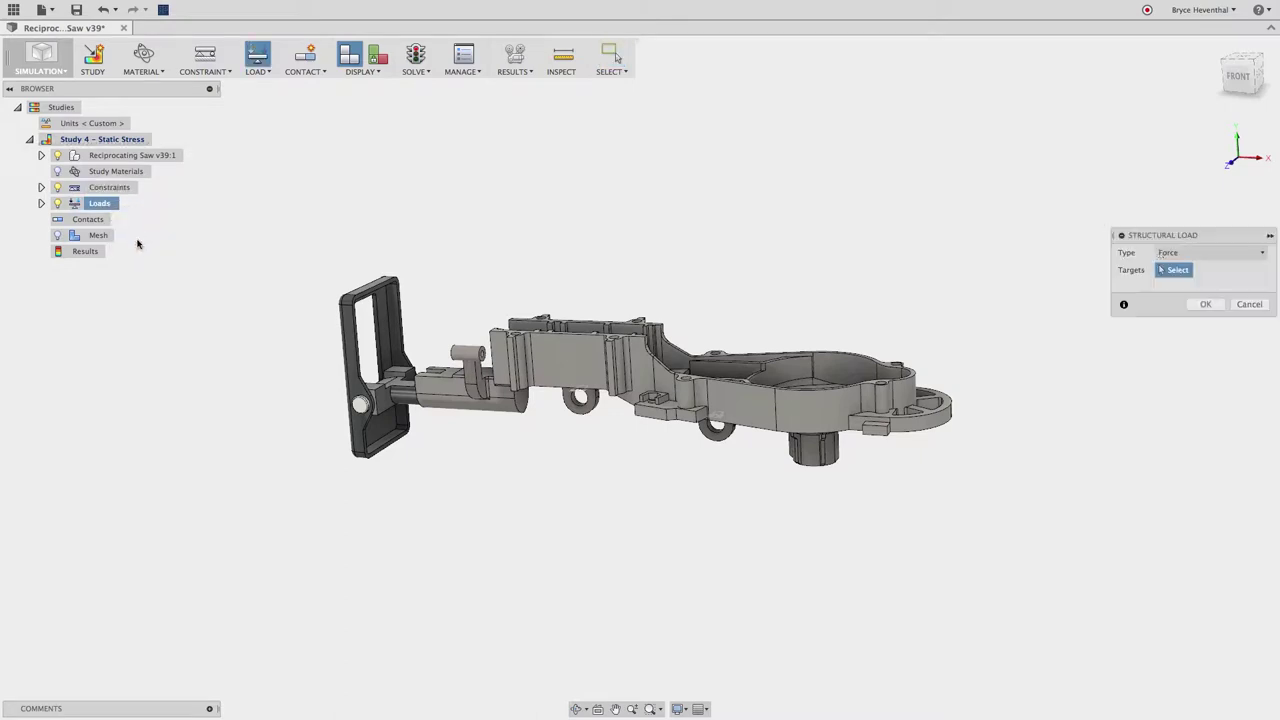
pyautogui.keyDown('shift'); pyautogui.moveTo(334, 462); pyautogui.dragTo(338, 375, button='middle'); pyautogui.keyUp('shift')
pyautogui.scroll(3, 350, 496)
pyautogui.click(325, 483)
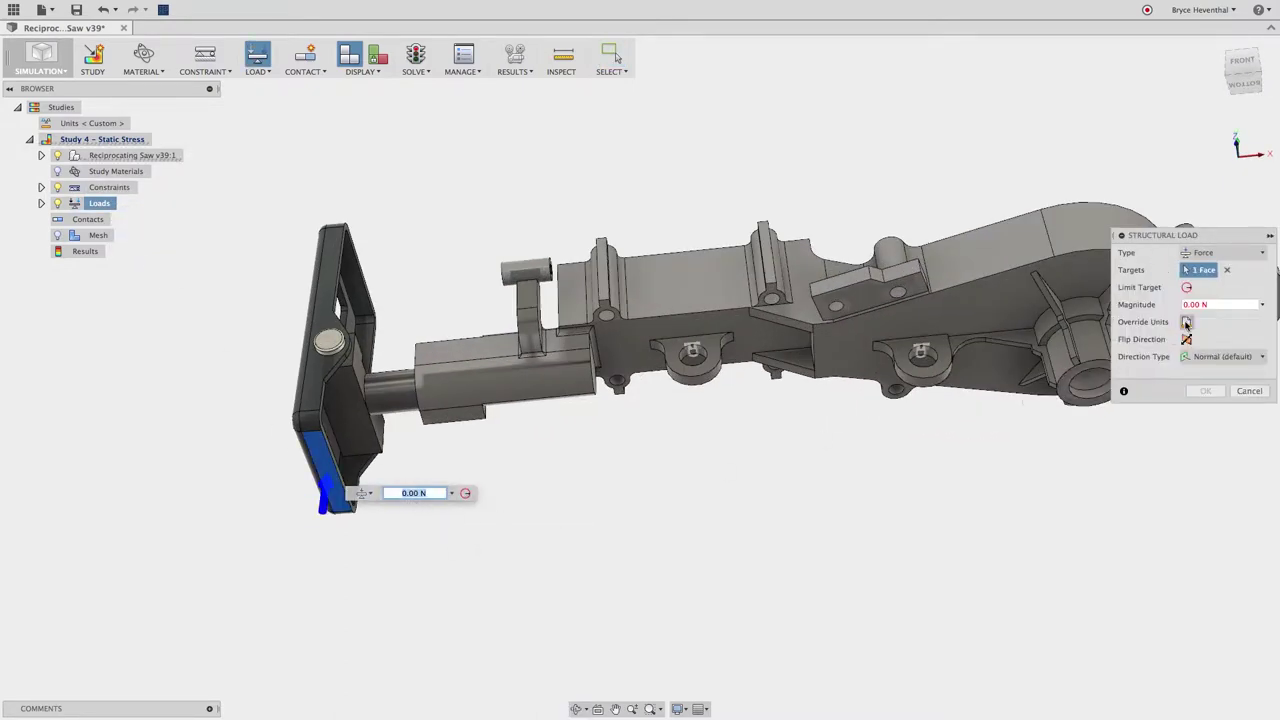
pyautogui.click(1186, 322)
pyautogui.click(1222, 339)
pyautogui.click(1200, 461)
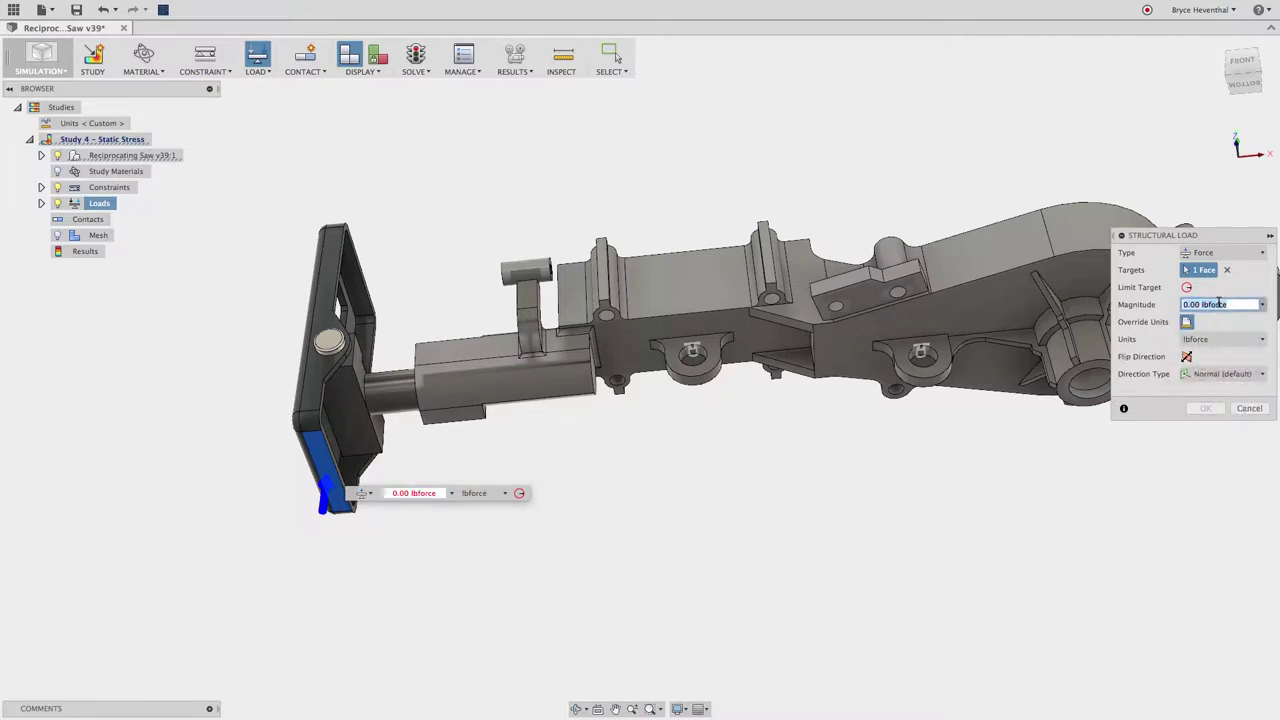
pyautogui.write('74')
pyautogui.click(1209, 409)
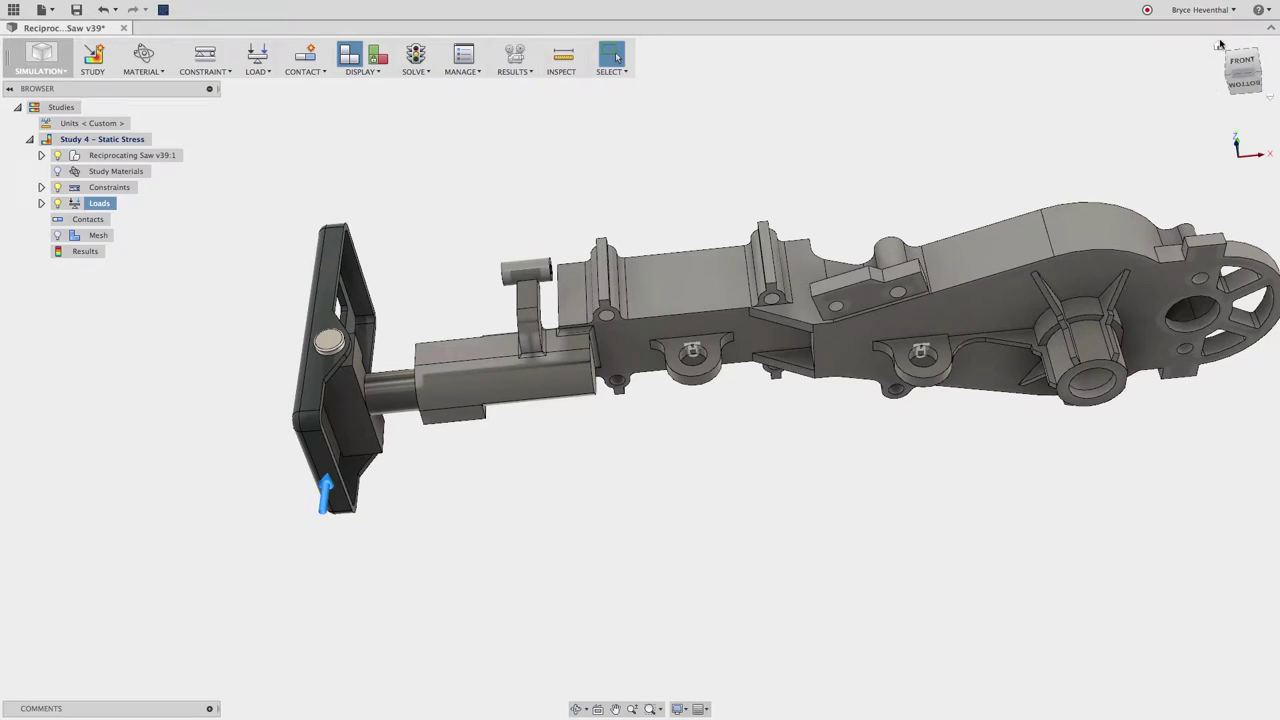
# Step: Display the degrees of freedom and inspect which parts of the isolated assembly are fixed or free
pyautogui.click(1218, 46)
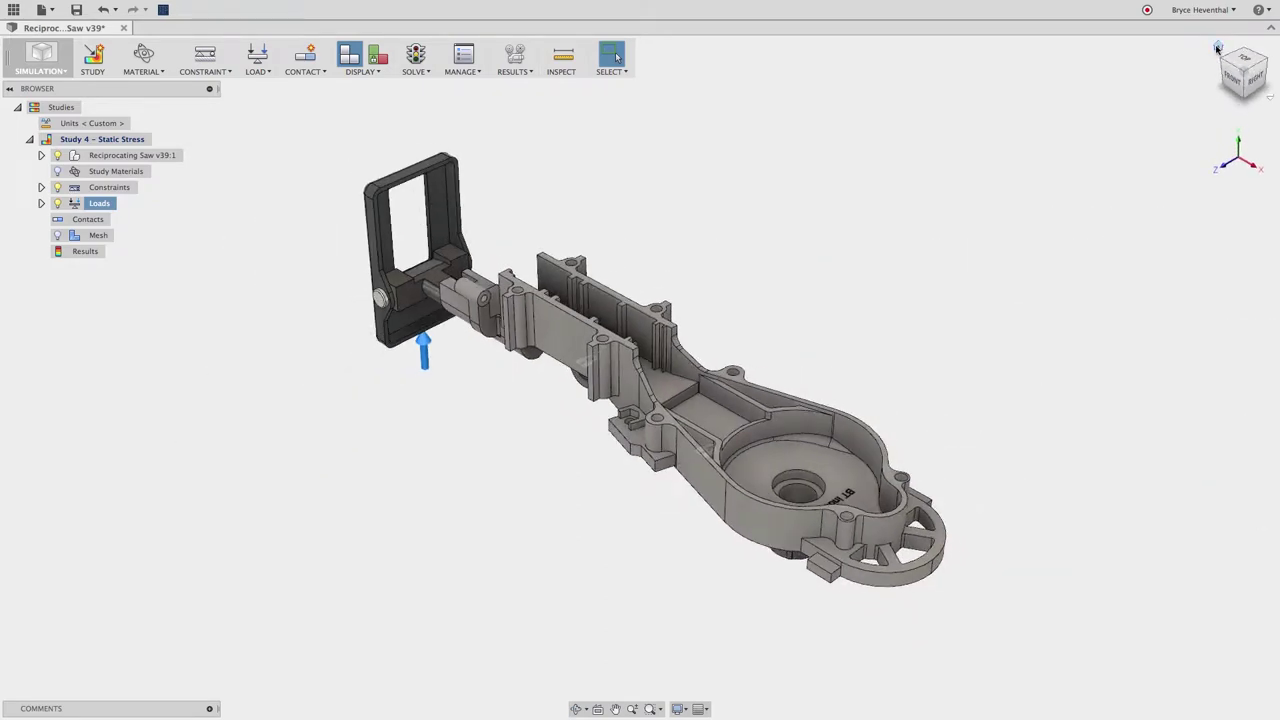
pyautogui.click(377, 62)
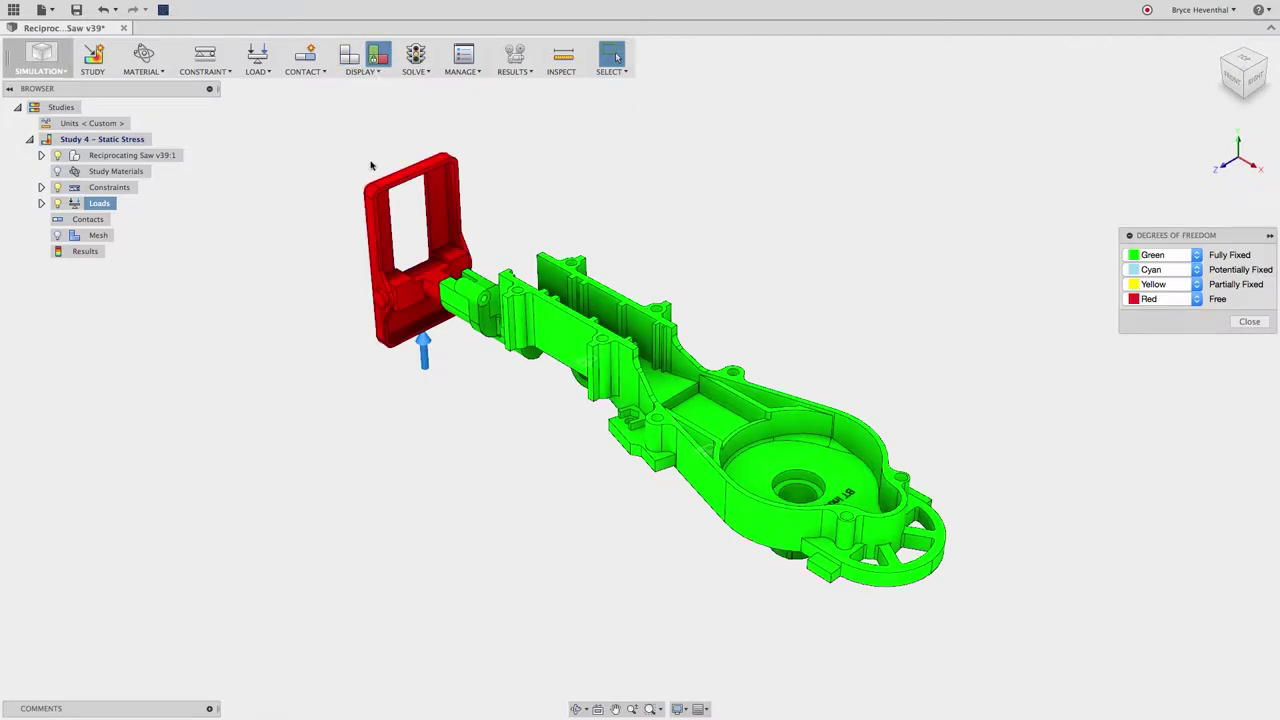
pyautogui.keyDown('shift'); pyautogui.moveTo(375, 487); pyautogui.dragTo(409, 477, button='middle'); pyautogui.keyUp('shift')
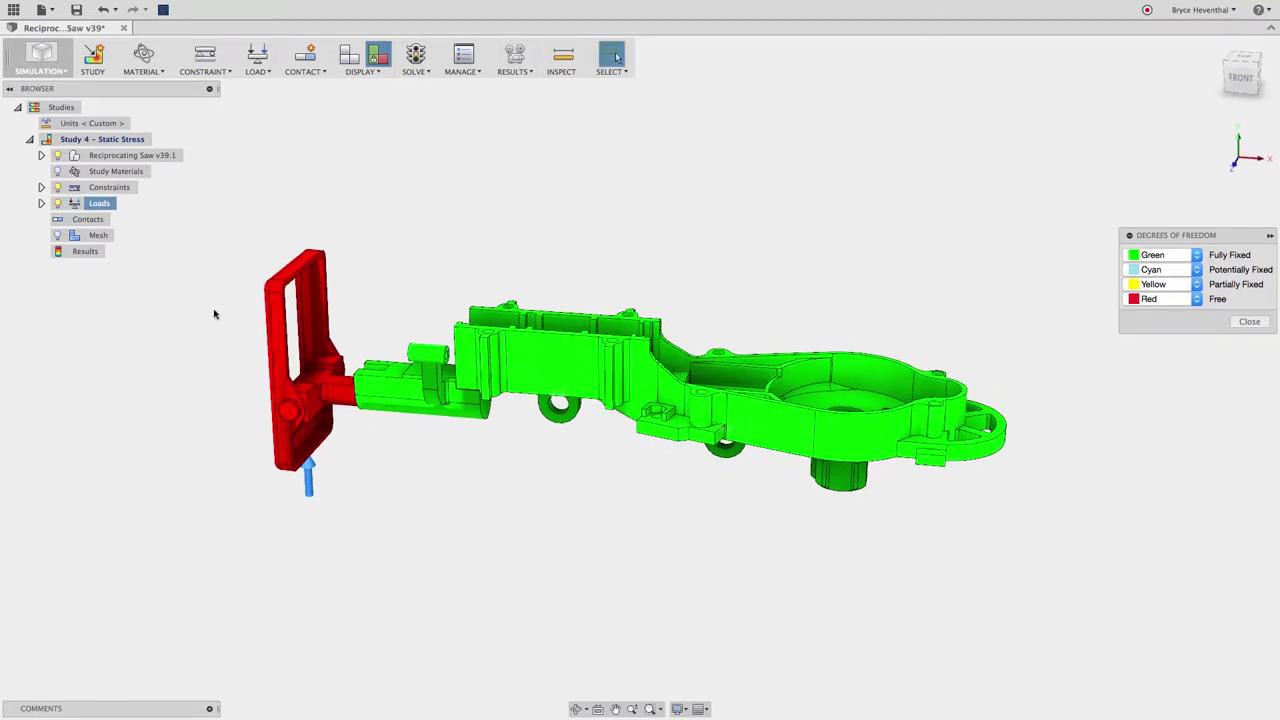
# Step: Generate the contacts between the study's parts and close the degrees of freedom display
pyautogui.rightClick(97, 220)
pyautogui.click(116, 244)
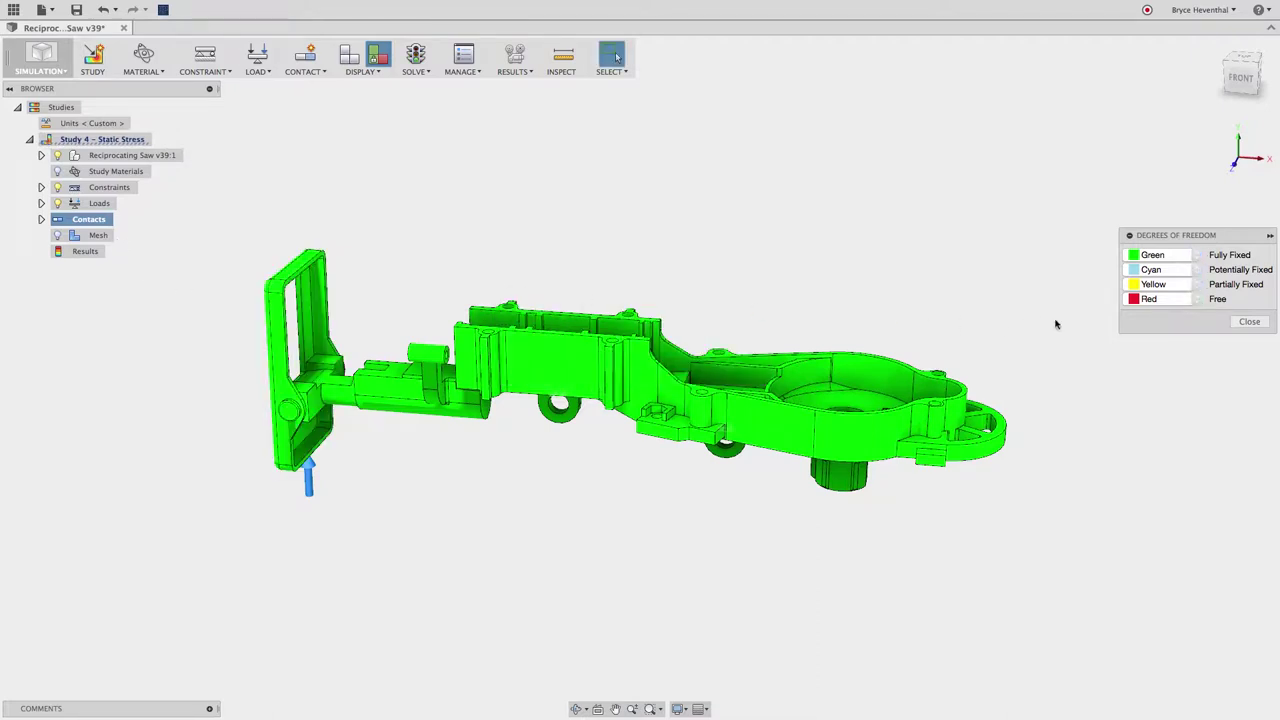
pyautogui.click(1250, 322)
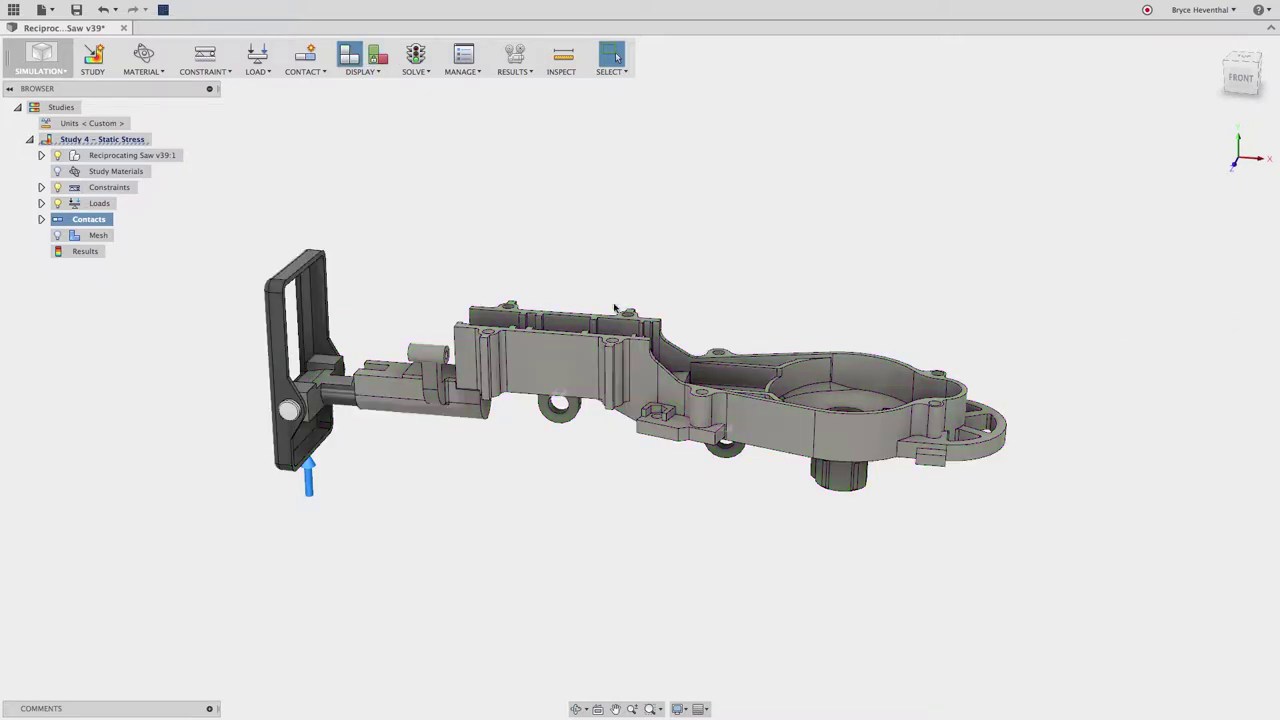
# Step: Set the mesh's average element size to 3% of model size and minimum element size to 7% of average size
pyautogui.rightClick(92, 236)
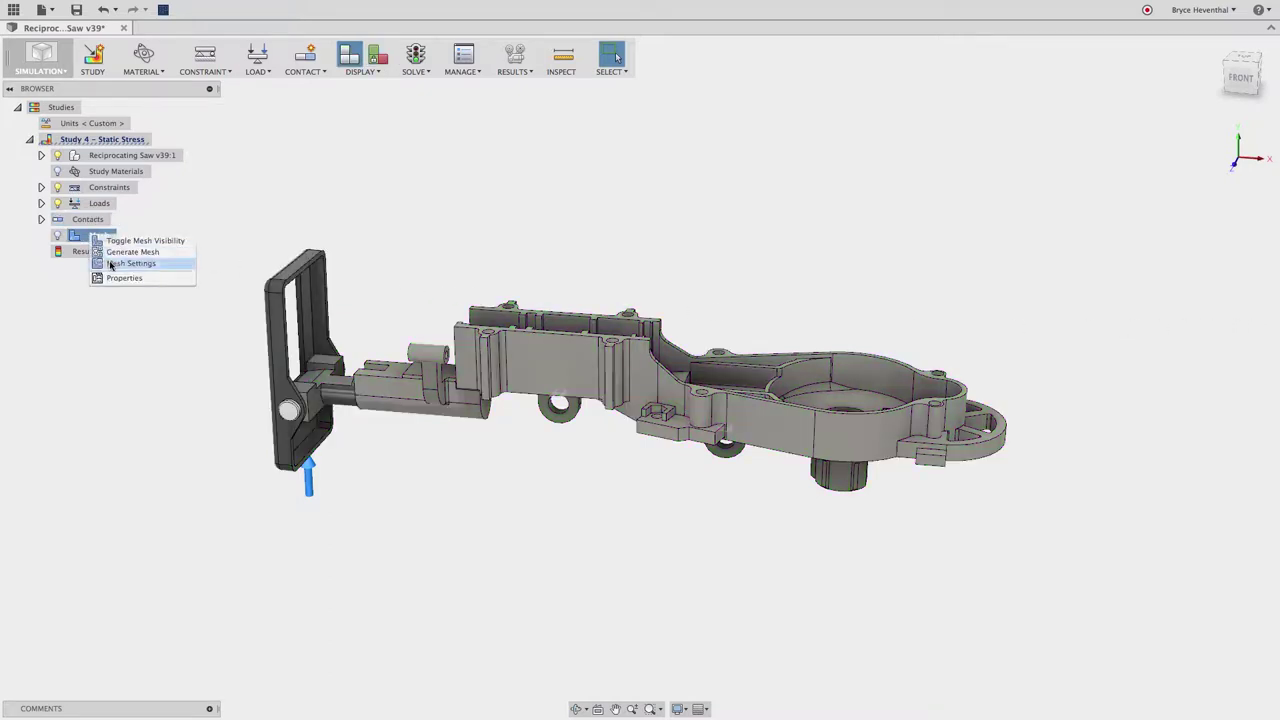
pyautogui.click(111, 264)
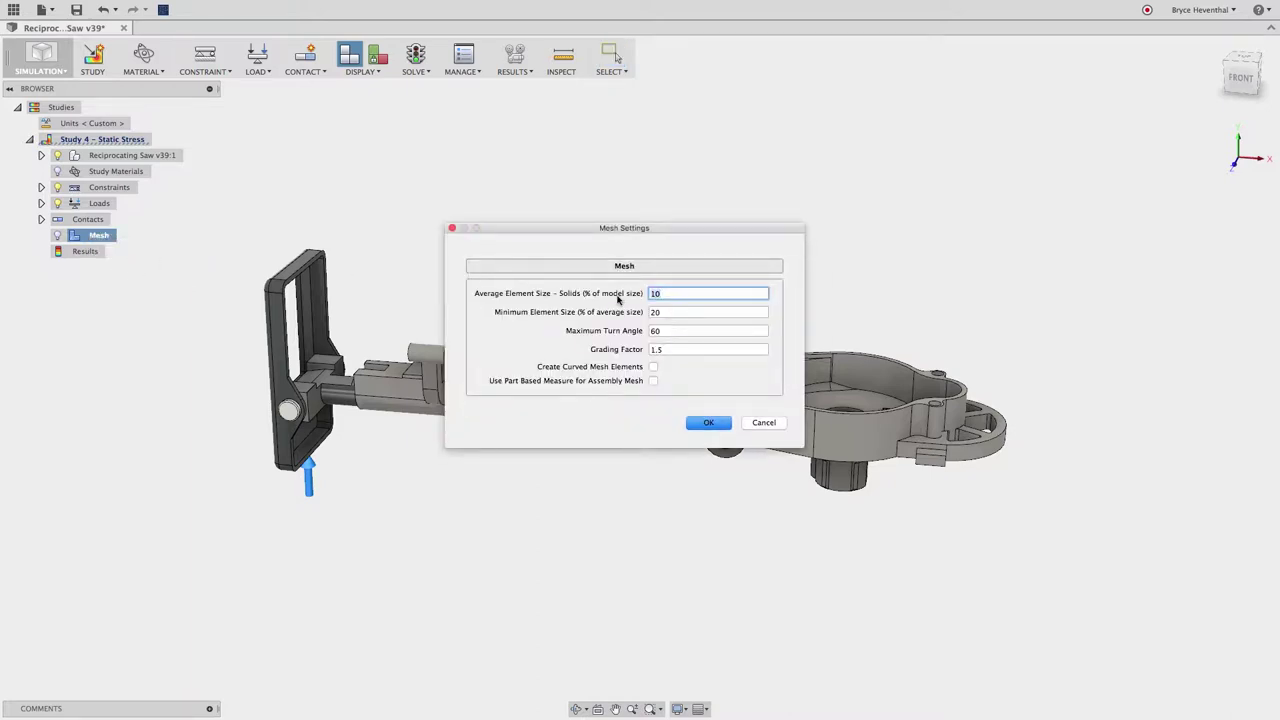
pyautogui.write('3')
pyautogui.press('Tab')
pyautogui.write('7')
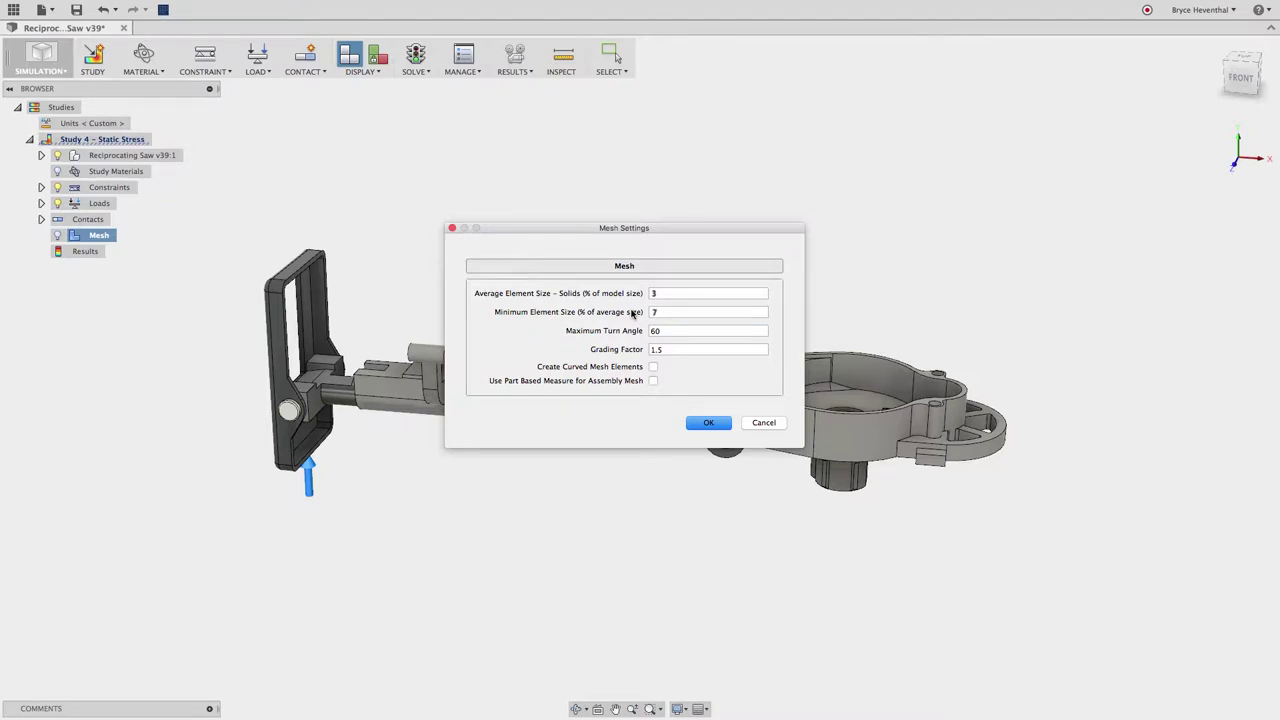
pyautogui.click(692, 423)
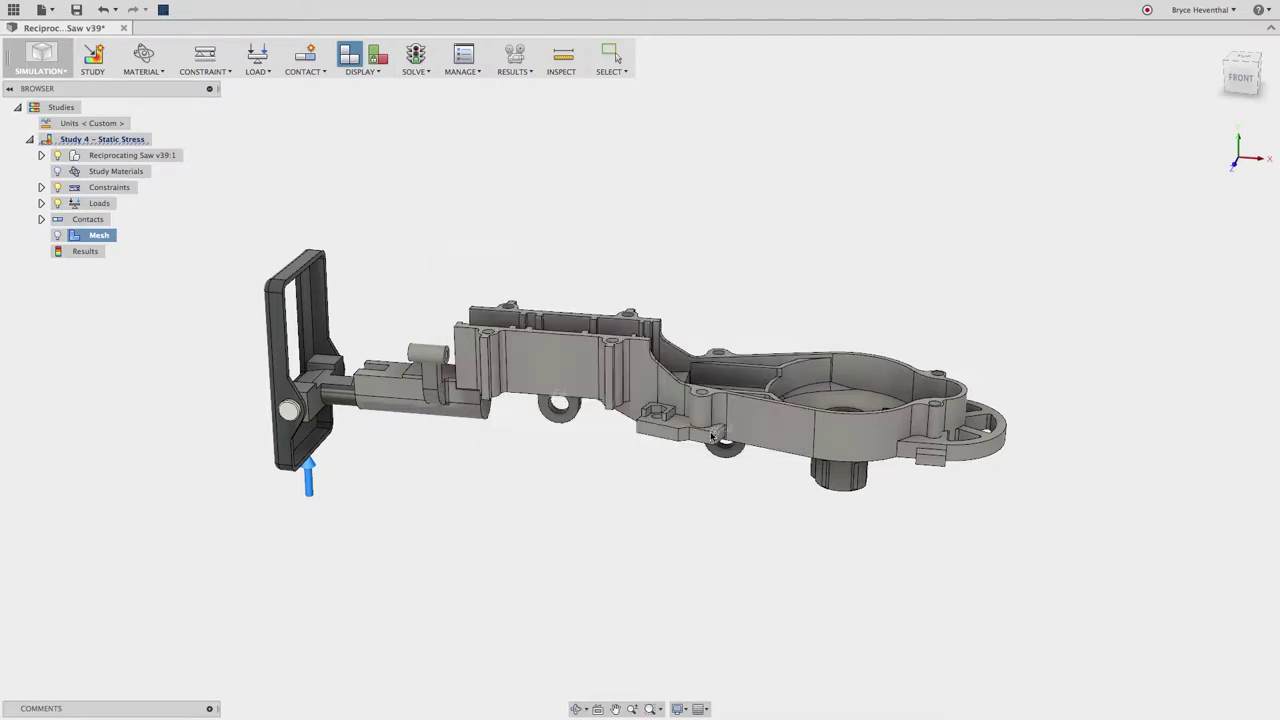
# Step: Solve the static stress study and show the Stress result instead of the safety factor
pyautogui.click(415, 58)
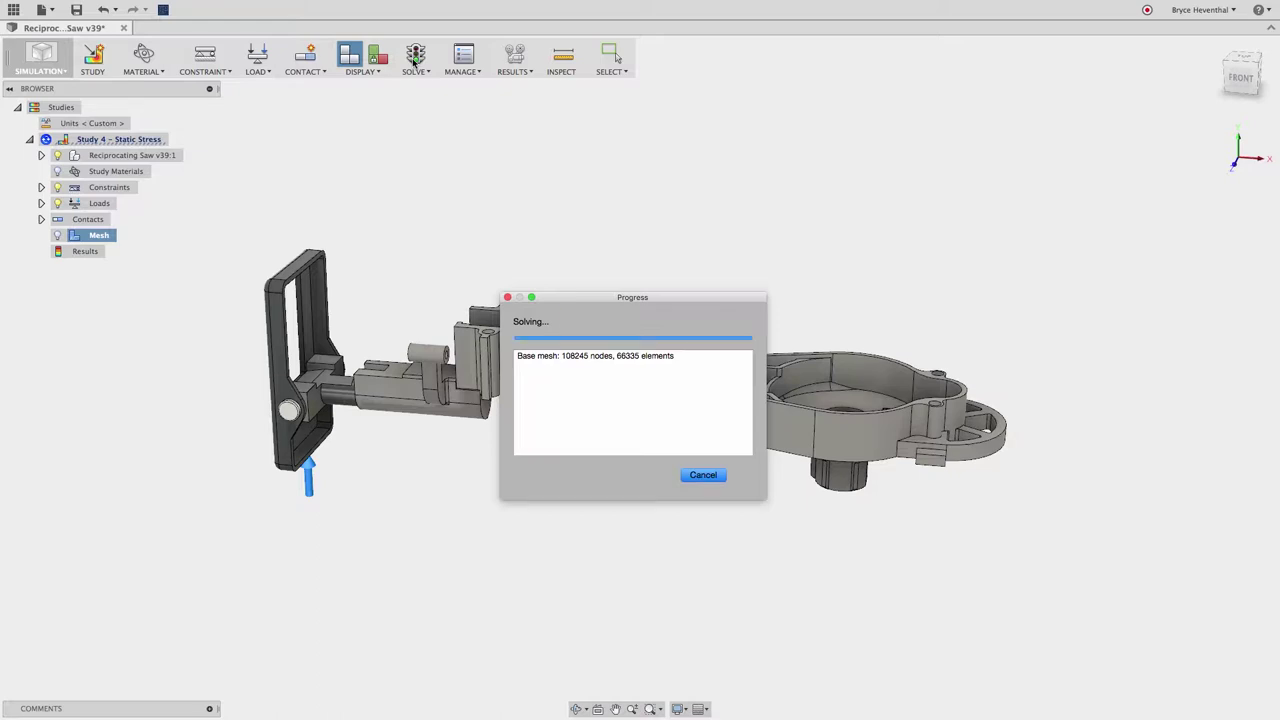
pyautogui.keyDown('shift'); pyautogui.moveTo(486, 163); pyautogui.dragTo(517, 175, button='middle'); pyautogui.keyUp('shift')
pyautogui.scroll(3, 458, 467)
pyautogui.click(1150, 445)
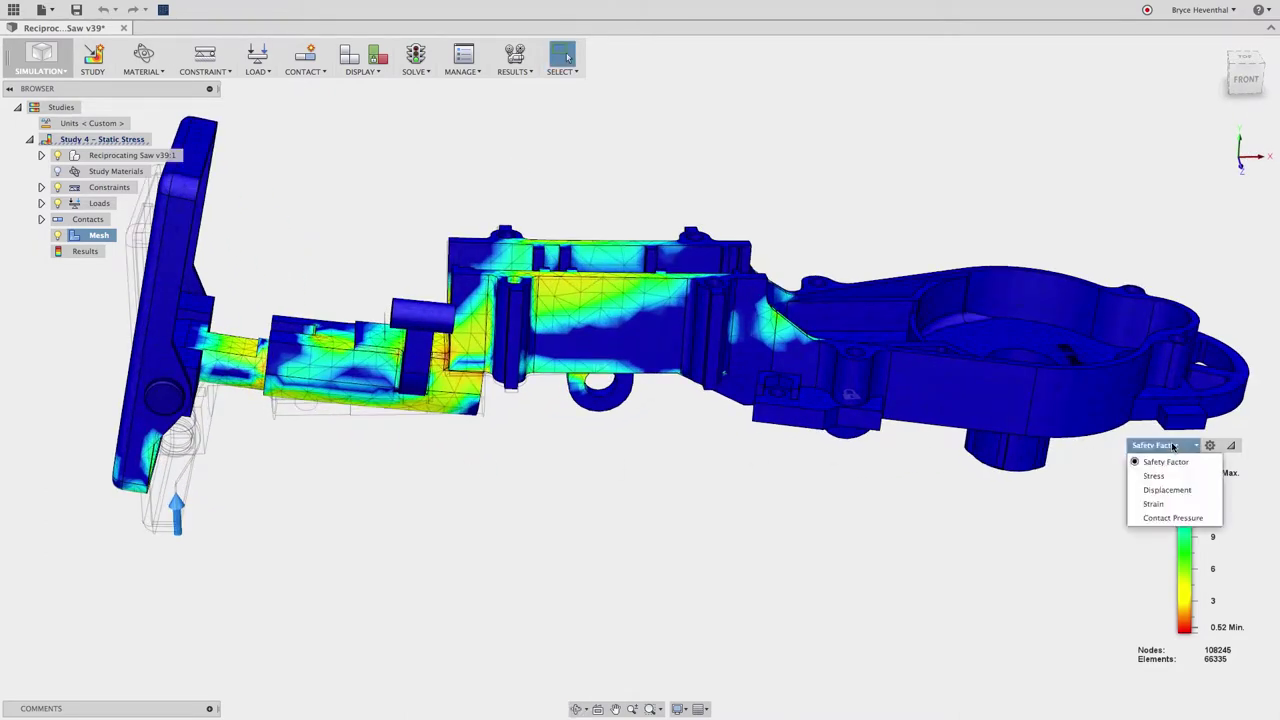
pyautogui.click(1168, 474)
pyautogui.moveTo(1177, 630)
pyautogui.mouseDown()
pyautogui.moveTo(1180, 598)
pyautogui.moveTo(1184, 637)
pyautogui.mouseUp()
# Step: Animate the stress result, inspect the deformation from several sides, and close the animation
pyautogui.click(514, 58)
pyautogui.click(517, 96)
pyautogui.click(1159, 252)
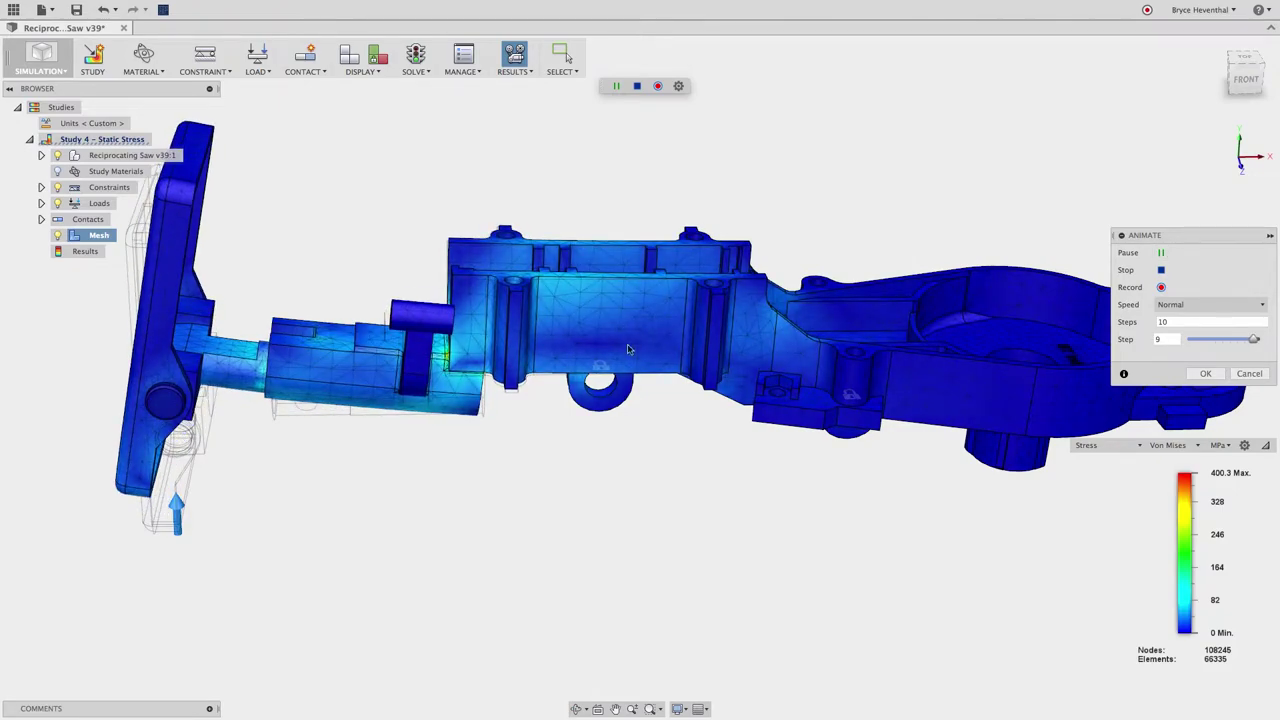
pyautogui.keyDown('shift'); pyautogui.moveTo(616, 351); pyautogui.dragTo(563, 320, button='middle'); pyautogui.keyUp('shift')
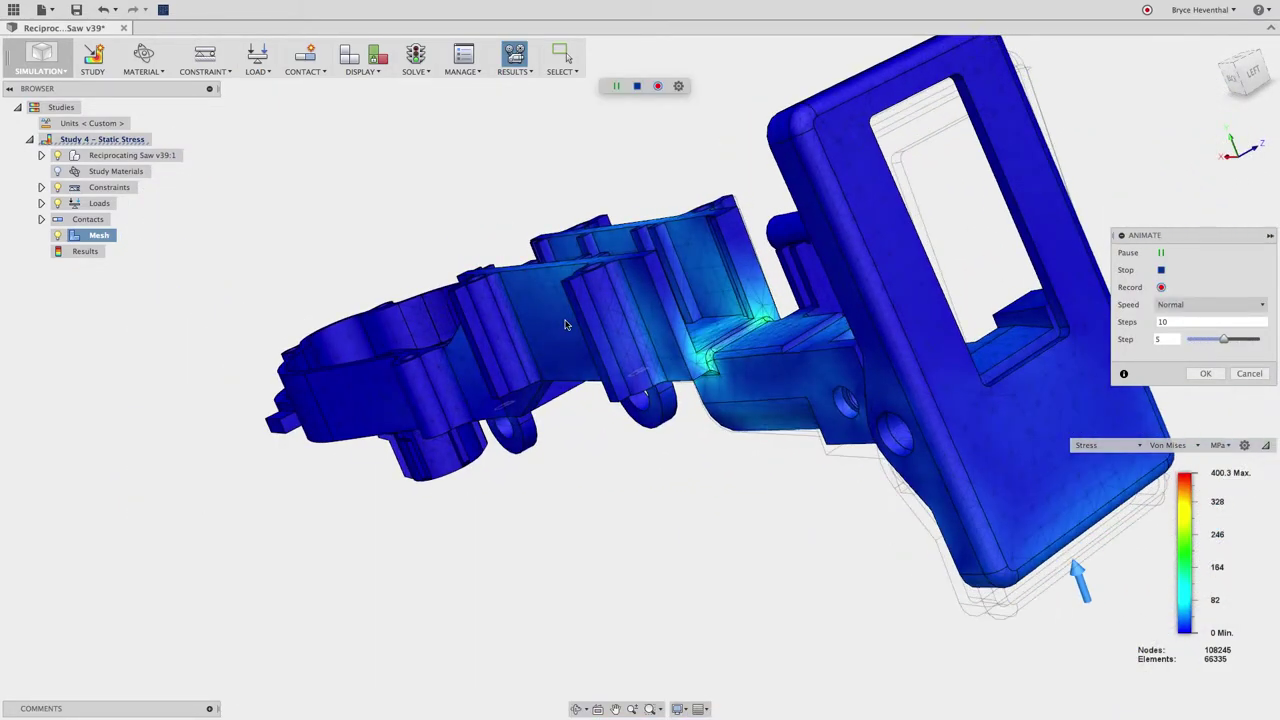
pyautogui.click(1219, 47)
pyautogui.click(1243, 377)
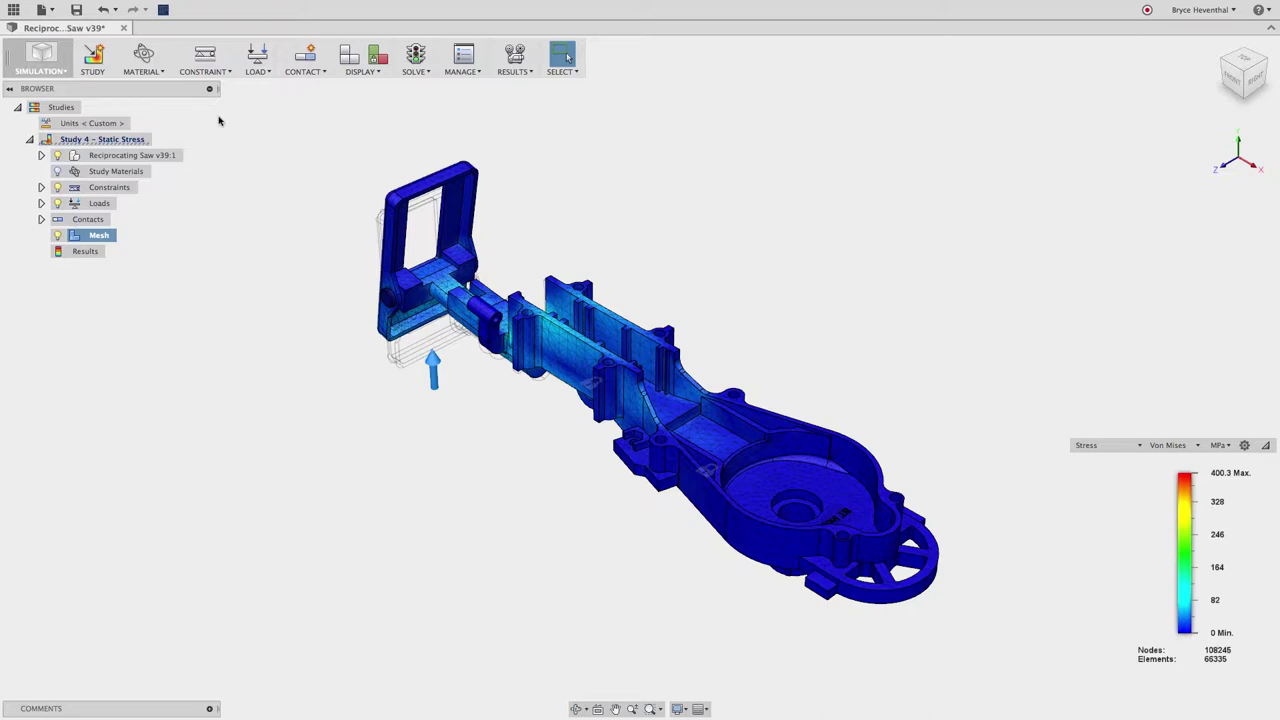
# Step: Return to the Model workspace and open the linked Gear Housing component as its own document
pyautogui.click(40, 64)
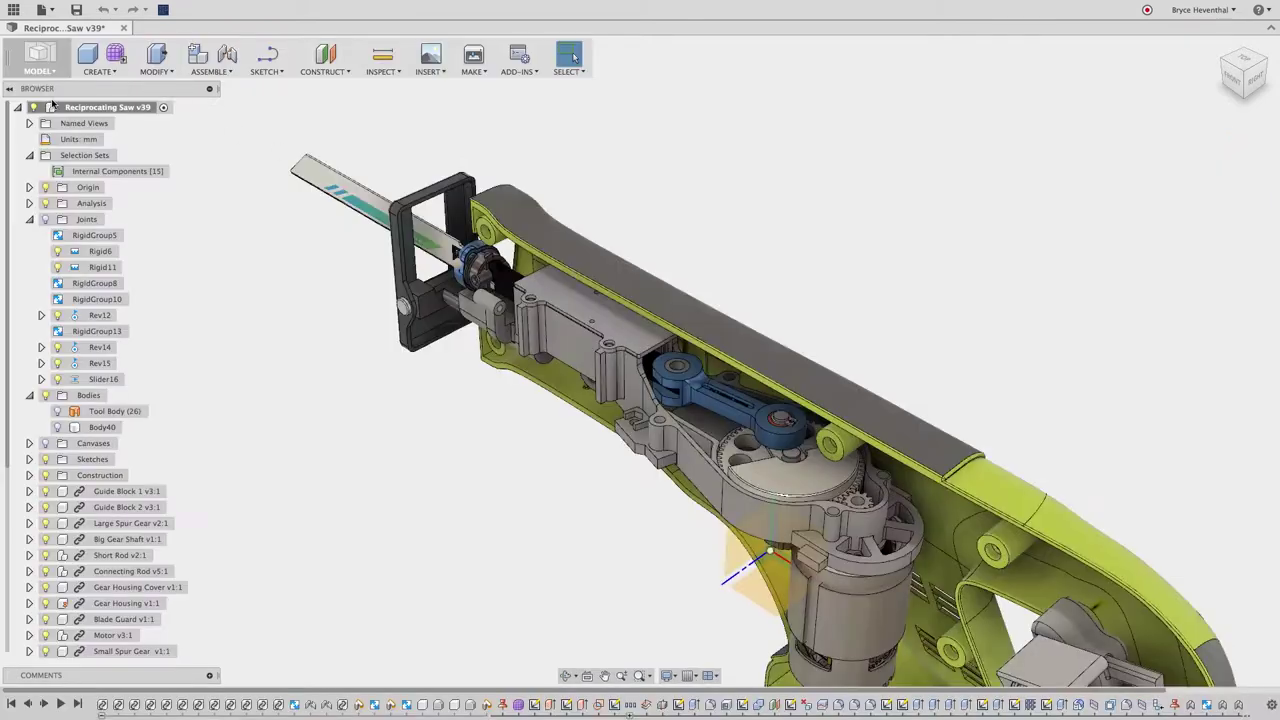
pyautogui.click(650, 403)
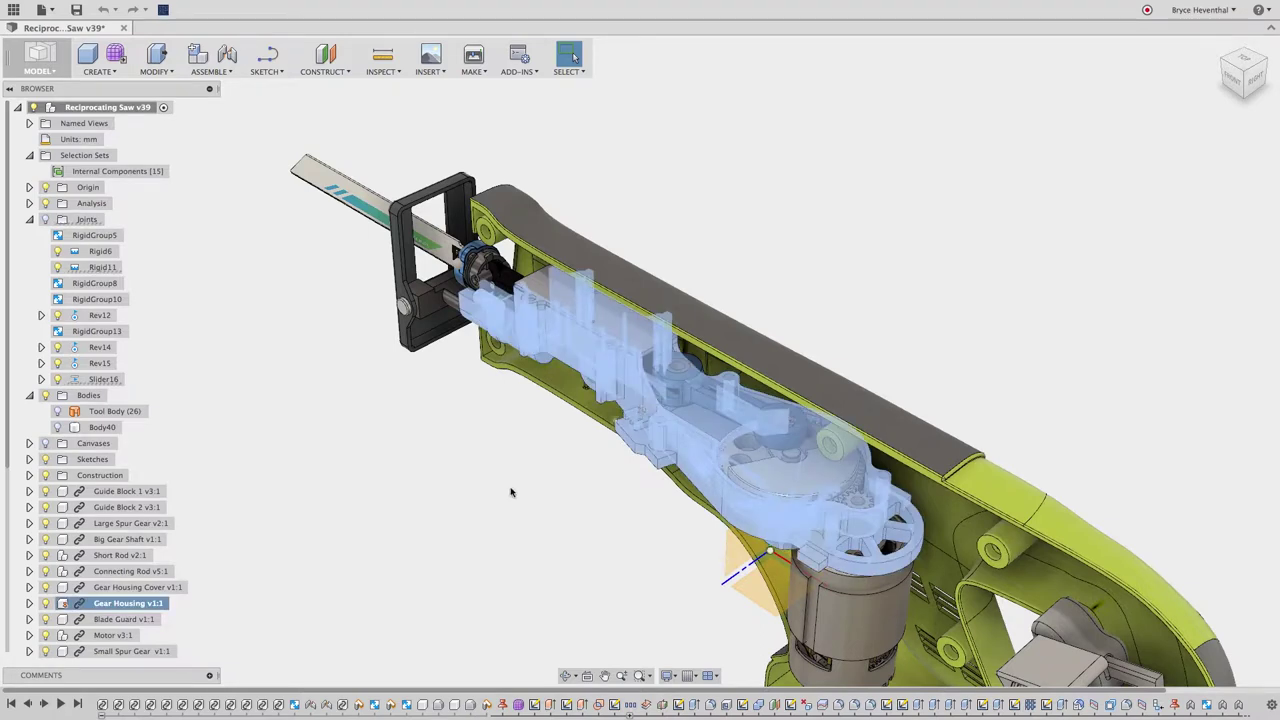
pyautogui.rightClick(148, 603)
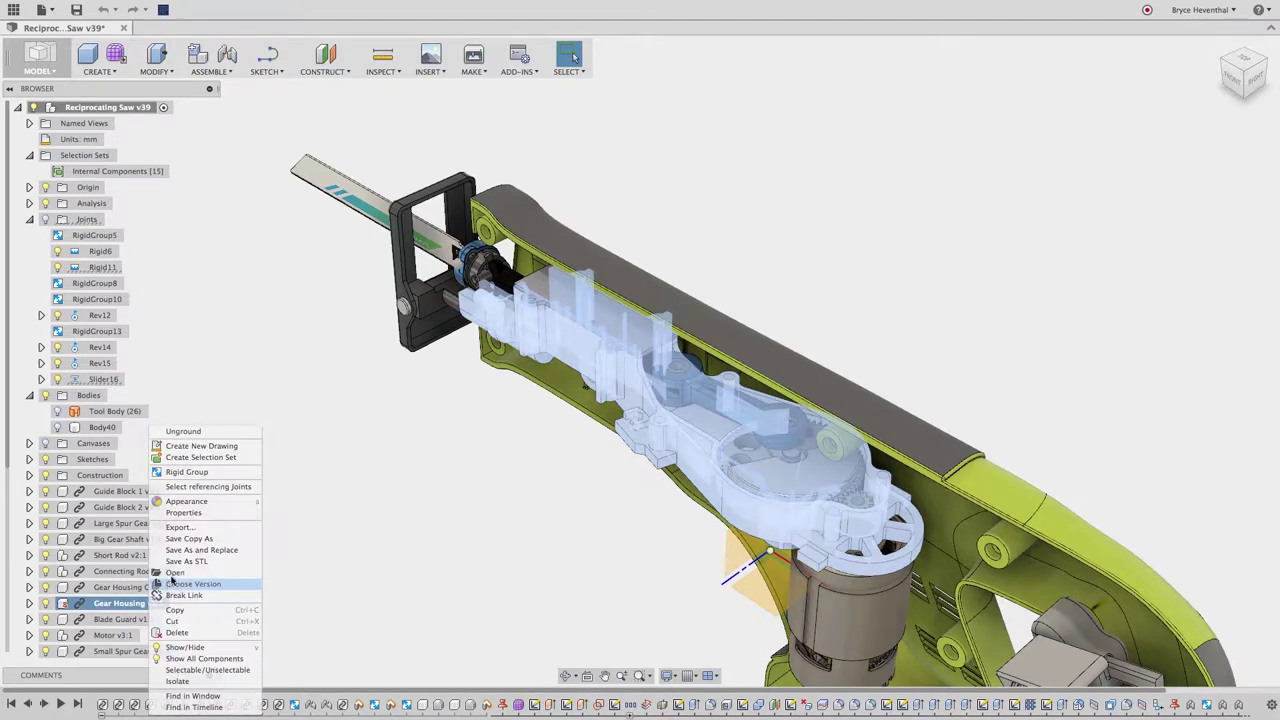
pyautogui.click(173, 577)
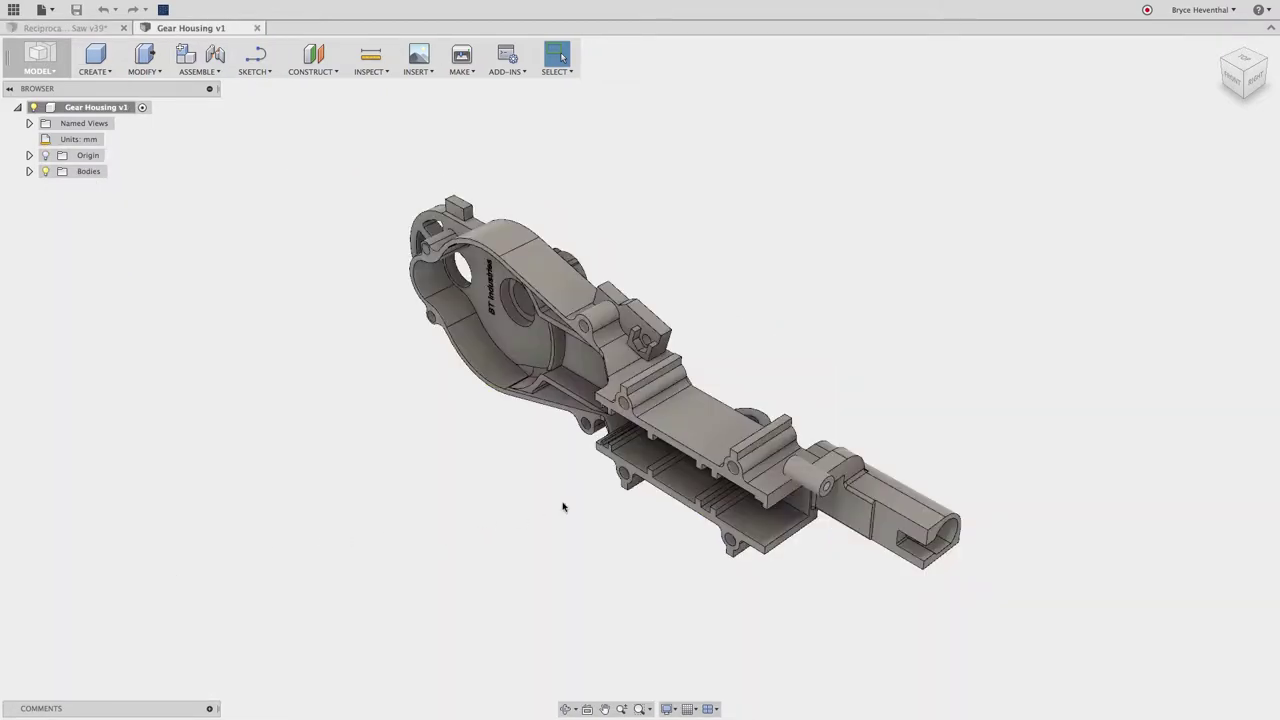
# Step: Lengthen the housing's blade-end tube by pulling its inner end face toward the nearest mounting lug
pyautogui.keyDown('shift'); pyautogui.moveTo(603, 493); pyautogui.dragTo(431, 617, button='middle'); pyautogui.keyUp('shift')
pyautogui.scroll(5, 374, 289)
pyautogui.keyDown('shift'); pyautogui.moveTo(411, 377); pyautogui.dragTo(406, 368, button='middle'); pyautogui.keyUp('shift')
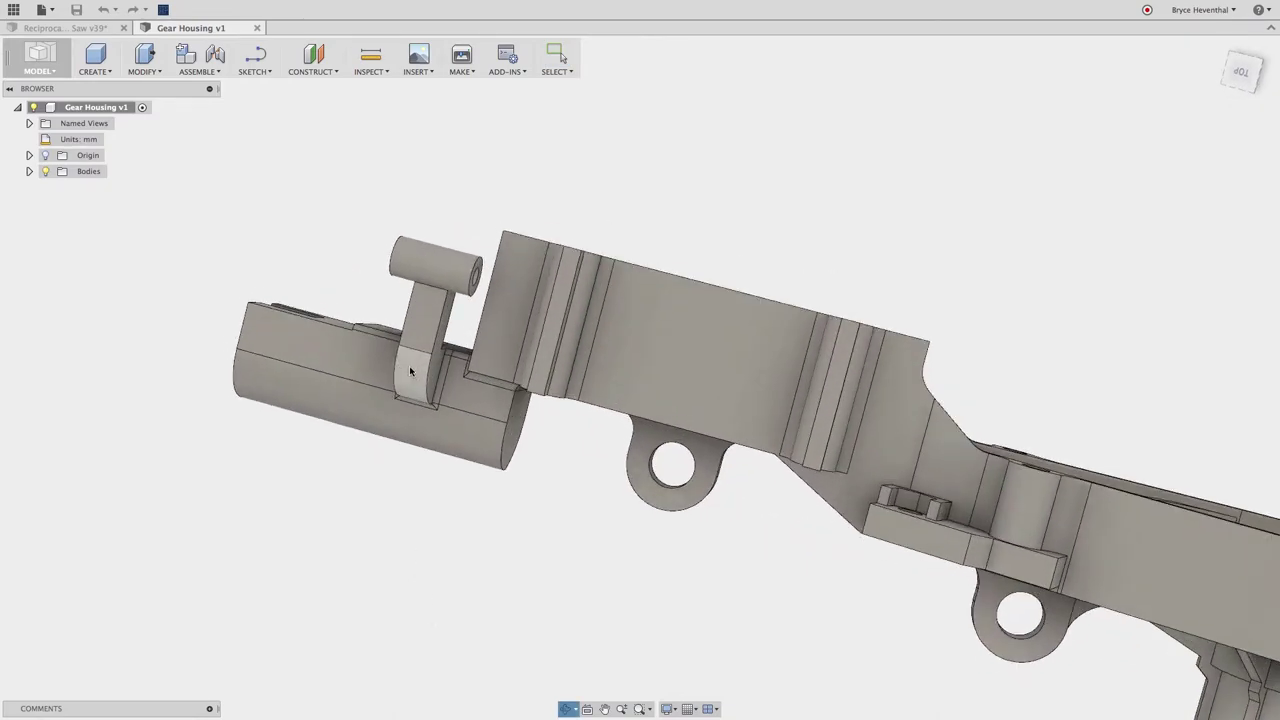
pyautogui.rightClick(518, 425)
pyautogui.click(514, 477)
pyautogui.moveTo(554, 432); pyautogui.dragTo(601, 446)
pyautogui.press('Return')
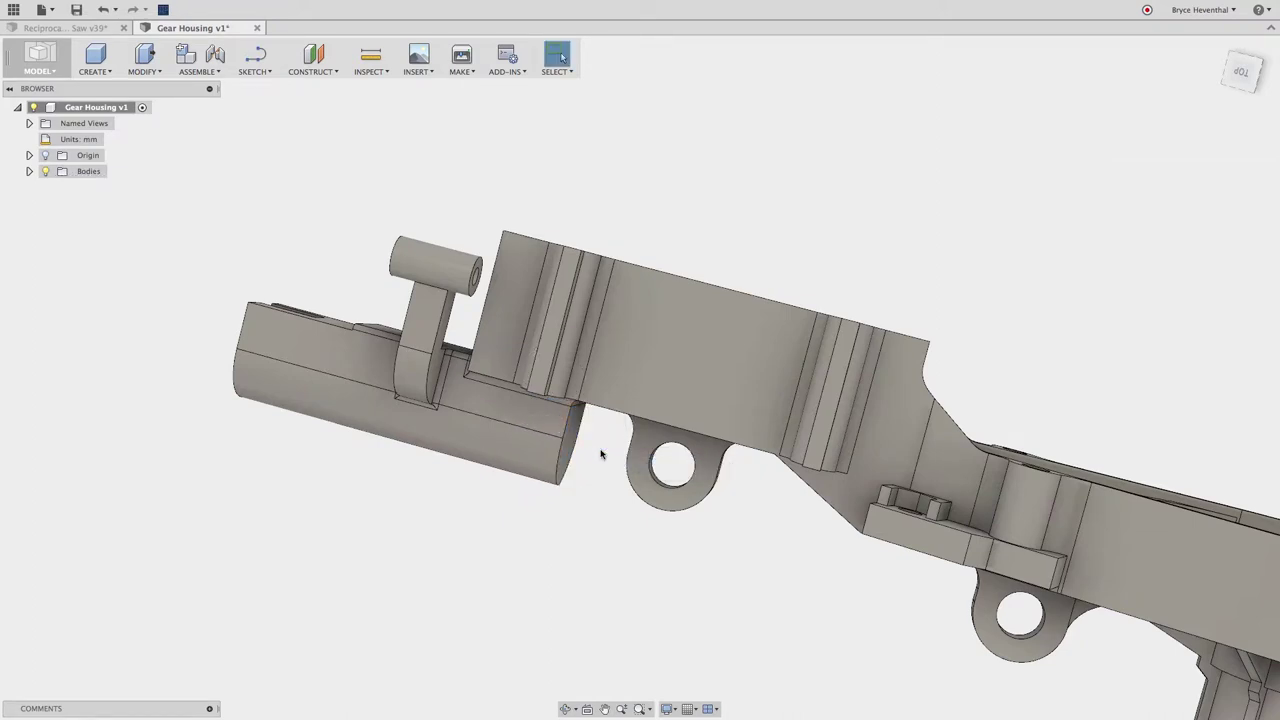
# Step: Move the flat side face of the housing's blade-end tube outward by 2 mm
pyautogui.keyDown('shift'); pyautogui.moveTo(601, 455); pyautogui.dragTo(726, 464, button='middle'); pyautogui.keyUp('shift')
pyautogui.click(530, 505)
pyautogui.rightClick(717, 429)
pyautogui.click(667, 455)
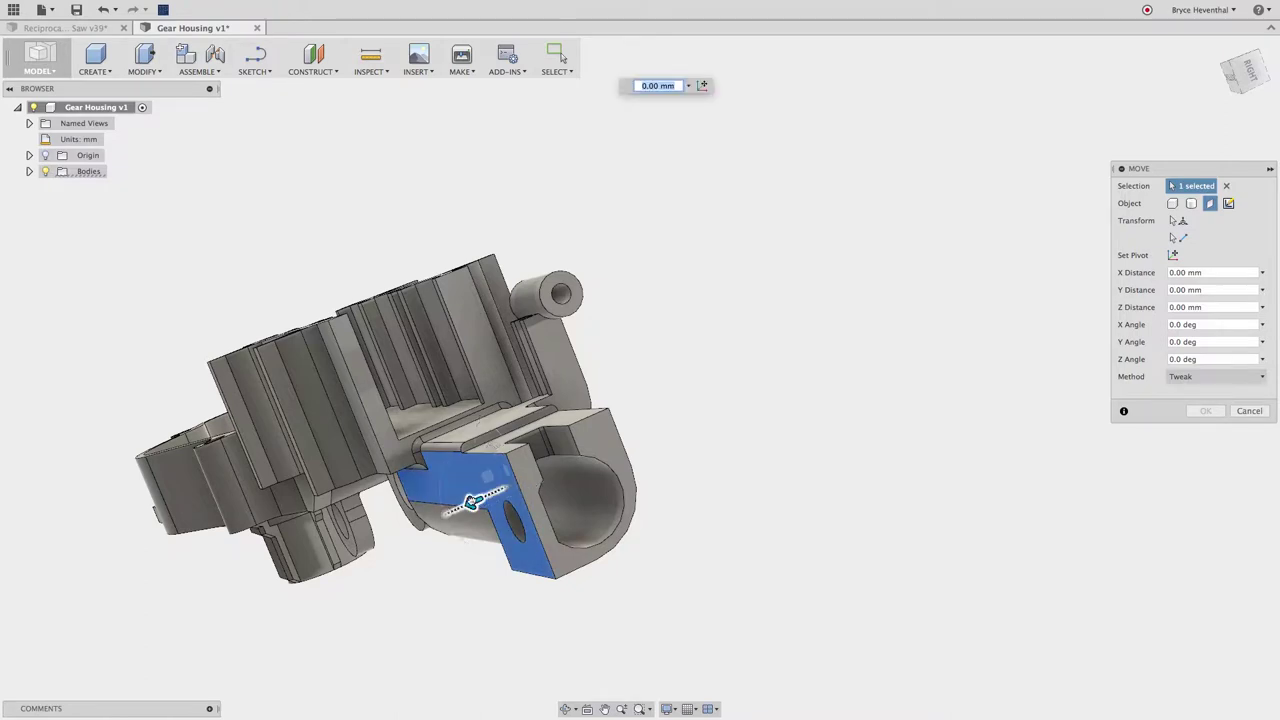
pyautogui.moveTo(474, 500); pyautogui.dragTo(462, 506)
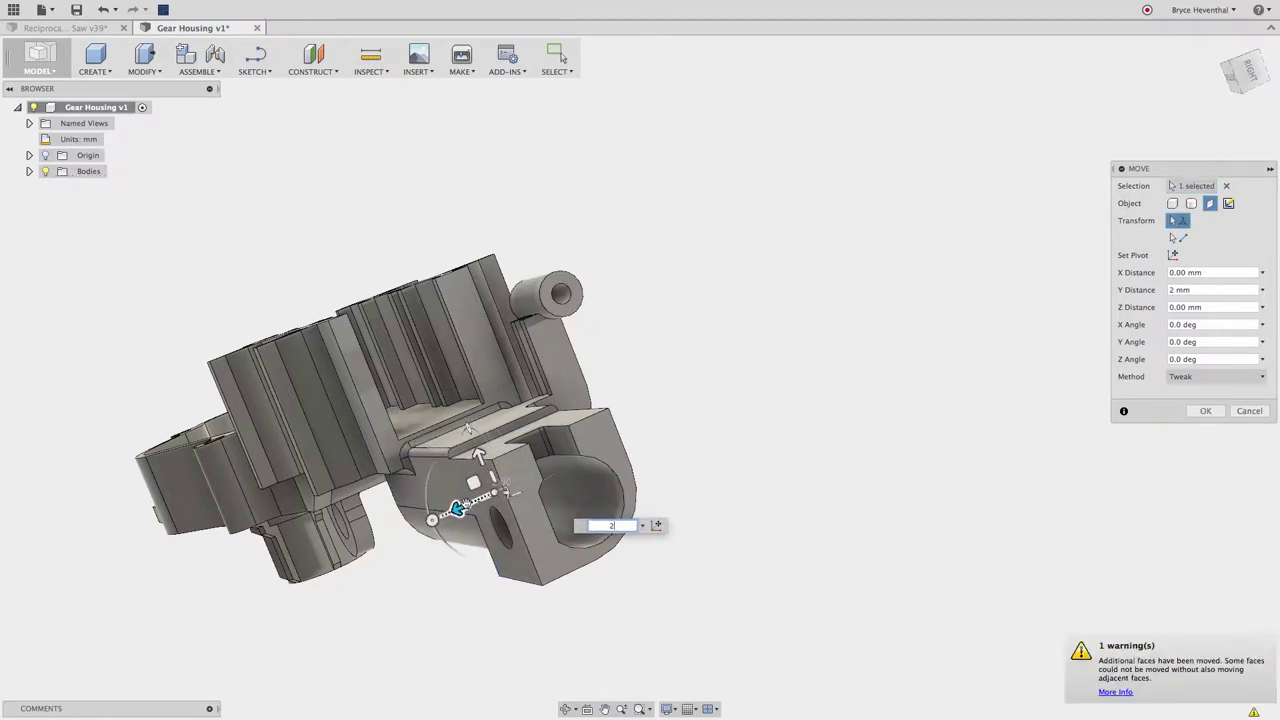
pyautogui.press('Return')
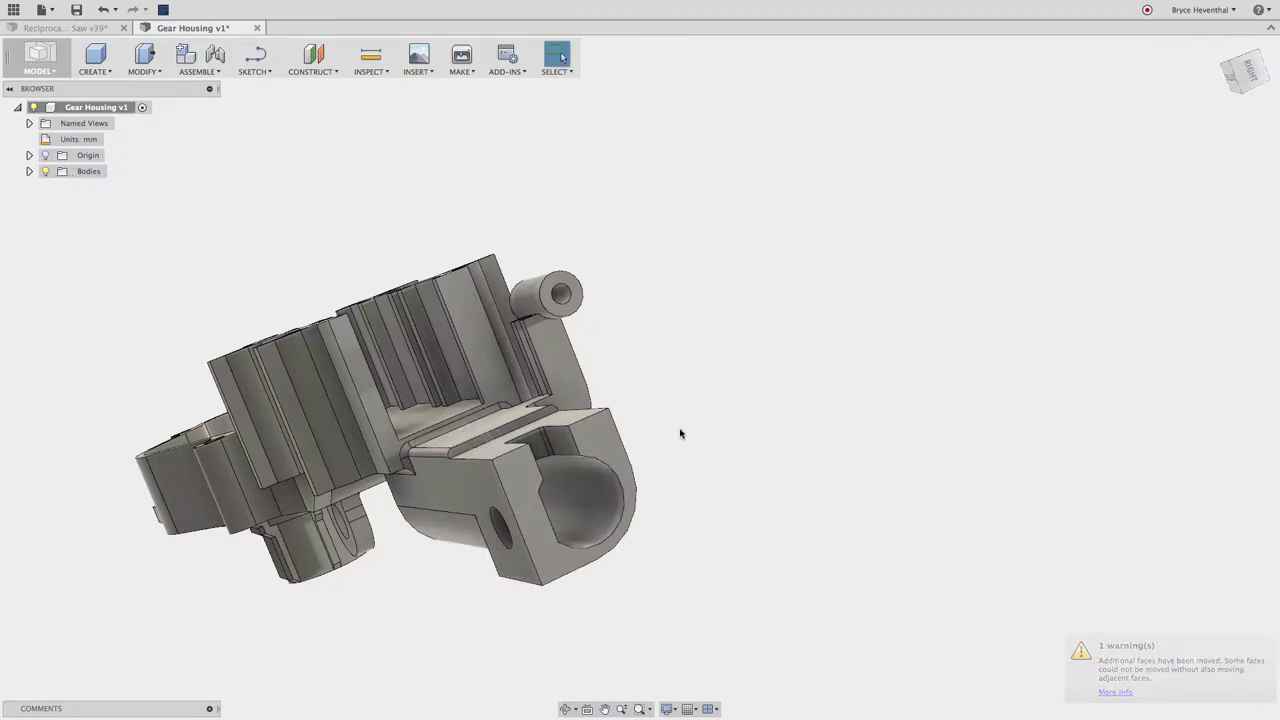
# Step: Delete all the raised "BT Industries" lettering from the floor of the gear pocket
pyautogui.keyDown('shift'); pyautogui.moveTo(677, 429); pyautogui.dragTo(738, 442, button='middle'); pyautogui.keyUp('shift')
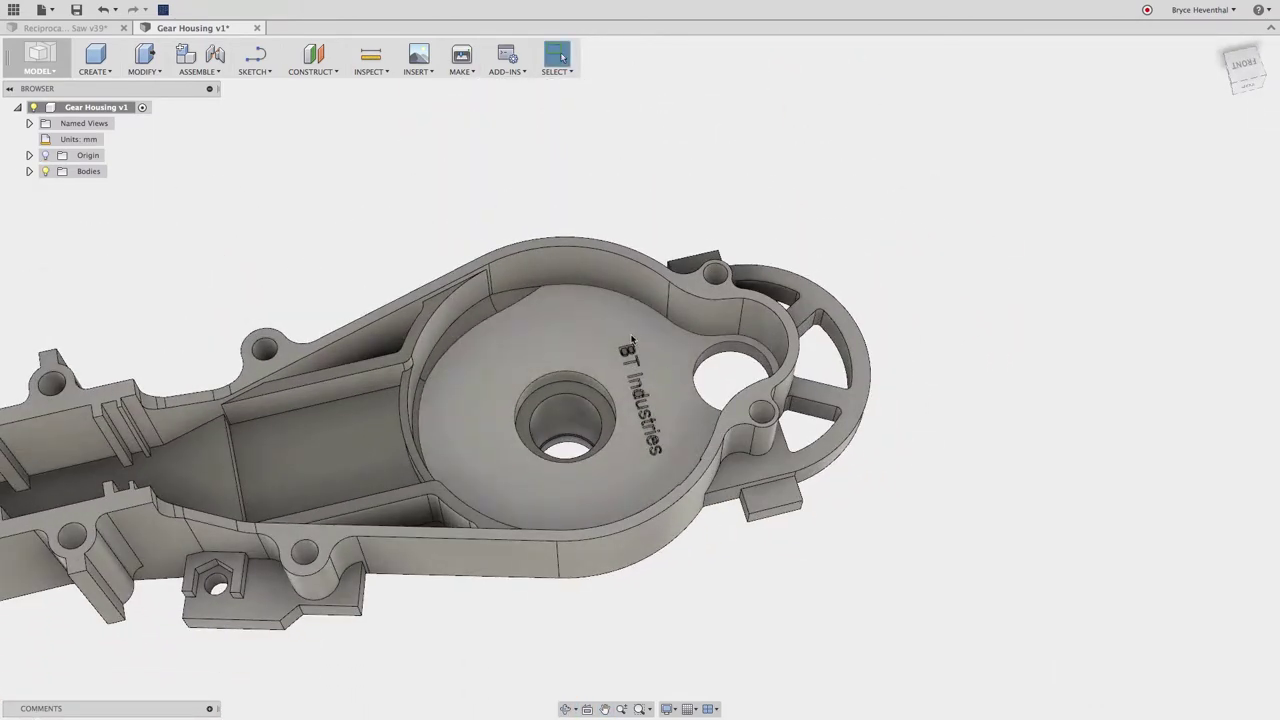
pyautogui.moveTo(642, 346)
pyautogui.keyDown('shift'); pyautogui.mouseDown(button='middle')
pyautogui.moveTo(597, 363)
pyautogui.moveTo(639, 362)
pyautogui.mouseUp(button='middle'); pyautogui.keyUp('shift')
pyautogui.moveTo(589, 319); pyautogui.dragTo(668, 476)
pyautogui.press('Delete')
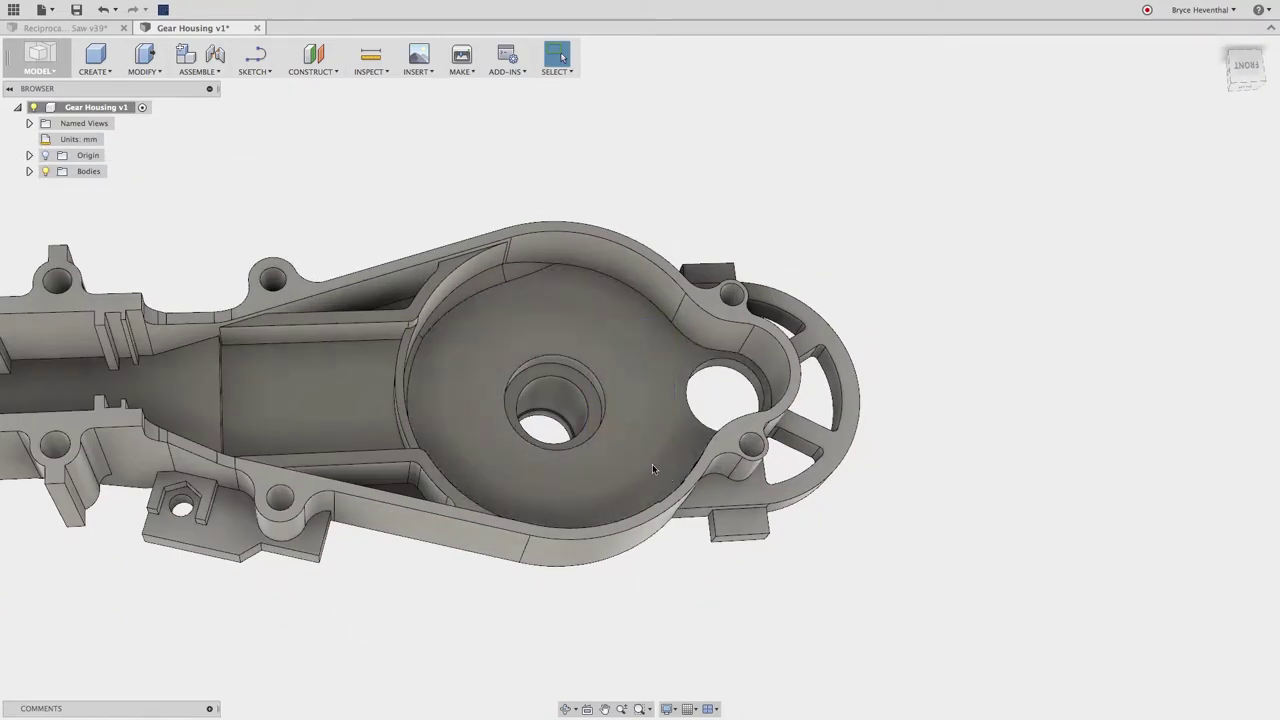
# Step: Delete the connected narrow ledge faces running along the gear pocket's inner wall
pyautogui.keyDown('shift'); pyautogui.moveTo(652, 464); pyautogui.dragTo(529, 432, button='middle'); pyautogui.keyUp('shift')
pyautogui.scroll(3, 510, 420)
pyautogui.click(506, 420)
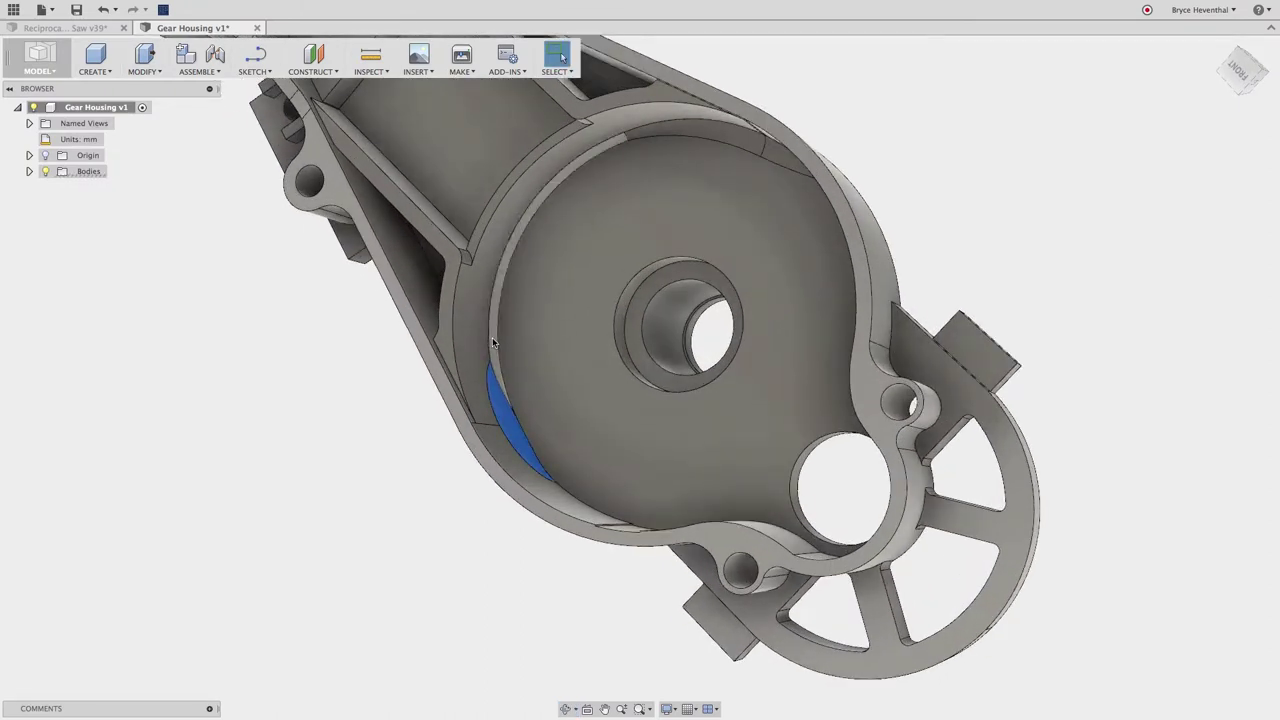
pyautogui.keyDown('shift'); pyautogui.click(492, 338); pyautogui.keyUp('shift')
pyautogui.keyDown('shift'); pyautogui.click(722, 130); pyautogui.keyUp('shift')
pyautogui.keyDown('shift'); pyautogui.click(775, 152); pyautogui.keyUp('shift')
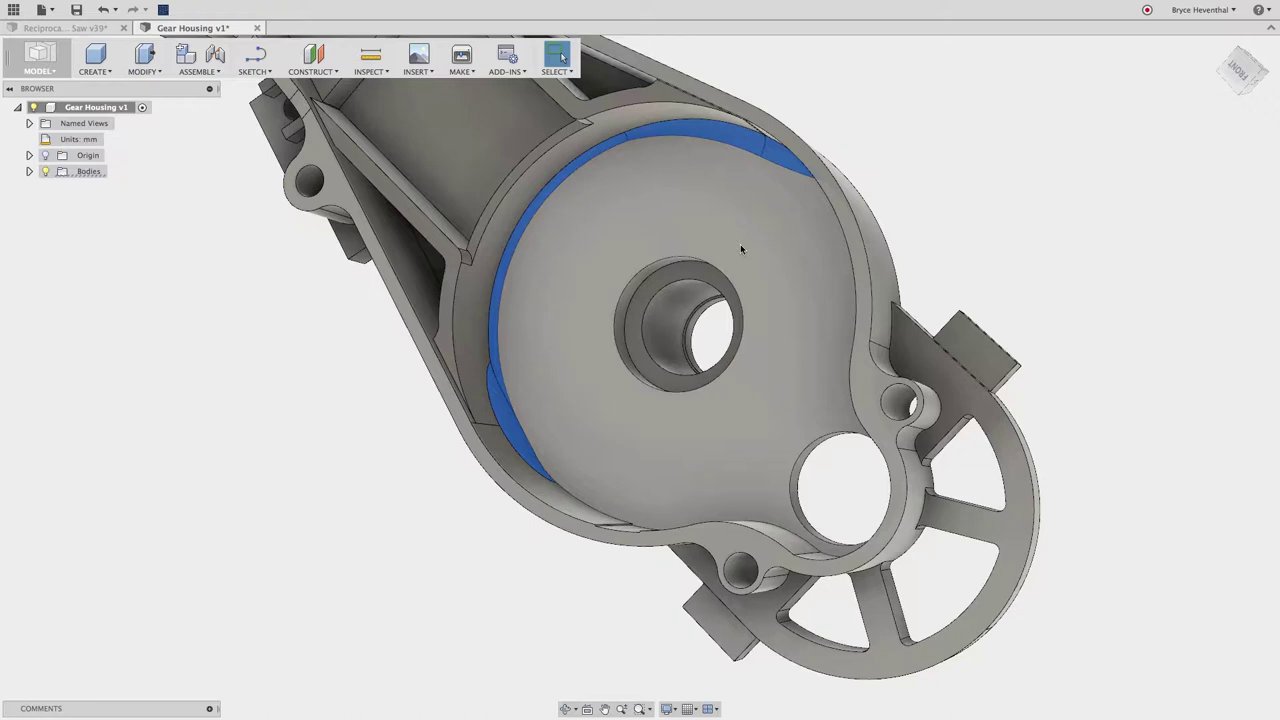
pyautogui.keyDown('shift'); pyautogui.moveTo(740, 244); pyautogui.dragTo(763, 231, button='middle'); pyautogui.keyUp('shift')
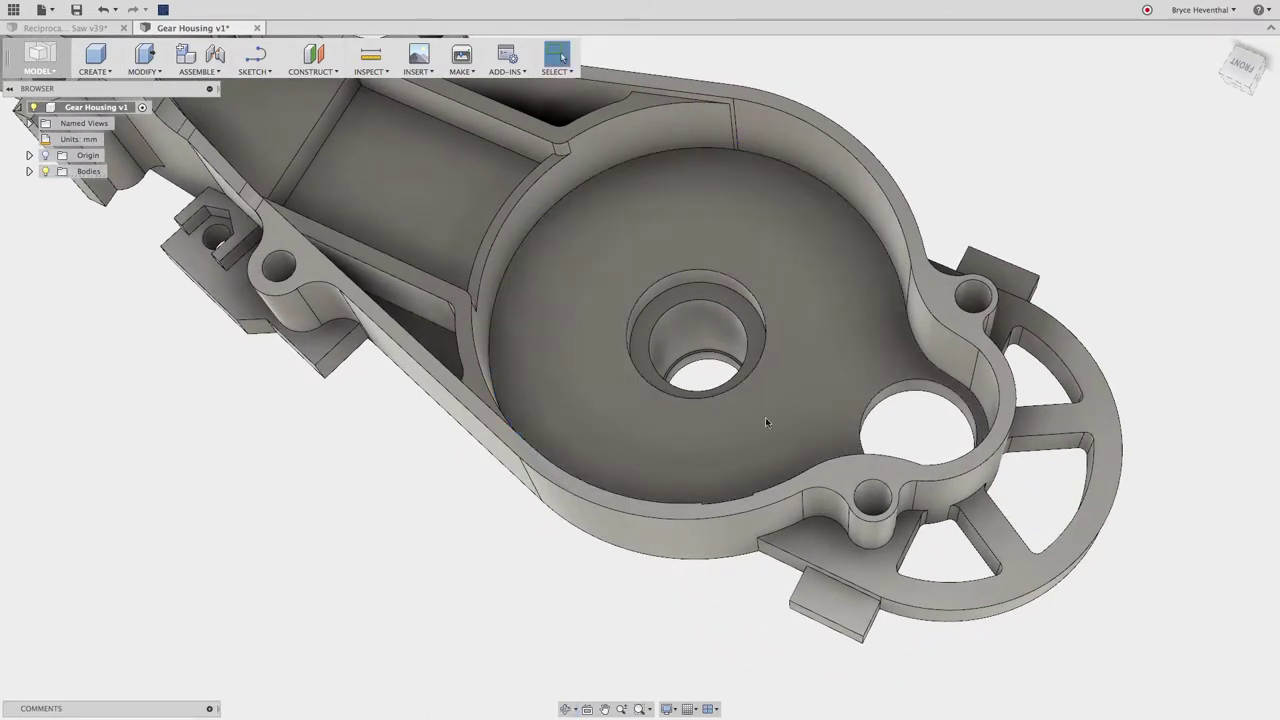
# Step: Delete the small narrow face on the gear pocket's inner side wall near the screw boss
pyautogui.keyDown('shift'); pyautogui.moveTo(754, 457); pyautogui.dragTo(743, 571, button='middle'); pyautogui.keyUp('shift')
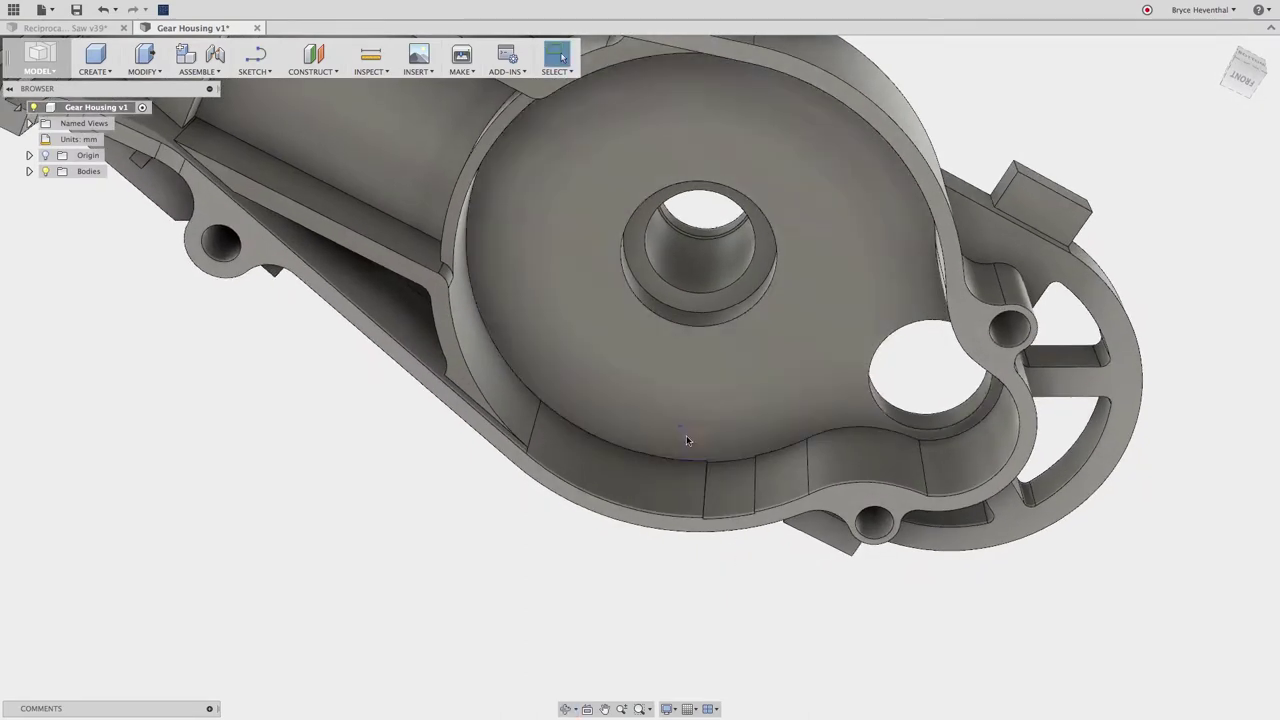
pyautogui.moveTo(693, 448); pyautogui.dragTo(777, 551)
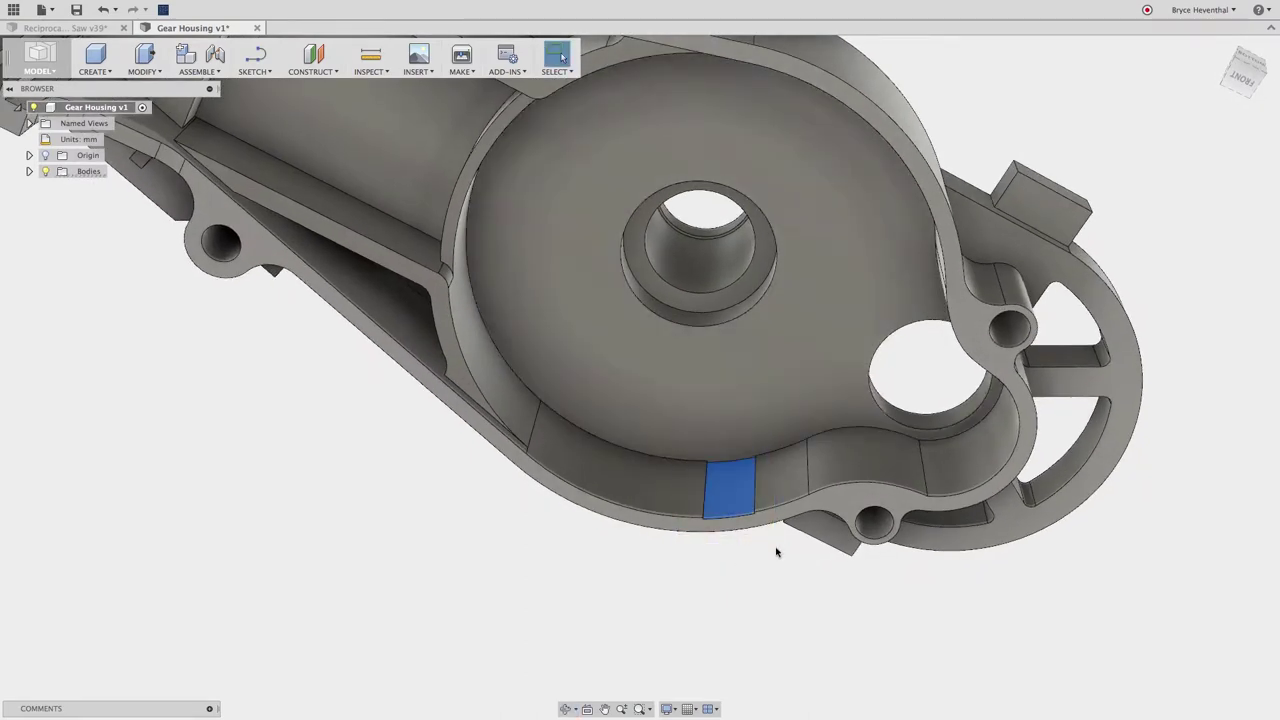
pyautogui.press('Delete')
pyautogui.keyDown('shift'); pyautogui.moveTo(776, 551); pyautogui.dragTo(771, 463, button='middle'); pyautogui.keyUp('shift')
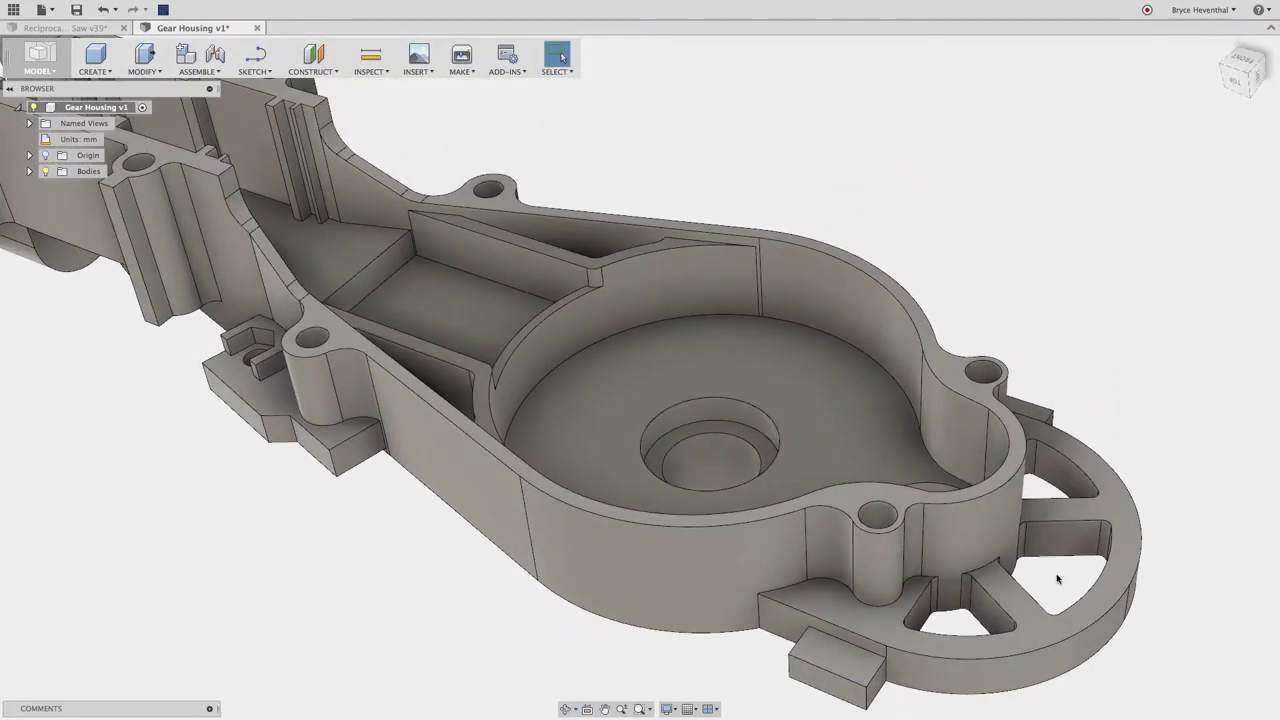
# Step: Delete one of the two spokes inside the half-round ring at the gear end of the housing
pyautogui.moveTo(1059, 580); pyautogui.dragTo(842, 498, button='middle')
pyautogui.scroll(2, 842, 498)
pyautogui.scroll(3, 838, 497)
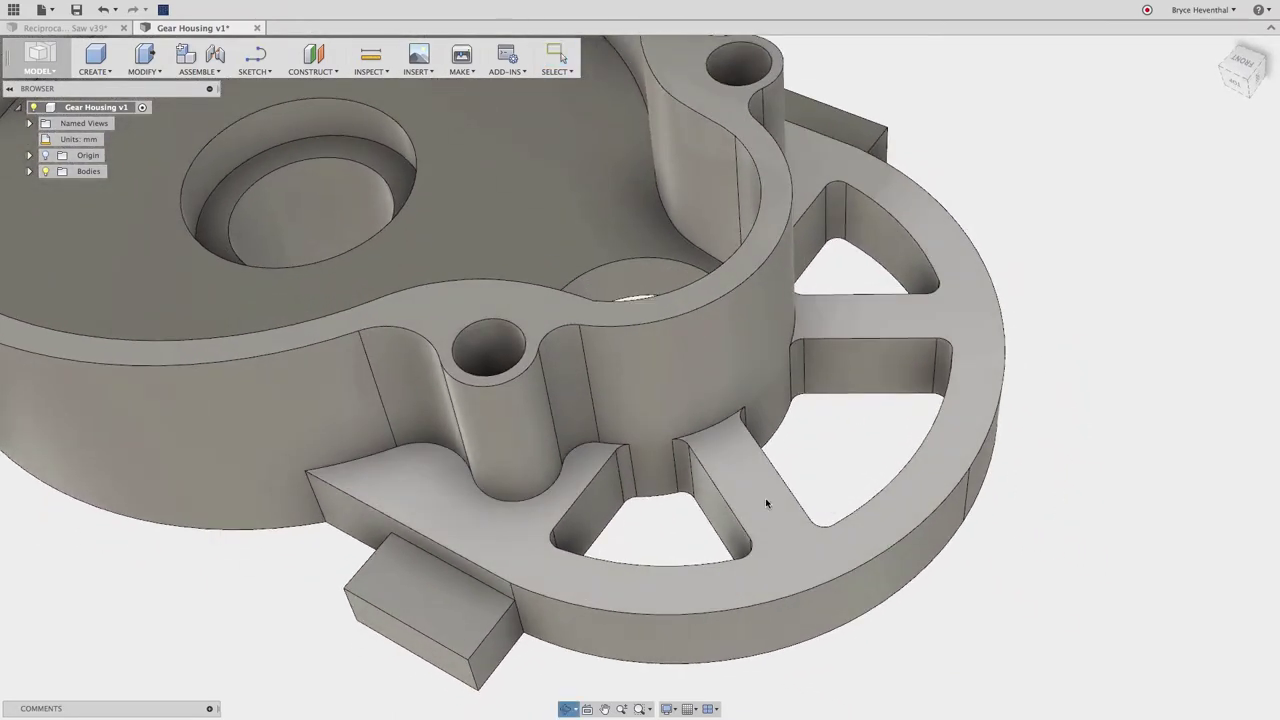
pyautogui.moveTo(776, 268); pyautogui.dragTo(978, 418)
pyautogui.press('Delete')
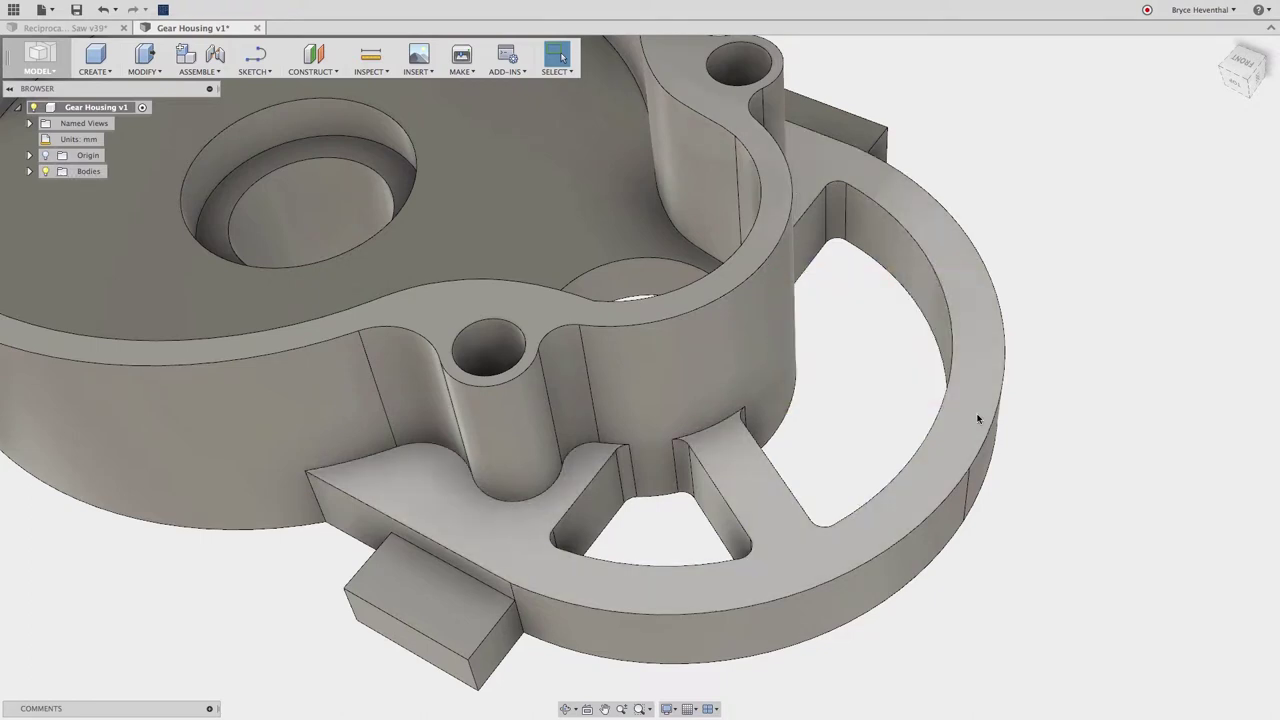
# Step: Rotate both side faces of the remaining spoke 30 degrees about Y, with the pivot at the centre of the adjacent round opening
pyautogui.click(713, 513)
pyautogui.keyDown('shift'); pyautogui.moveTo(787, 462); pyautogui.dragTo(730, 469, button='middle'); pyautogui.keyUp('shift')
pyautogui.keyDown('shift'); pyautogui.click(822, 469); pyautogui.keyUp('shift')
pyautogui.keyDown('shift'); pyautogui.moveTo(822, 469); pyautogui.dragTo(877, 480, button='middle'); pyautogui.keyUp('shift')
pyautogui.rightClick(921, 416)
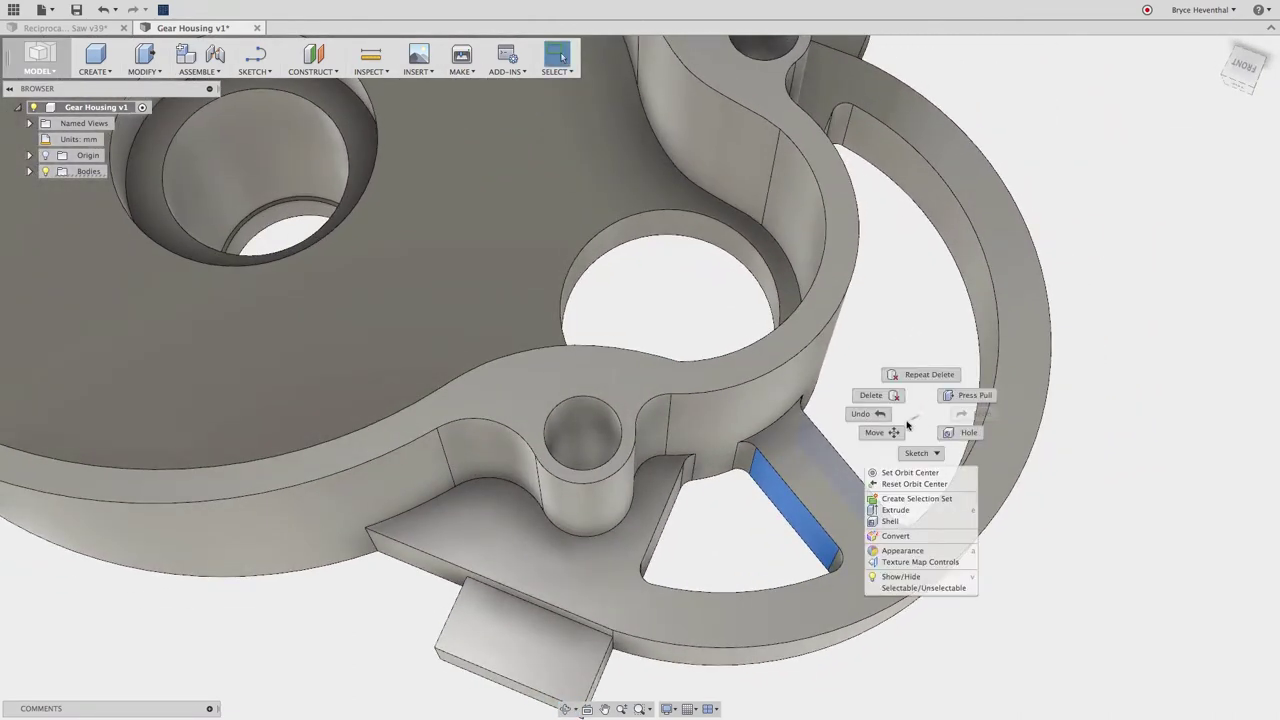
pyautogui.click(878, 434)
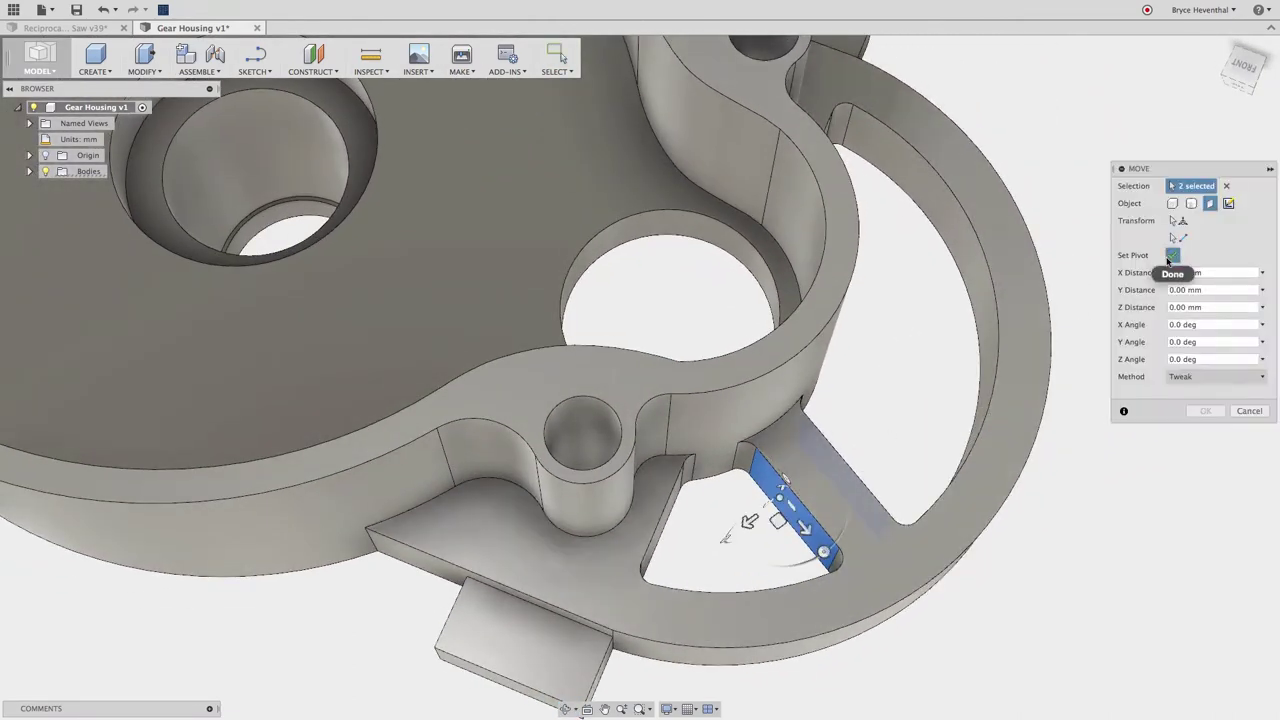
pyautogui.click(1173, 255)
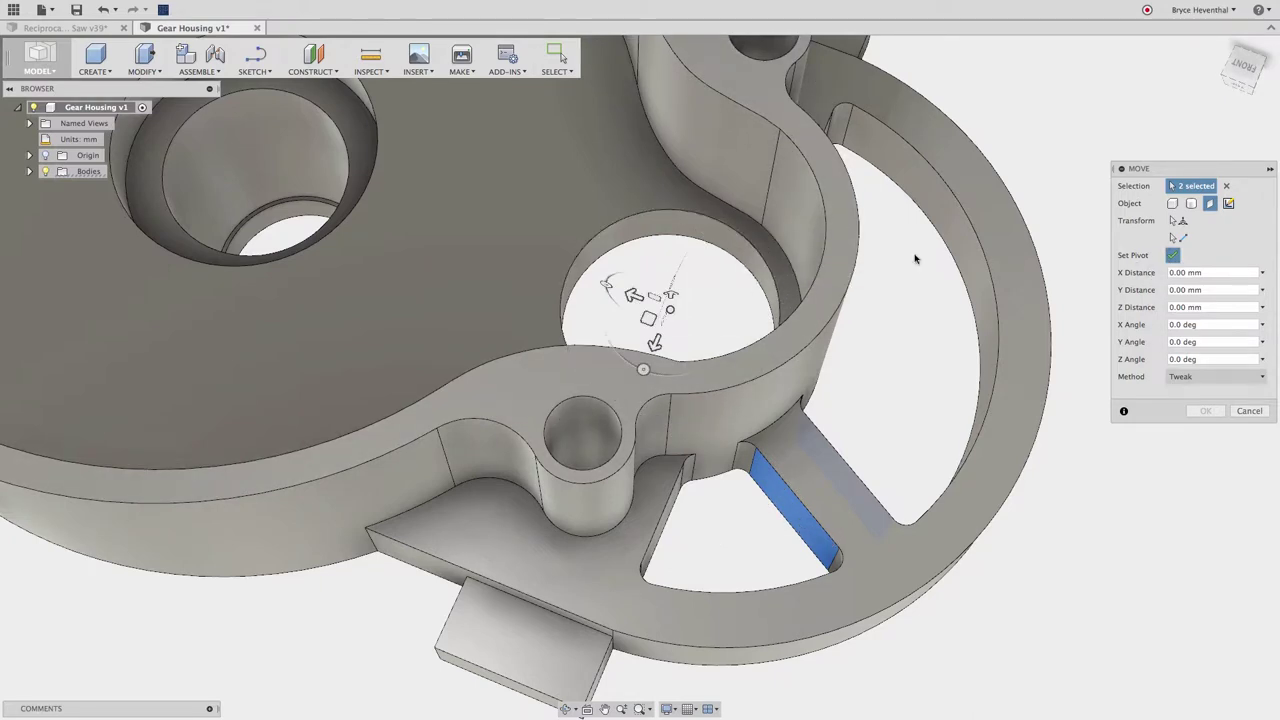
pyautogui.click(1173, 255)
pyautogui.moveTo(644, 369); pyautogui.dragTo(678, 372)
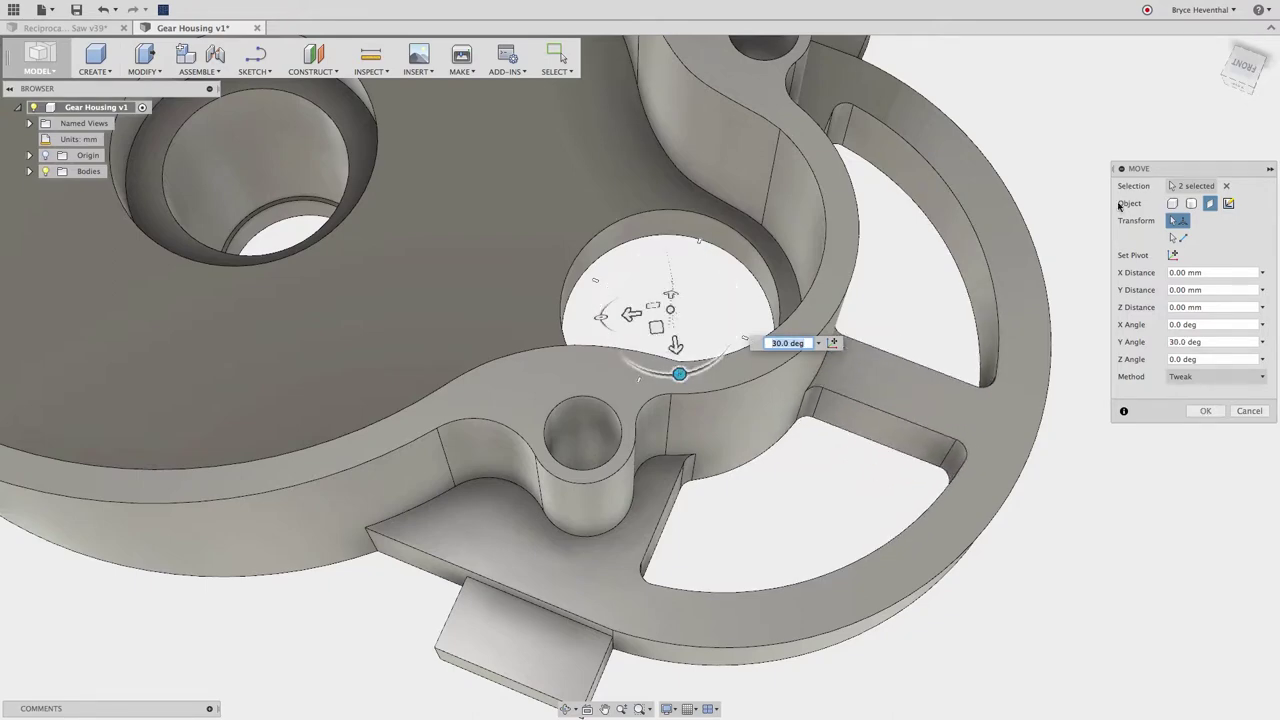
pyautogui.click(1243, 68)
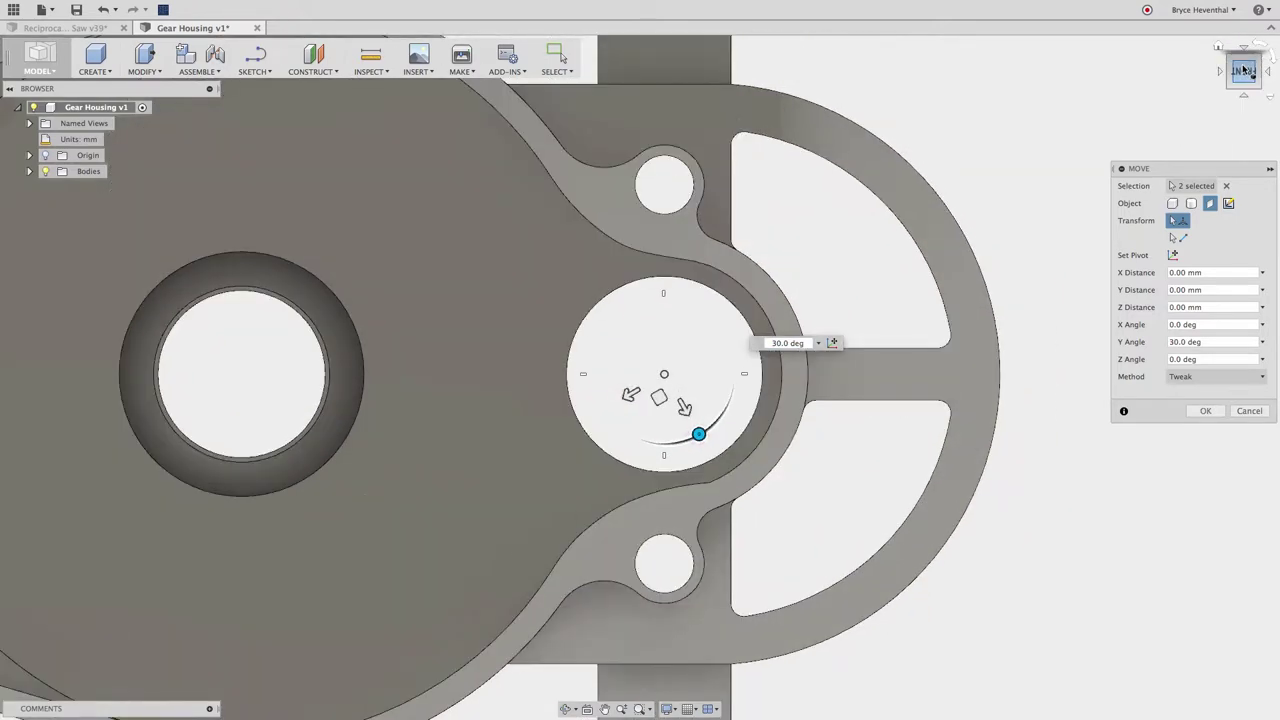
pyautogui.click(1205, 411)
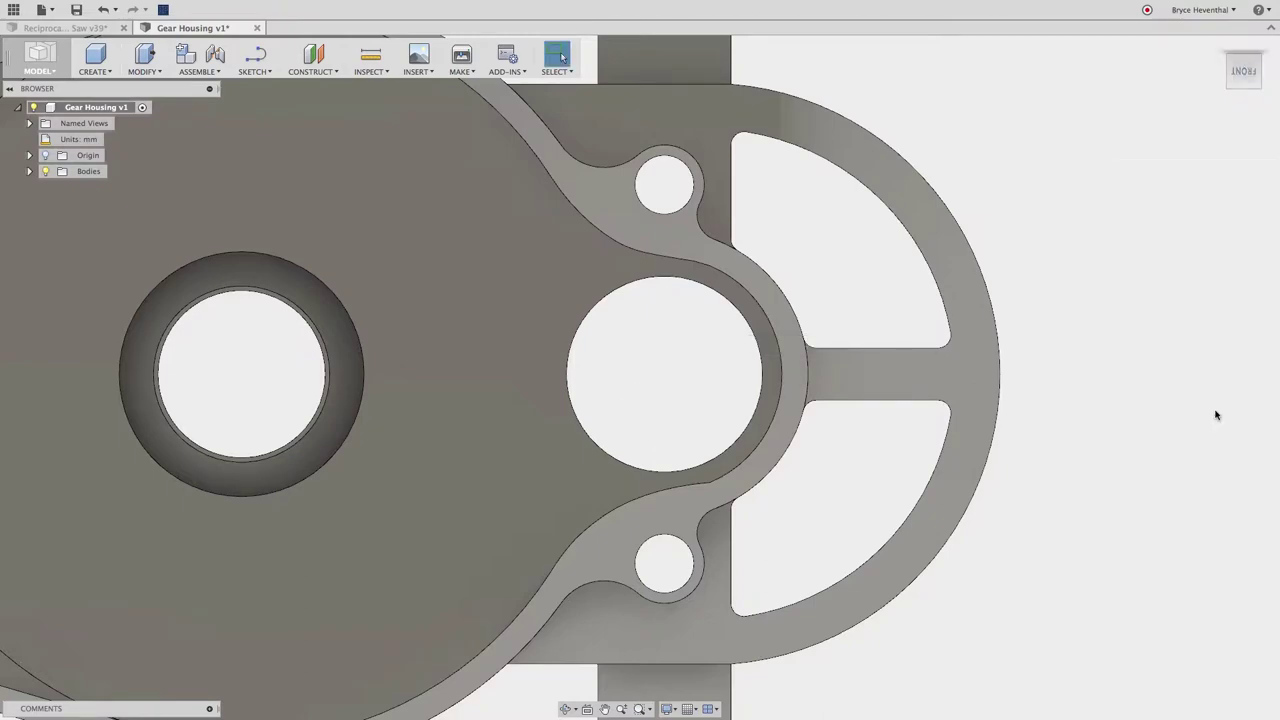
# Step: Save the gear housing as a new version with the description "Made Changes to Accomodate FEA"
pyautogui.click(1218, 47)
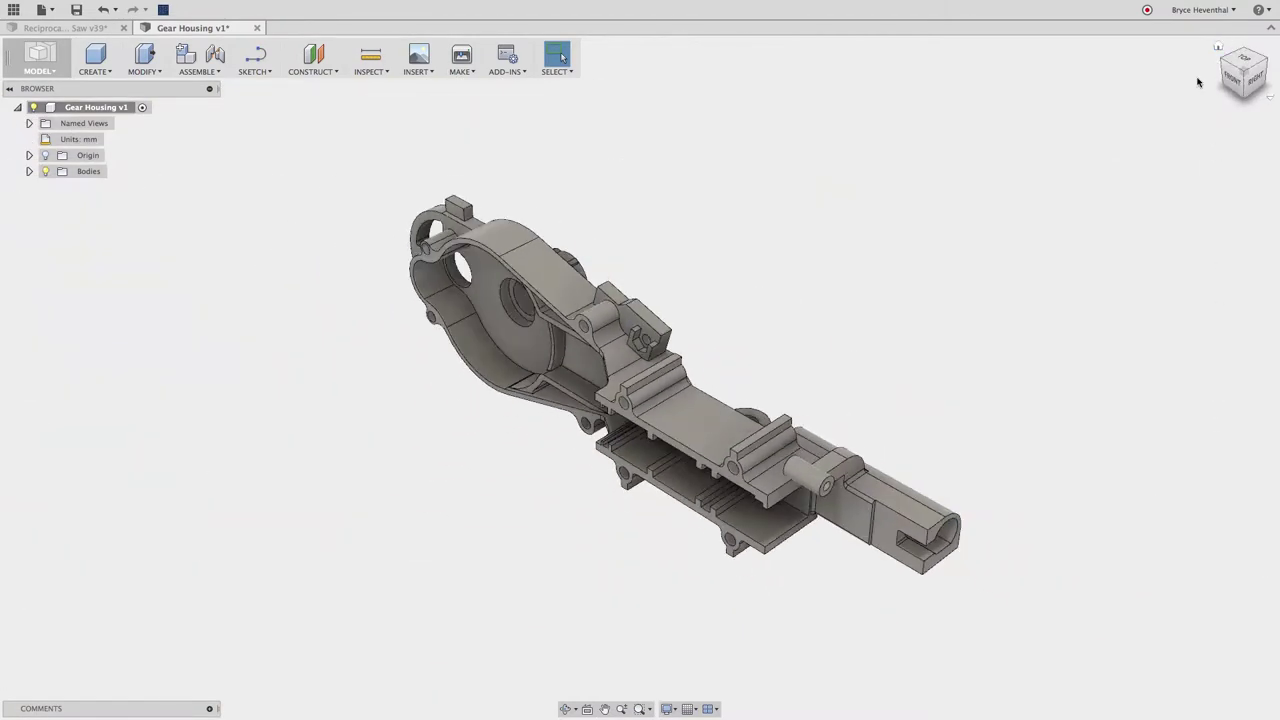
pyautogui.press('super+s')
pyautogui.write('Made Changes to Accomodate FEA')
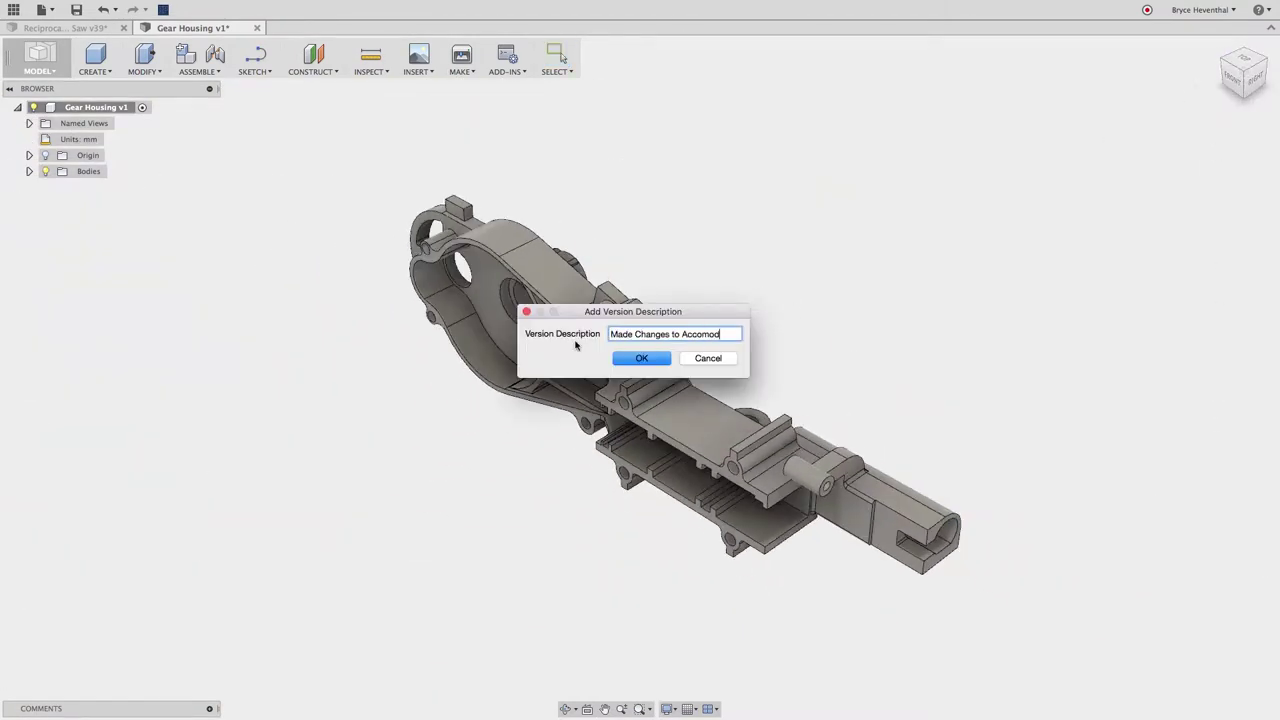
pyautogui.click(650, 358)
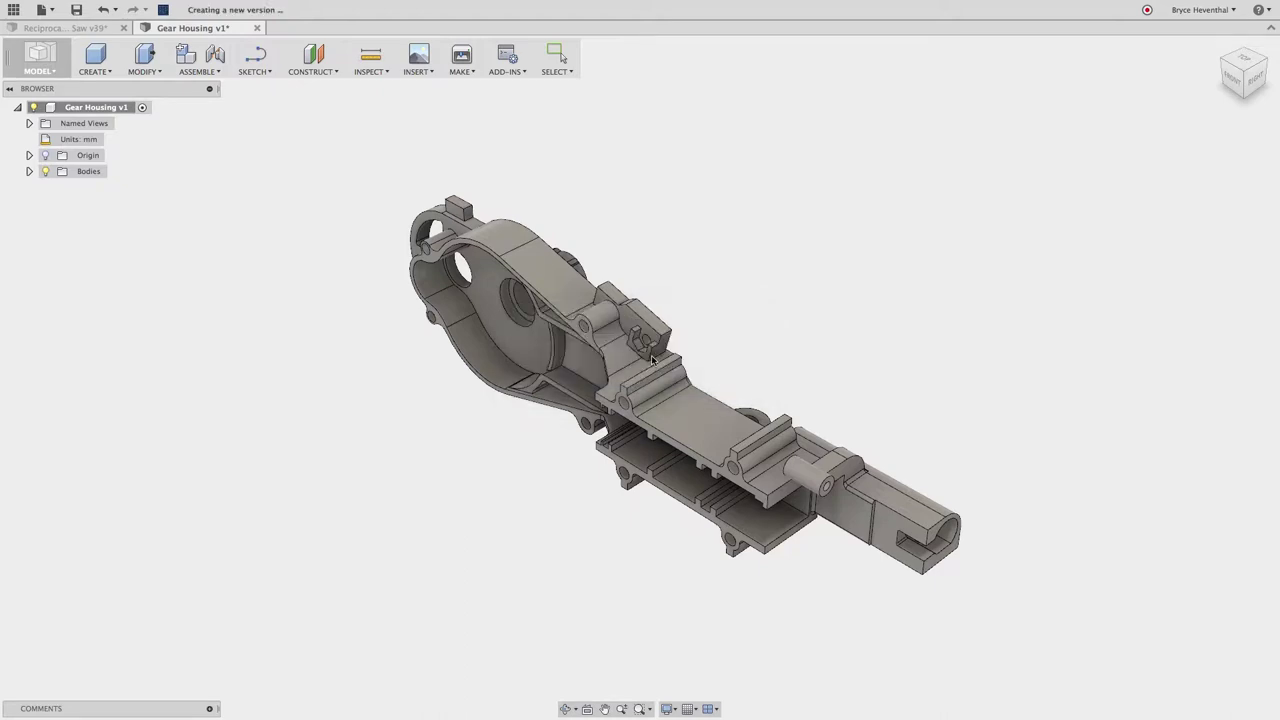
# Step: Close the Gear Housing document and get the latest version of that component in the saw assembly
pyautogui.click(258, 28)
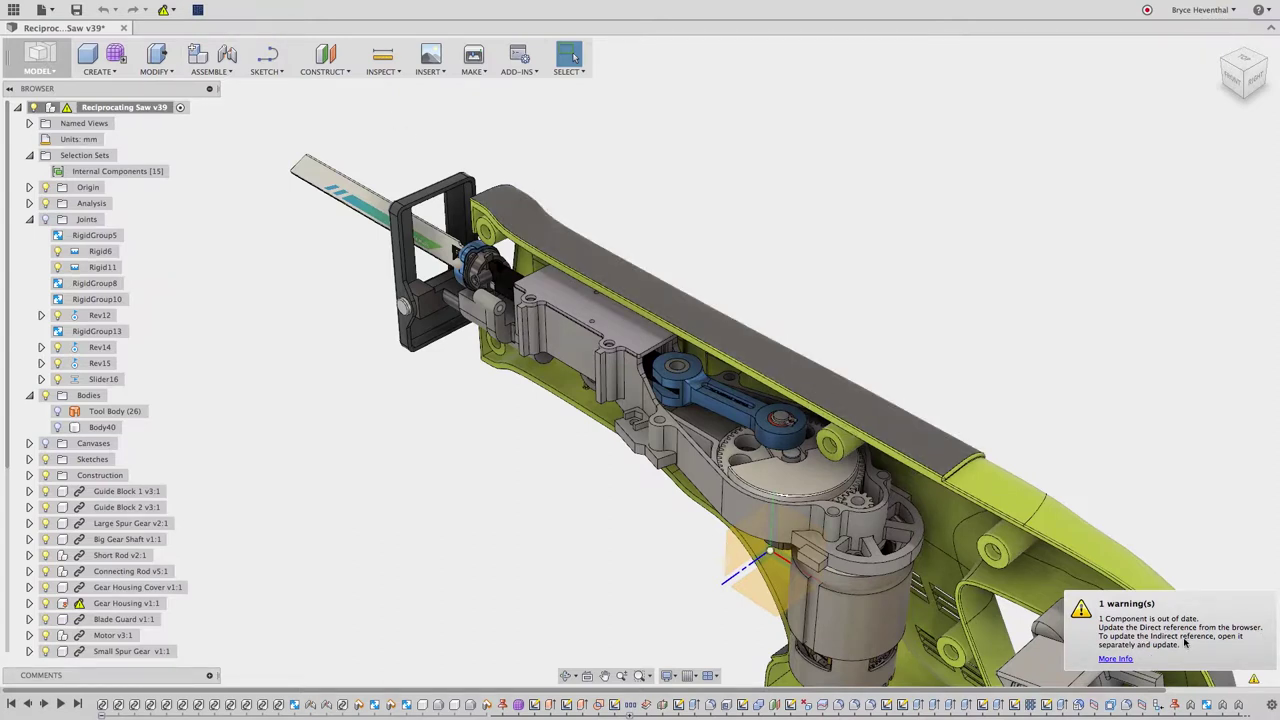
pyautogui.rightClick(128, 605)
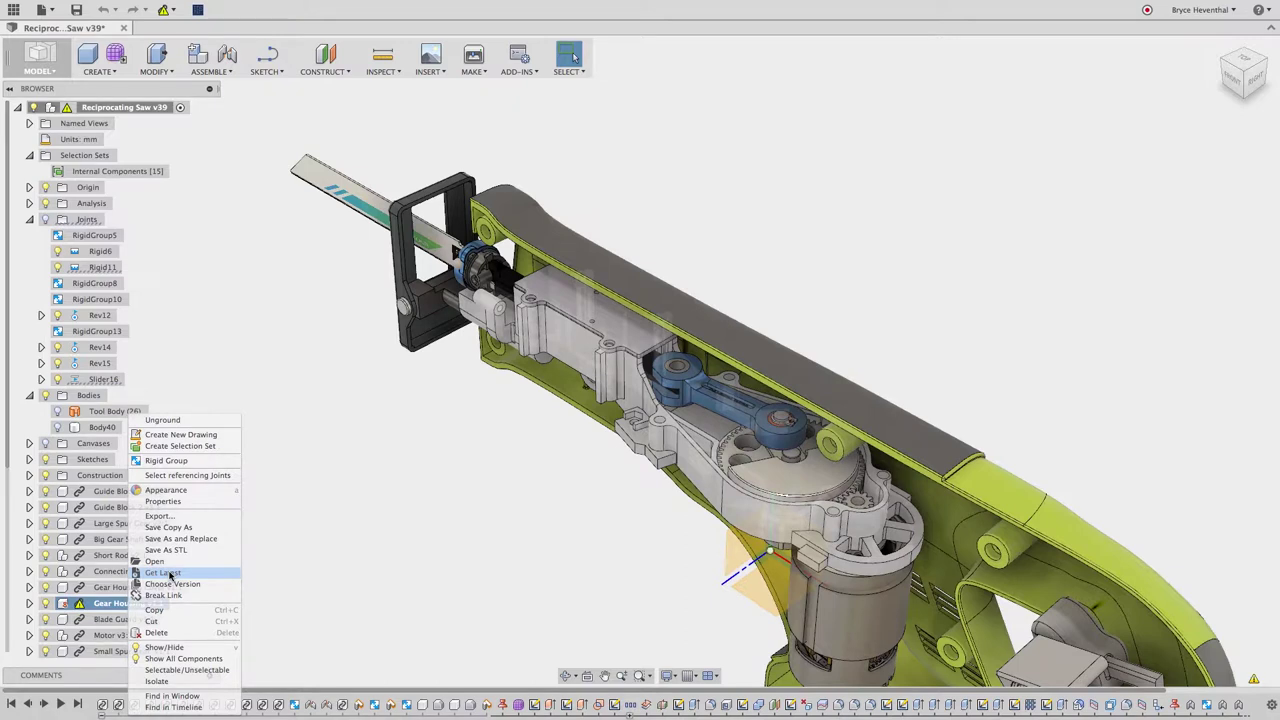
pyautogui.click(168, 573)
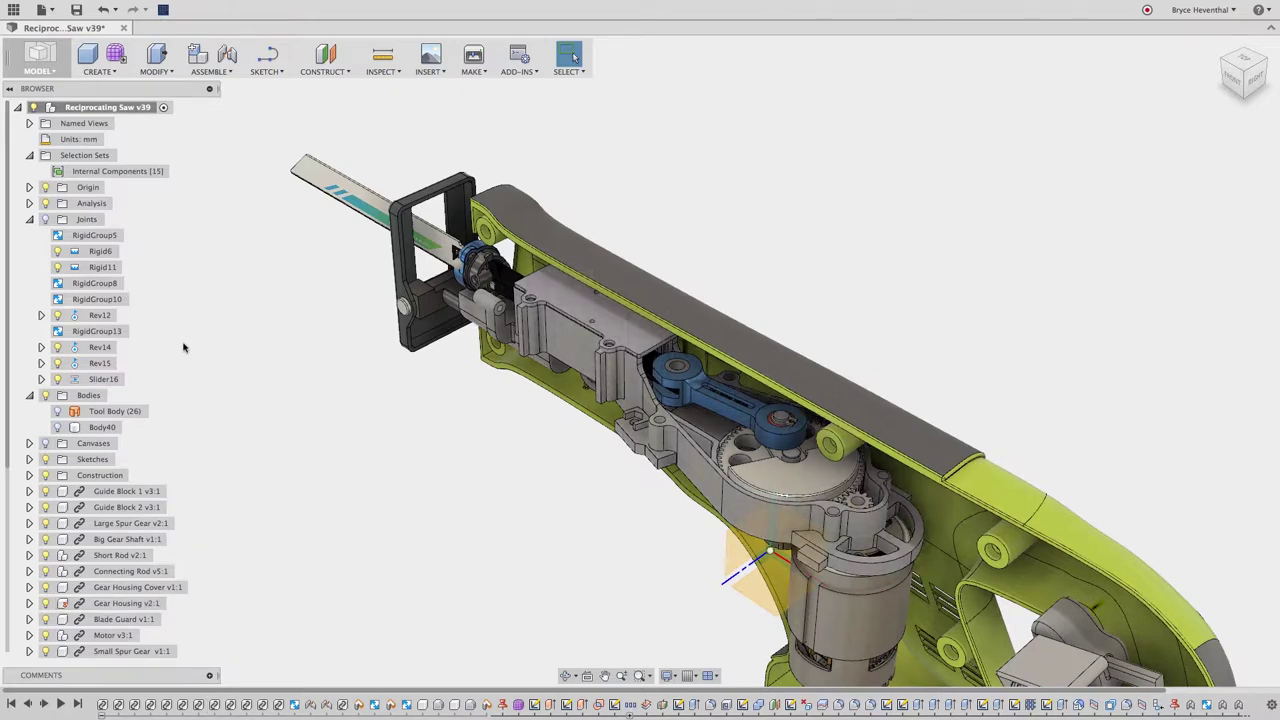
# Step: Solve the static stress study again in the Simulation workspace, display the Stress result, and view it from another side
pyautogui.click(50, 65)
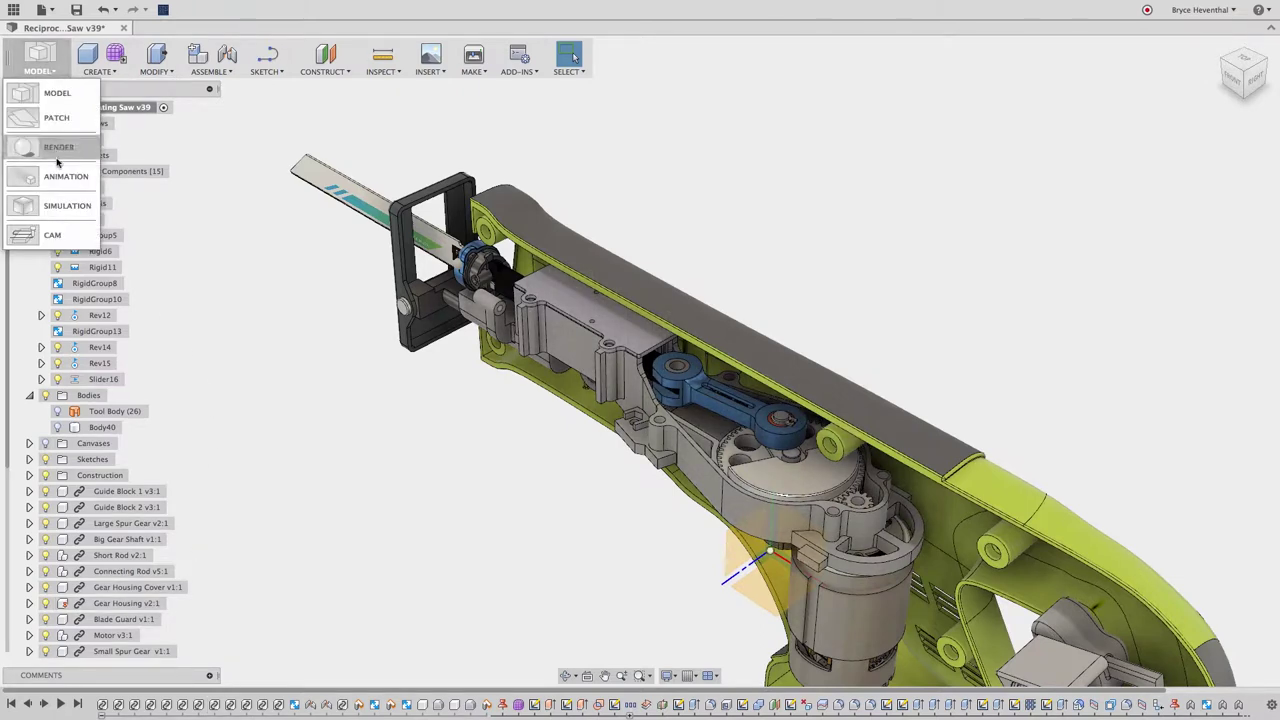
pyautogui.click(62, 205)
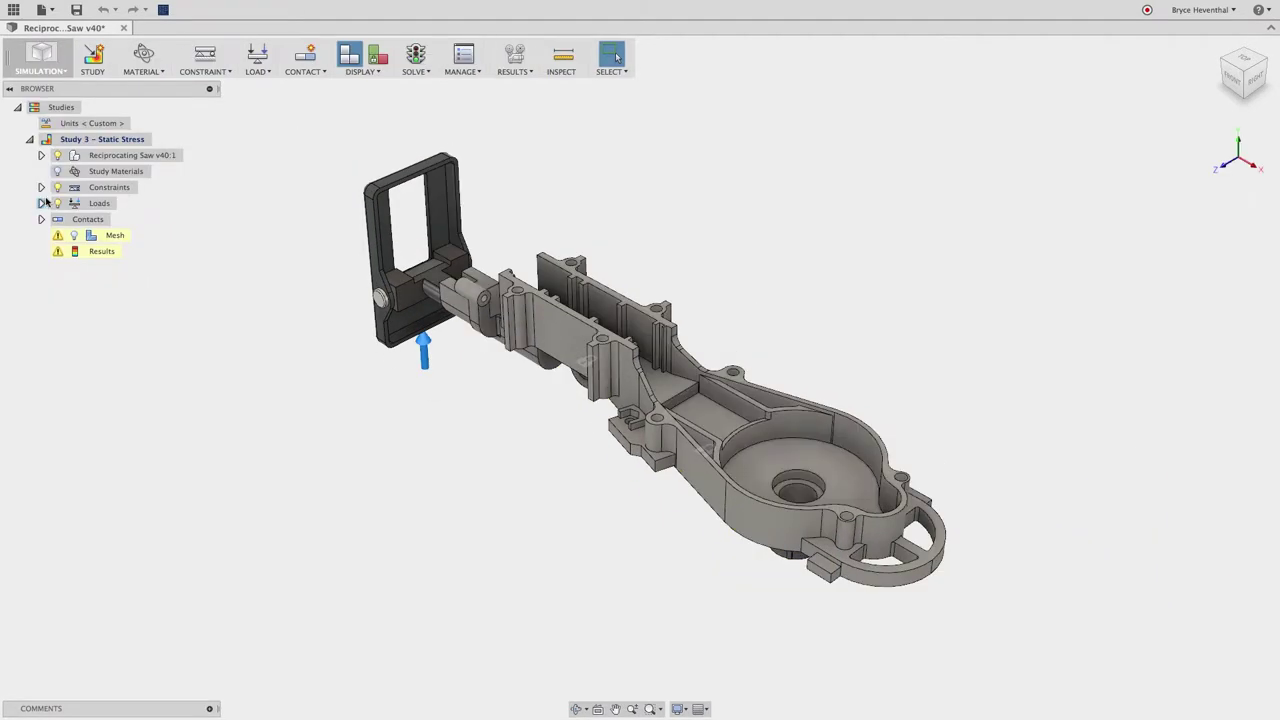
pyautogui.click(414, 58)
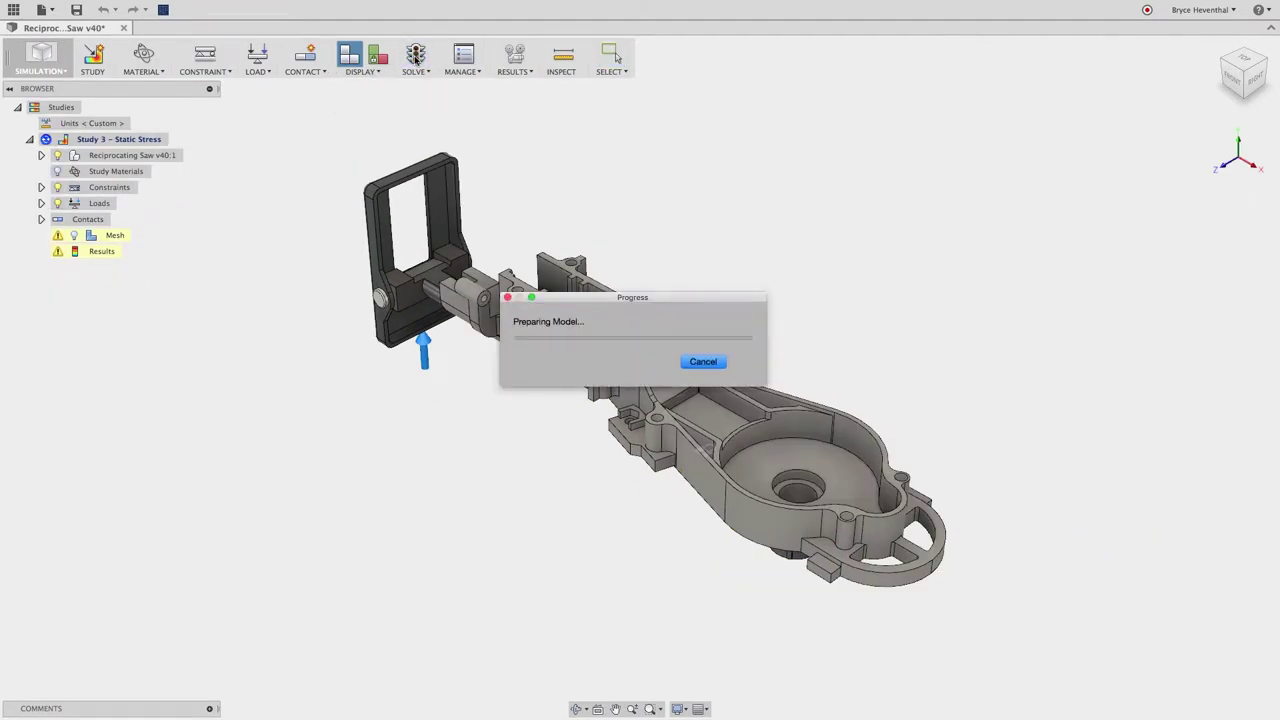
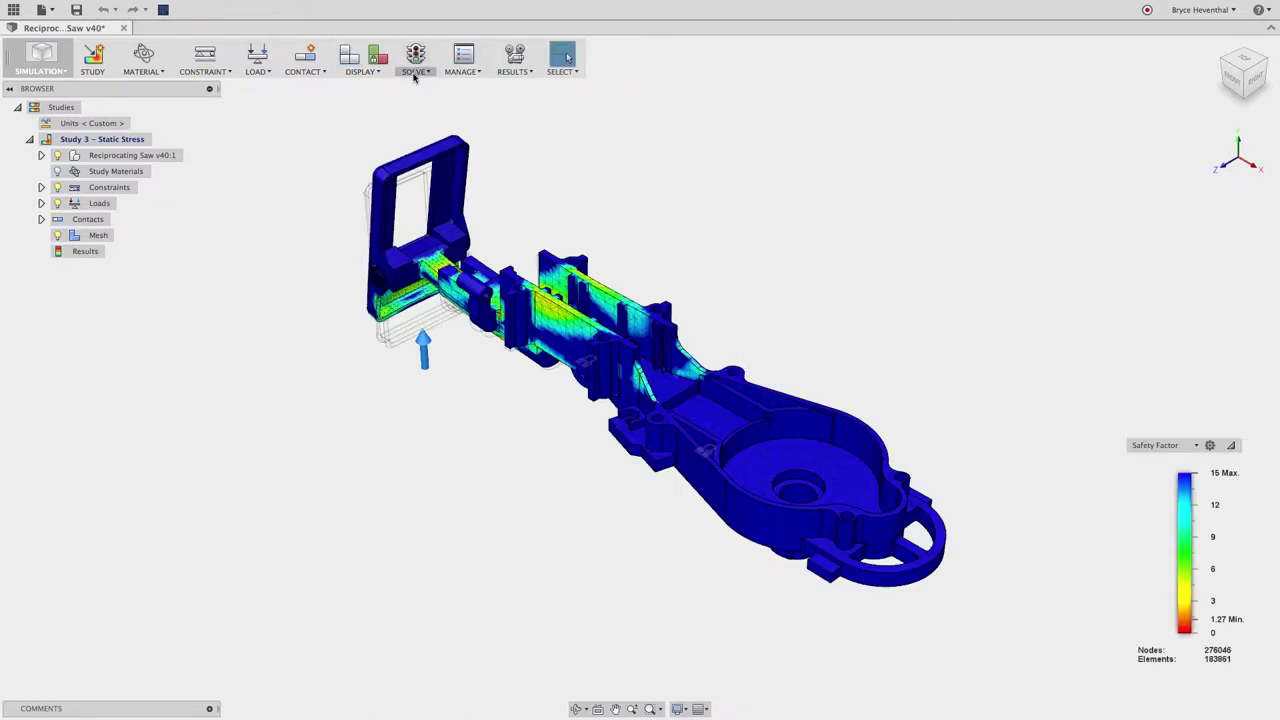
pyautogui.click(1182, 445)
pyautogui.click(1160, 474)
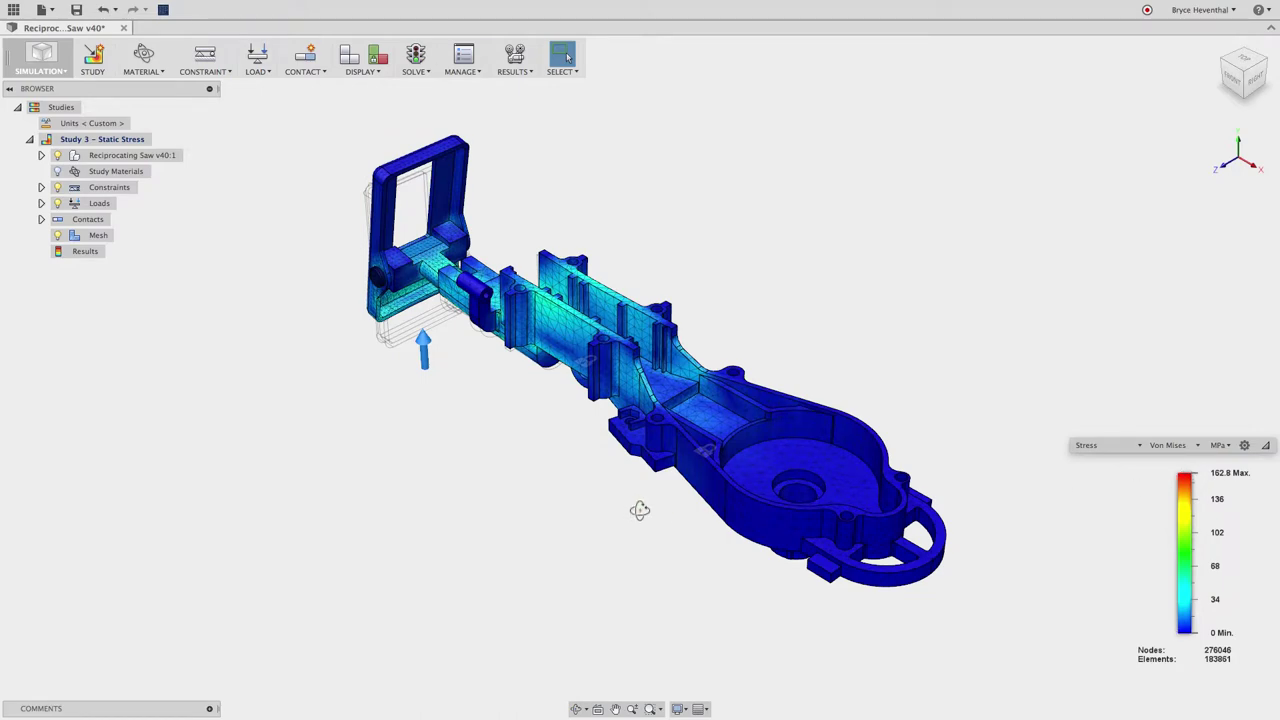
pyautogui.keyDown('shift'); pyautogui.moveTo(646, 511); pyautogui.dragTo(731, 511, button='middle'); pyautogui.keyUp('shift')
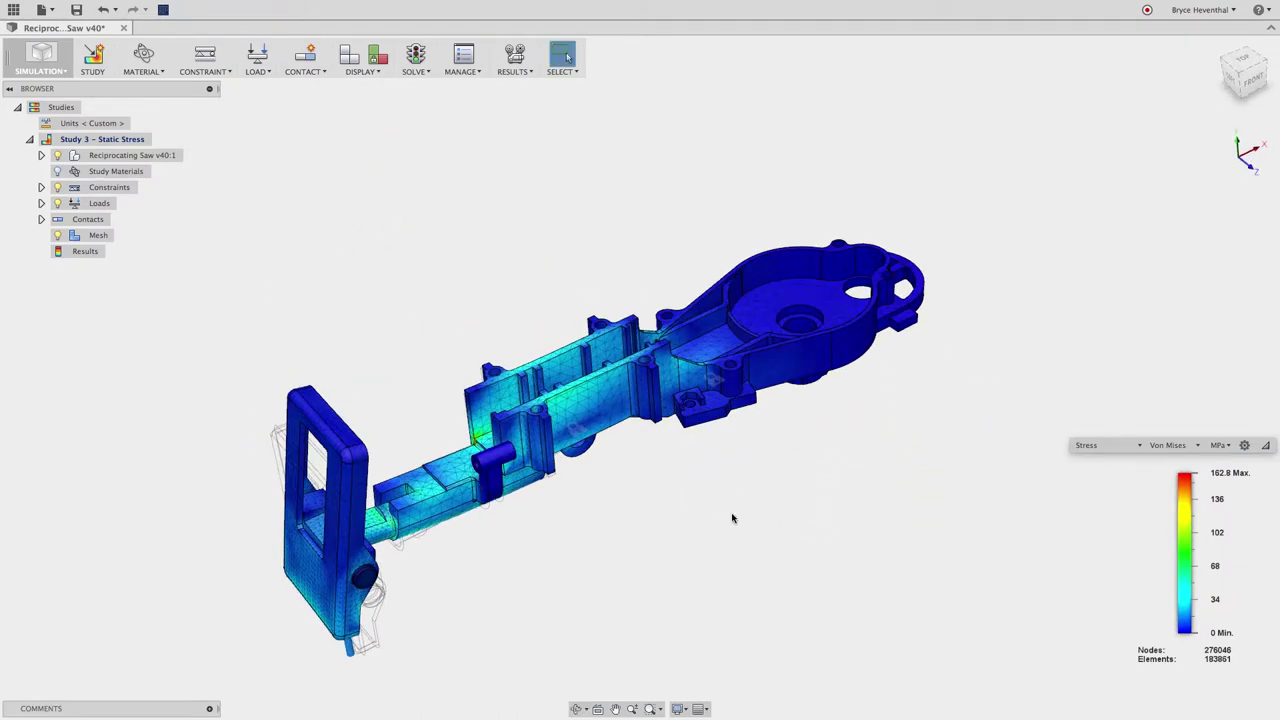
# Step: Return to the Model workspace and show the saw assembly in its home view
pyautogui.click(40, 60)
pyautogui.click(47, 92)
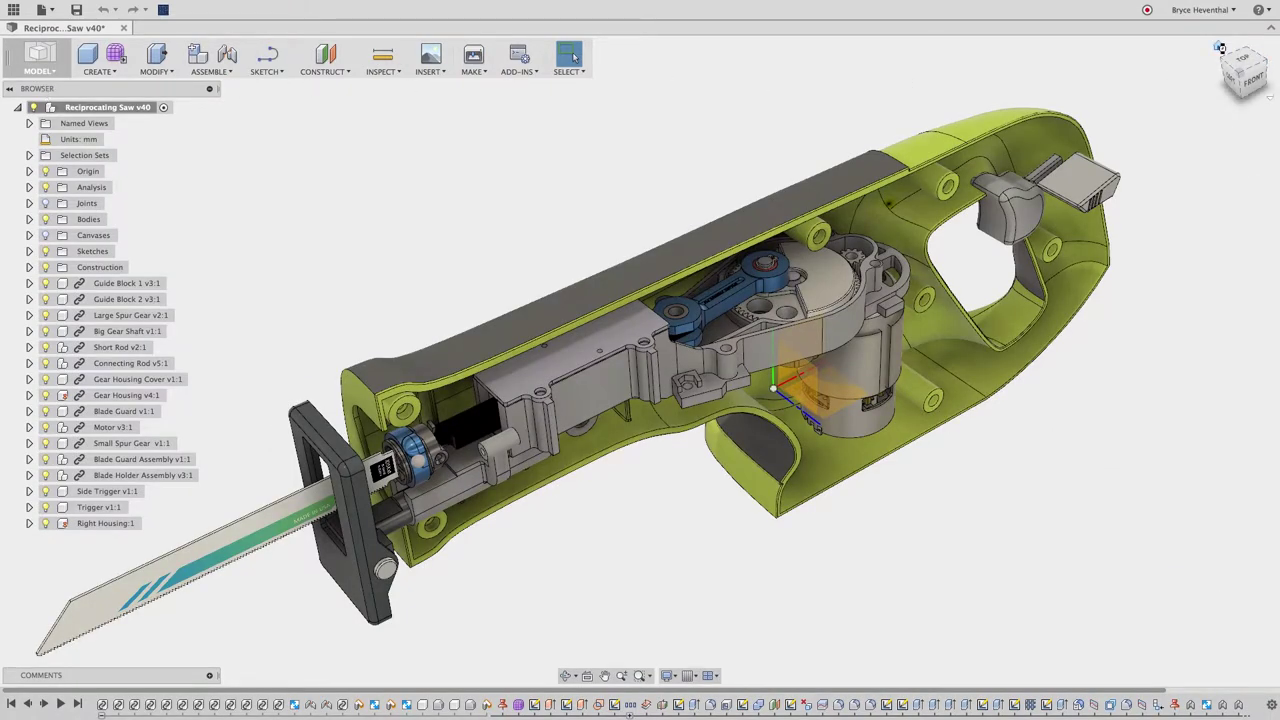
pyautogui.click(1217, 47)
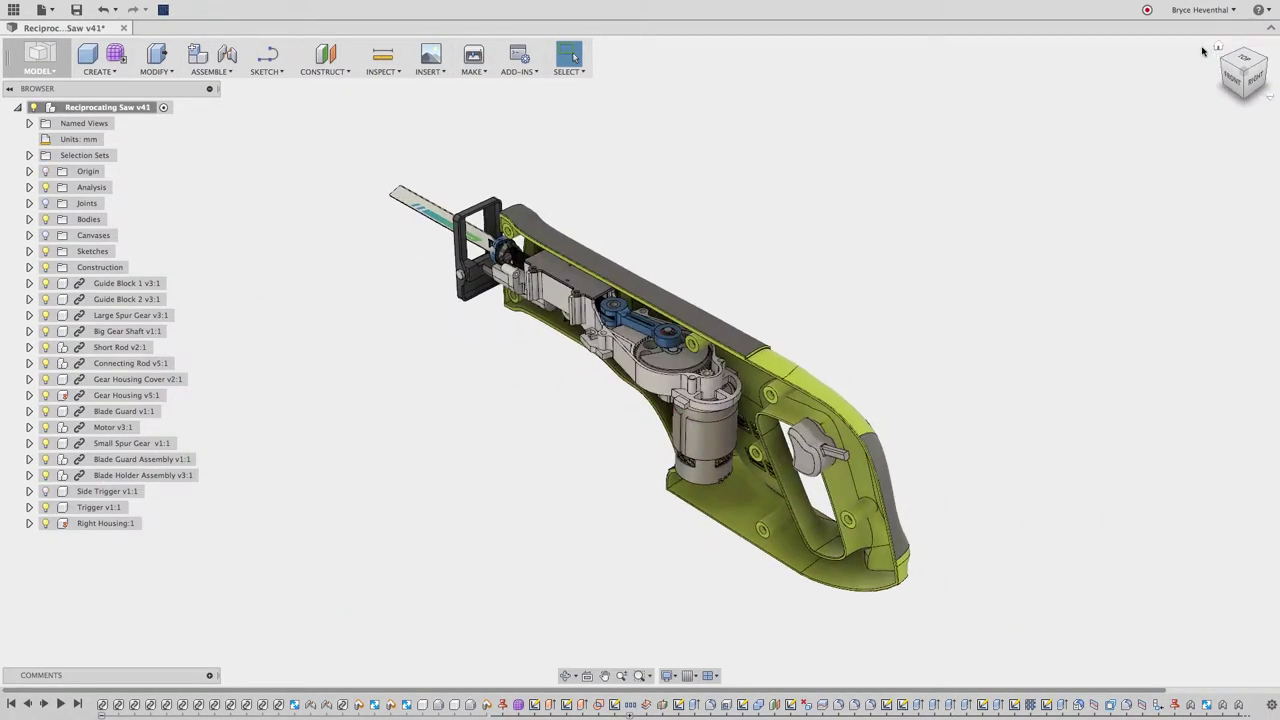
# Step: Switch to the Render workspace with the reciprocating saw assembly
pyautogui.click(39, 60)
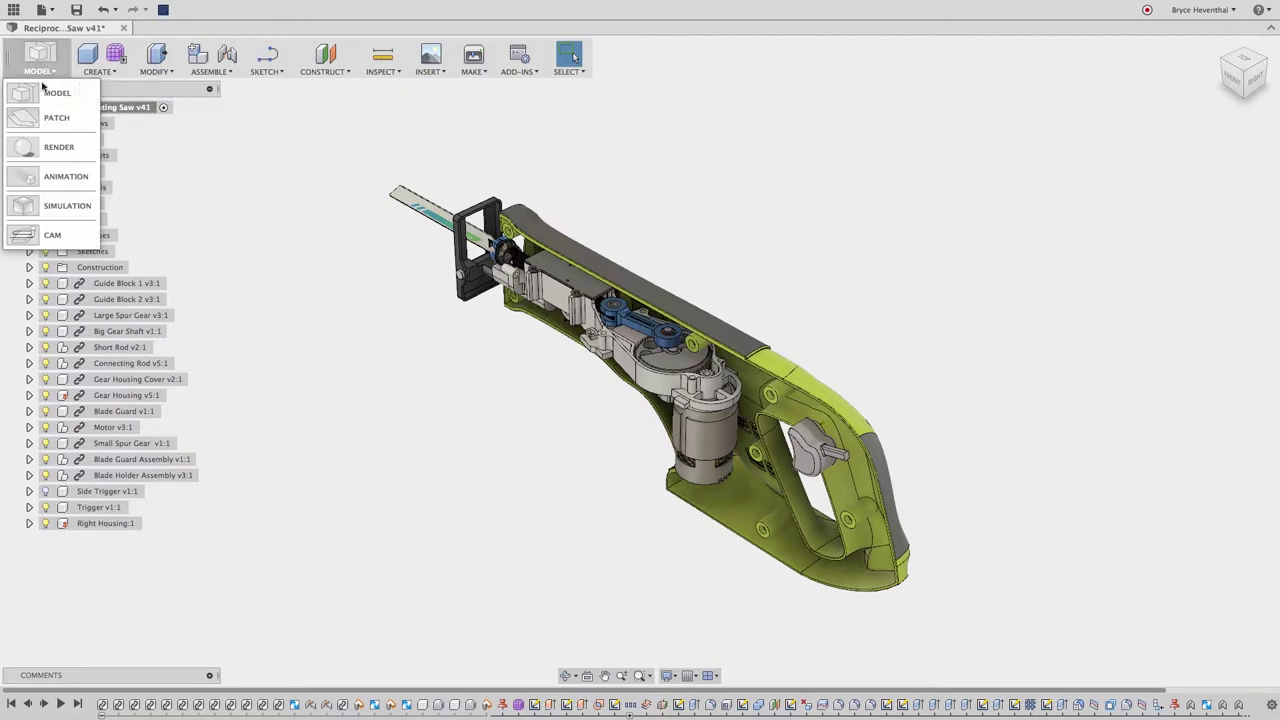
pyautogui.click(57, 147)
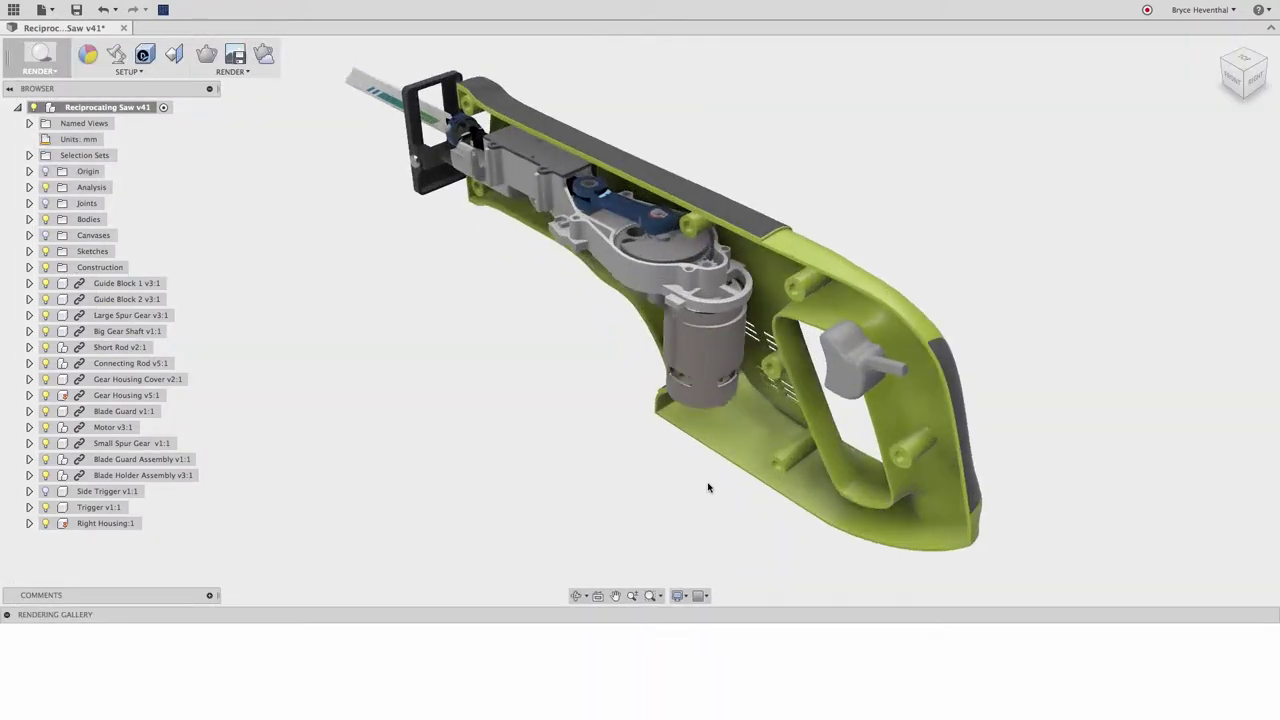
pyautogui.scroll(1, 709, 486)
pyautogui.moveTo(717, 460); pyautogui.dragTo(668, 458, button='middle')
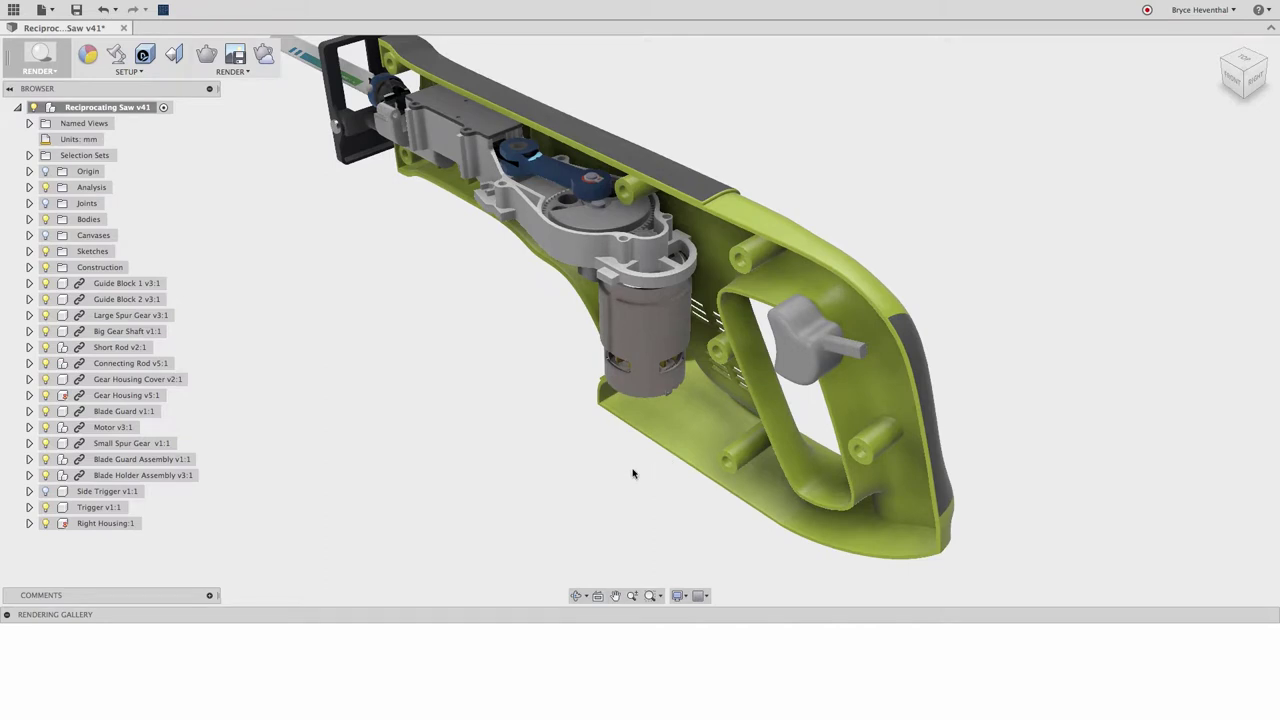
# Step: Apply the Plastic - Textured - Regular appearance from the Fusion 360 Appearance Library to the trigger
pyautogui.press('a')
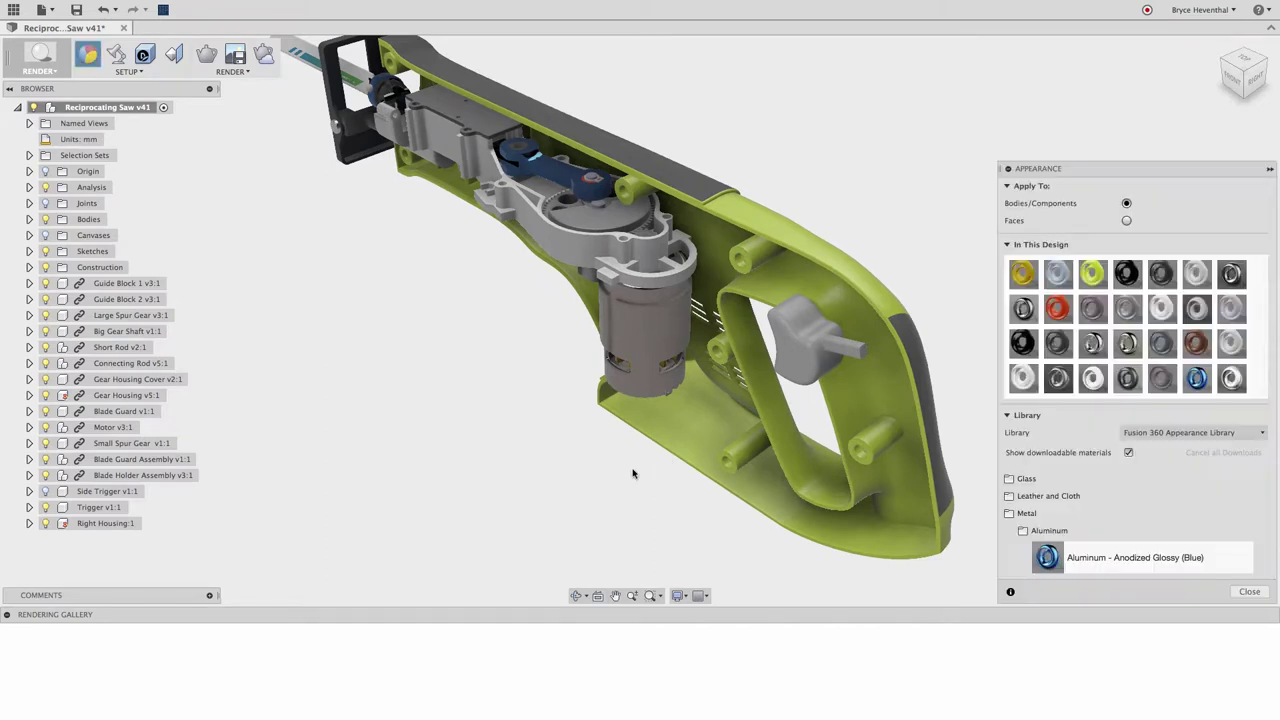
pyautogui.click(1063, 513)
pyautogui.scroll(-1, 1063, 515)
pyautogui.click(1057, 541)
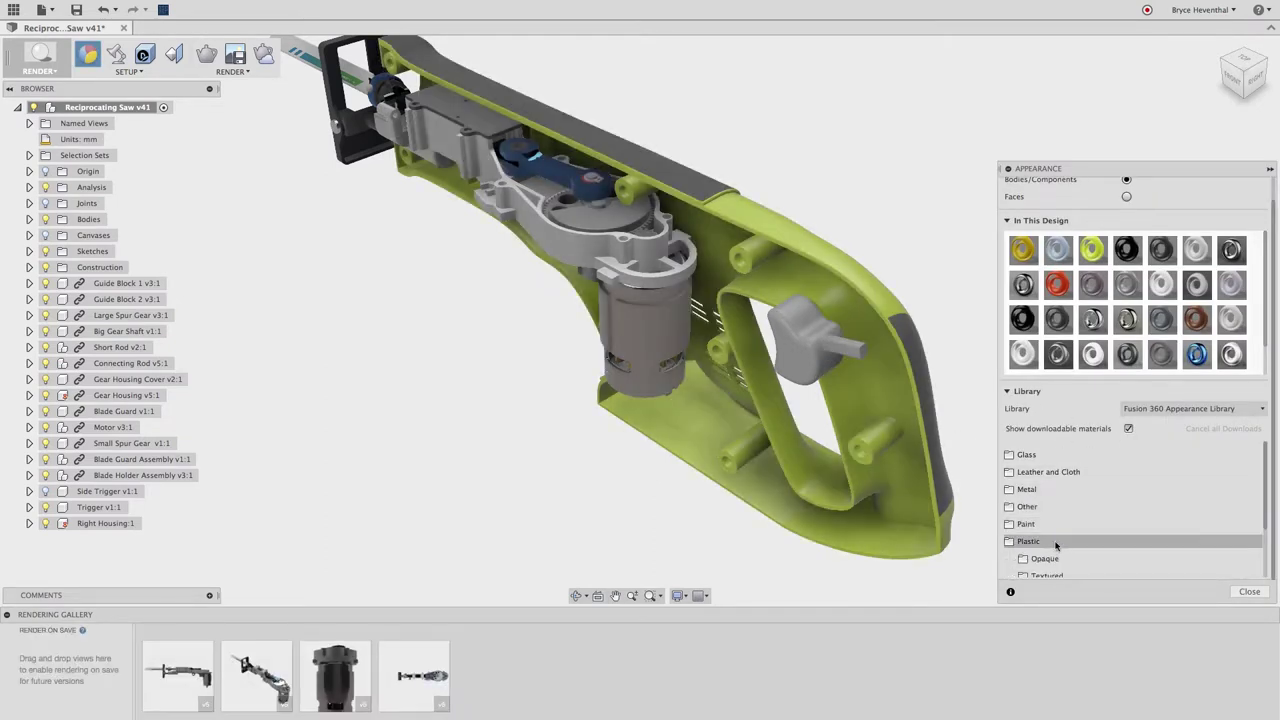
pyautogui.scroll(-1, 1056, 540)
pyautogui.click(1050, 524)
pyautogui.scroll(-2, 1060, 500)
pyautogui.moveTo(1080, 490); pyautogui.dragTo(820, 350)
pyautogui.moveTo(1076, 512); pyautogui.dragTo(812, 344)
# Step: Lighten the colour of the design's Plastic - Textured - Regular appearance to a medium grey and finish editing appearances
pyautogui.scroll(-1, 1085, 350)
pyautogui.doubleClick(1093, 354)
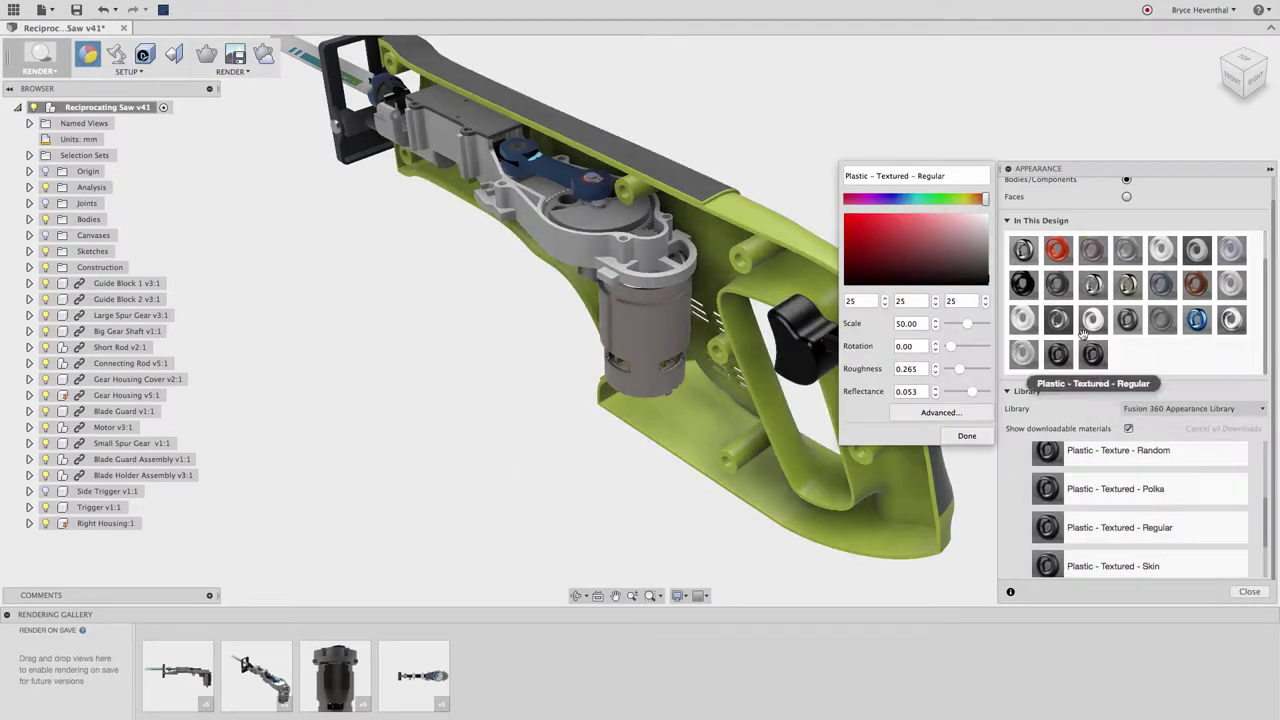
pyautogui.moveTo(989, 275); pyautogui.dragTo(989, 247)
pyautogui.click(967, 436)
pyautogui.click(1249, 591)
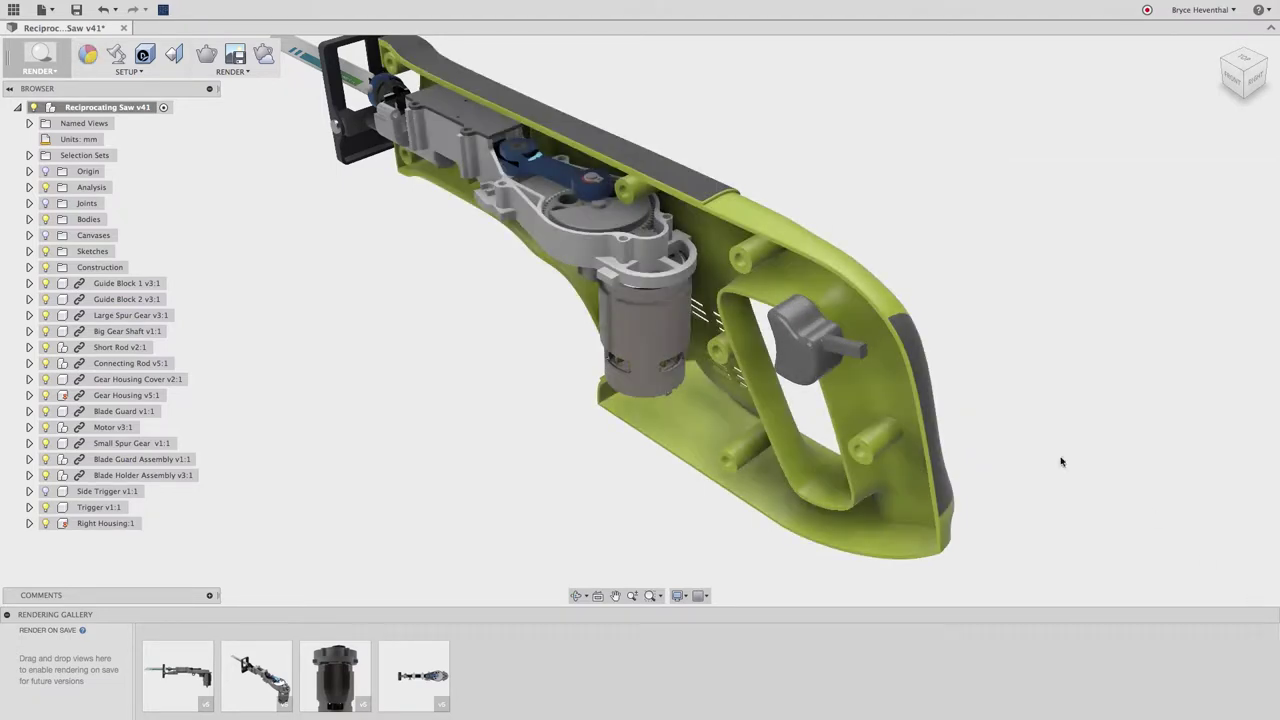
# Step: In the scene settings, set the camera's focal length to 53 mm
pyautogui.click(118, 58)
pyautogui.keyDown('shift'); pyautogui.moveTo(328, 202); pyautogui.dragTo(436, 266, button='middle'); pyautogui.keyUp('shift')
pyautogui.scroll(2, 436, 266)
pyautogui.moveTo(1192, 405); pyautogui.dragTo(1185, 405)
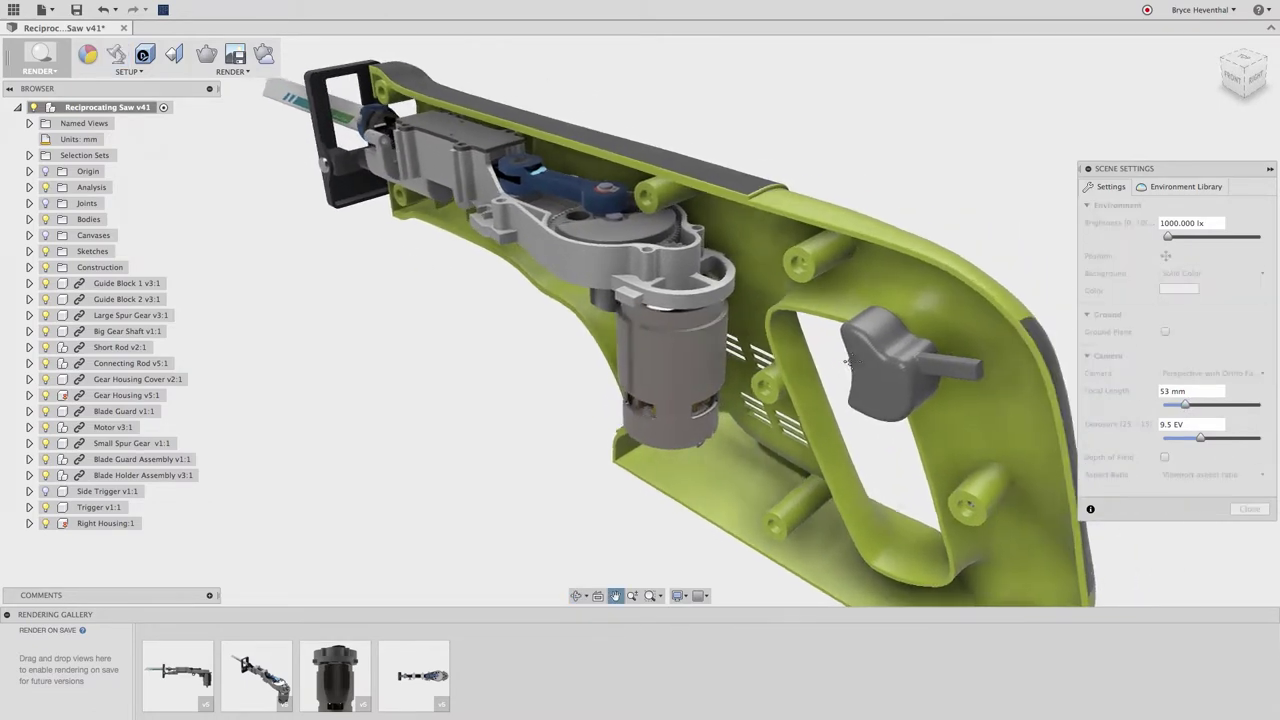
# Step: Apply a different lighting environment from the Fusion 360 library to the scene and close the scene settings
pyautogui.click(1203, 190)
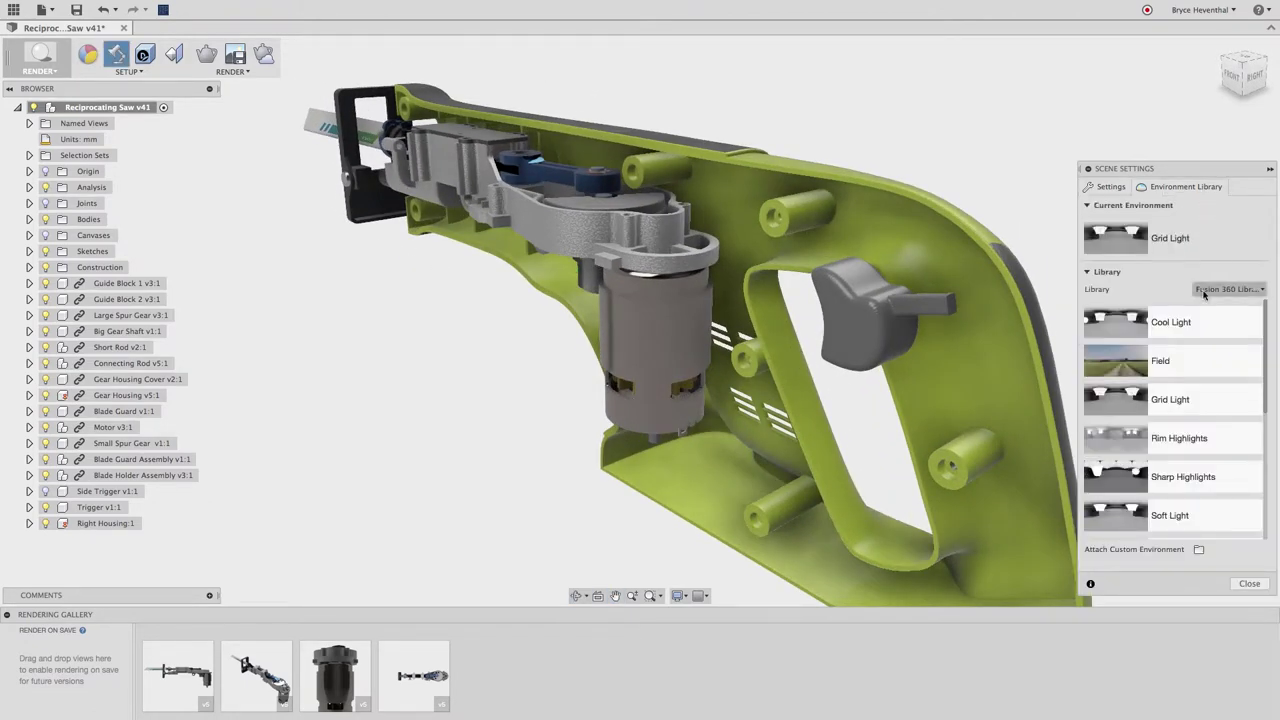
pyautogui.scroll(-2, 1200, 340)
pyautogui.moveTo(1205, 476); pyautogui.dragTo(1040, 252)
pyautogui.click(1112, 188)
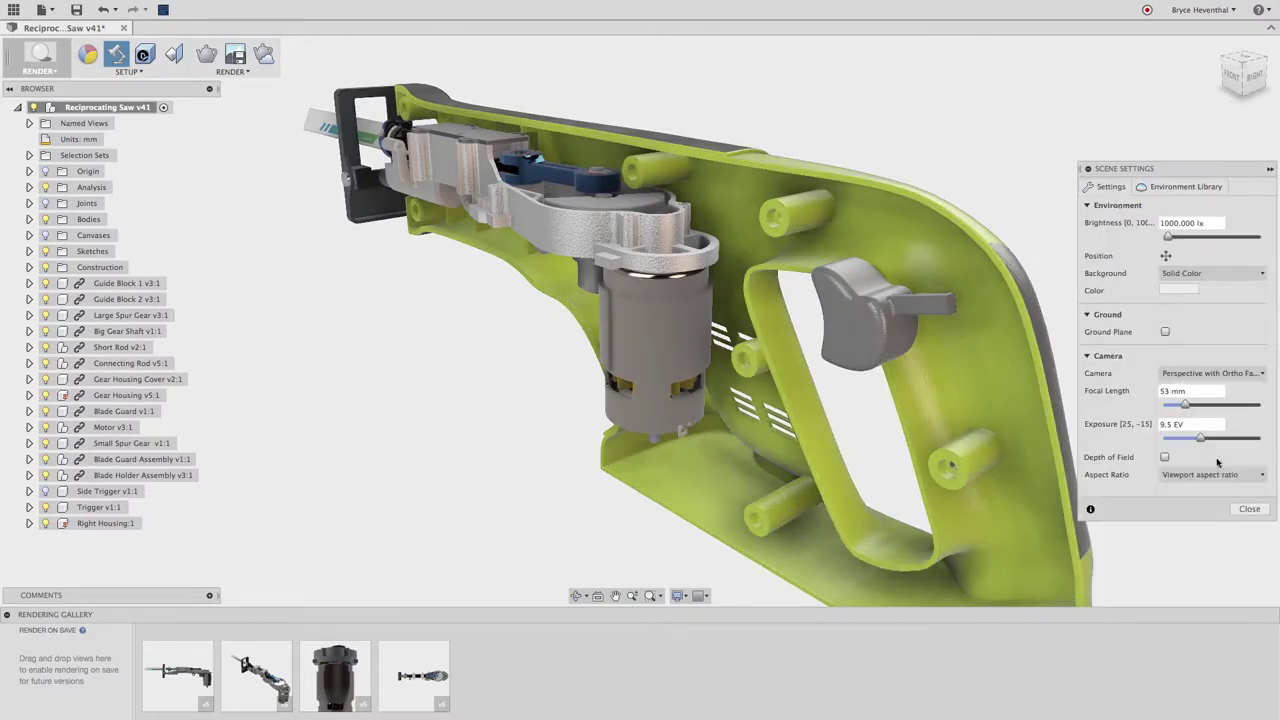
pyautogui.click(1249, 508)
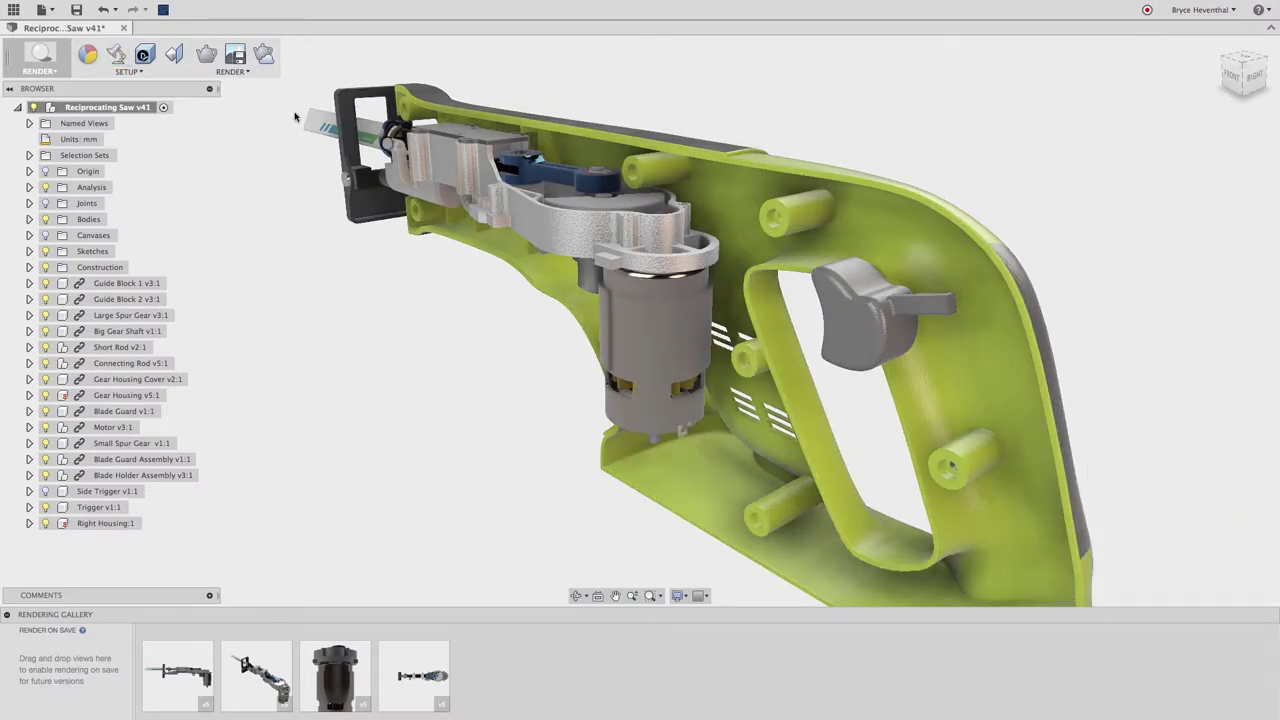
# Step: Preview the saw with in-canvas ray tracing, and stop the rendering
pyautogui.click(210, 66)
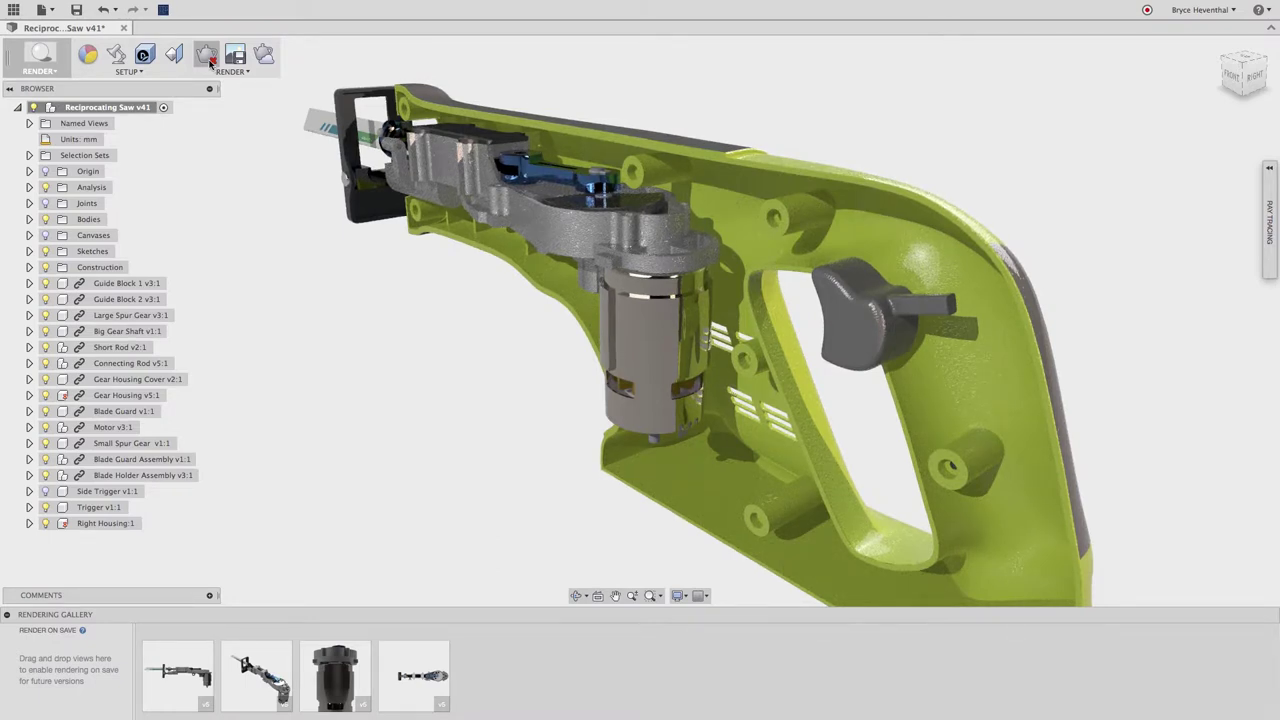
pyautogui.click(208, 57)
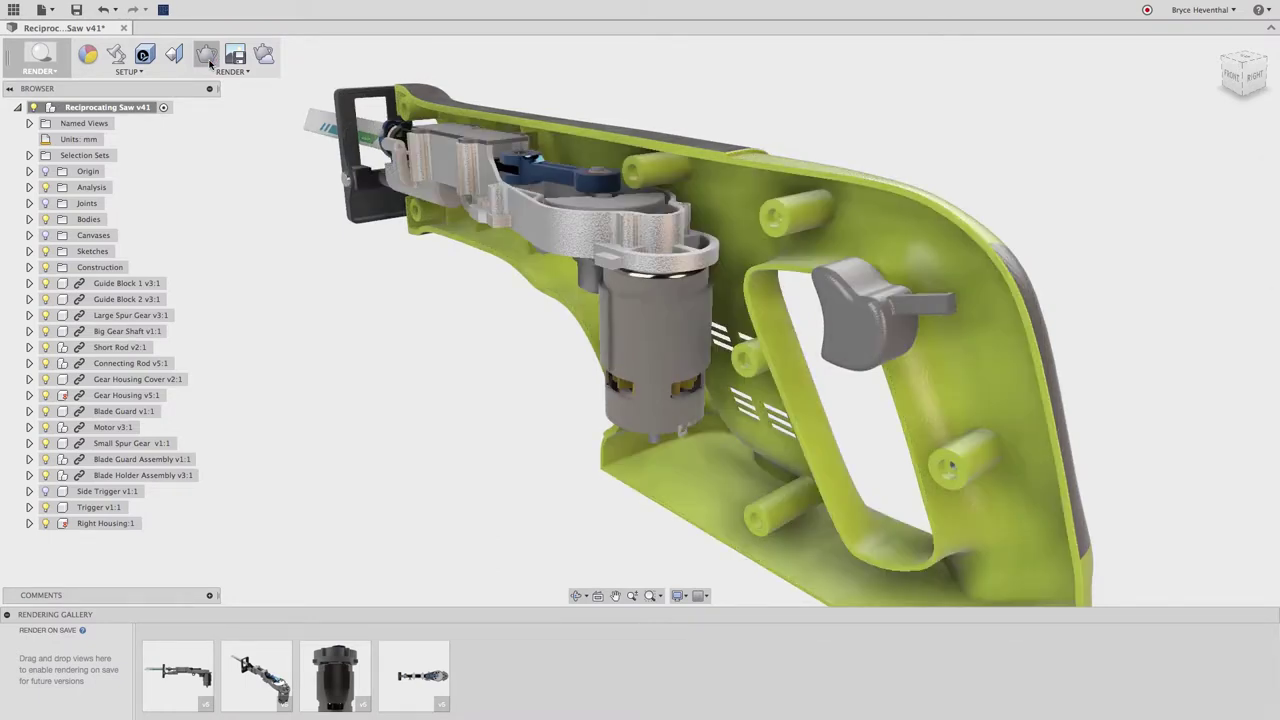
# Step: Submit a cloud rendering of the current view with the image size set to 1920x1080, 2.1 MP
pyautogui.click(264, 57)
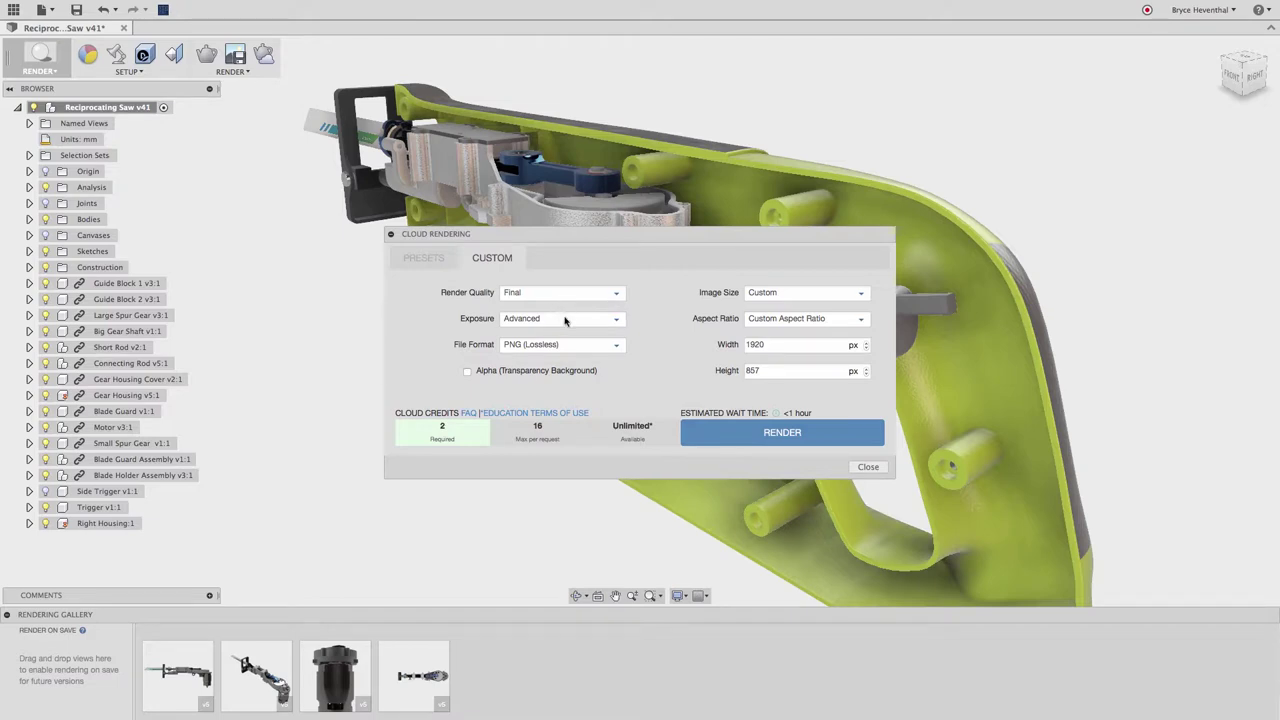
pyautogui.click(795, 296)
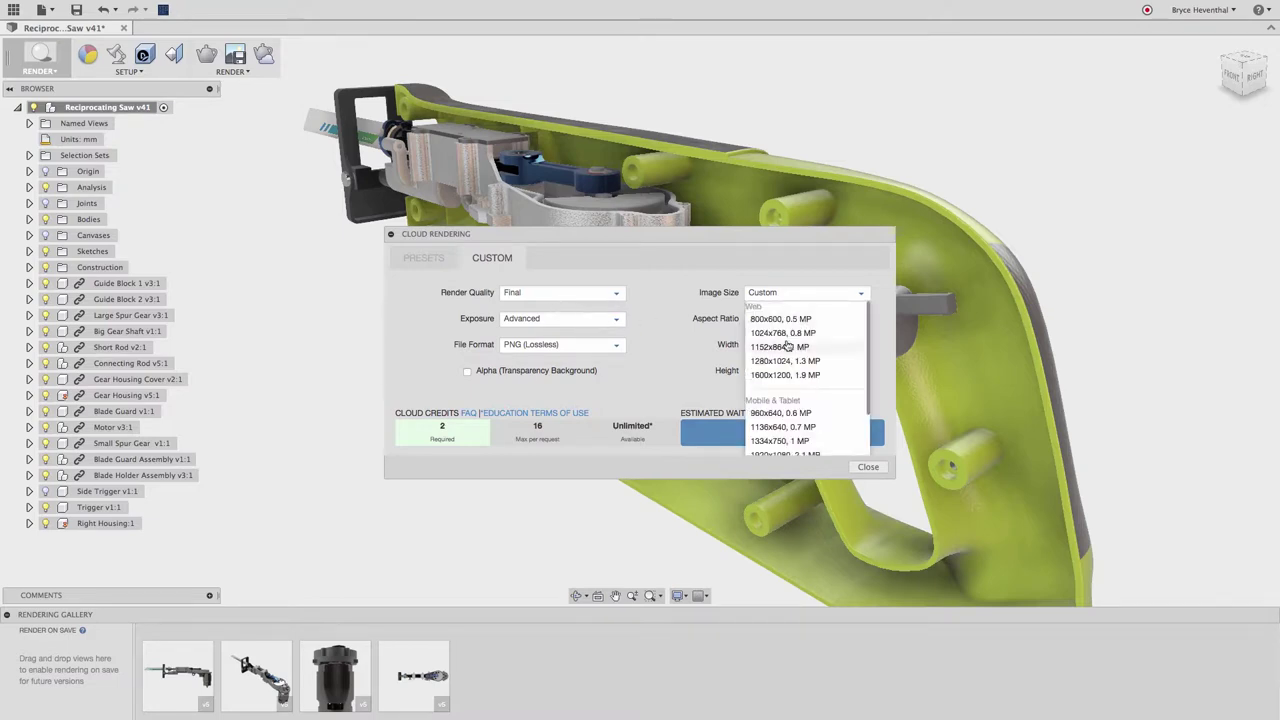
pyautogui.scroll(-4, 787, 355)
pyautogui.scroll(-3, 787, 360)
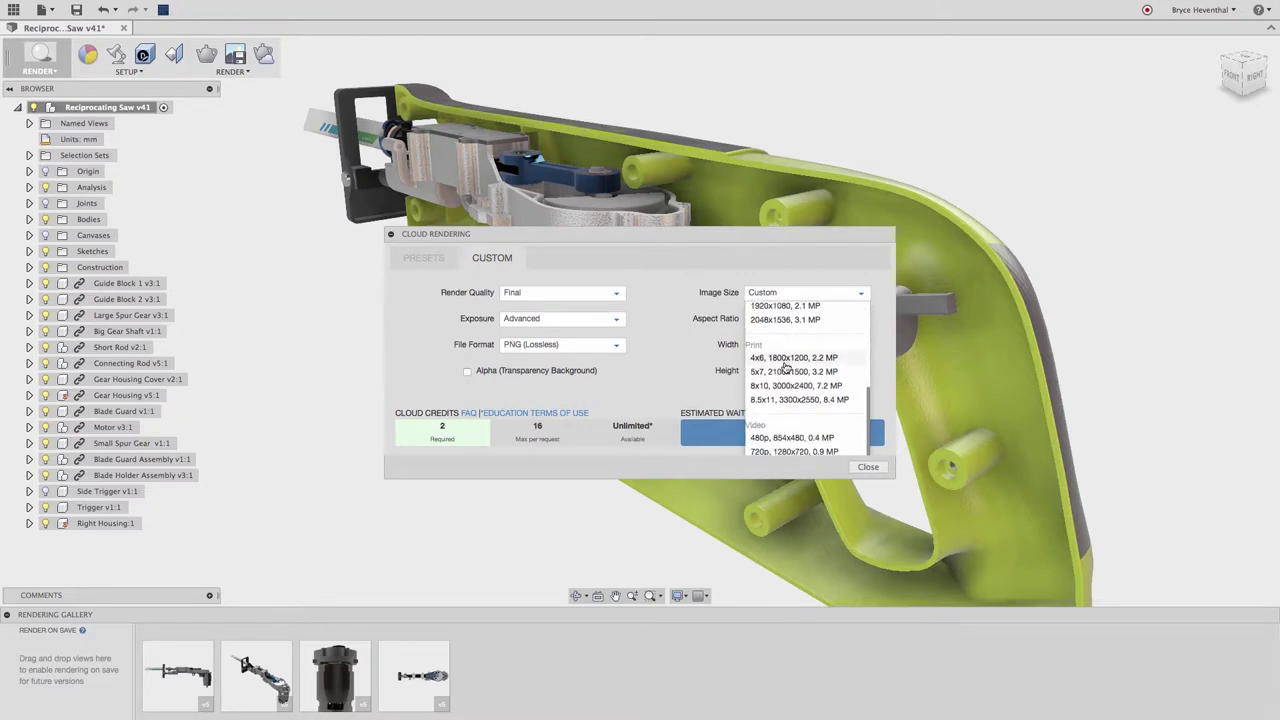
pyautogui.scroll(1, 786, 366)
pyautogui.click(786, 316)
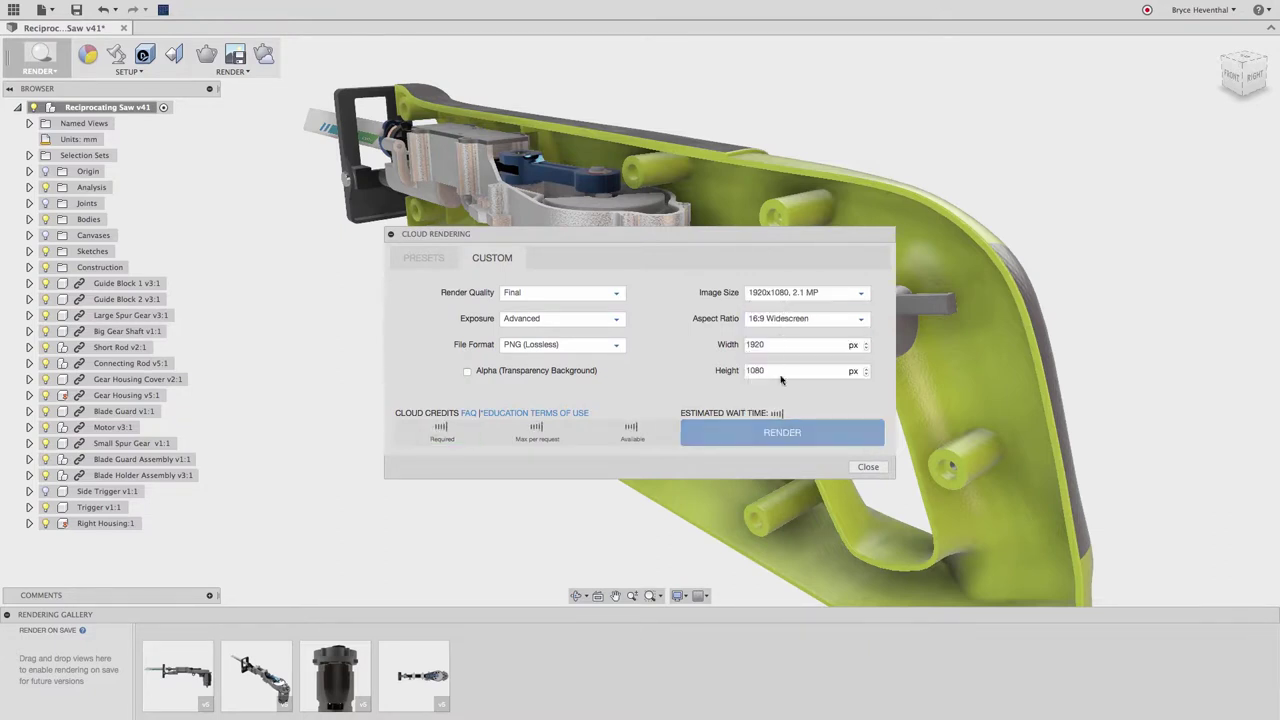
pyautogui.click(782, 432)
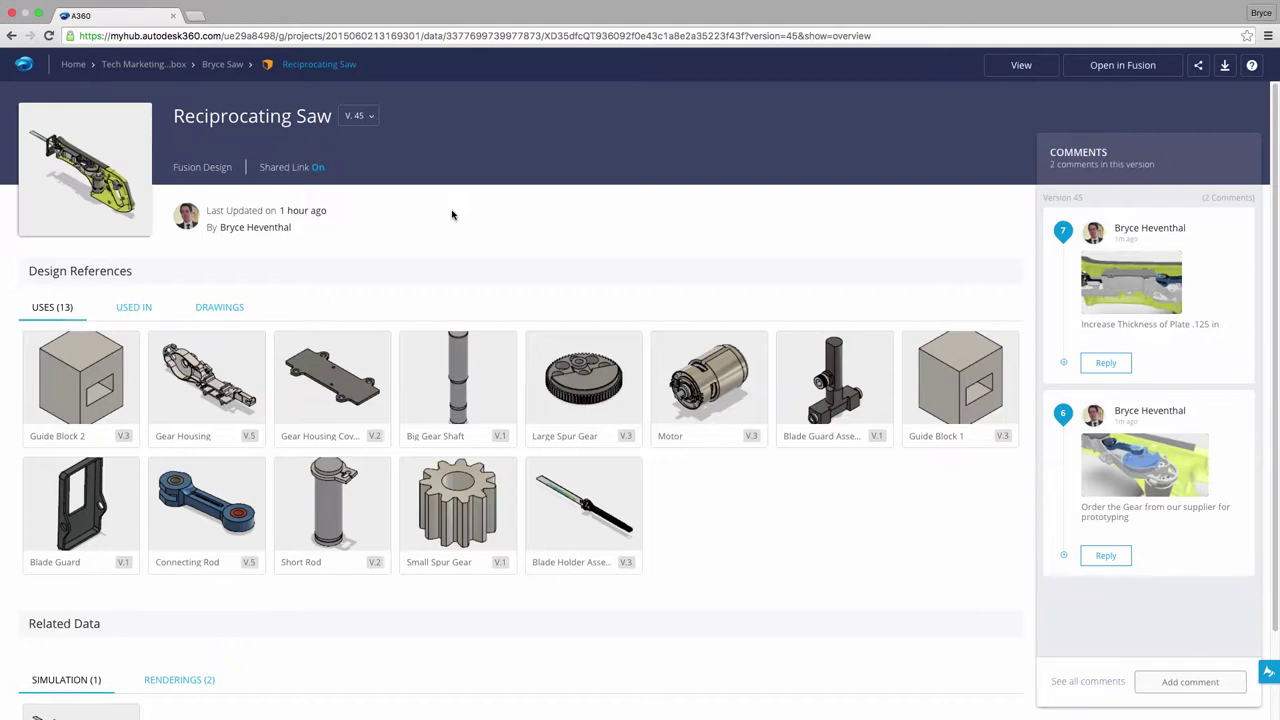
# Step: Switch to the Reciprocating Saw page in A360 and review the design's version history
pyautogui.click(364, 117)
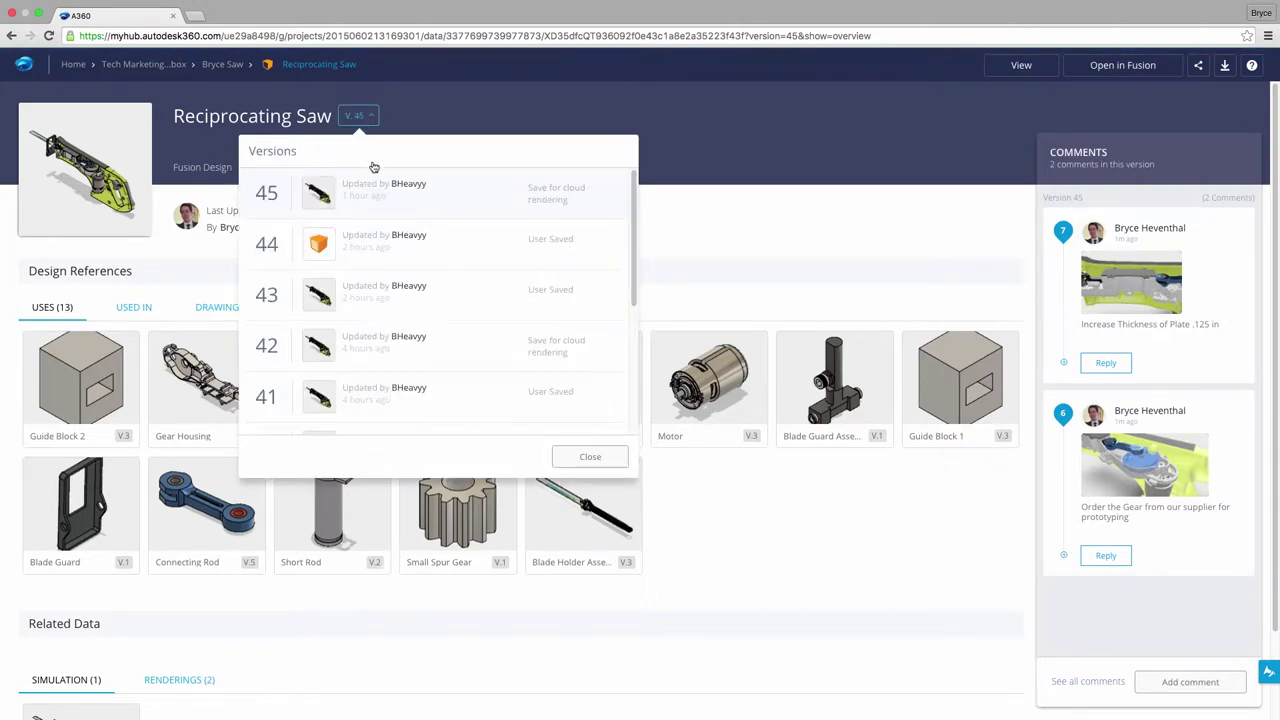
pyautogui.scroll(-1, 374, 176)
pyautogui.moveTo(480, 286)
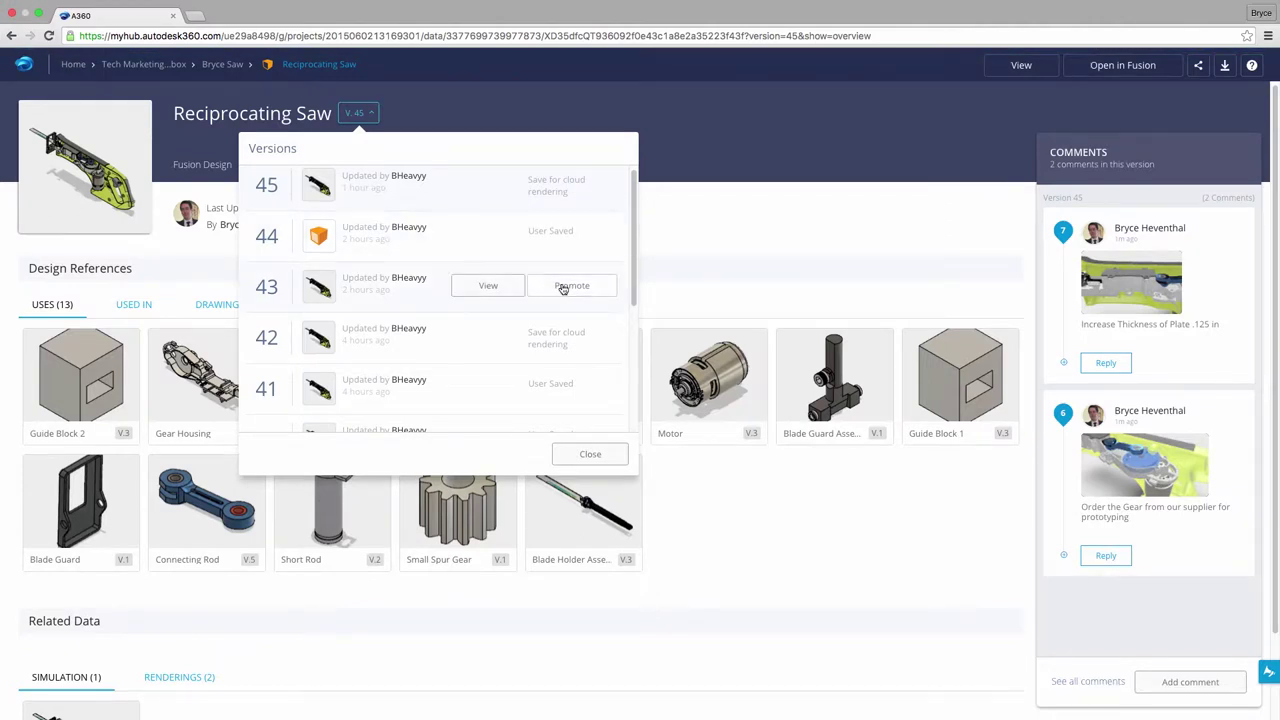
pyautogui.click(727, 275)
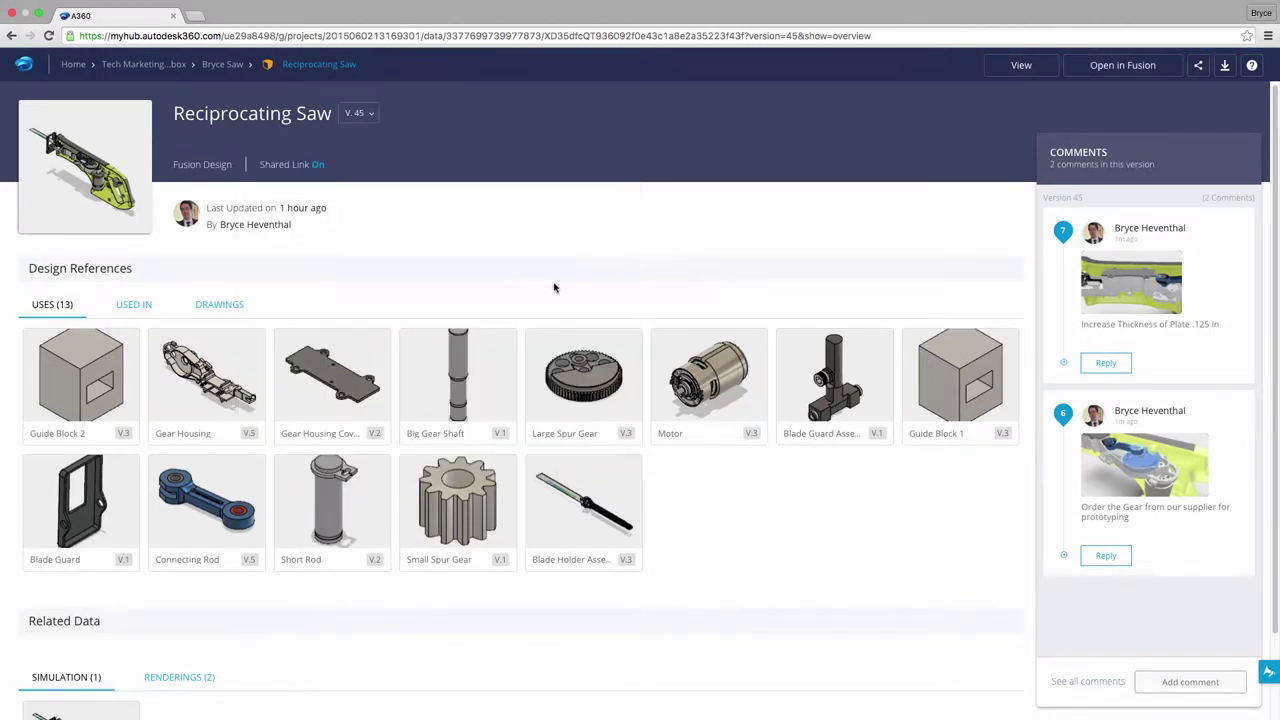
# Step: Check which designs use the saw and browse its related renderings and simulations
pyautogui.click(146, 307)
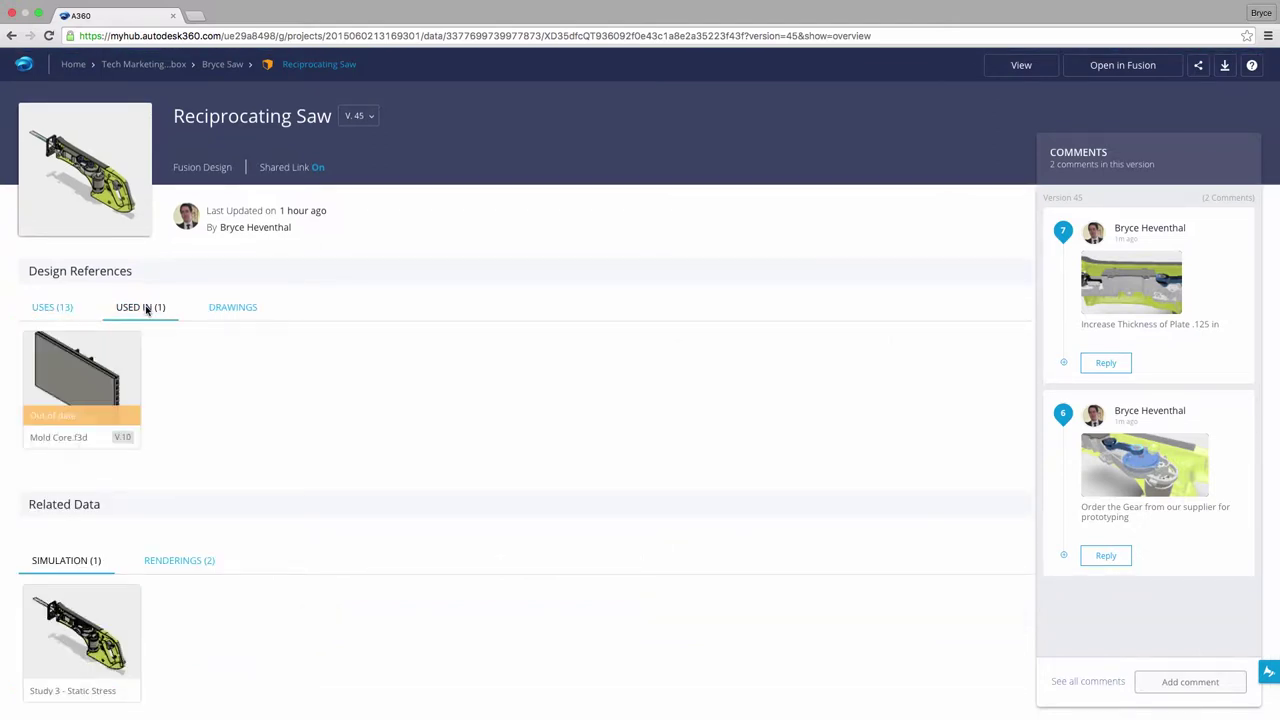
pyautogui.click(182, 562)
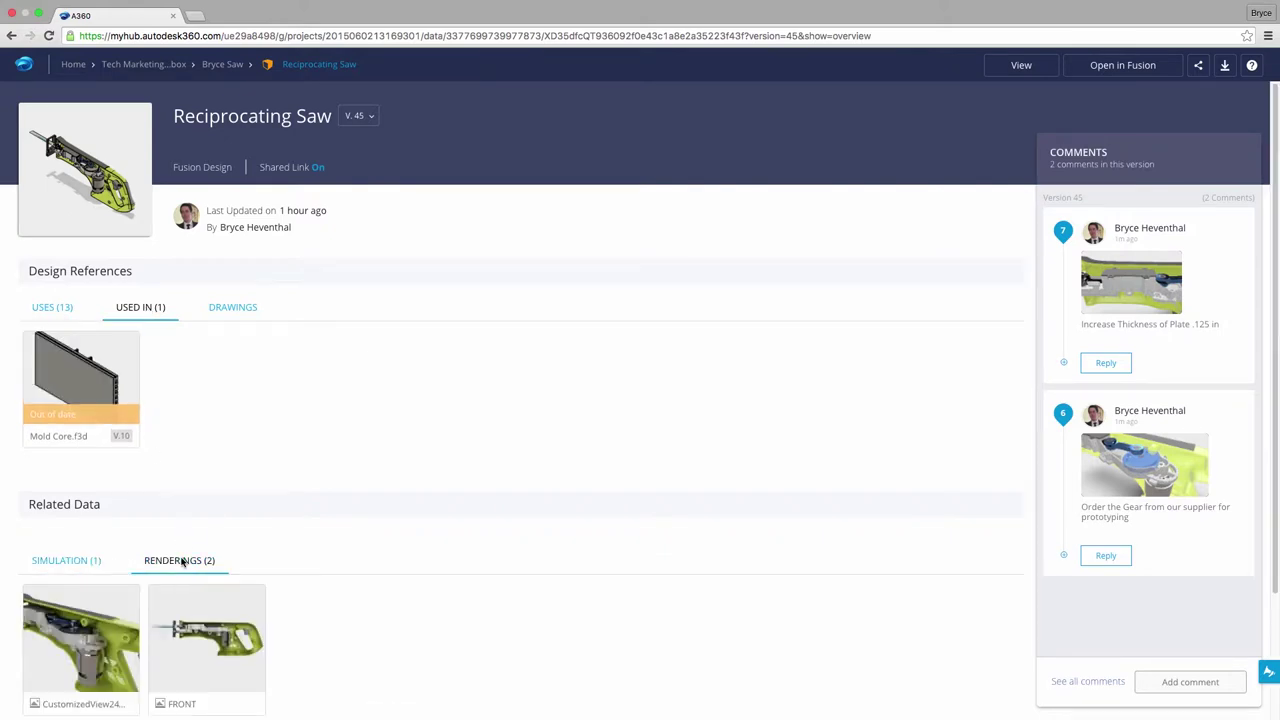
pyautogui.click(82, 562)
# Step: Open the Study 3 - Static Stress simulation in the viewer and display its Stress result
pyautogui.click(80, 633)
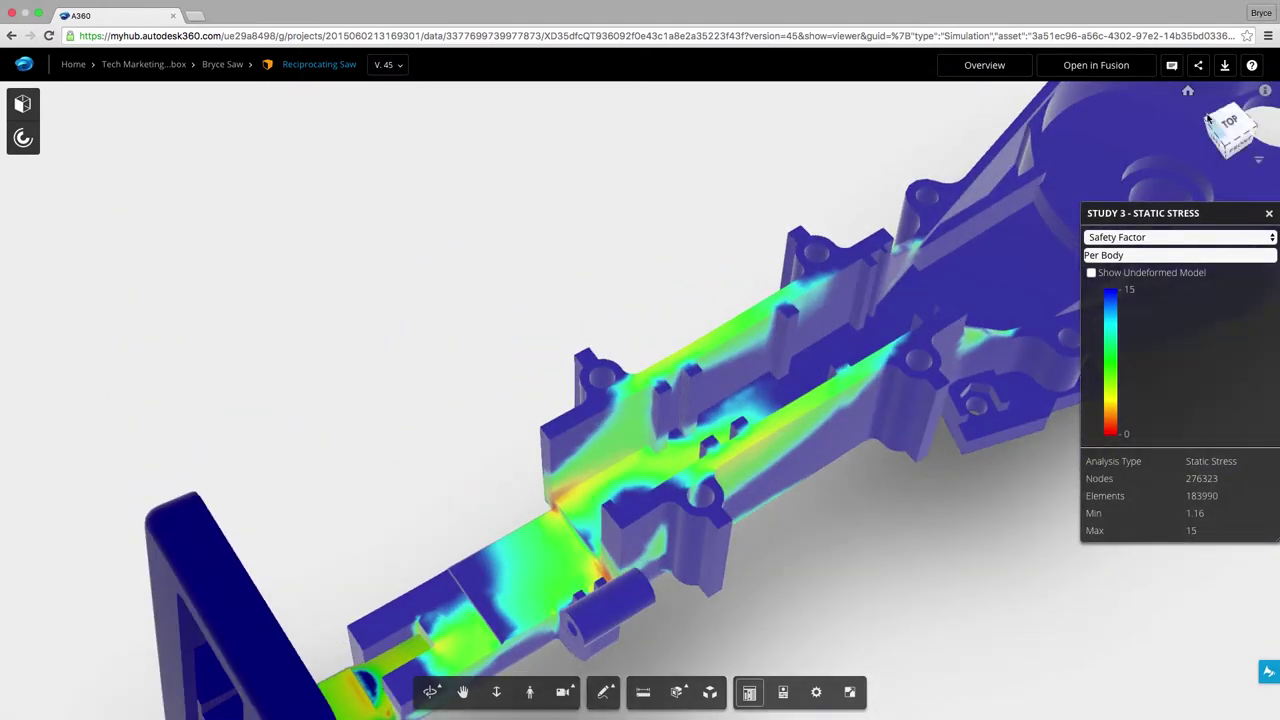
pyautogui.click(1200, 237)
pyautogui.click(1199, 252)
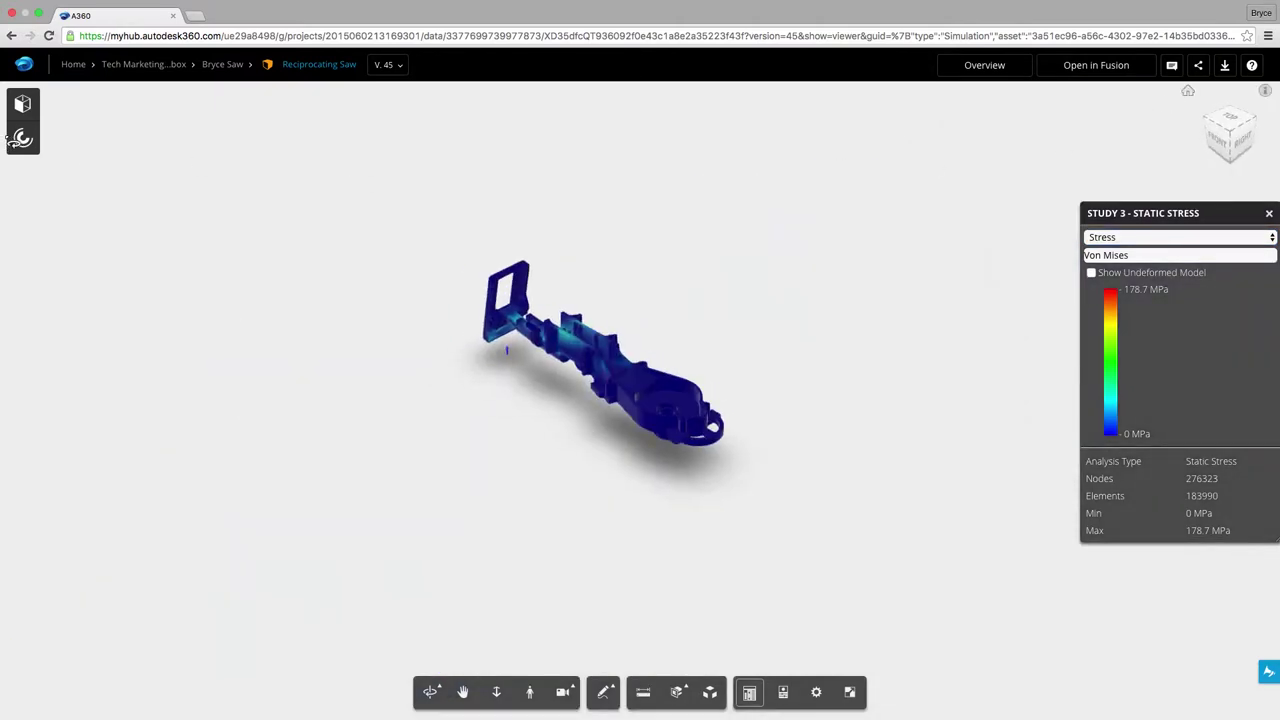
# Step: Browse the design's component tree, isolating the Right Housing and the Gear Housing in turn, and restore the full assembly
pyautogui.click(22, 108)
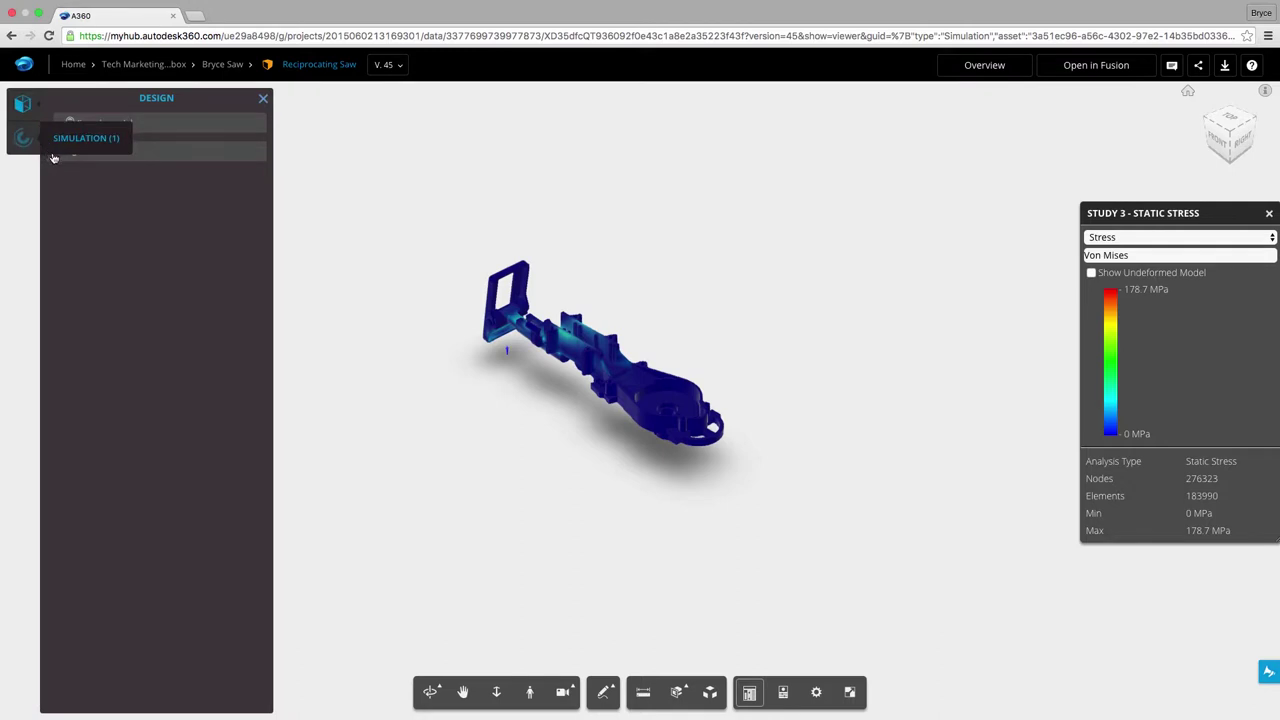
pyautogui.click(71, 195)
pyautogui.click(88, 513)
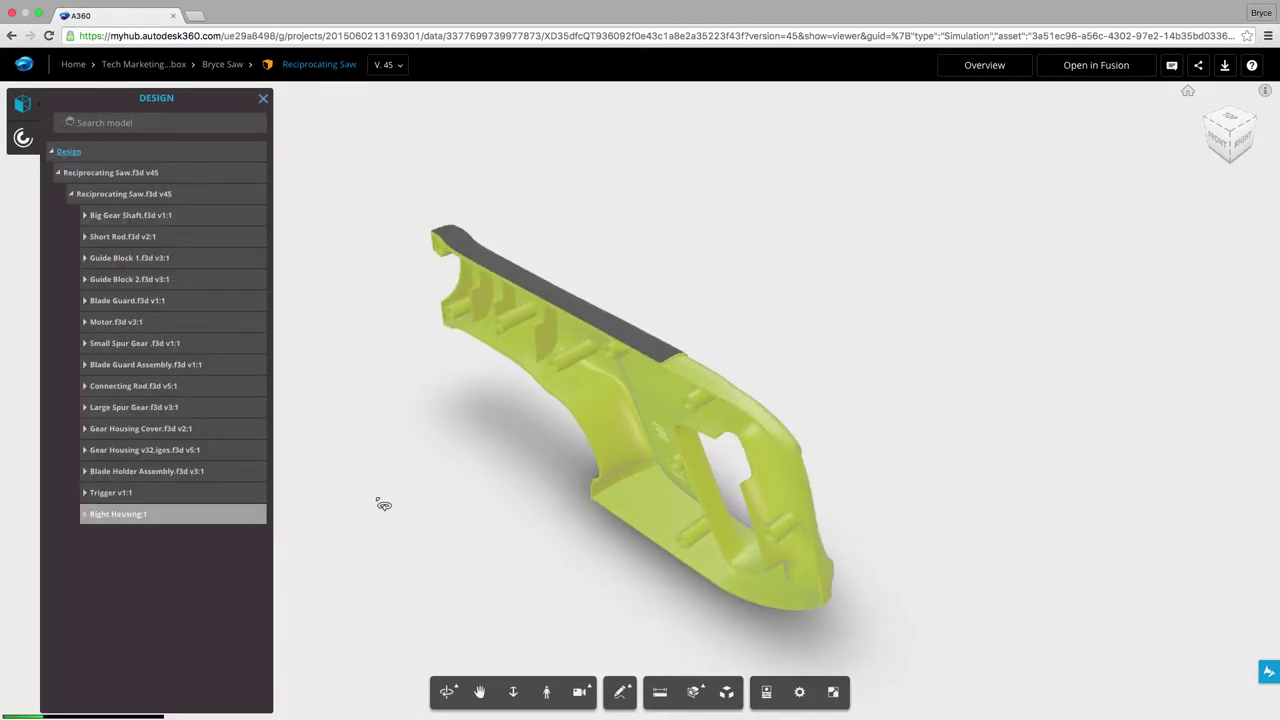
pyautogui.click(185, 451)
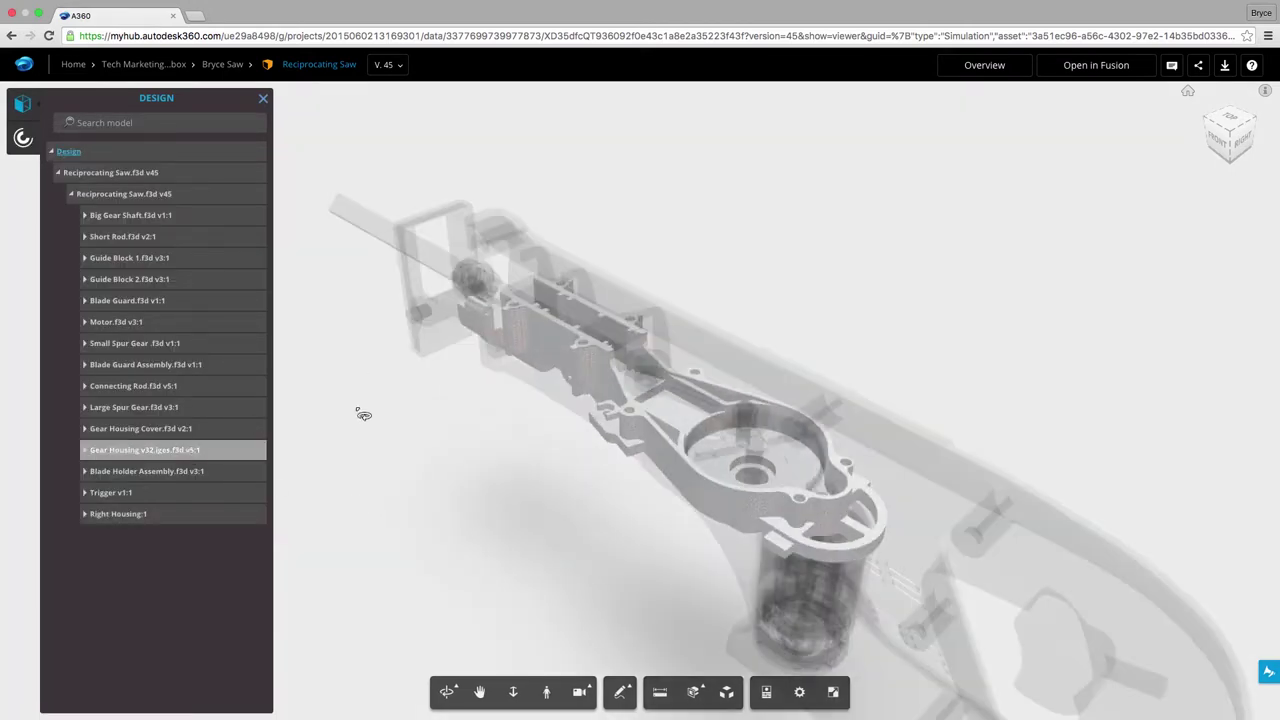
pyautogui.click(380, 425)
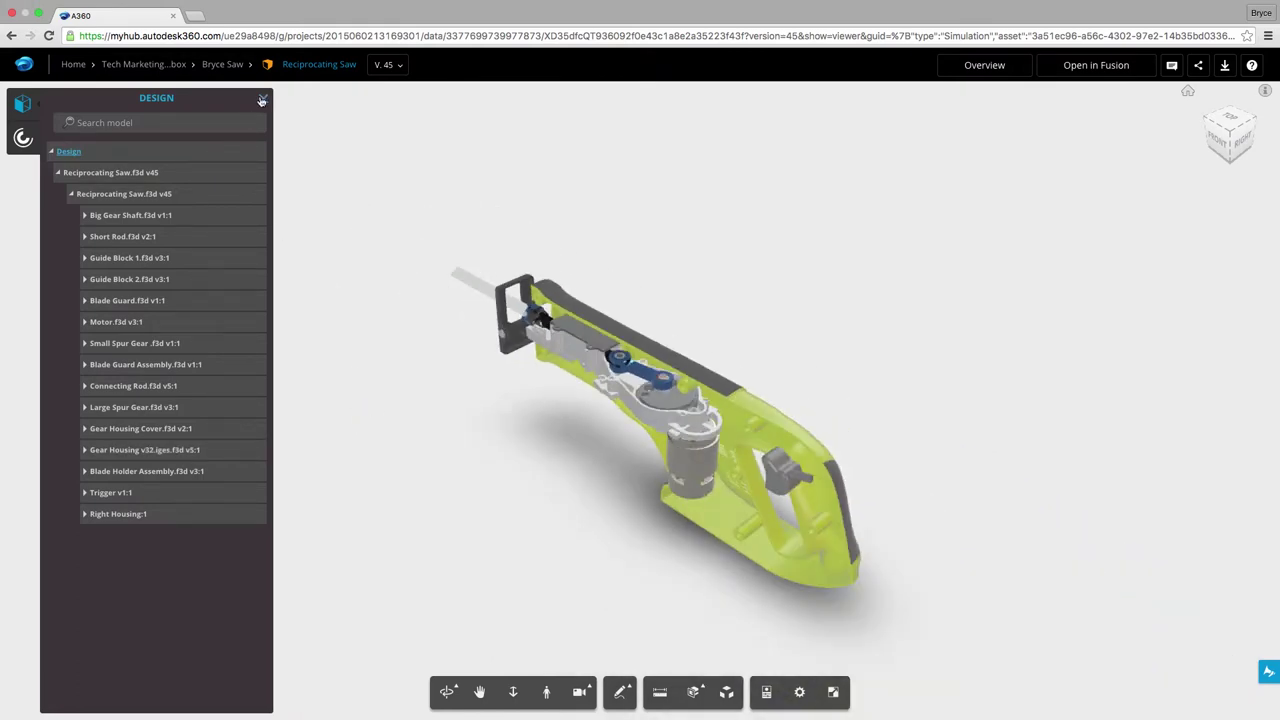
pyautogui.click(265, 102)
# Step: Open the version's comments and inspect the saved views of the plate thickness comment and the gear order comment
pyautogui.click(1173, 65)
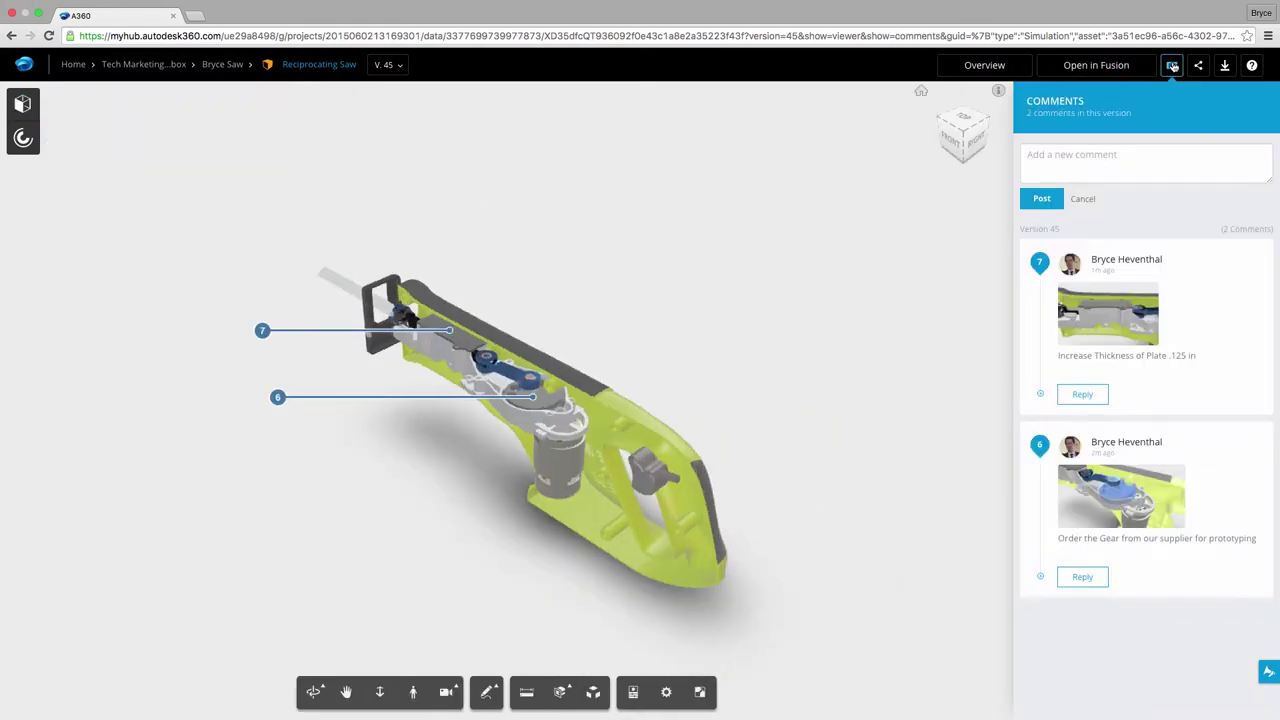
pyautogui.click(1127, 314)
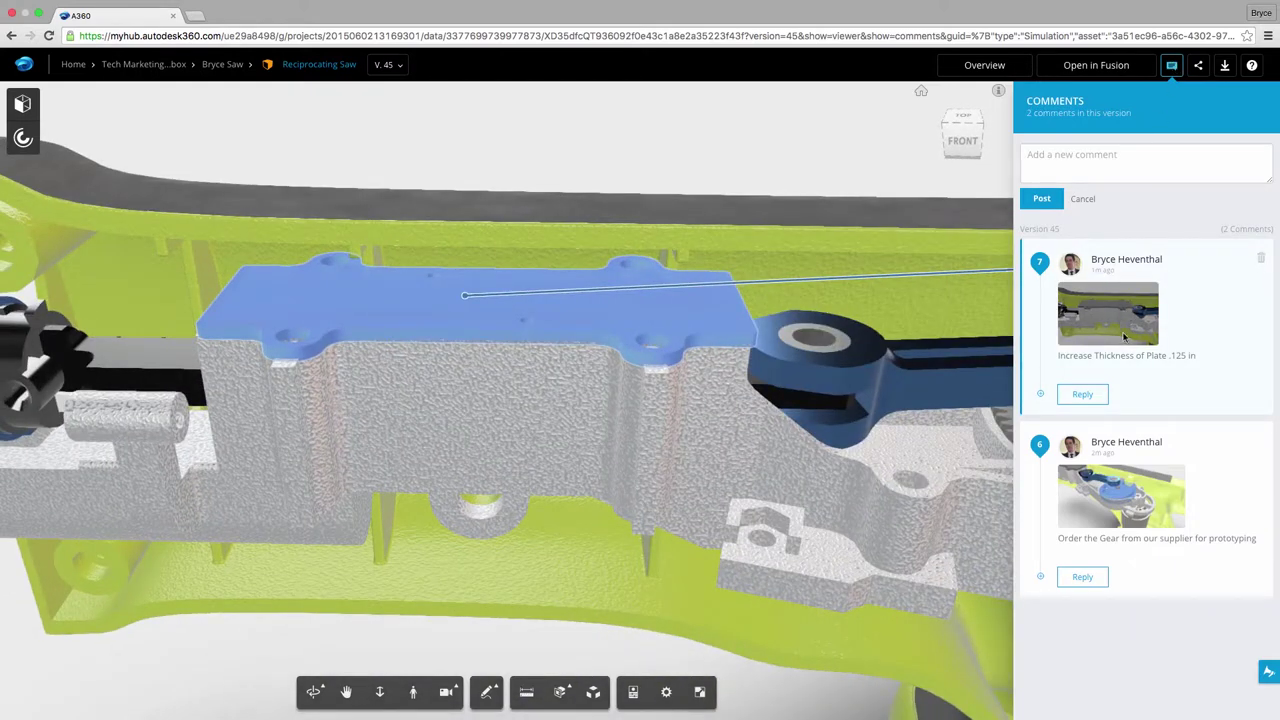
pyautogui.click(1113, 508)
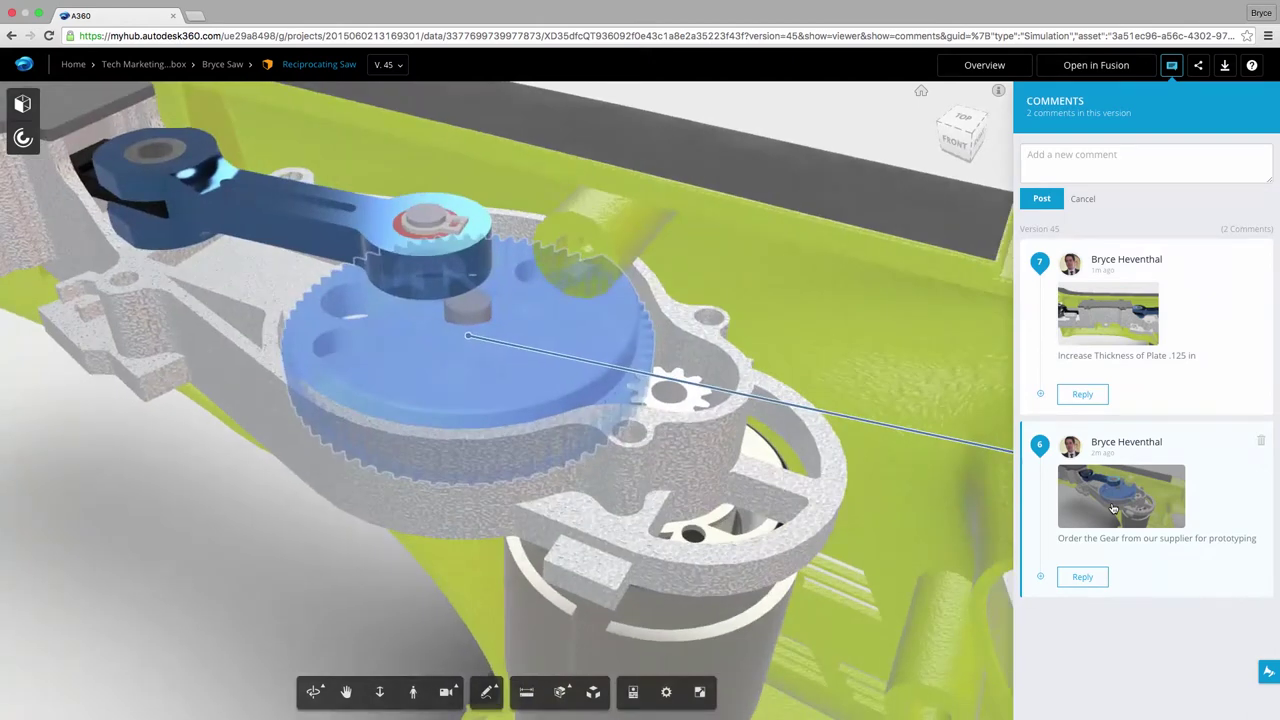
pyautogui.click(1113, 508)
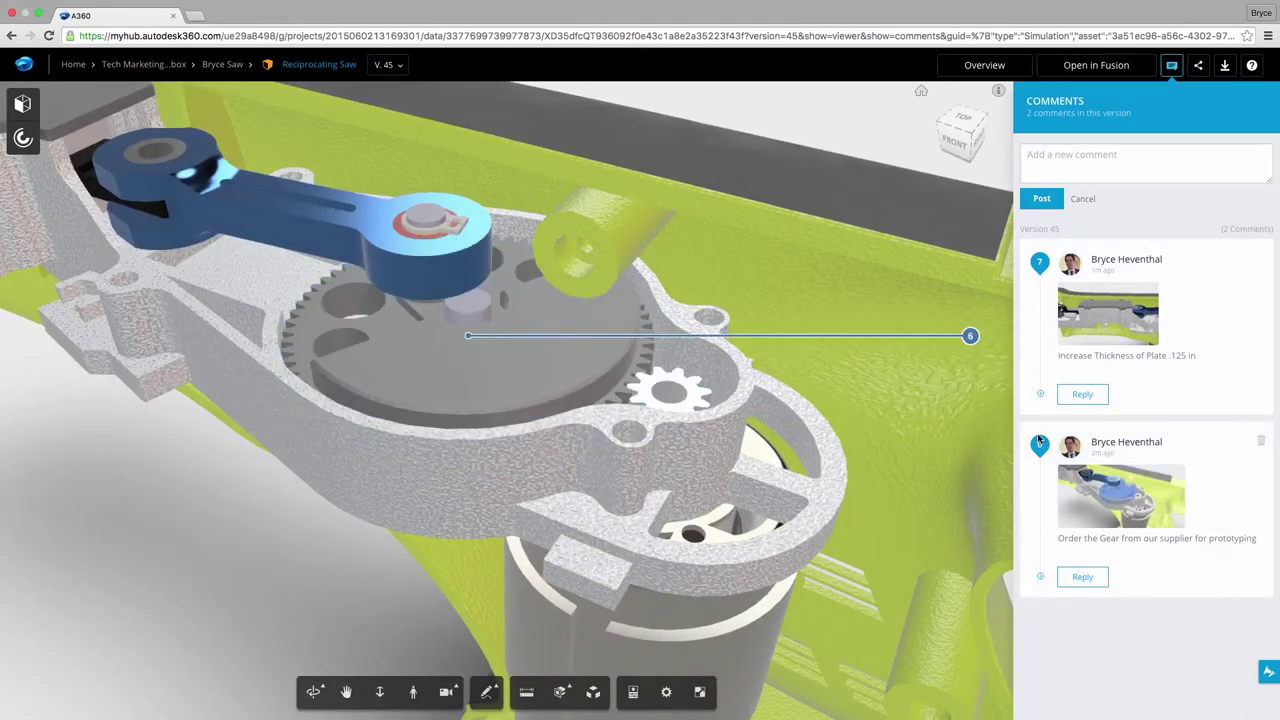
pyautogui.click(922, 94)
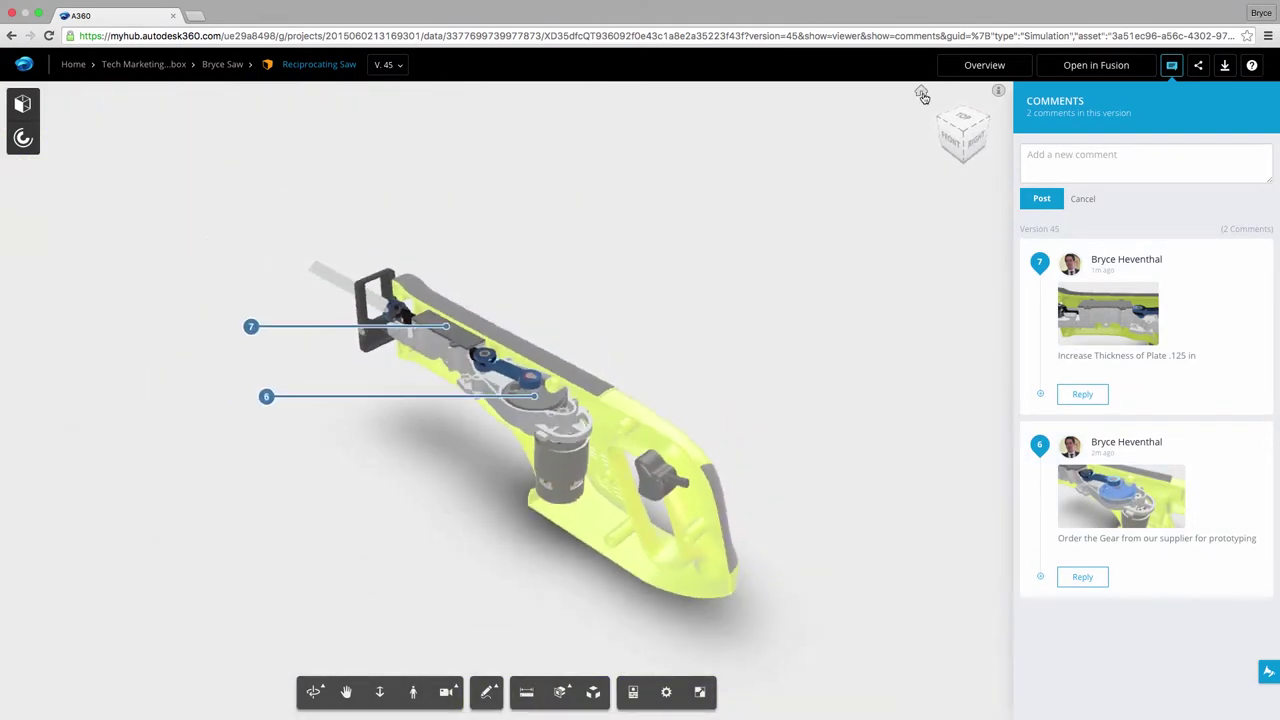
pyautogui.scroll(5, 515, 378)
pyautogui.scroll(3, 515, 378)
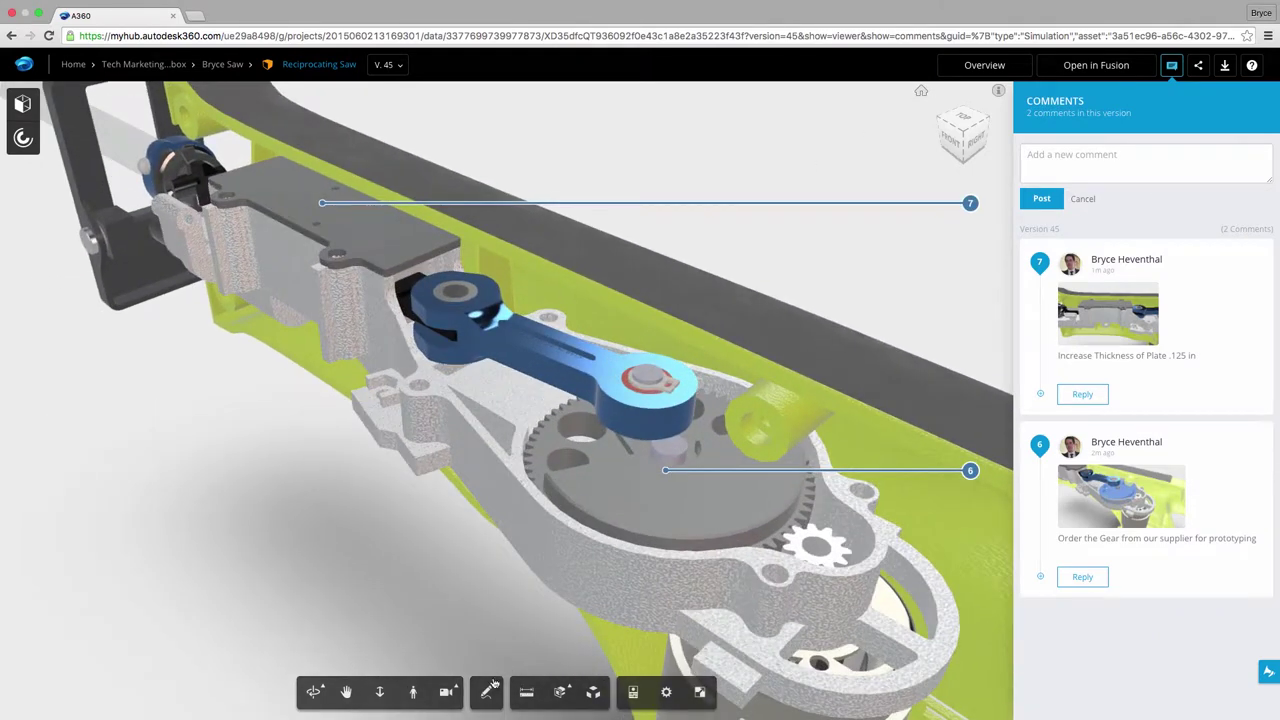
# Step: Add and save a markup that circles the connecting rod freehand and points an arrow at it
pyautogui.click(487, 692)
pyautogui.click(486, 522)
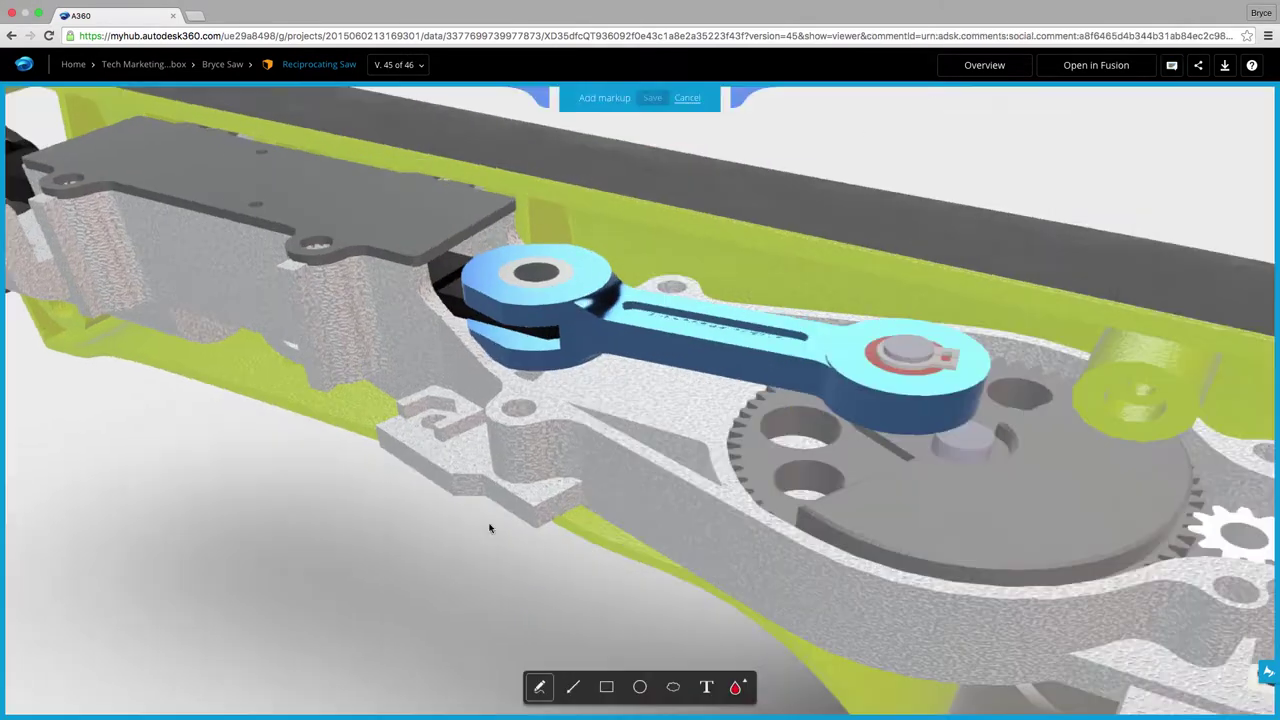
pyautogui.moveTo(486, 389)
pyautogui.mouseDown()
pyautogui.moveTo(808, 466)
pyautogui.moveTo(988, 334)
pyautogui.moveTo(644, 210)
pyautogui.moveTo(464, 290)
pyautogui.moveTo(500, 404)
pyautogui.mouseUp()
pyautogui.click(573, 687)
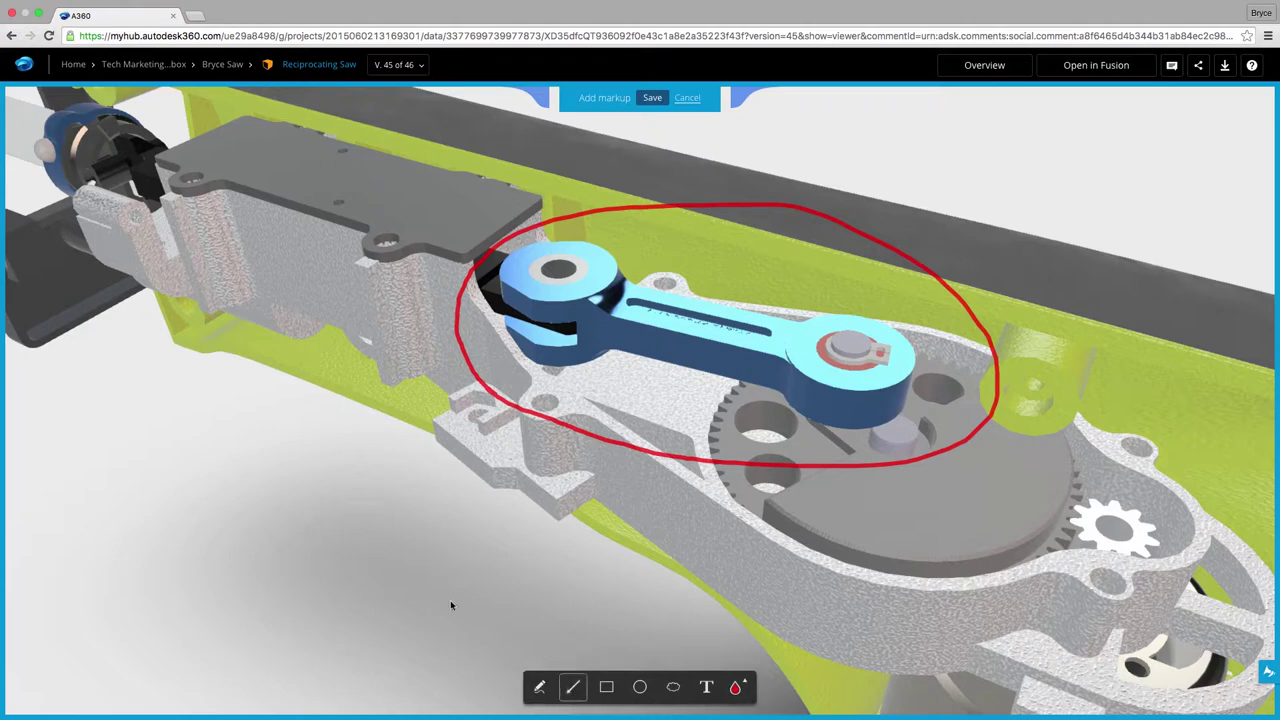
pyautogui.moveTo(419, 599); pyautogui.dragTo(655, 390)
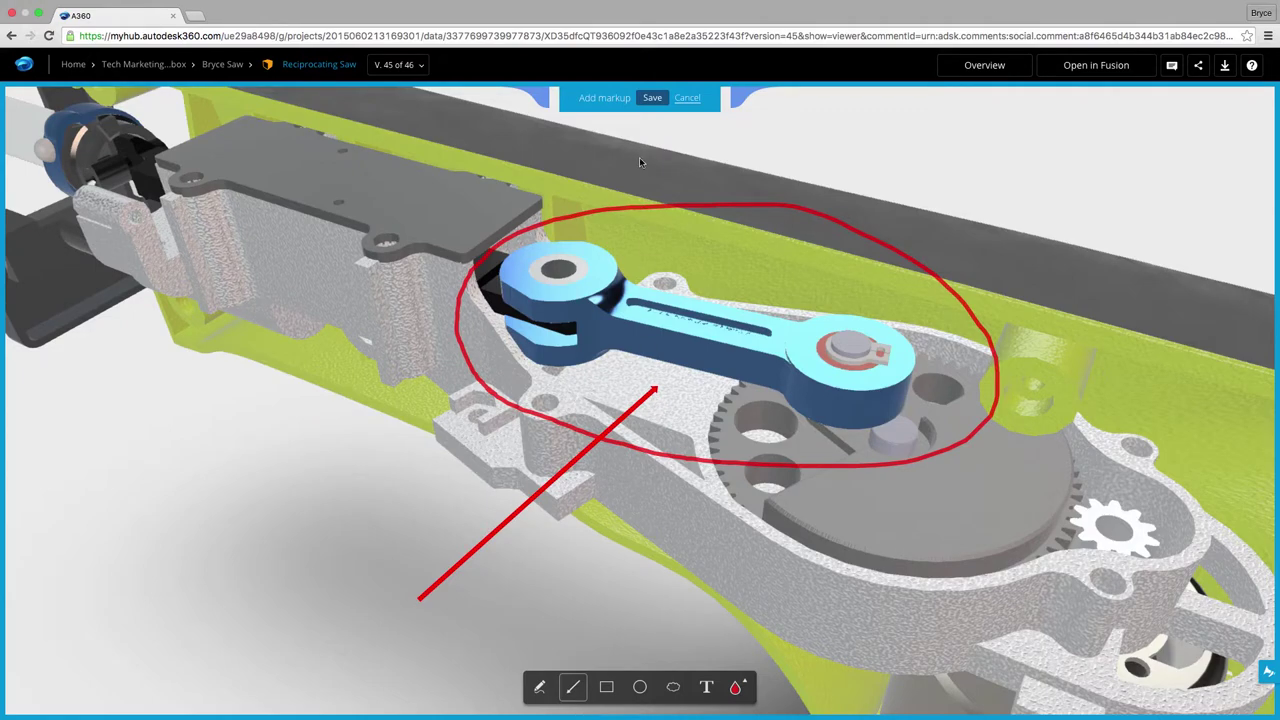
pyautogui.click(651, 98)
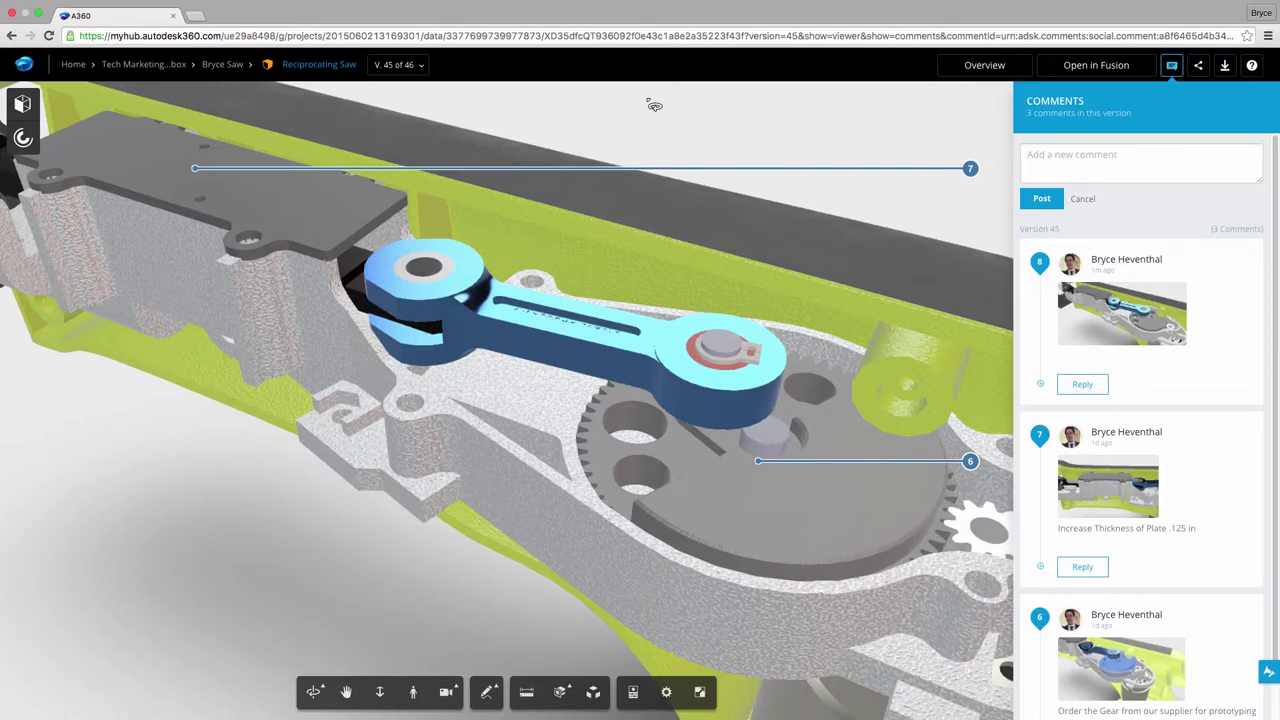
# Step: Open the sharing options for the Reciprocating Saw and copy its public link
pyautogui.click(1205, 77)
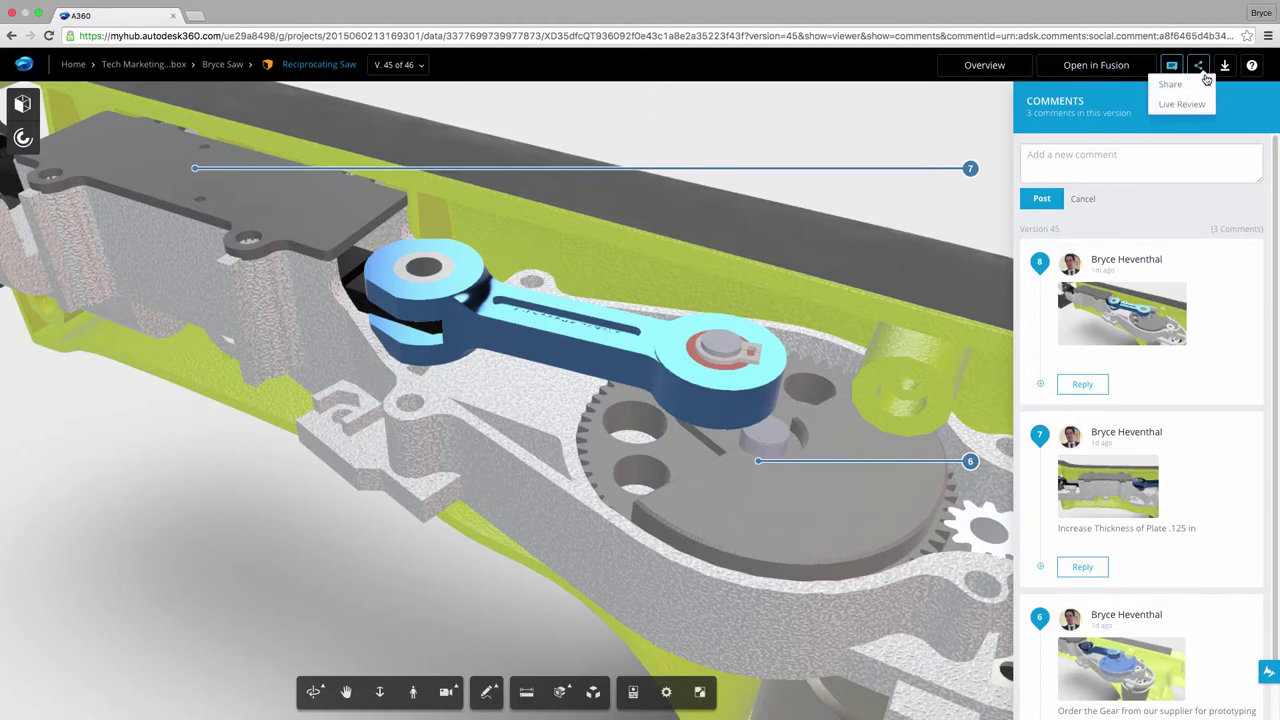
pyautogui.click(1196, 85)
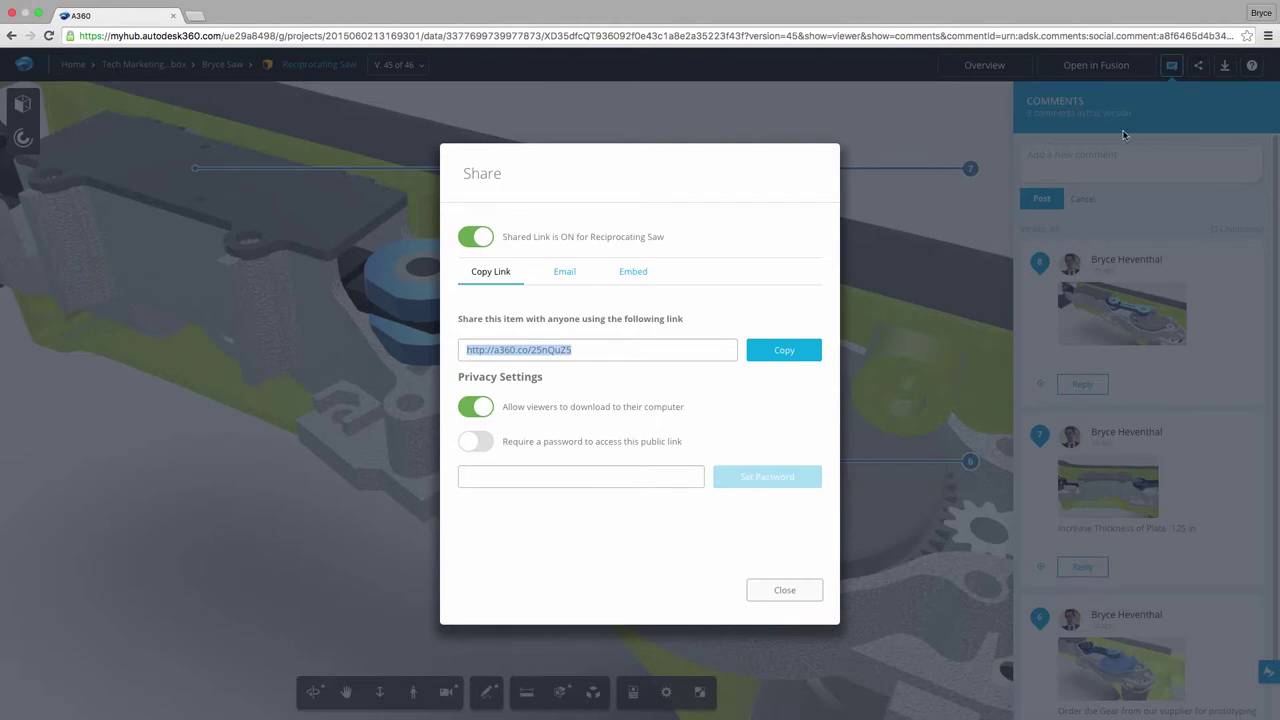
pyautogui.click(791, 355)
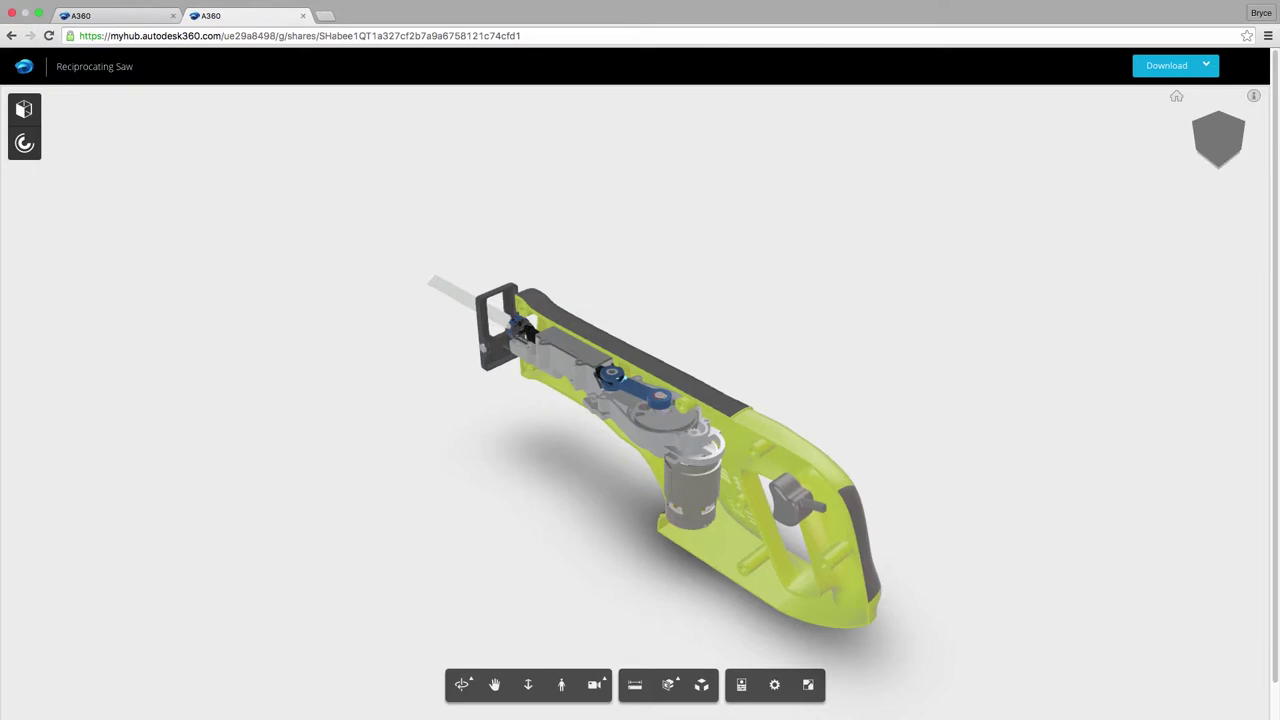
# Step: In the shared saw view, measure the distance between the circular edges at the two ends of the connecting rod, then clear the measurement
pyautogui.scroll(5, 667, 410)
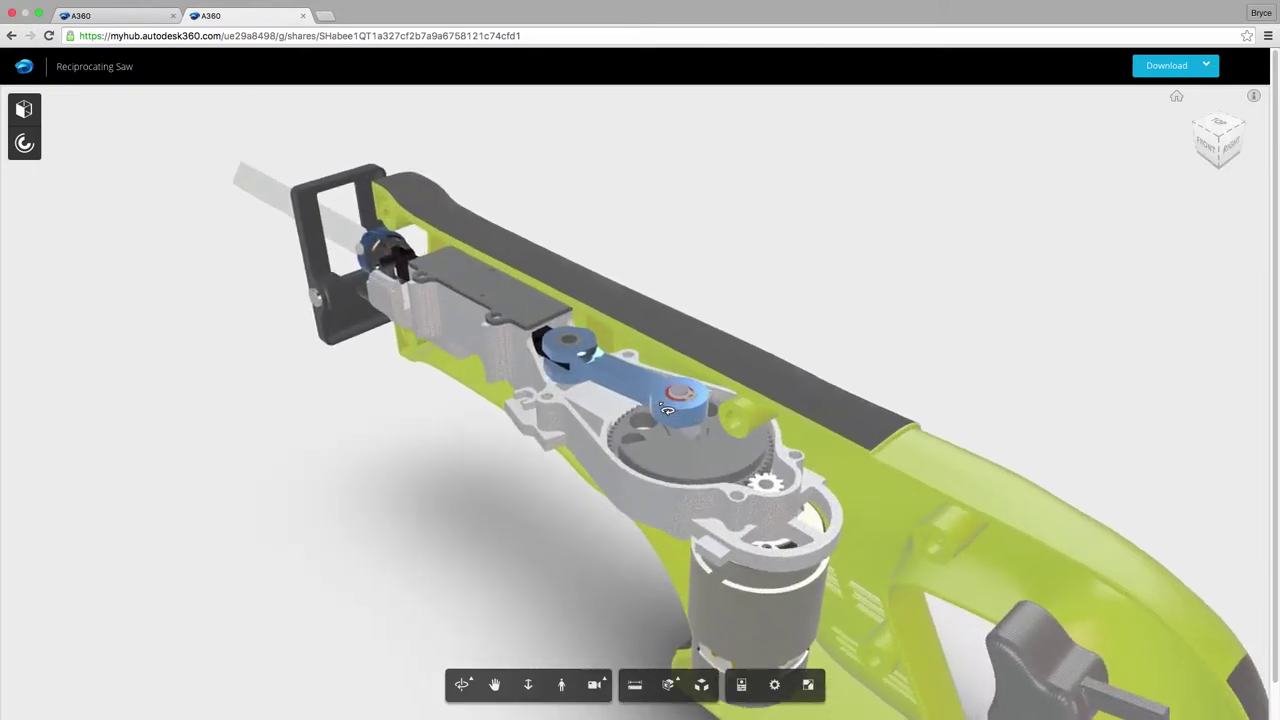
pyautogui.scroll(3, 667, 410)
pyautogui.click(634, 684)
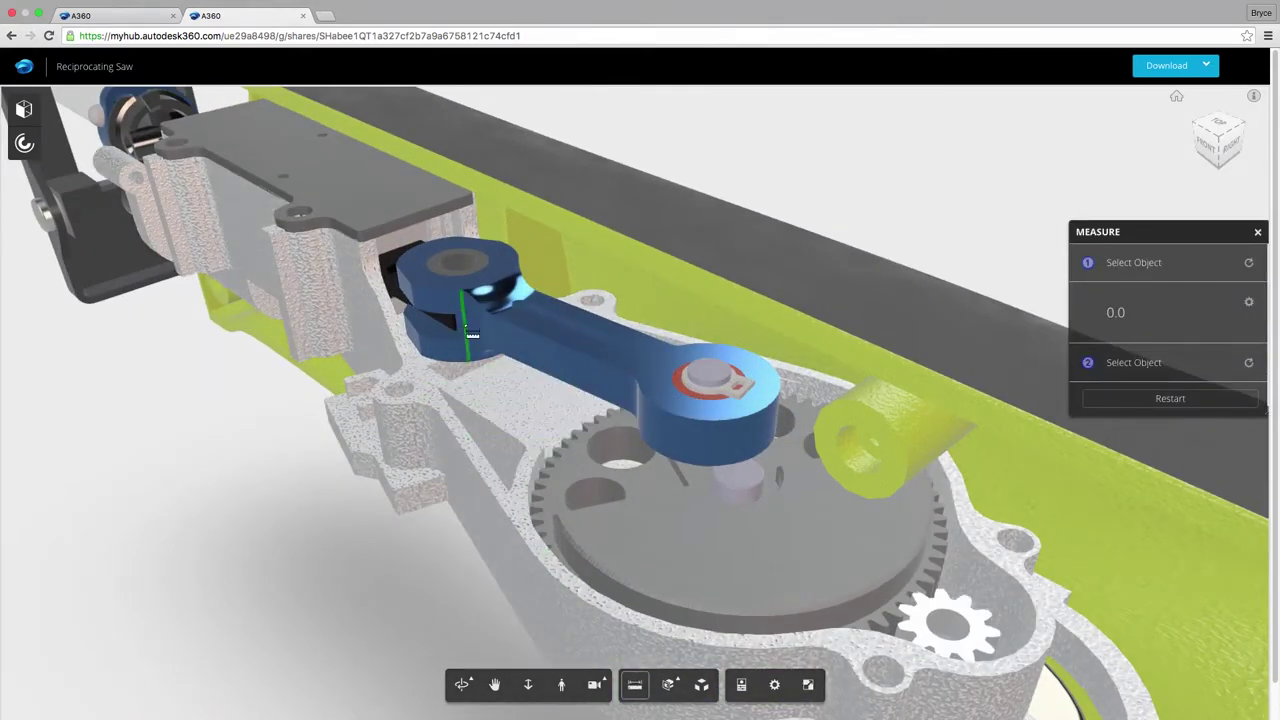
pyautogui.click(471, 288)
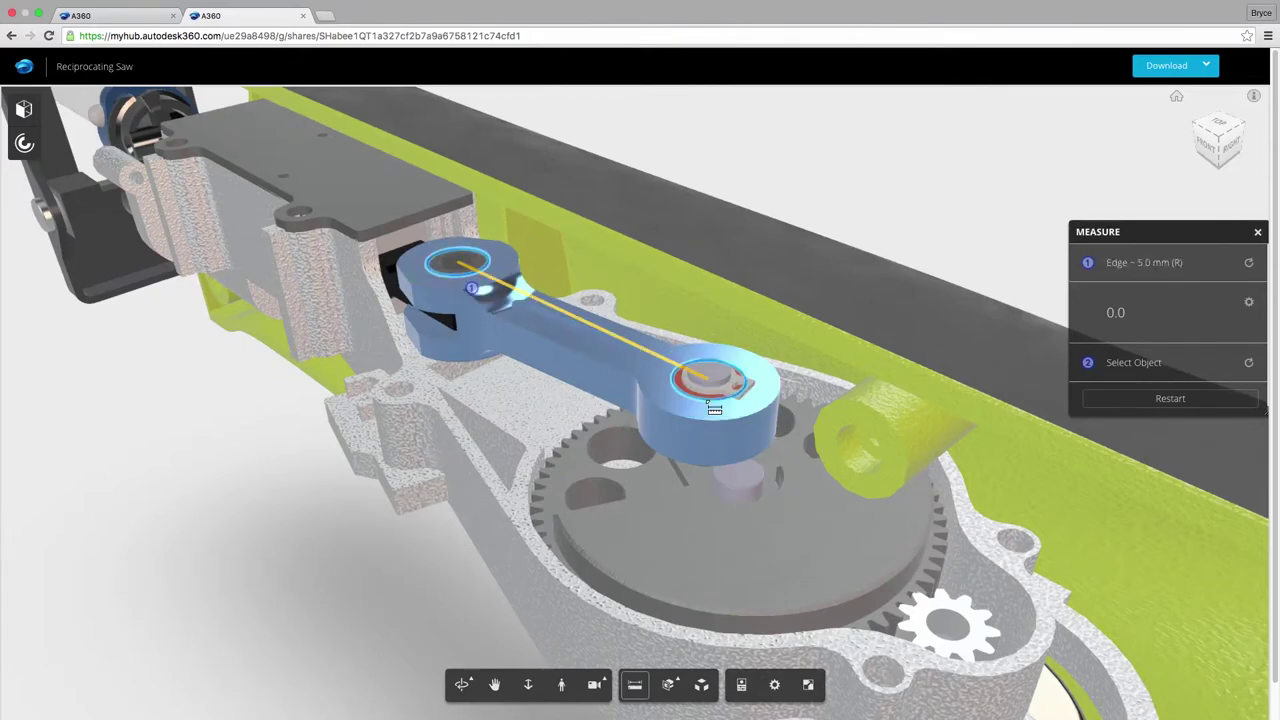
pyautogui.click(714, 409)
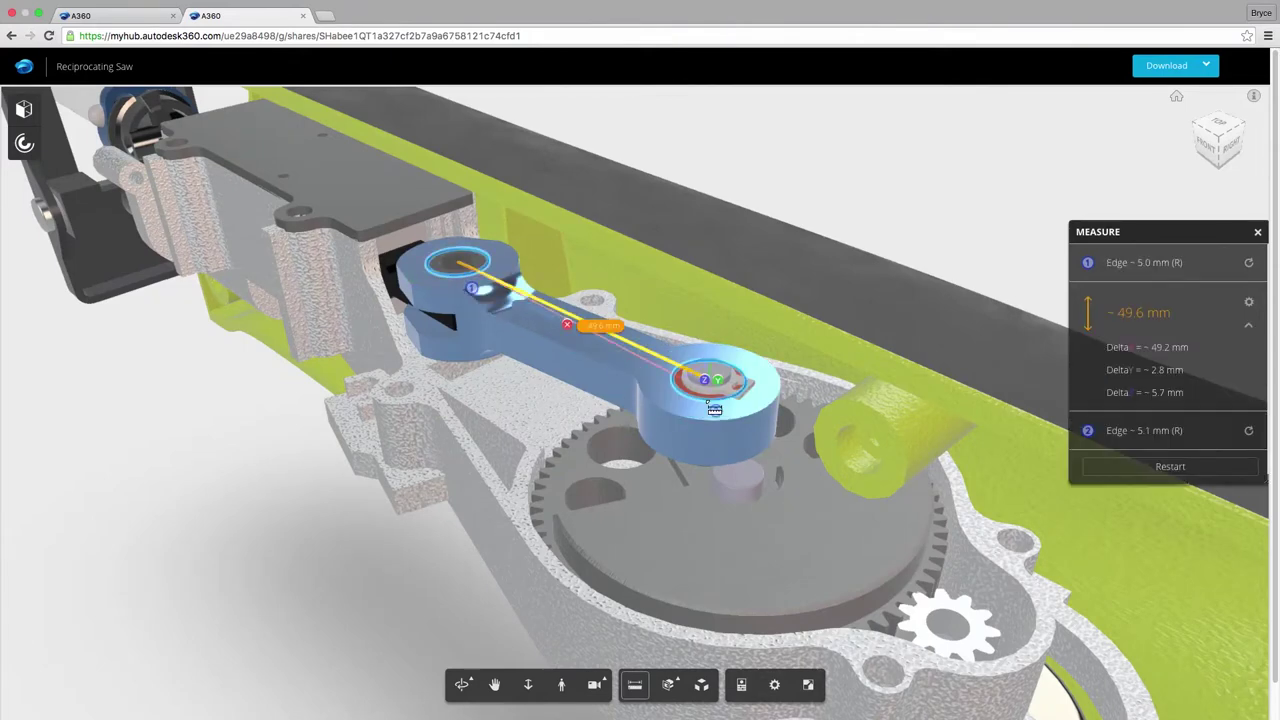
pyautogui.click(876, 206)
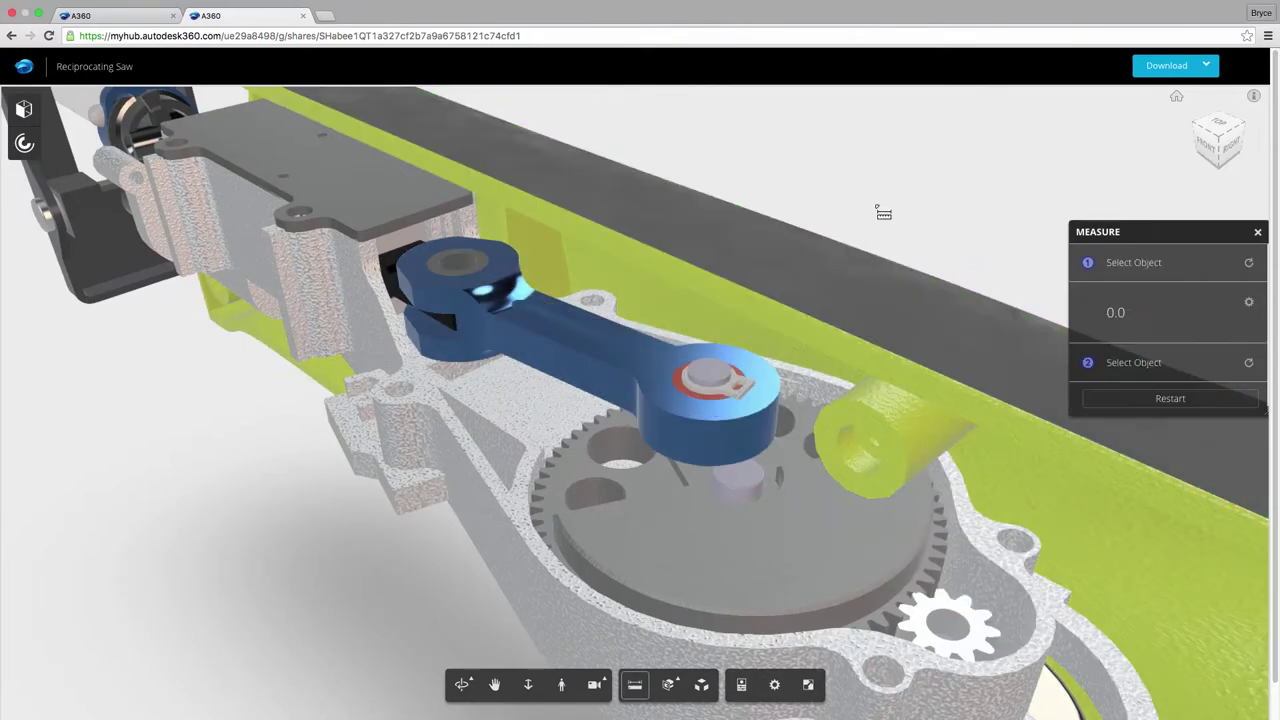
pyautogui.click(1257, 232)
# Step: Check the file formats offered for downloading the shared saw, then return to the project's A360 page
pyautogui.click(1209, 68)
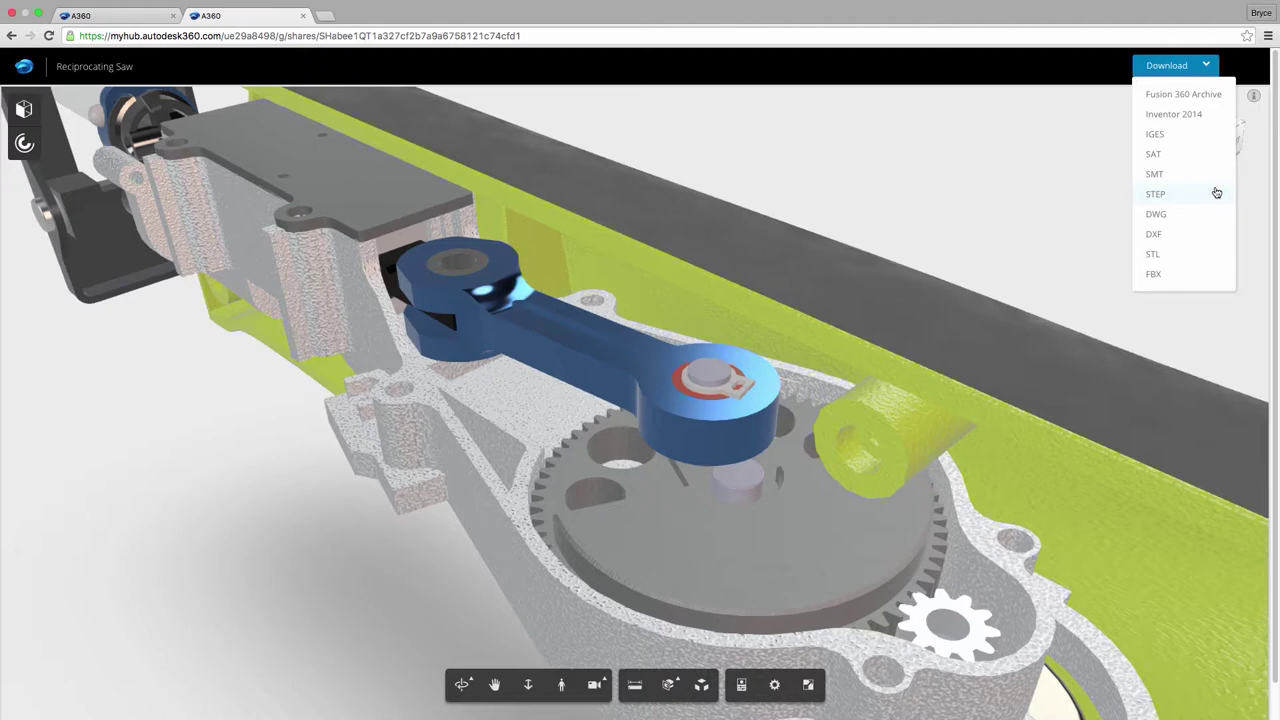
pyautogui.click(1094, 202)
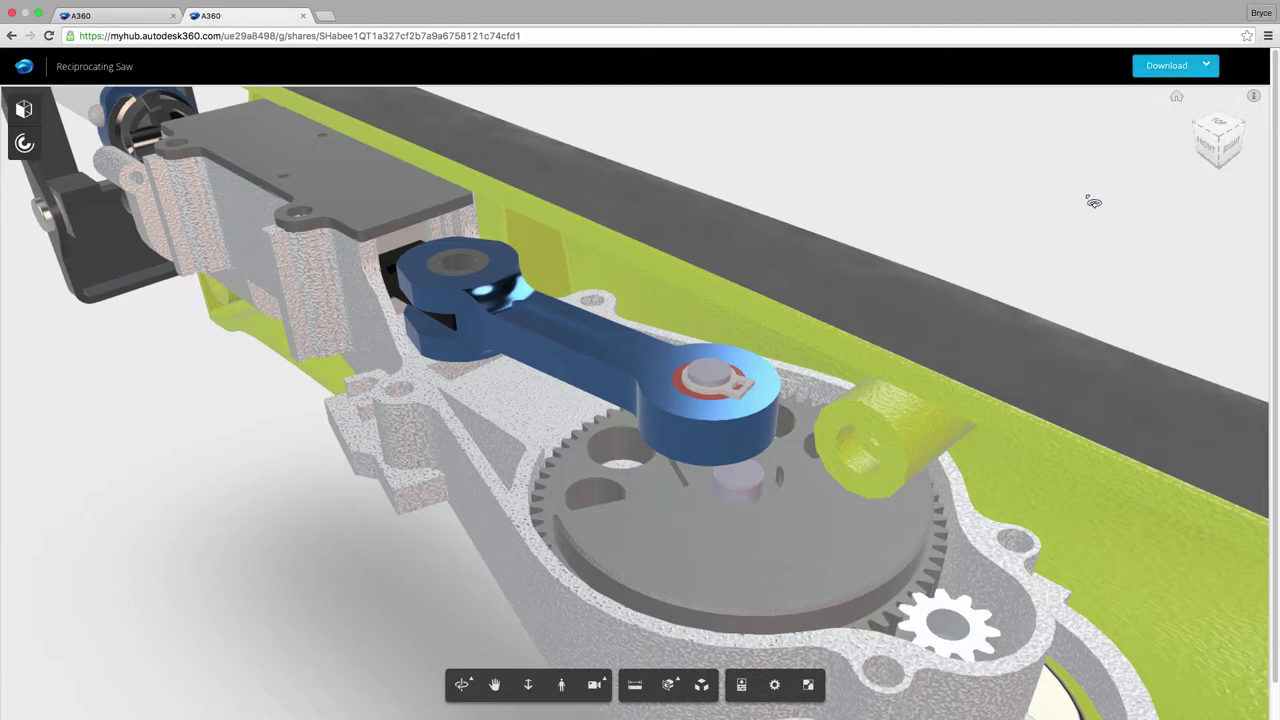
pyautogui.click(129, 18)
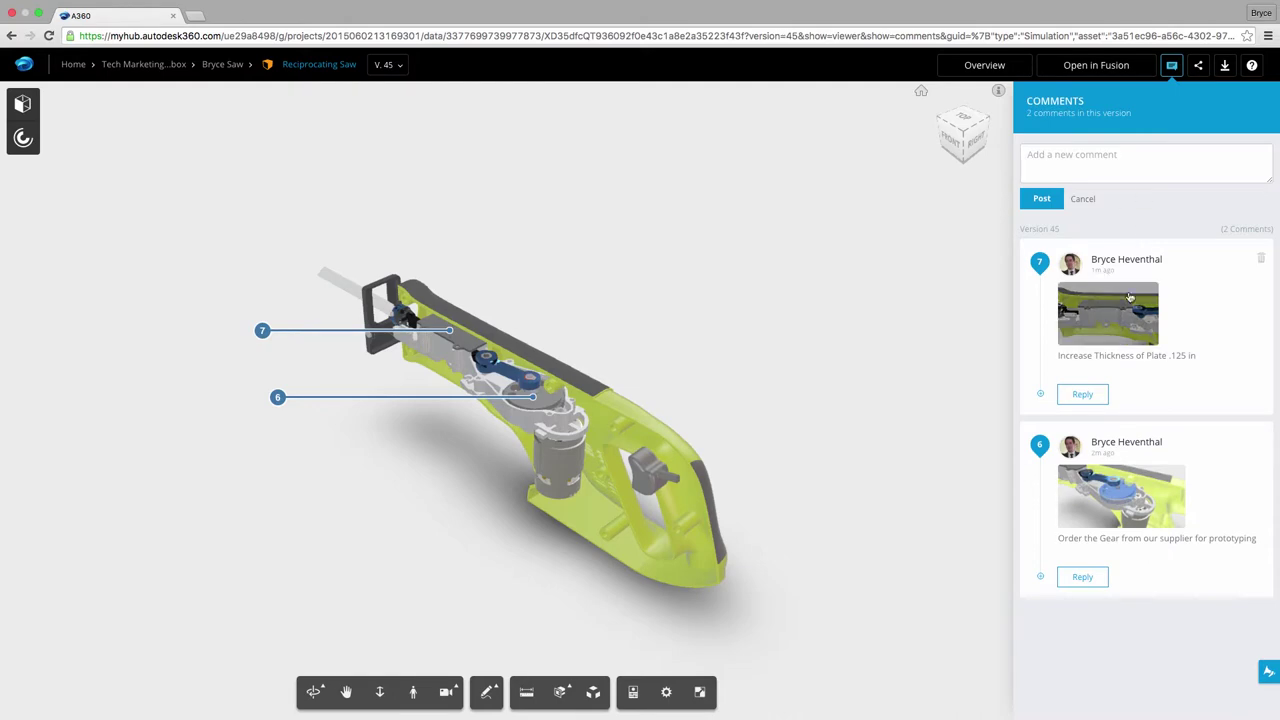
# Step: Show the saved views attached to the plate thickness comment and the gear order comment
pyautogui.click(1127, 314)
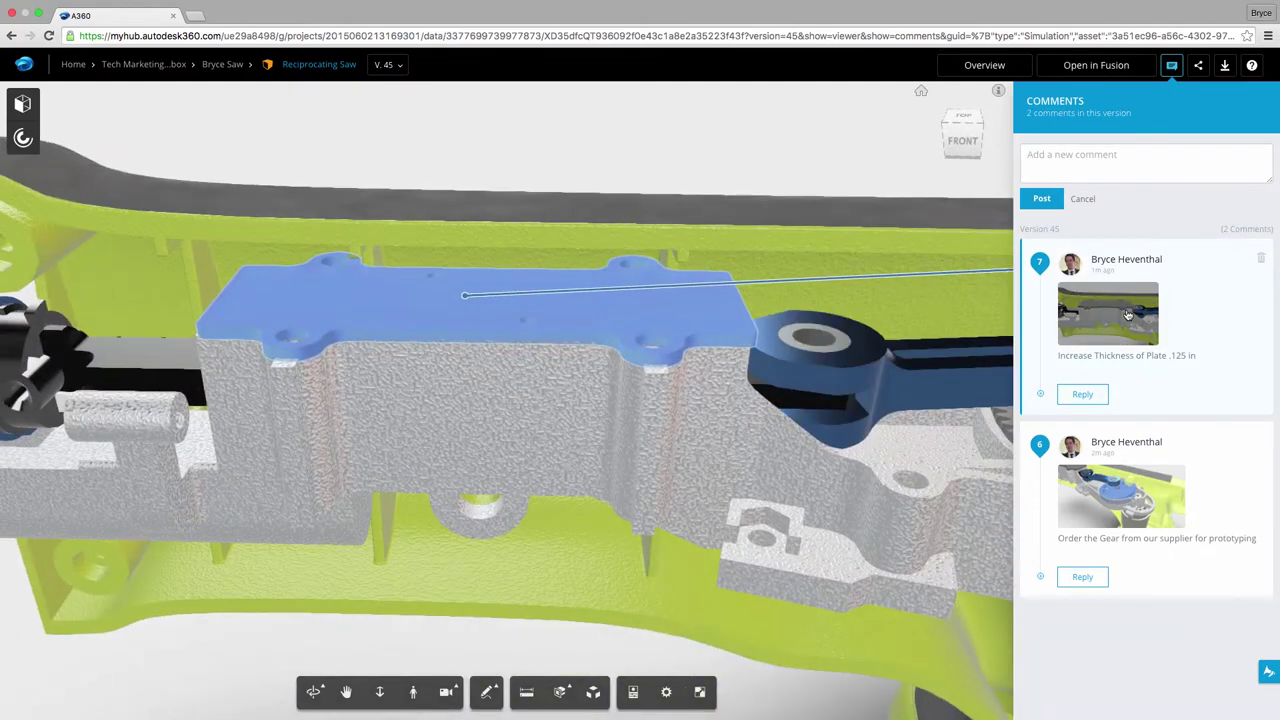
pyautogui.click(1113, 509)
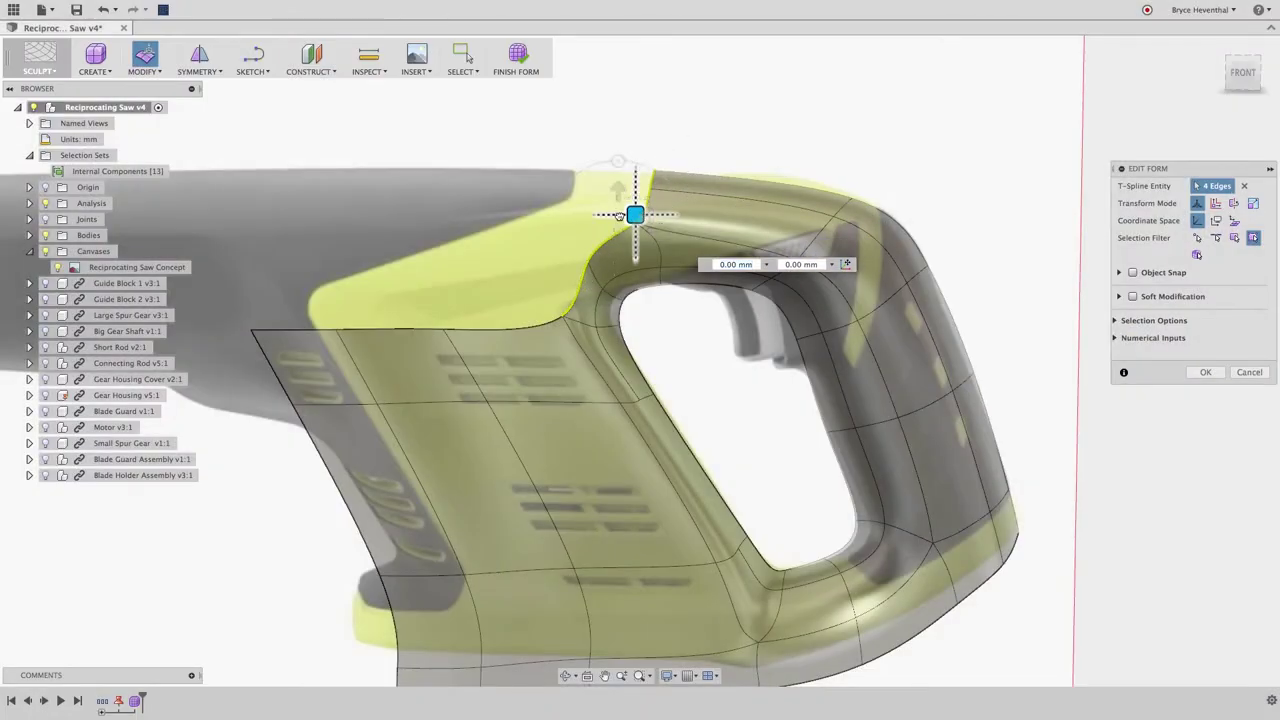
# Step: Move the four selected edges of the handle form toward the blade end with Edit Form
pyautogui.moveTo(635, 214); pyautogui.dragTo(306, 206)
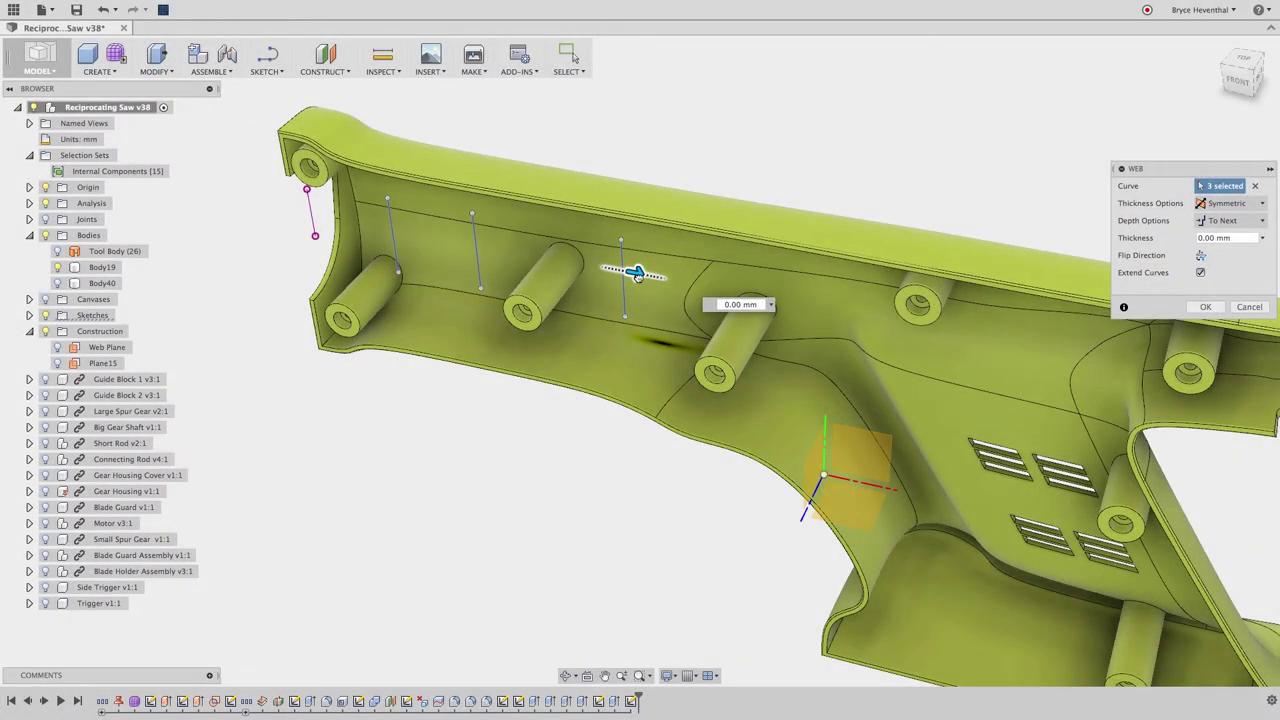
# Step: Create 2 mm thick symmetric webs from the three selected sketch lines inside the housing
pyautogui.moveTo(632, 273); pyautogui.dragTo(647, 276)
pyautogui.write('2')
pyautogui.press('Return')
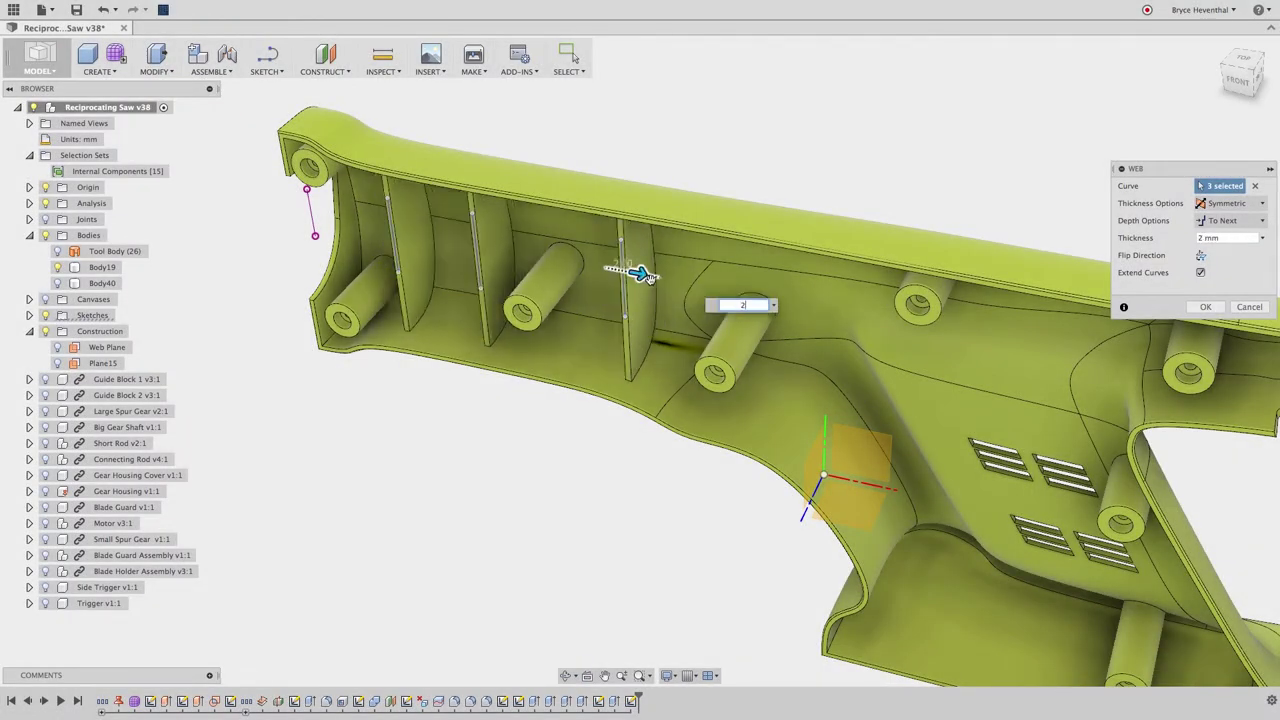
pyautogui.press('Return')
pyautogui.scroll(-3, 650, 283)
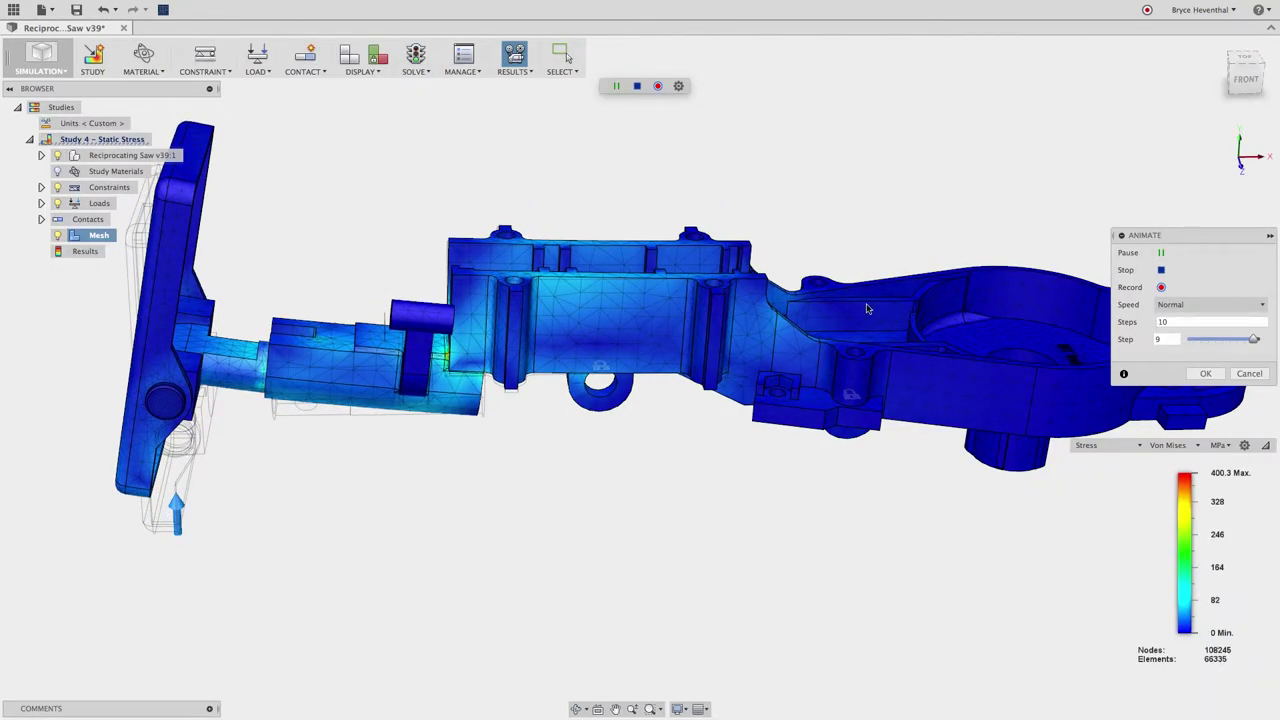
pyautogui.keyDown('shift'); pyautogui.moveTo(772, 324); pyautogui.dragTo(565, 324, button='middle'); pyautogui.keyUp('shift')
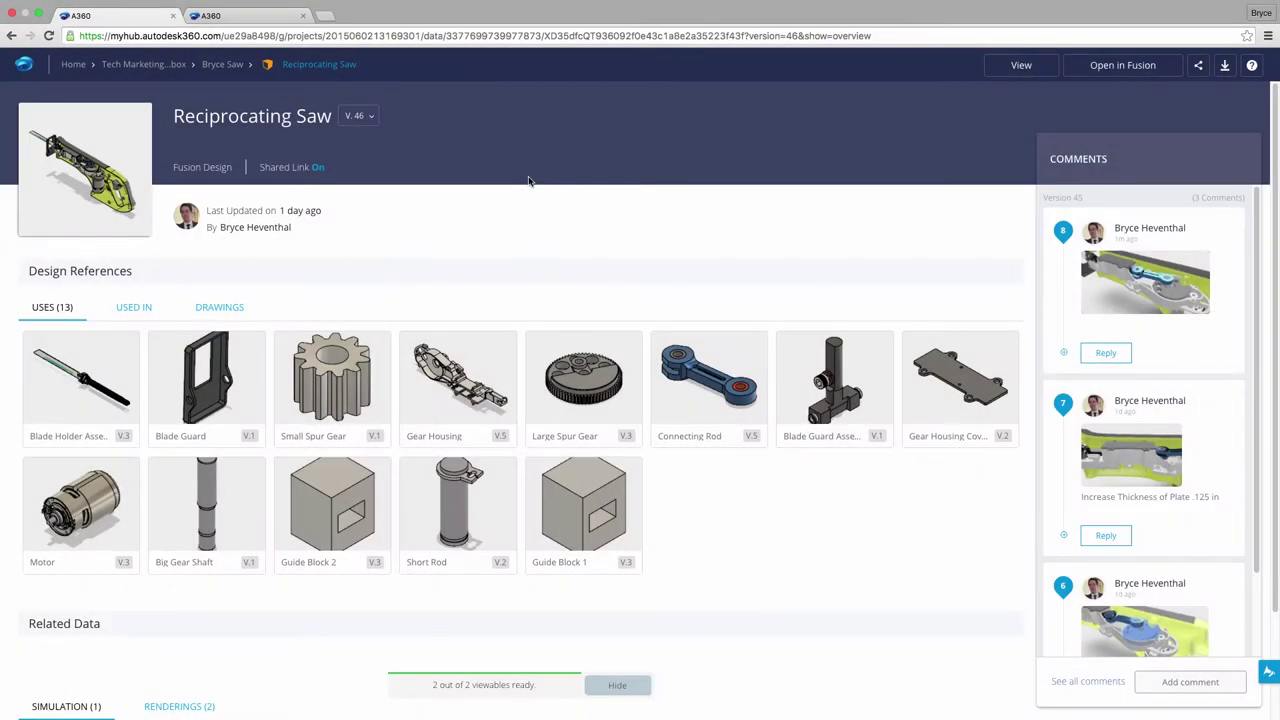
# Step: Find the Mold Core design among the designs that use the saw and open it in Fusion 360
pyautogui.click(128, 311)
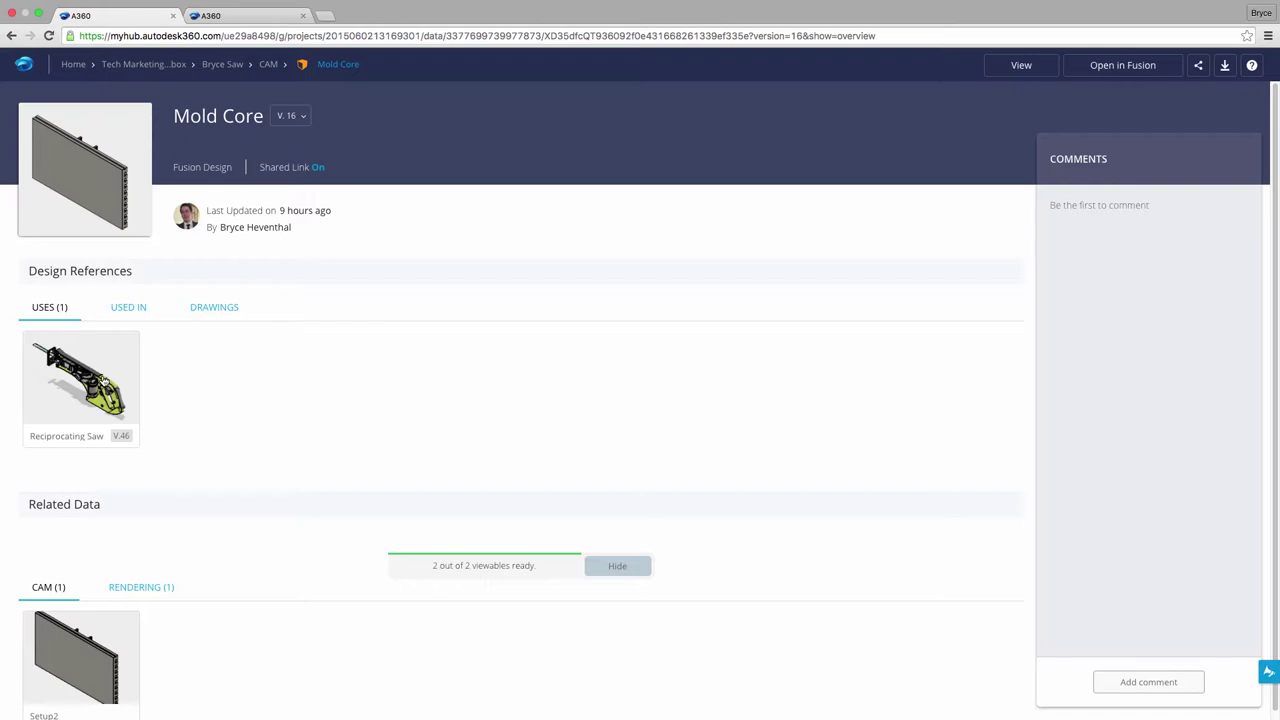
pyautogui.click(1093, 73)
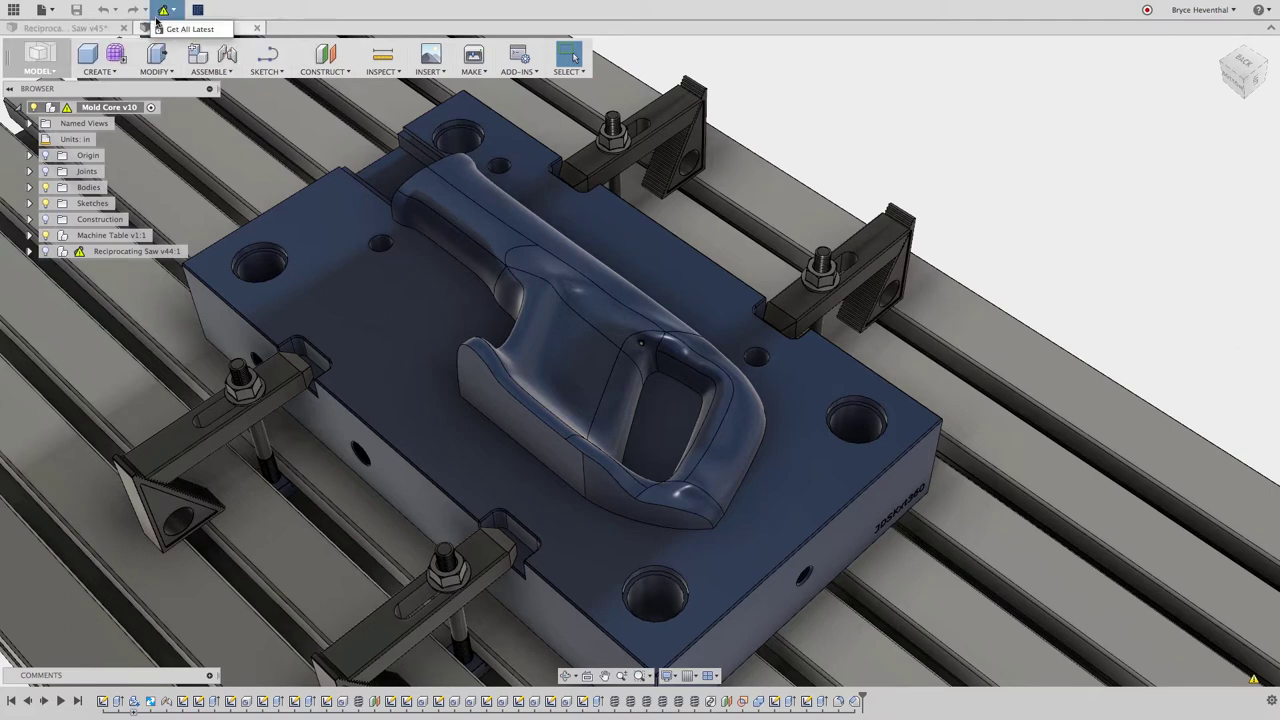
# Step: Update the Mold Core's referenced components to their latest versions and switch to the CAM workspace
pyautogui.click(158, 30)
pyautogui.click(38, 58)
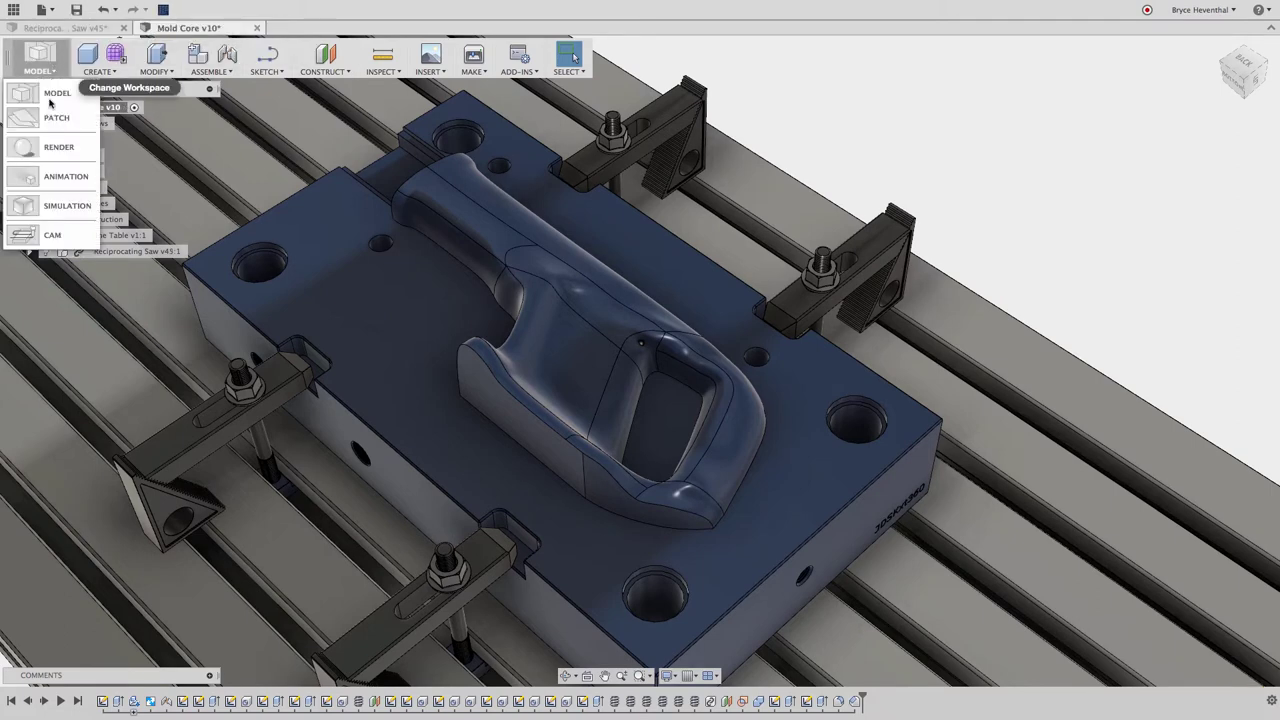
pyautogui.click(41, 236)
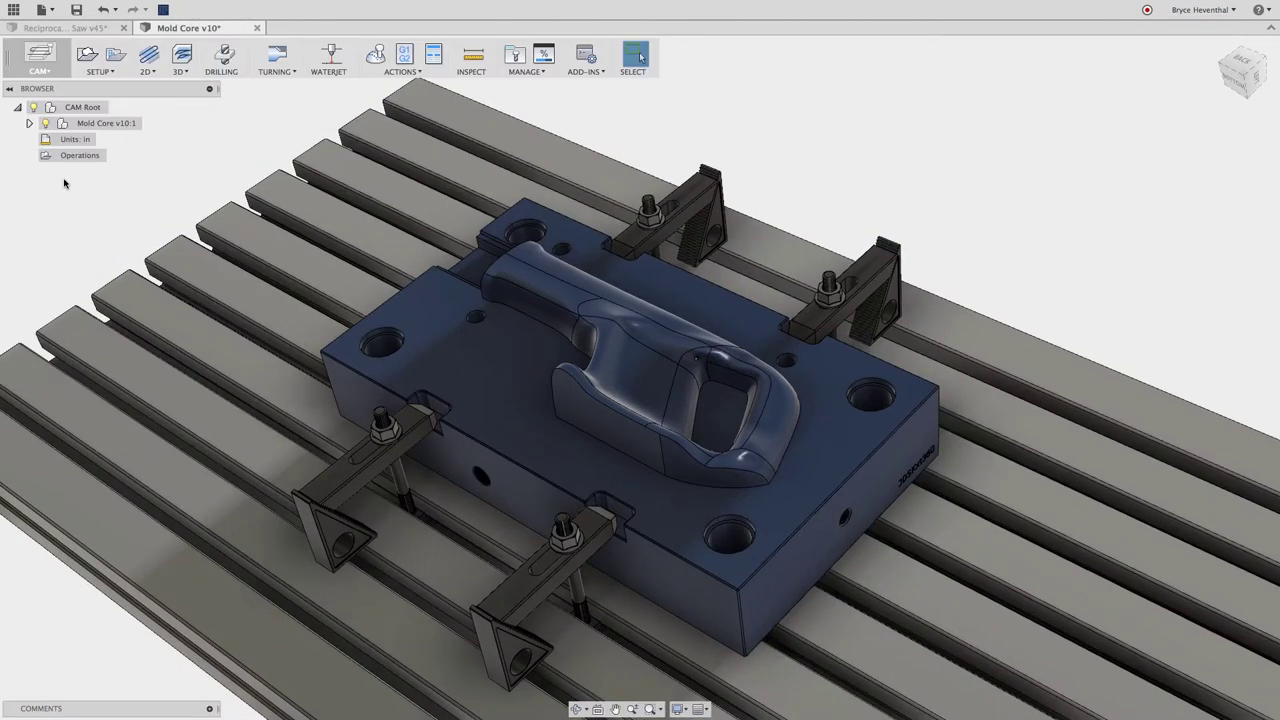
# Step: Start a milling setup and replace its default model selection with only the mold core body
pyautogui.click(88, 56)
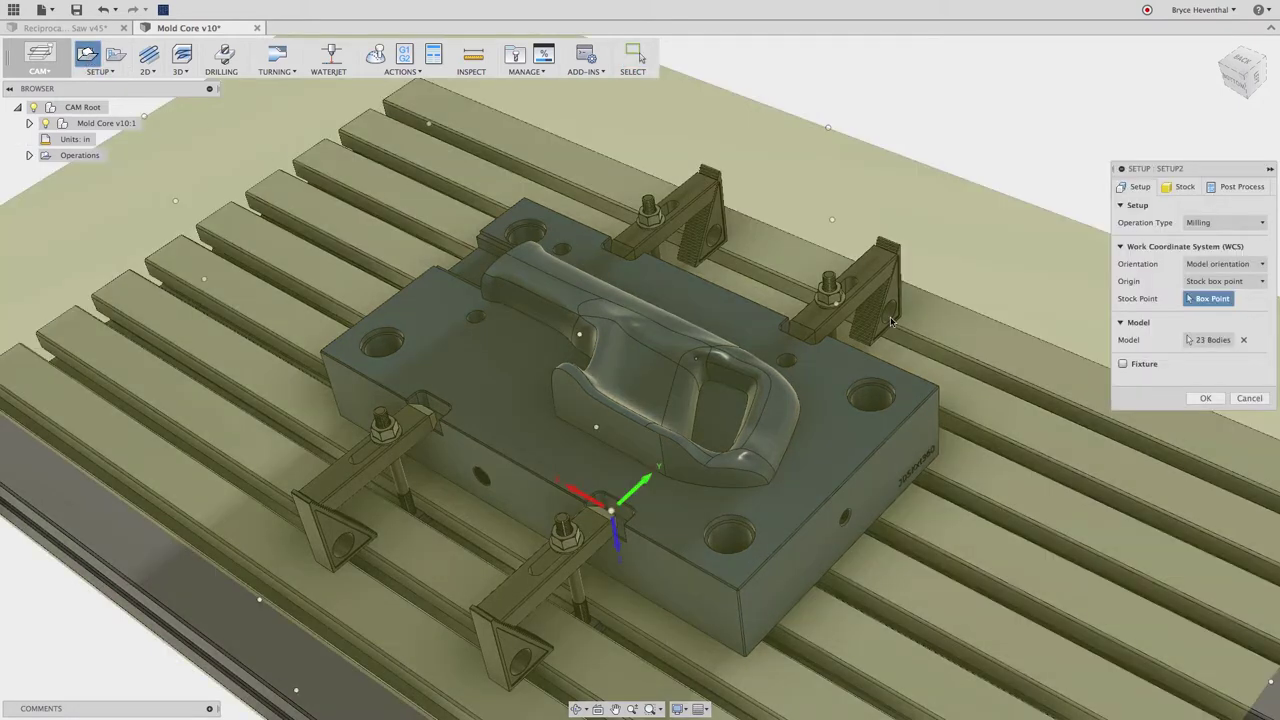
pyautogui.click(1243, 340)
pyautogui.click(771, 425)
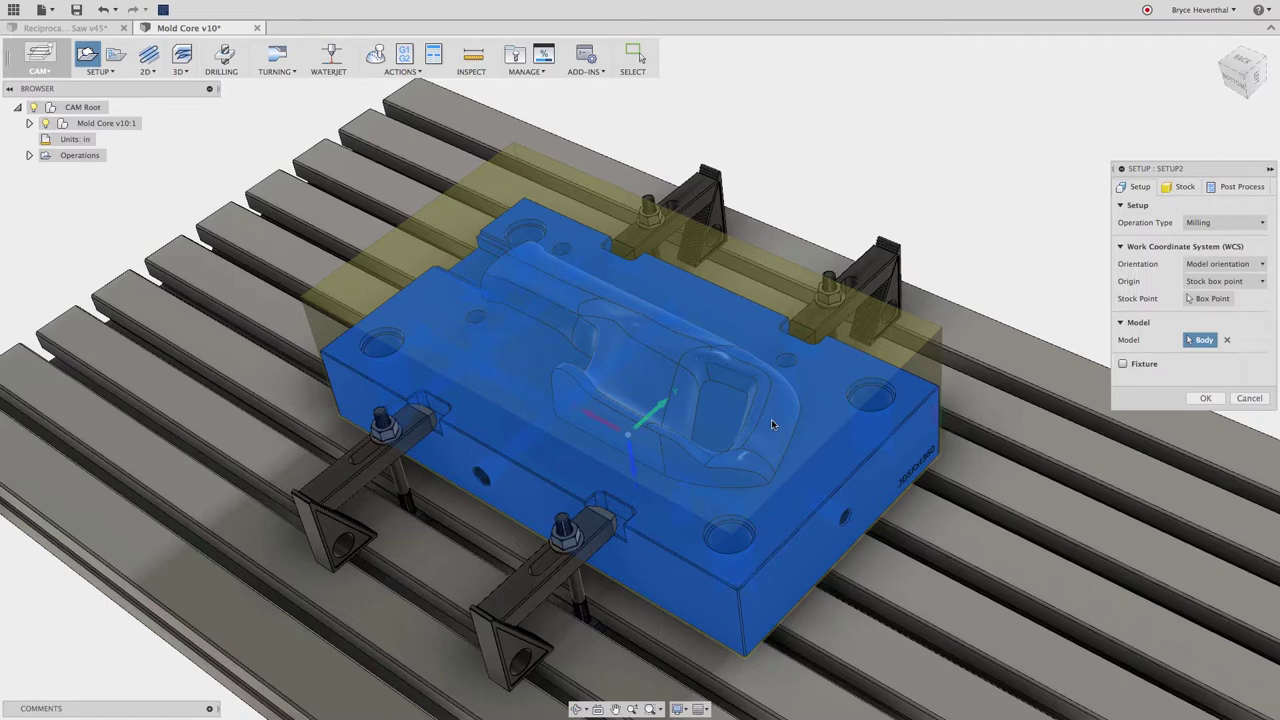
# Step: Orient the setup with a Z-axis face and an X-axis edge, place its origin at the stock's upper back corner, and accept the setup
pyautogui.click(1222, 264)
pyautogui.click(1220, 290)
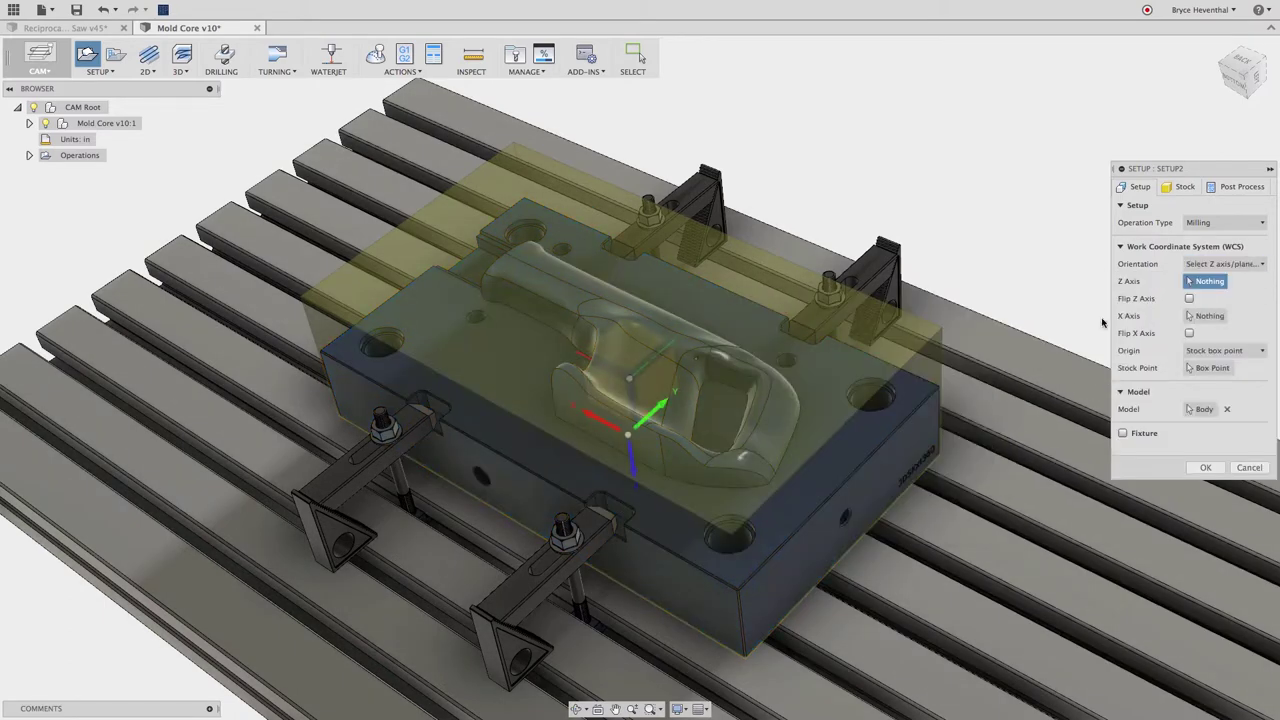
pyautogui.click(824, 370)
pyautogui.click(851, 352)
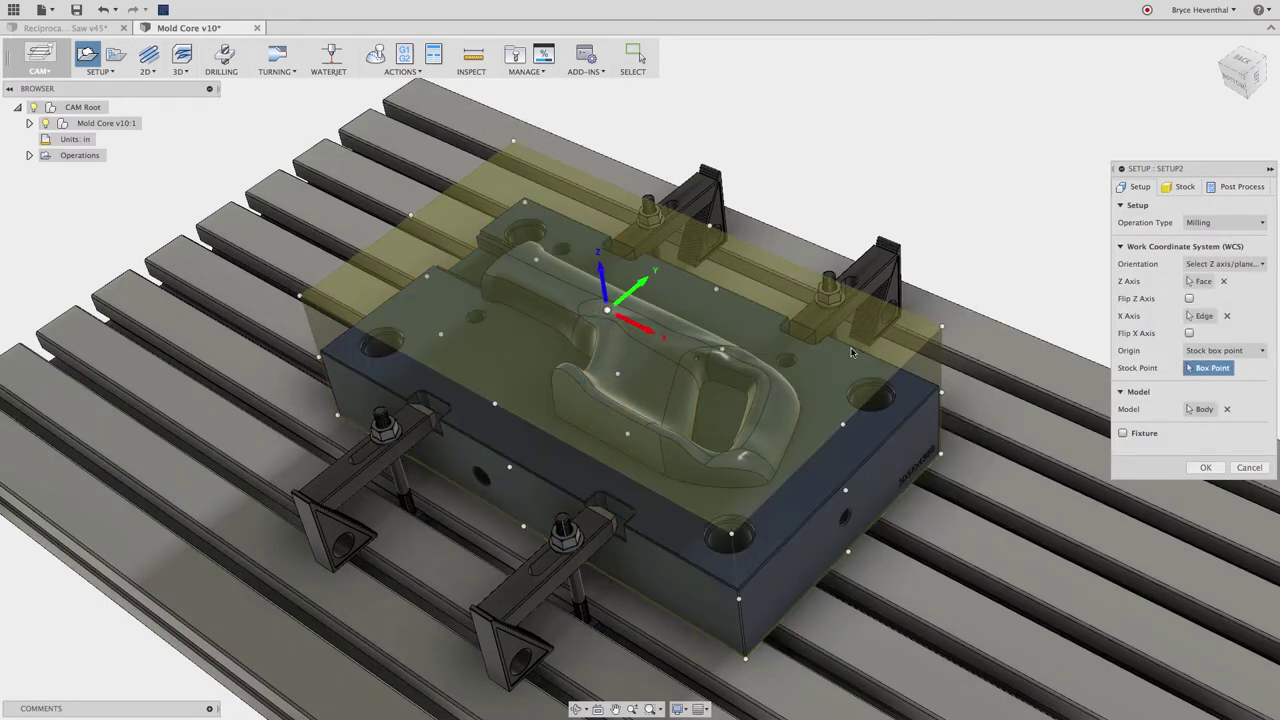
pyautogui.click(514, 143)
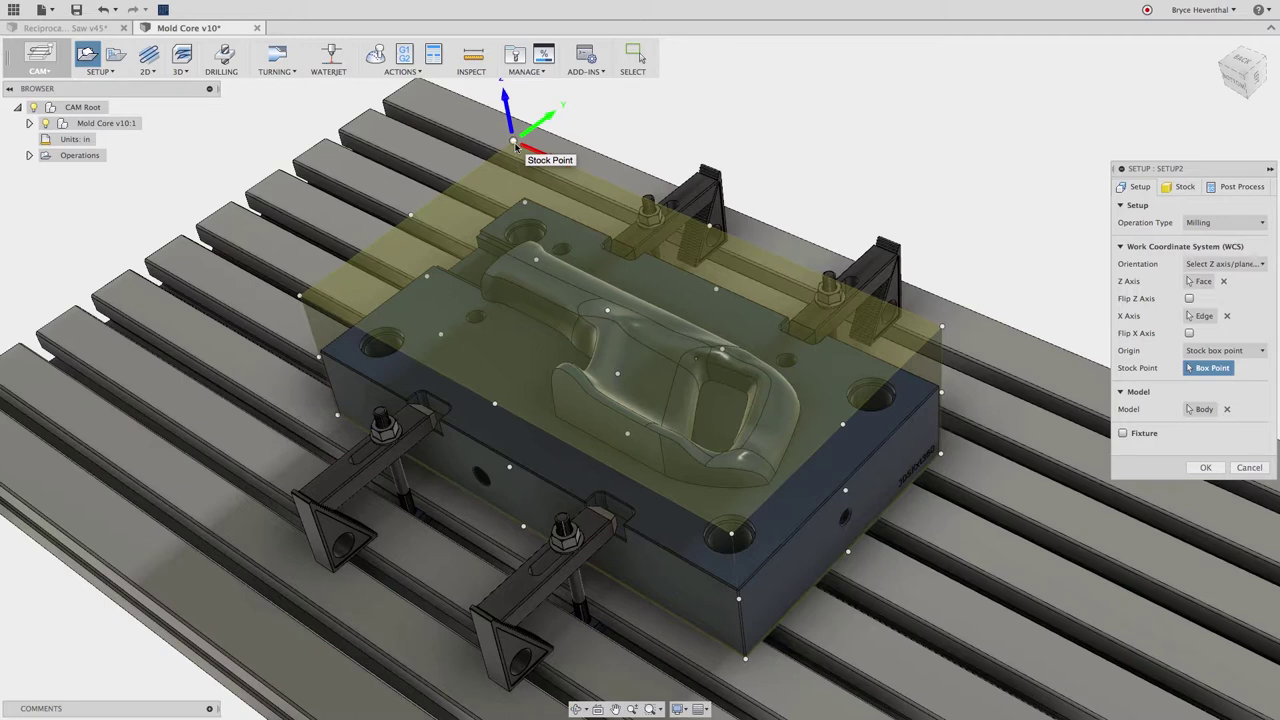
pyautogui.rightClick(698, 139)
pyautogui.click(755, 137)
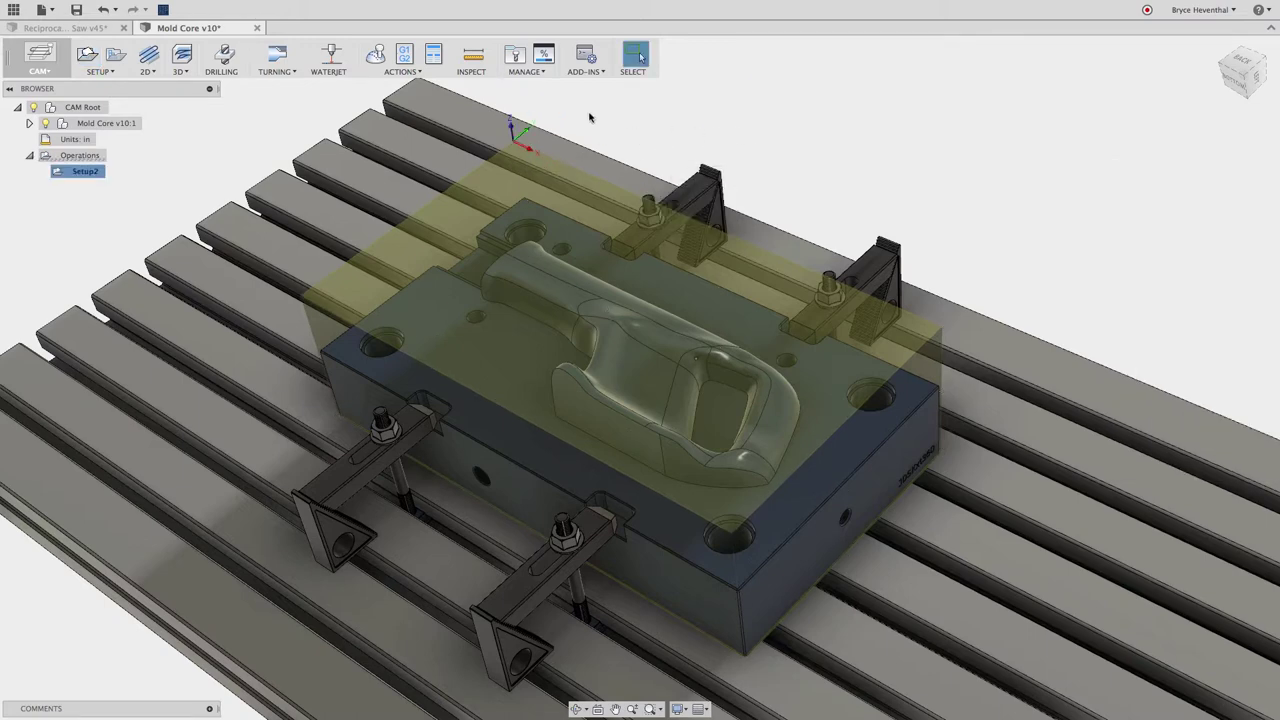
# Step: Start a 3D Adaptive Clearing operation using tool 4, the 3/4" R0.09 bull nose end mill
pyautogui.click(176, 56)
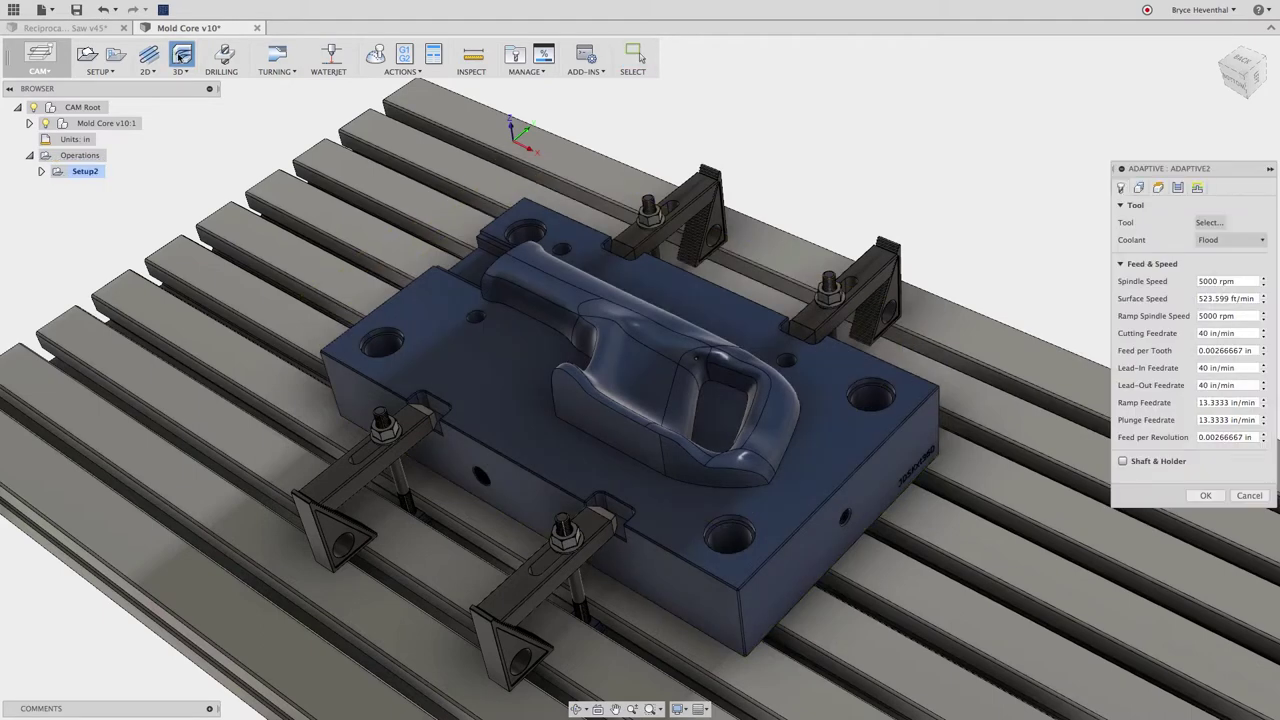
pyautogui.click(1199, 222)
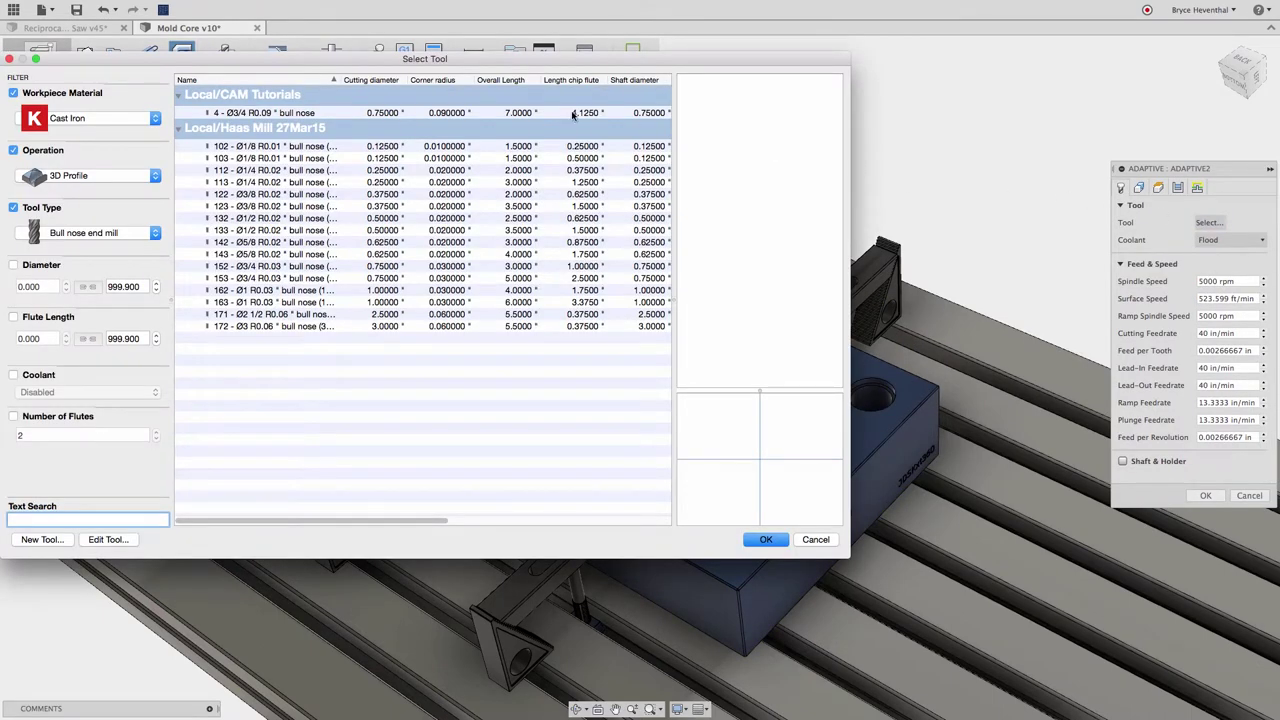
pyautogui.doubleClick(530, 113)
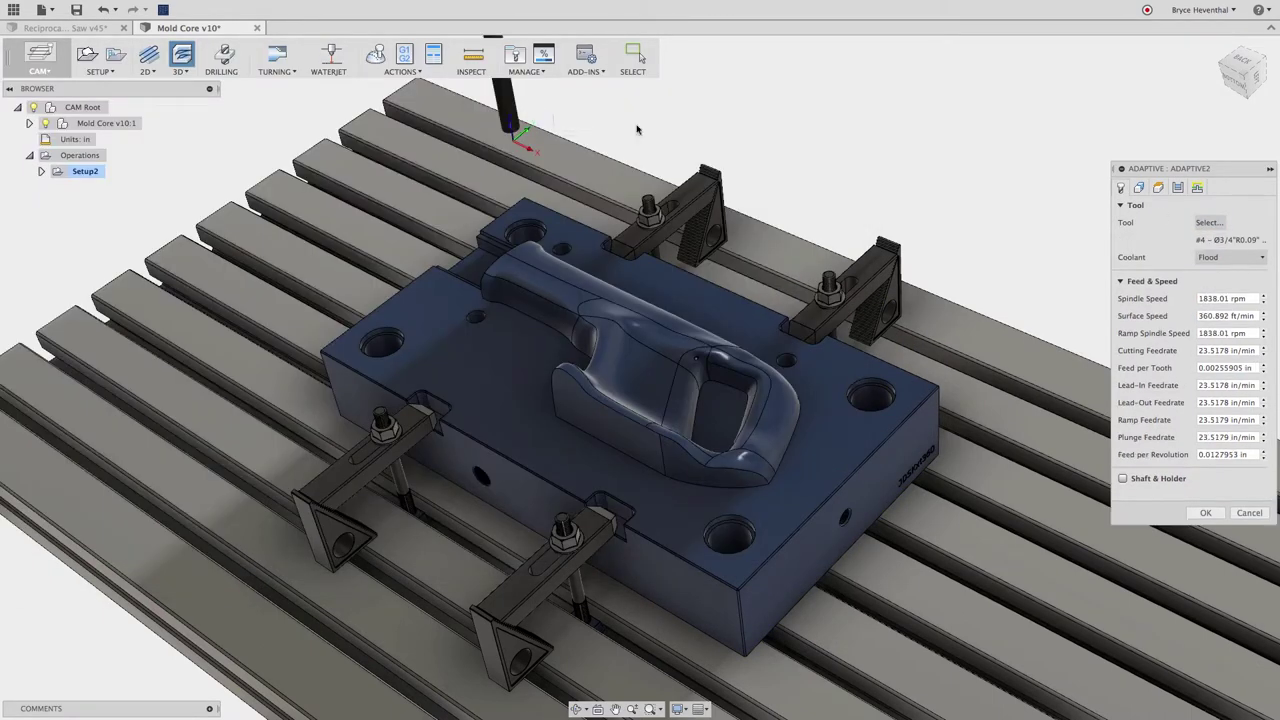
# Step: Set the adaptive operation's bottom height from a selection, pick the mold core's flat parting face, and generate the toolpath
pyautogui.click(1158, 187)
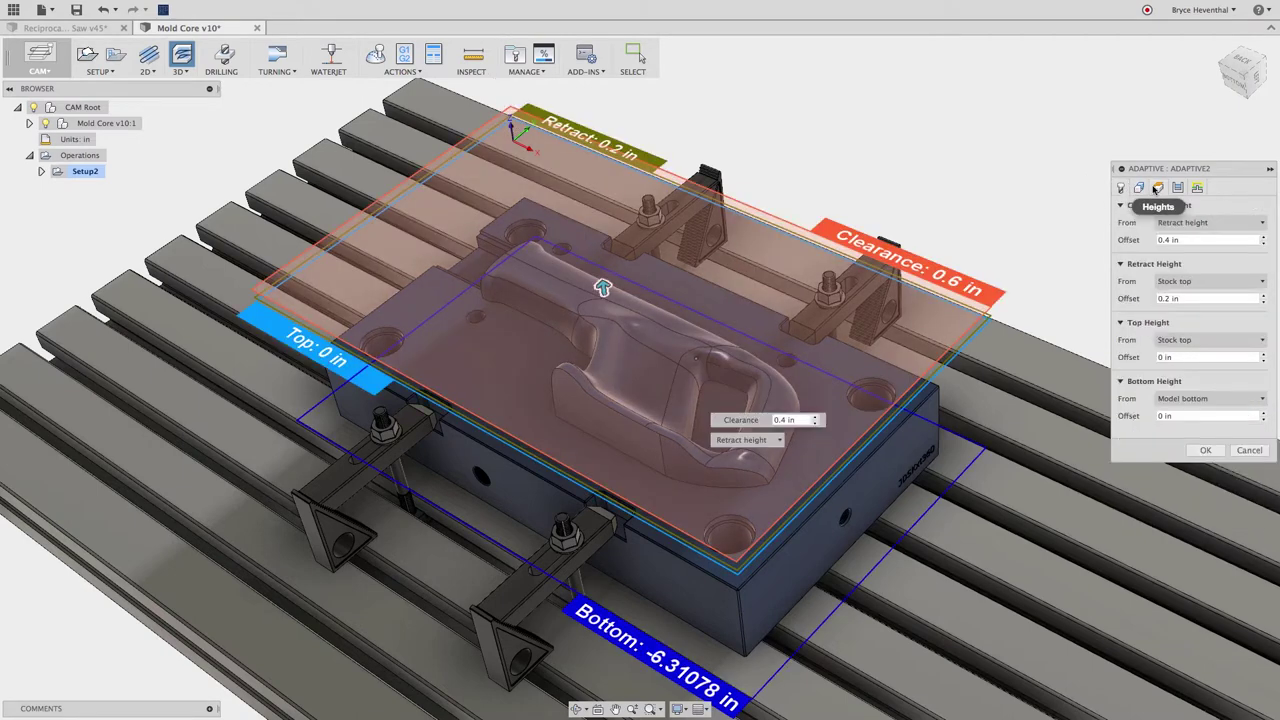
pyautogui.click(1193, 398)
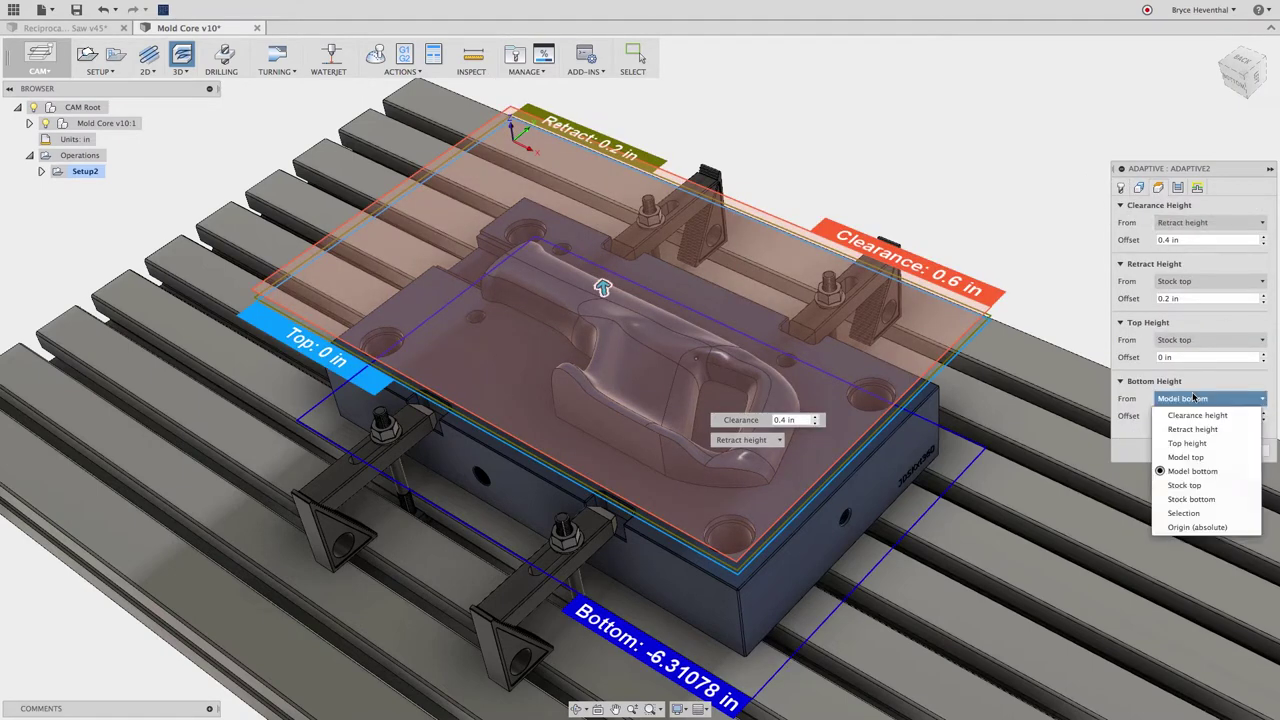
pyautogui.click(1183, 513)
pyautogui.click(840, 452)
pyautogui.click(1205, 467)
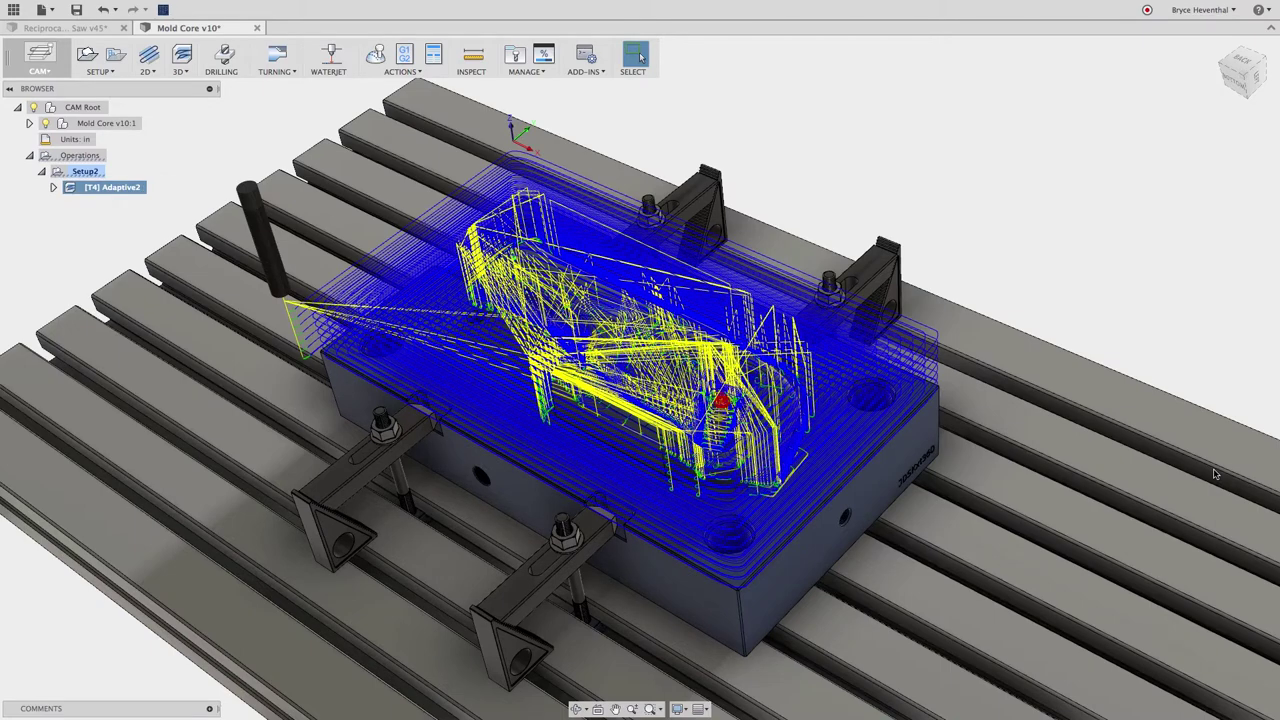
# Step: Start a 3D Parallel operation and switch its tool to the 1/4" ball end mill
pyautogui.click(185, 72)
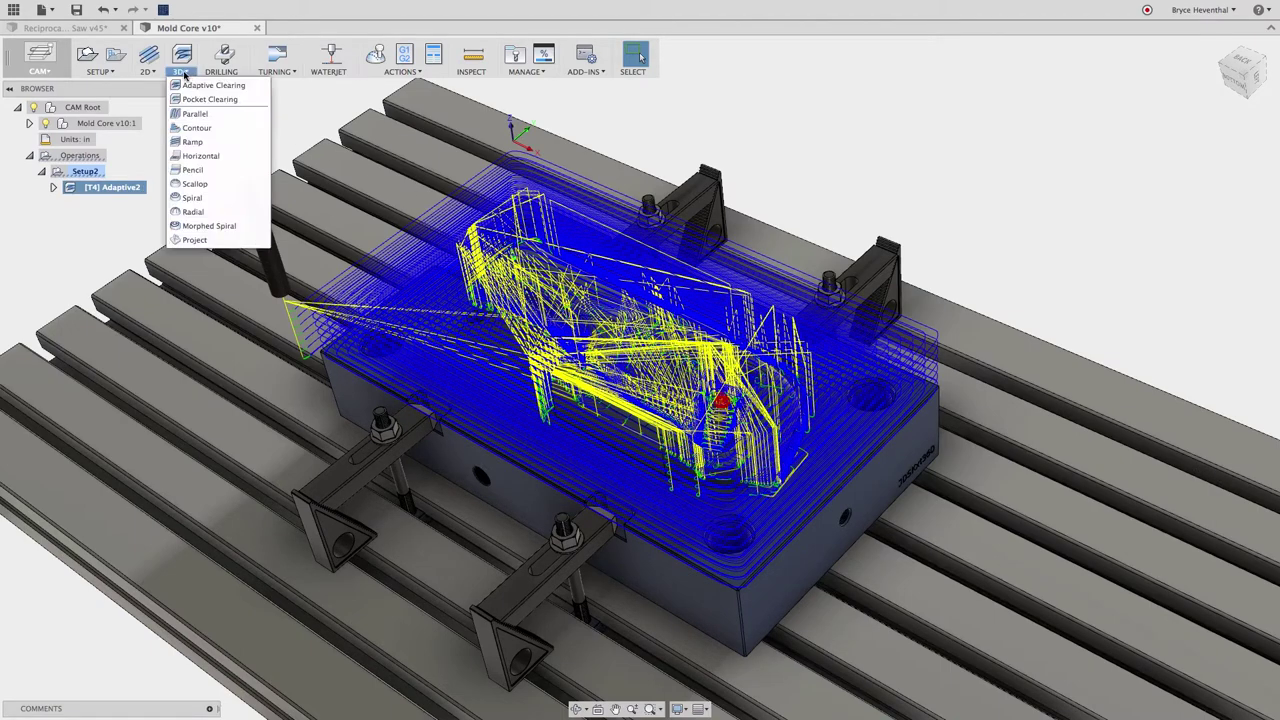
pyautogui.click(193, 114)
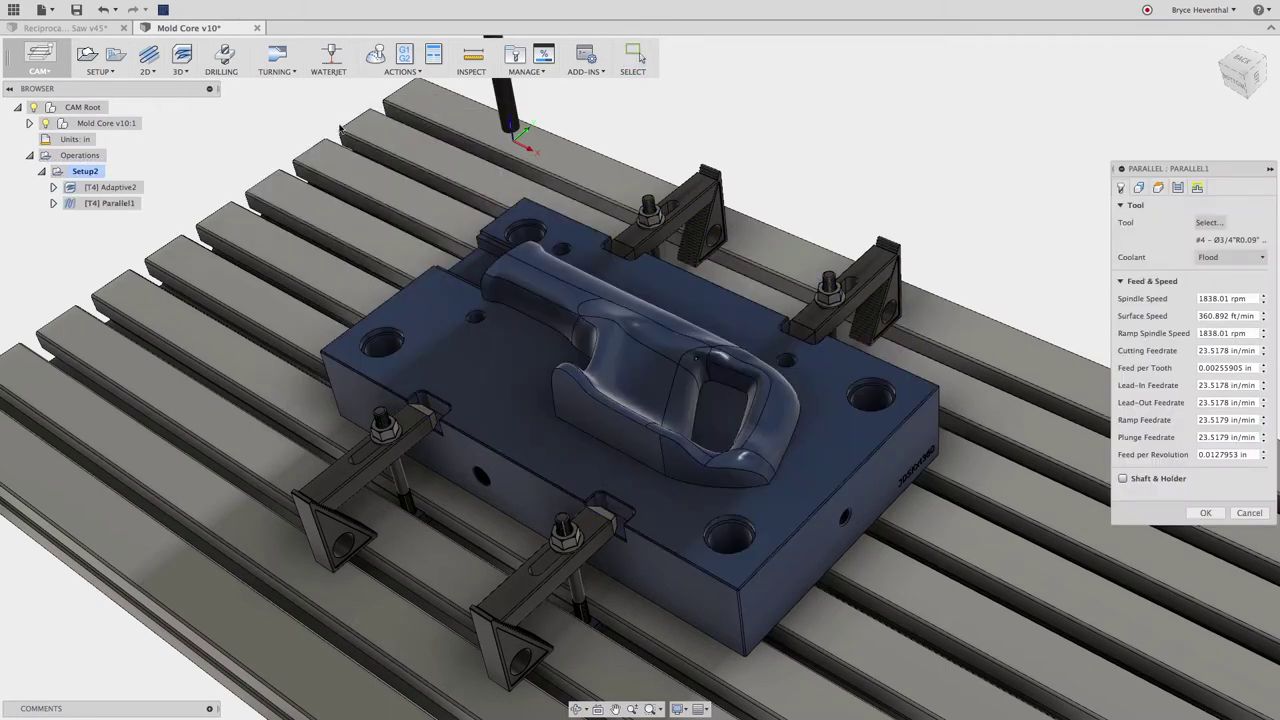
pyautogui.click(1207, 223)
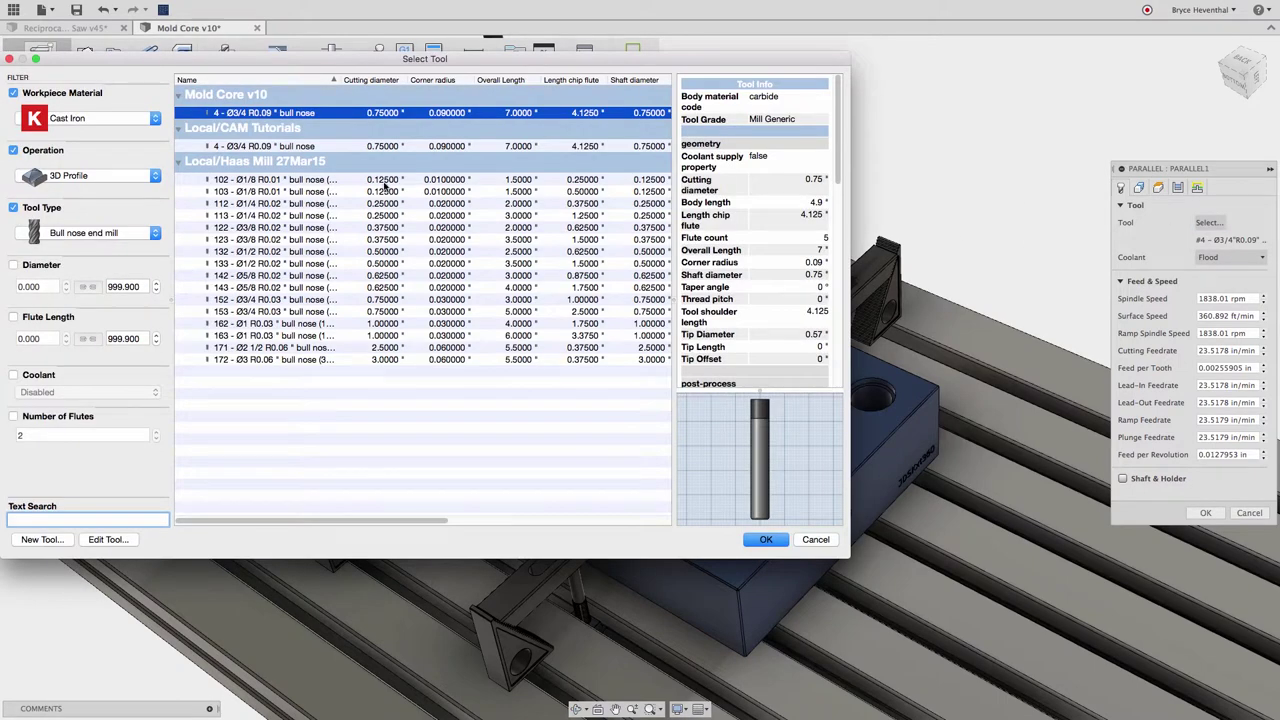
pyautogui.click(118, 233)
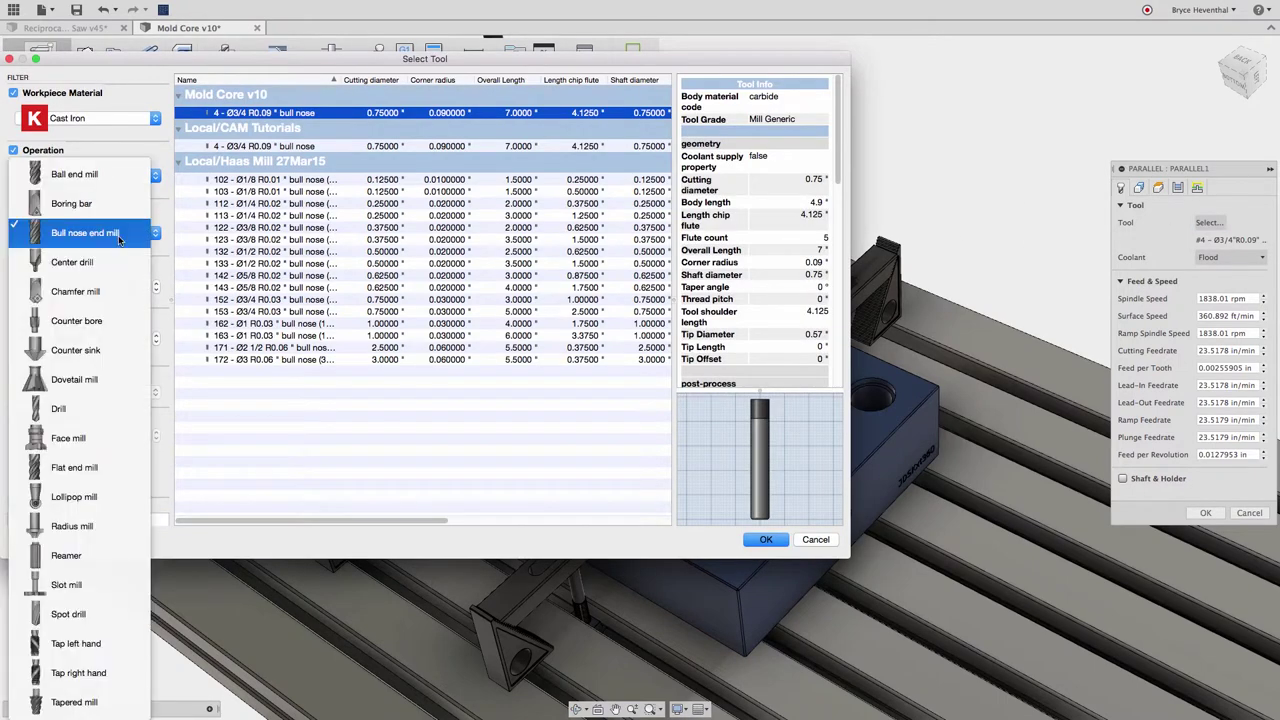
pyautogui.click(117, 178)
pyautogui.doubleClick(257, 114)
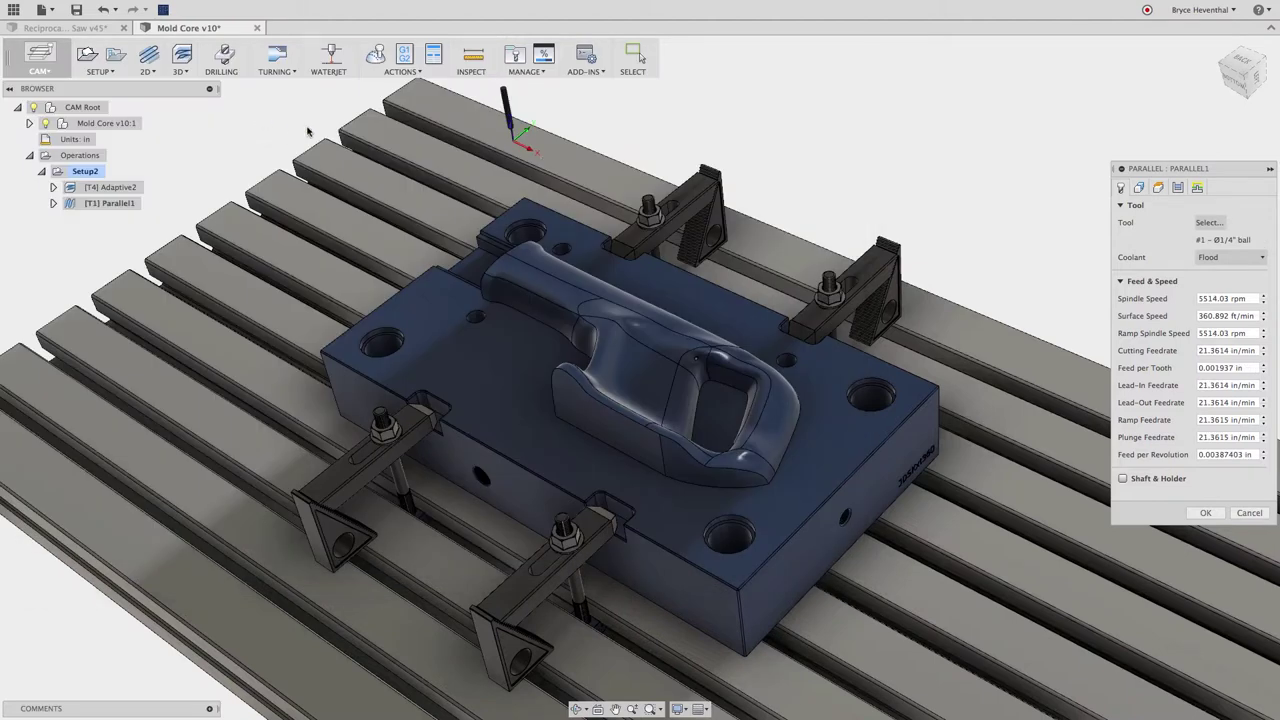
# Step: Bound the parallel operation with the saw shape's outer and inner edge chains, enable Contact Point Boundary and Machine Steep Areas, and generate it
pyautogui.click(1138, 187)
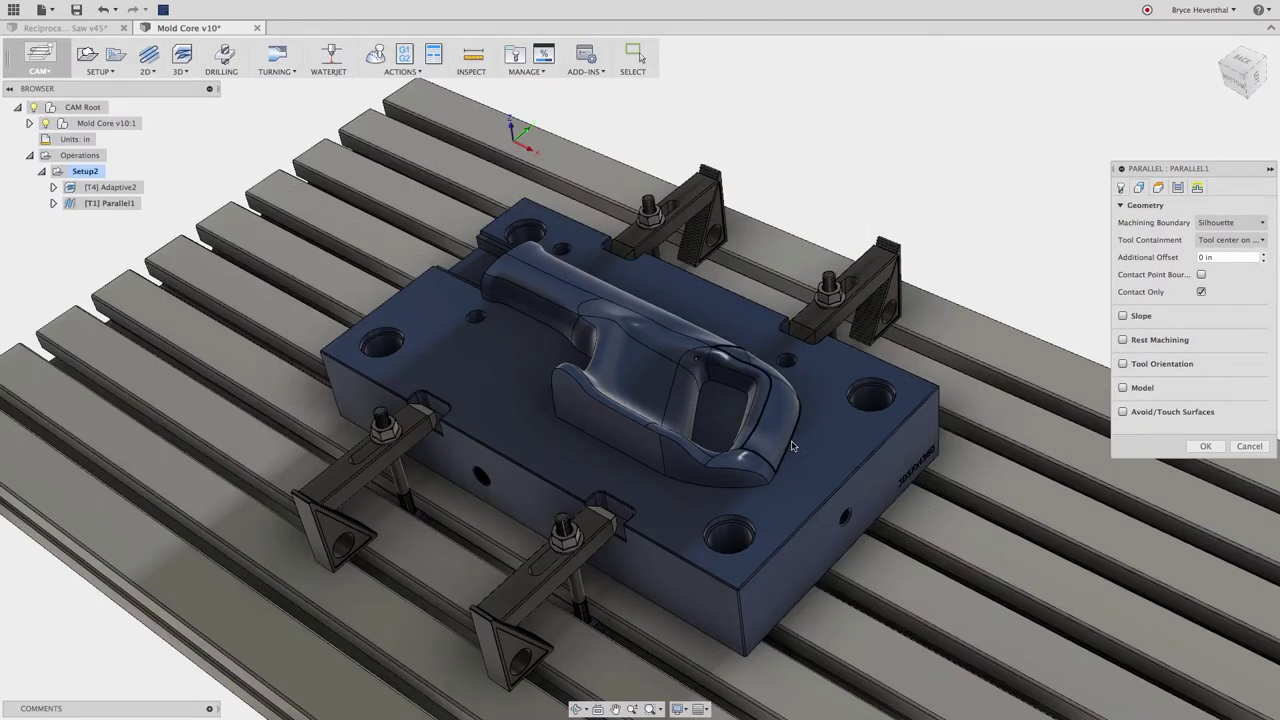
pyautogui.click(567, 342)
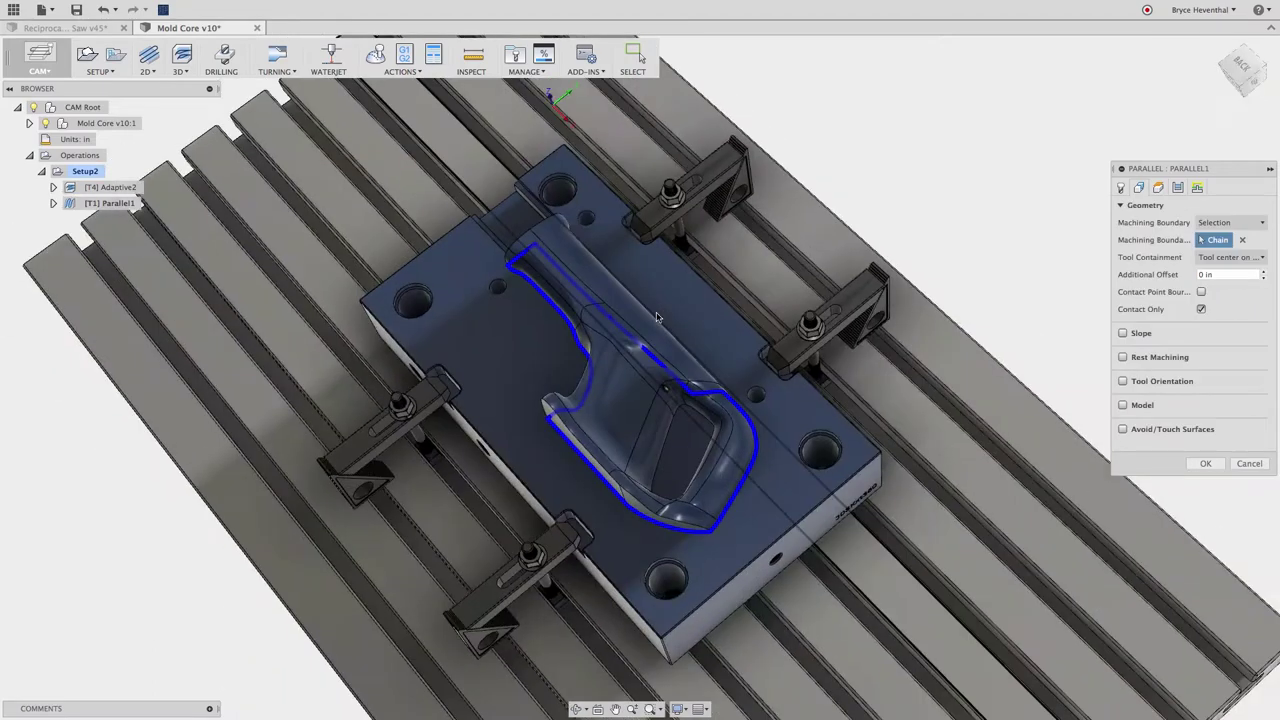
pyautogui.click(714, 486)
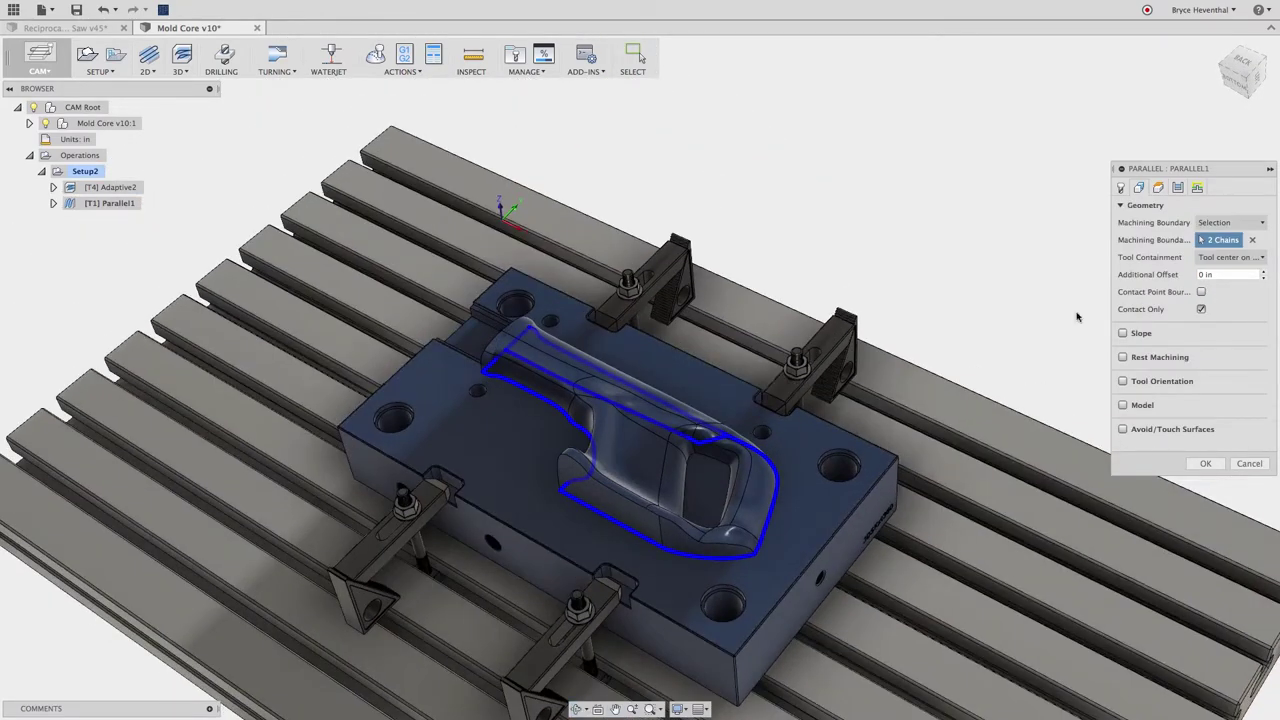
pyautogui.click(1201, 291)
pyautogui.click(1177, 188)
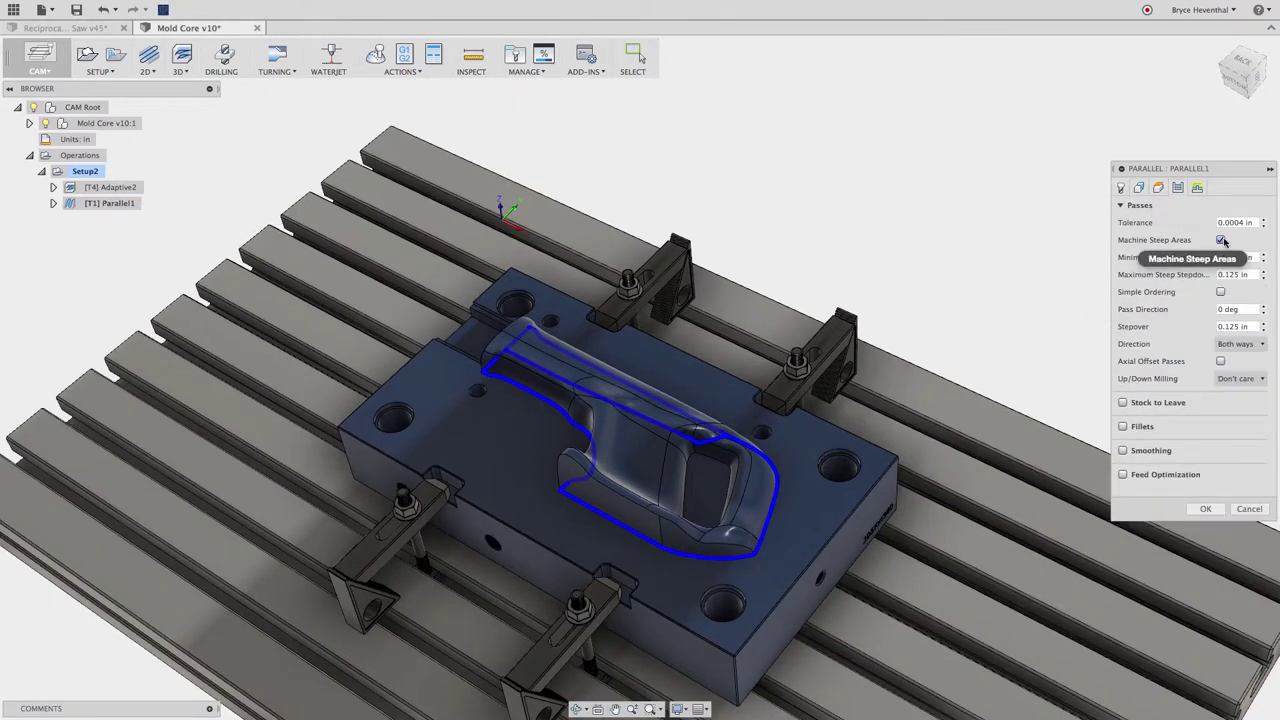
pyautogui.click(1206, 518)
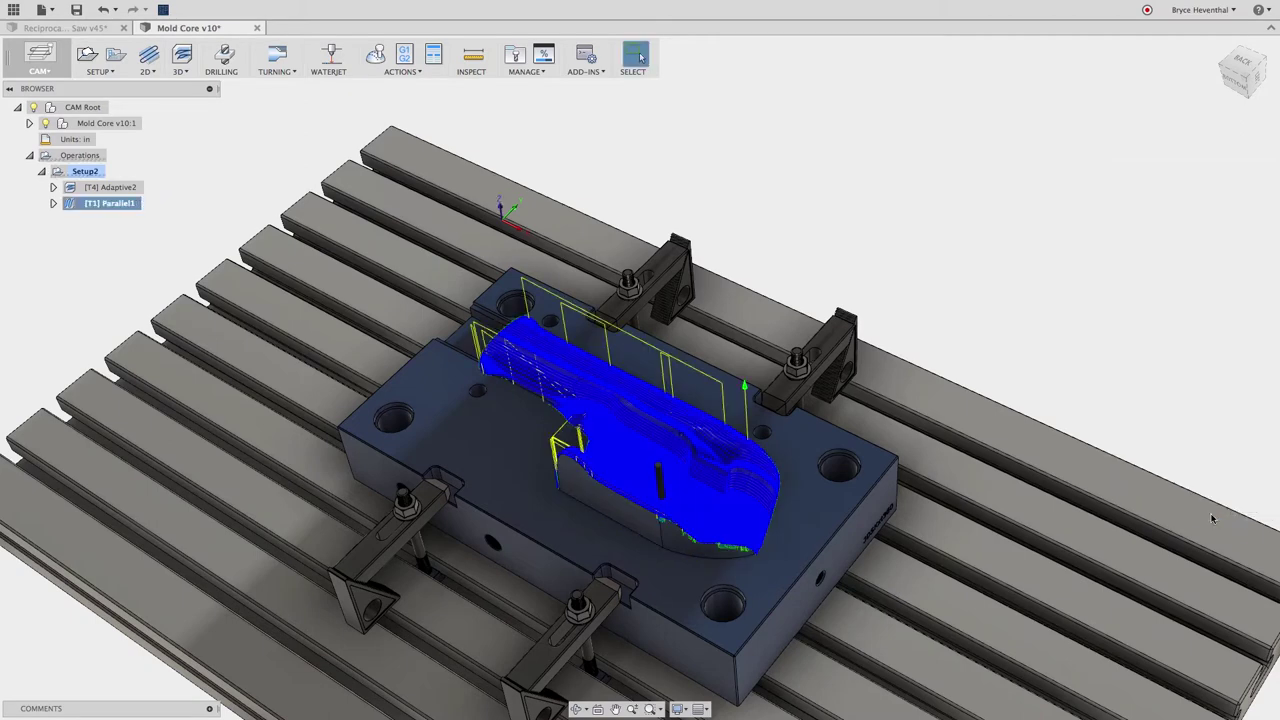
# Step: Simulate the whole setup with stock material shown at increased playback speed, then close the simulation
pyautogui.click(88, 171)
pyautogui.click(375, 55)
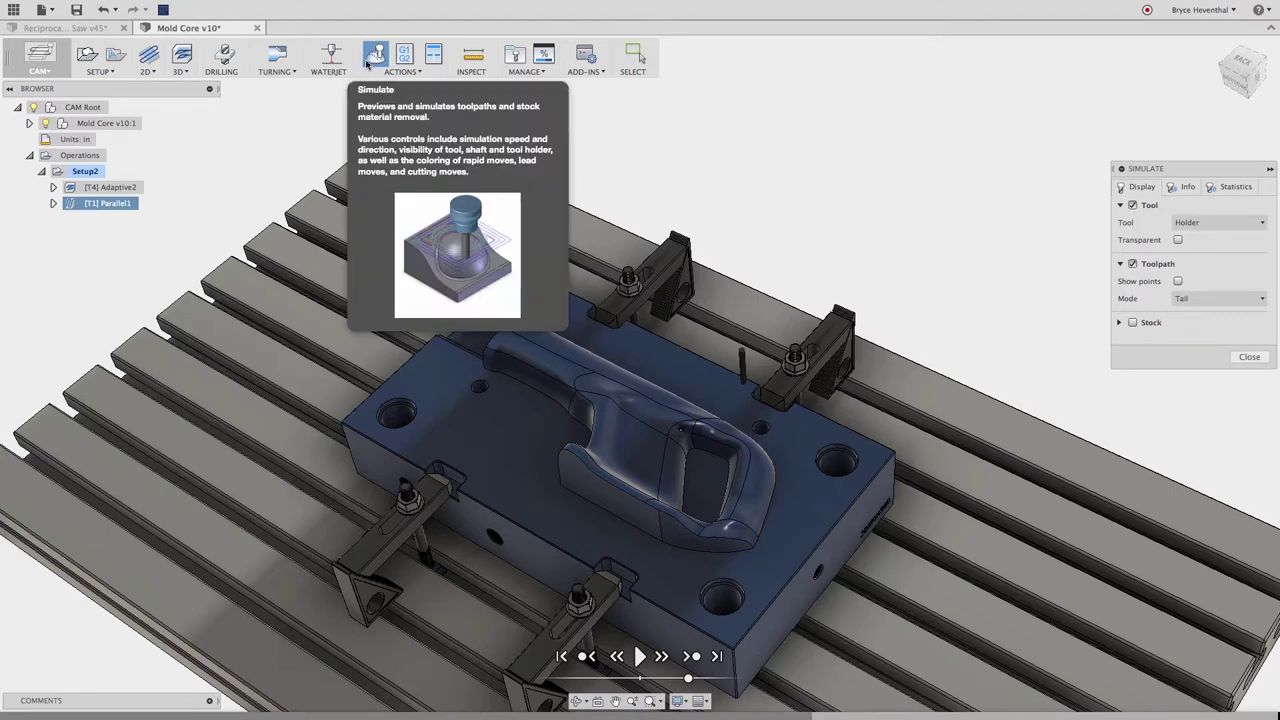
pyautogui.click(1133, 323)
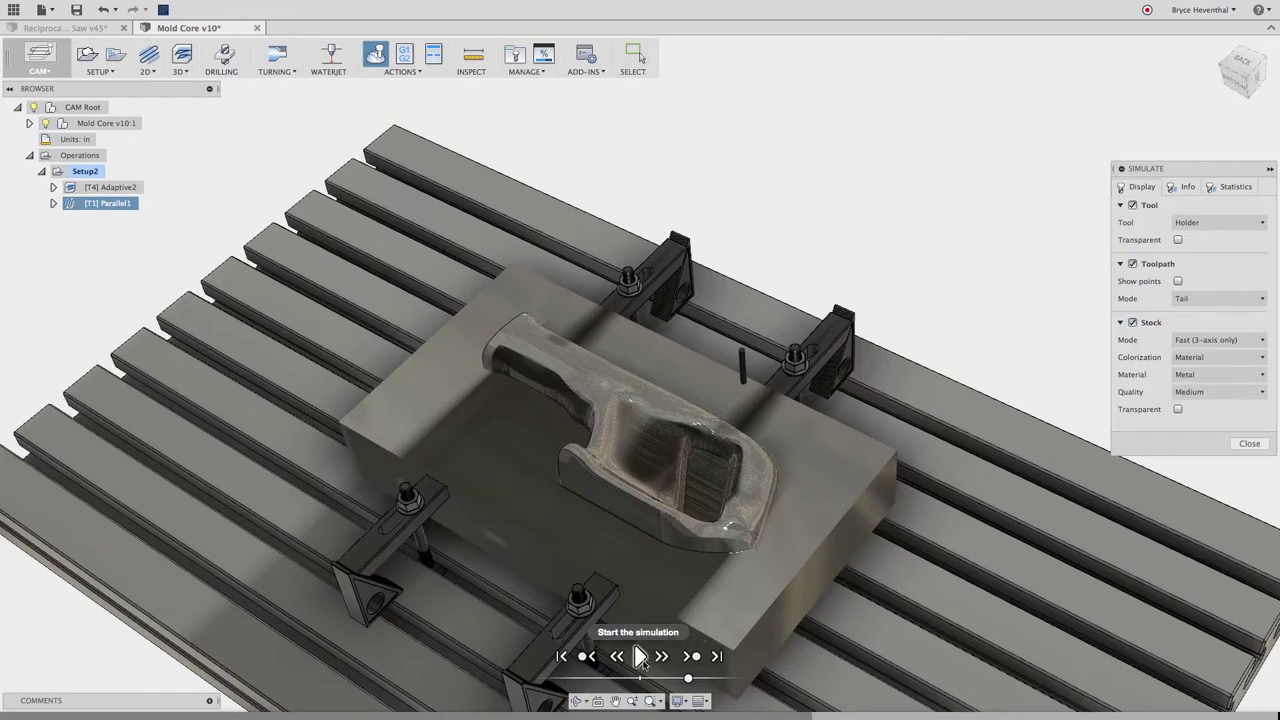
pyautogui.click(640, 656)
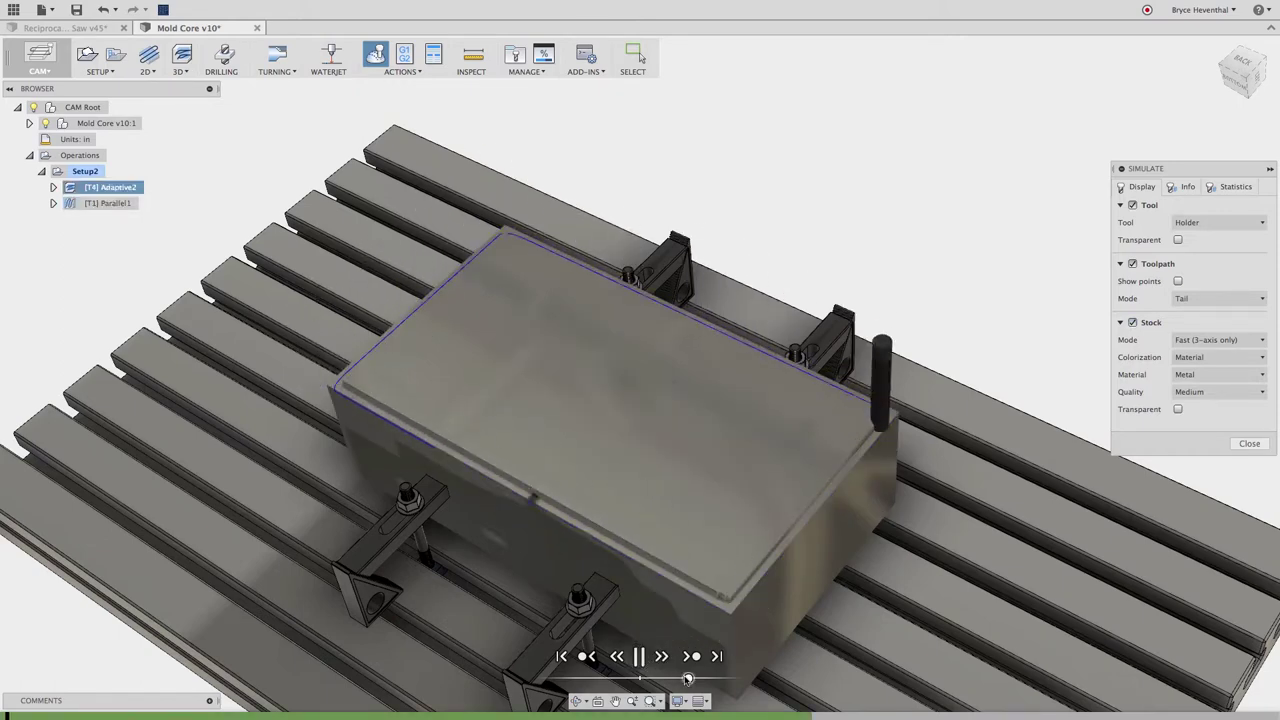
pyautogui.moveTo(688, 678); pyautogui.dragTo(712, 679)
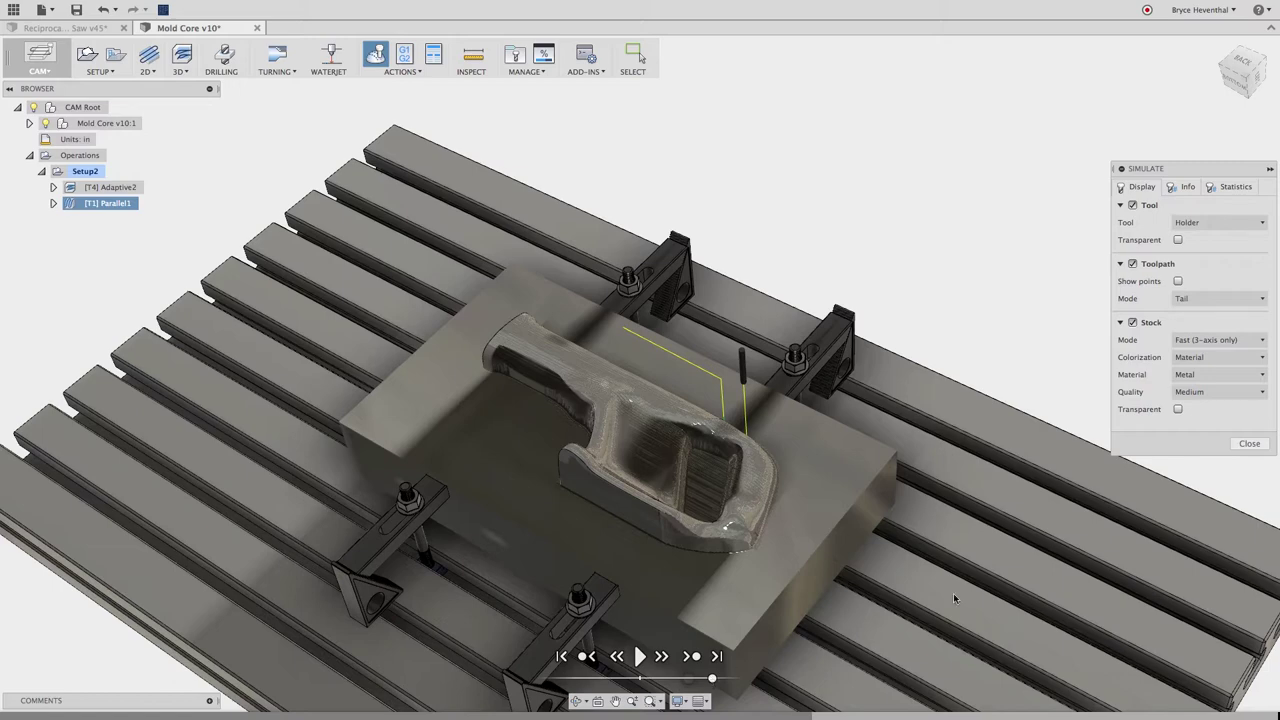
pyautogui.click(1248, 443)
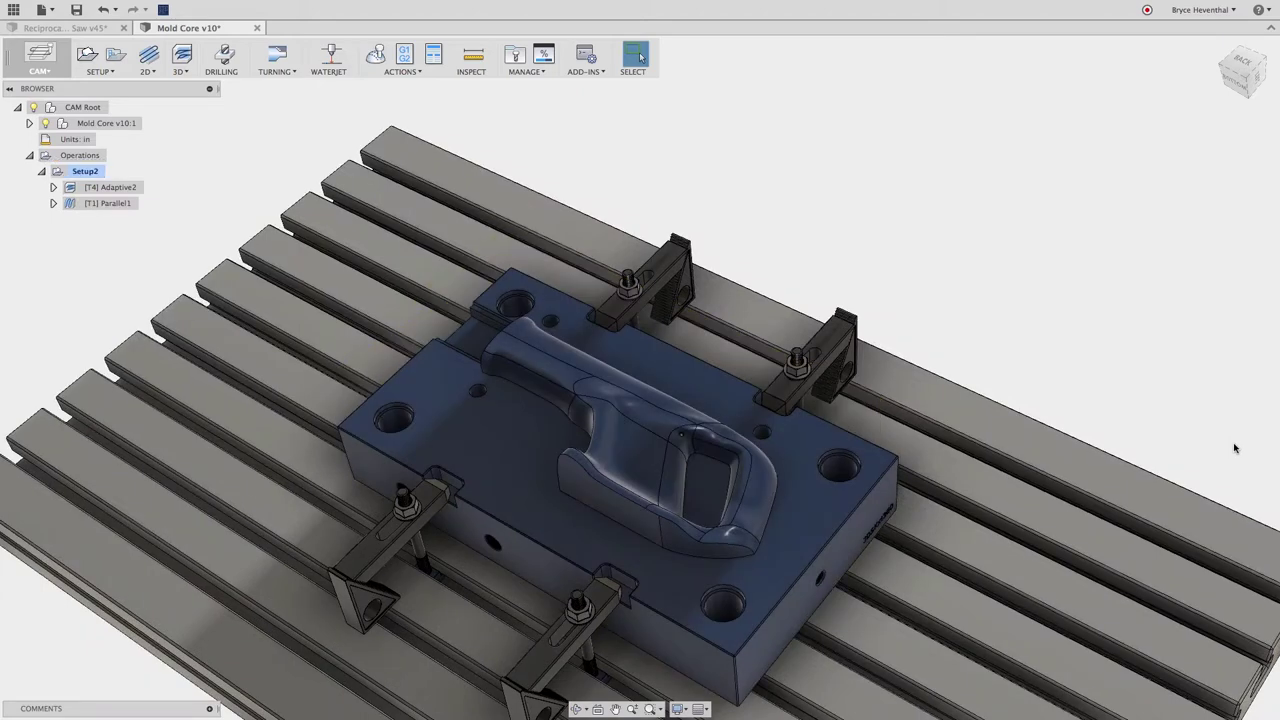
# Step: Switch to the Reciprocating Saw design and open its sculpted form feature for editing
pyautogui.click(108, 30)
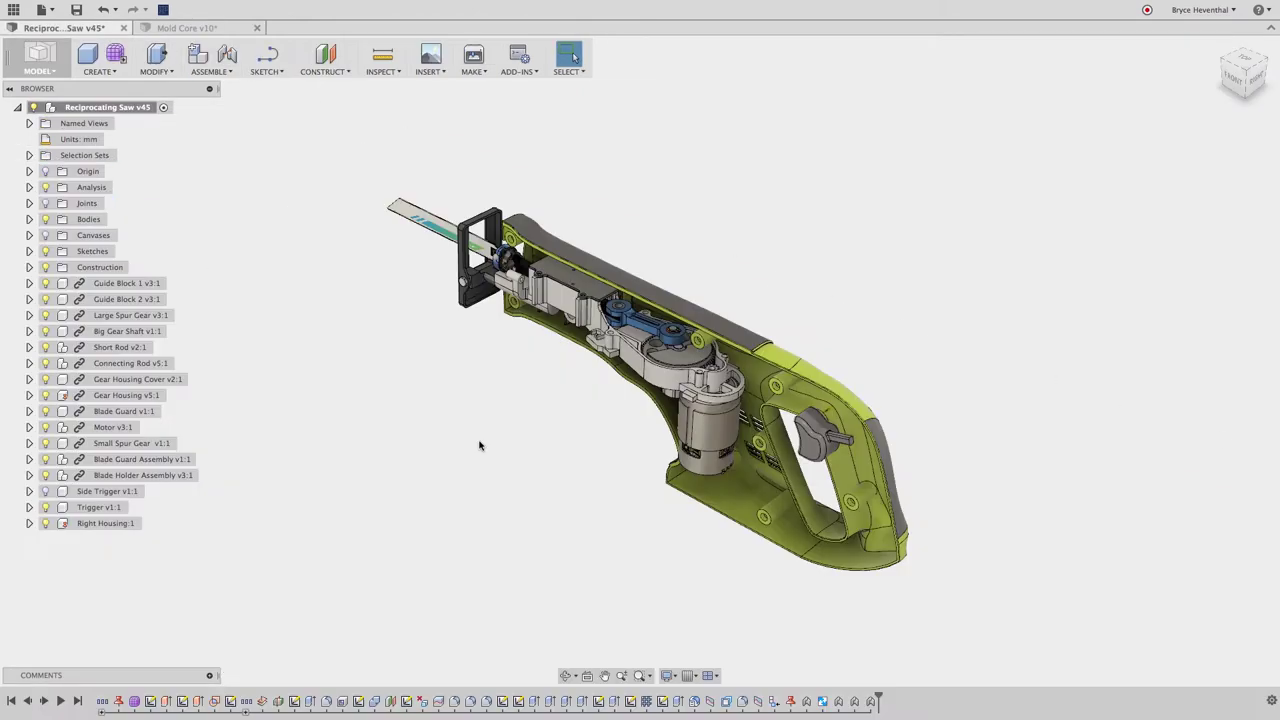
pyautogui.rightClick(130, 702)
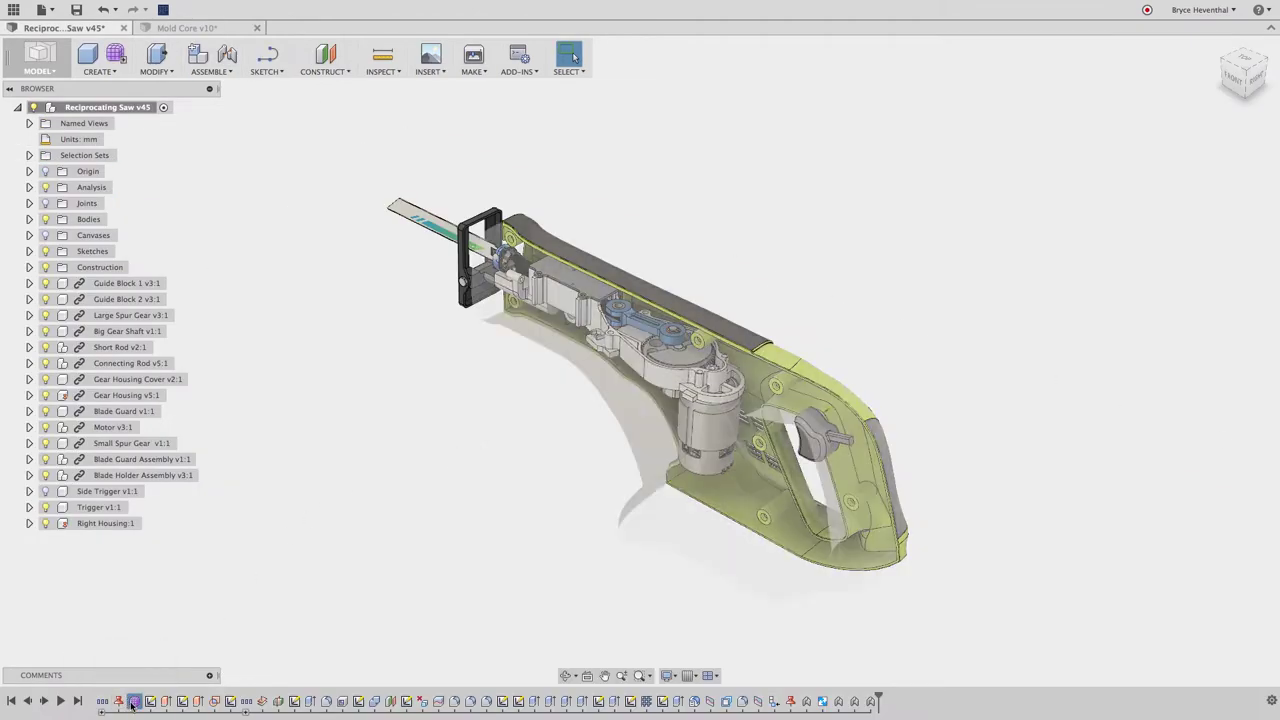
pyautogui.click(158, 618)
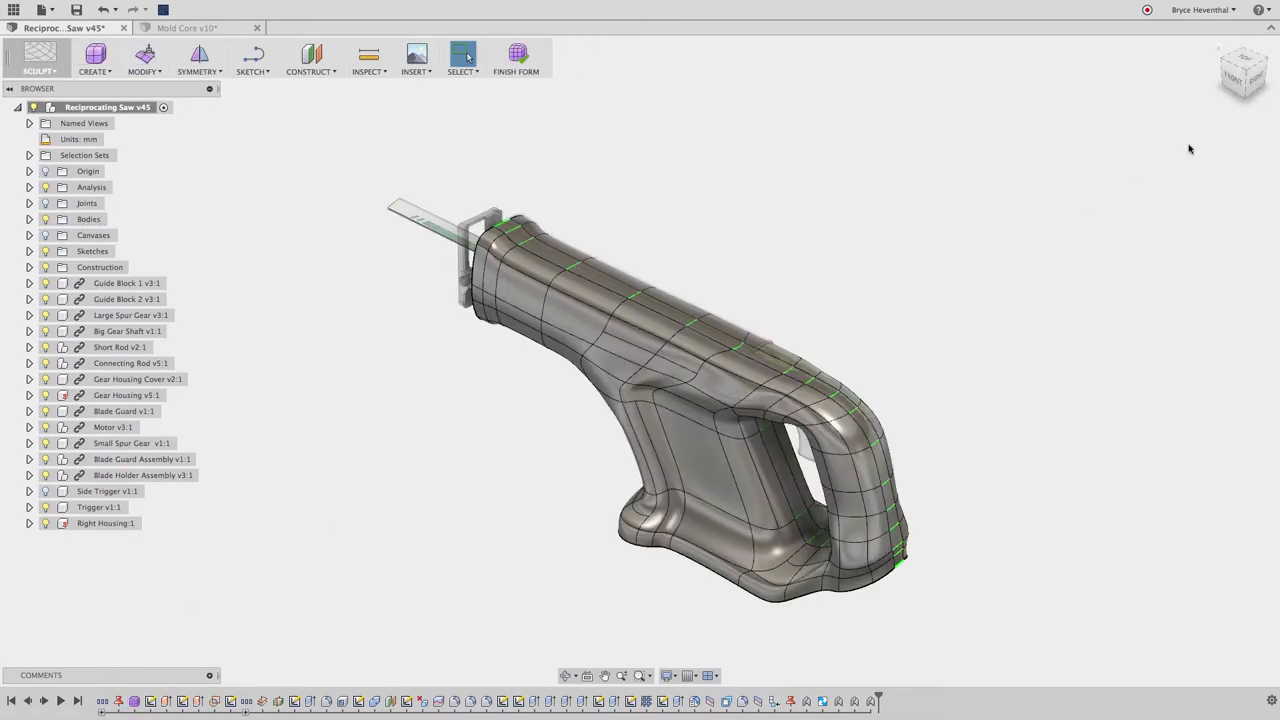
# Step: Select the faces of the saw's rear handle and use Edit Form to move them outward about 1.2 mm
pyautogui.click(1233, 79)
pyautogui.moveTo(986, 201); pyautogui.dragTo(859, 383)
pyautogui.rightClick(859, 383)
pyautogui.click(908, 360)
pyautogui.keyDown('shift'); pyautogui.moveTo(988, 297); pyautogui.dragTo(760, 445, button='middle'); pyautogui.keyUp('shift')
pyautogui.scroll(3, 760, 445)
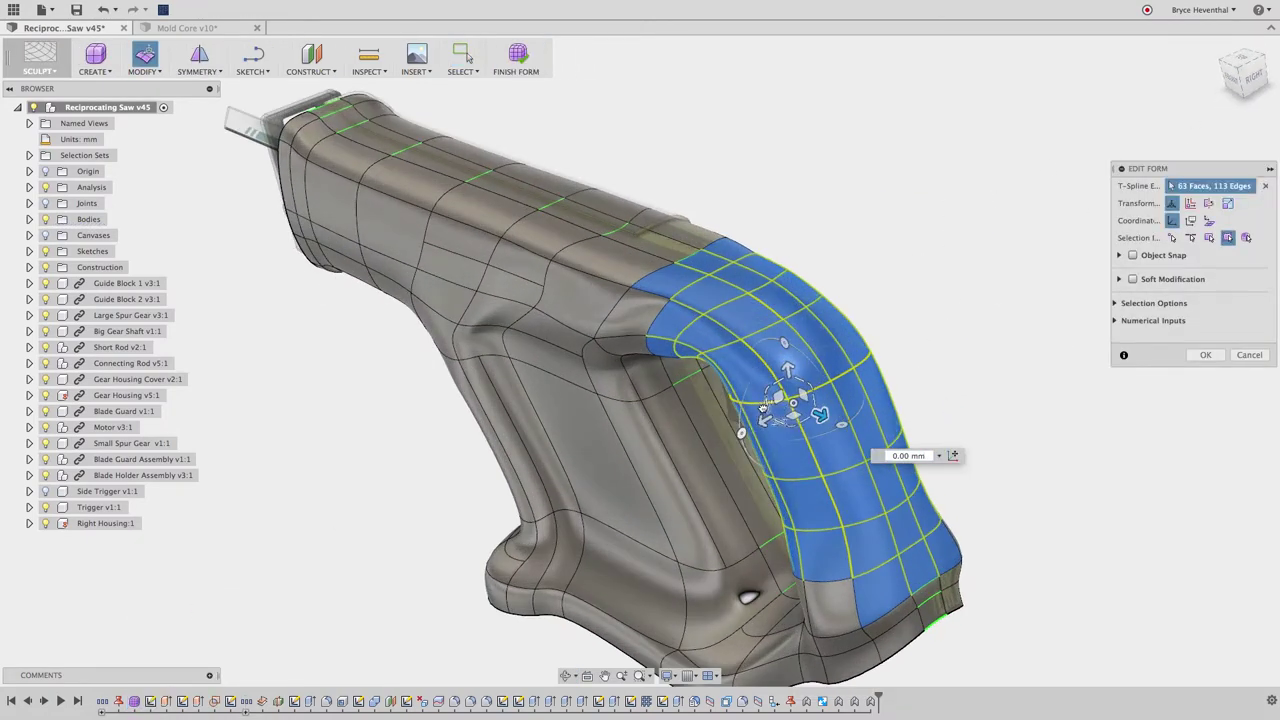
pyautogui.moveTo(765, 405); pyautogui.dragTo(757, 410)
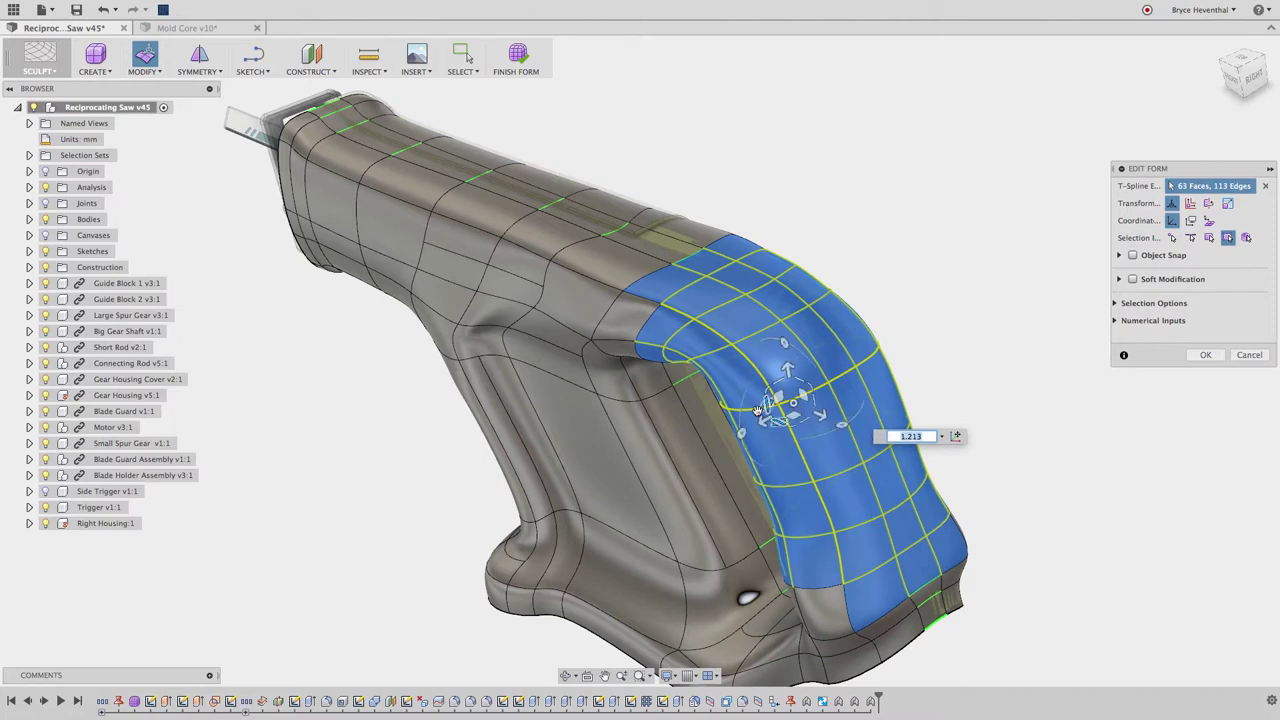
# Step: Move three side faces at the front of the saw's grip outward about 4 mm and accept the form edit
pyautogui.click(454, 303)
pyautogui.keyDown('shift'); pyautogui.click(457, 272); pyautogui.keyUp('shift')
pyautogui.keyDown('shift'); pyautogui.click(440, 338); pyautogui.keyUp('shift')
pyautogui.moveTo(412, 312); pyautogui.dragTo(402, 318)
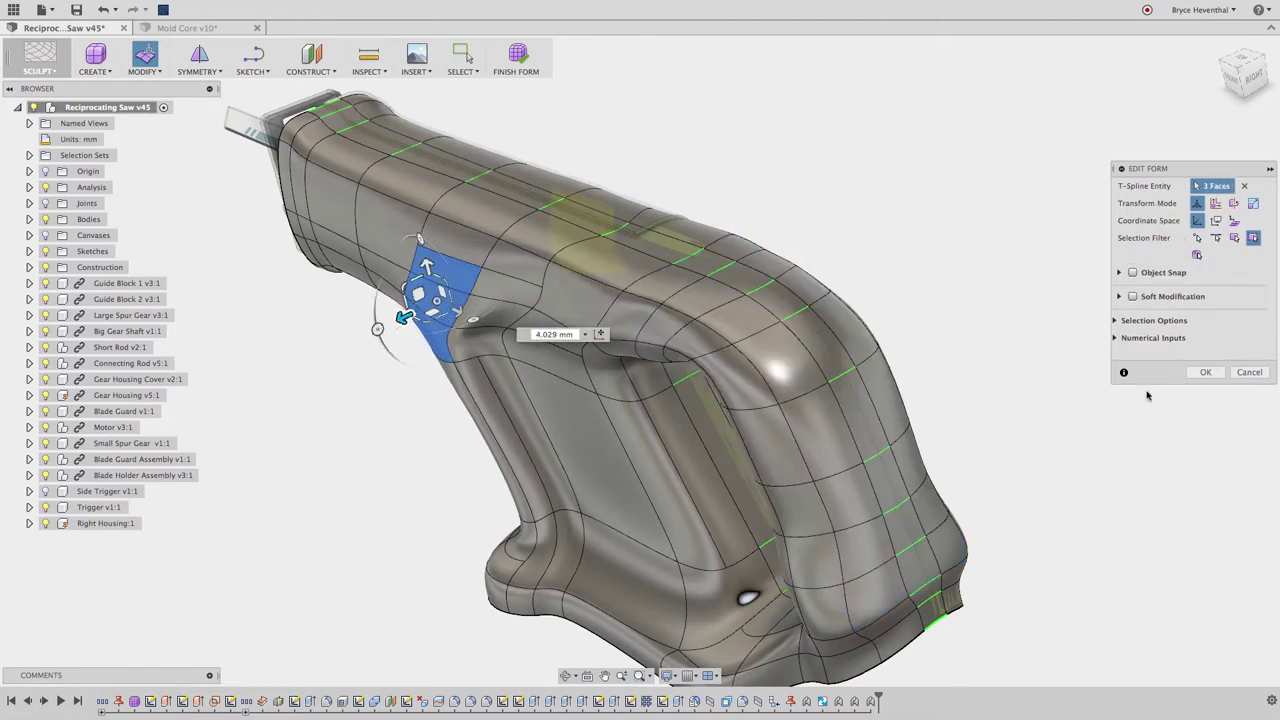
pyautogui.press('Return')
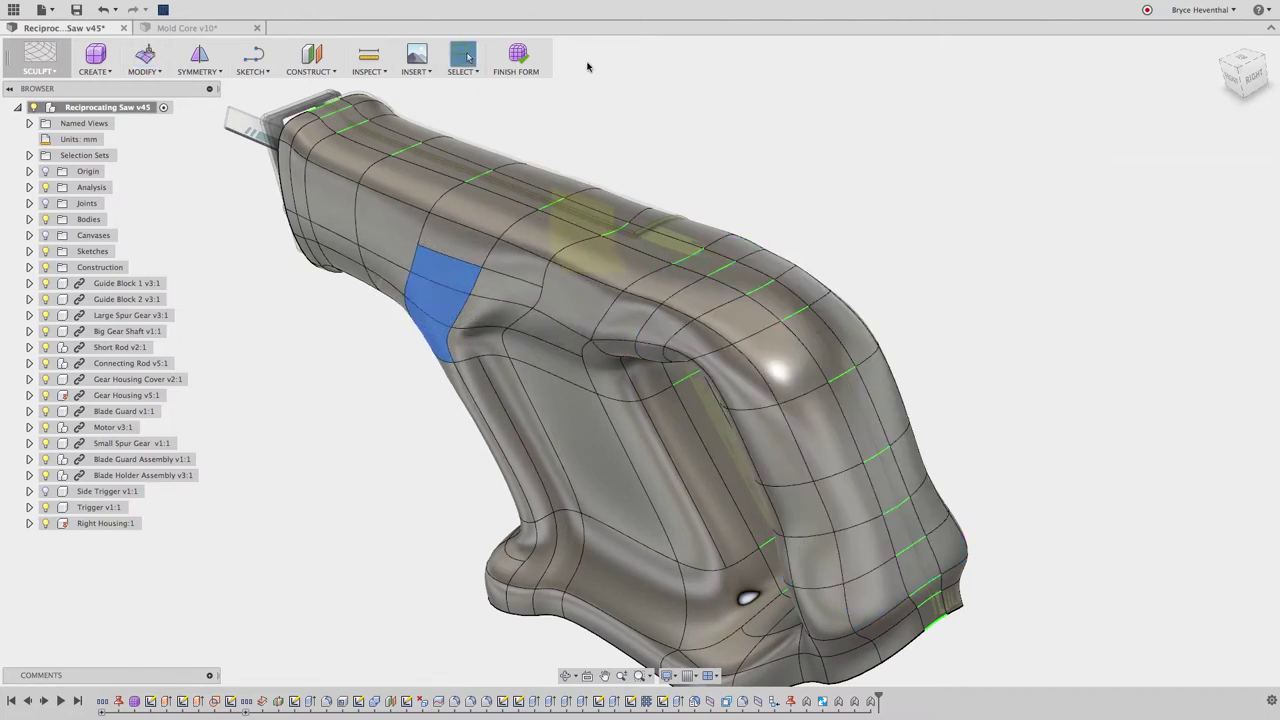
# Step: Finish the form and save the saw as a new version with the description "User Saved"
pyautogui.click(510, 52)
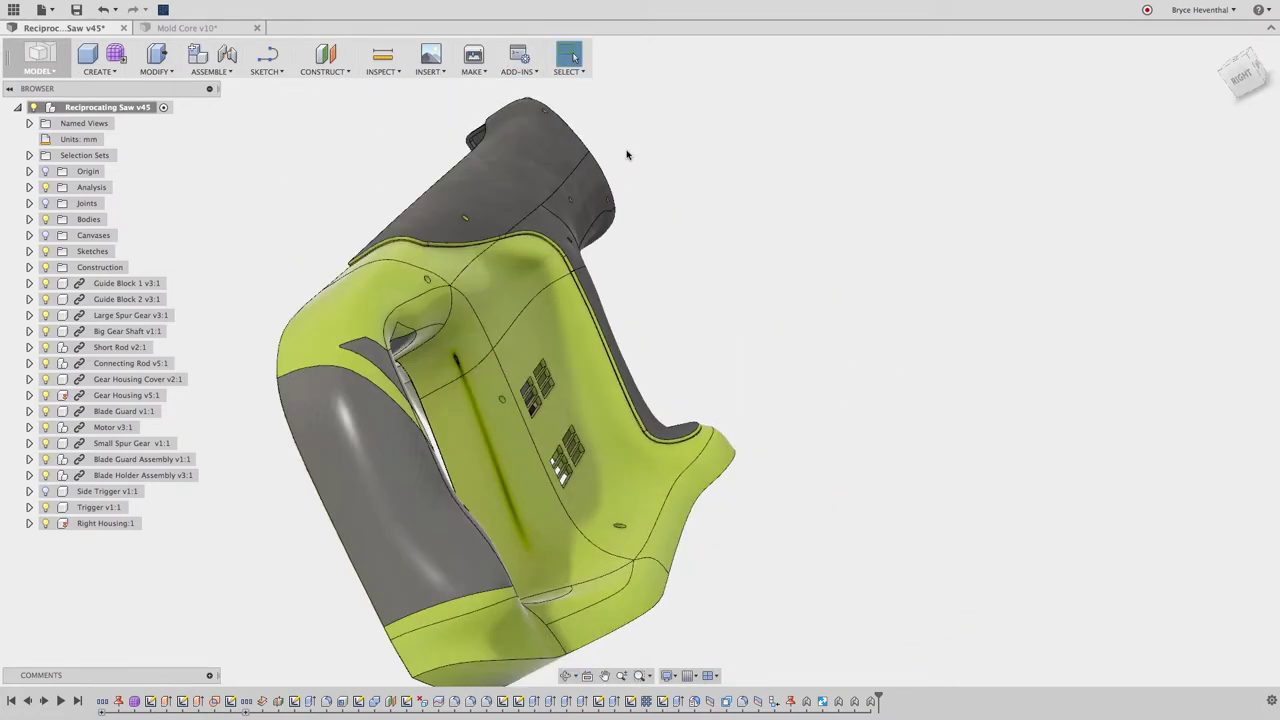
pyautogui.press('super+s')
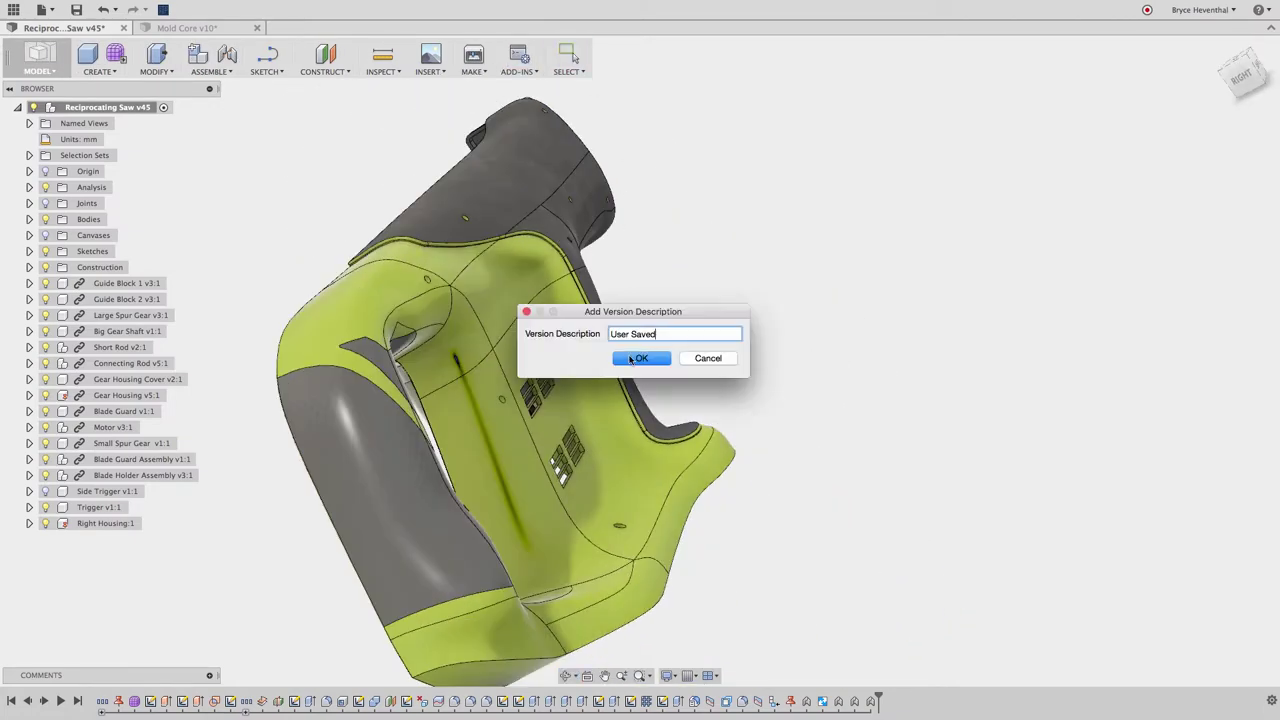
pyautogui.click(633, 359)
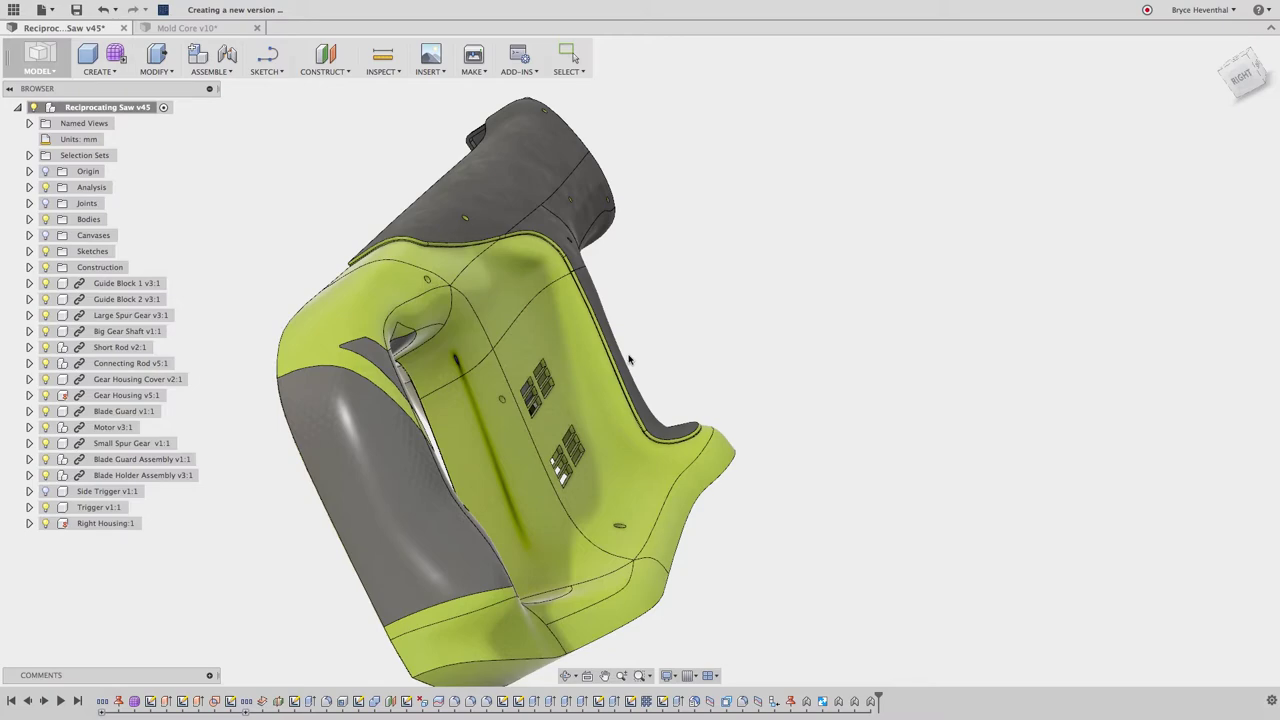
# Step: Return to the Mold Core design, switch to the Model workspace, and update its out-of-date Reciprocating Saw reference
pyautogui.click(229, 28)
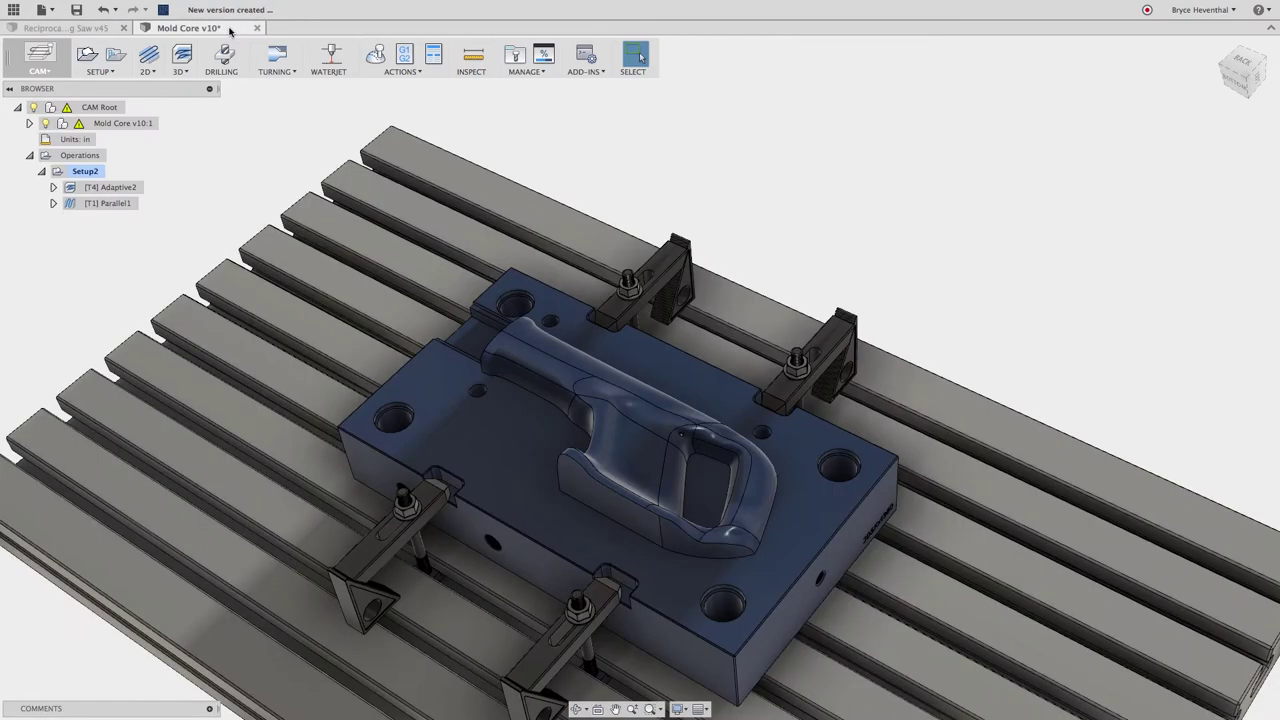
pyautogui.click(38, 60)
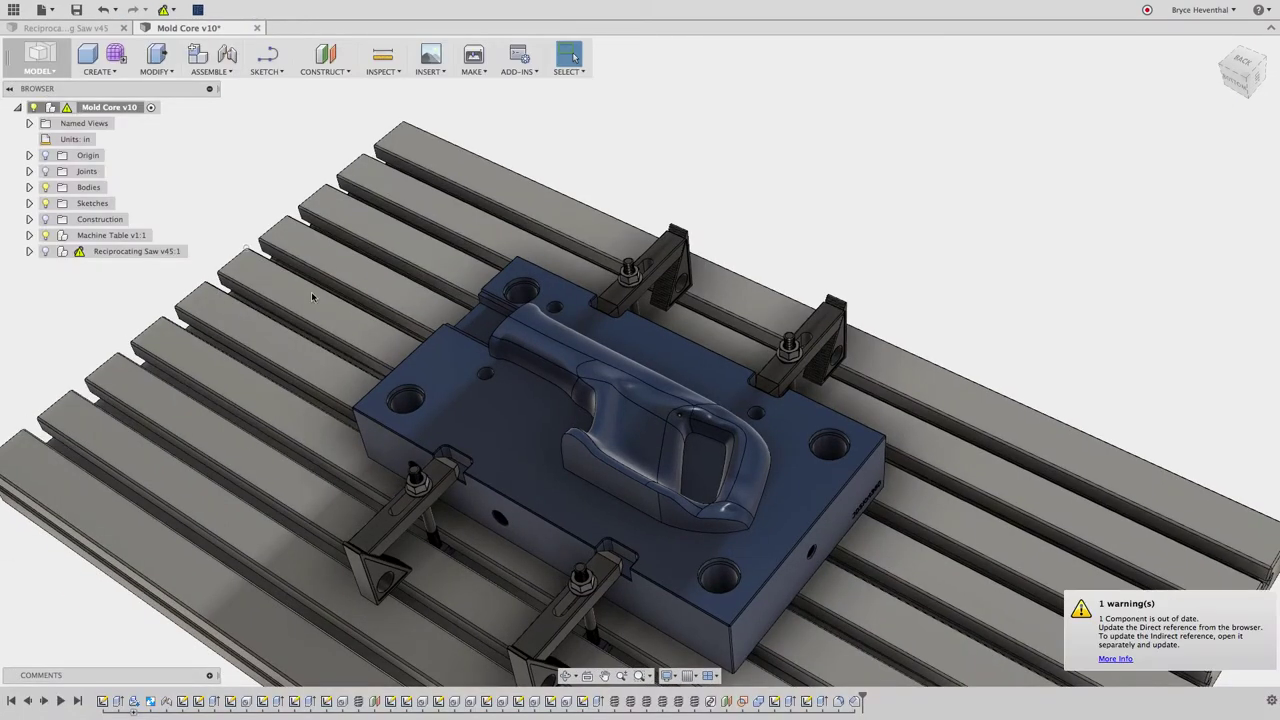
pyautogui.keyDown('shift'); pyautogui.moveTo(312, 297); pyautogui.dragTo(406, 234, button='middle'); pyautogui.keyUp('shift')
pyautogui.scroll(3, 431, 240)
pyautogui.click(166, 11)
pyautogui.click(185, 29)
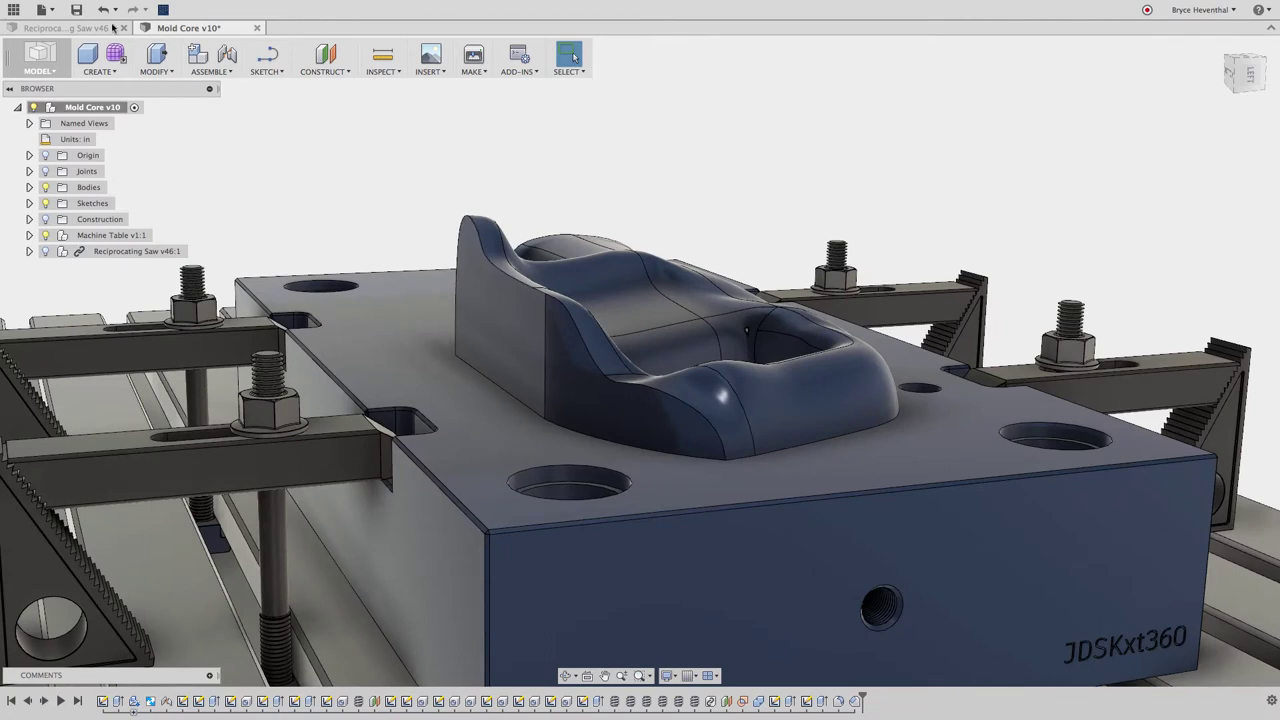
# Step: Undo and redo the reference update twice to compare the mold core's shape before and after the change
pyautogui.click(105, 11)
pyautogui.click(134, 10)
pyautogui.click(105, 11)
pyautogui.click(132, 10)
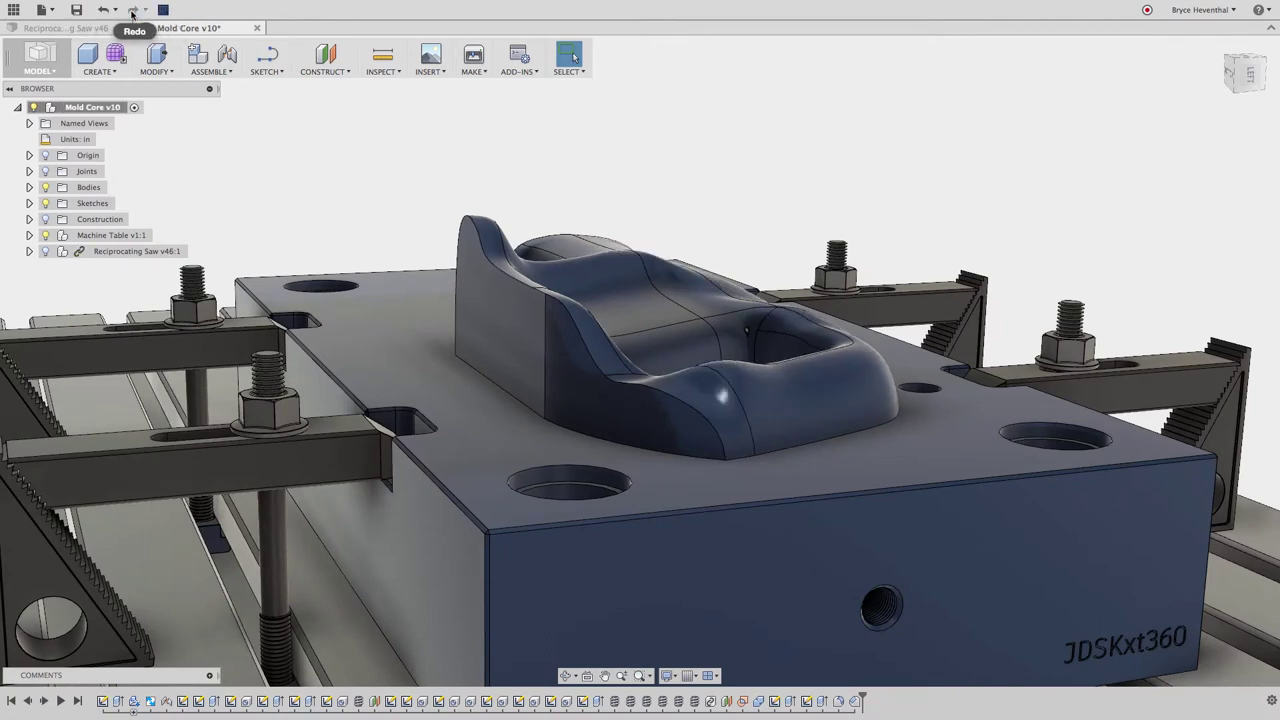
# Step: Switch to the CAM workspace and regenerate the out-of-date Setup2 toolpaths for the updated mold core
pyautogui.keyDown('shift'); pyautogui.moveTo(208, 168); pyautogui.dragTo(300, 385, button='middle'); pyautogui.keyUp('shift')
pyautogui.click(40, 60)
pyautogui.click(48, 233)
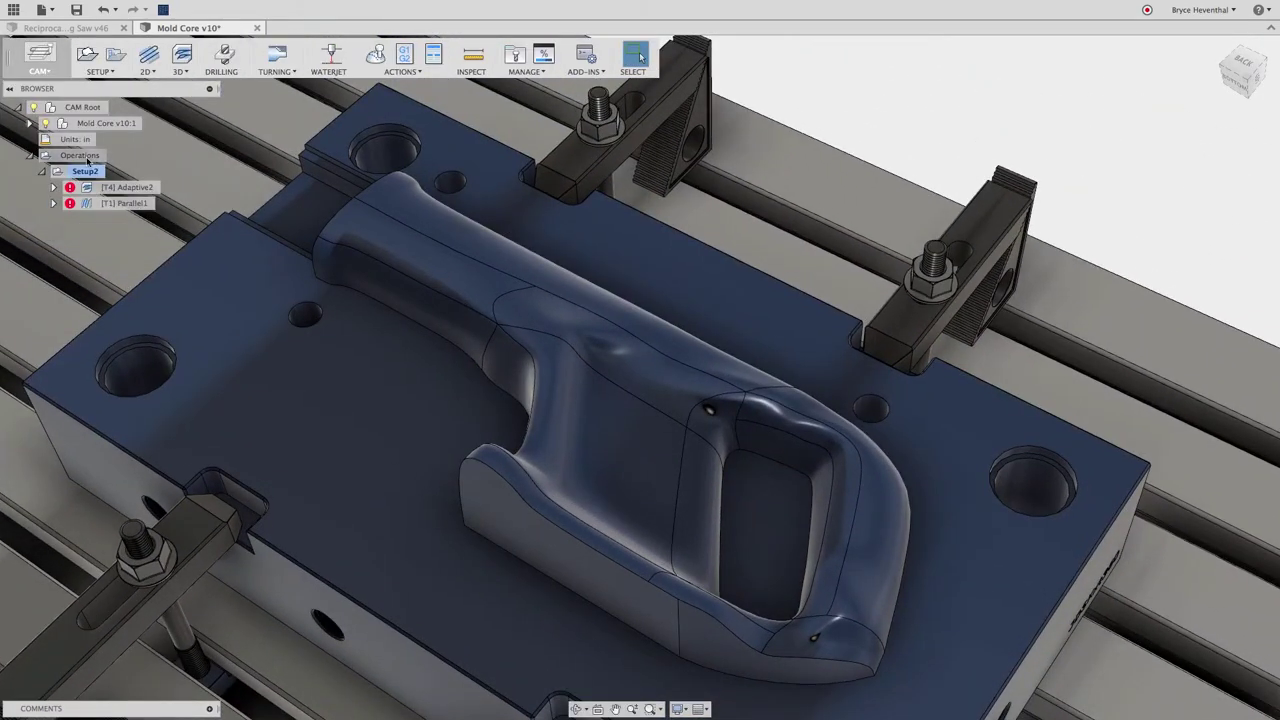
pyautogui.rightClick(87, 172)
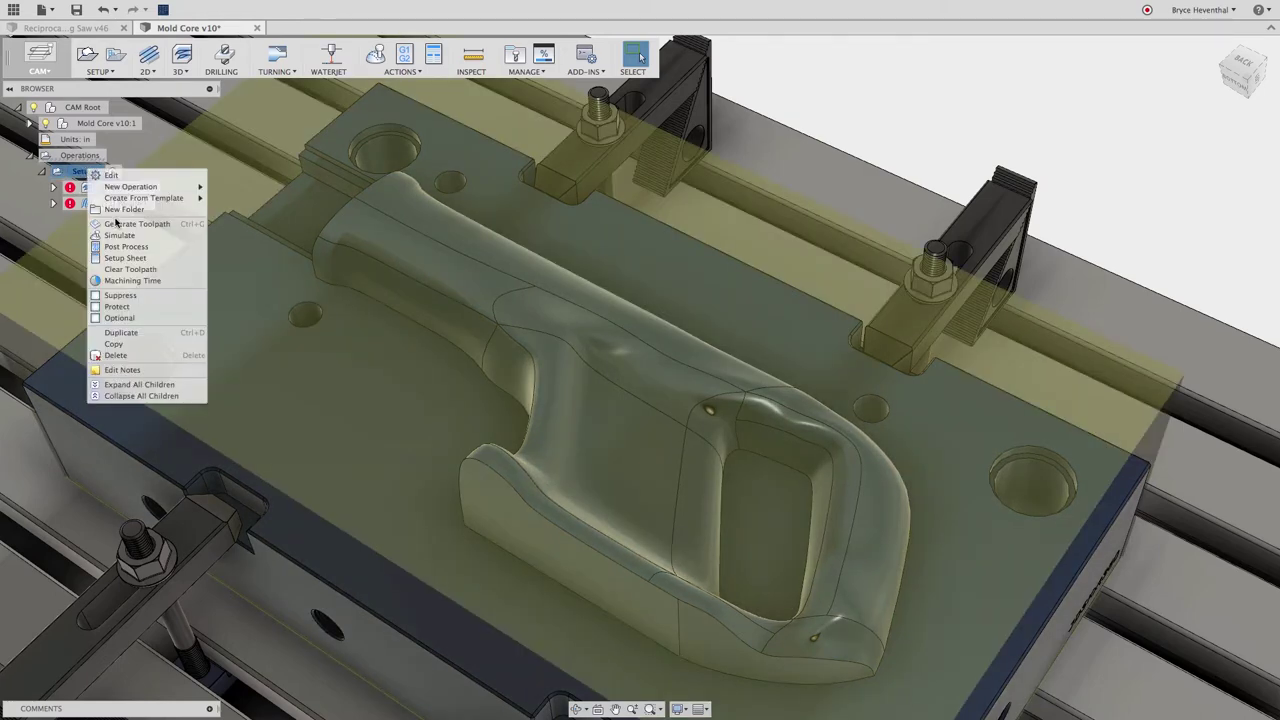
pyautogui.click(117, 225)
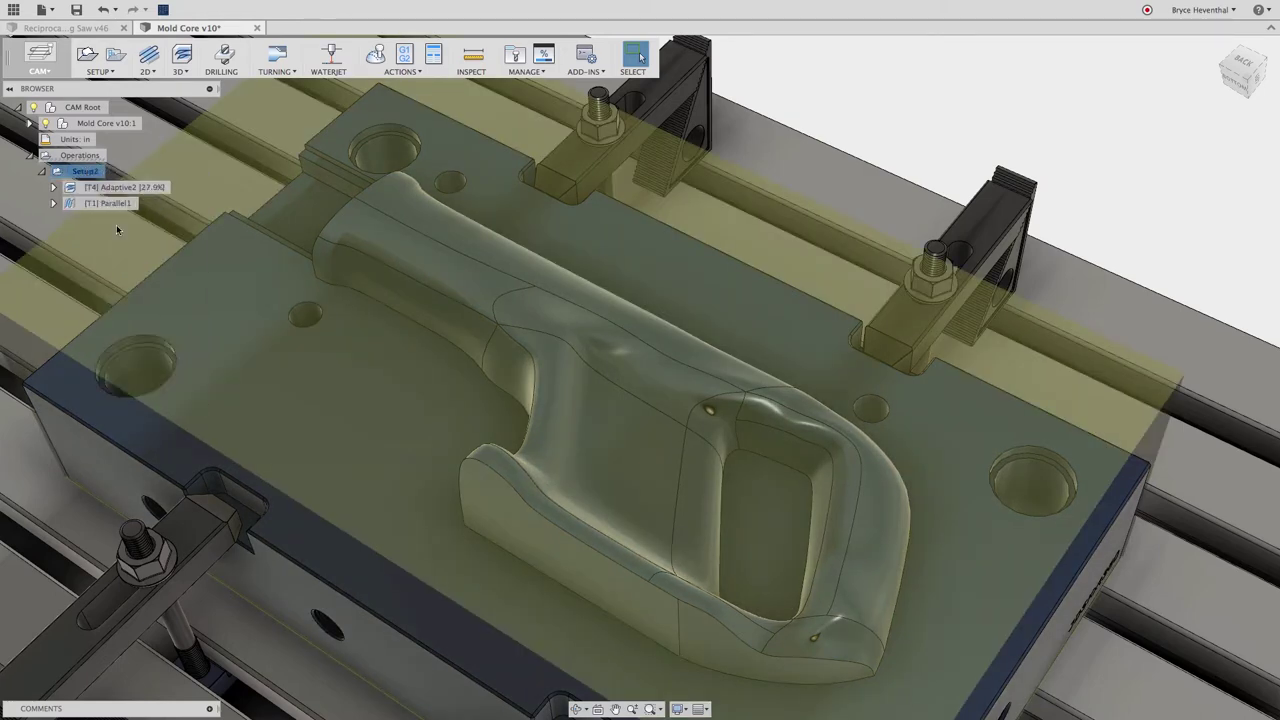
# Step: Simulate the Setup2 toolpaths with the stock displayed and run the playback at a higher speed
pyautogui.click(375, 55)
pyautogui.click(1133, 323)
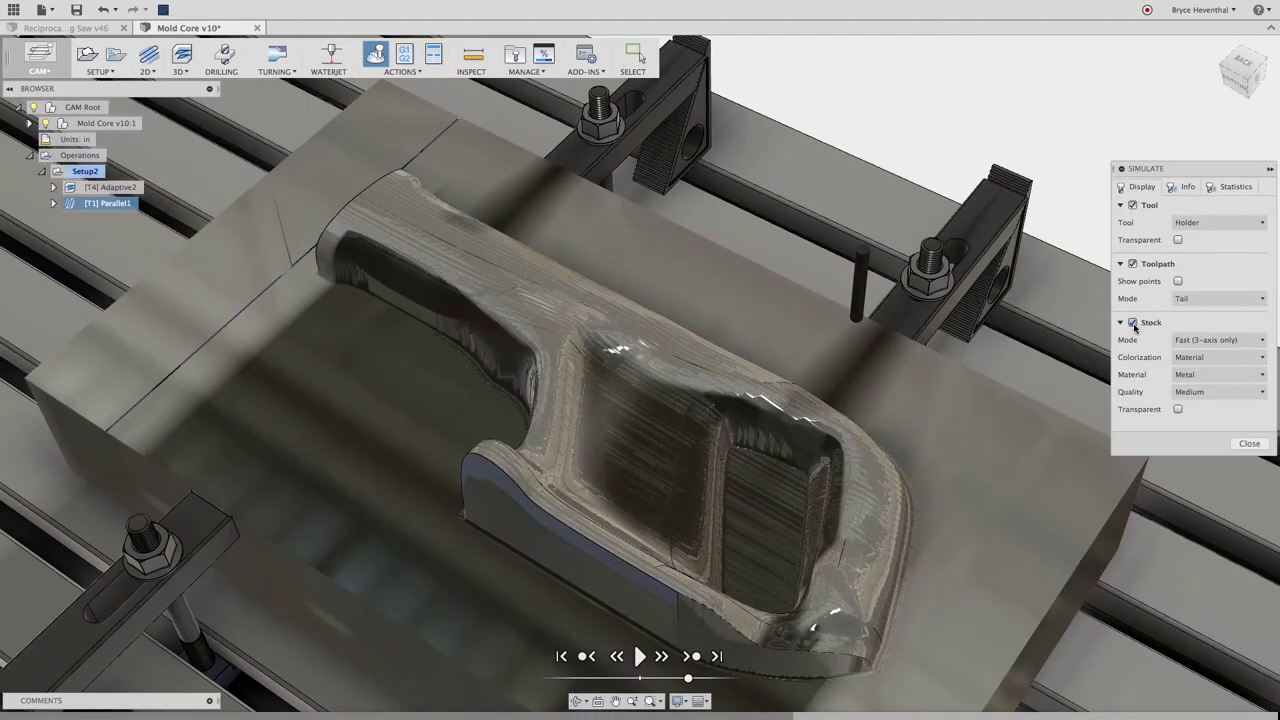
pyautogui.click(640, 656)
pyautogui.moveTo(688, 678); pyautogui.dragTo(712, 678)
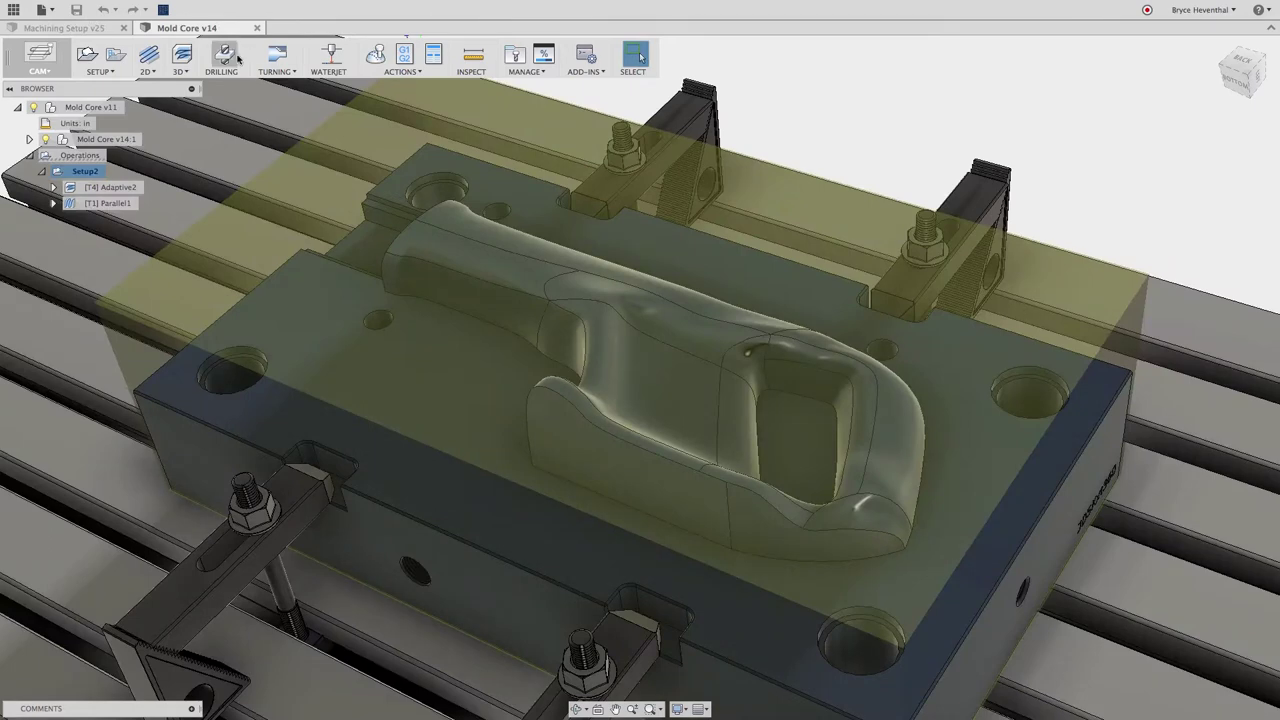
# Step: Create a drilling operation with the #5 Ø1" drill on a large corner hole's face and include all holes of the same diameter
pyautogui.click(225, 56)
pyautogui.click(1207, 222)
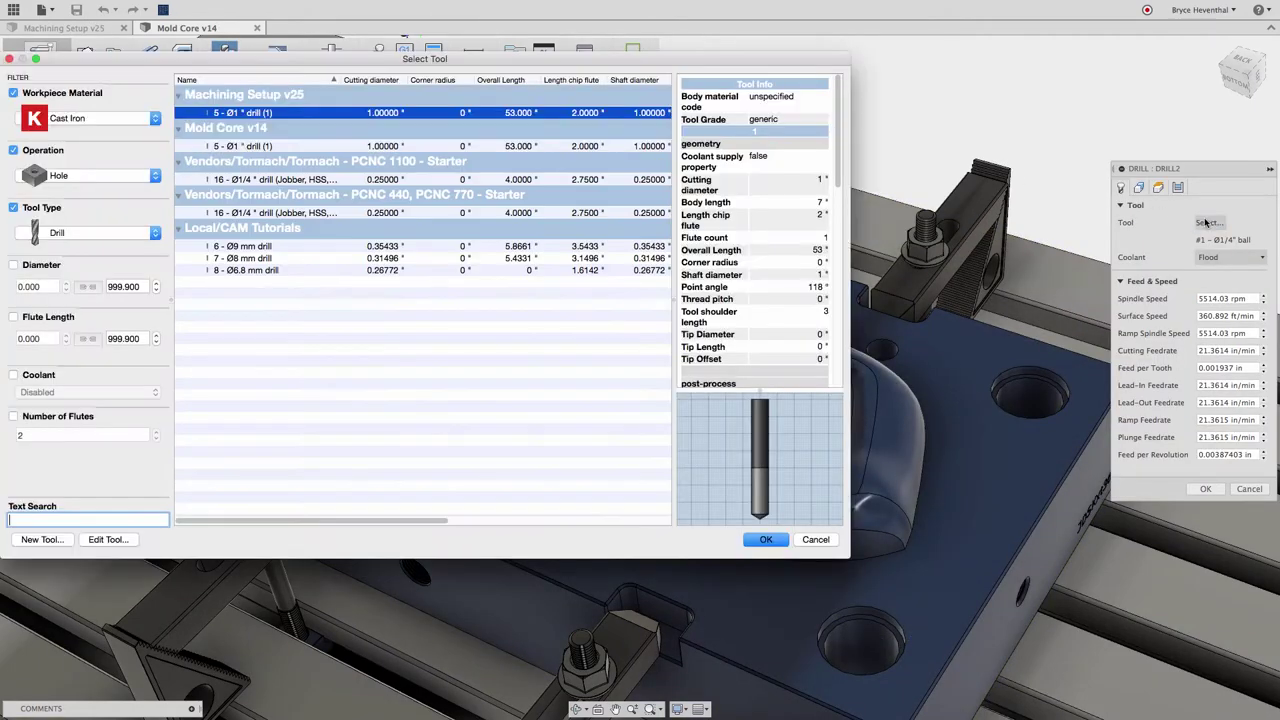
pyautogui.doubleClick(595, 117)
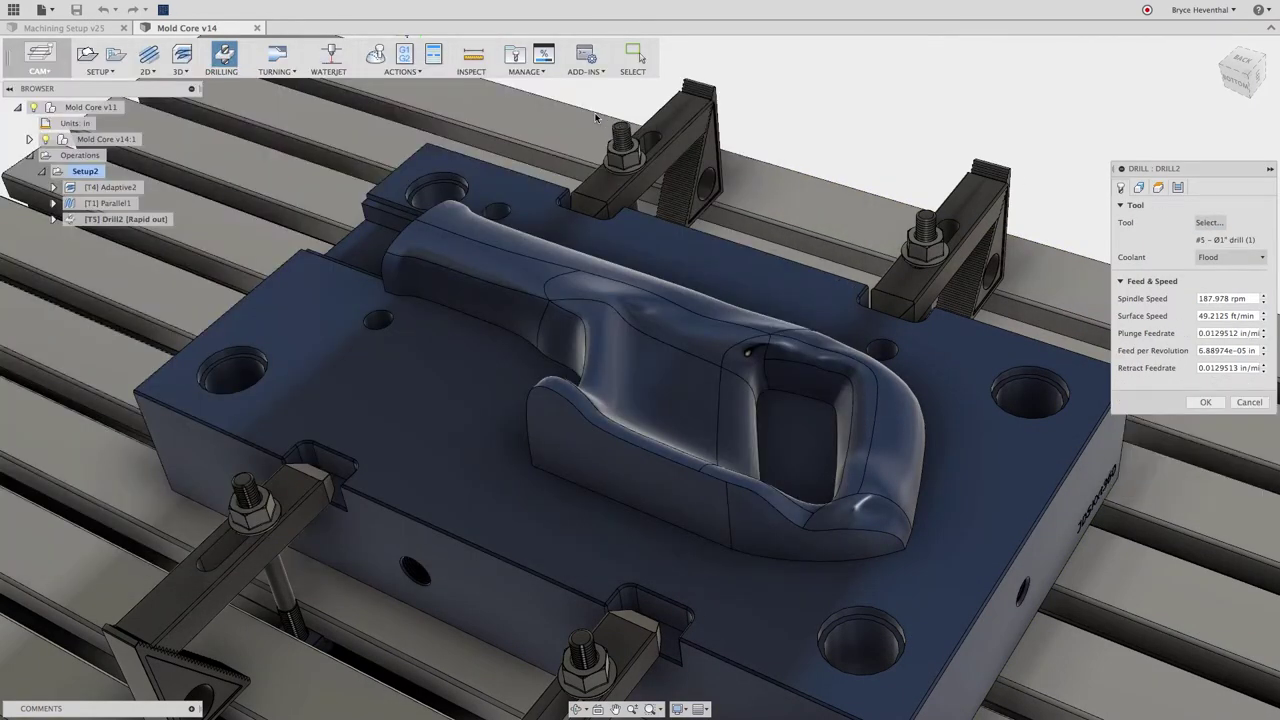
pyautogui.click(1139, 188)
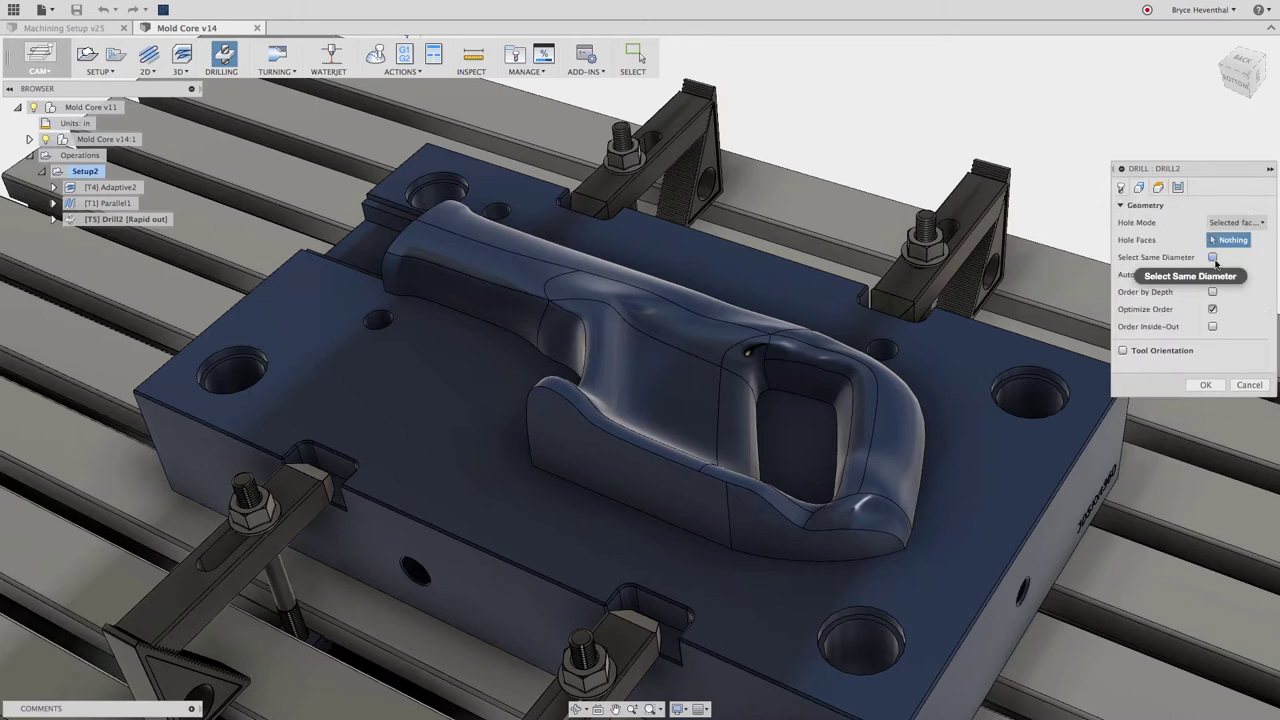
pyautogui.click(1212, 257)
pyautogui.click(1038, 403)
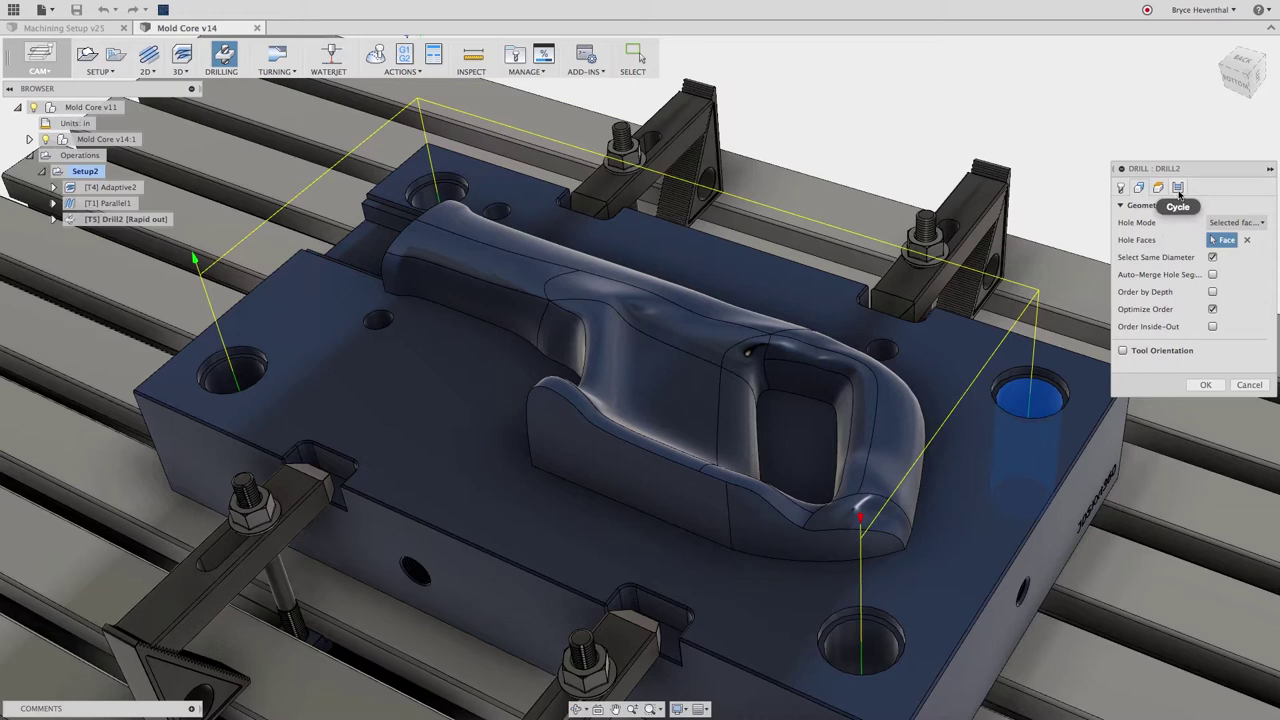
# Step: Set the drilling cycle type to Deep drilling - full retract and accept the operation
pyautogui.click(1178, 189)
pyautogui.click(1197, 223)
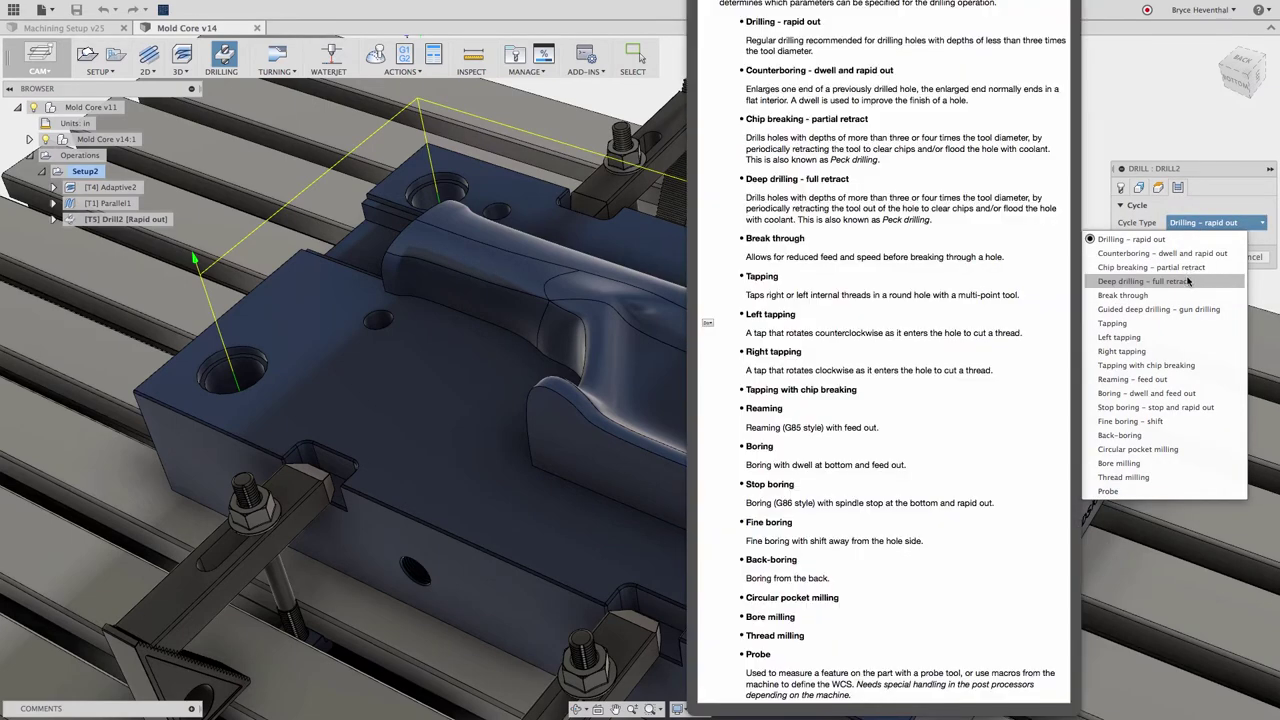
pyautogui.click(1188, 281)
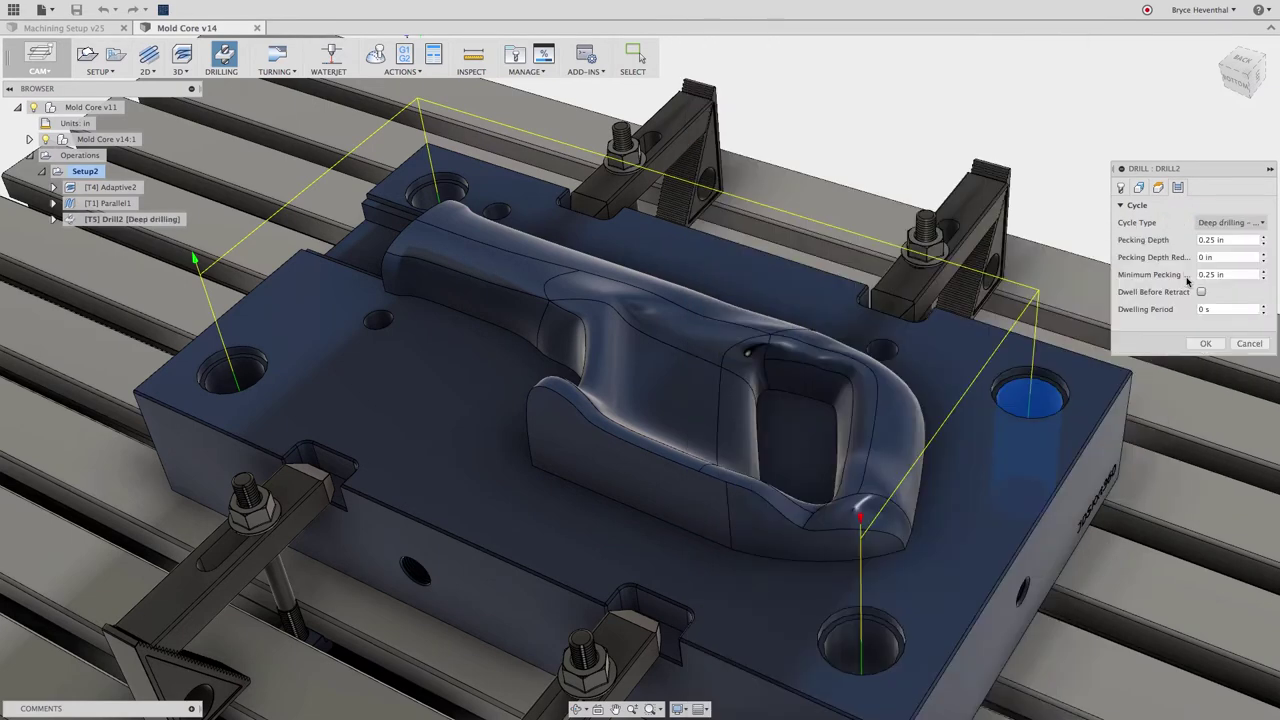
pyautogui.click(1205, 344)
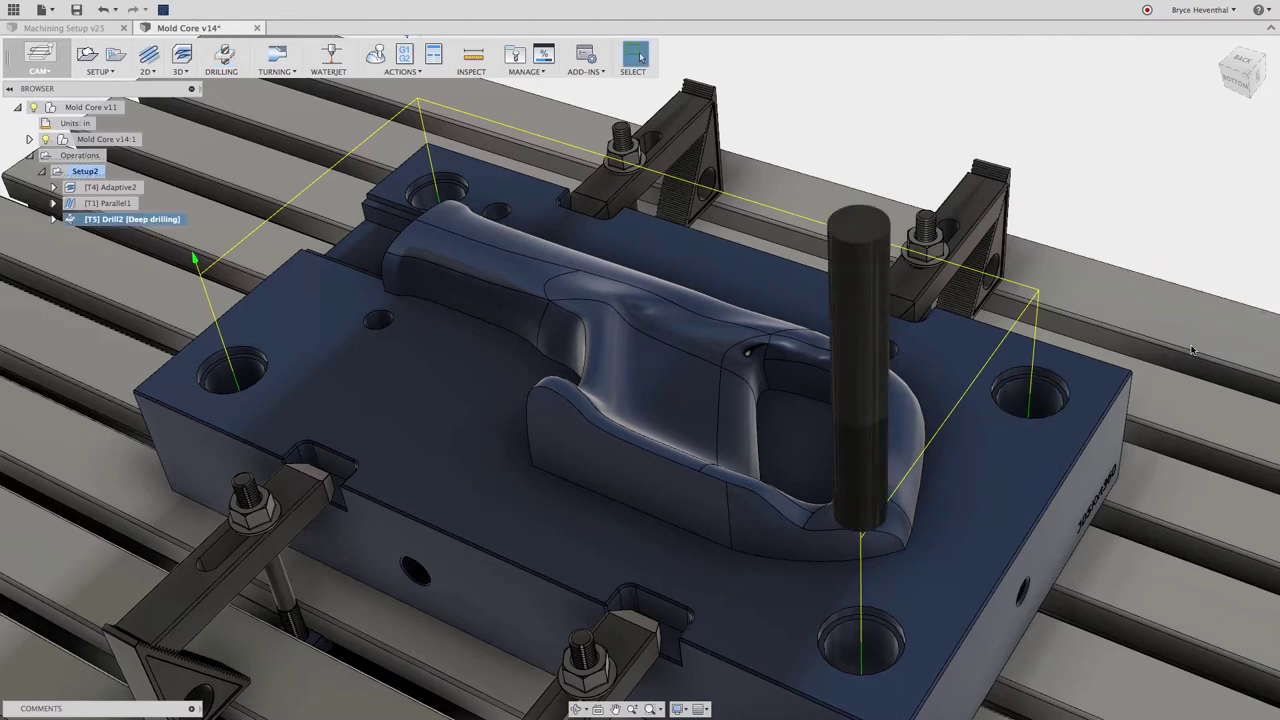
# Step: Return to the Model workspace and turn off design history capture for the Mold Core, removing its timeline
pyautogui.click(43, 64)
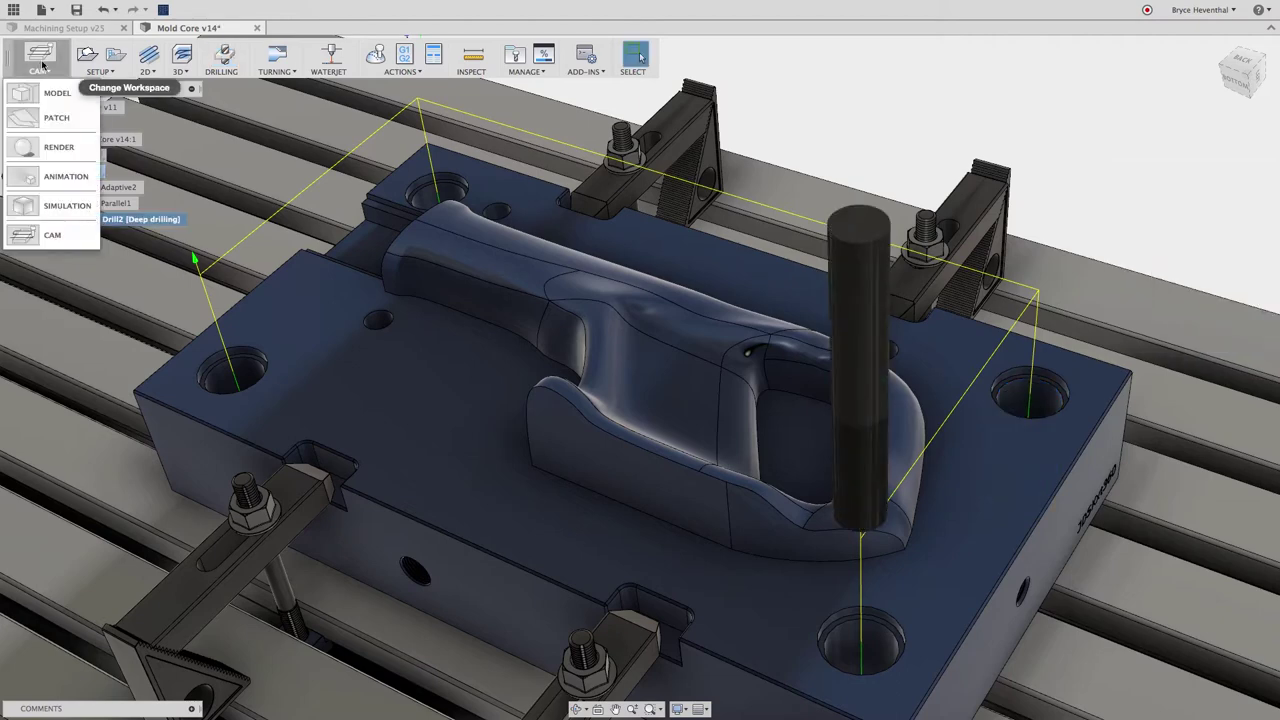
pyautogui.click(41, 96)
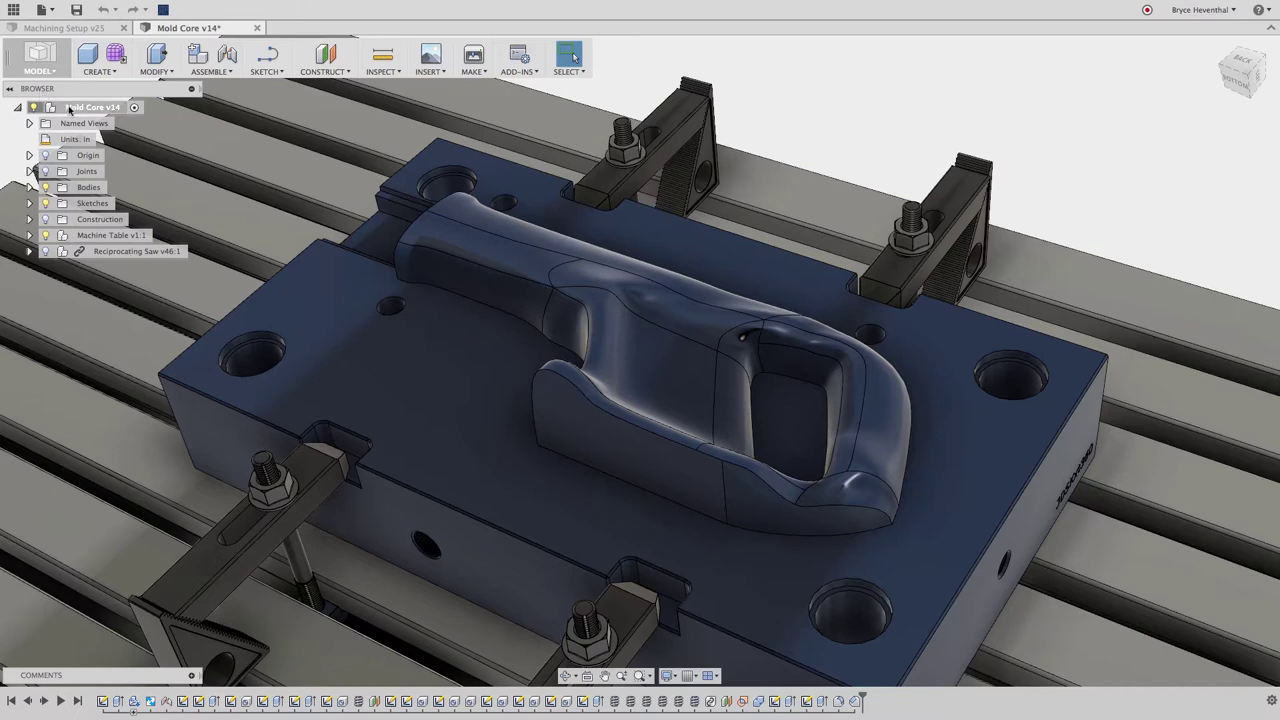
pyautogui.rightClick(70, 109)
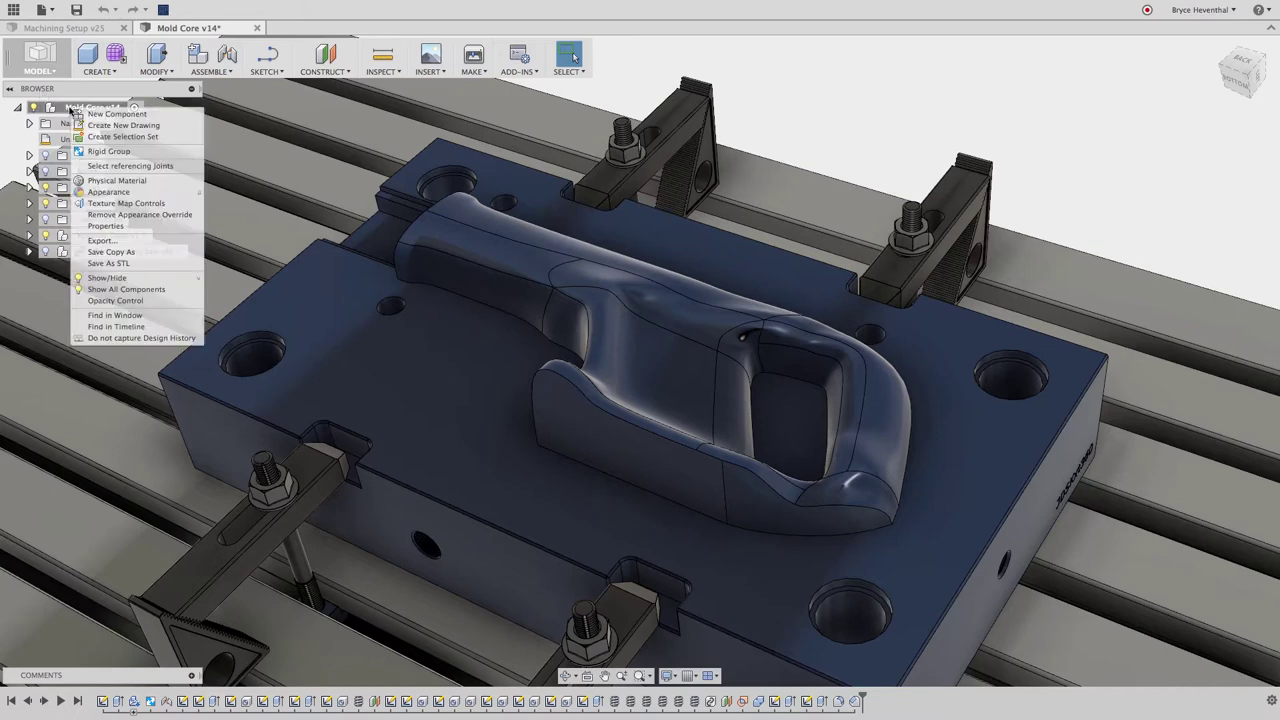
pyautogui.click(96, 338)
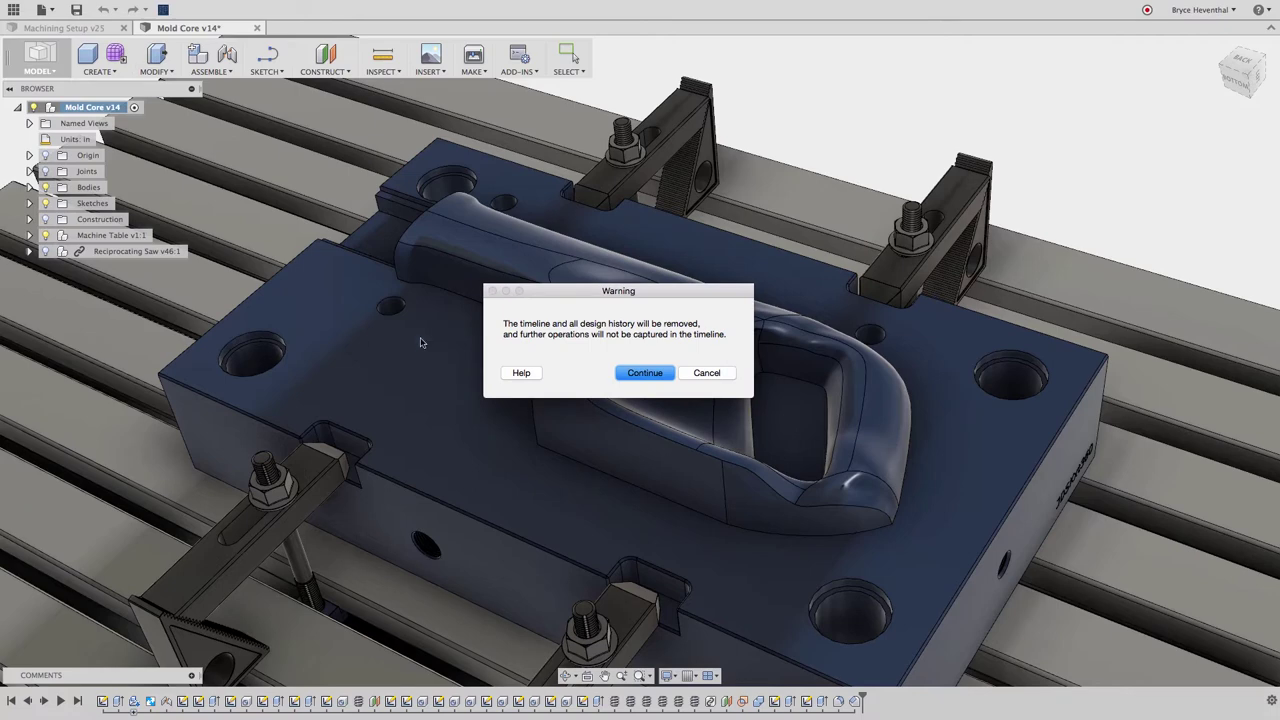
pyautogui.click(632, 373)
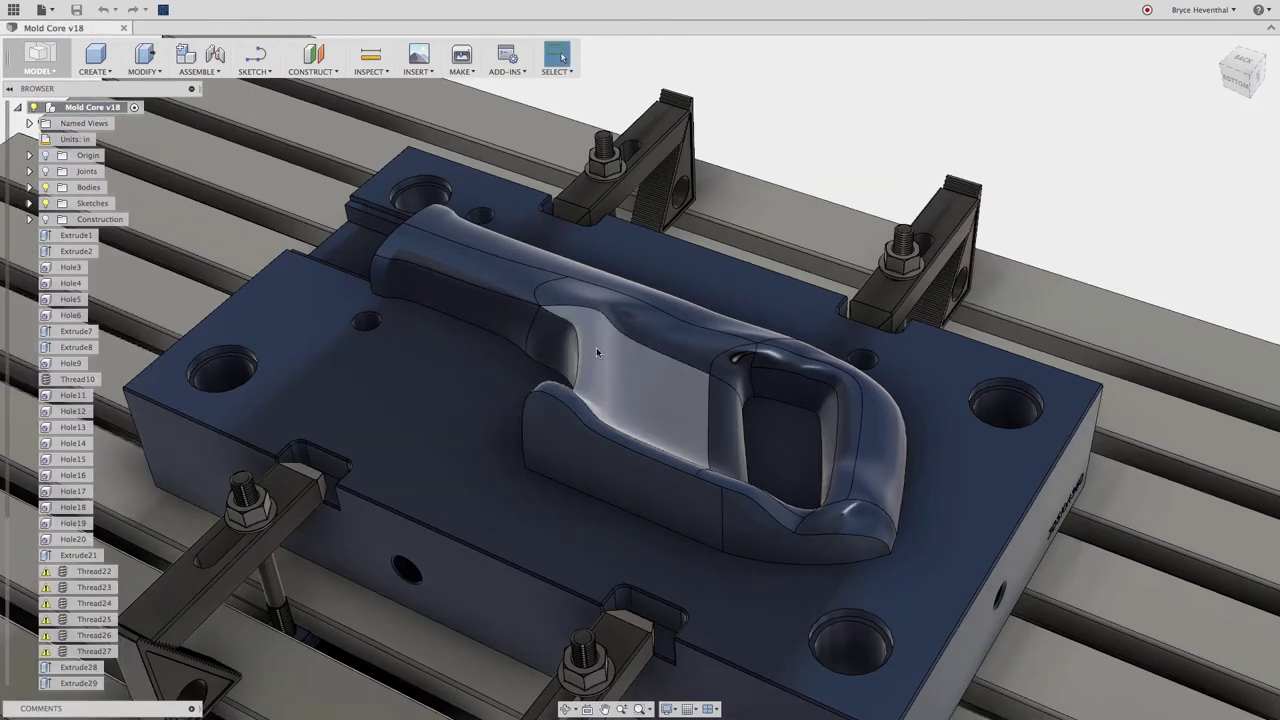
# Step: Start a Live Review session of the Mold Core with the machine shop
pyautogui.click(55, 10)
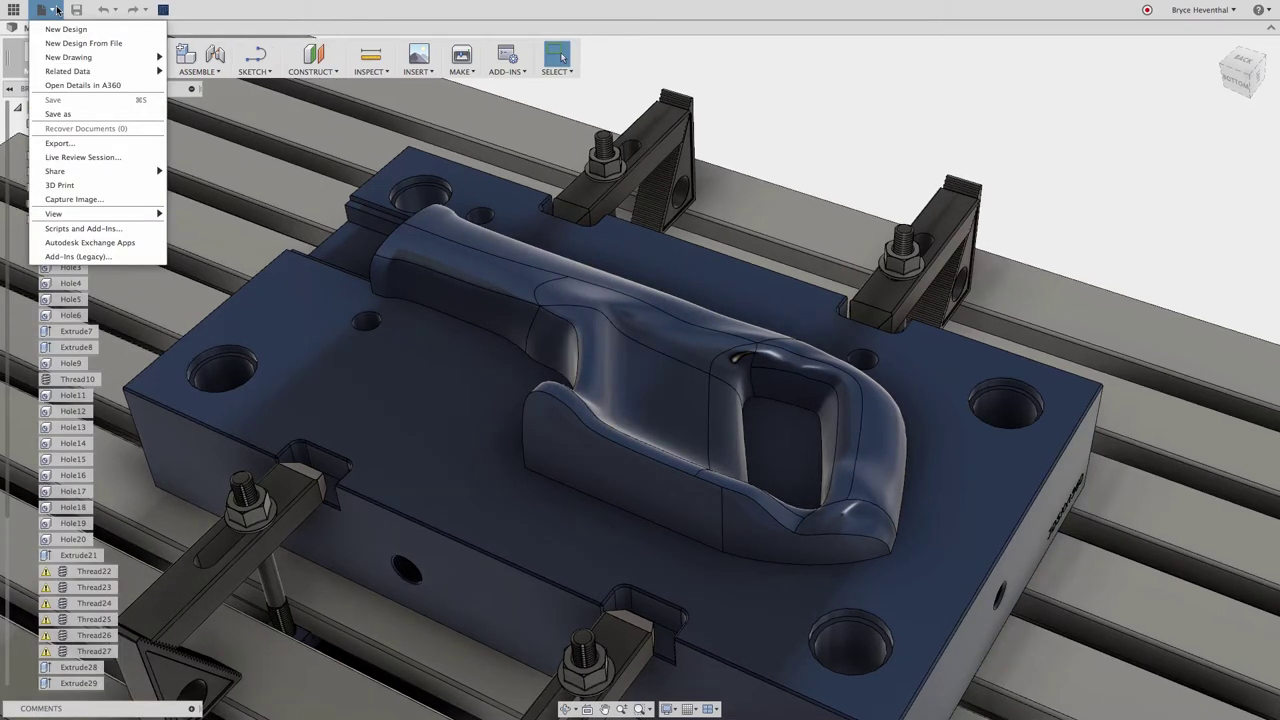
pyautogui.click(62, 158)
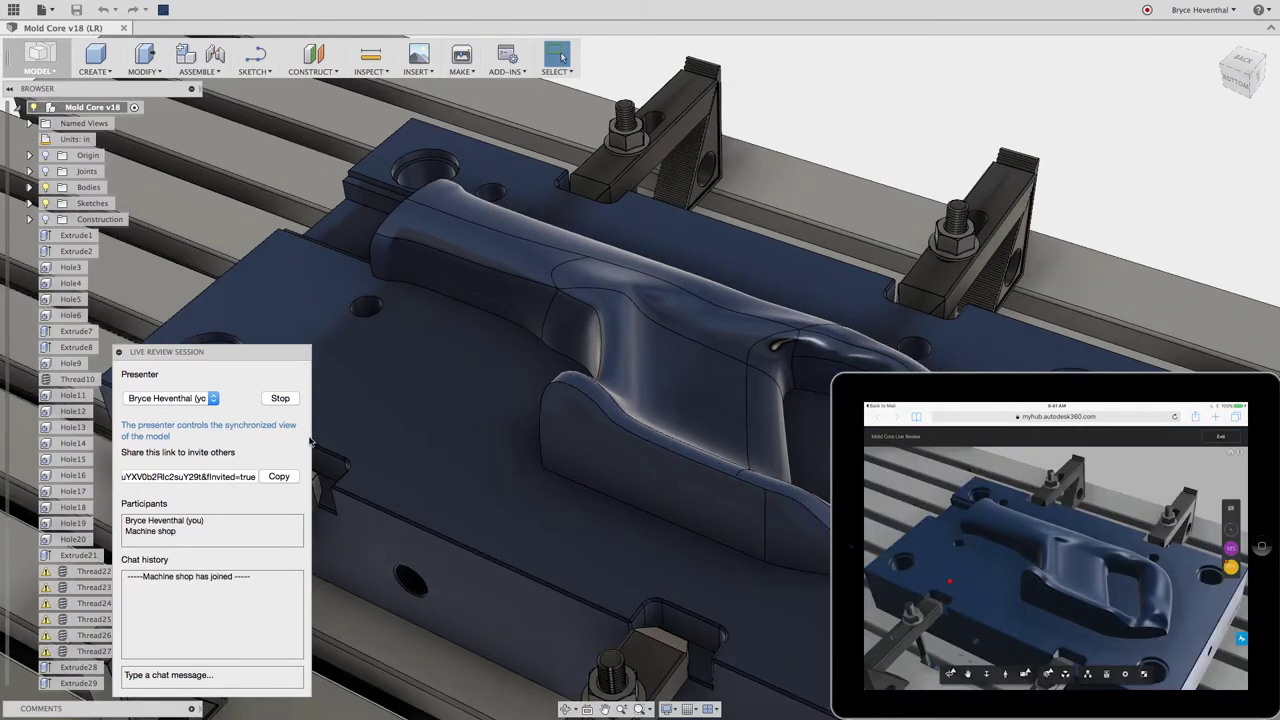
pyautogui.moveTo(403, 338); pyautogui.dragTo(480, 362, button='middle')
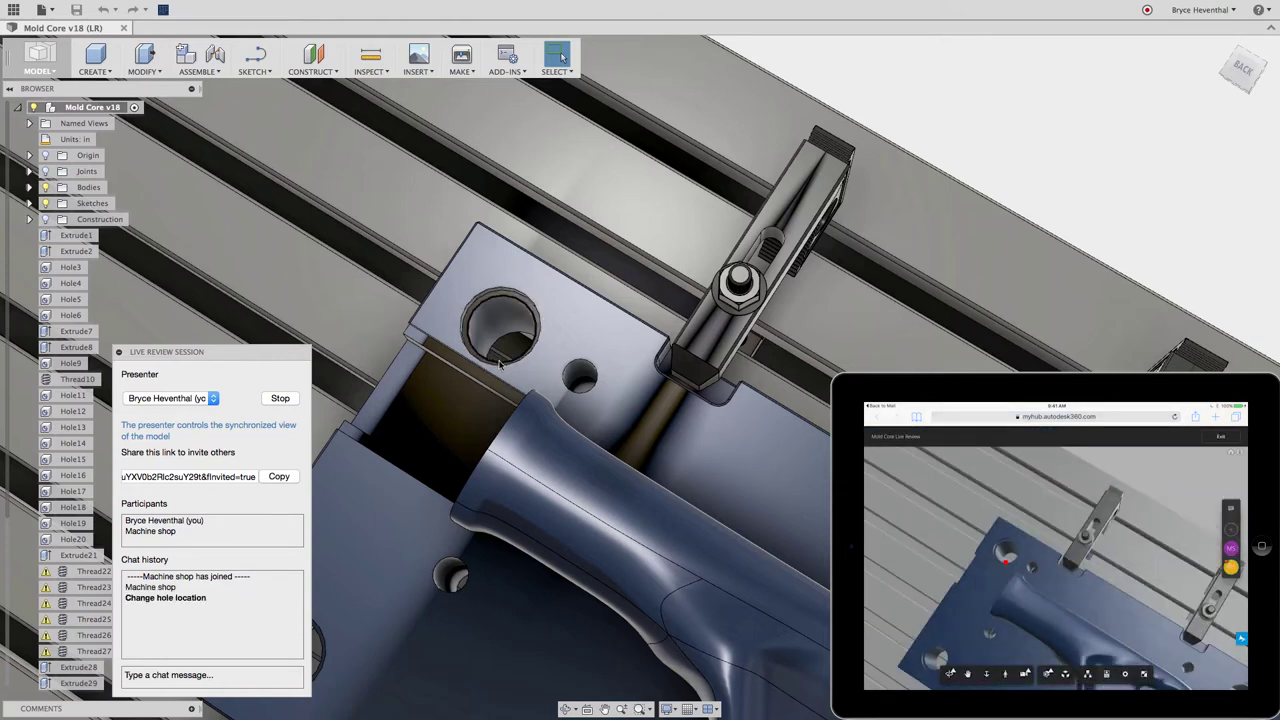
# Step: Move the faces of the large corner hole beside the narrow end of the saw form by an X distance of 0.7 in
pyautogui.scroll(-1, 499, 363)
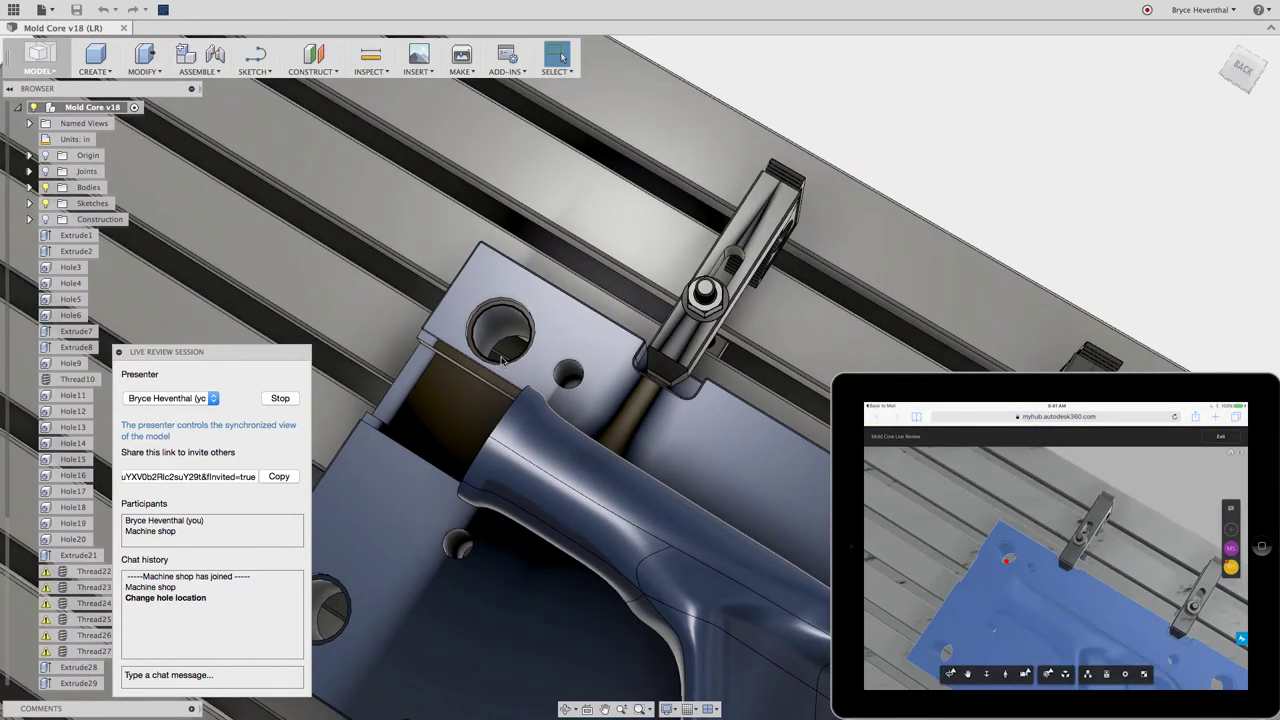
pyautogui.click(500, 330)
pyautogui.rightClick(500, 328)
pyautogui.click(449, 344)
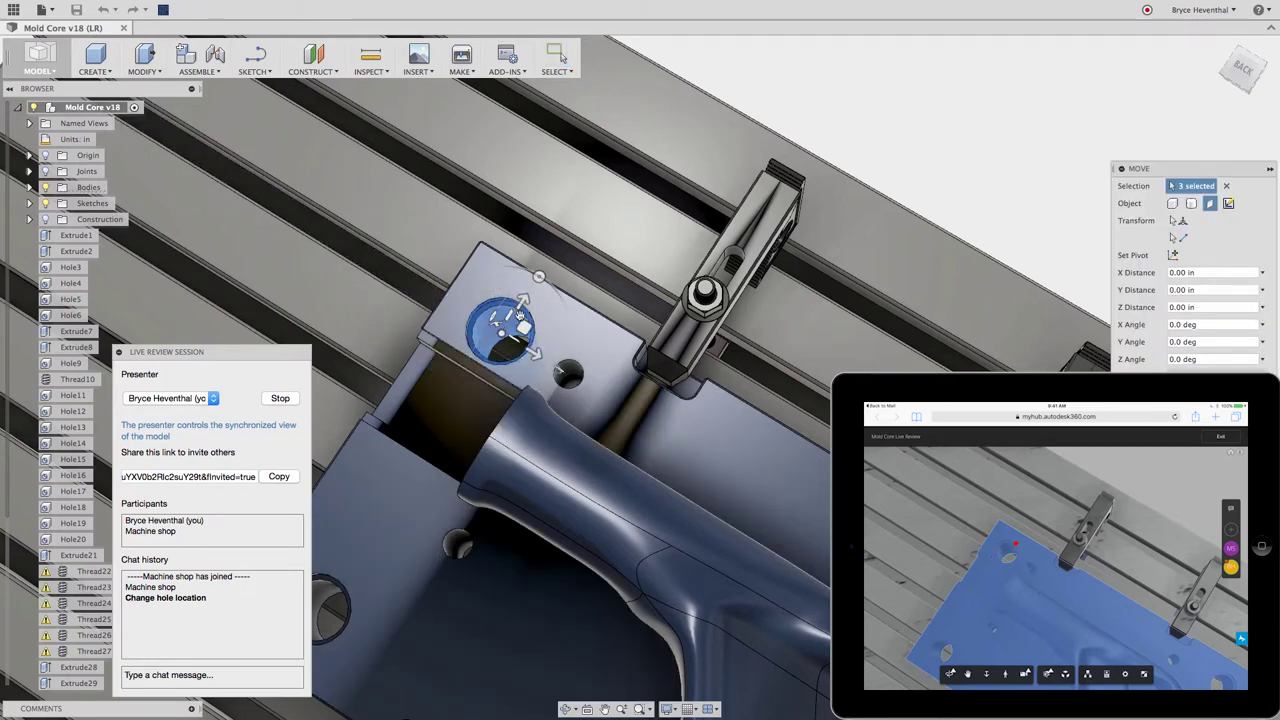
pyautogui.moveTo(521, 308); pyautogui.dragTo(543, 284)
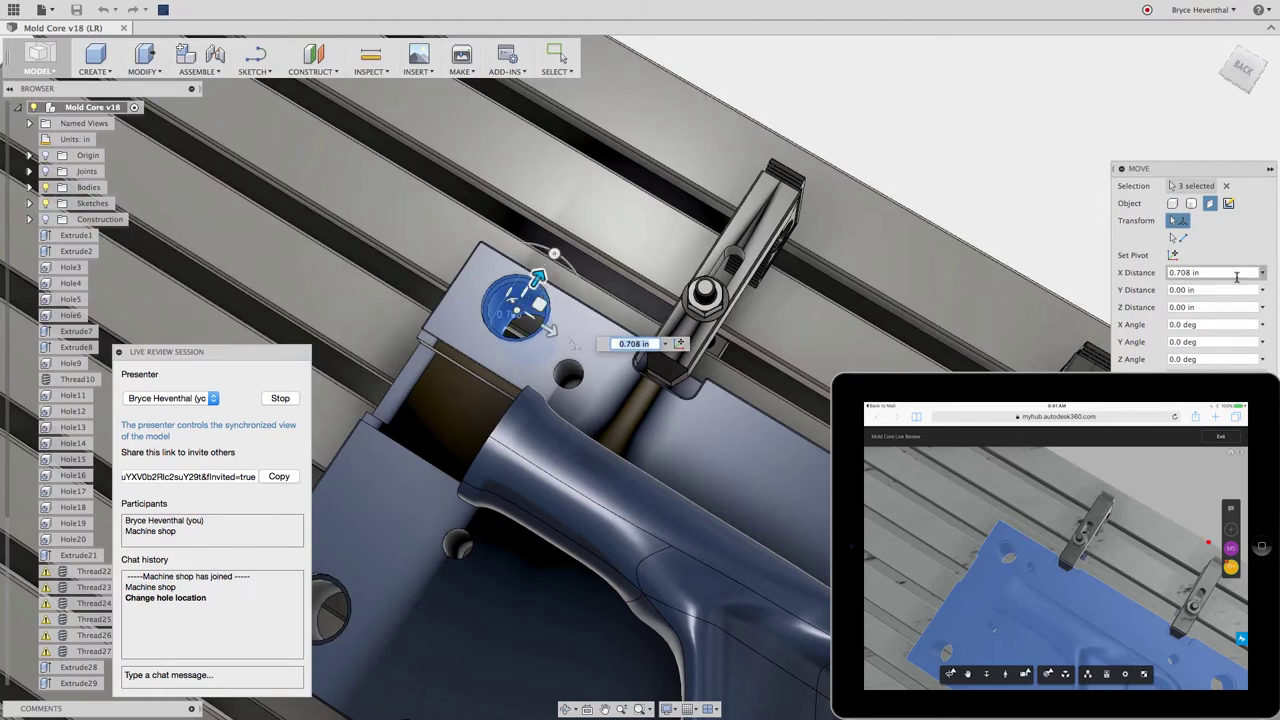
pyautogui.click(1168, 273)
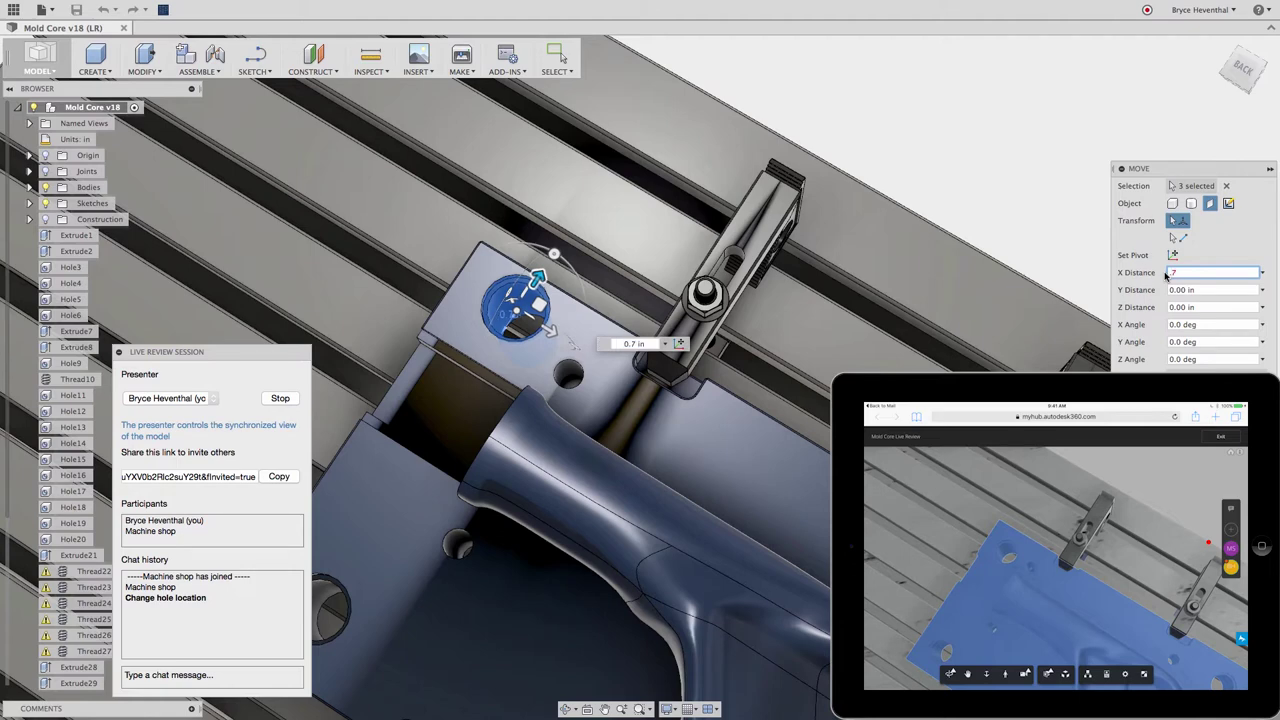
pyautogui.write('.7')
pyautogui.press('Return')
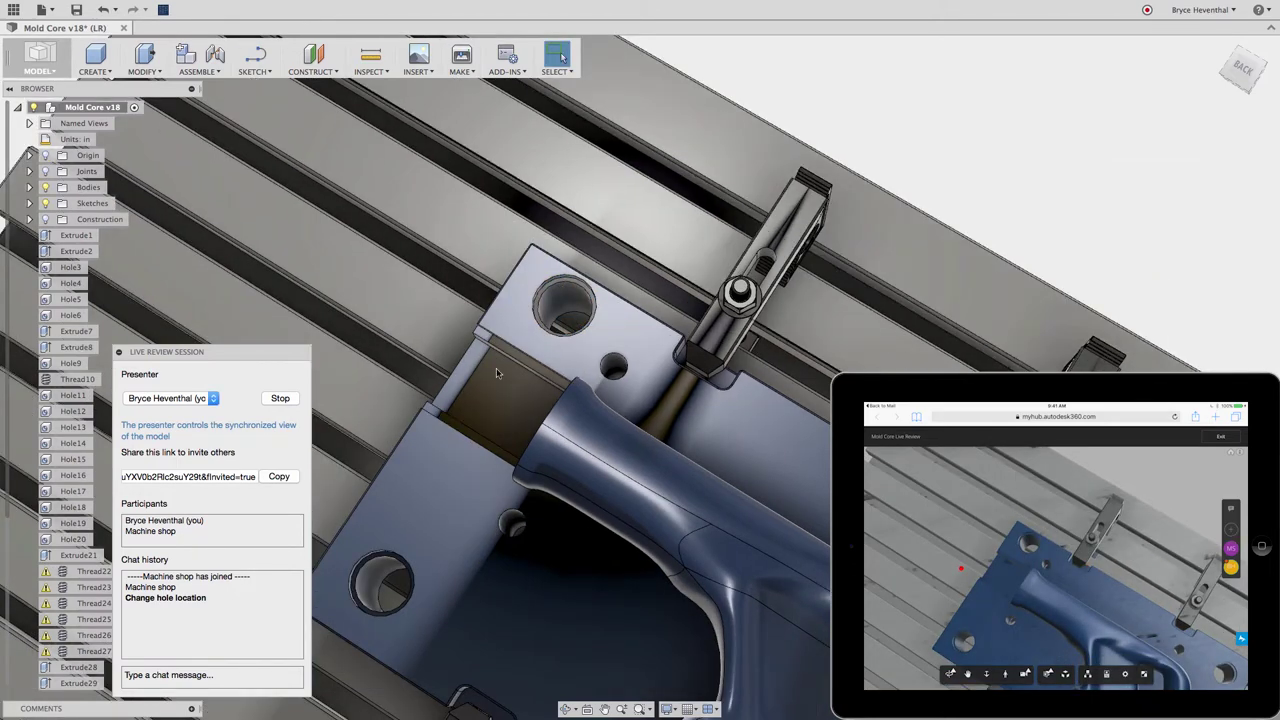
# Step: Make Machine shop the presenter of the Live Review, and end the session for all participants
pyautogui.click(205, 398)
pyautogui.click(202, 409)
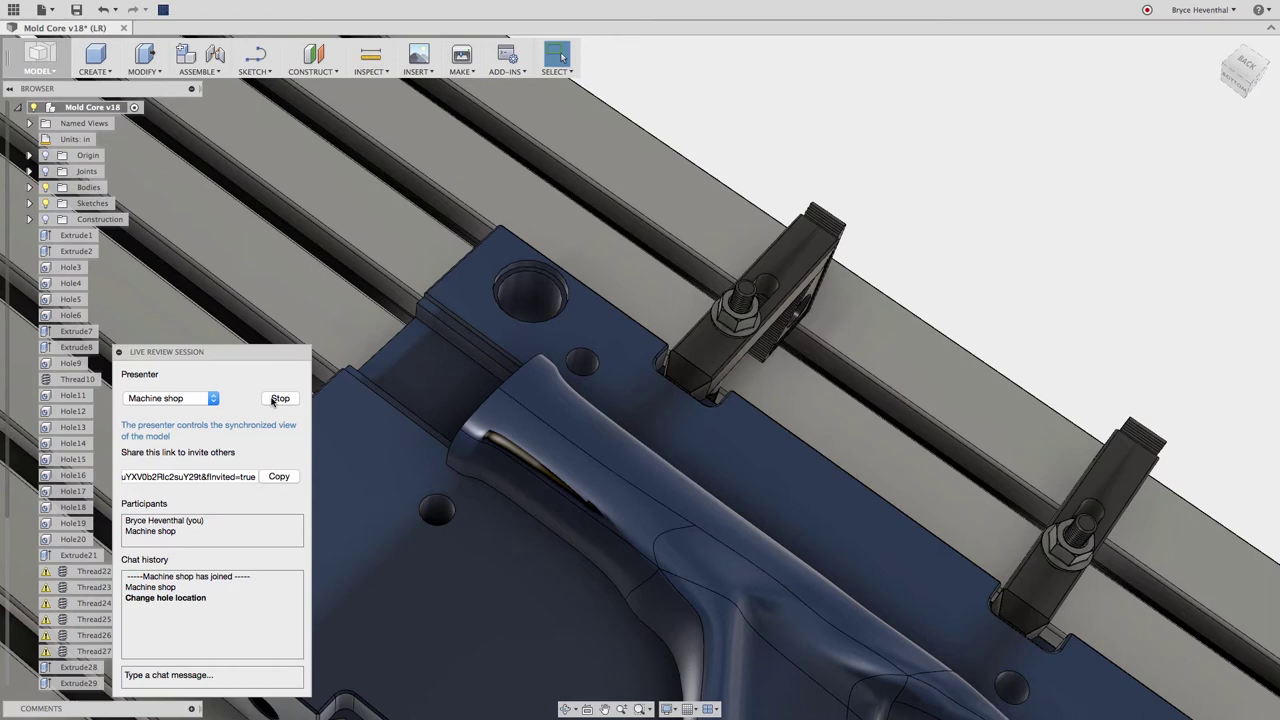
pyautogui.click(280, 399)
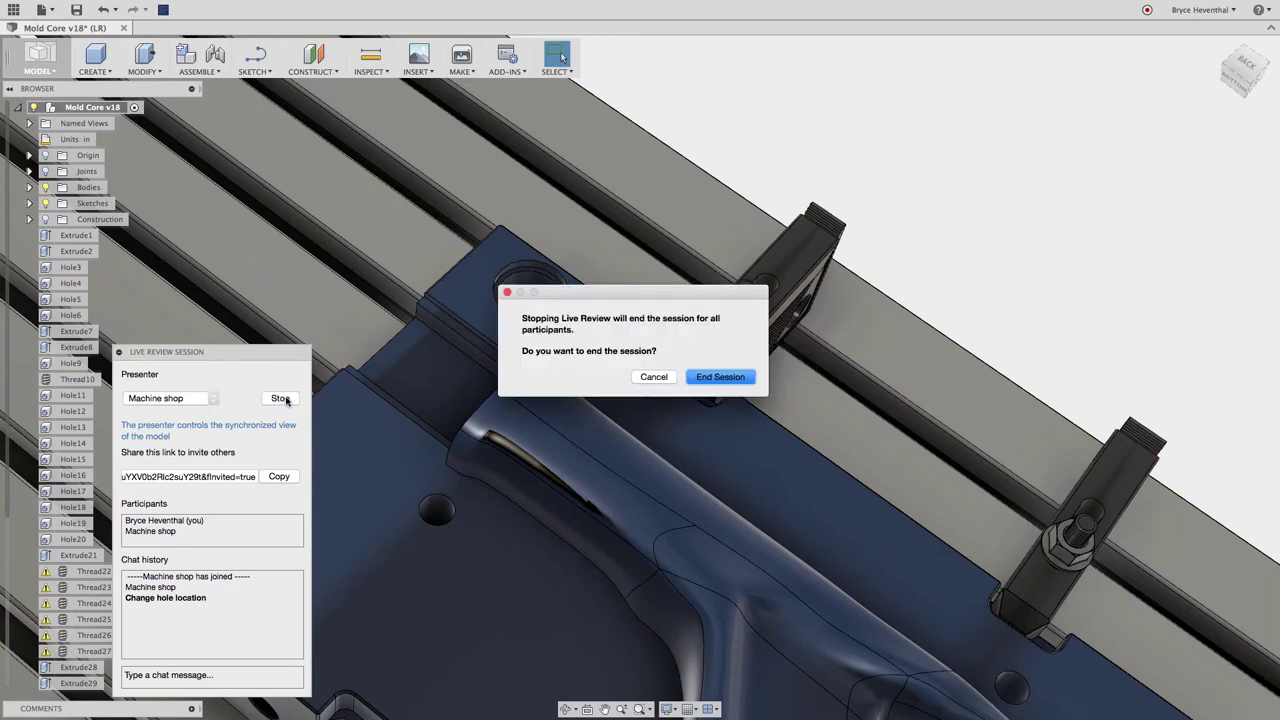
pyautogui.click(752, 377)
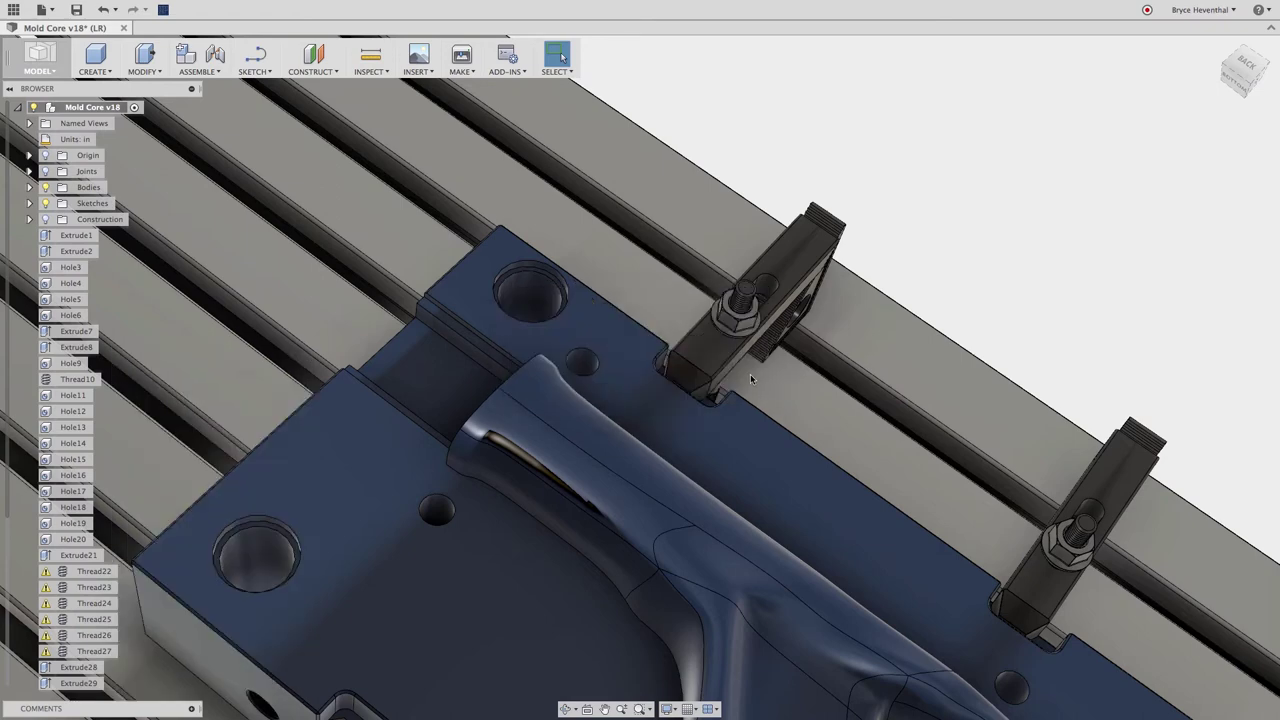
# Step: Go back to the CAM workspace and regenerate all Setup2 toolpaths to account for the moved hole
pyautogui.click(50, 72)
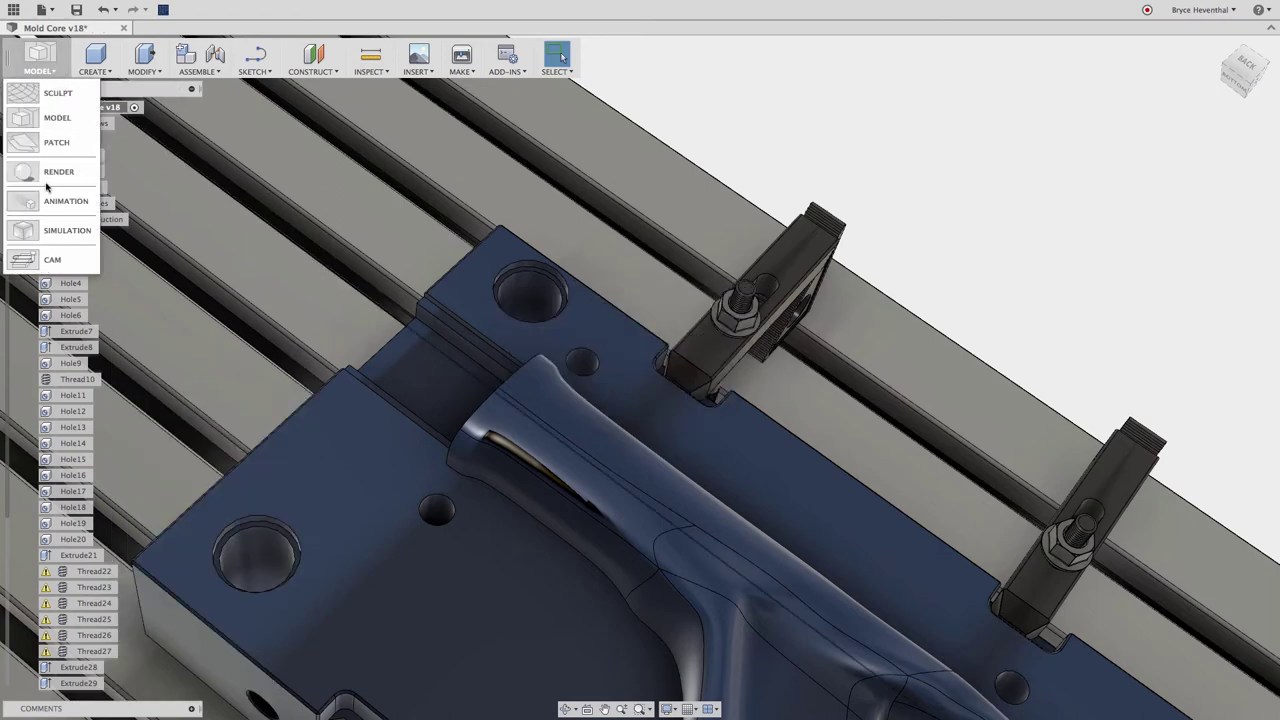
pyautogui.click(48, 260)
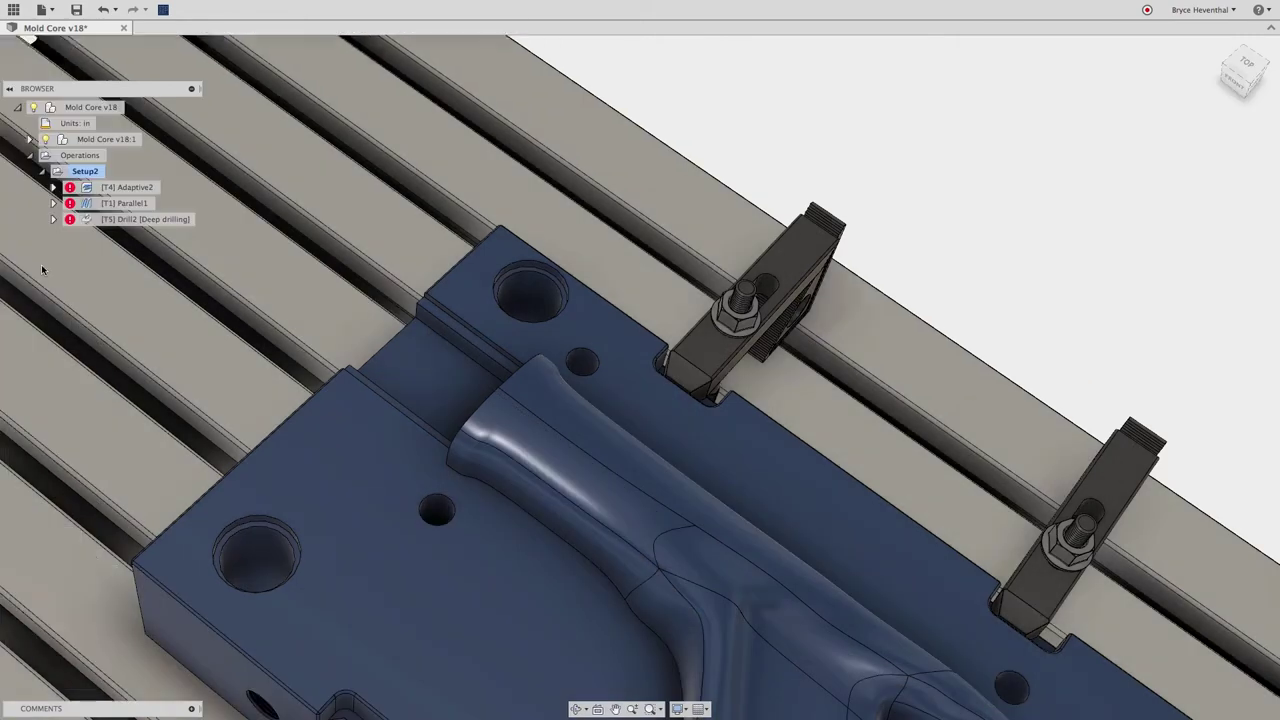
pyautogui.rightClick(75, 171)
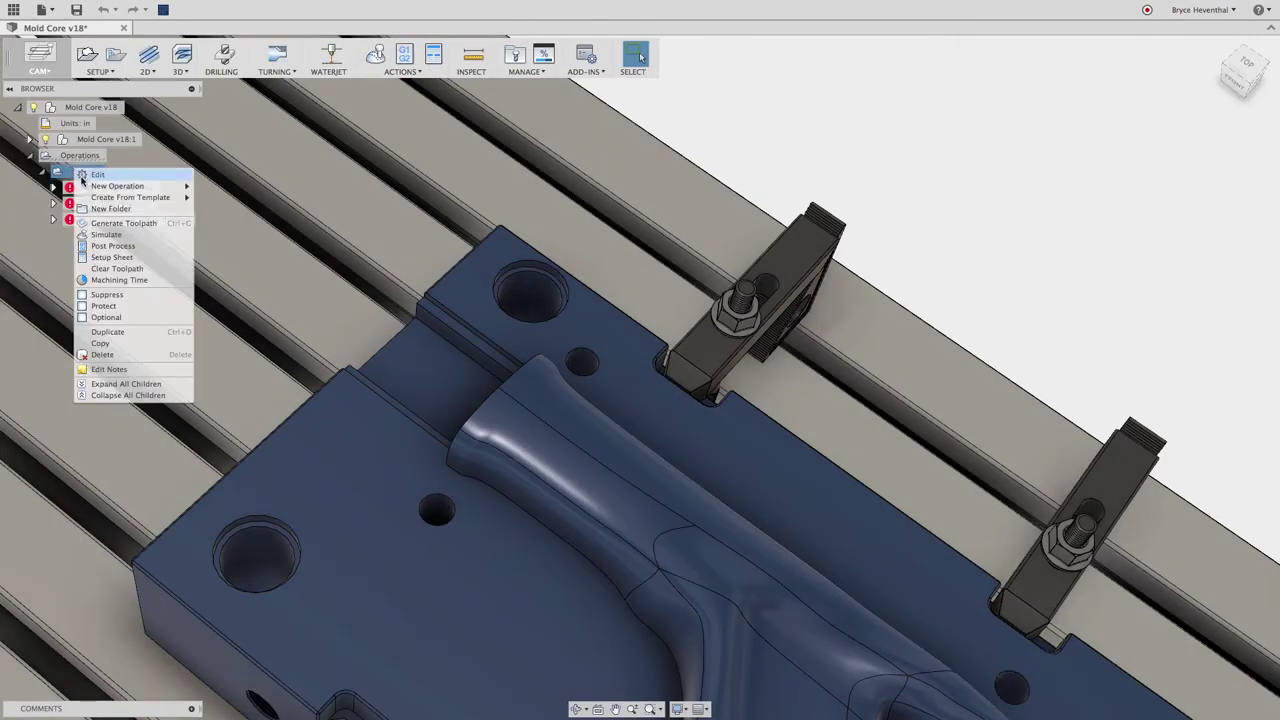
pyautogui.click(98, 223)
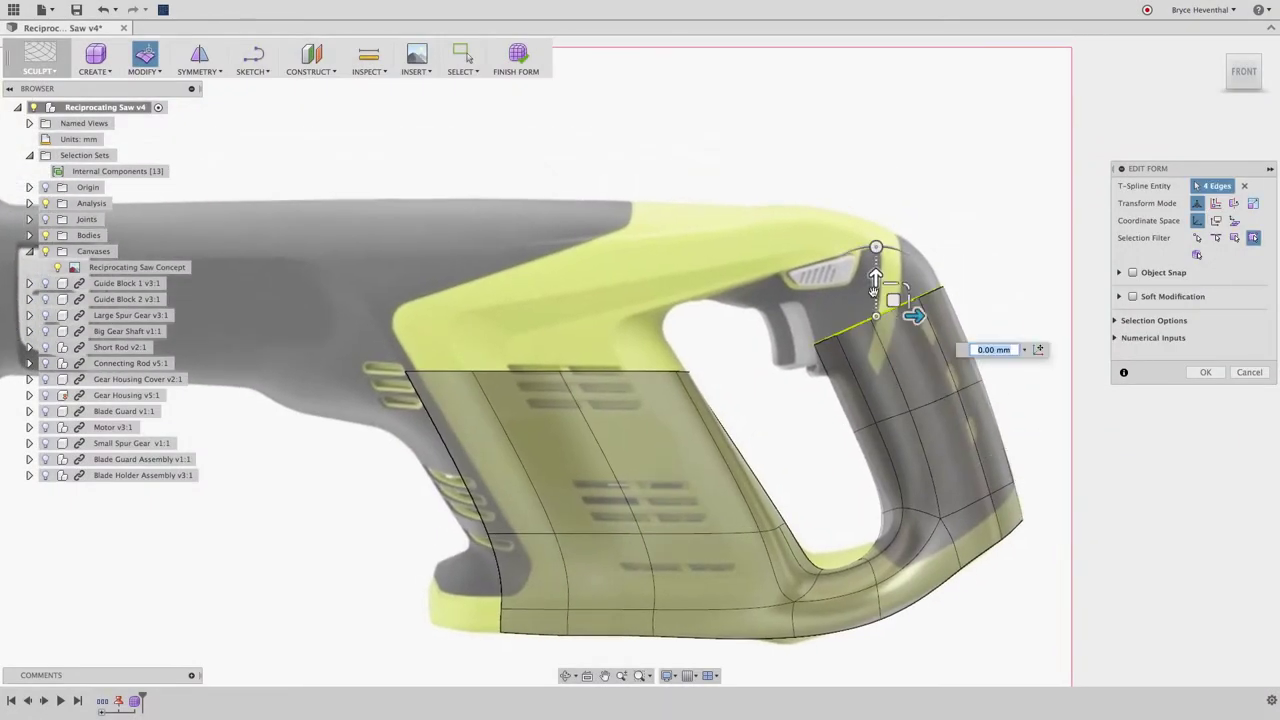
# Step: Move and rotate the four open edges at the top of the saw's grip to follow the upper housing in the concept image
pyautogui.moveTo(888, 298); pyautogui.dragTo(862, 259)
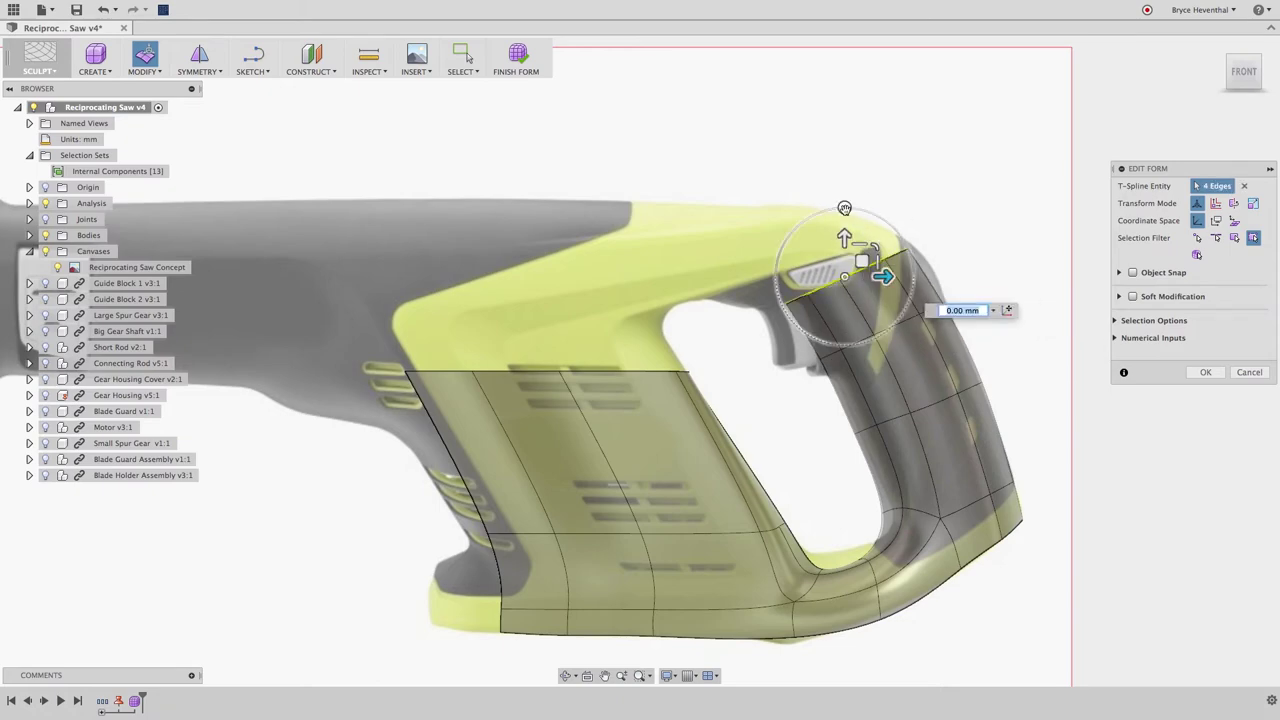
pyautogui.moveTo(844, 207); pyautogui.dragTo(834, 209)
pyautogui.moveTo(862, 260); pyautogui.dragTo(752, 235)
pyautogui.moveTo(735, 182)
pyautogui.mouseDown()
pyautogui.moveTo(681, 208)
pyautogui.moveTo(737, 200)
pyautogui.mouseUp()
pyautogui.click(914, 251)
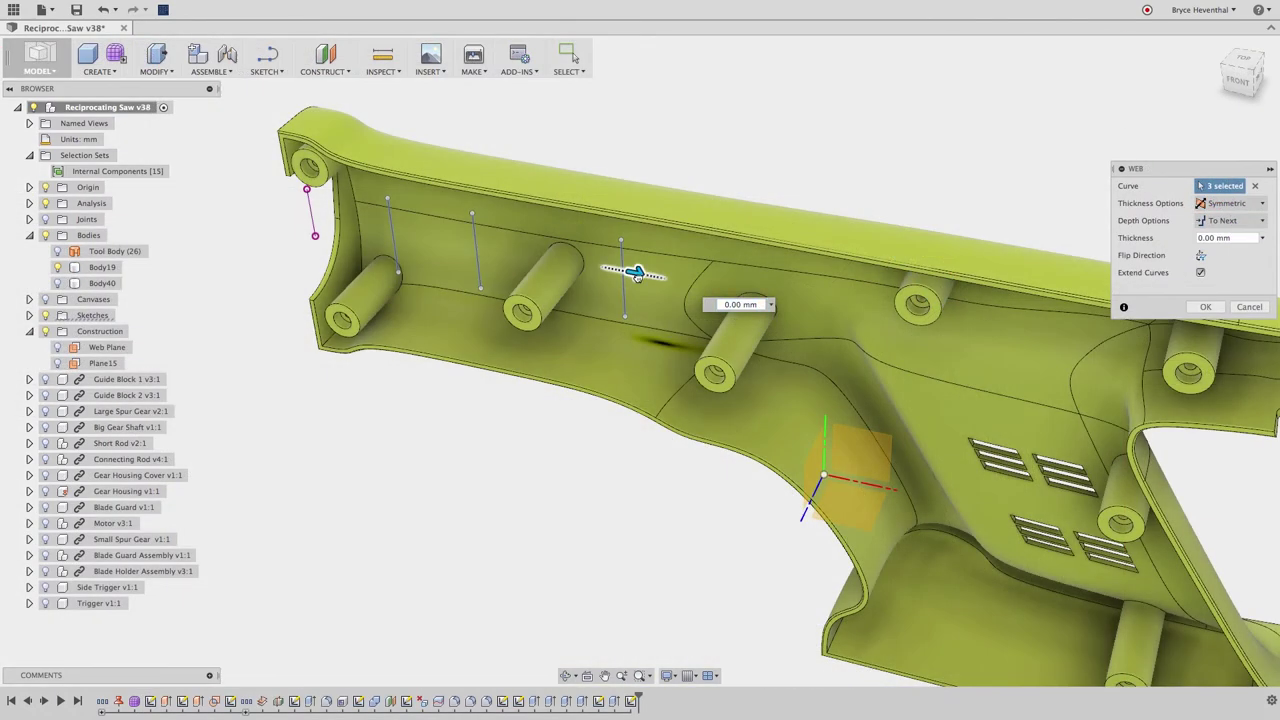
# Step: Set the thickness of the web built from three sketch lines inside the saw housing to 2 mm
pyautogui.write('2')
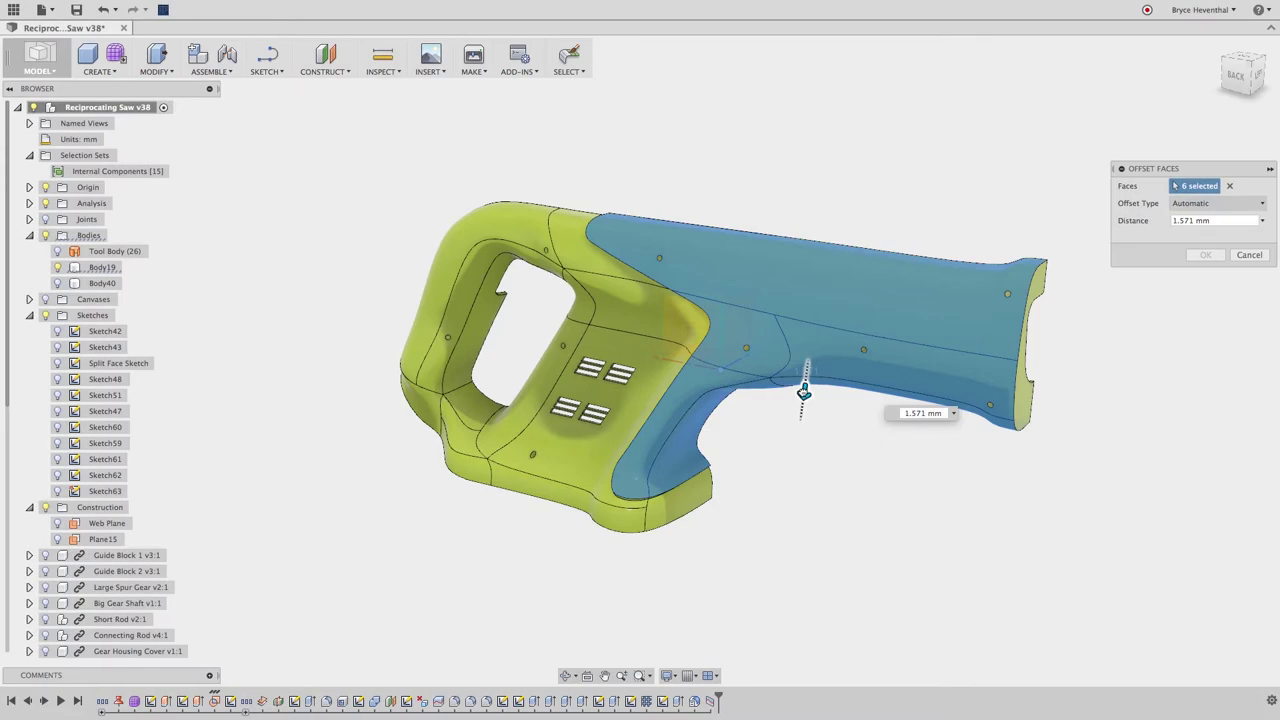
# Step: Offset the six selected grip faces of the saw housing by about 1.57 mm
pyautogui.moveTo(809, 374); pyautogui.dragTo(806, 390)
pyautogui.keyDown('shift'); pyautogui.moveTo(806, 389); pyautogui.dragTo(860, 371, button='middle'); pyautogui.keyUp('shift')
pyautogui.scroll(4, 860, 371)
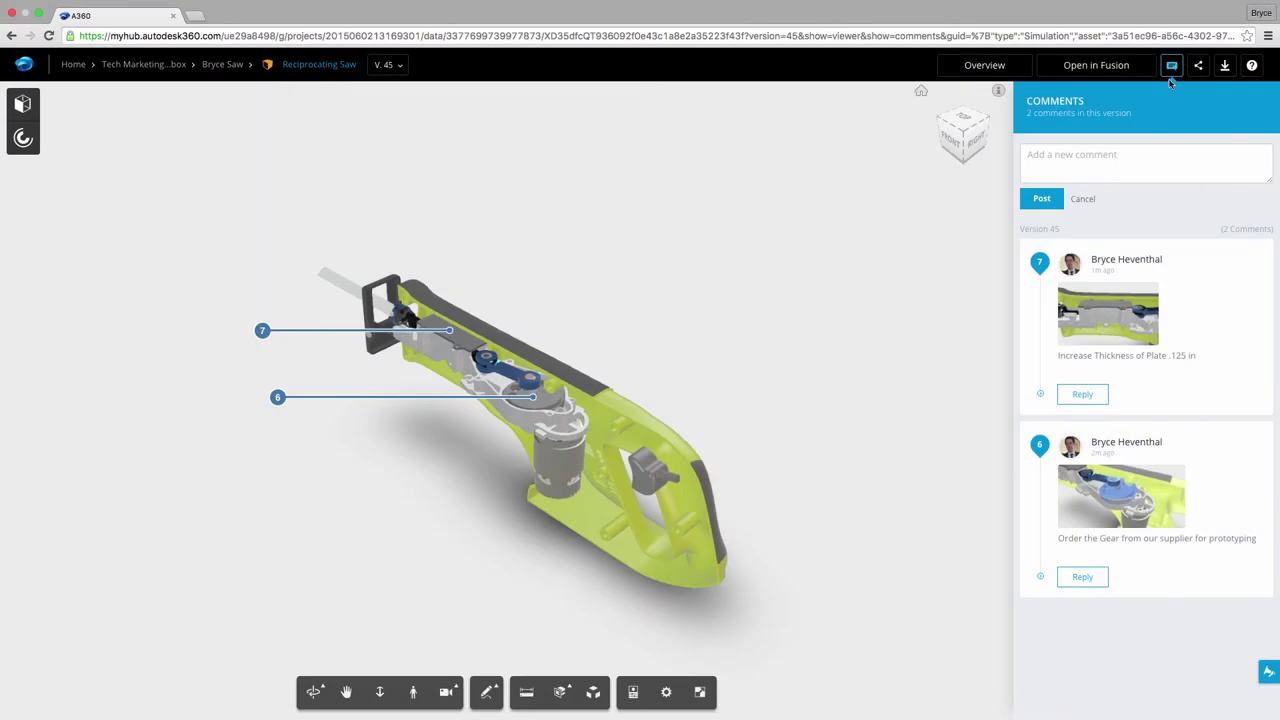
# Step: Switch to A360, review the model views of the plate thickness and gear ordering comments, and return to the home view
pyautogui.click(1127, 314)
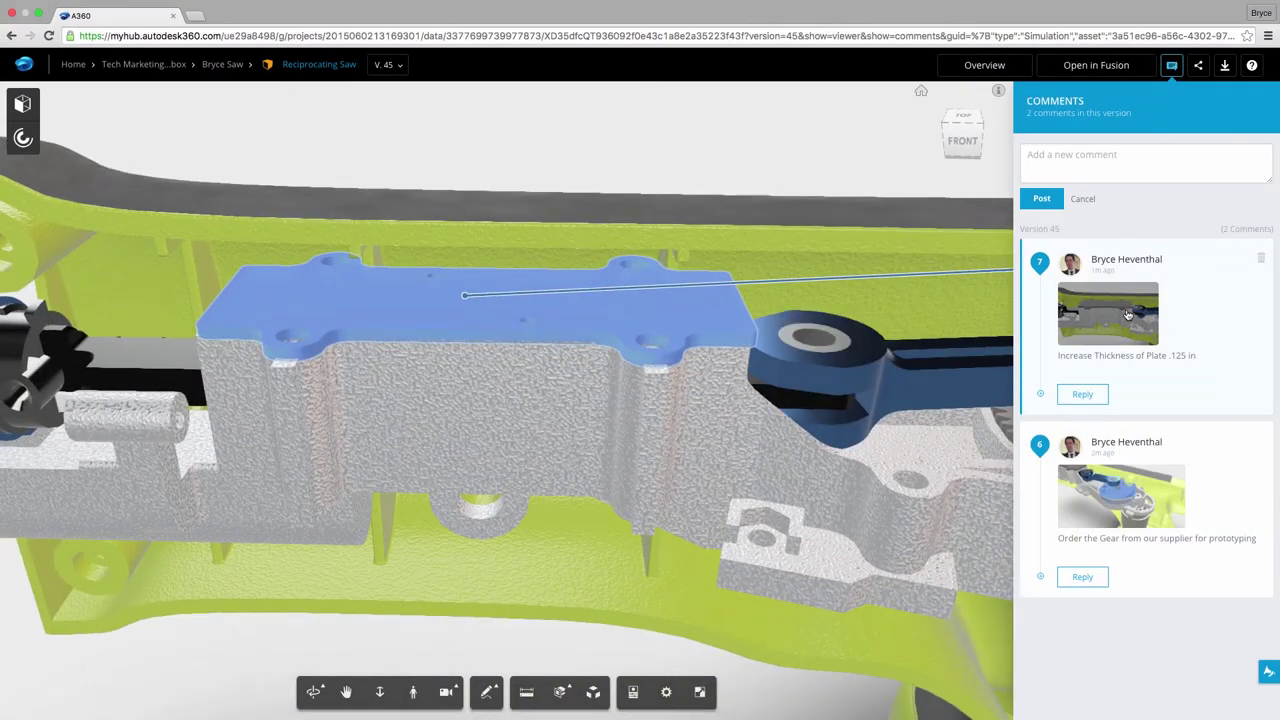
pyautogui.click(1113, 508)
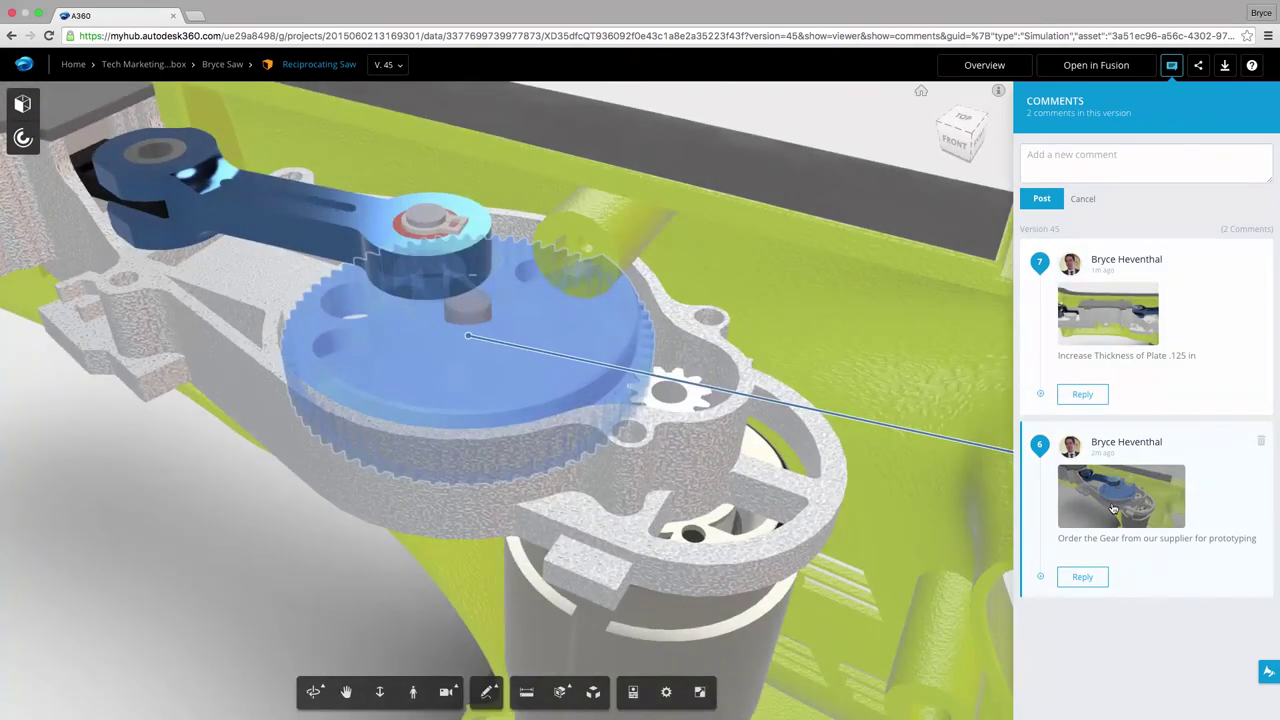
pyautogui.click(1041, 442)
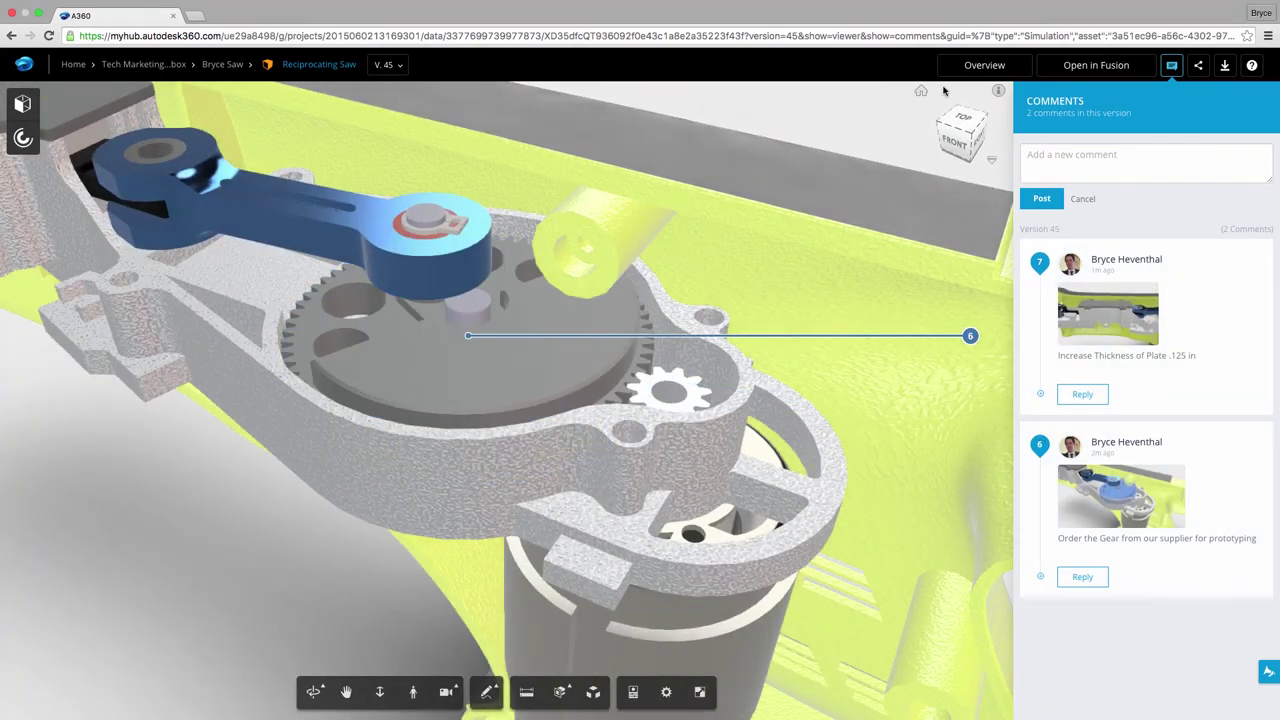
pyautogui.click(921, 93)
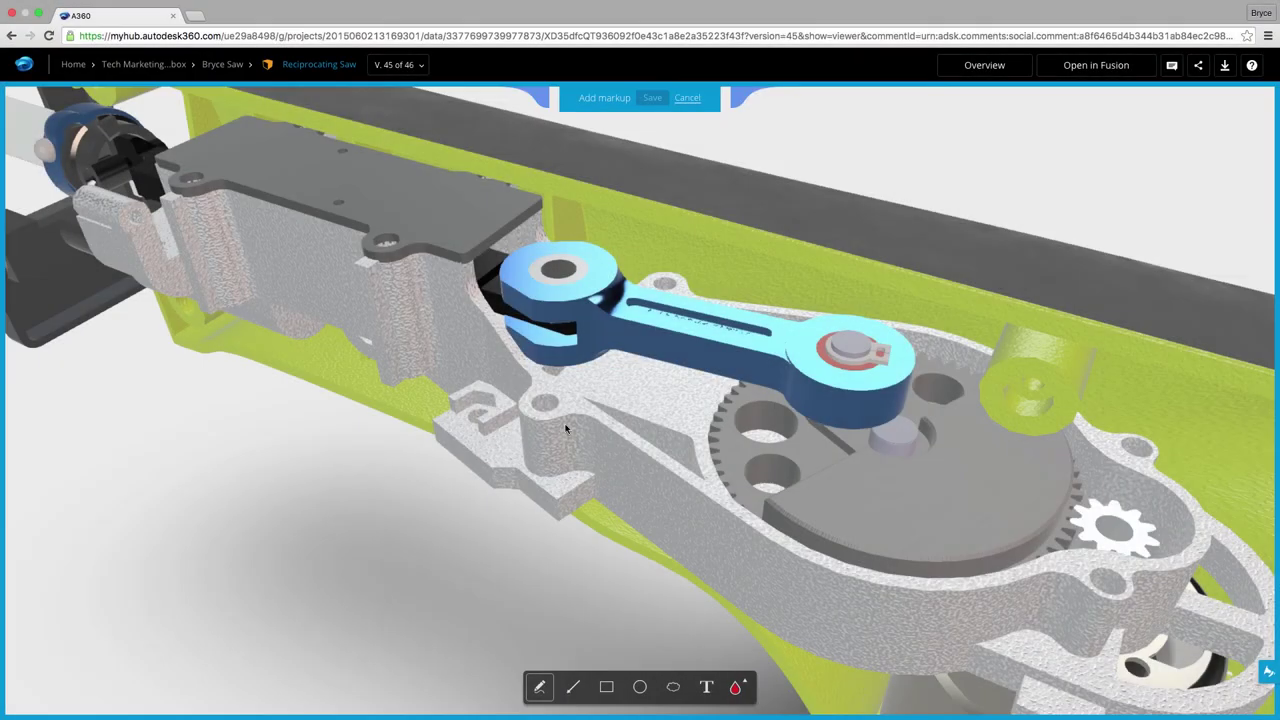
# Step: Draw a freehand markup over the connecting rod area of the Reciprocating Saw
pyautogui.moveTo(486, 389)
pyautogui.mouseDown()
pyautogui.moveTo(810, 468)
pyautogui.moveTo(988, 333)
pyautogui.mouseUp()
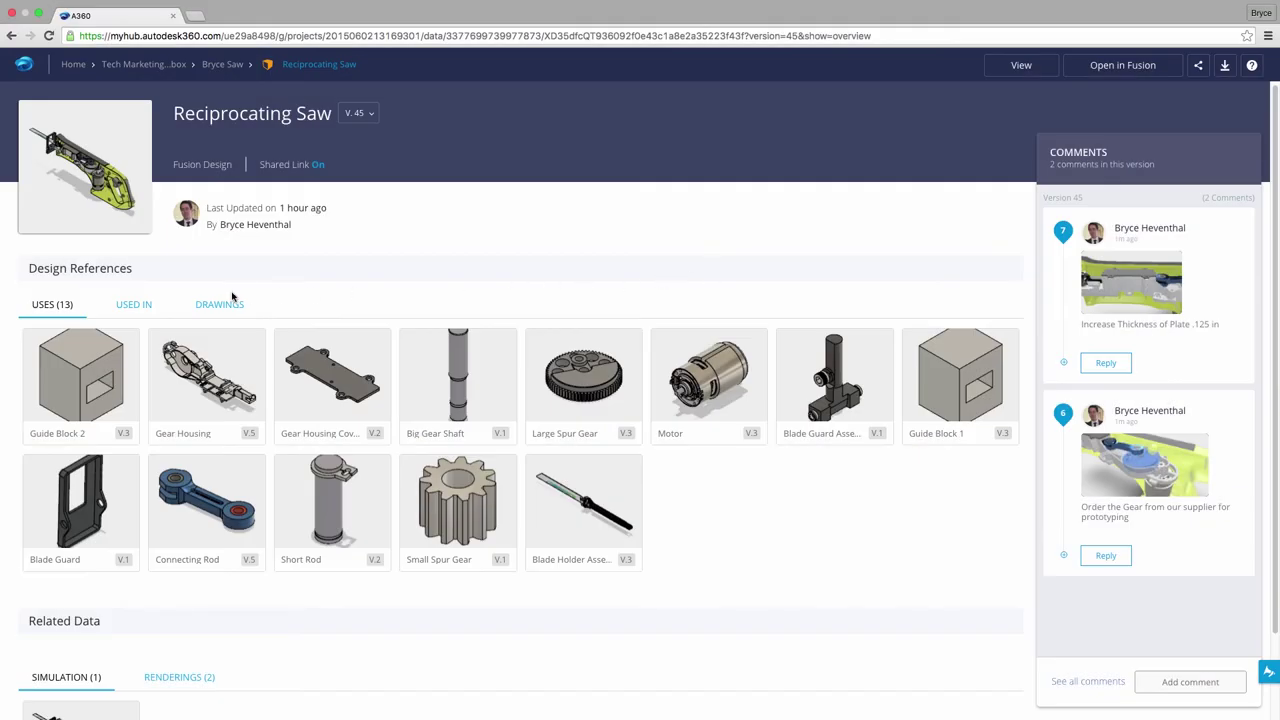
# Step: Examine which designs use the Reciprocating Saw, along with its related renderings and simulation
pyautogui.click(133, 305)
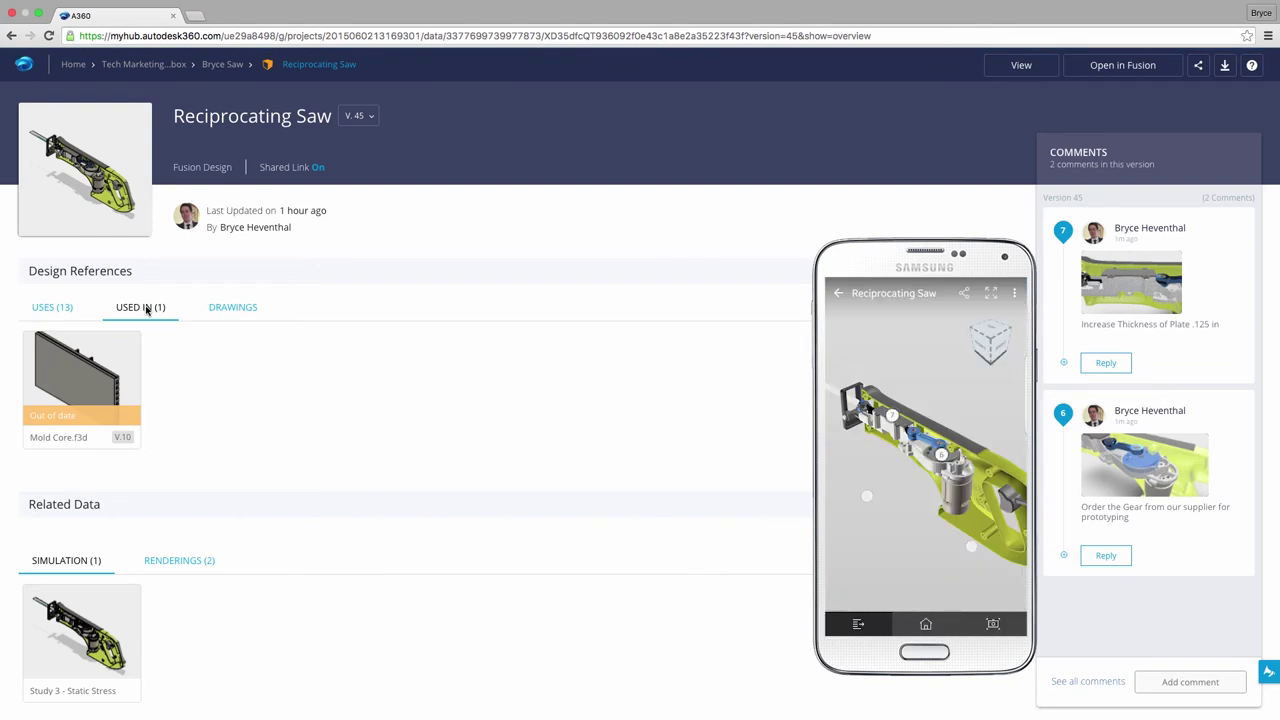
pyautogui.click(182, 562)
pyautogui.click(86, 563)
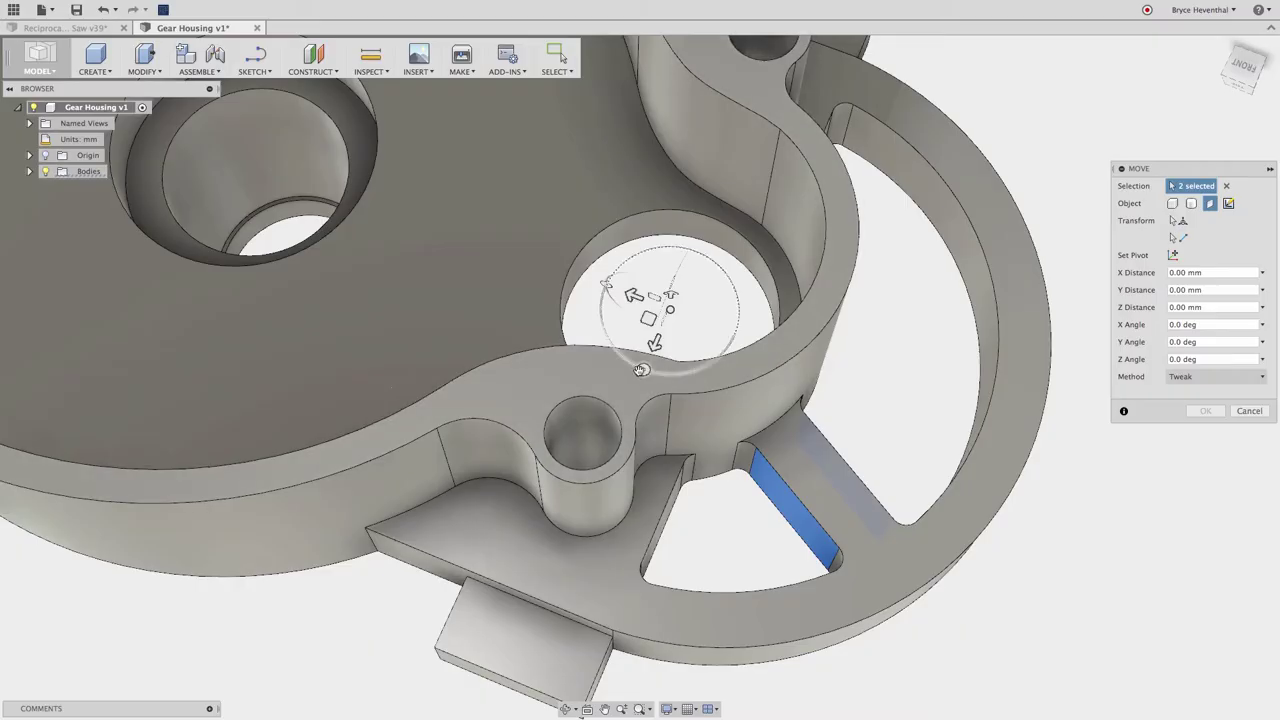
# Step: Switch to Fusion 360 and rotate the two opposite side faces of the rib beside the gear housing's curved opening
pyautogui.moveTo(641, 370); pyautogui.dragTo(652, 372)
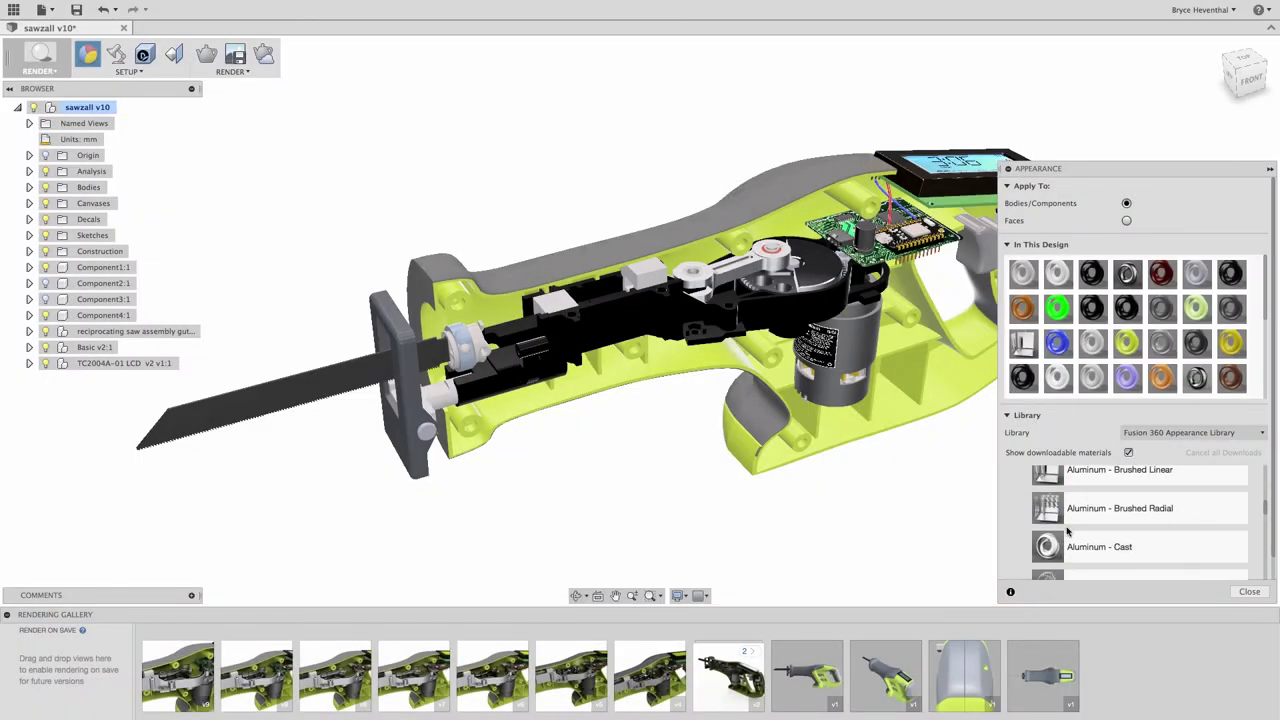
# Step: Apply the Aluminum - Cast appearance to the saw's black gear housing and start an in-canvas render
pyautogui.moveTo(1100, 547); pyautogui.dragTo(698, 307)
pyautogui.click(207, 55)
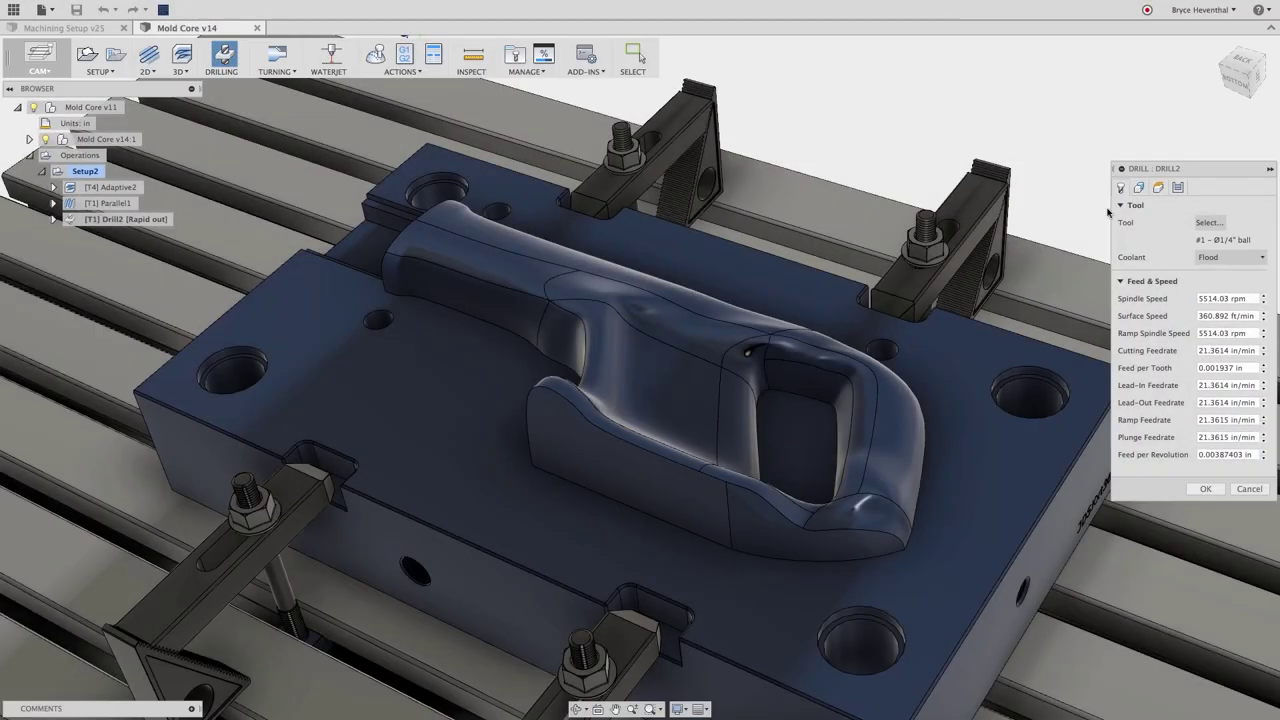
# Step: Assign the #5 Ø1" drill to Drill2 and choose a large corner hole of the Mold Core with Select Same Diameter enabled
pyautogui.click(1207, 222)
pyautogui.doubleClick(598, 118)
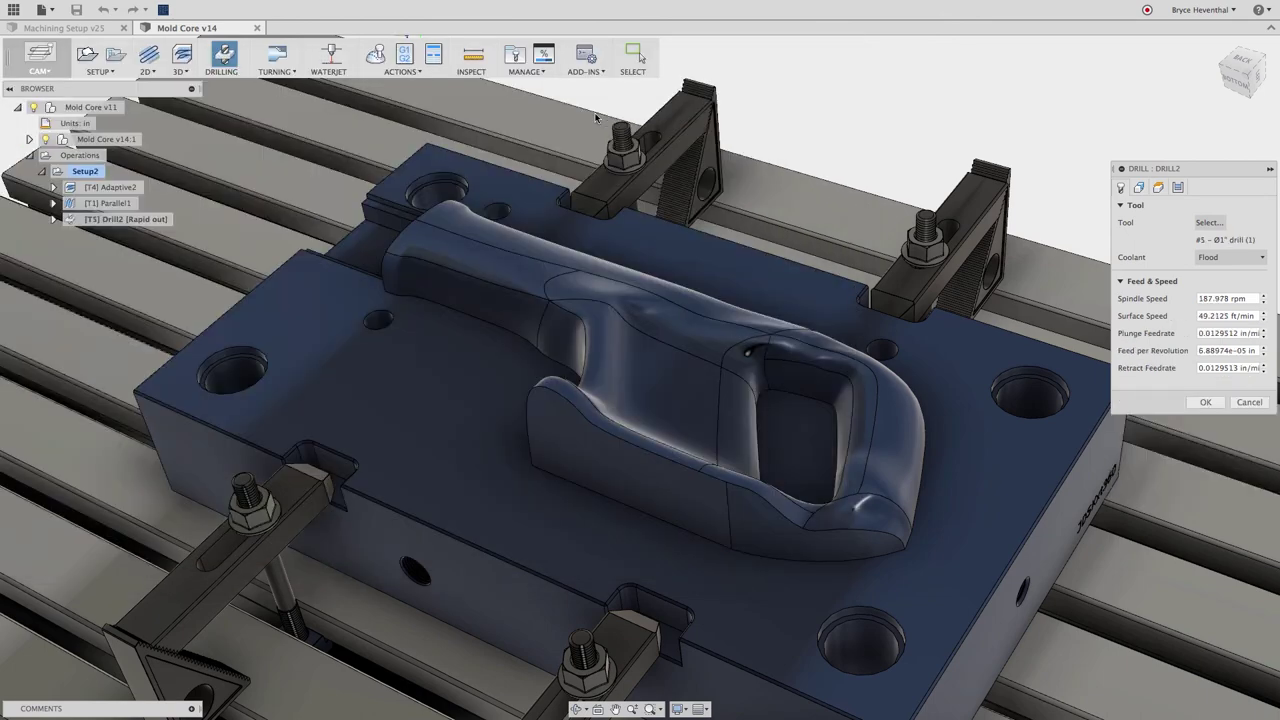
pyautogui.click(1138, 188)
pyautogui.click(1212, 257)
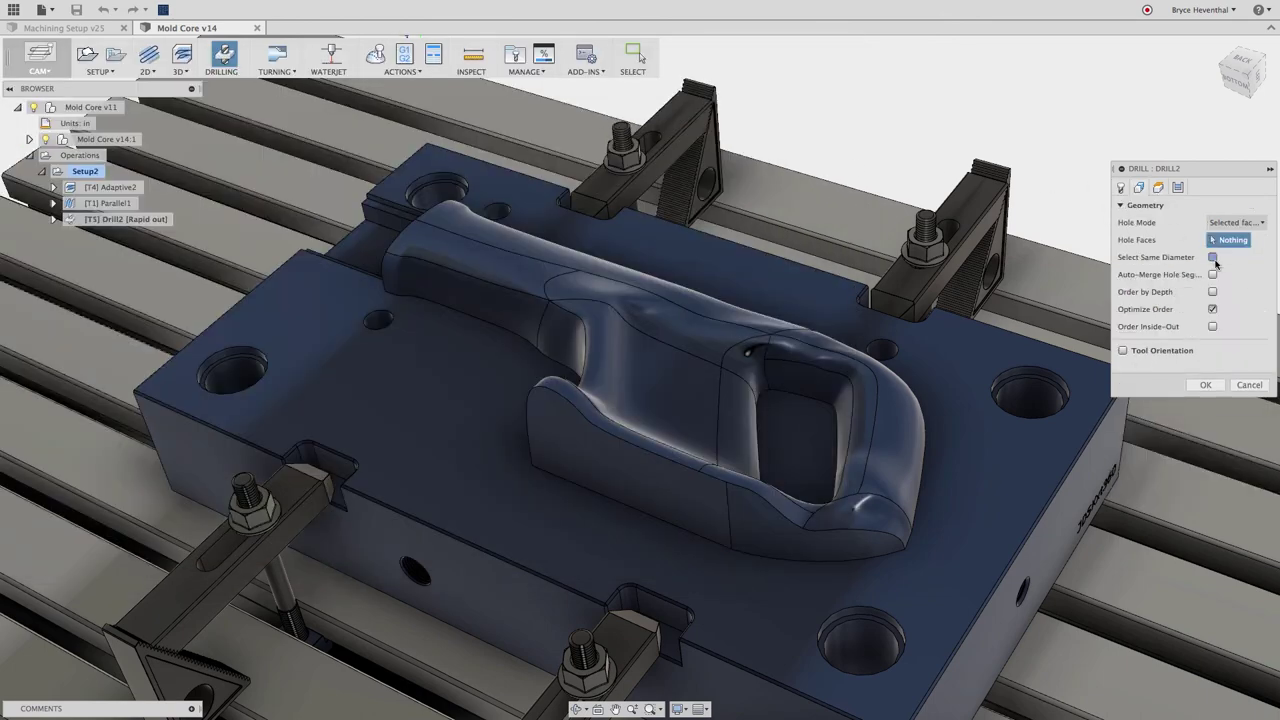
pyautogui.click(1030, 398)
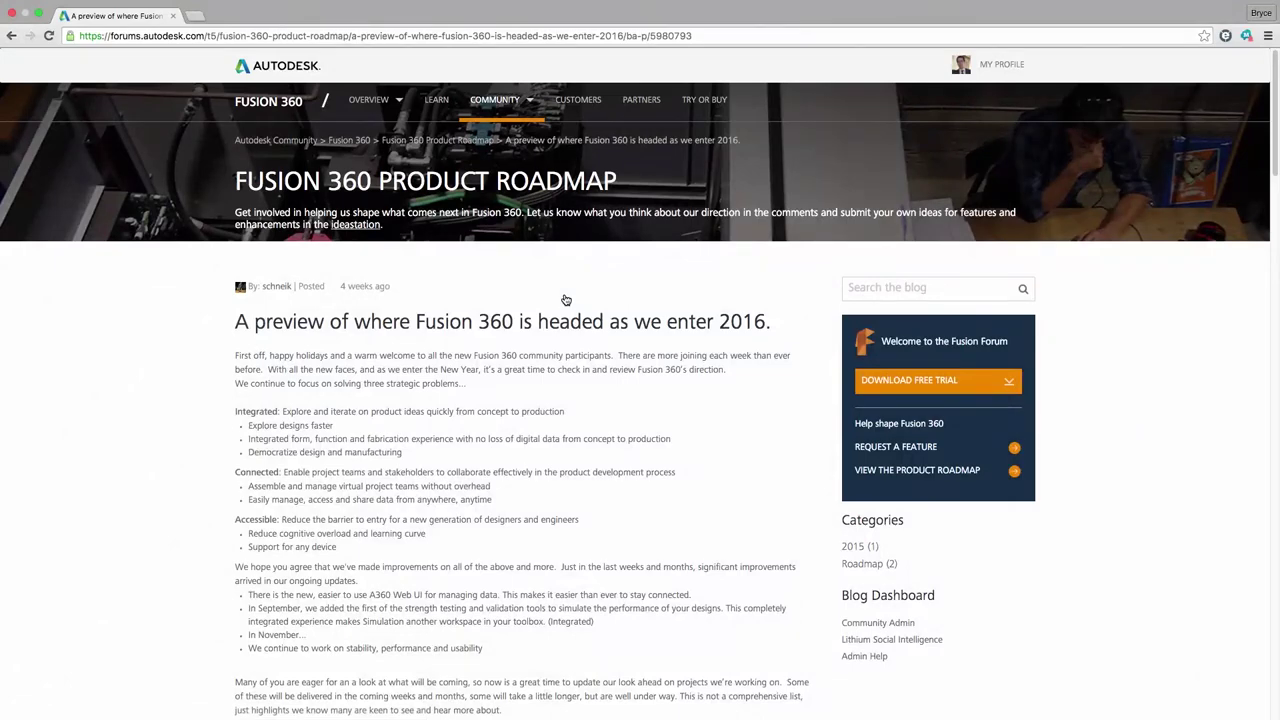
# Step: Switch to the browser, look through the Fusion 360 product roadmap post, and open the IdeaStation feature request page
pyautogui.scroll(-2, 566, 300)
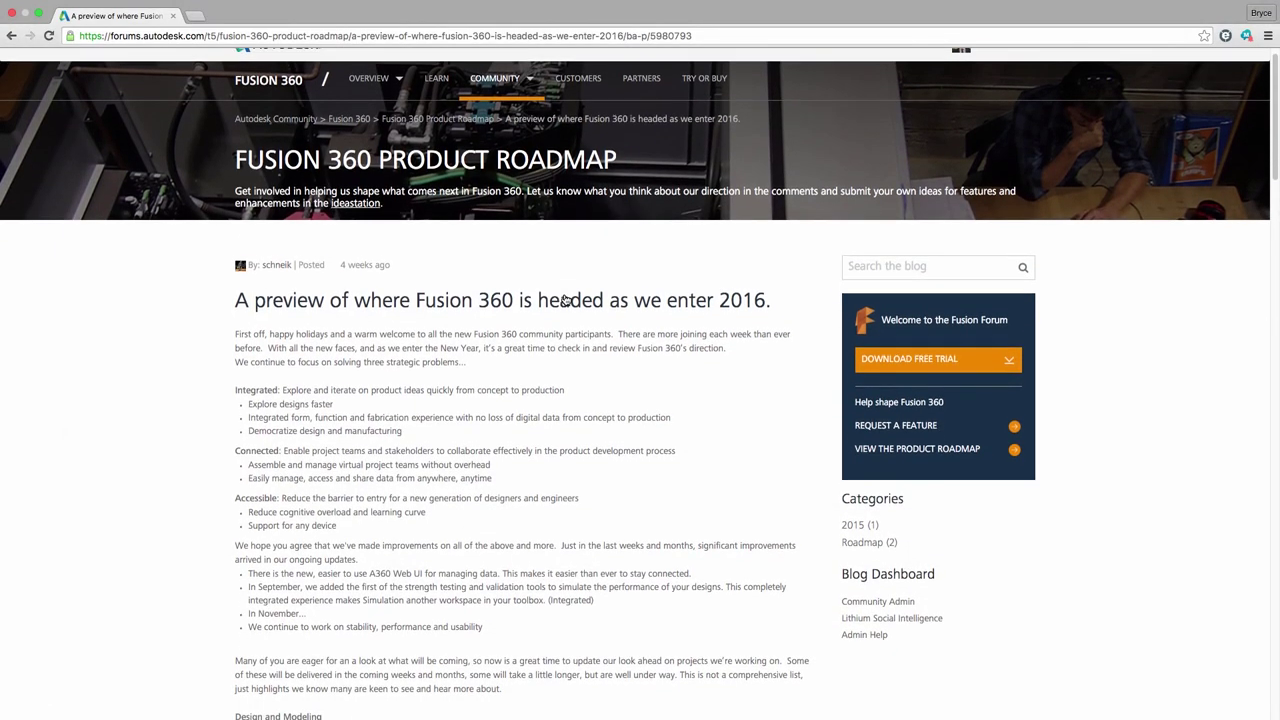
pyautogui.scroll(-1, 566, 300)
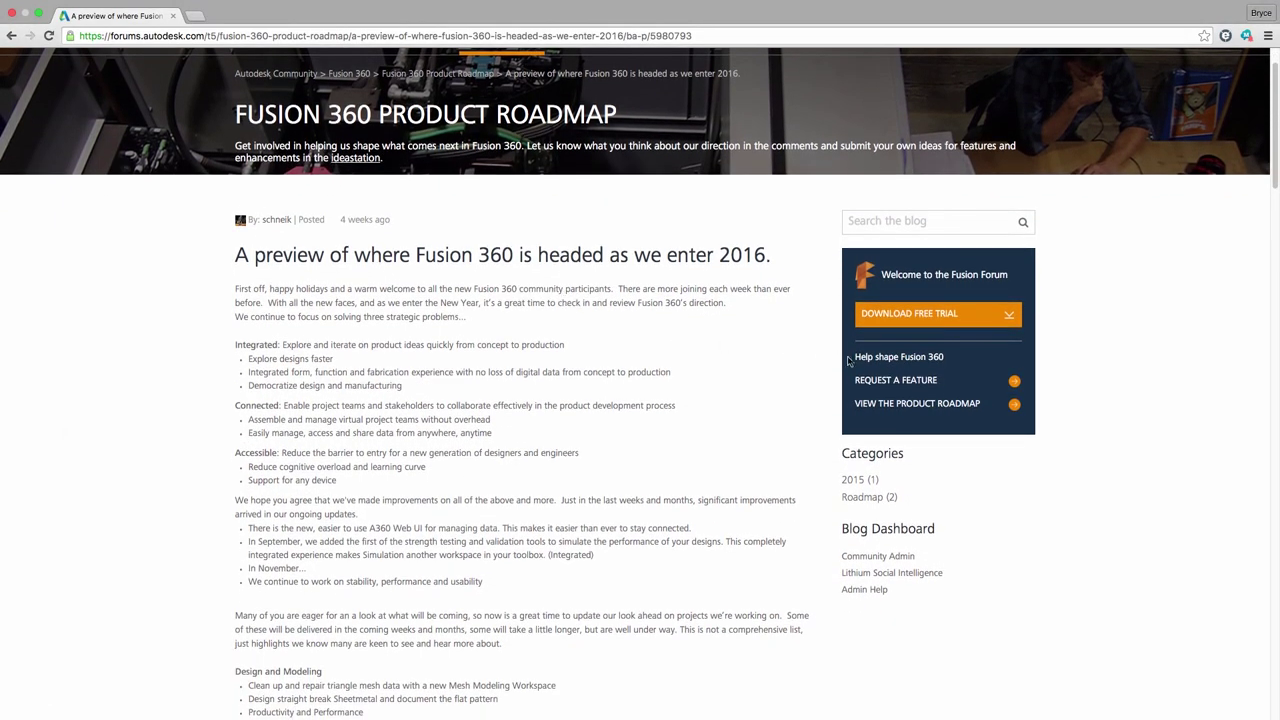
pyautogui.click(890, 385)
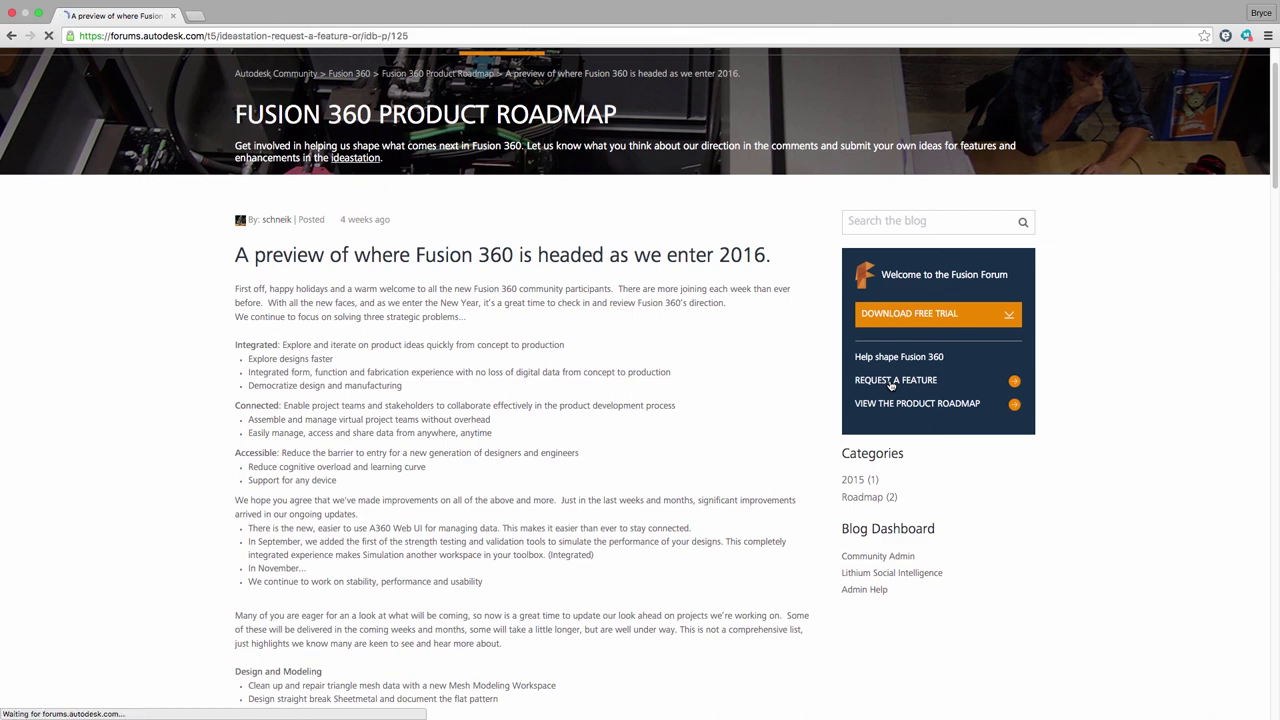
pyautogui.scroll(-3, 890, 385)
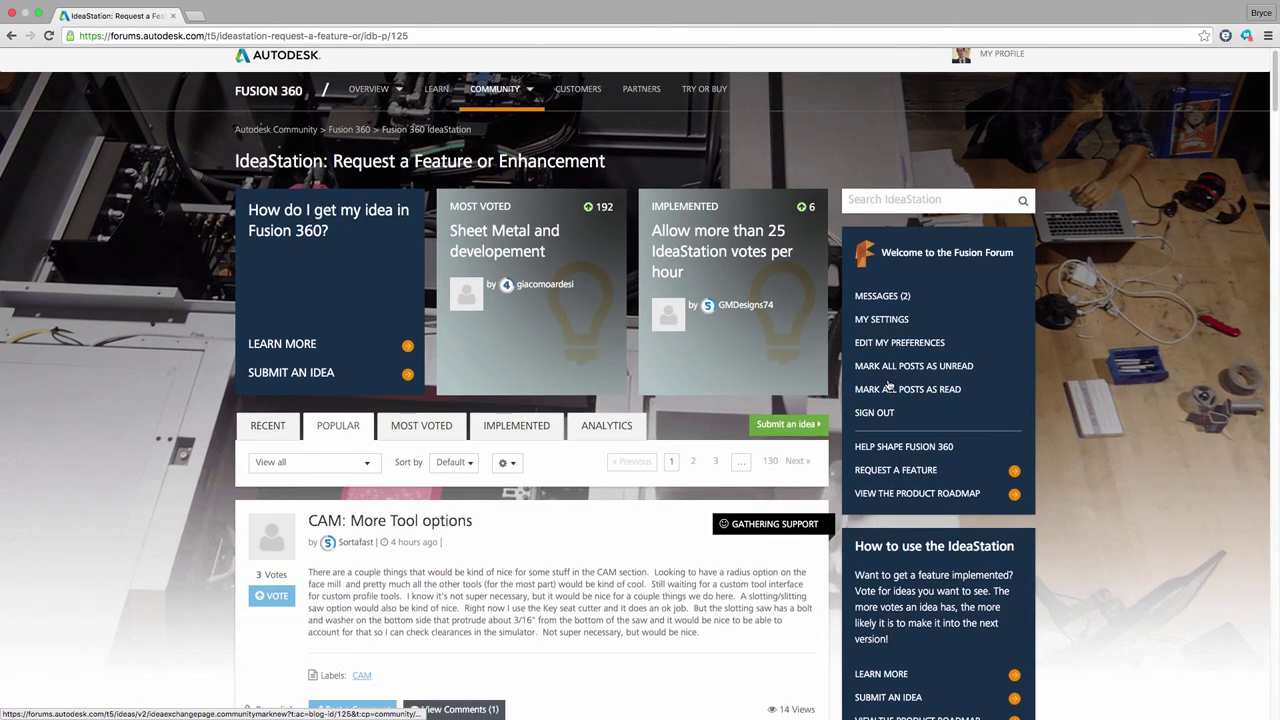